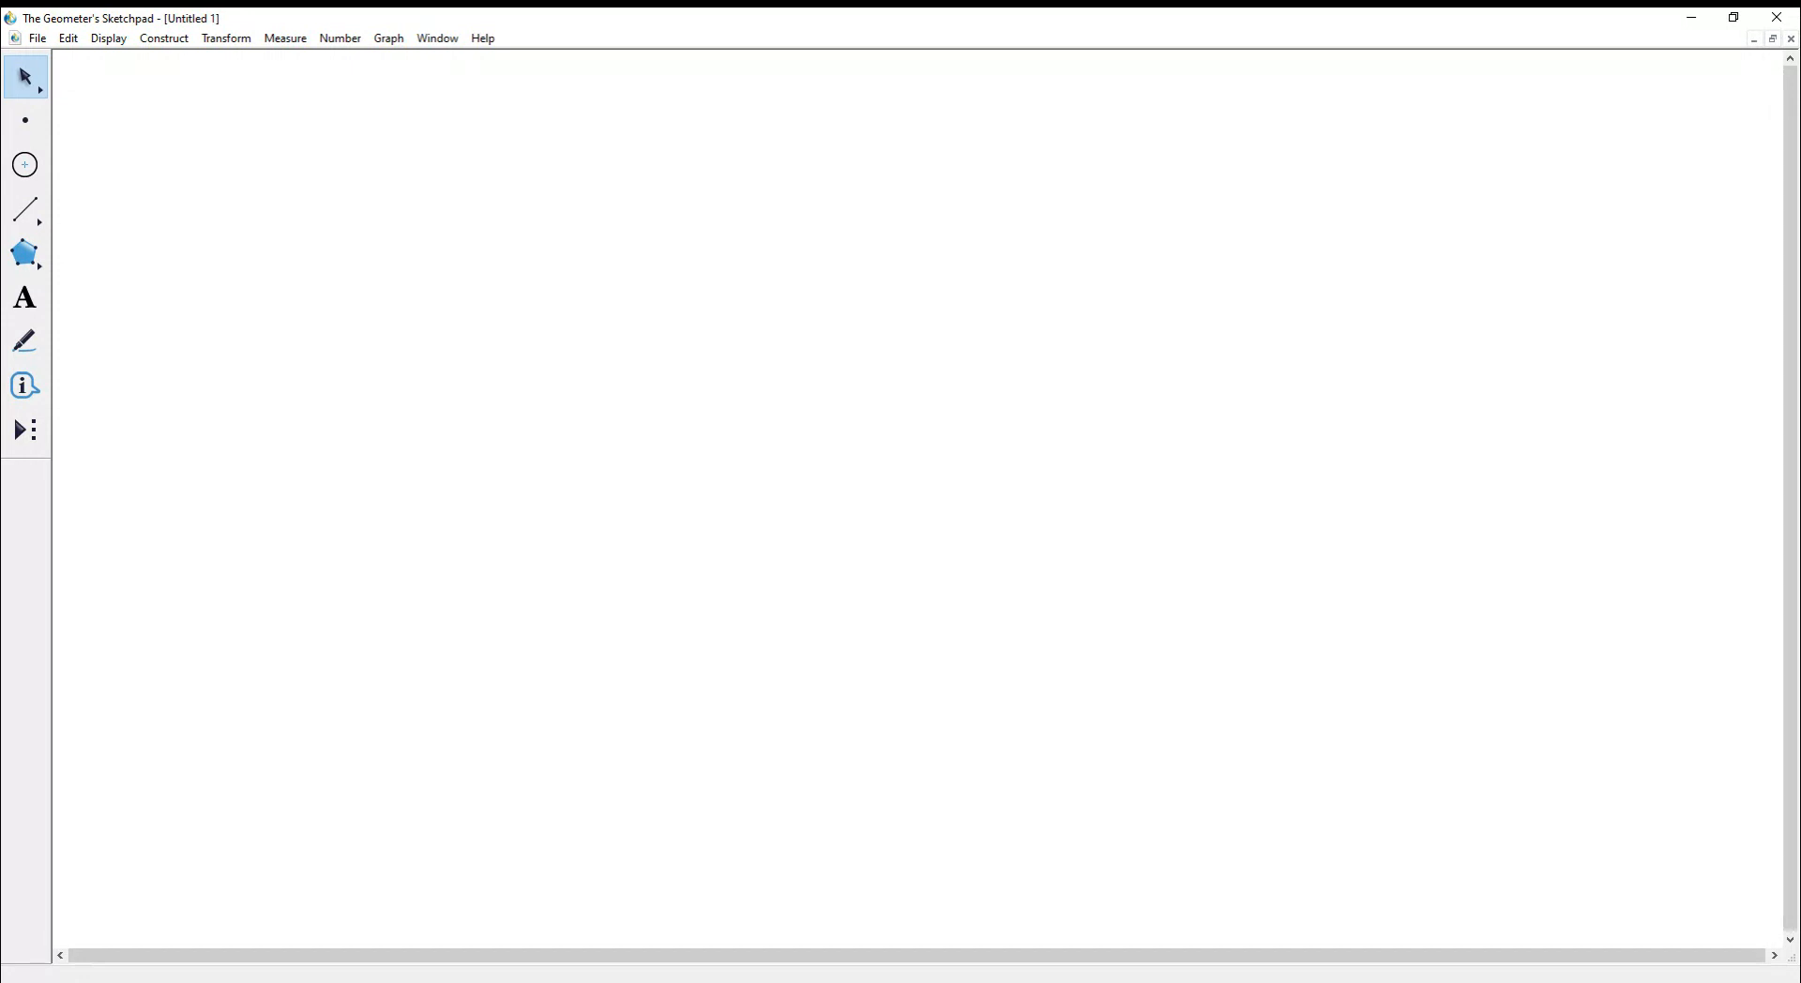
# - Draw a triangle from three segments and reposition its left vertex
pyautogui.click(25, 209)
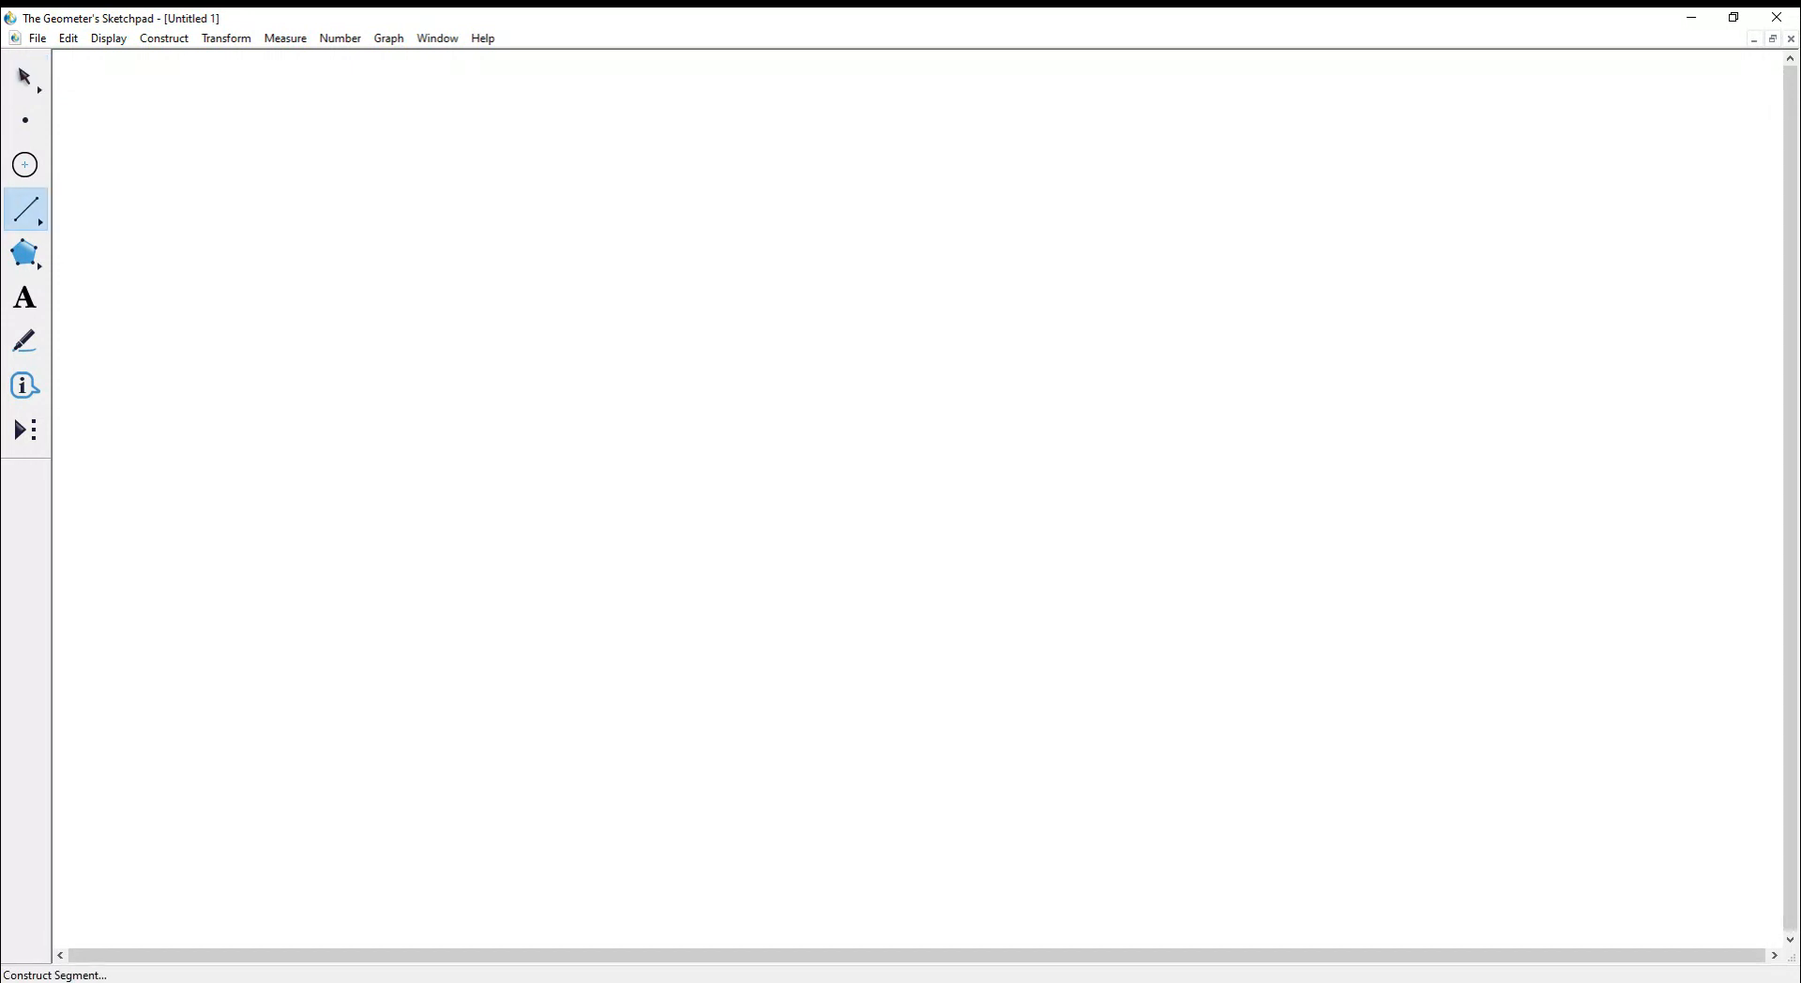
pyautogui.moveTo(204, 326); pyautogui.dragTo(417, 249)
pyautogui.moveTo(205, 325); pyautogui.dragTo(388, 443)
pyautogui.moveTo(416, 248); pyautogui.dragTo(388, 443)
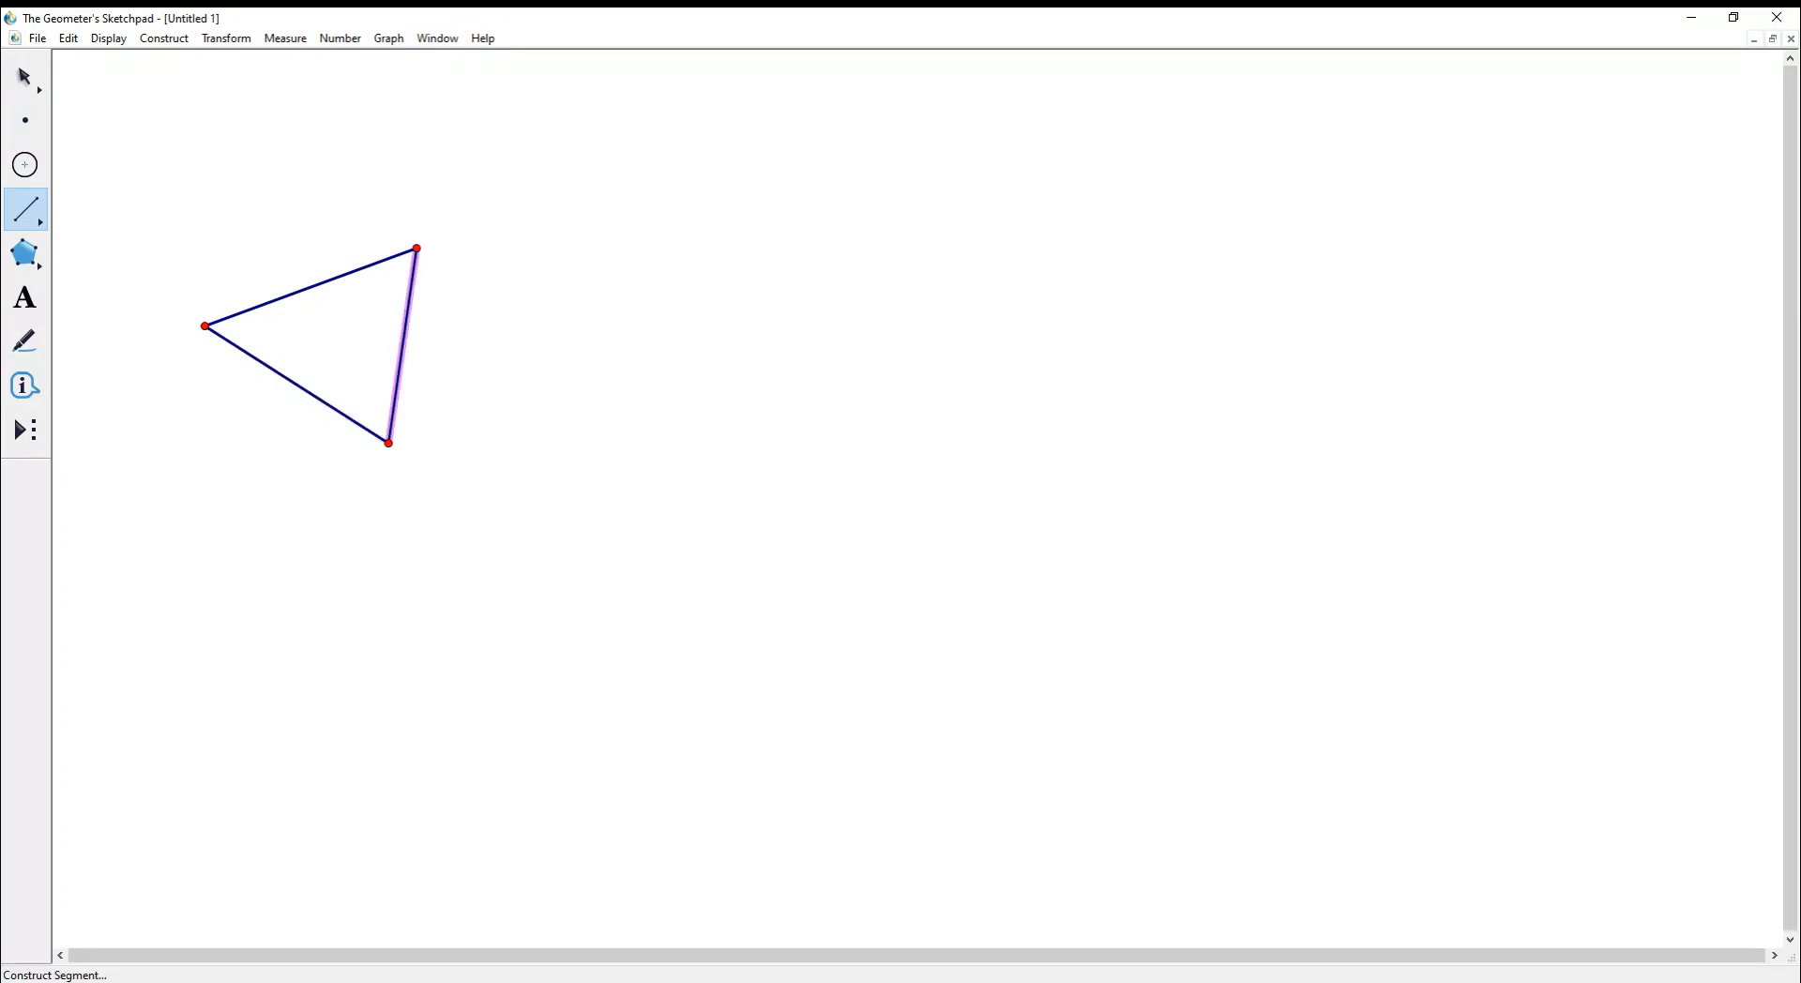
pyautogui.click(25, 76)
pyautogui.moveTo(204, 326); pyautogui.dragTo(787, 445)
pyautogui.click(389, 442)
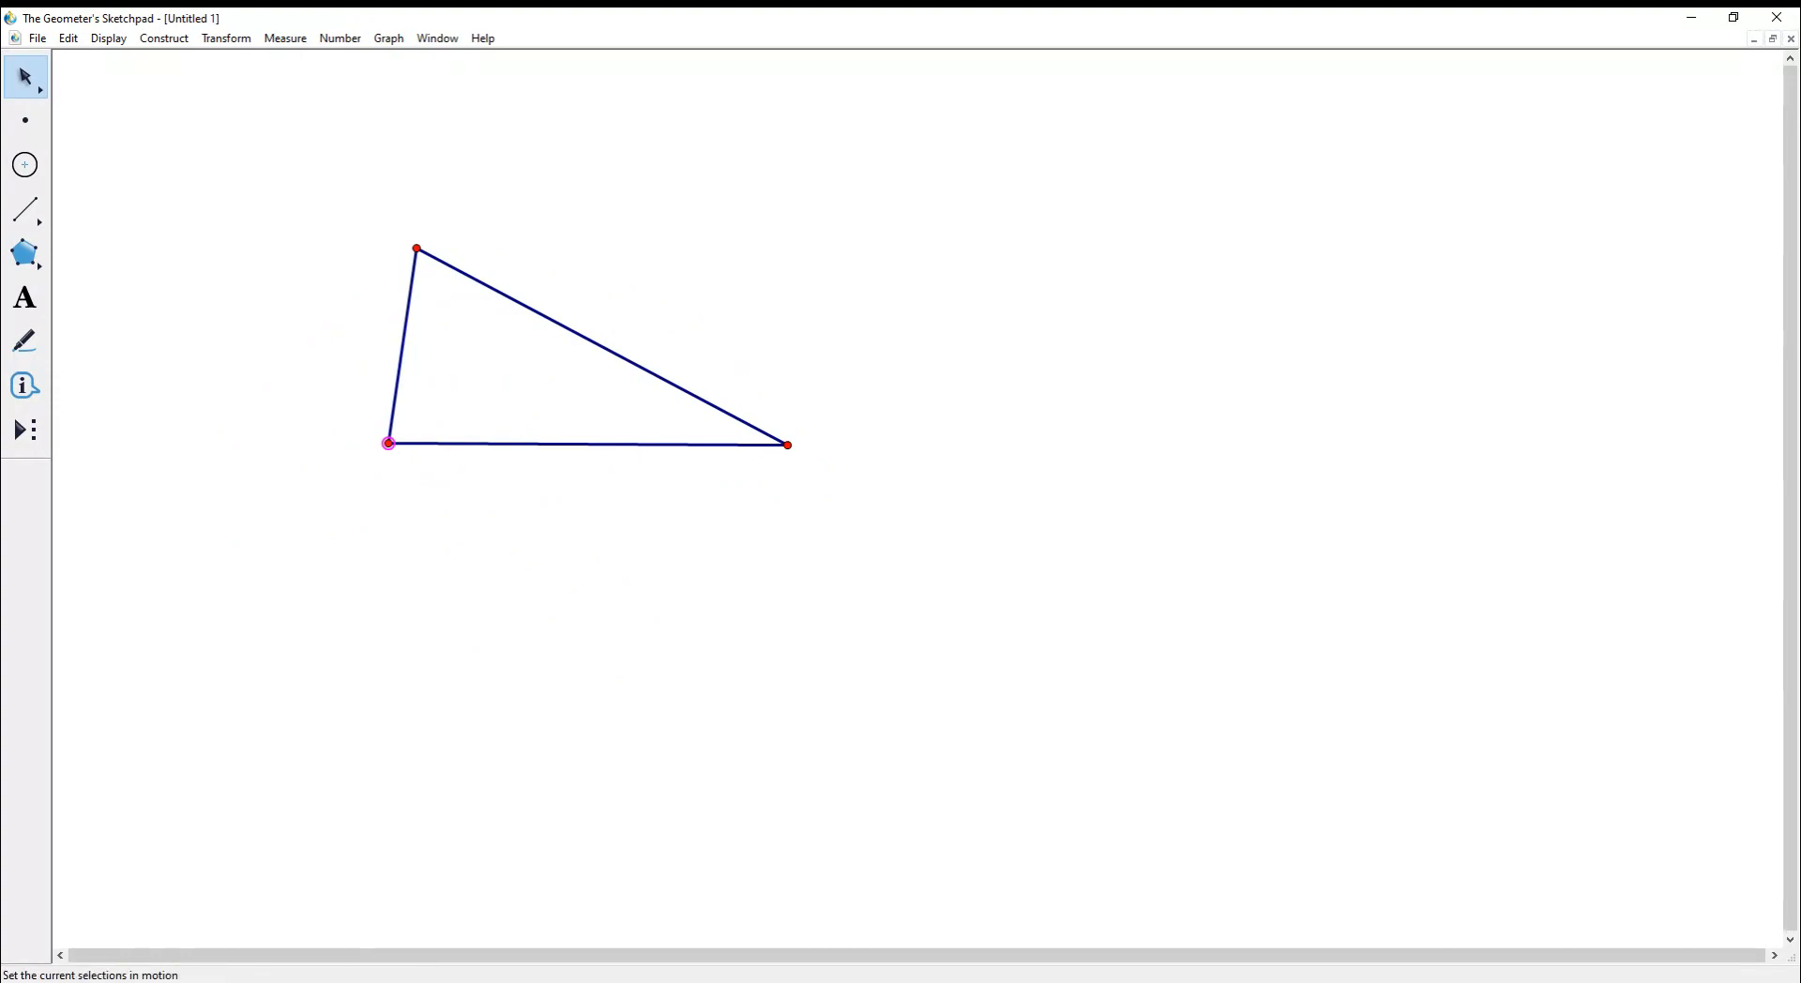
# - Add angle markers at all three vertices of the triangle
pyautogui.click(25, 341)
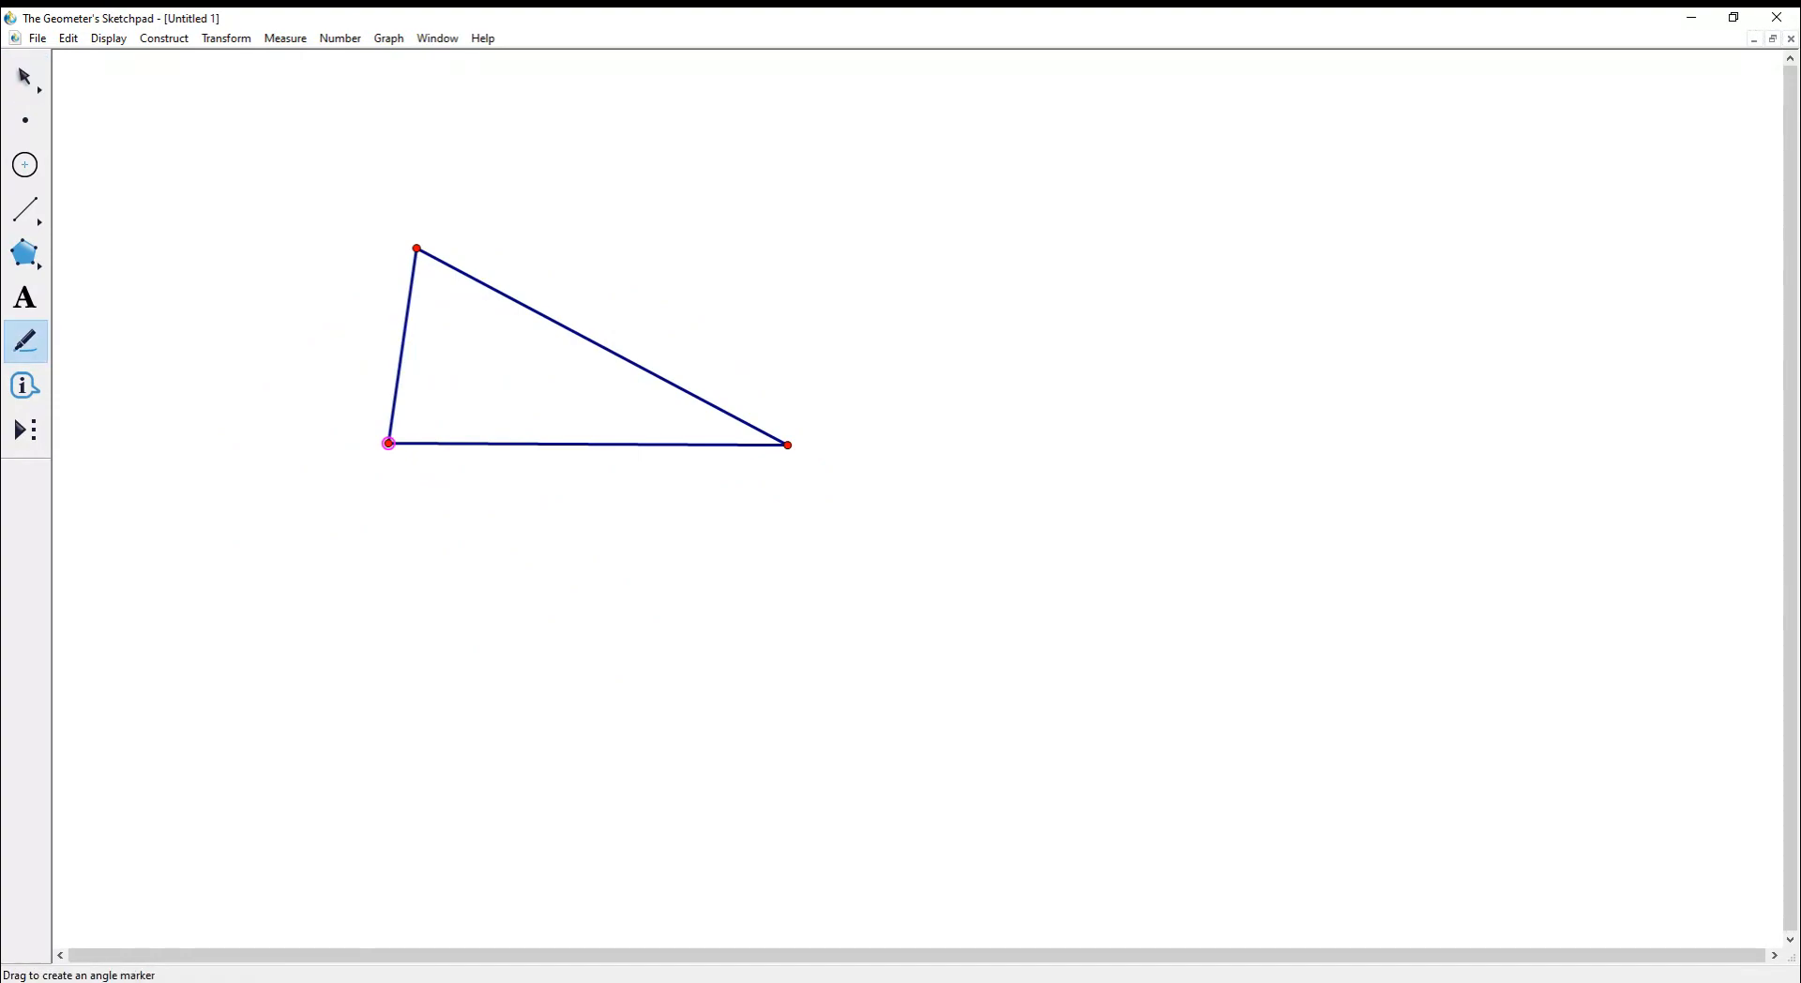
pyautogui.moveTo(388, 442); pyautogui.dragTo(413, 423)
pyautogui.moveTo(417, 248); pyautogui.dragTo(430, 272)
pyautogui.moveTo(787, 445); pyautogui.dragTo(763, 438)
# - Show the labels ABC, CAB and BCA on the three angle markers
pyautogui.click(26, 77)
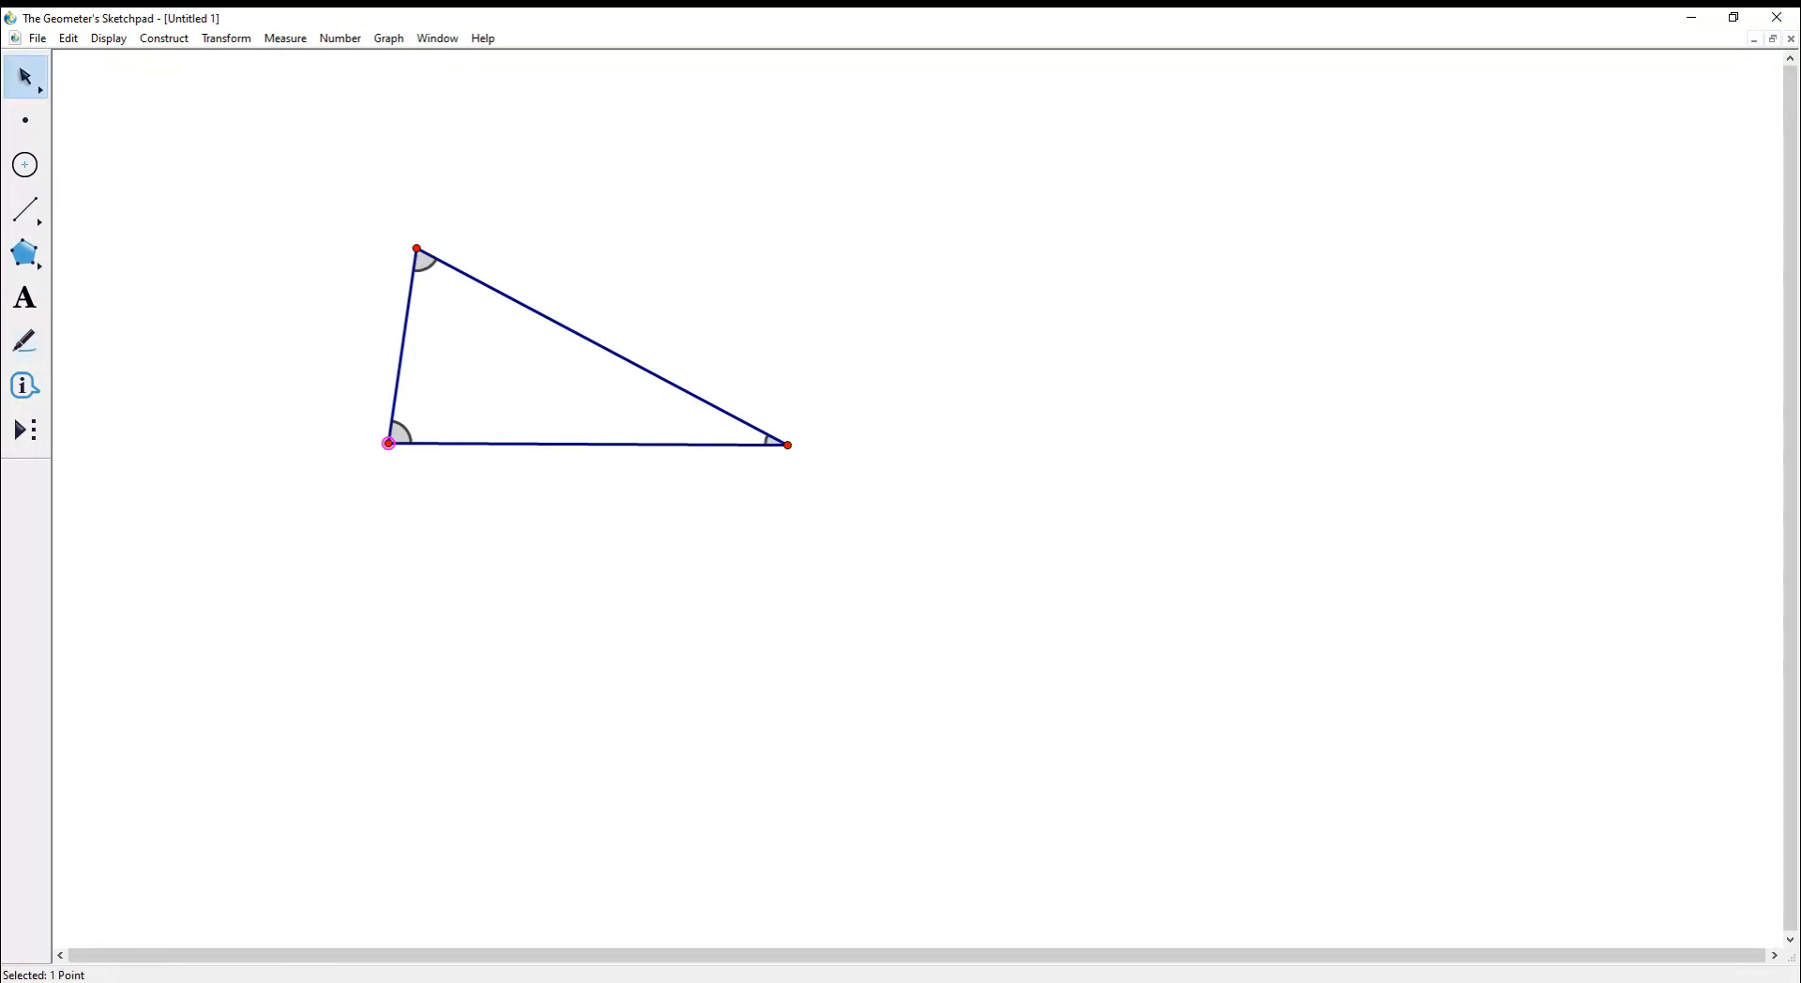
pyautogui.rightClick(425, 264)
pyautogui.click(474, 323)
pyautogui.rightClick(401, 433)
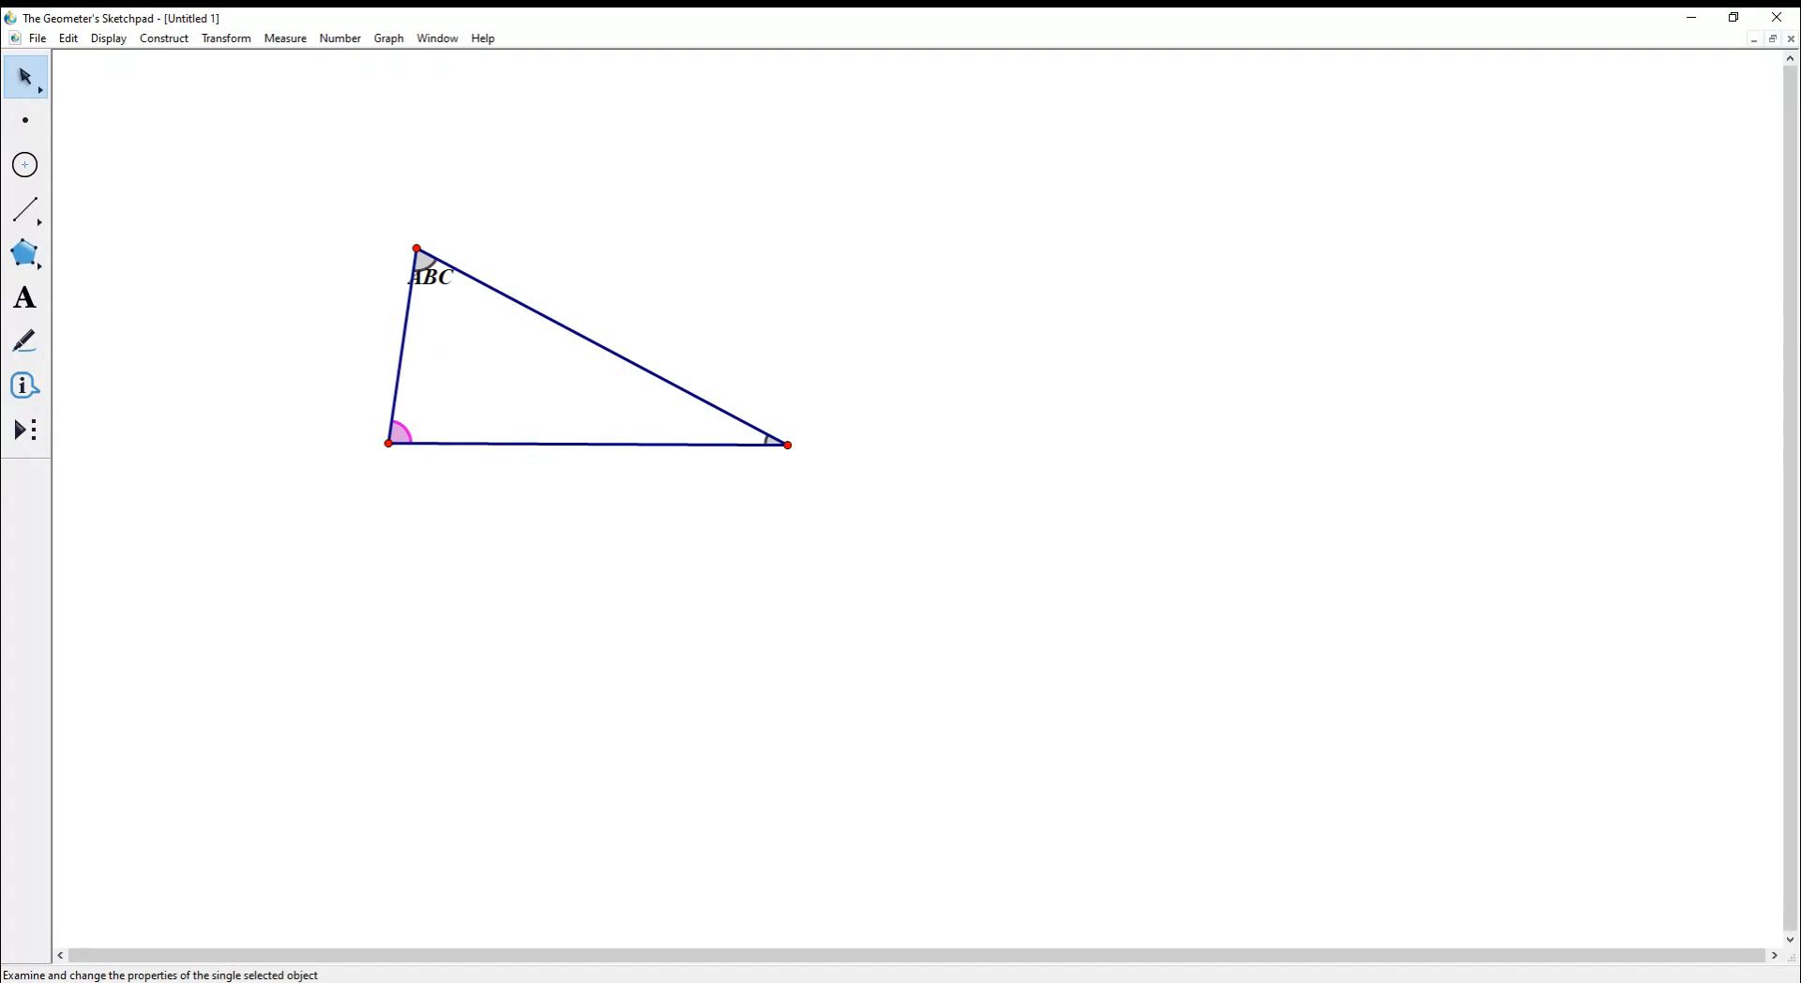
pyautogui.click(450, 494)
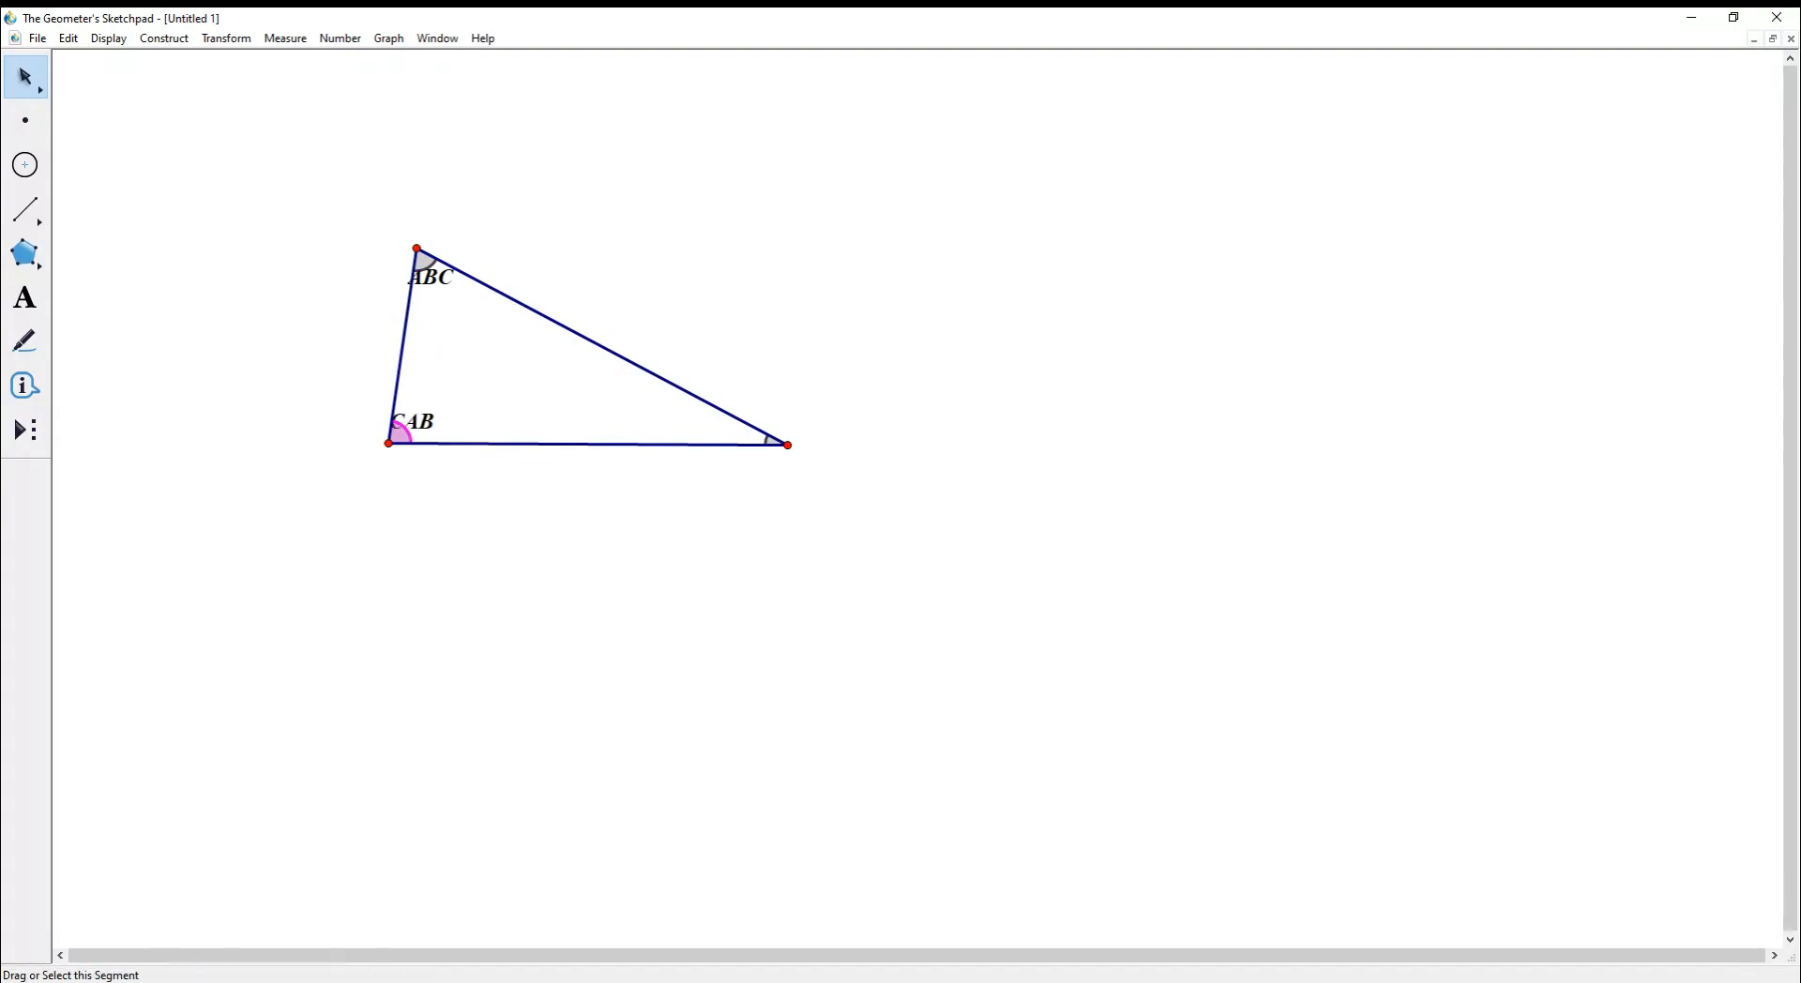
pyautogui.rightClick(771, 440)
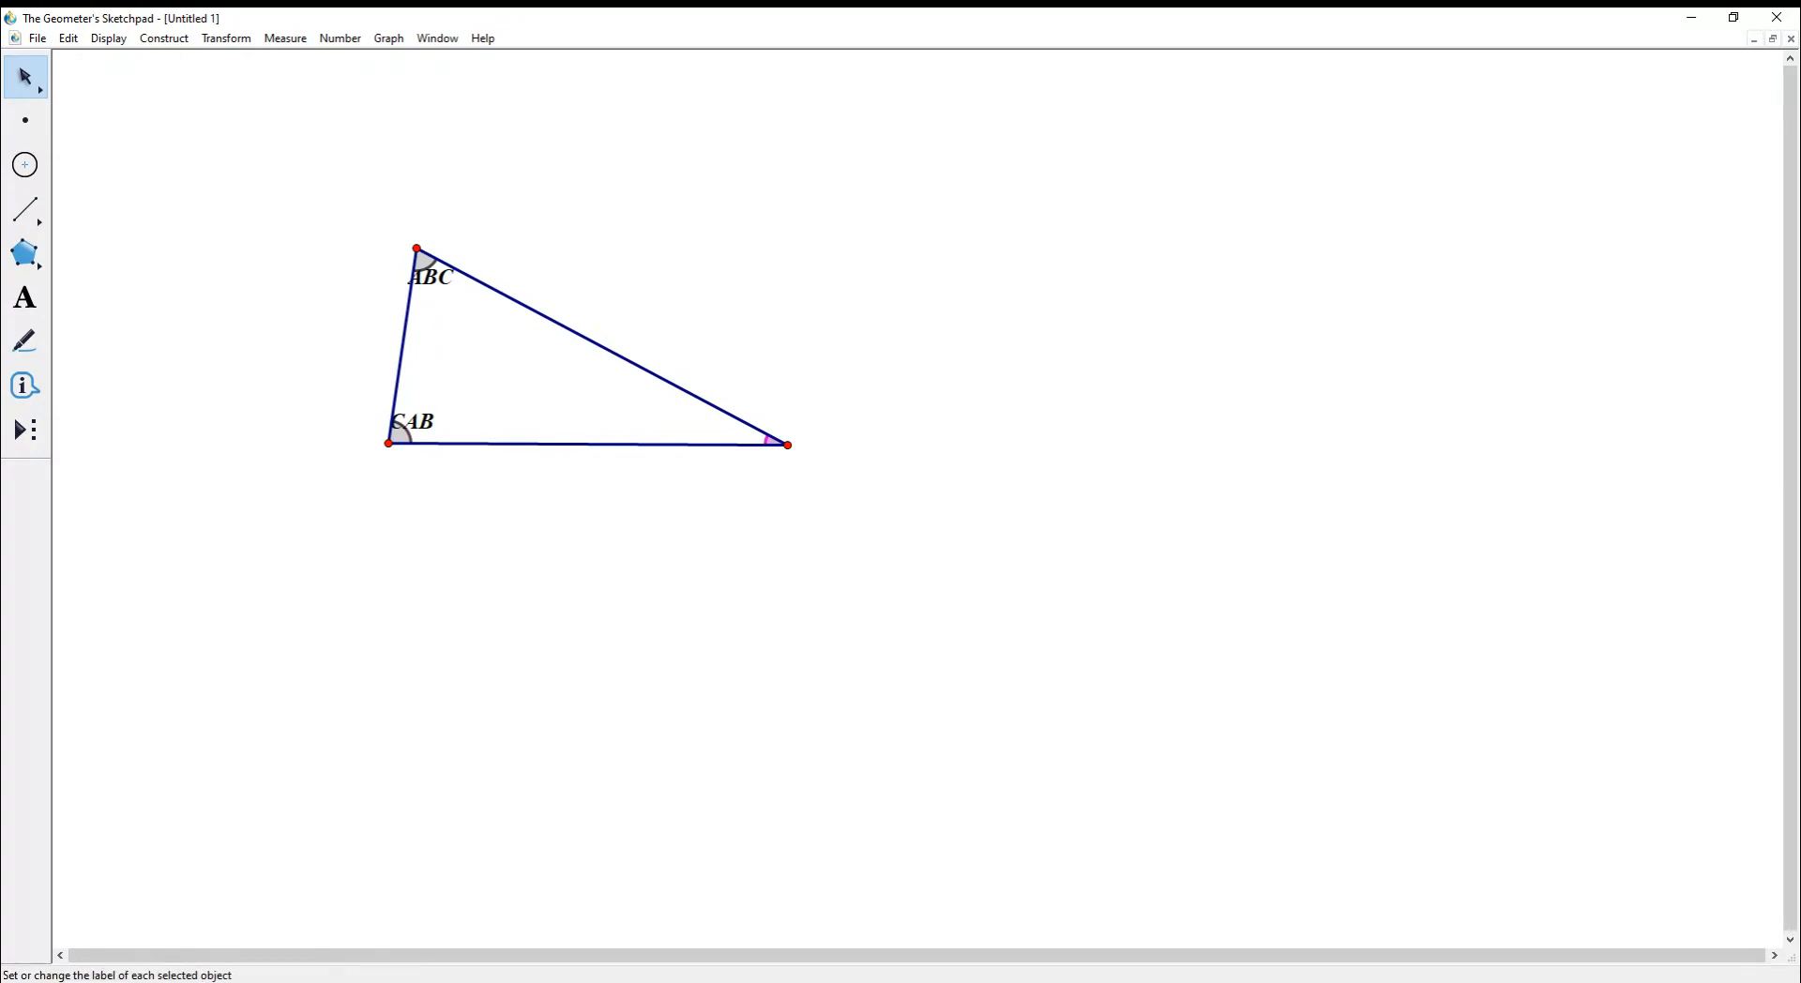
pyautogui.click(820, 500)
pyautogui.click(285, 39)
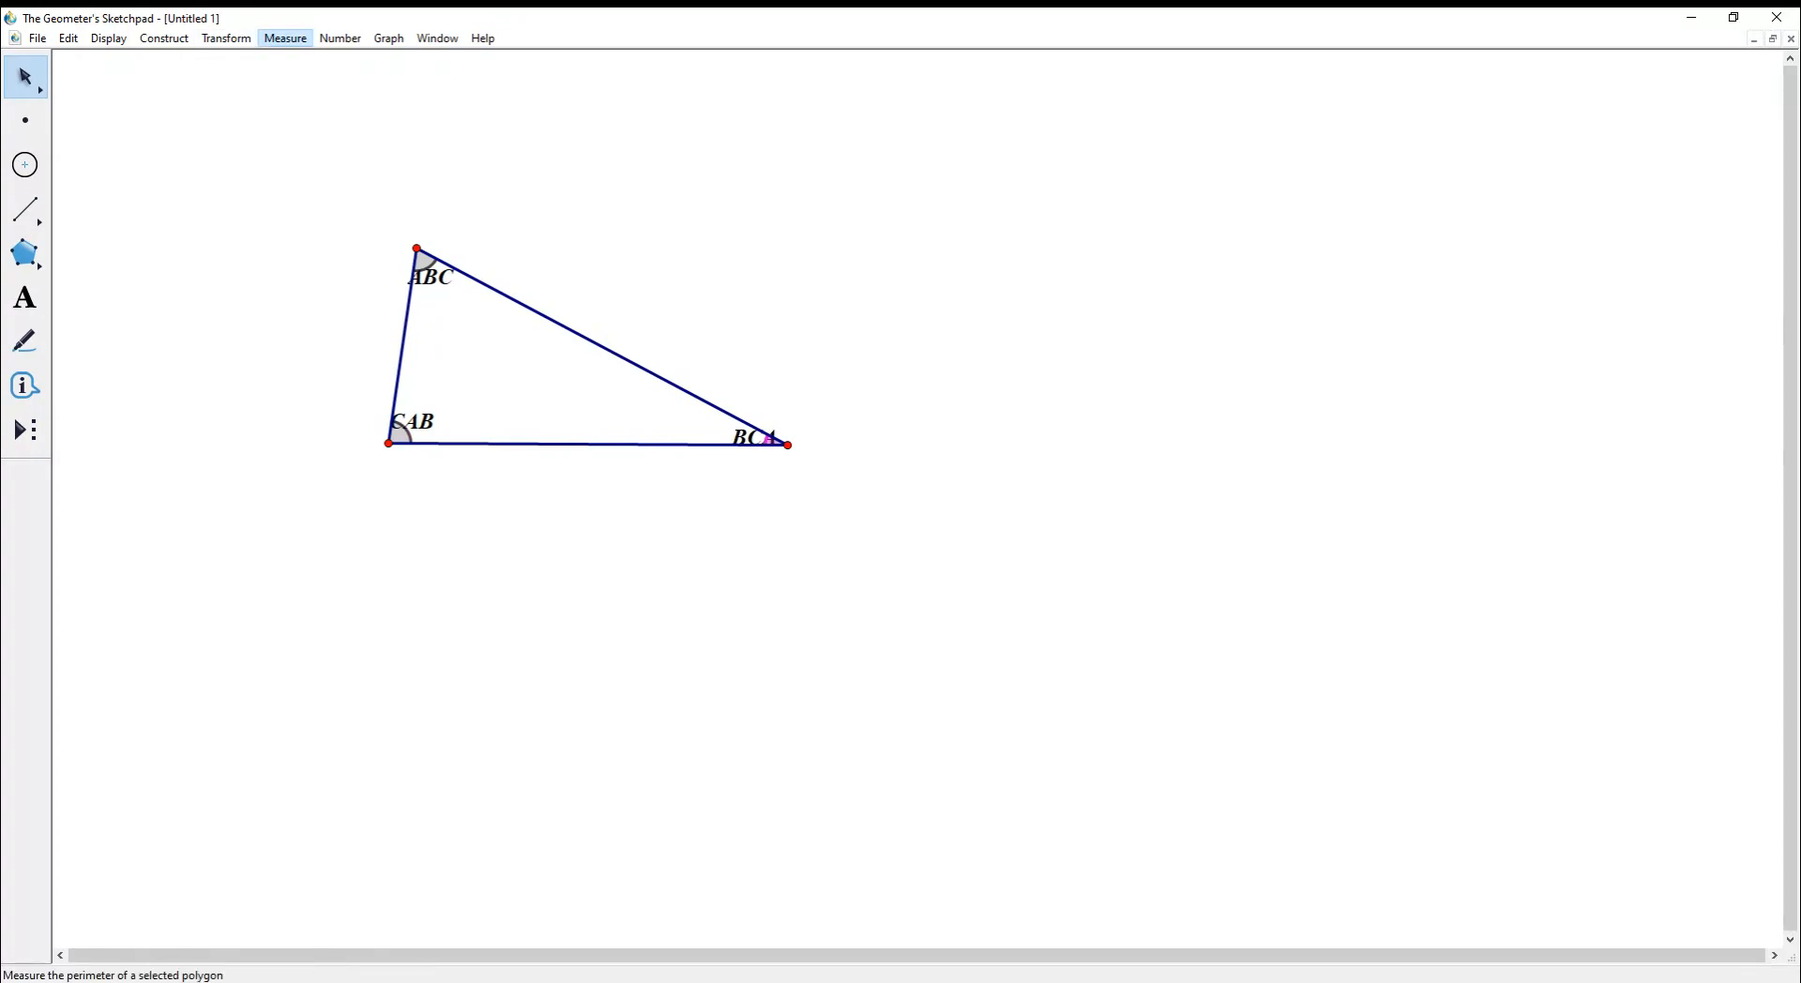
# - Measure the angles BCA, CAB and ABC
pyautogui.click(310, 142)
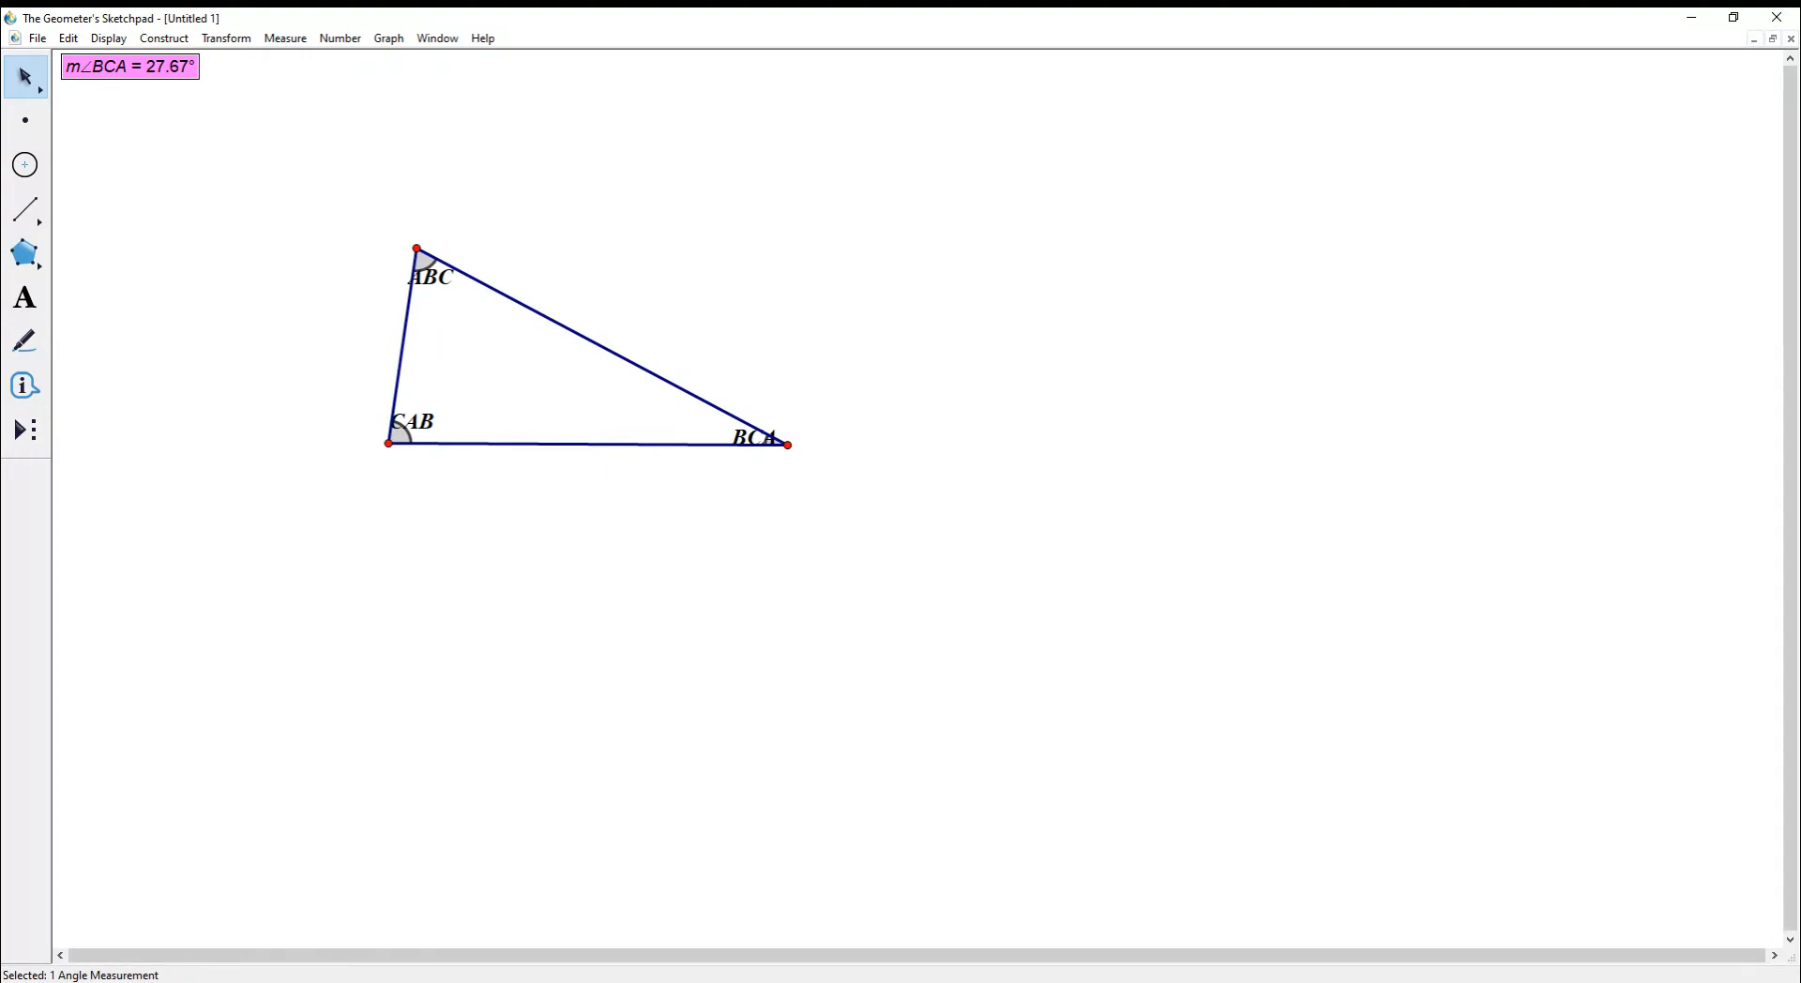
pyautogui.click(402, 433)
pyautogui.click(285, 38)
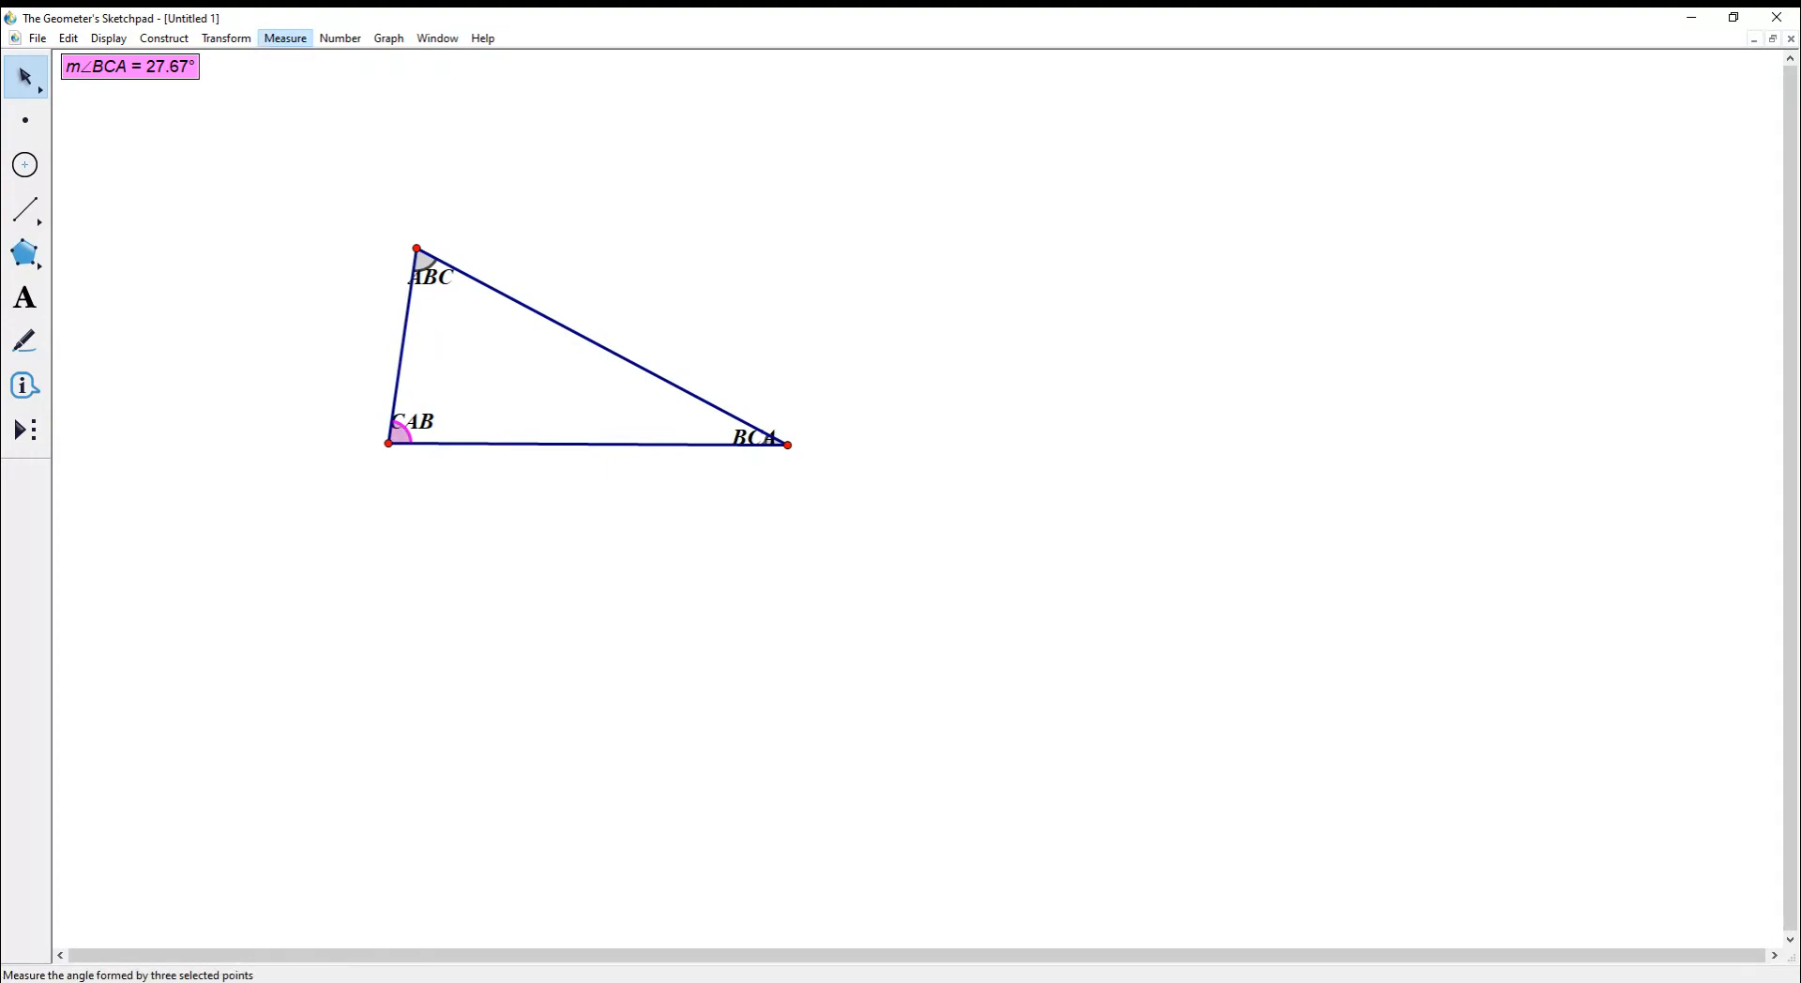
pyautogui.click(553, 197)
pyautogui.click(402, 434)
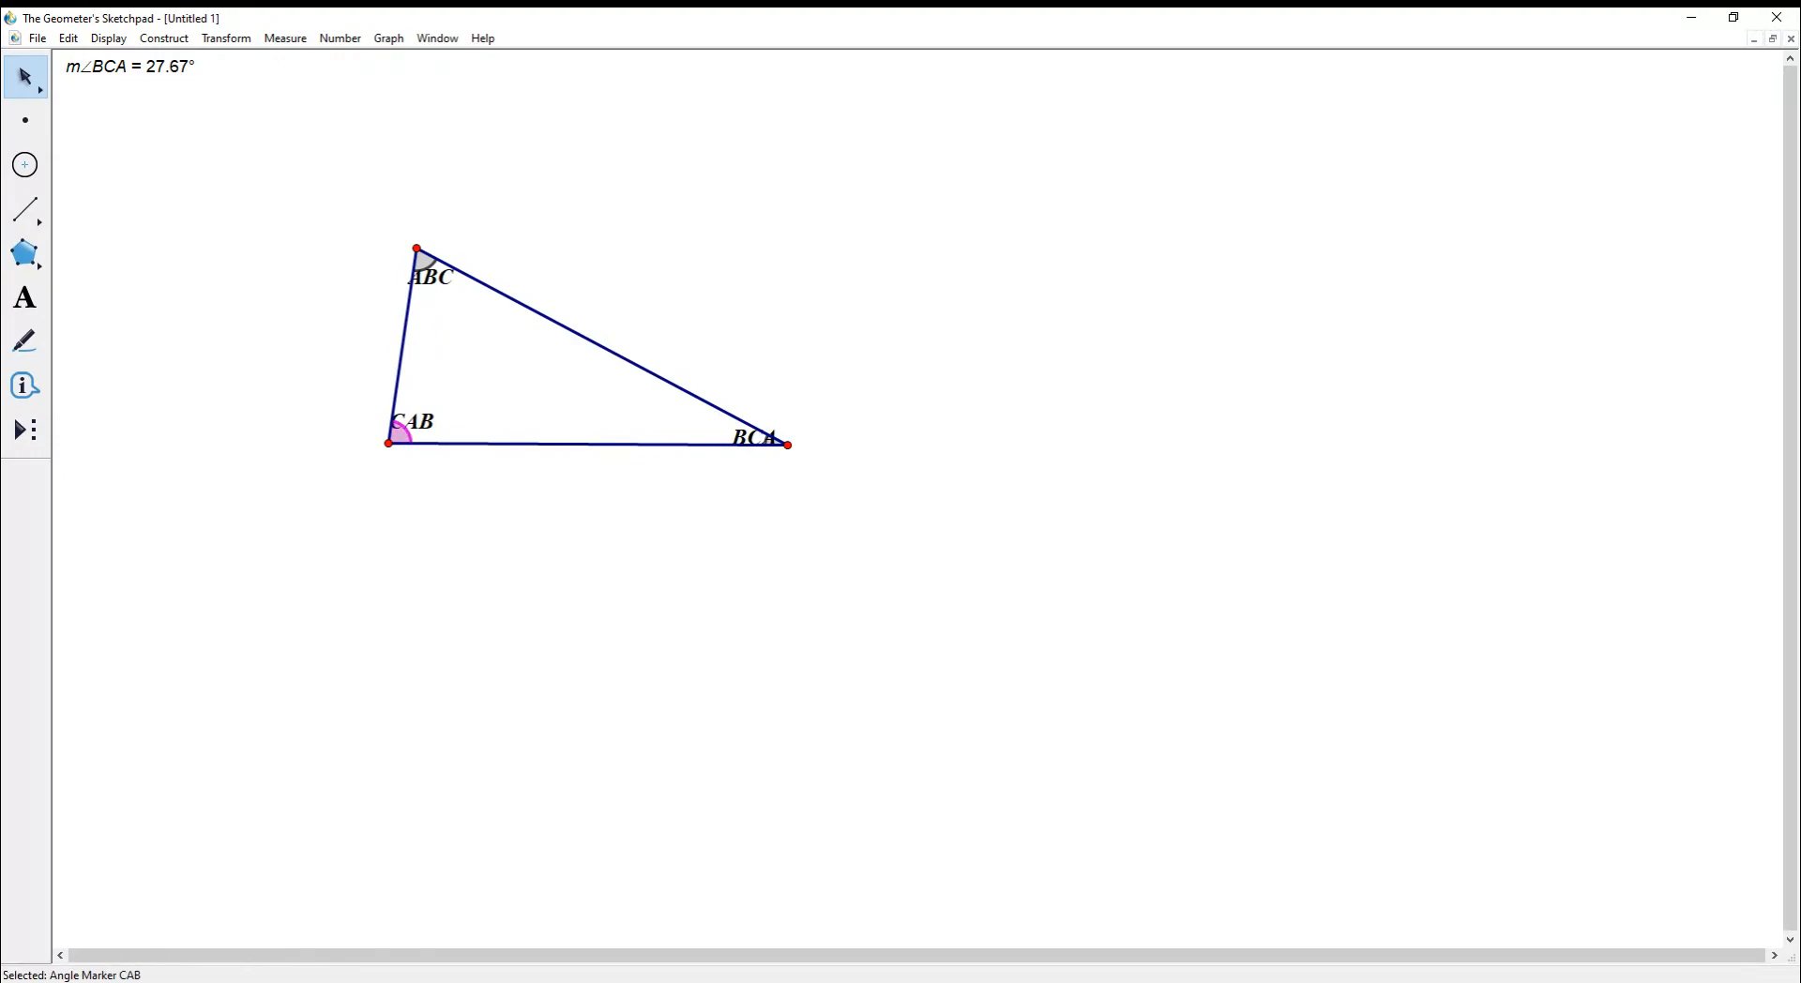
pyautogui.click(285, 38)
pyautogui.click(305, 142)
pyautogui.click(525, 202)
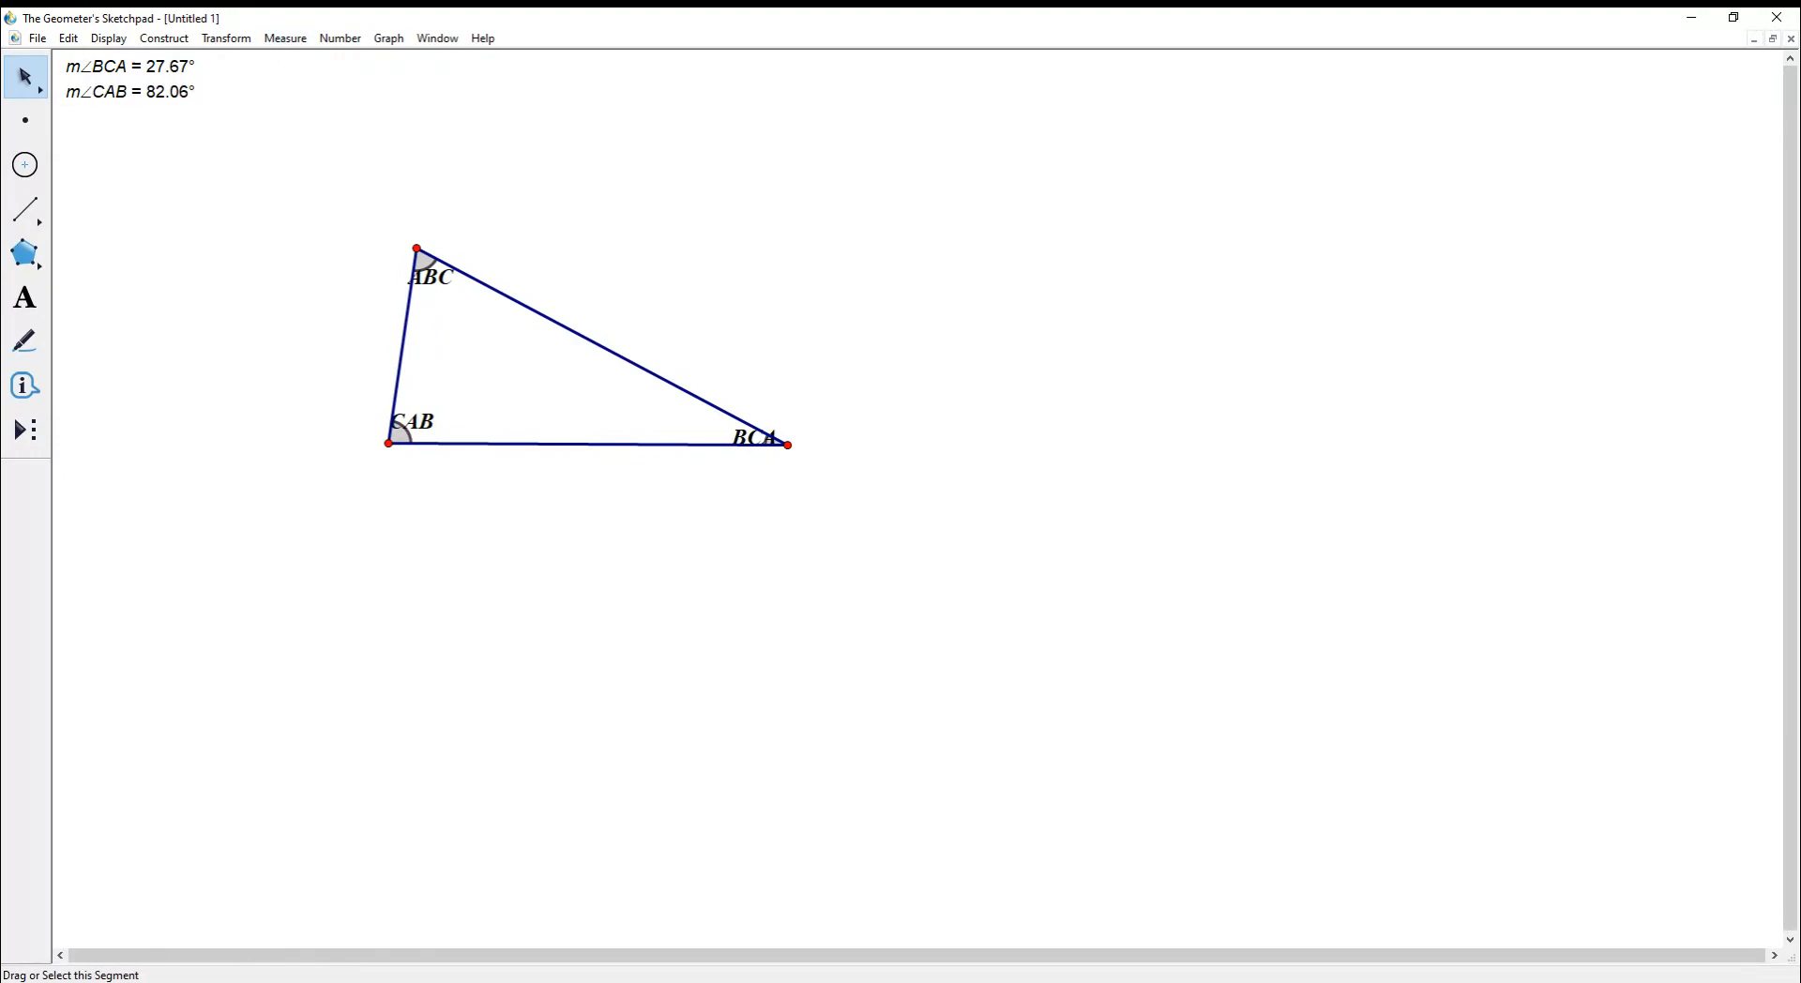
pyautogui.click(423, 260)
pyautogui.click(285, 38)
pyautogui.click(304, 142)
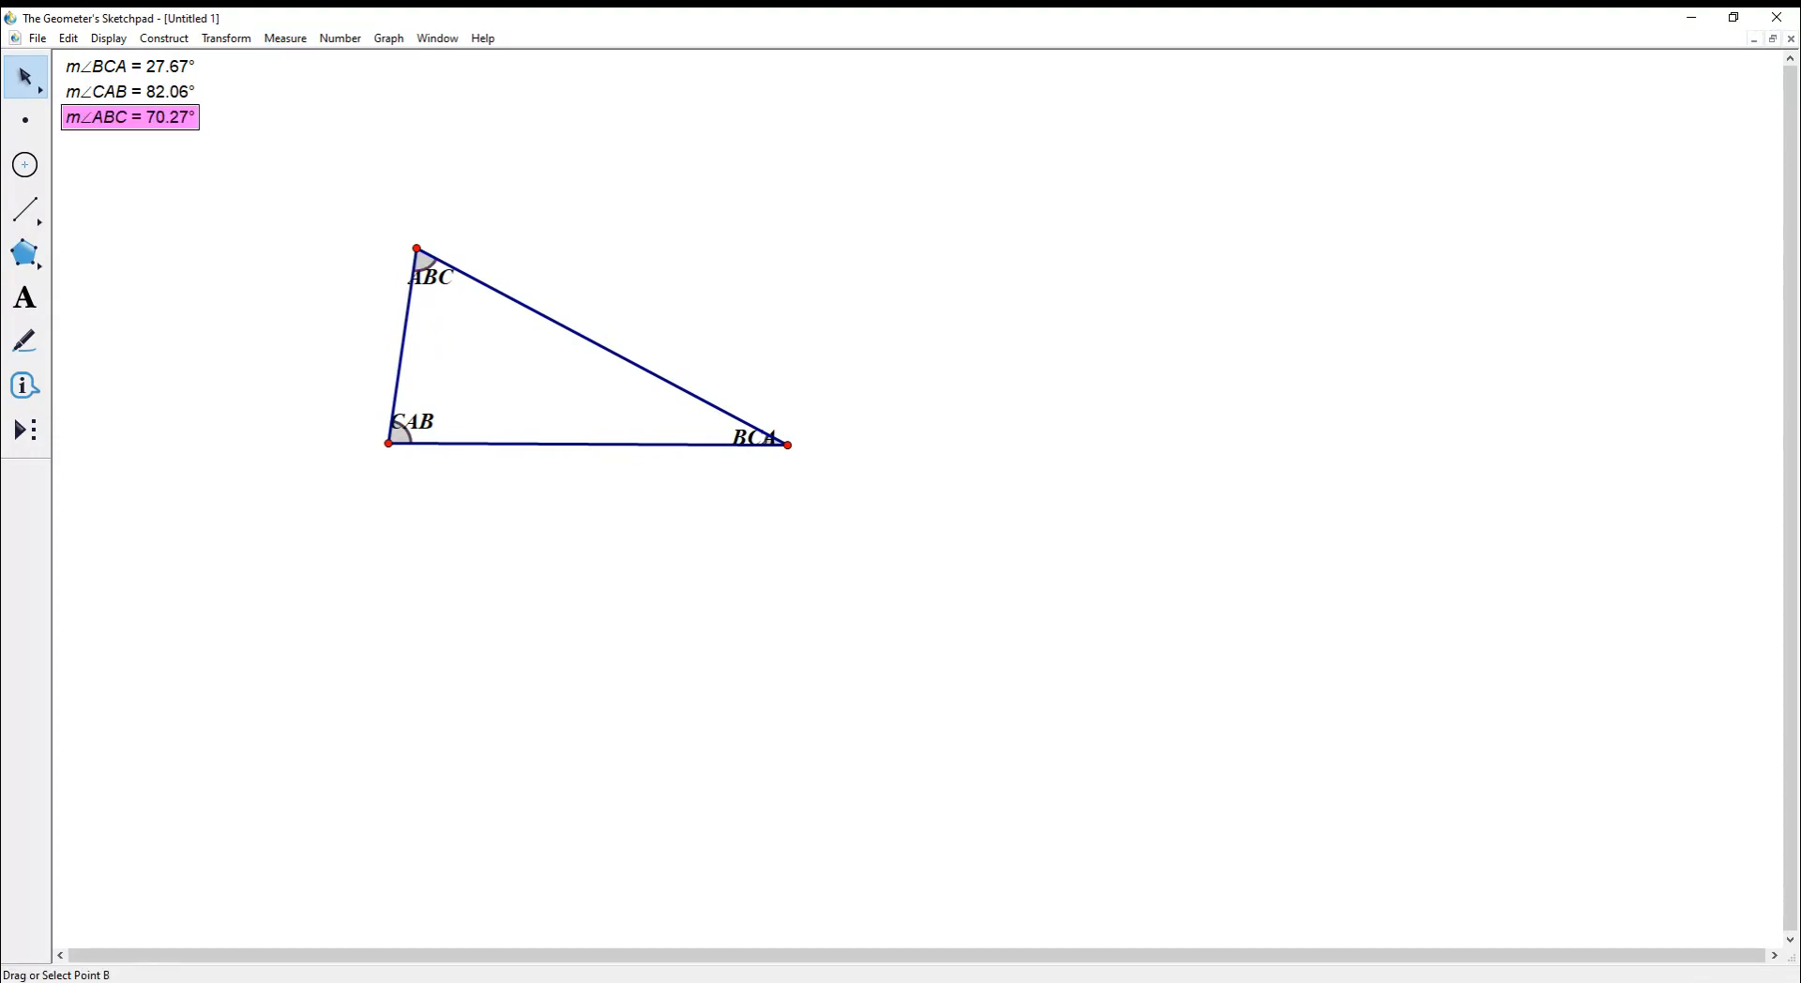
pyautogui.click(417, 249)
# - Drag vertex B to reshape the triangle and select all three angle measurements
pyautogui.moveTo(416, 249)
pyautogui.mouseDown()
pyautogui.moveTo(554, 213)
pyautogui.moveTo(732, 264)
pyautogui.moveTo(917, 479)
pyautogui.moveTo(679, 610)
pyautogui.moveTo(441, 550)
pyautogui.moveTo(800, 478)
pyautogui.moveTo(746, 356)
pyautogui.moveTo(382, 285)
pyautogui.moveTo(459, 242)
pyautogui.moveTo(362, 249)
pyautogui.moveTo(392, 252)
pyautogui.mouseUp()
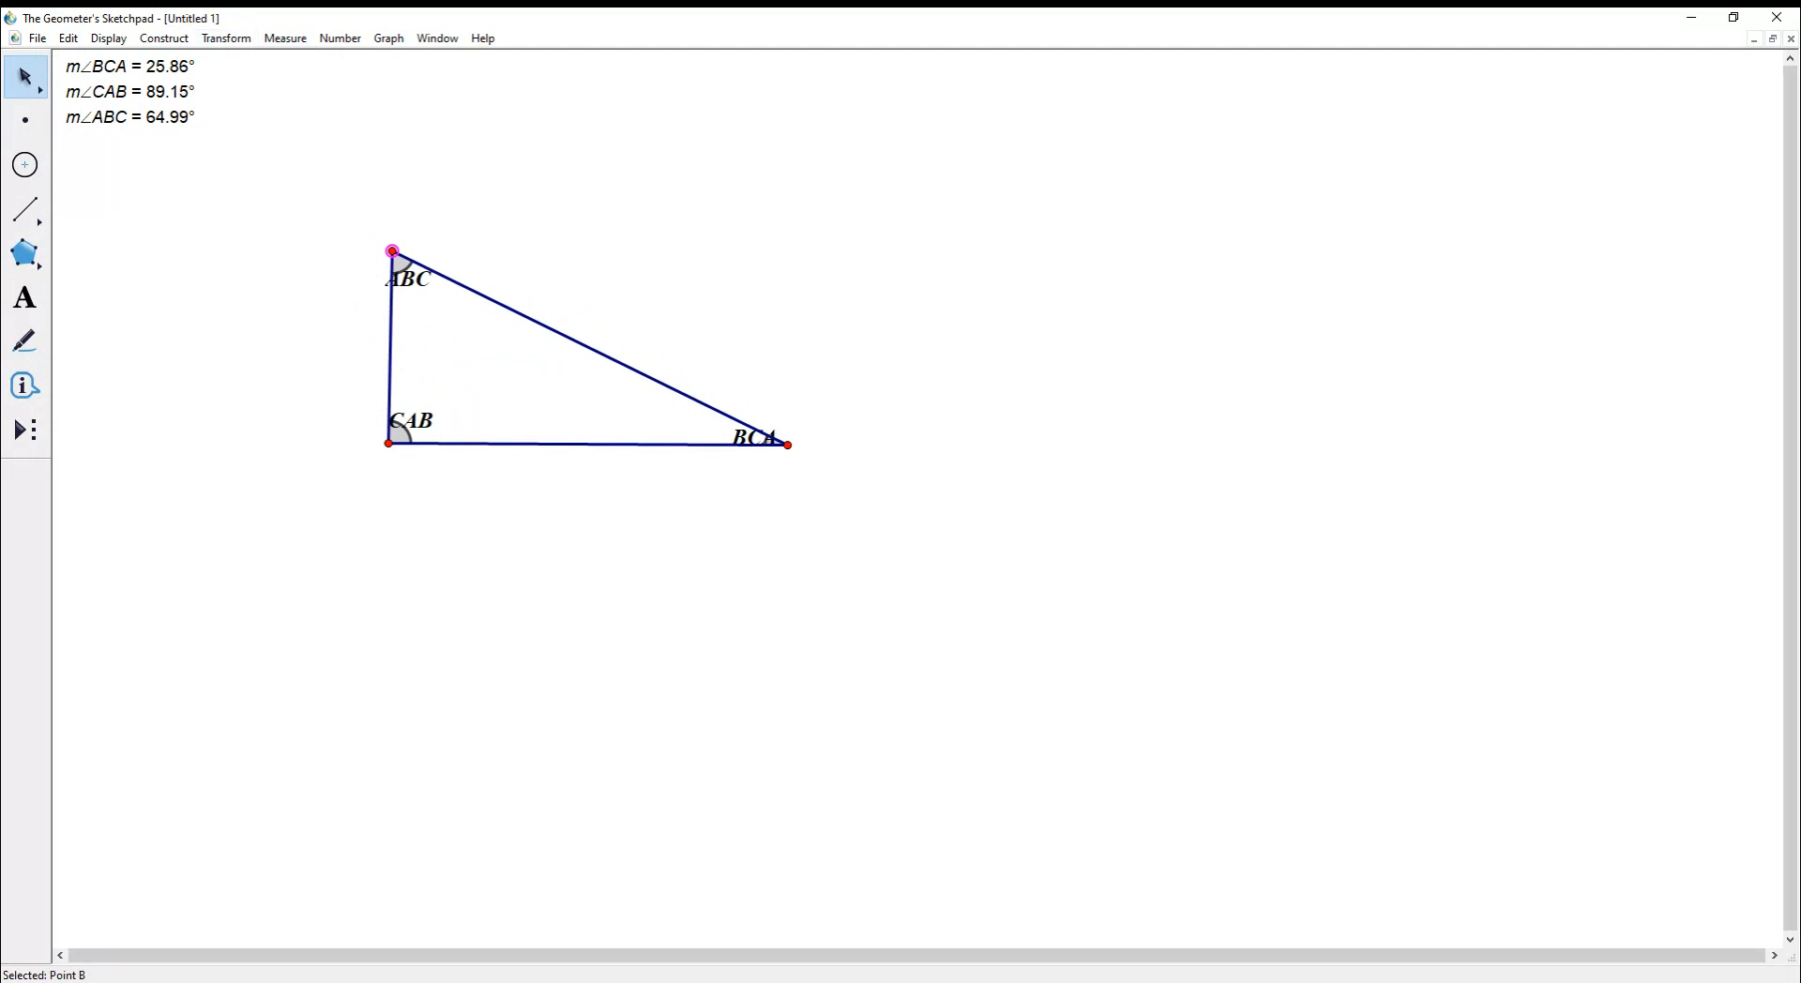
pyautogui.click(286, 38)
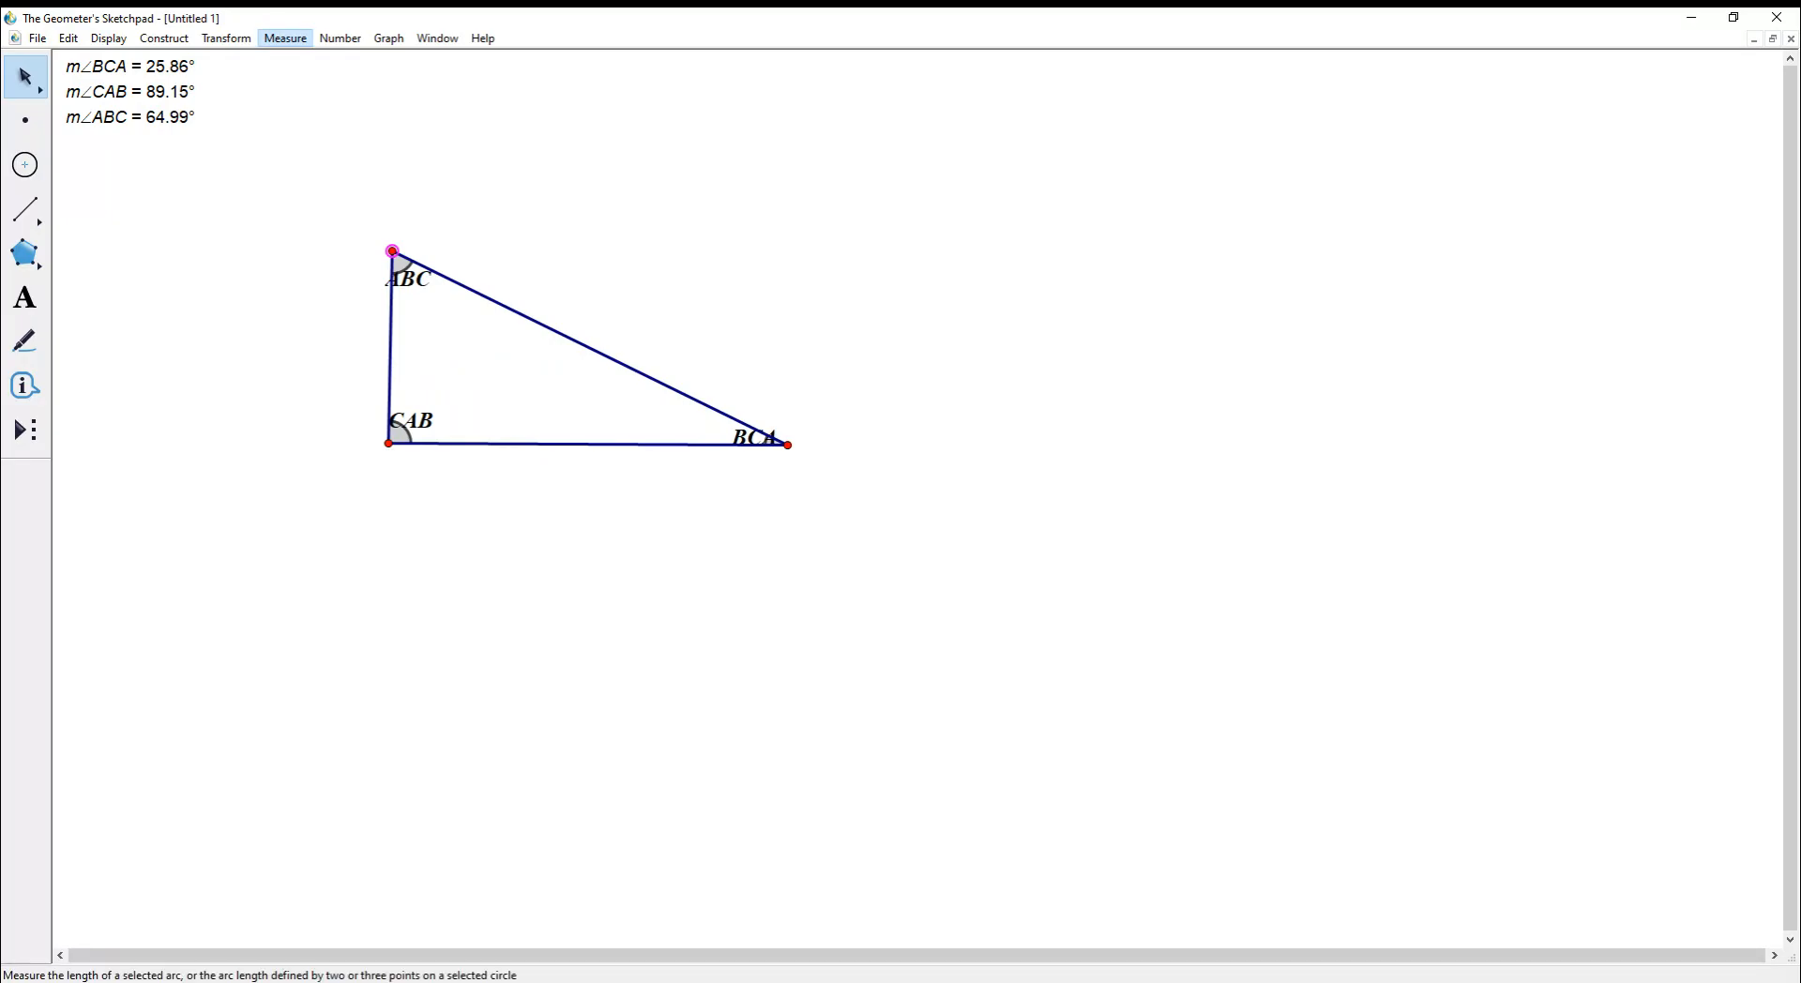
pyautogui.click(285, 39)
pyautogui.click(282, 179)
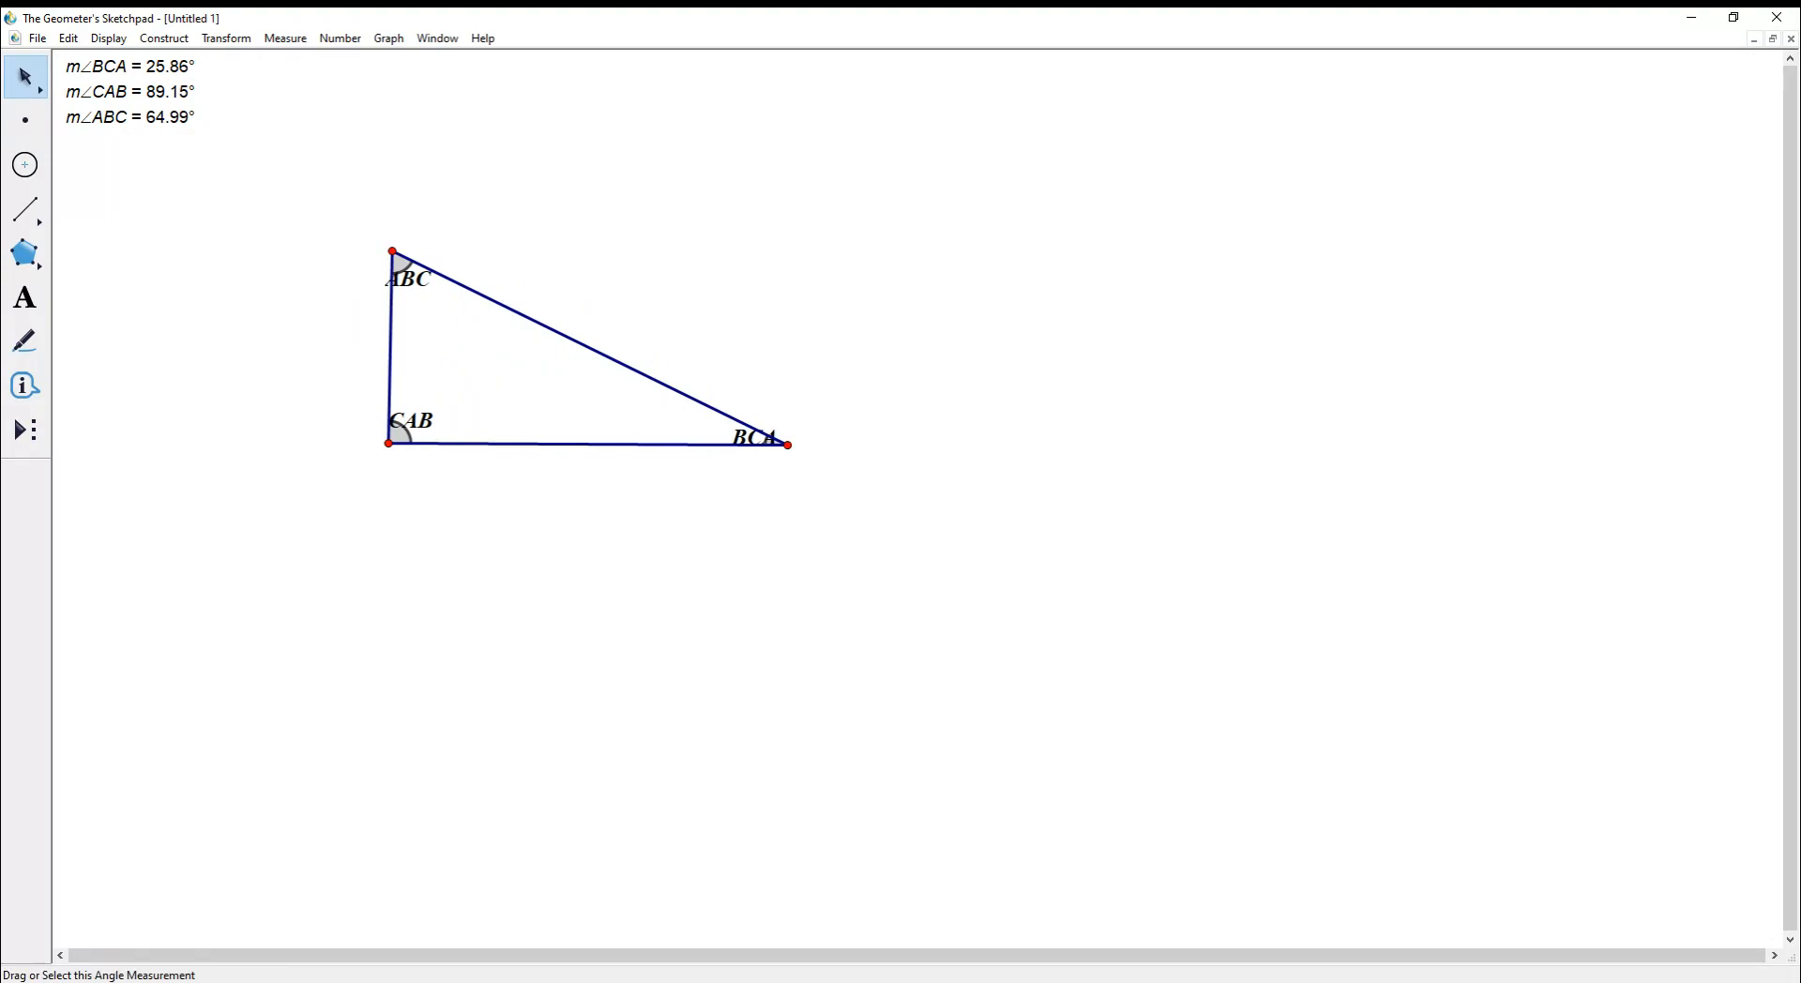
pyautogui.click(131, 118)
pyautogui.click(132, 92)
pyautogui.click(131, 67)
pyautogui.click(285, 39)
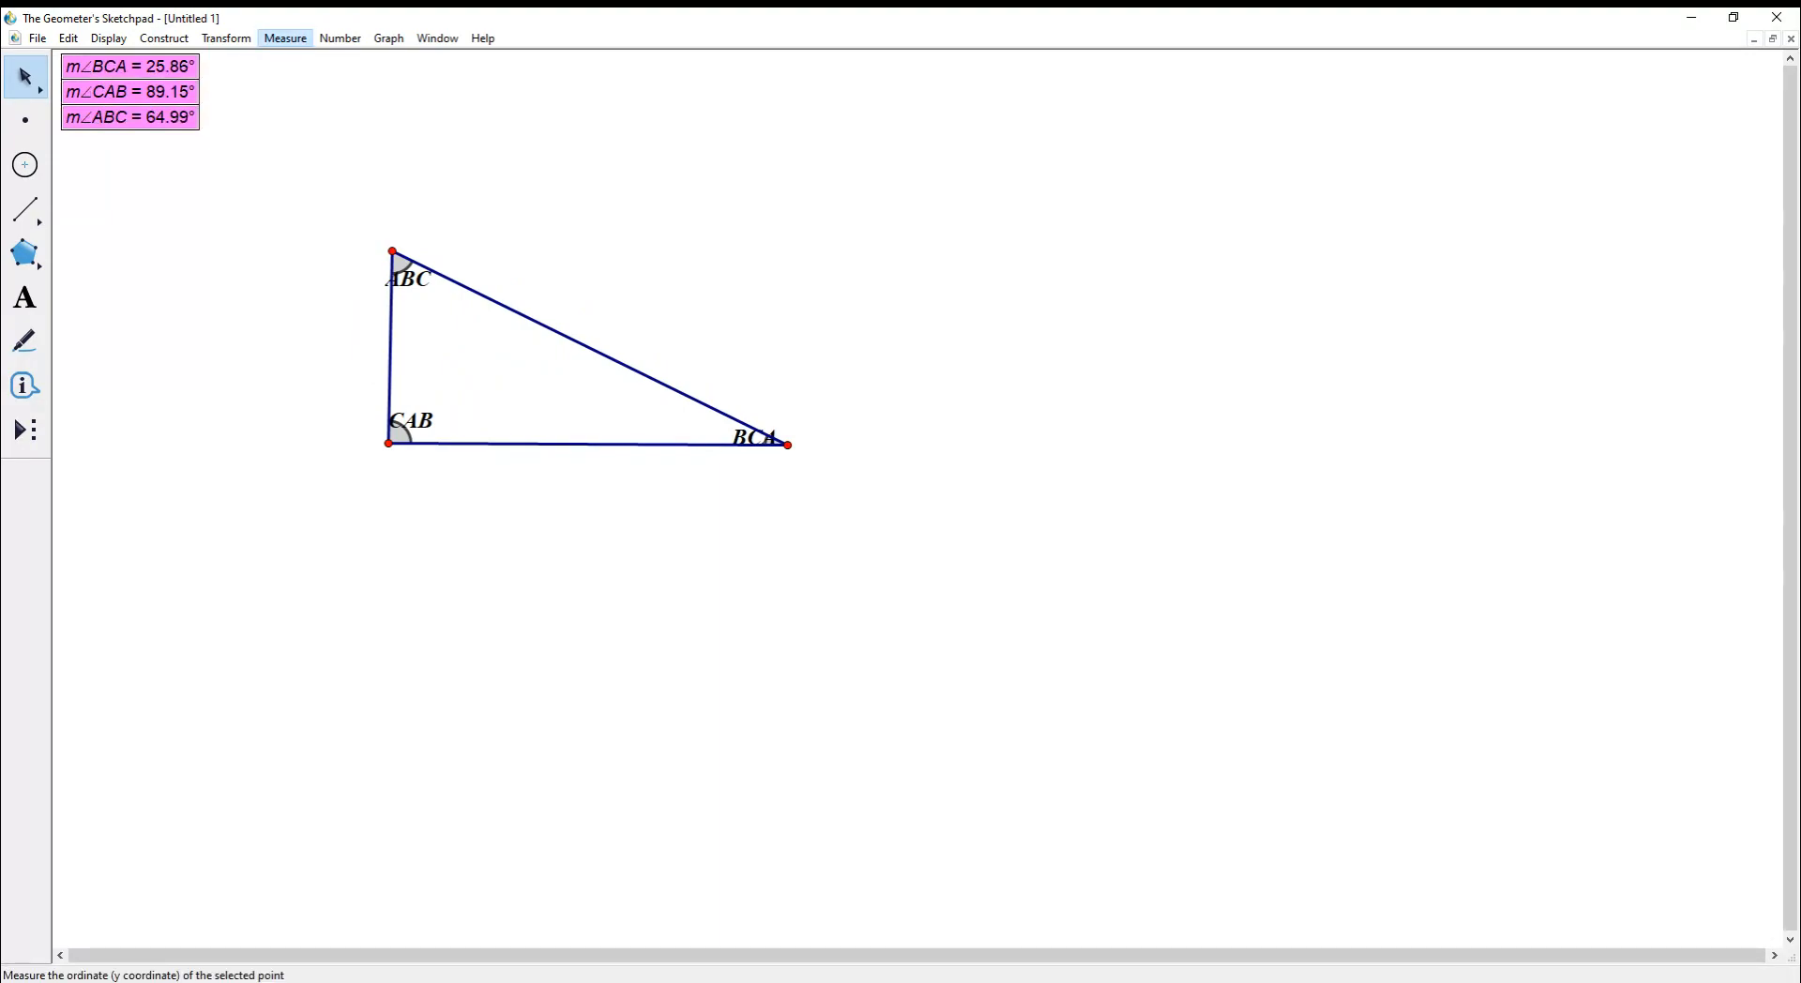
pyautogui.click(285, 38)
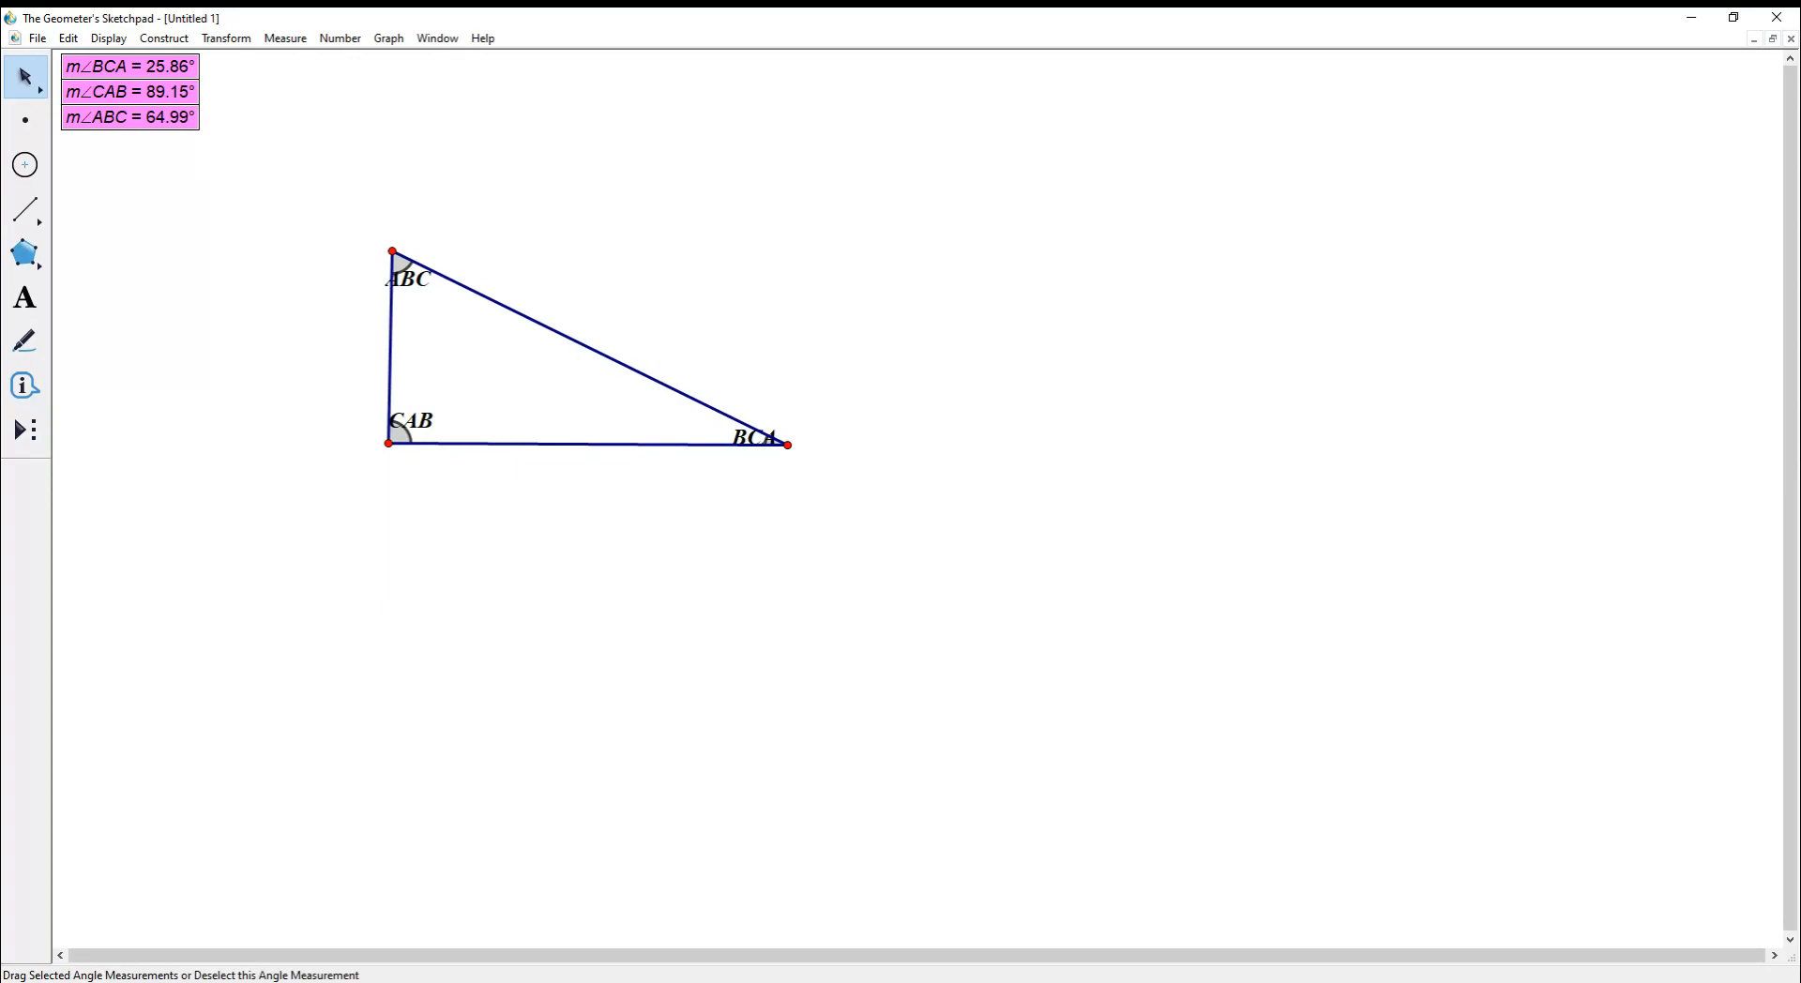
pyautogui.click(285, 39)
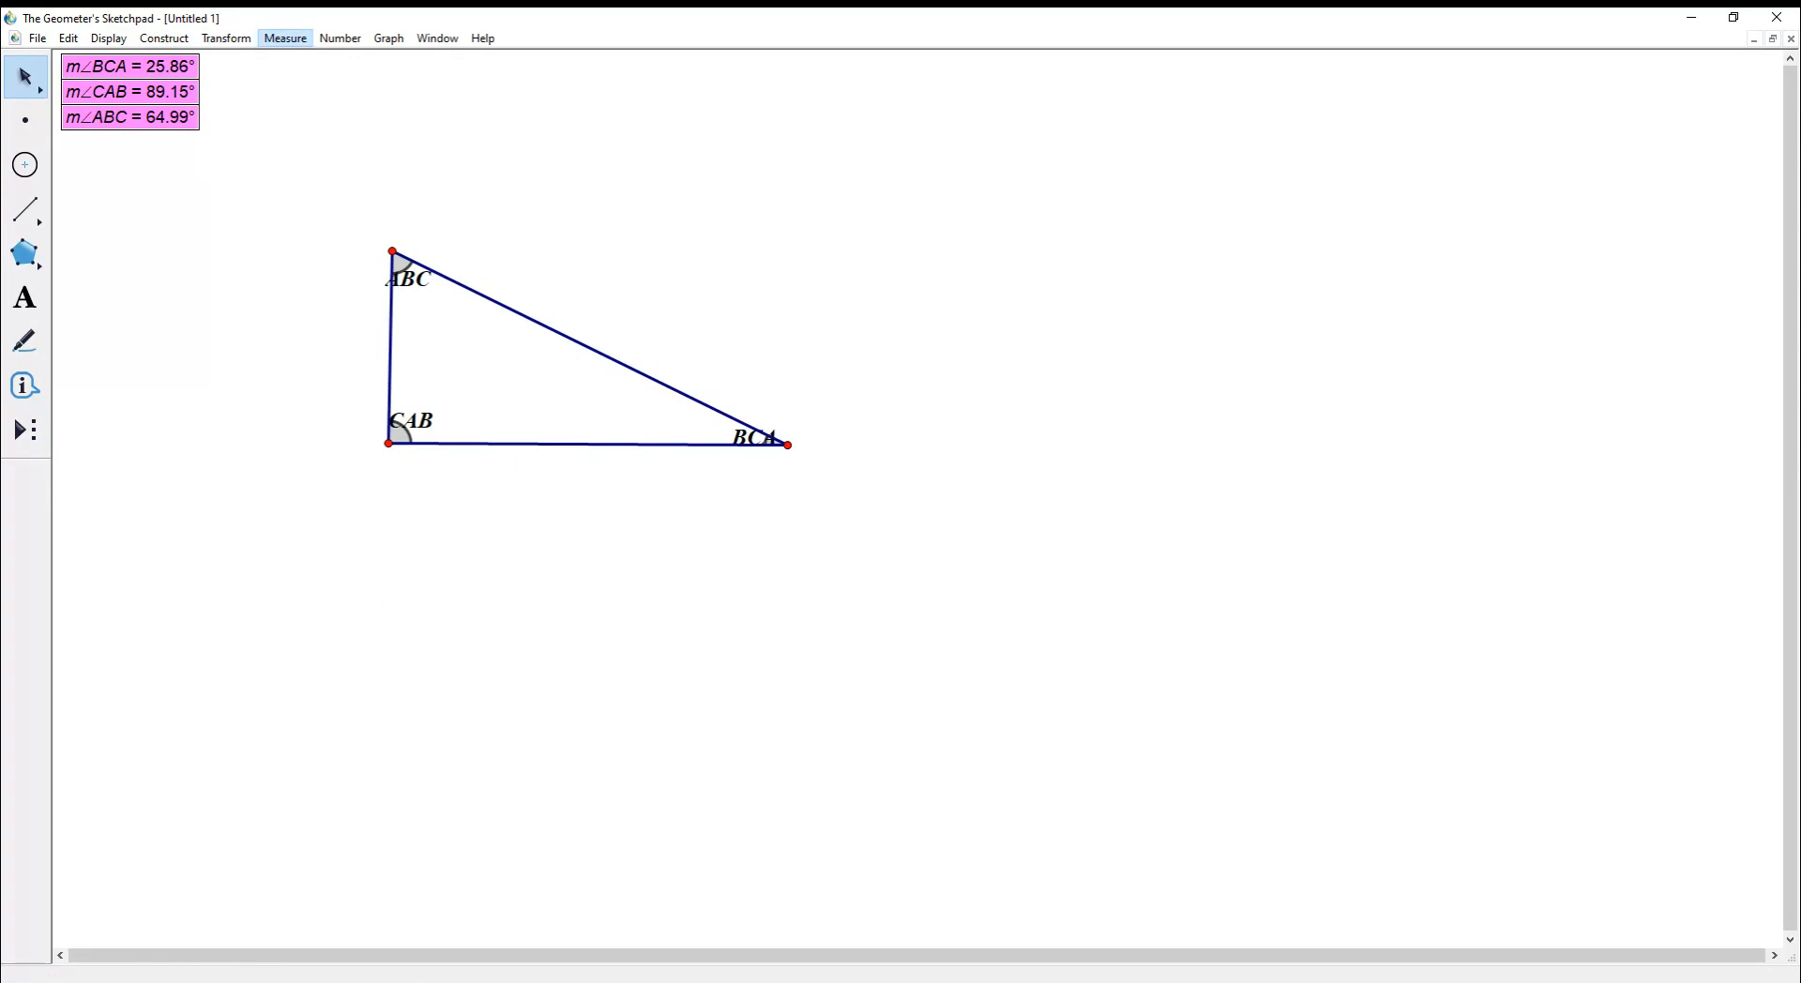
pyautogui.press('Escape')
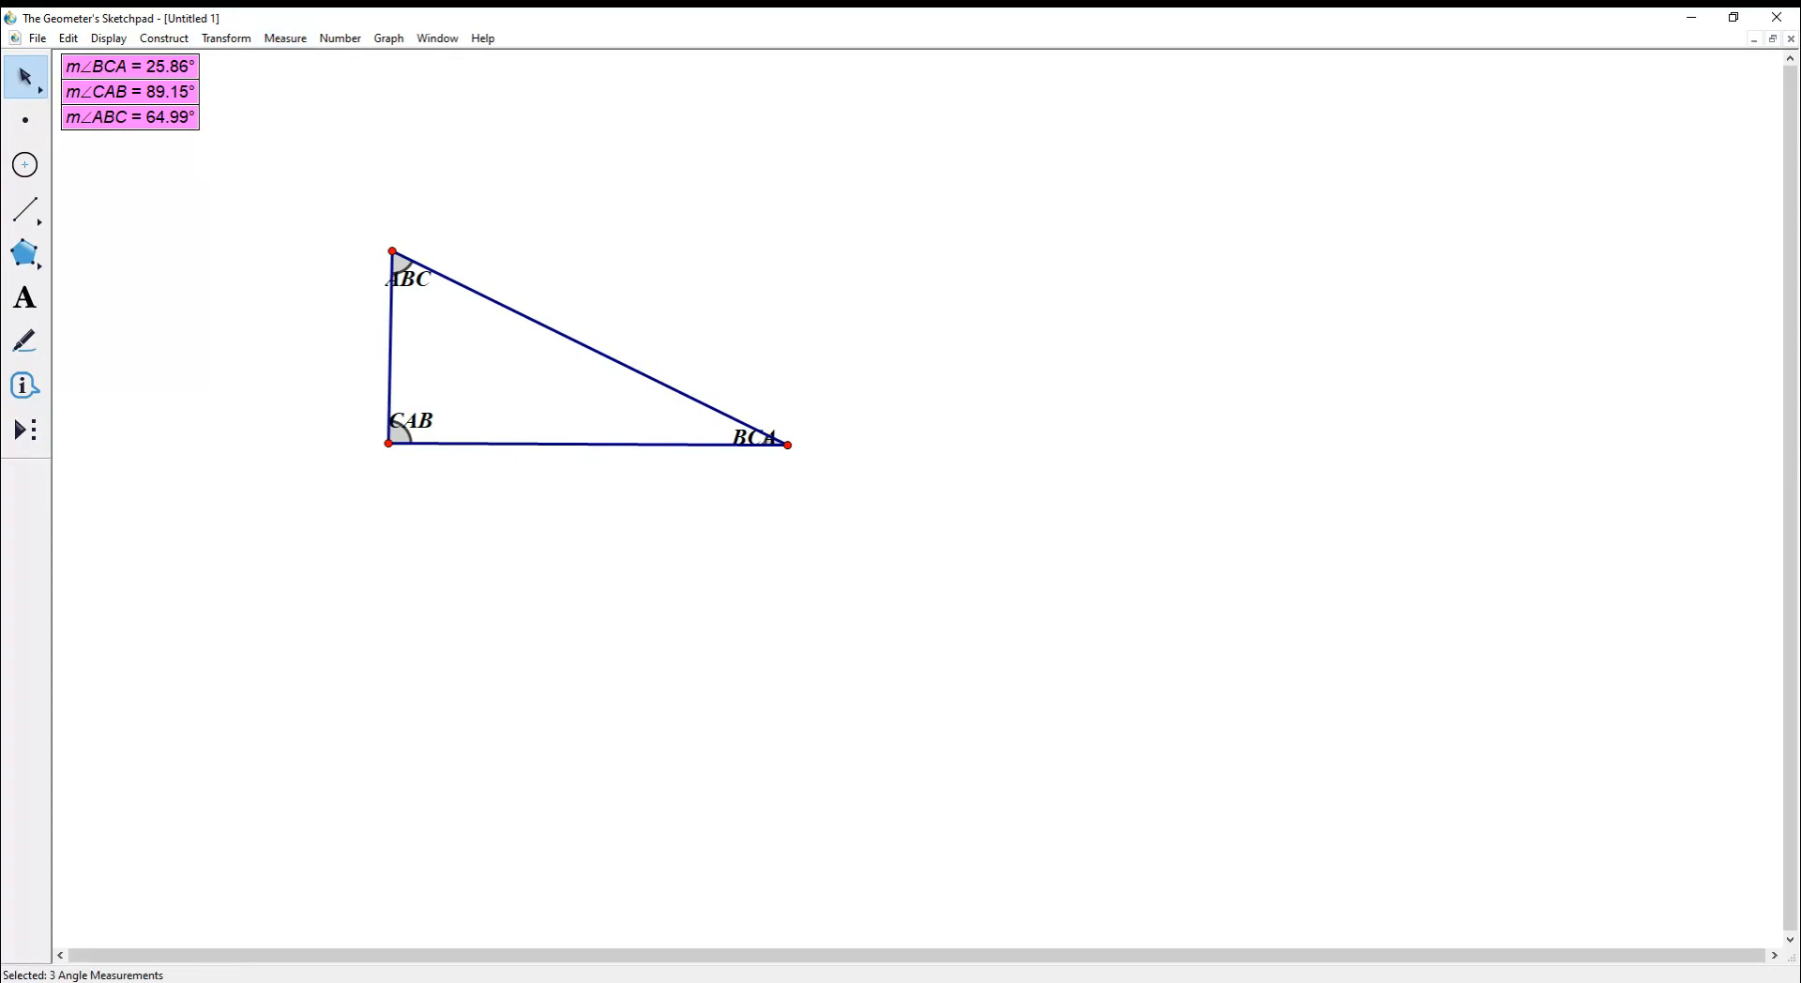
pyautogui.press('Escape')
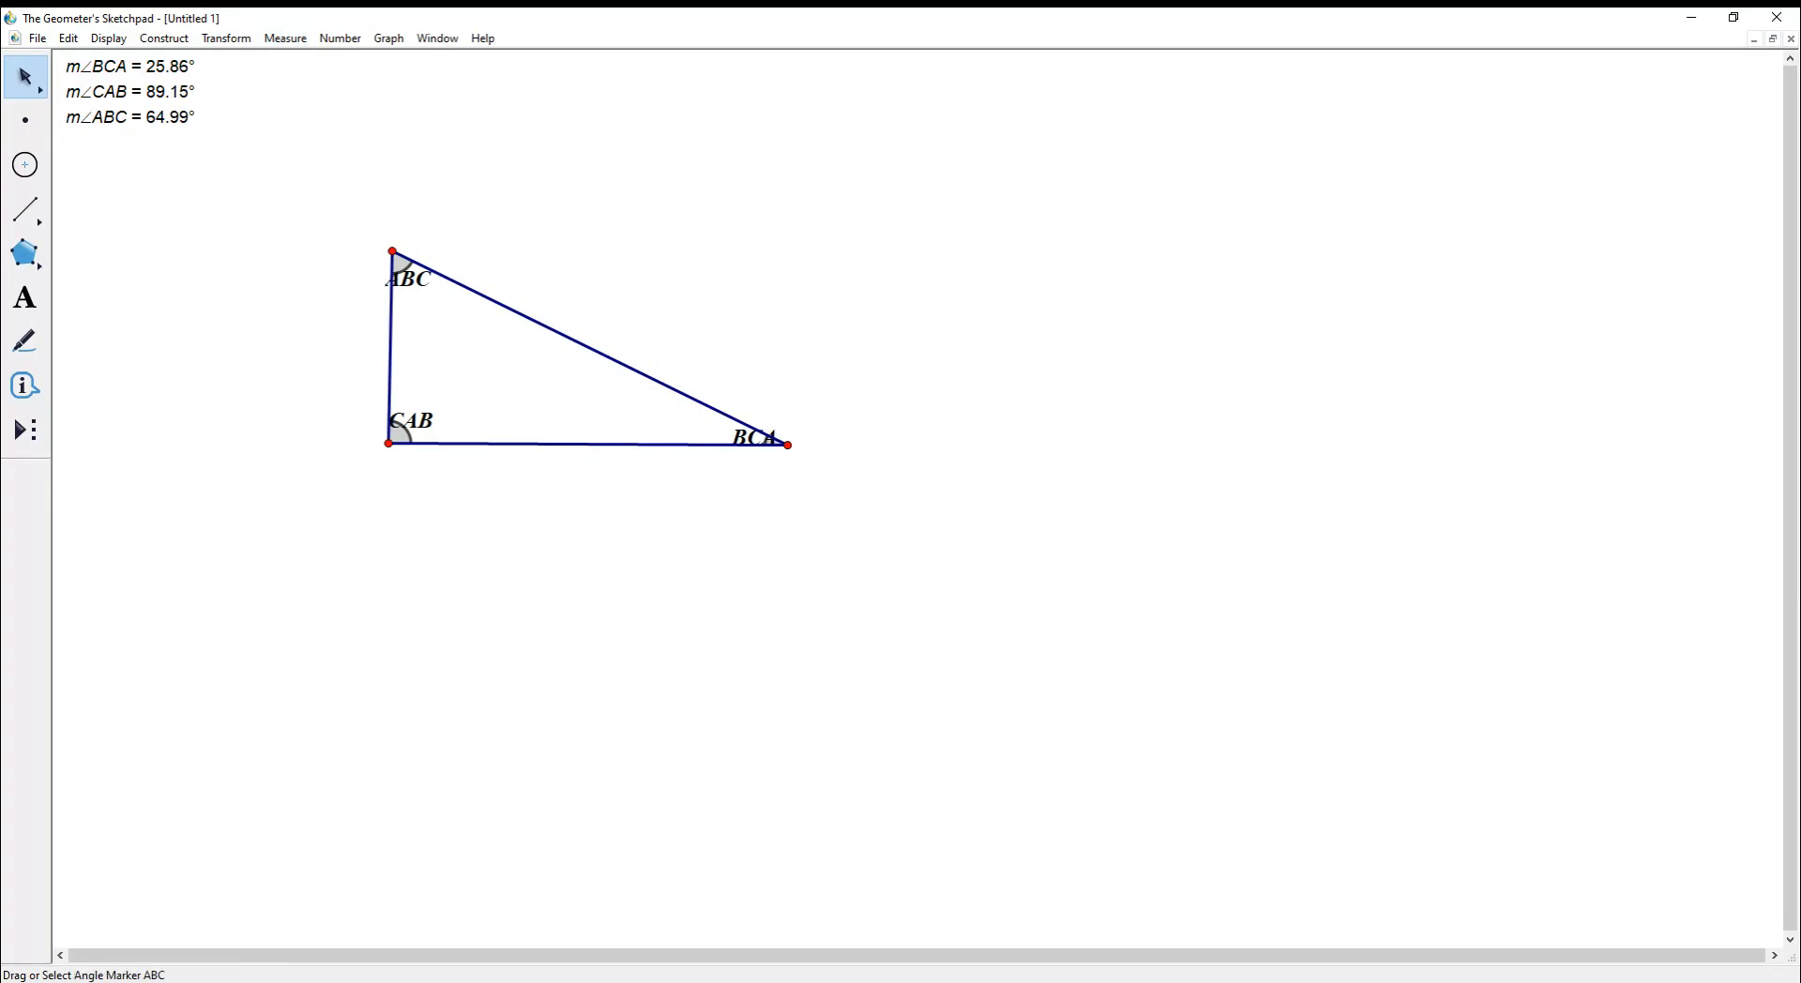
# - Reselect the three measurements, then drag vertex B below the base to flip the triangle
pyautogui.click(402, 264)
pyautogui.click(246, 105)
pyautogui.click(131, 67)
pyautogui.click(131, 92)
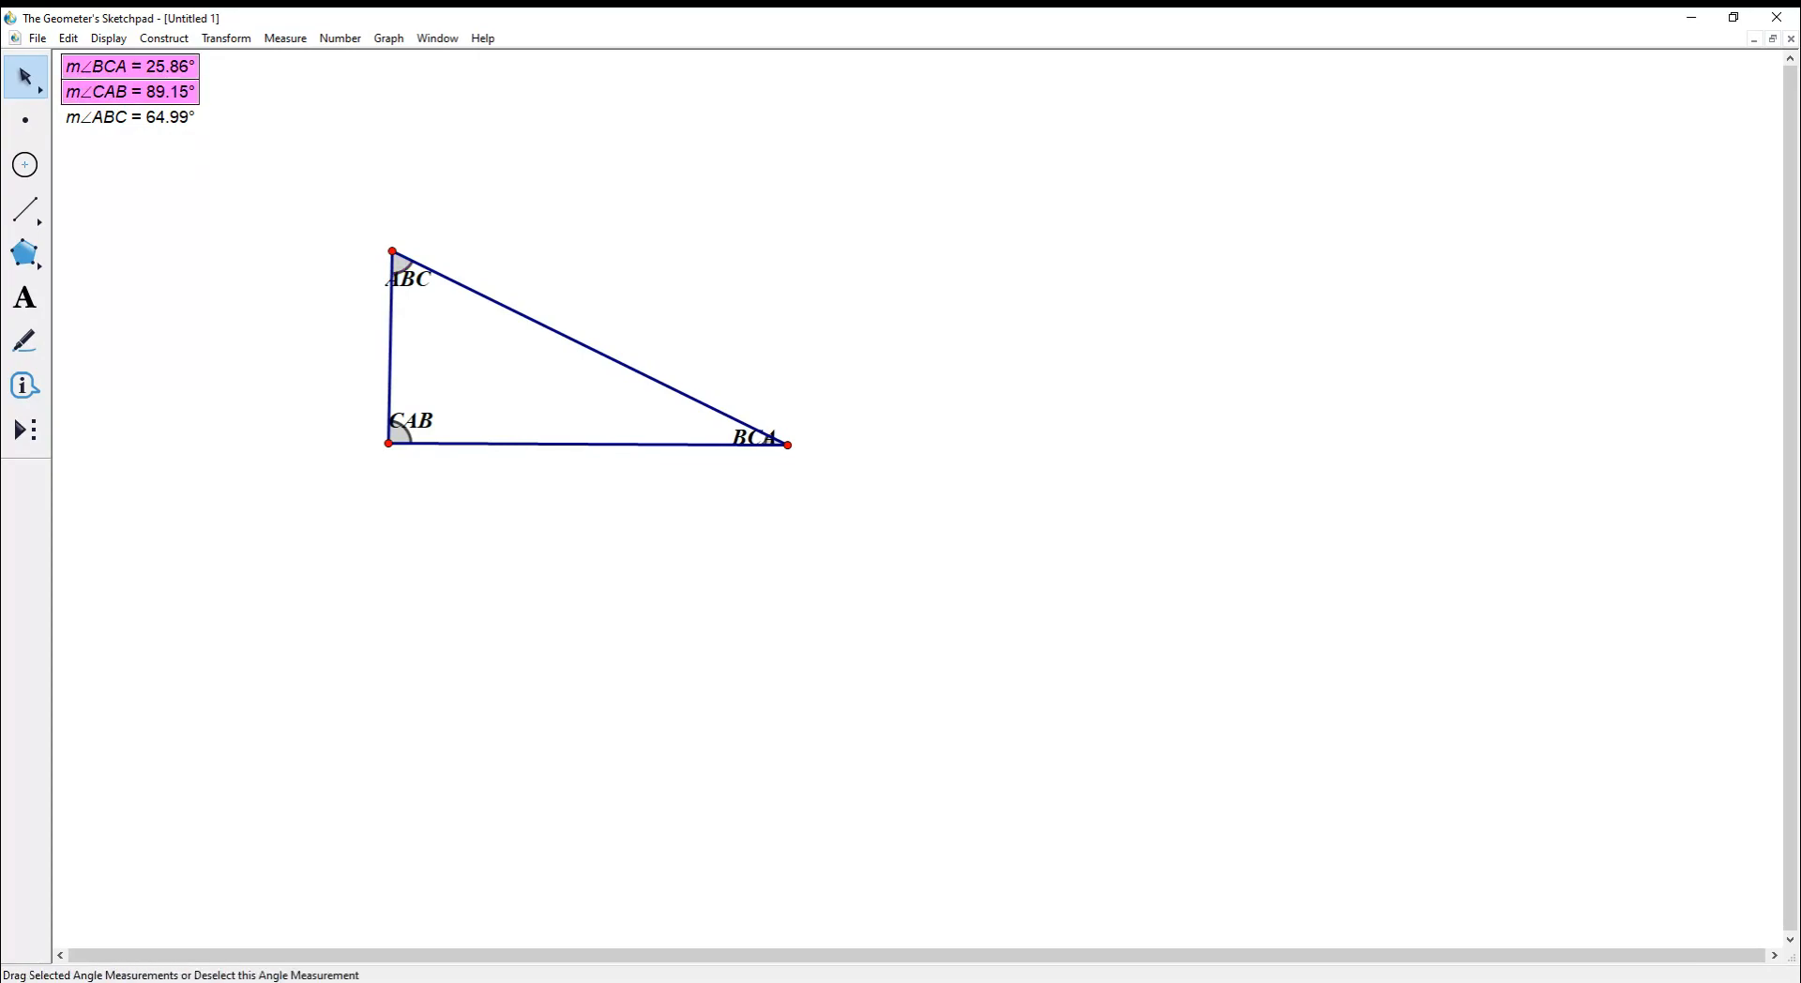
pyautogui.click(131, 117)
pyautogui.click(246, 121)
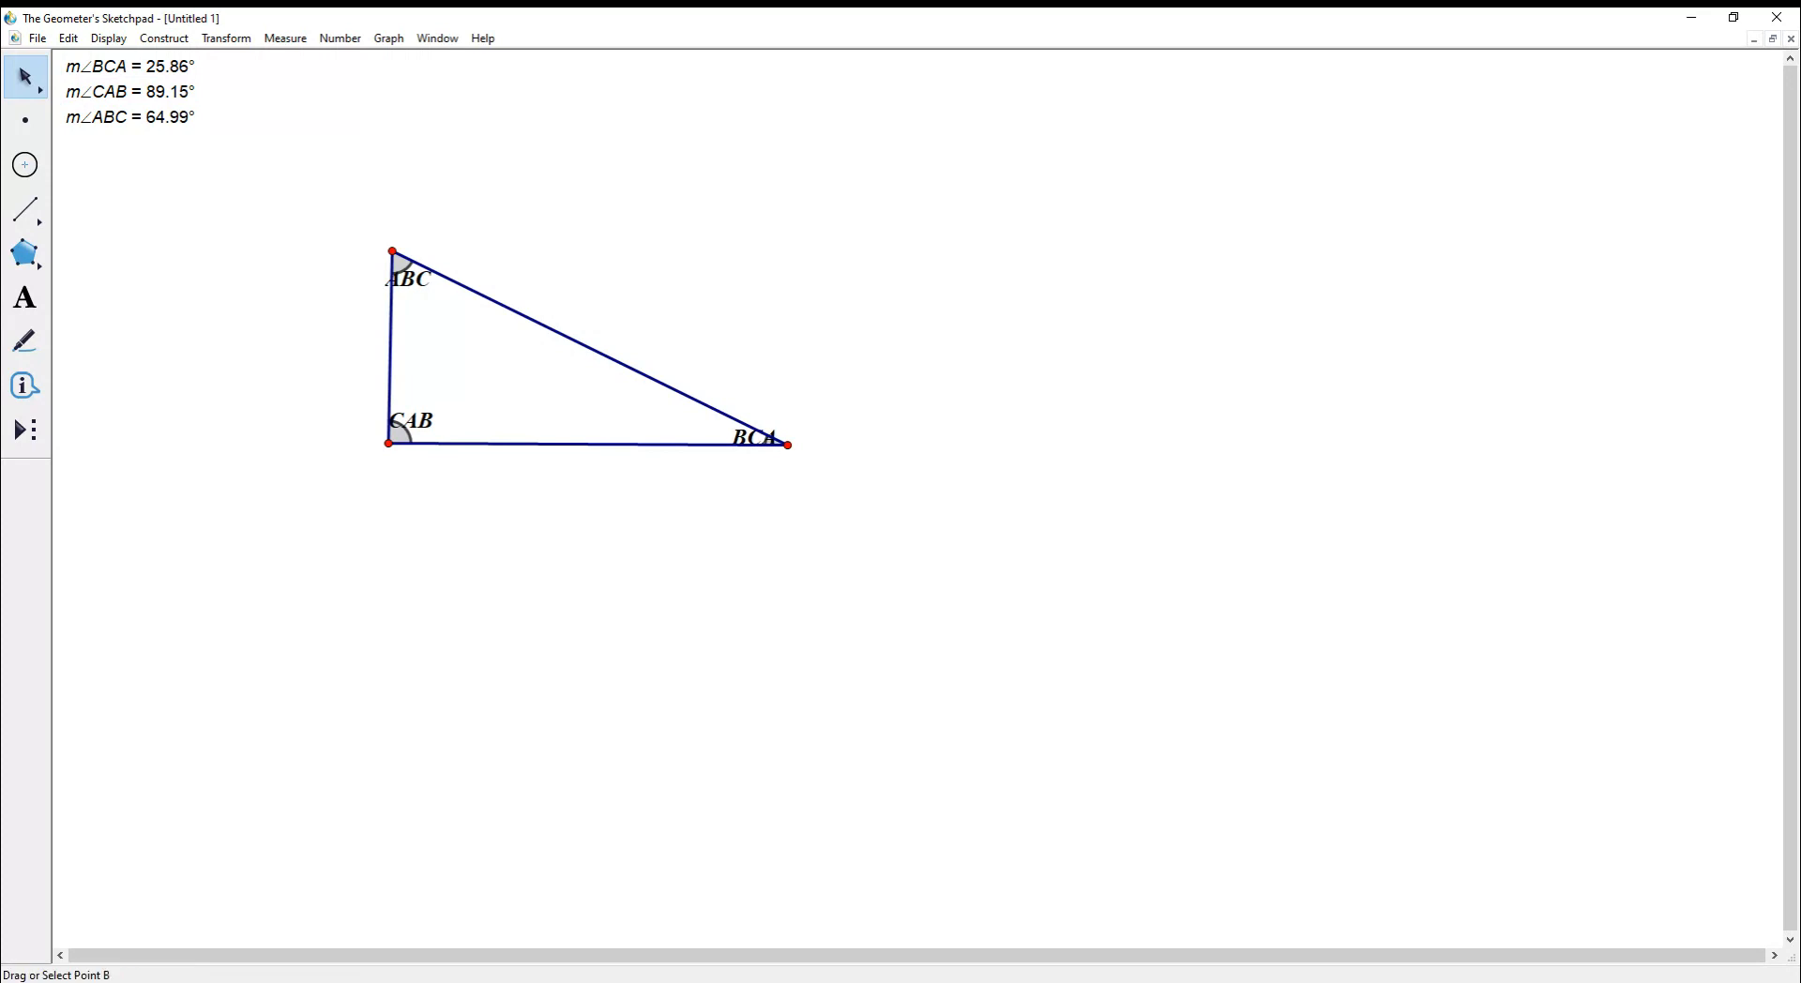
pyautogui.moveTo(392, 251); pyautogui.dragTo(602, 761)
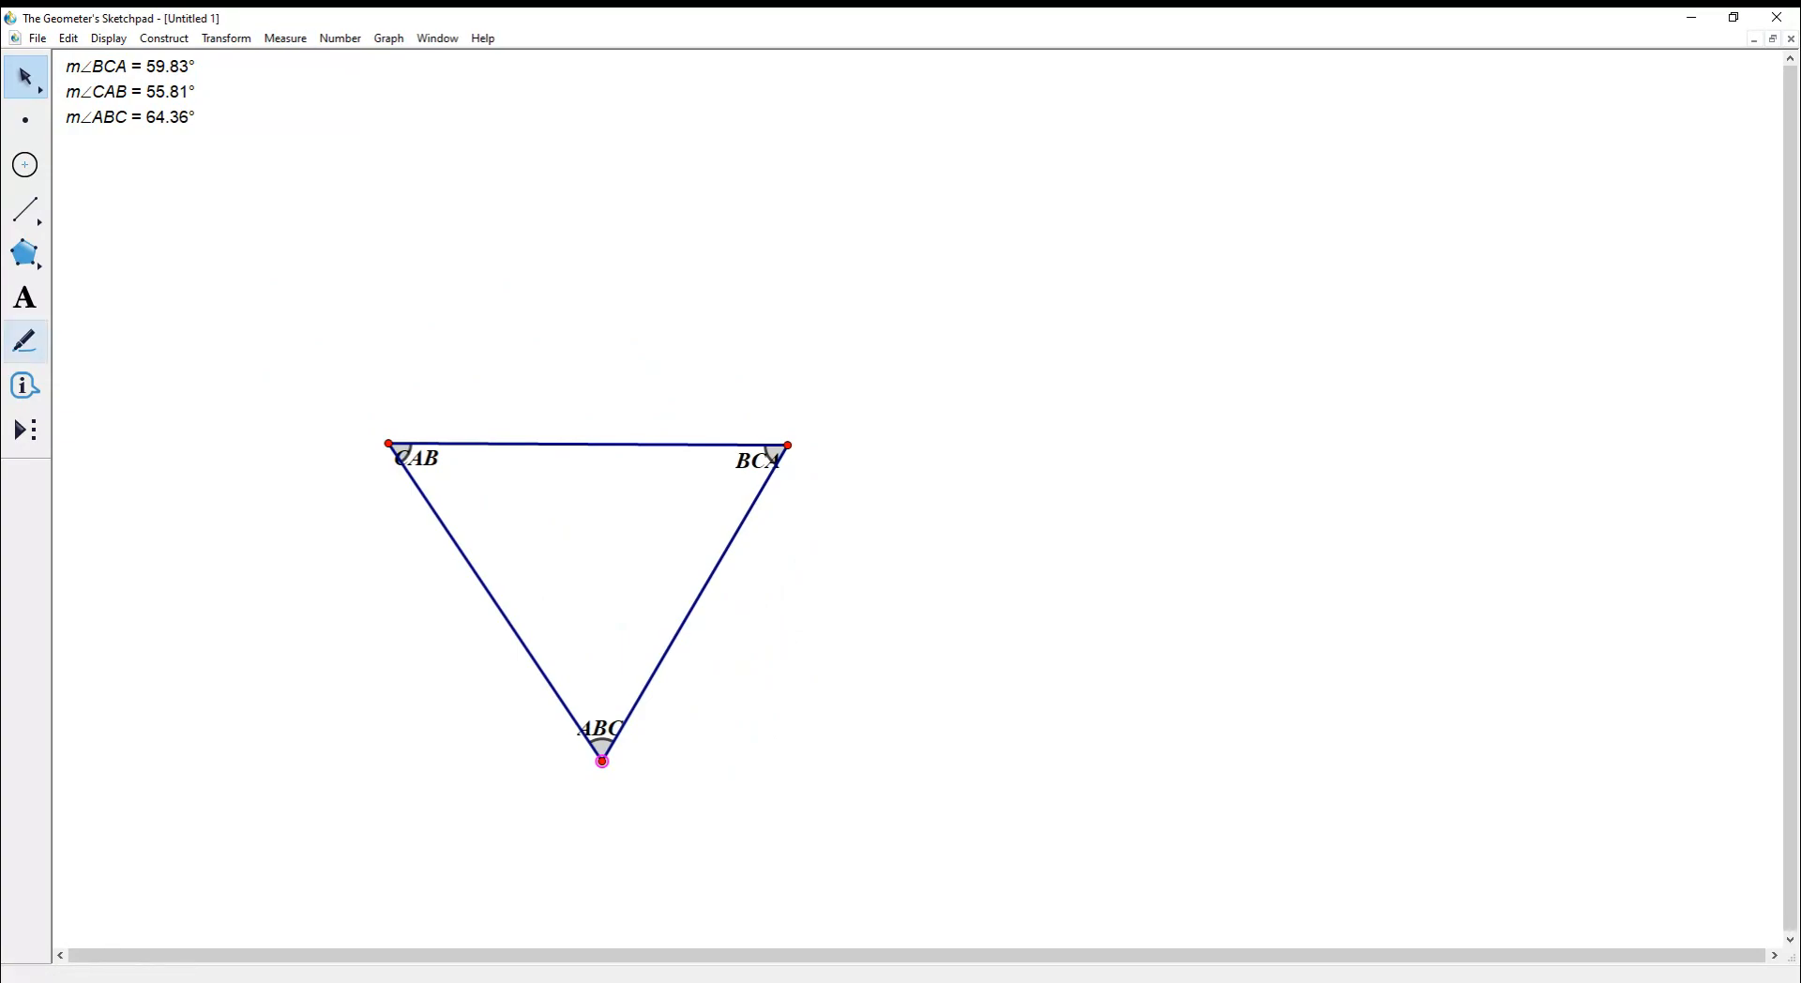
pyautogui.click(26, 298)
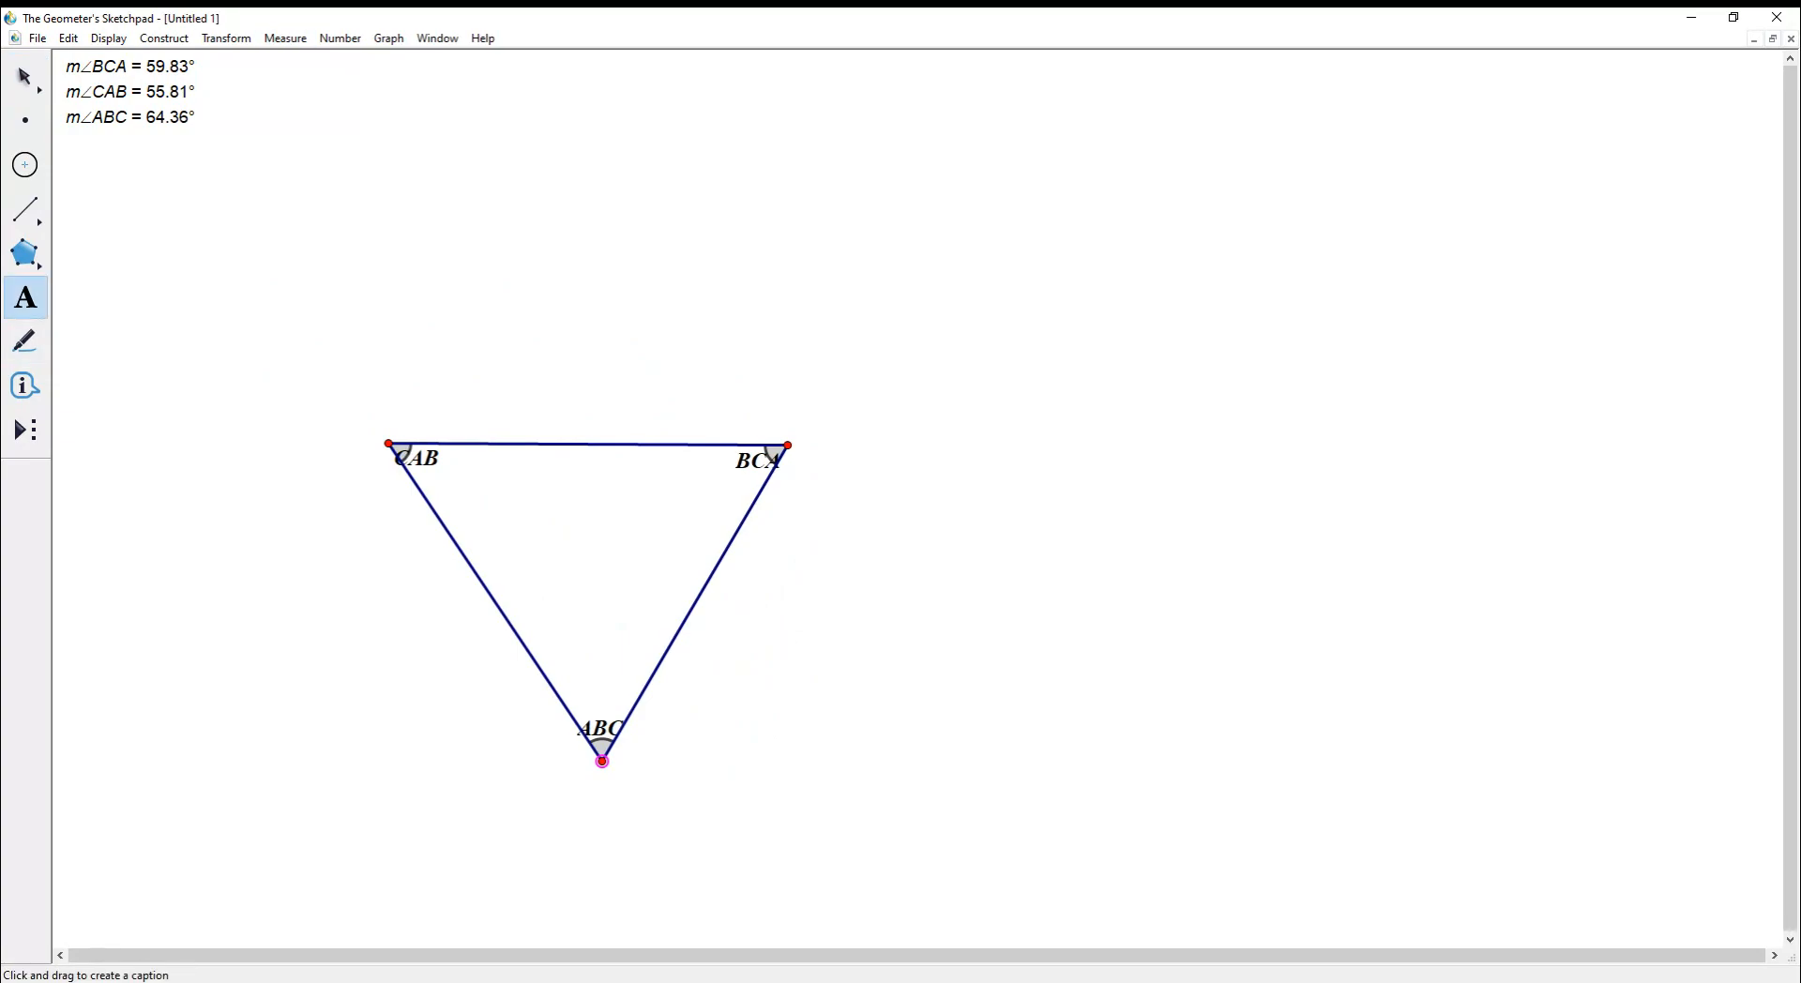
pyautogui.click(25, 77)
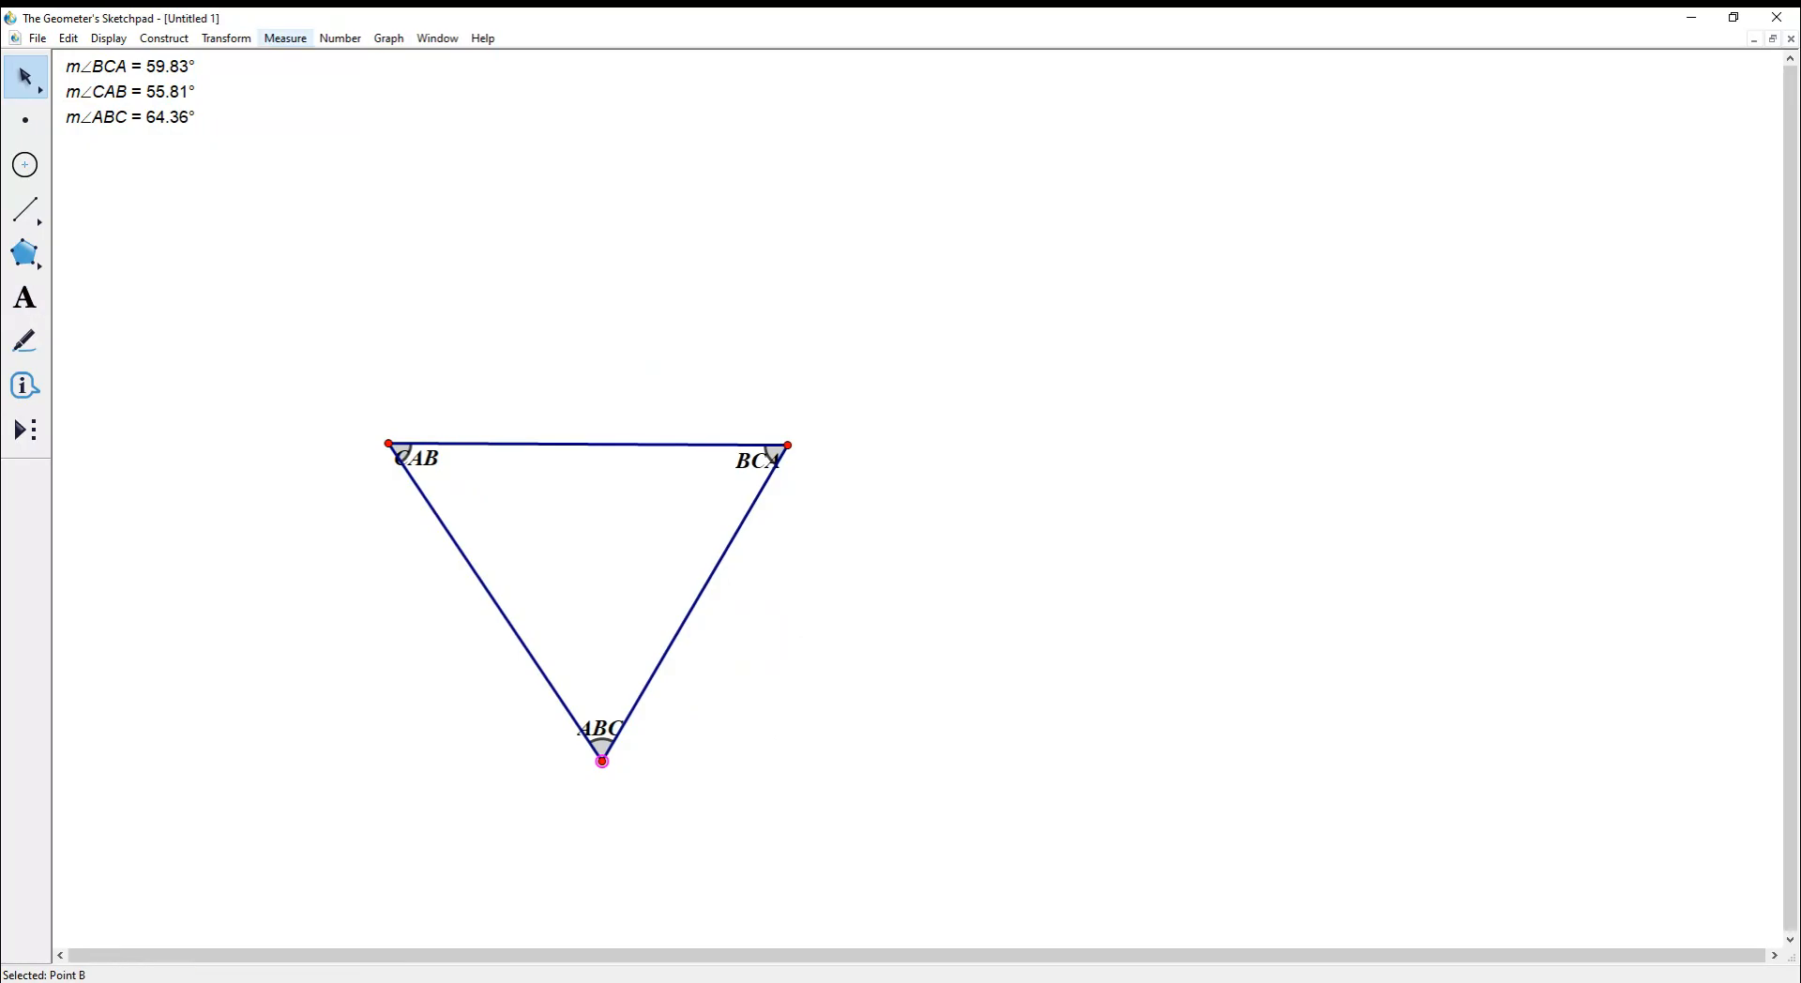
pyautogui.click(285, 39)
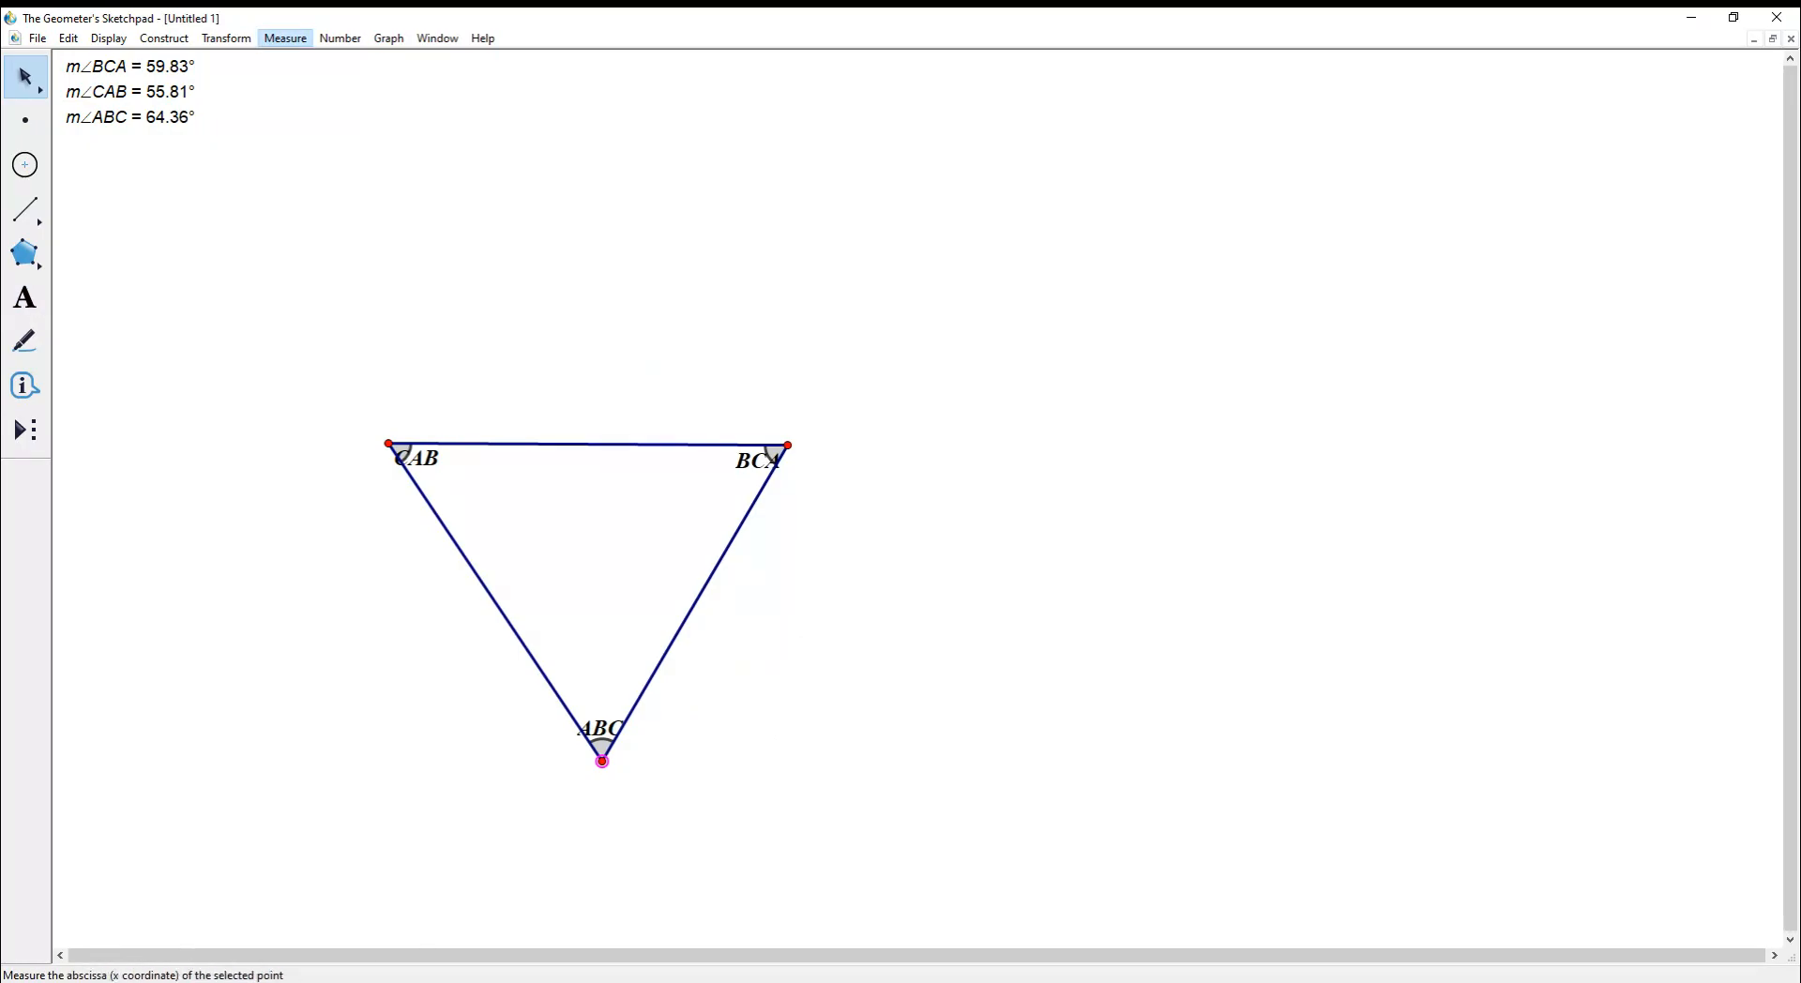
pyautogui.press('Escape')
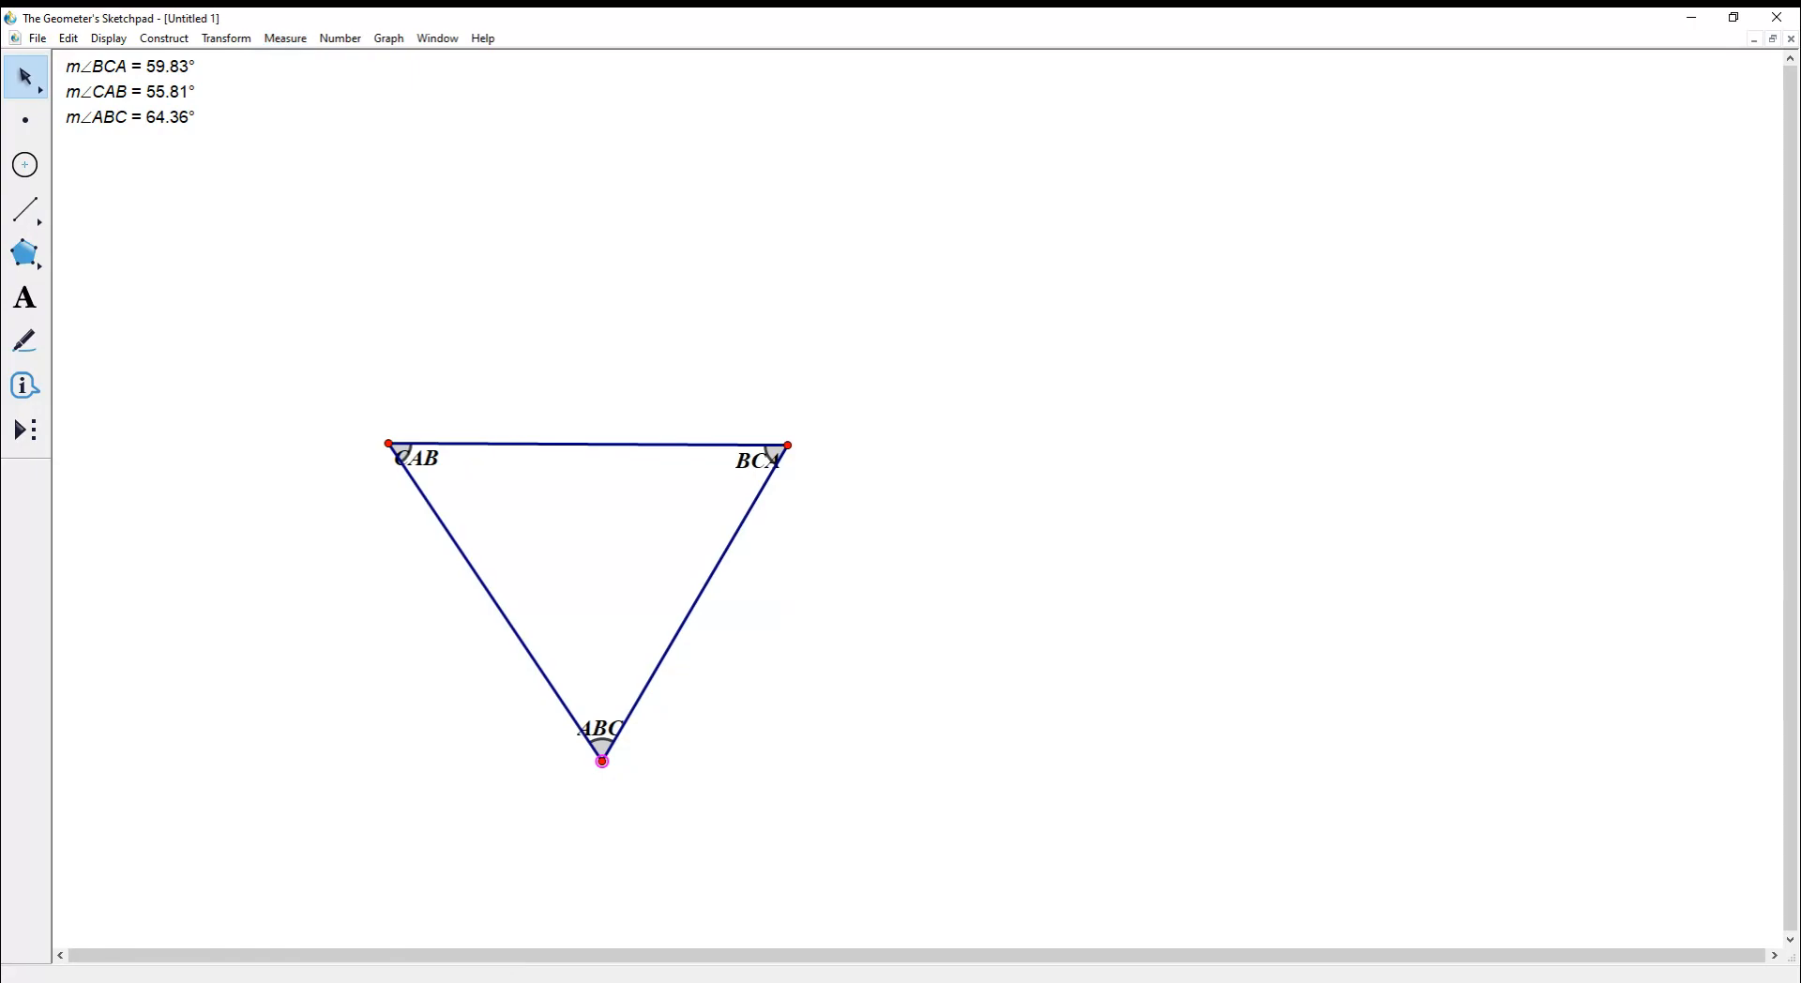
pyautogui.click(588, 444)
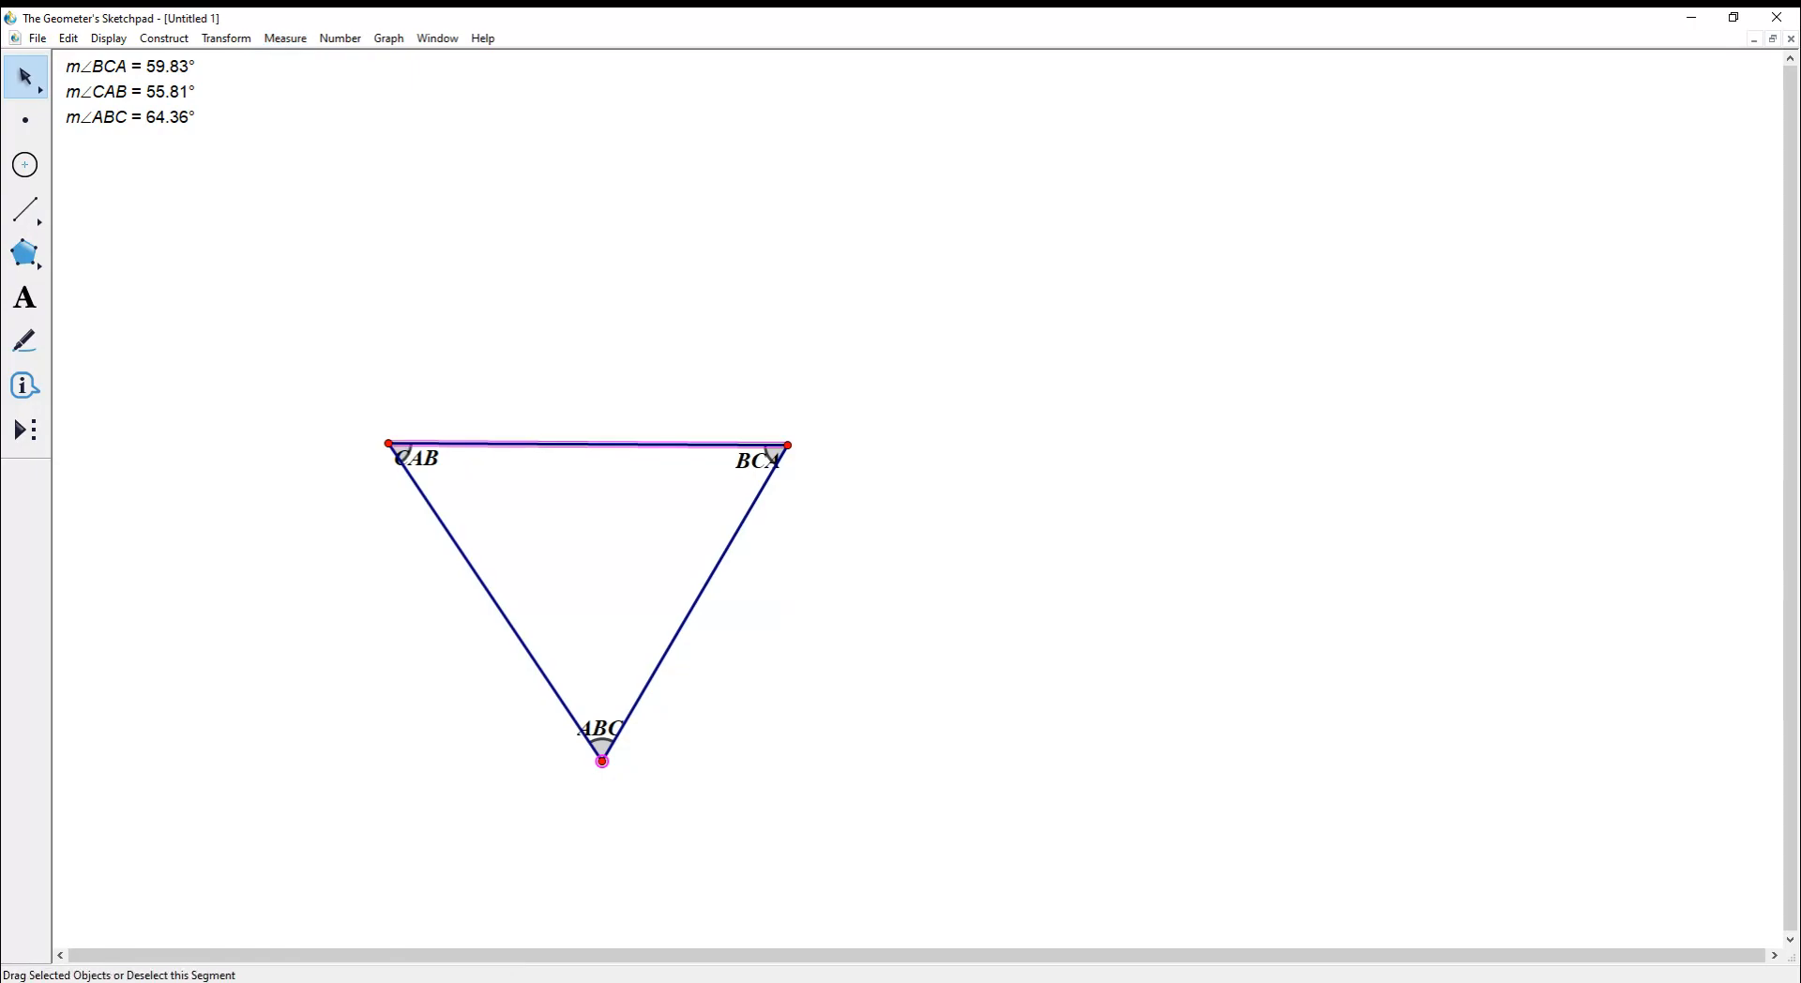
pyautogui.rightClick(588, 443)
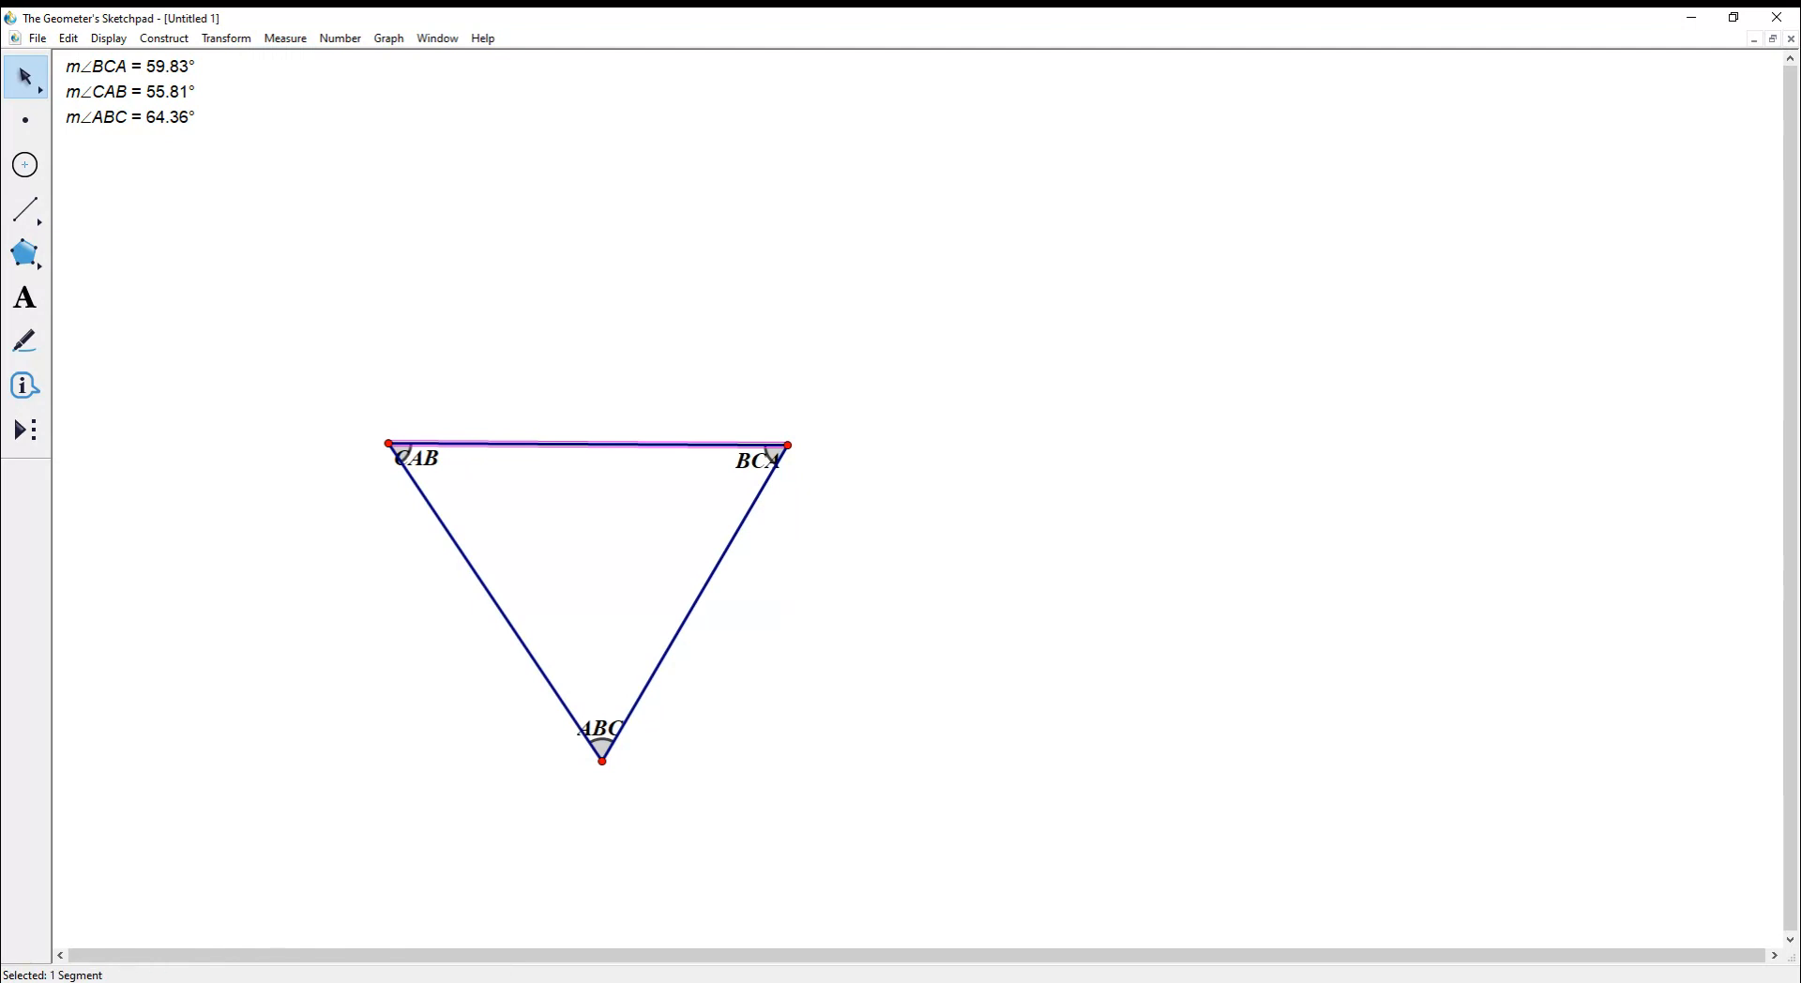
pyautogui.click(531, 572)
pyautogui.click(488, 591)
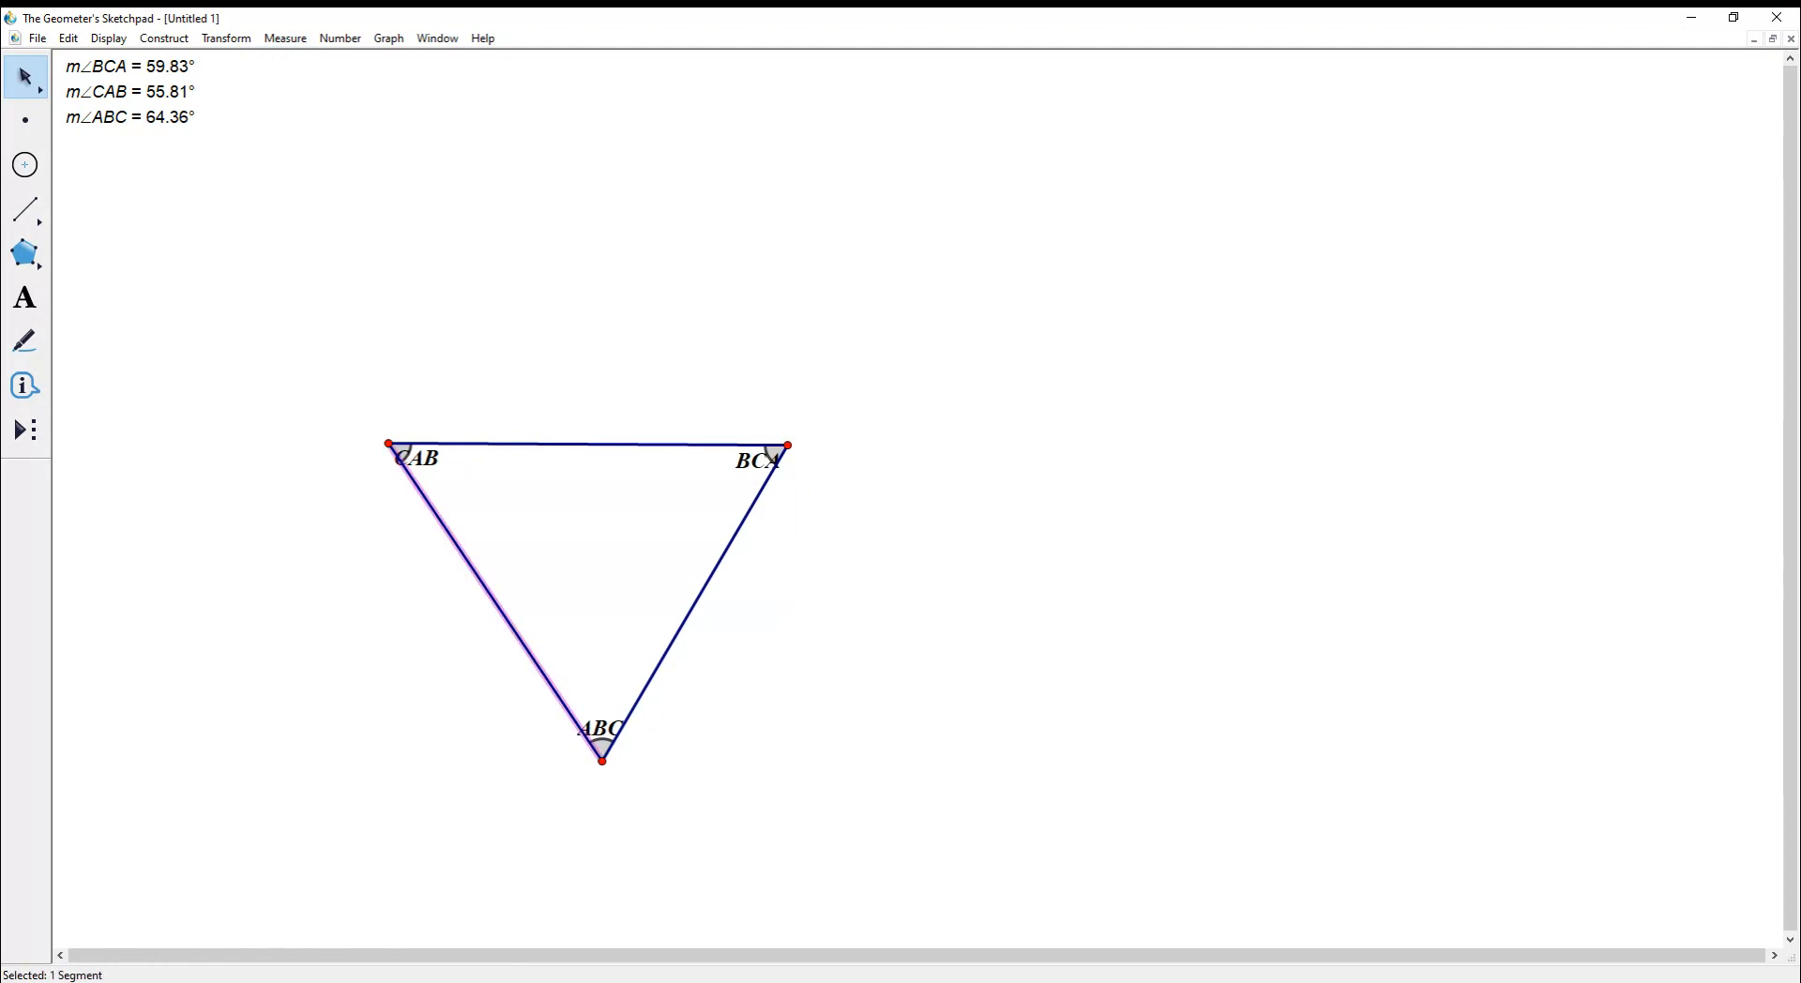
pyautogui.click(530, 572)
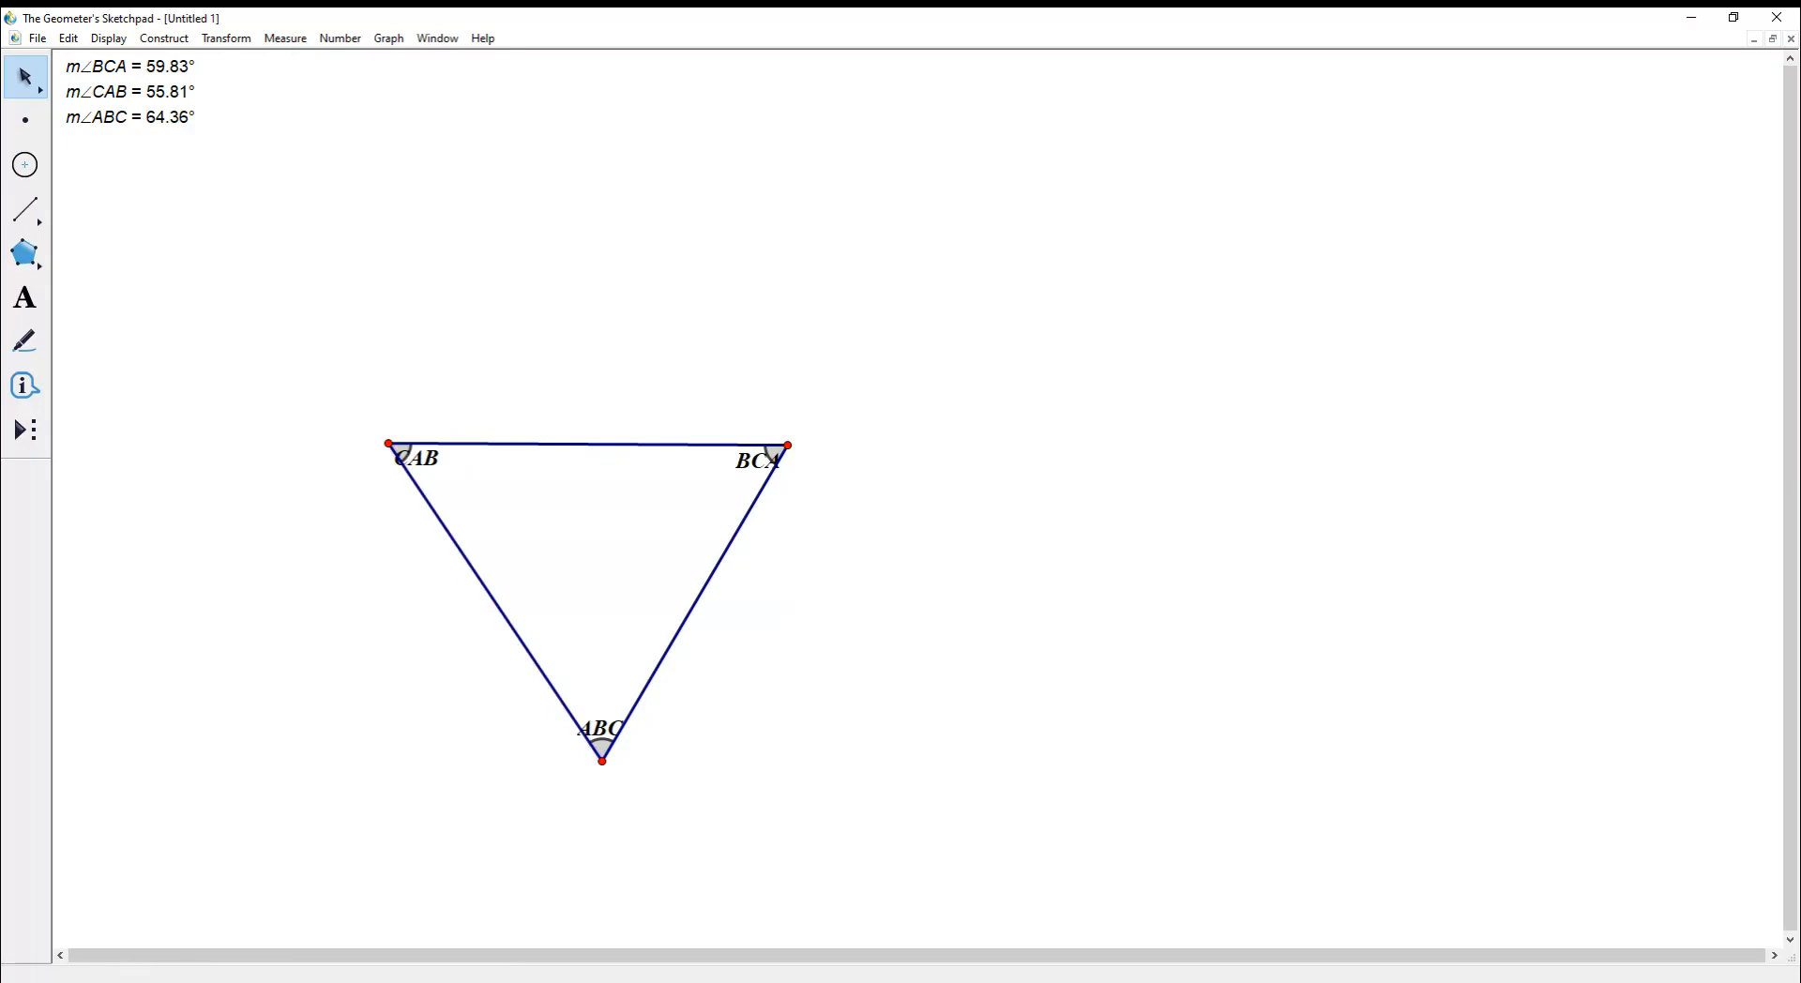
pyautogui.click(285, 38)
# - Pull vertex C up and move the three angle measurements beside the triangle
pyautogui.moveTo(788, 445); pyautogui.dragTo(528, 205)
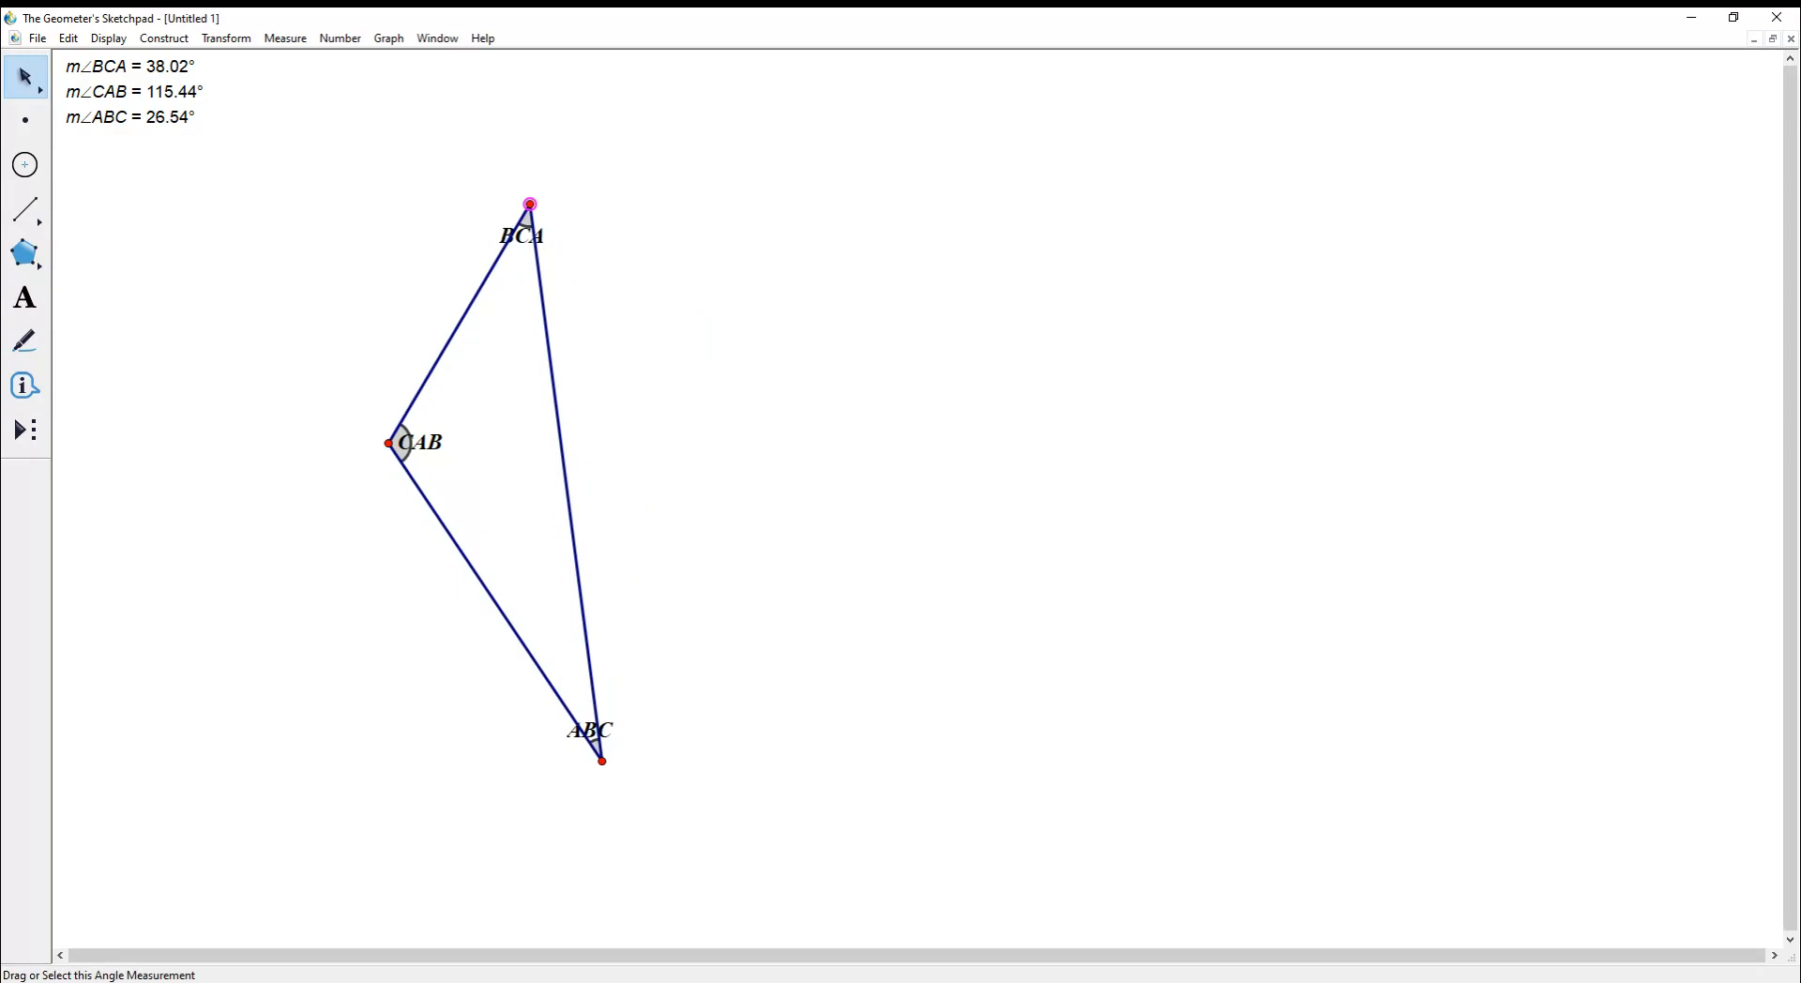
pyautogui.moveTo(217, 165); pyautogui.dragTo(277, 286)
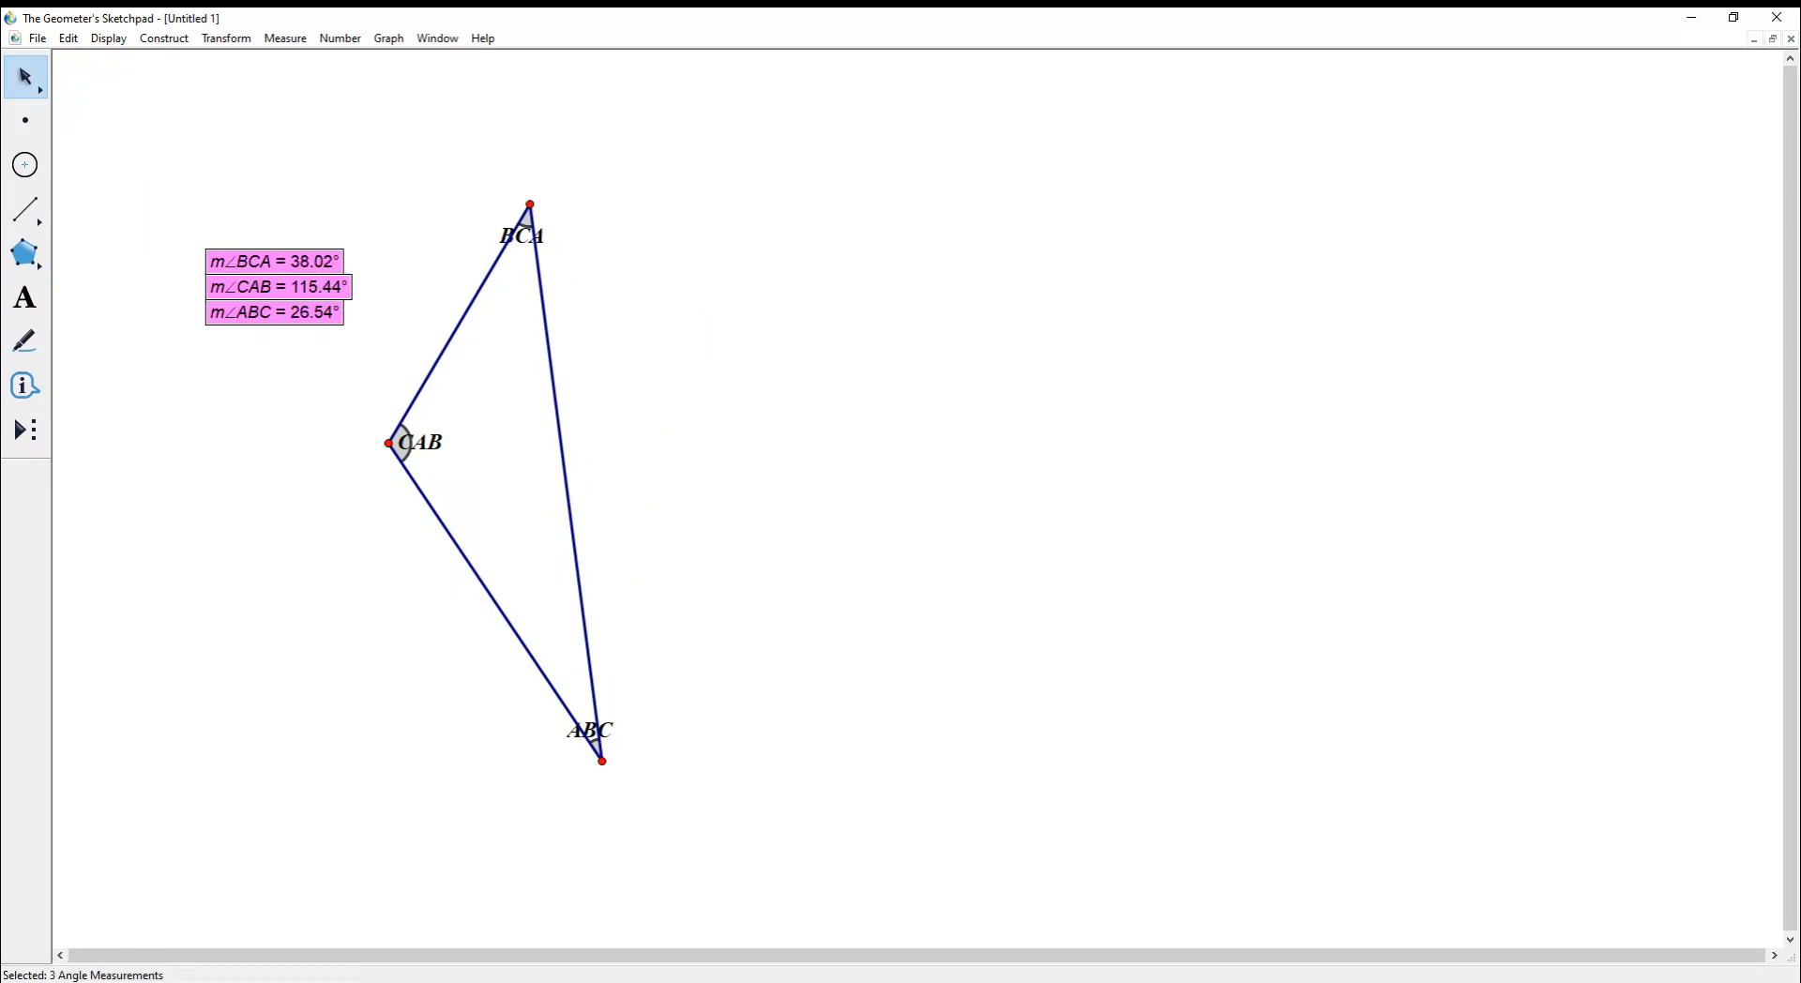
pyautogui.press('Escape')
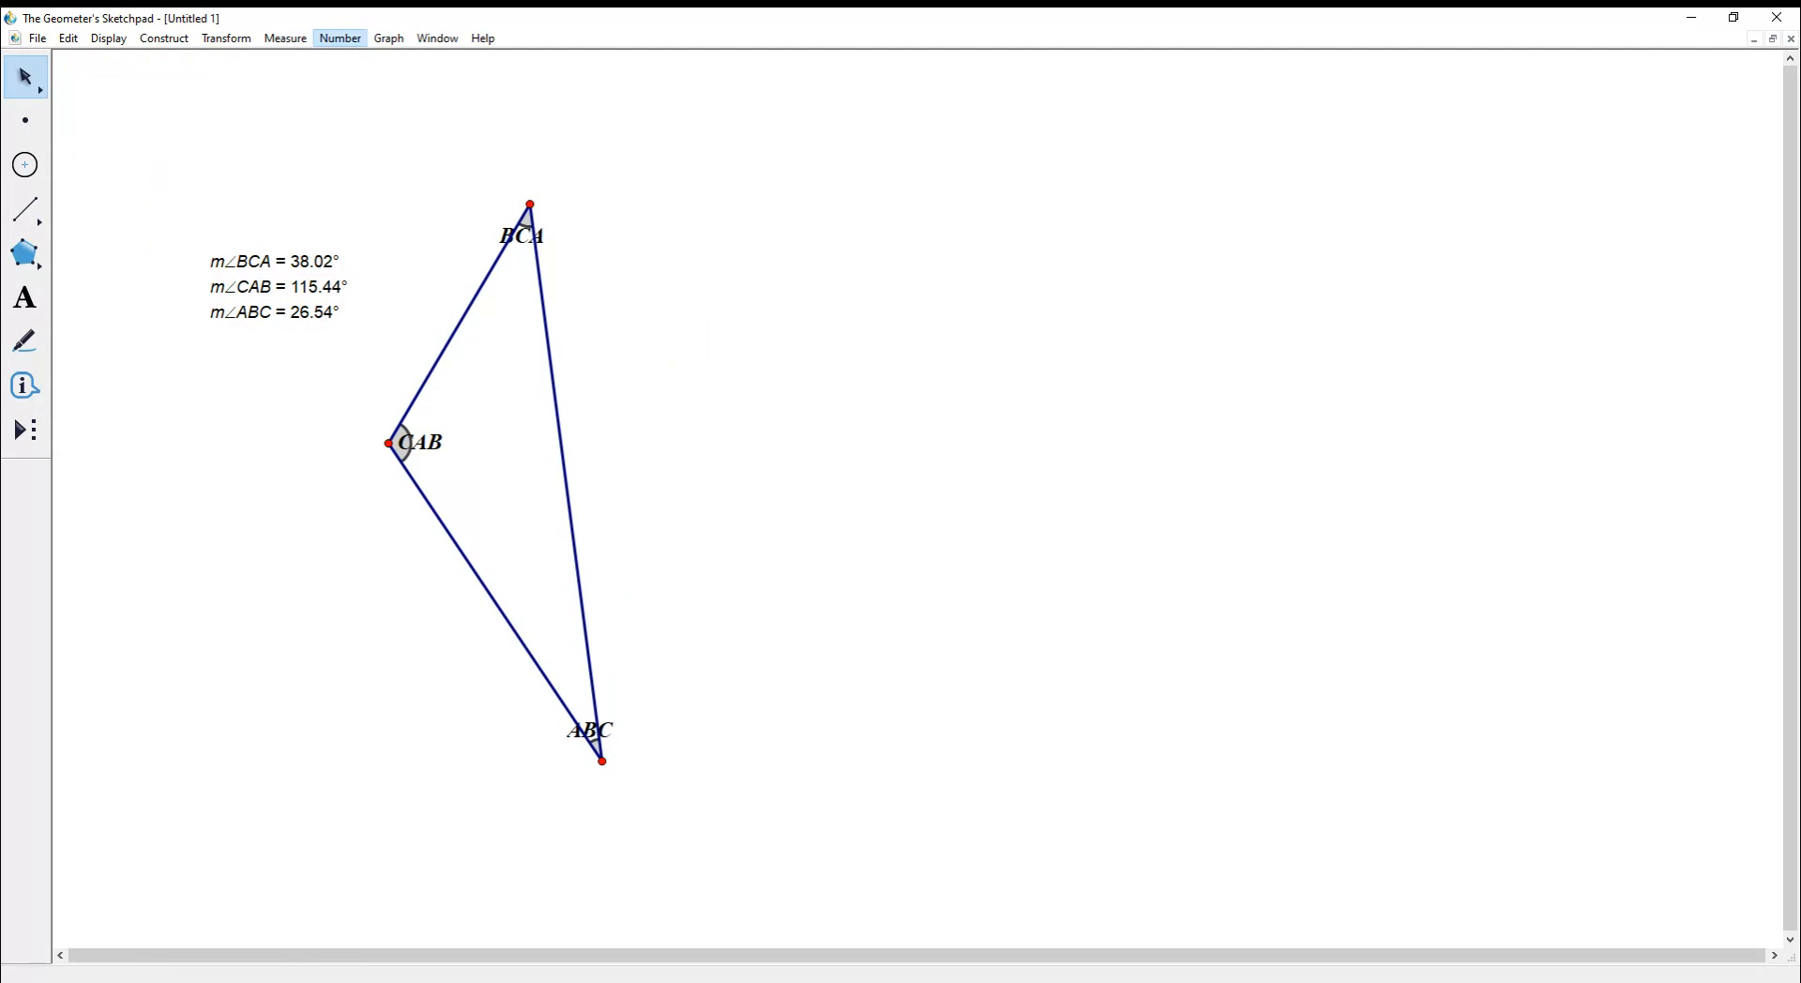
# - Calculate m∠BCA + m∠CAB + m∠ABC = 180.00° and place the result at top left
pyautogui.click(340, 38)
pyautogui.click(367, 80)
pyautogui.click(274, 262)
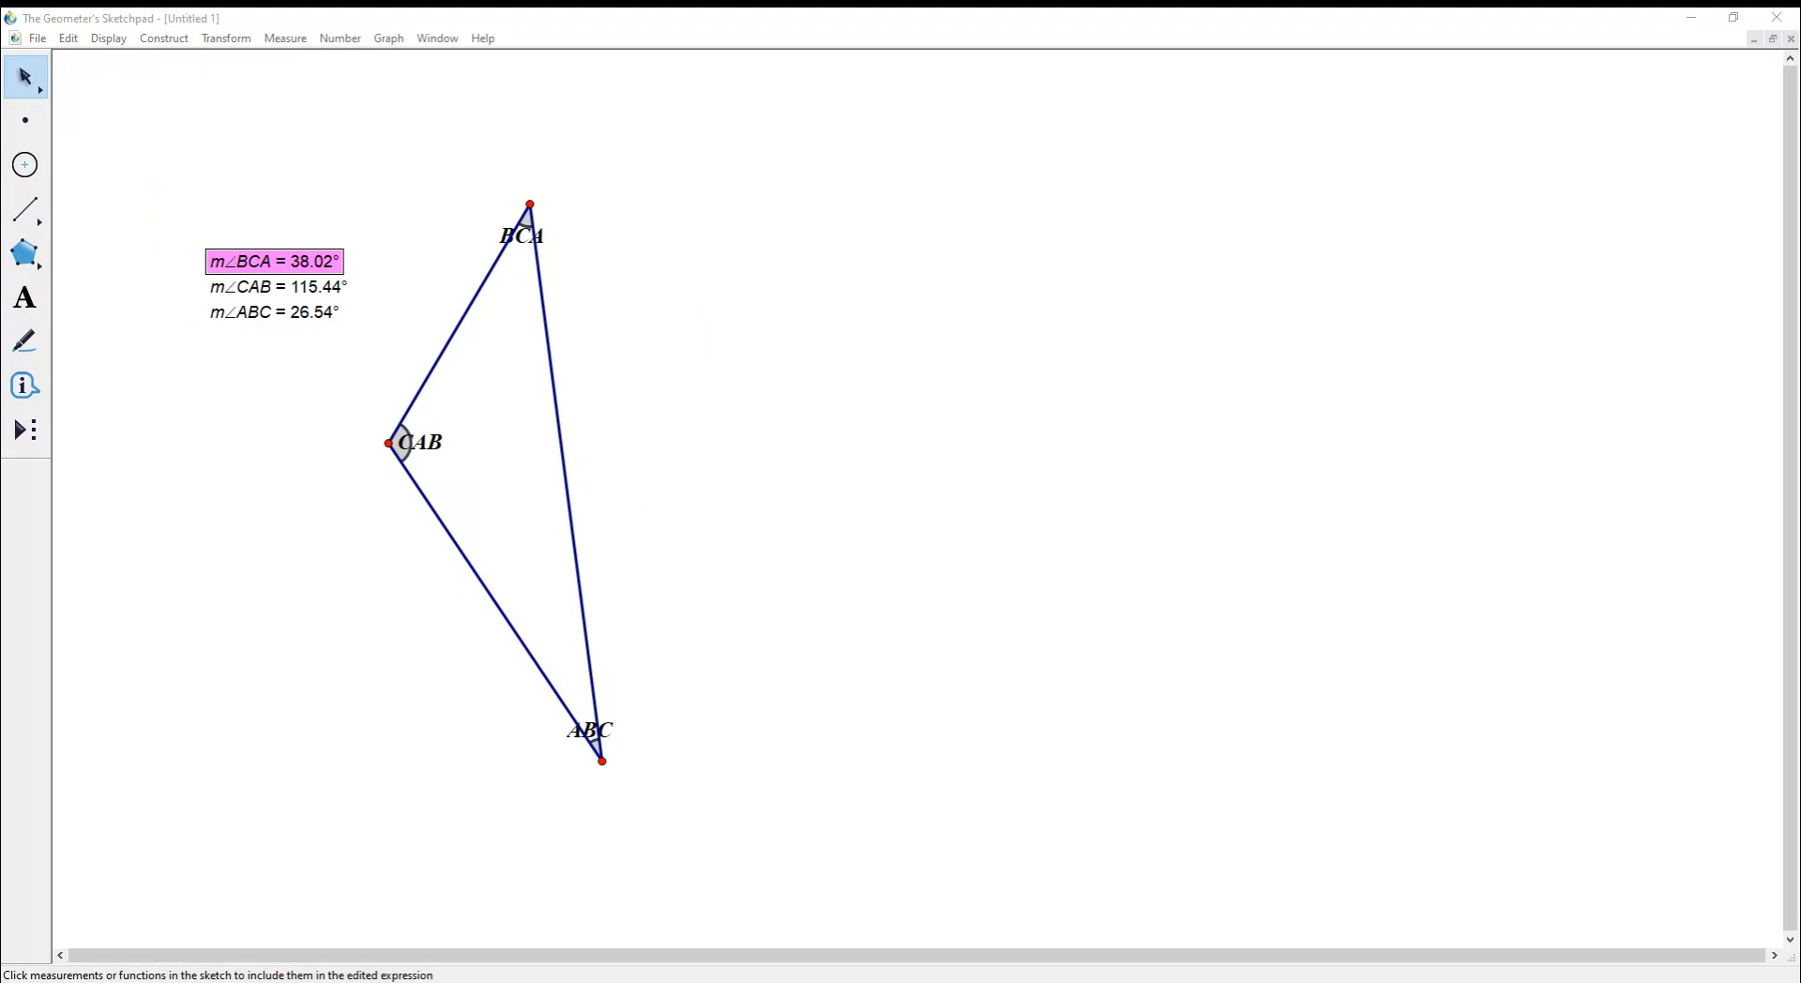
pyautogui.click(278, 287)
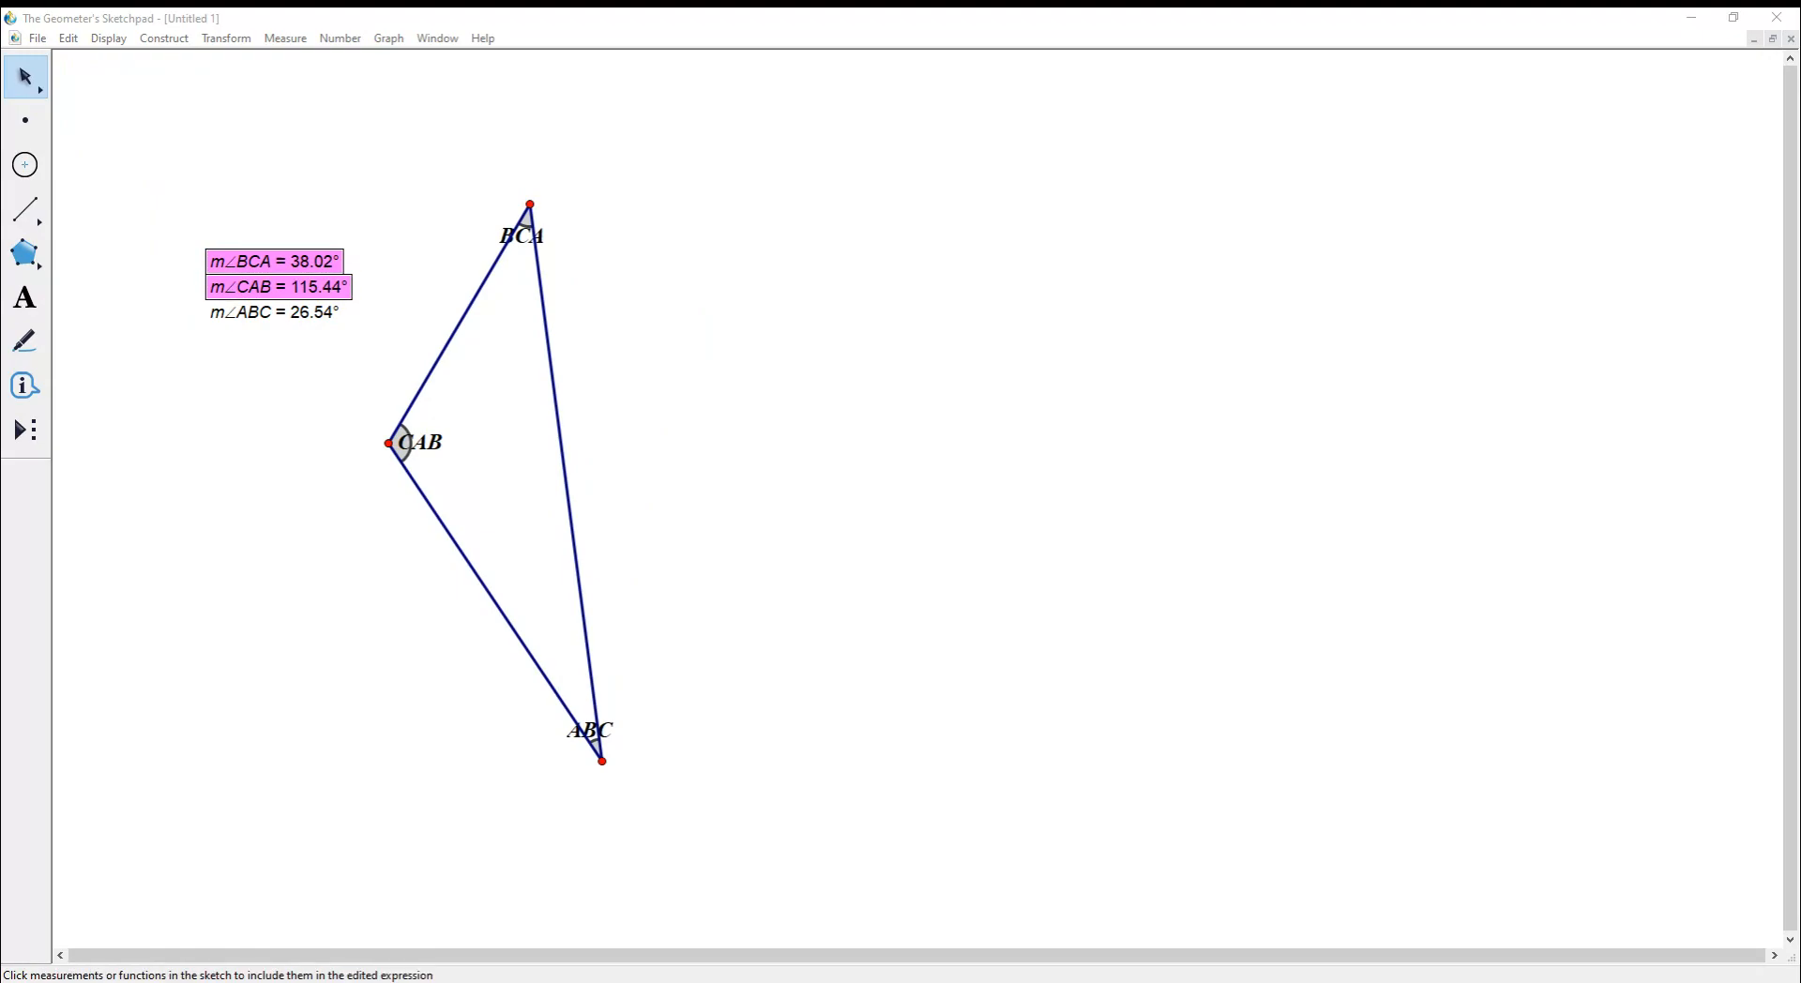
pyautogui.click(274, 312)
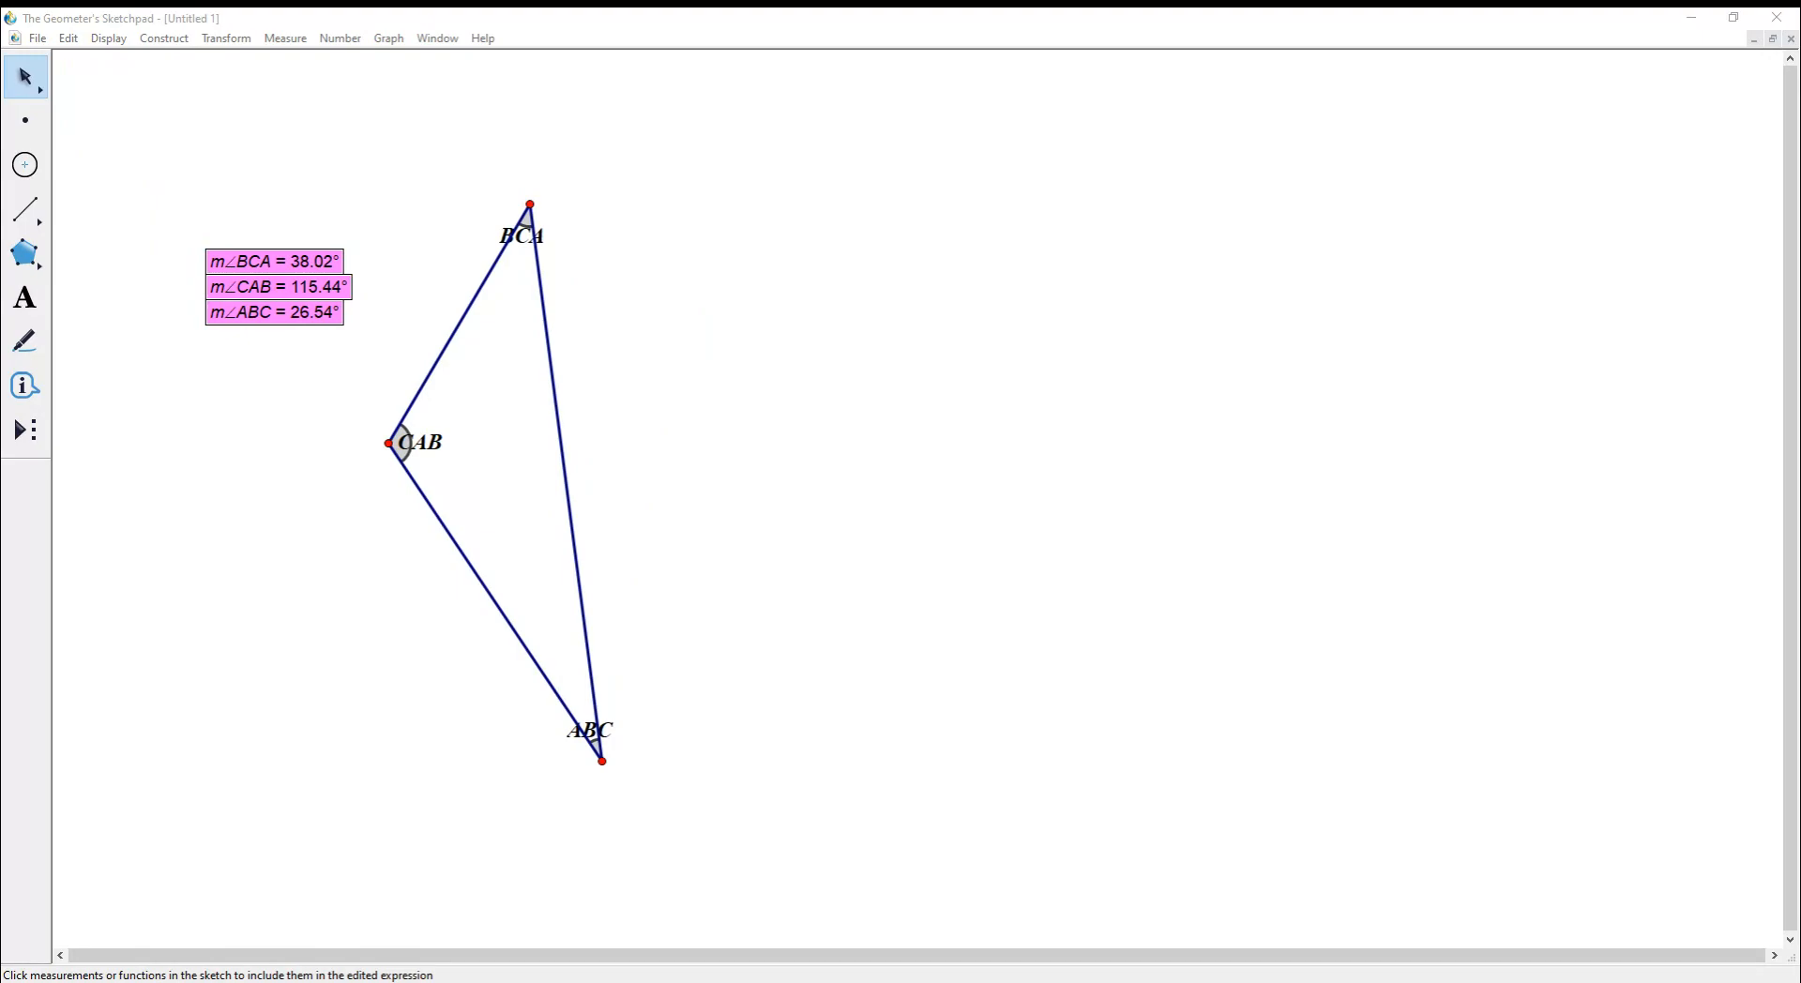
pyautogui.press('Return')
pyautogui.moveTo(356, 338); pyautogui.dragTo(309, 126)
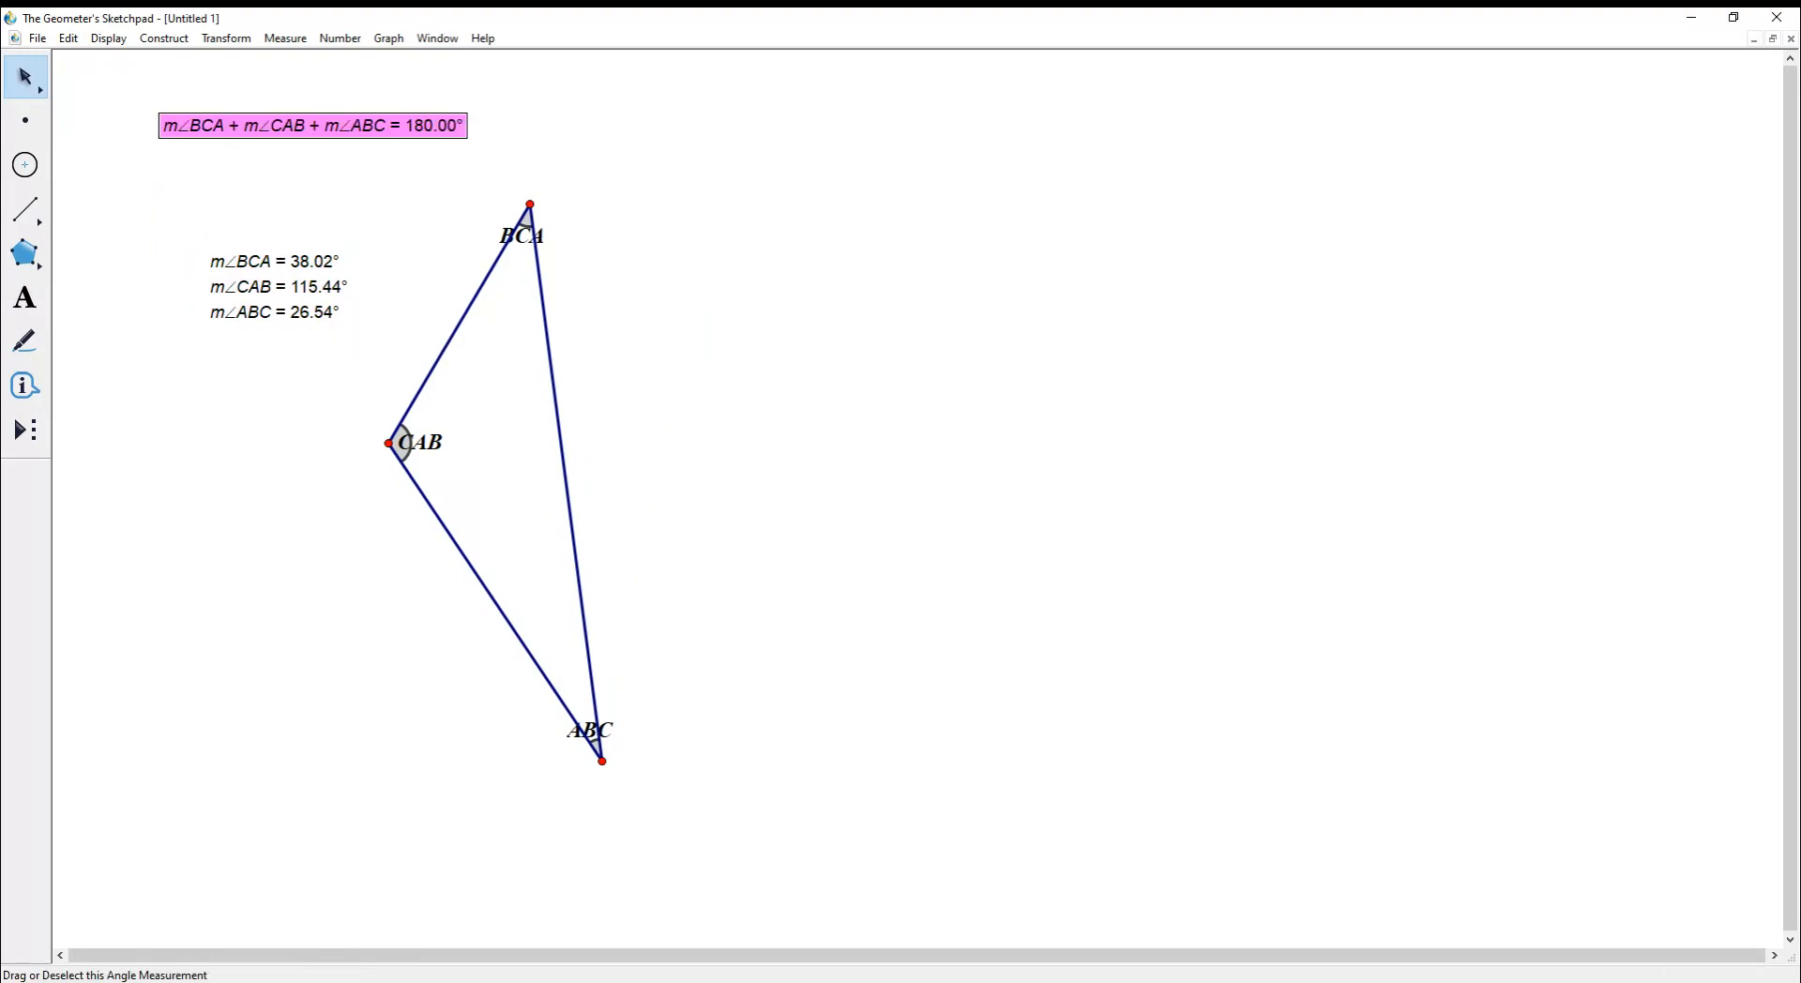
# - Reshape the triangle to angles 55.57°, 74.72° and 49.71°, then draw a segment to its right
pyautogui.moveTo(530, 204); pyautogui.dragTo(933, 476)
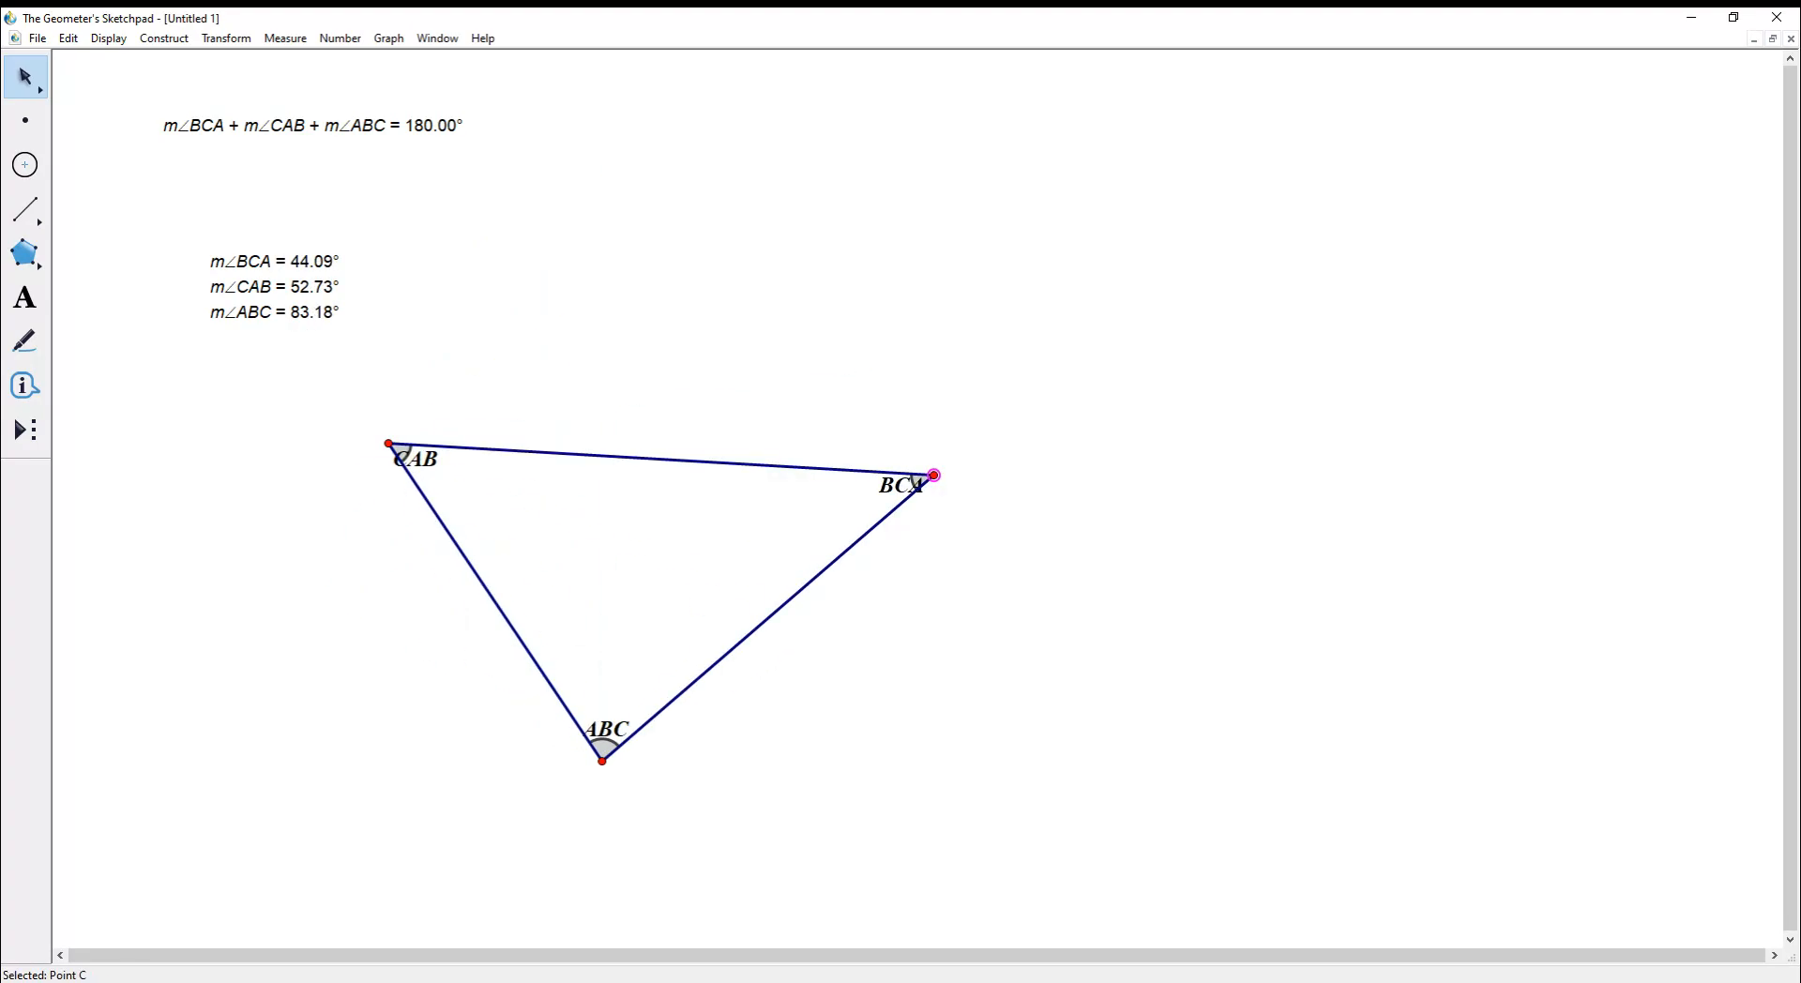
pyautogui.moveTo(389, 442); pyautogui.dragTo(503, 328)
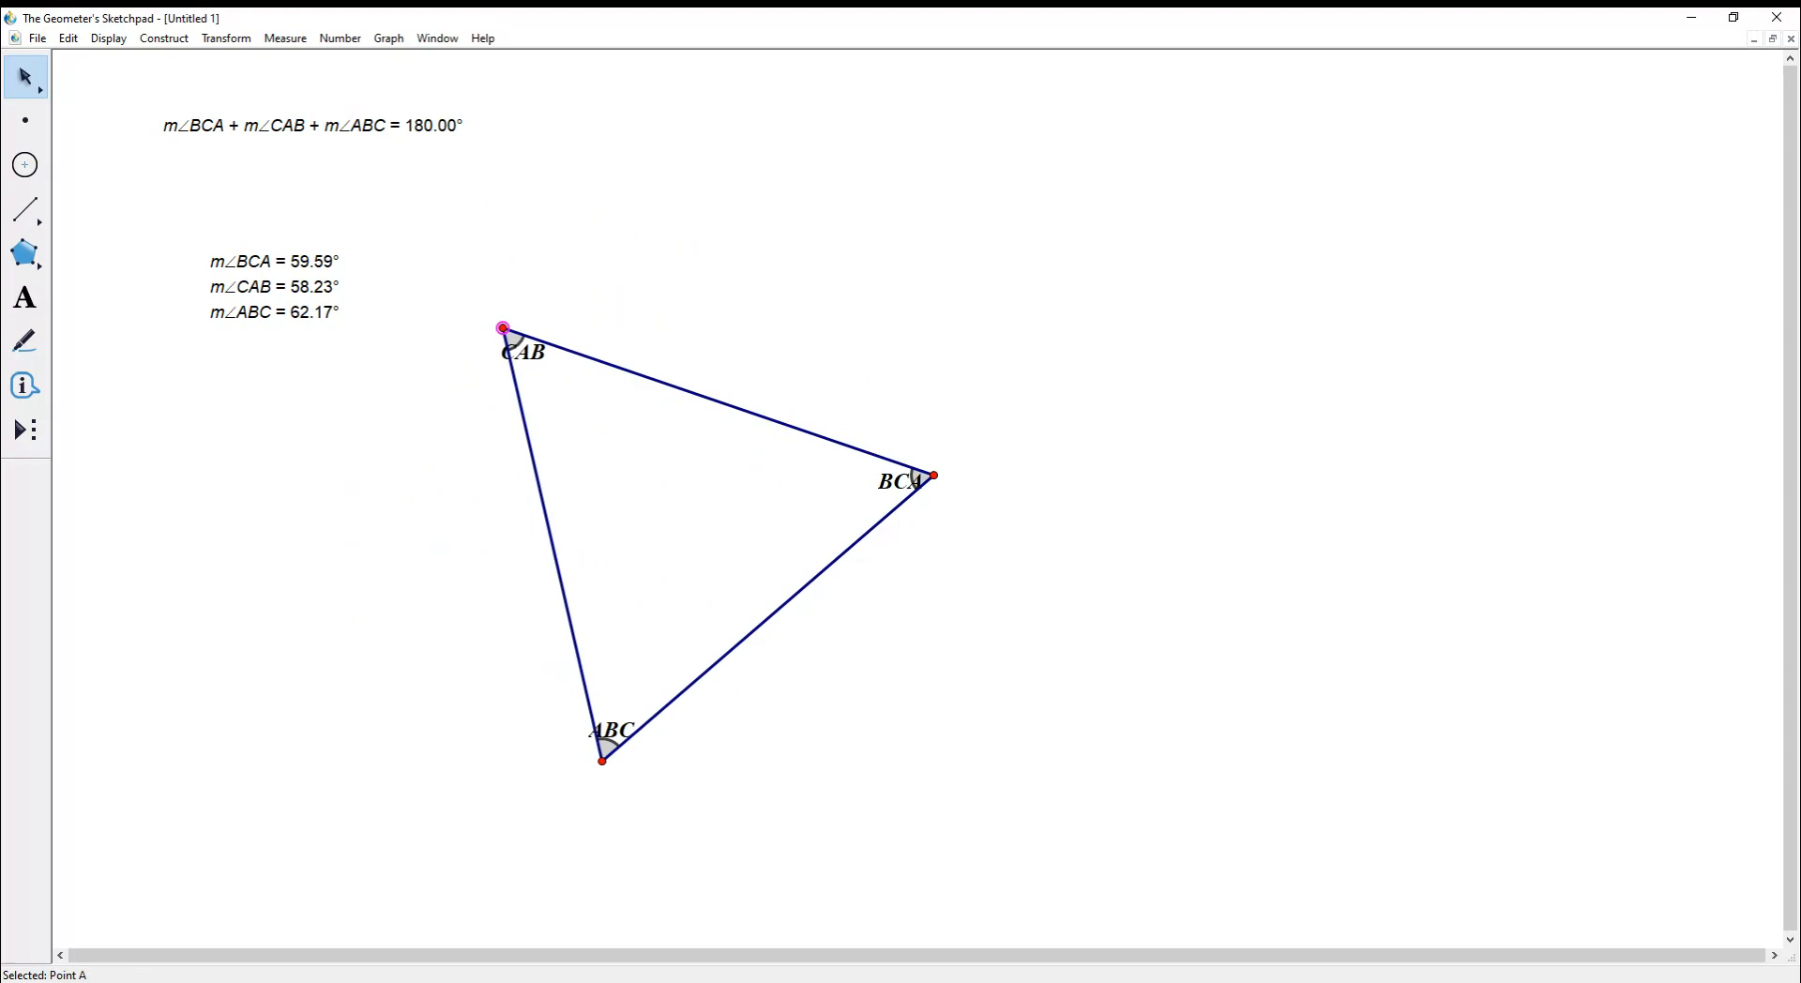
pyautogui.click(513, 338)
pyautogui.press('Escape')
pyautogui.moveTo(933, 475); pyautogui.dragTo(913, 345)
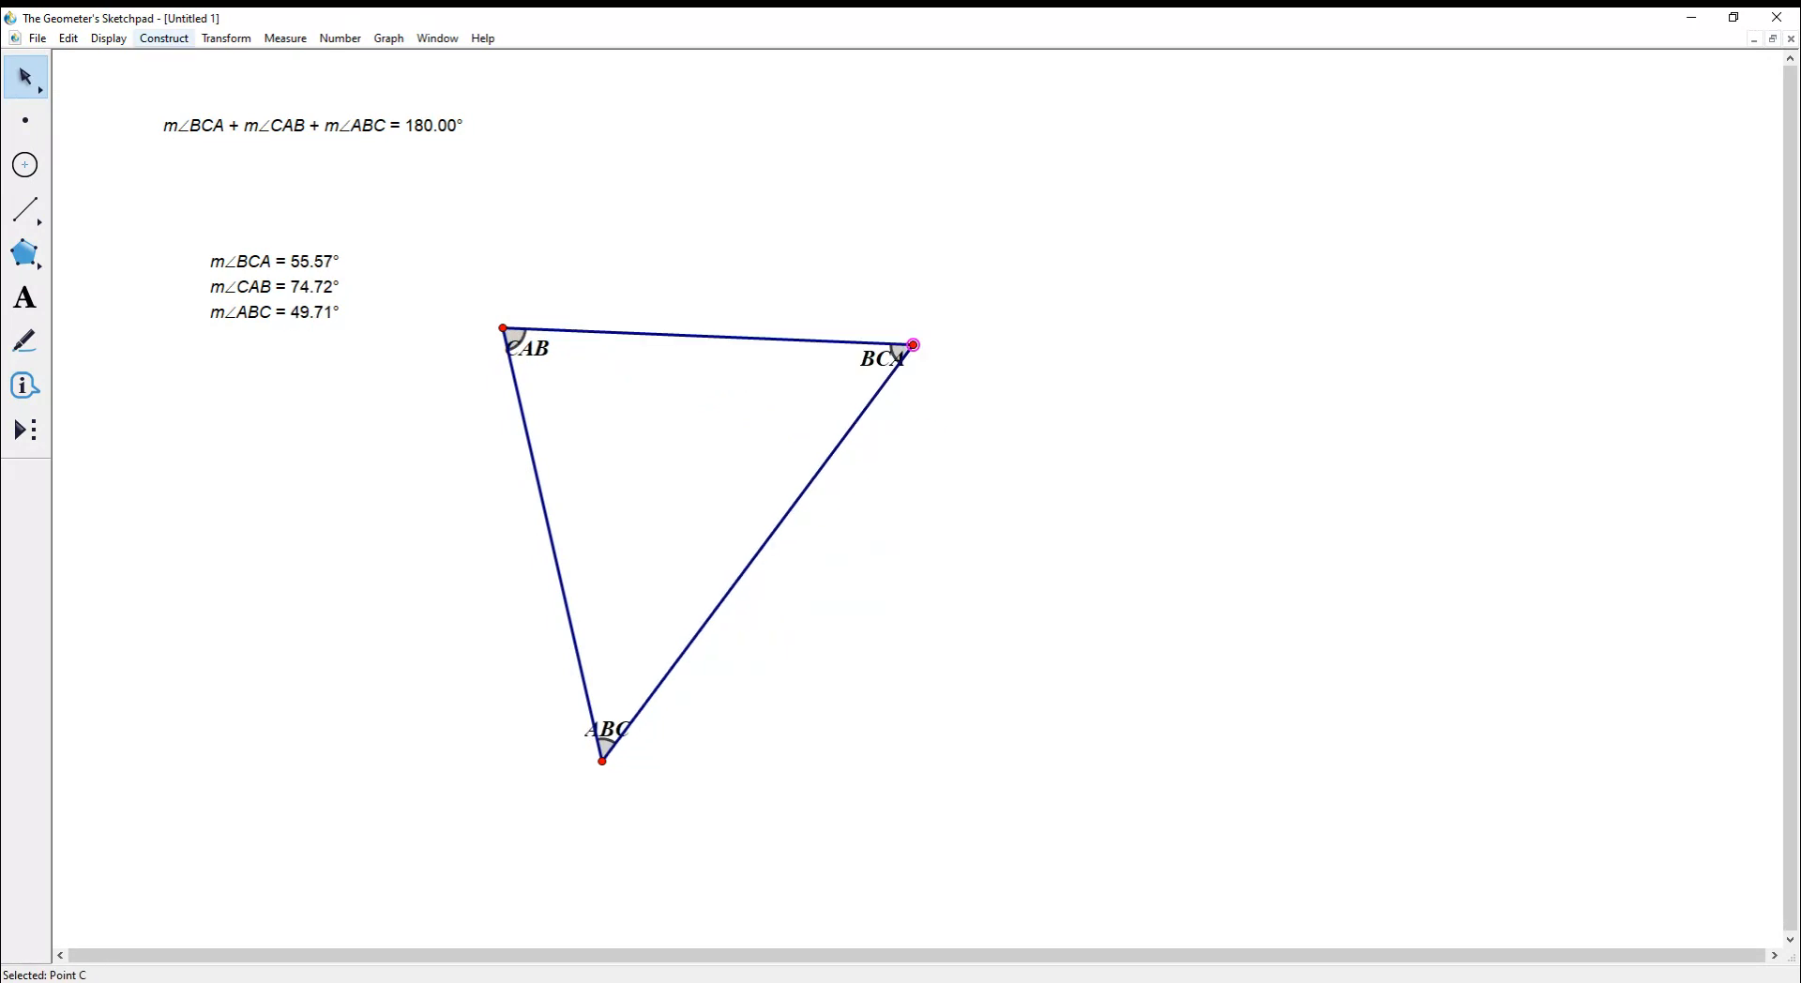
pyautogui.click(25, 209)
pyautogui.moveTo(1145, 175)
pyautogui.mouseDown()
pyautogui.moveTo(1148, 475)
pyautogui.moveTo(1166, 482)
pyautogui.moveTo(1507, 425)
pyautogui.moveTo(1483, 163)
pyautogui.mouseUp()
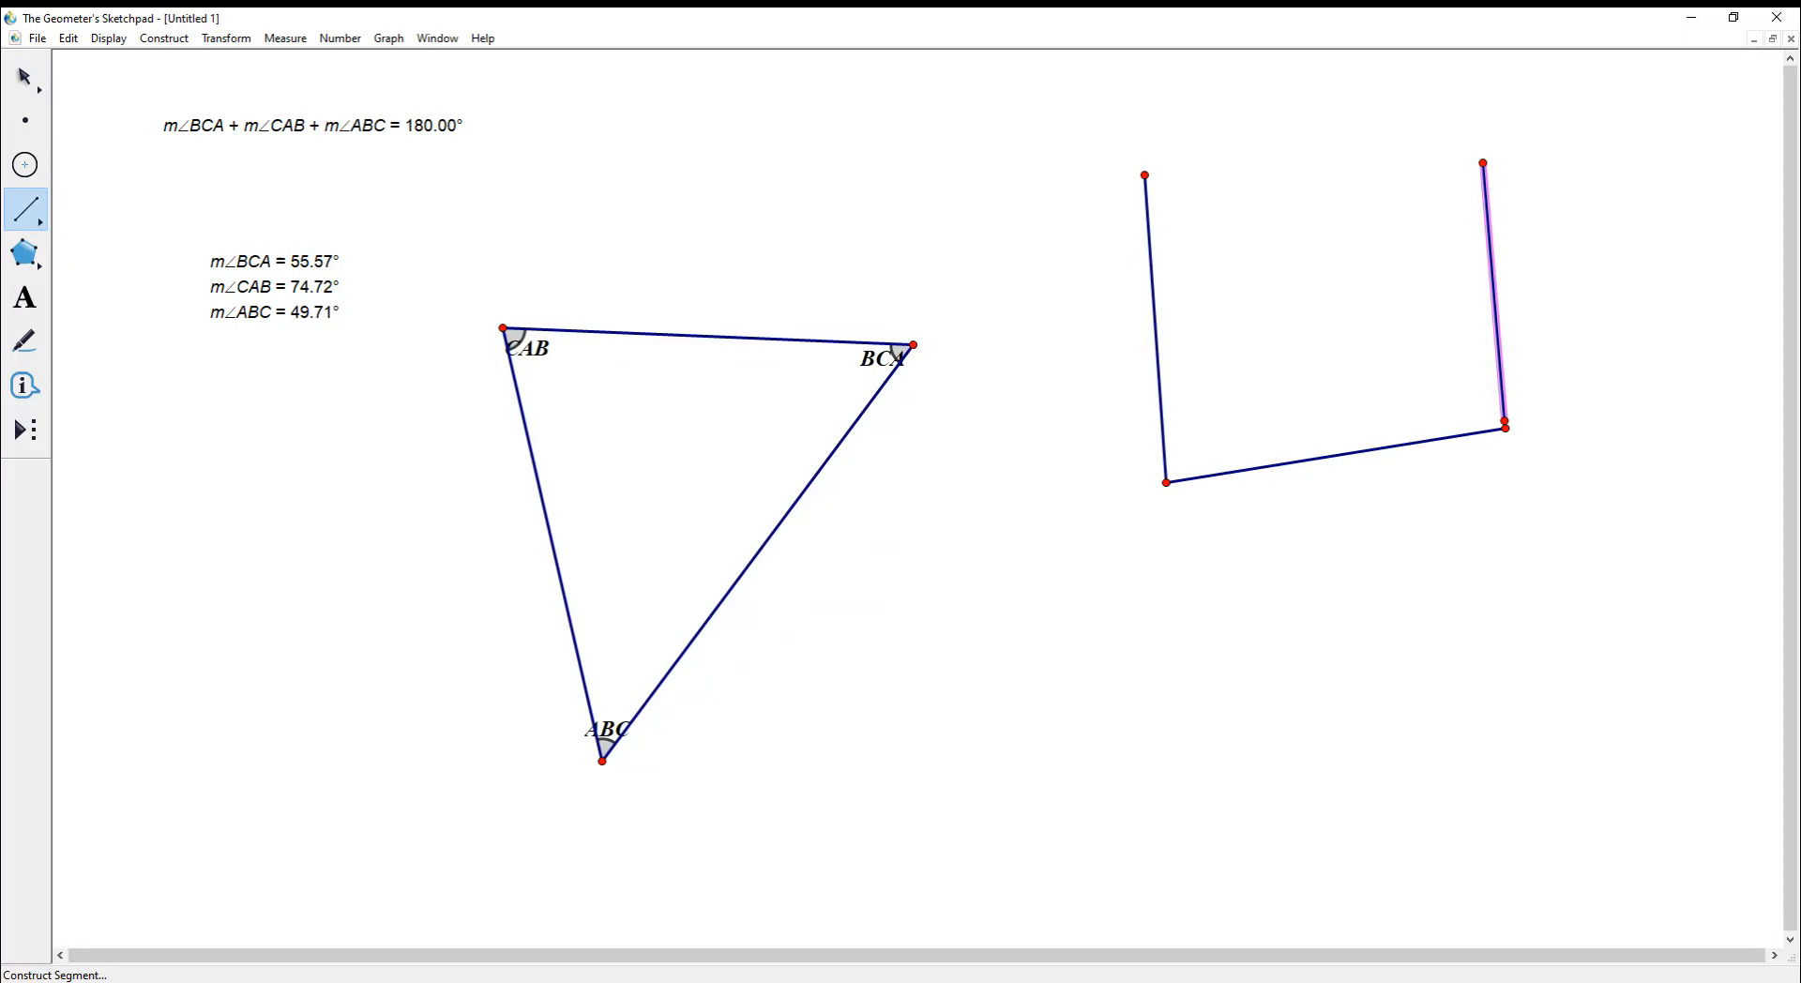
# - Undo the stray segment, sketch a four-sided shape on the right, then undo it
pyautogui.hotkey('ctrl', 'z')
pyautogui.moveTo(1505, 429)
pyautogui.mouseDown()
pyautogui.moveTo(1446, 216)
pyautogui.moveTo(1145, 175)
pyautogui.mouseUp()
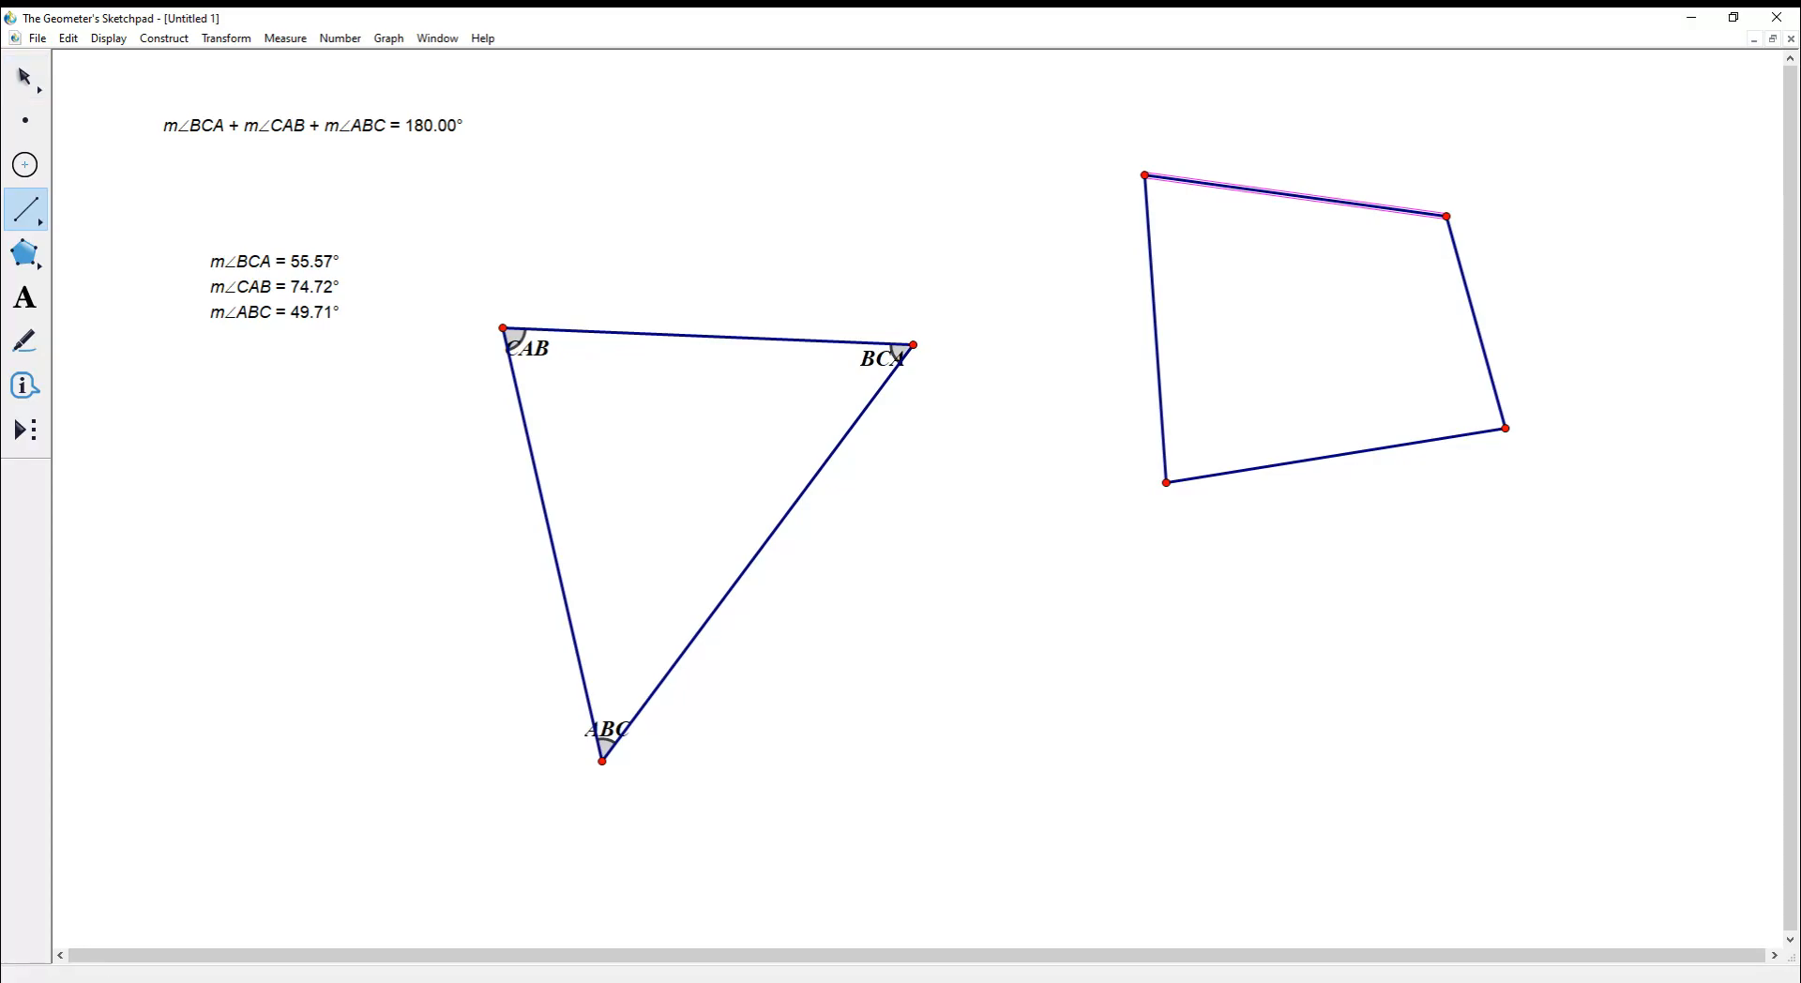
pyautogui.click(24, 77)
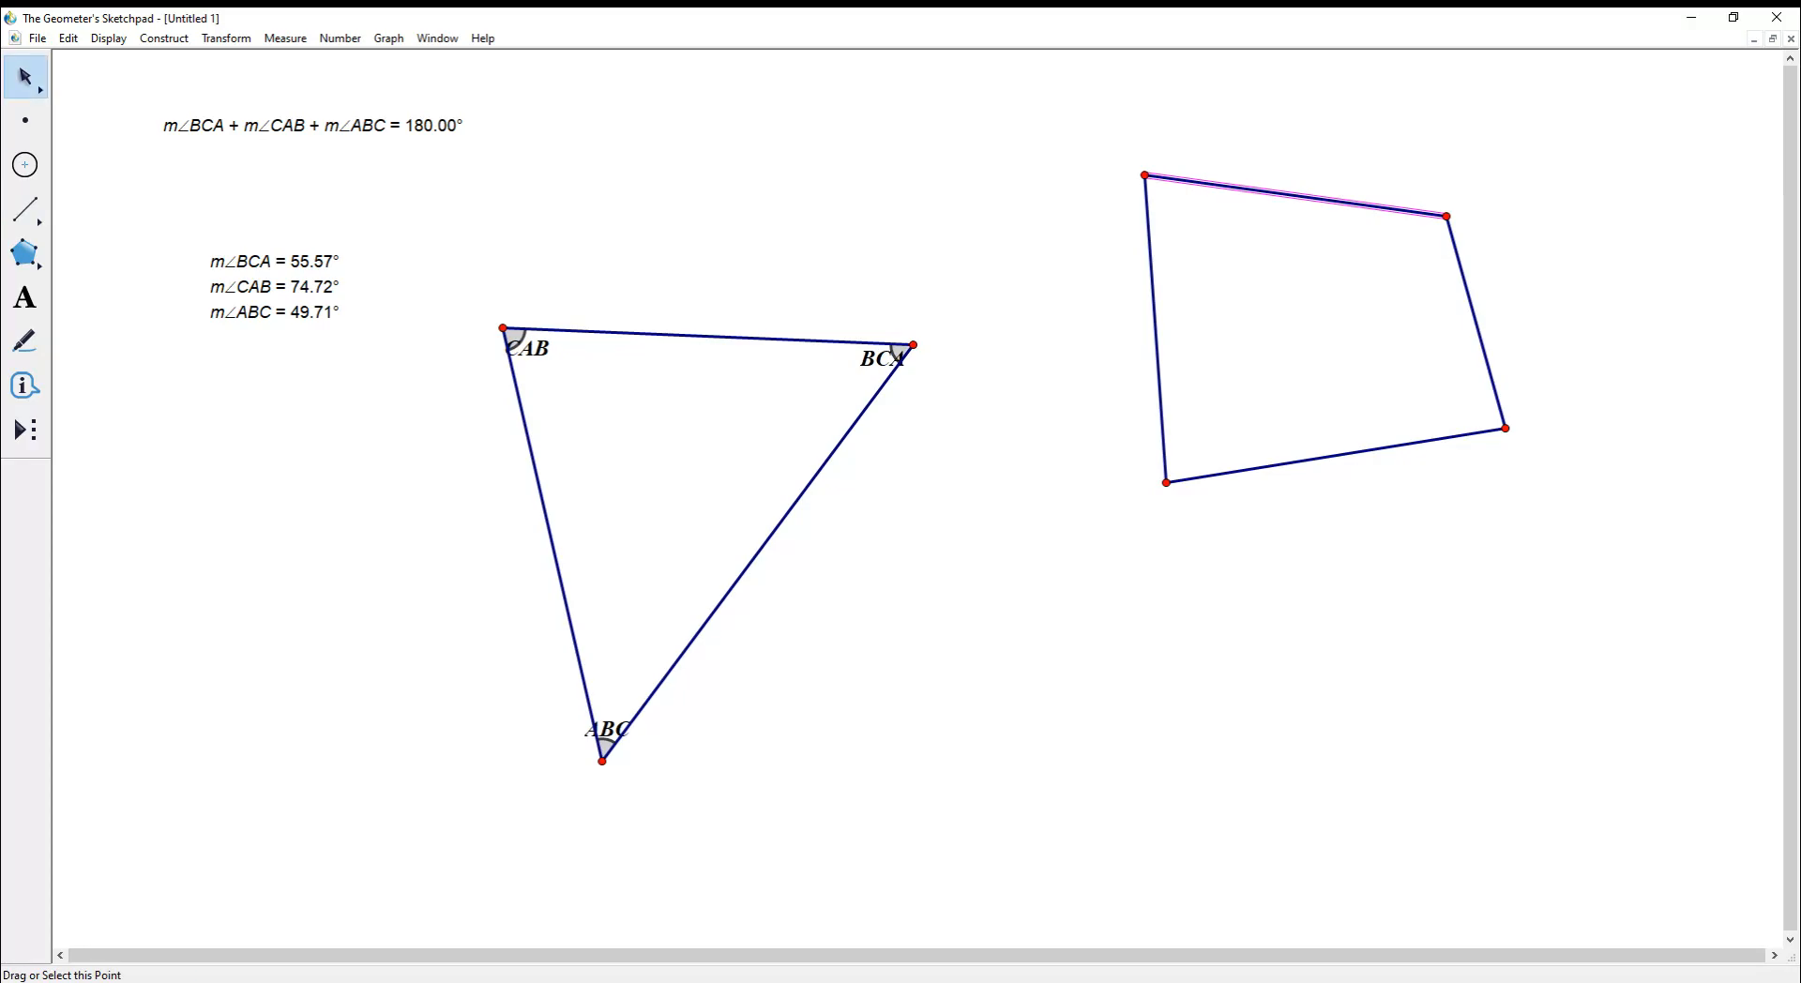
pyautogui.moveTo(1144, 176); pyautogui.dragTo(1033, 393)
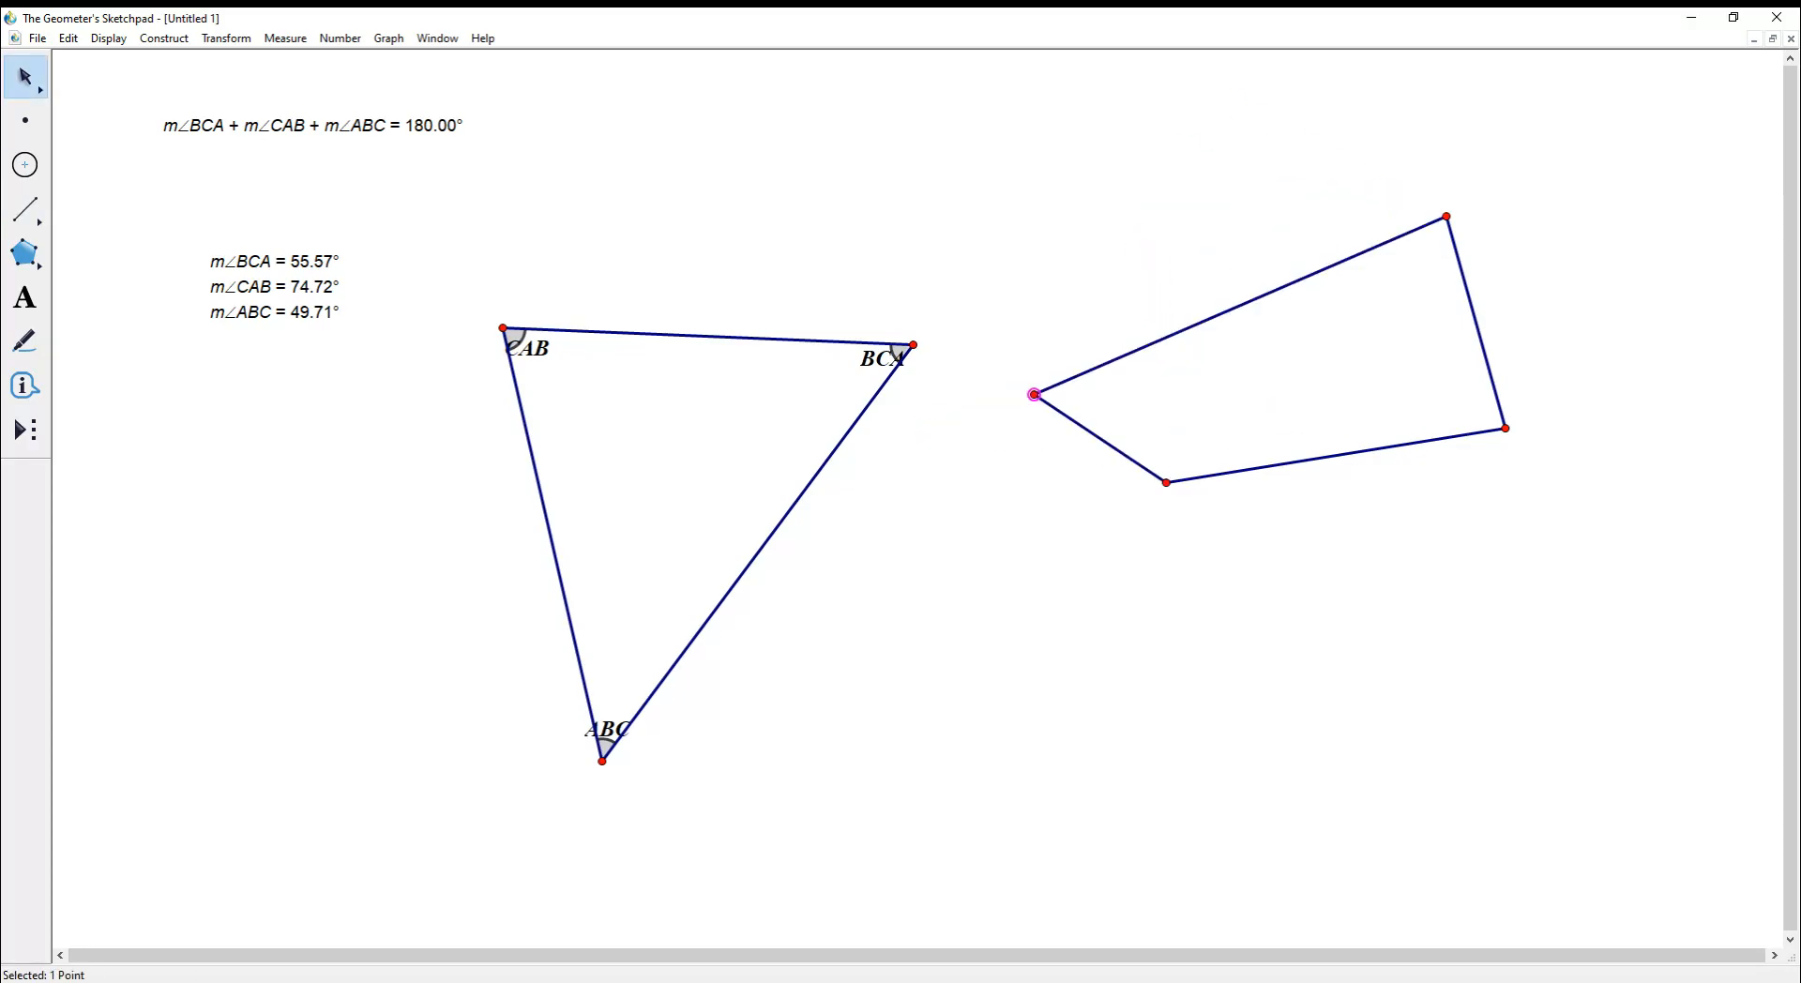
pyautogui.hotkey('ctrl', 'z')
pyautogui.hotkey('ctrl', 'z')
pyautogui.hotkey('ctrl', 'z')
pyautogui.hotkey('ctrl', 'z')
pyautogui.hotkey('ctrl', 'z')
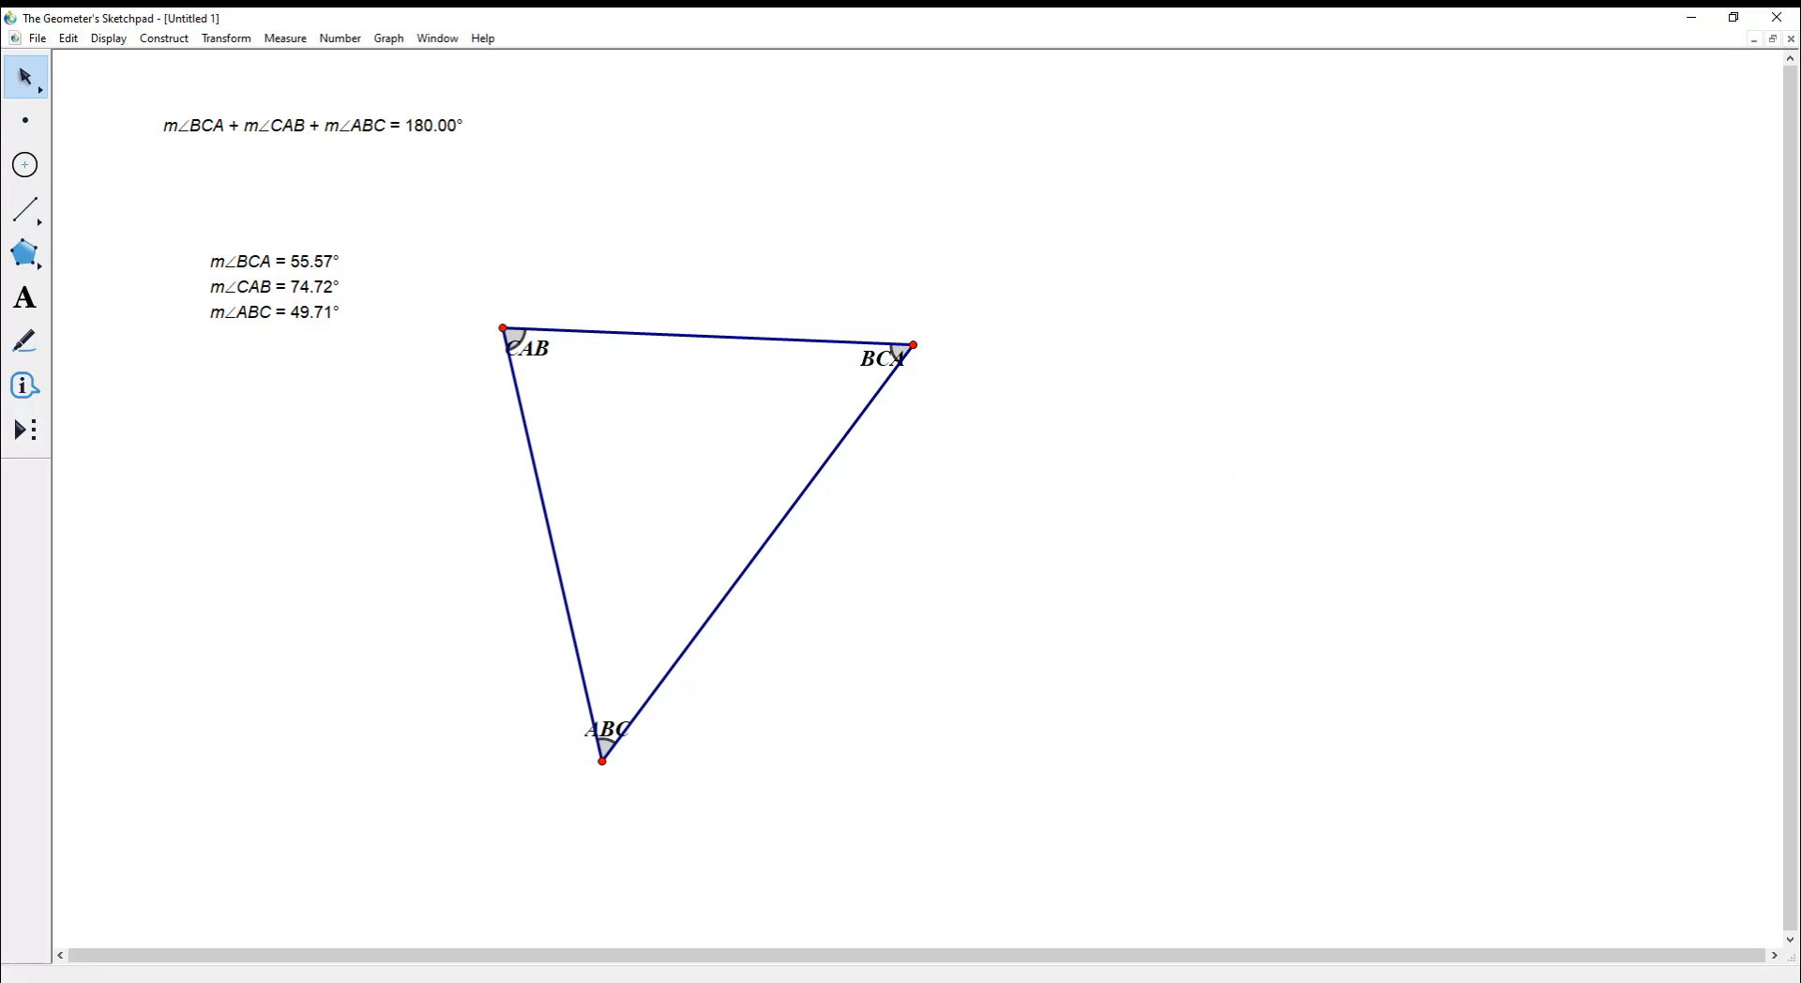
# - Draw a vertical segment and construct a perpendicular line through its top endpoint
pyautogui.click(25, 209)
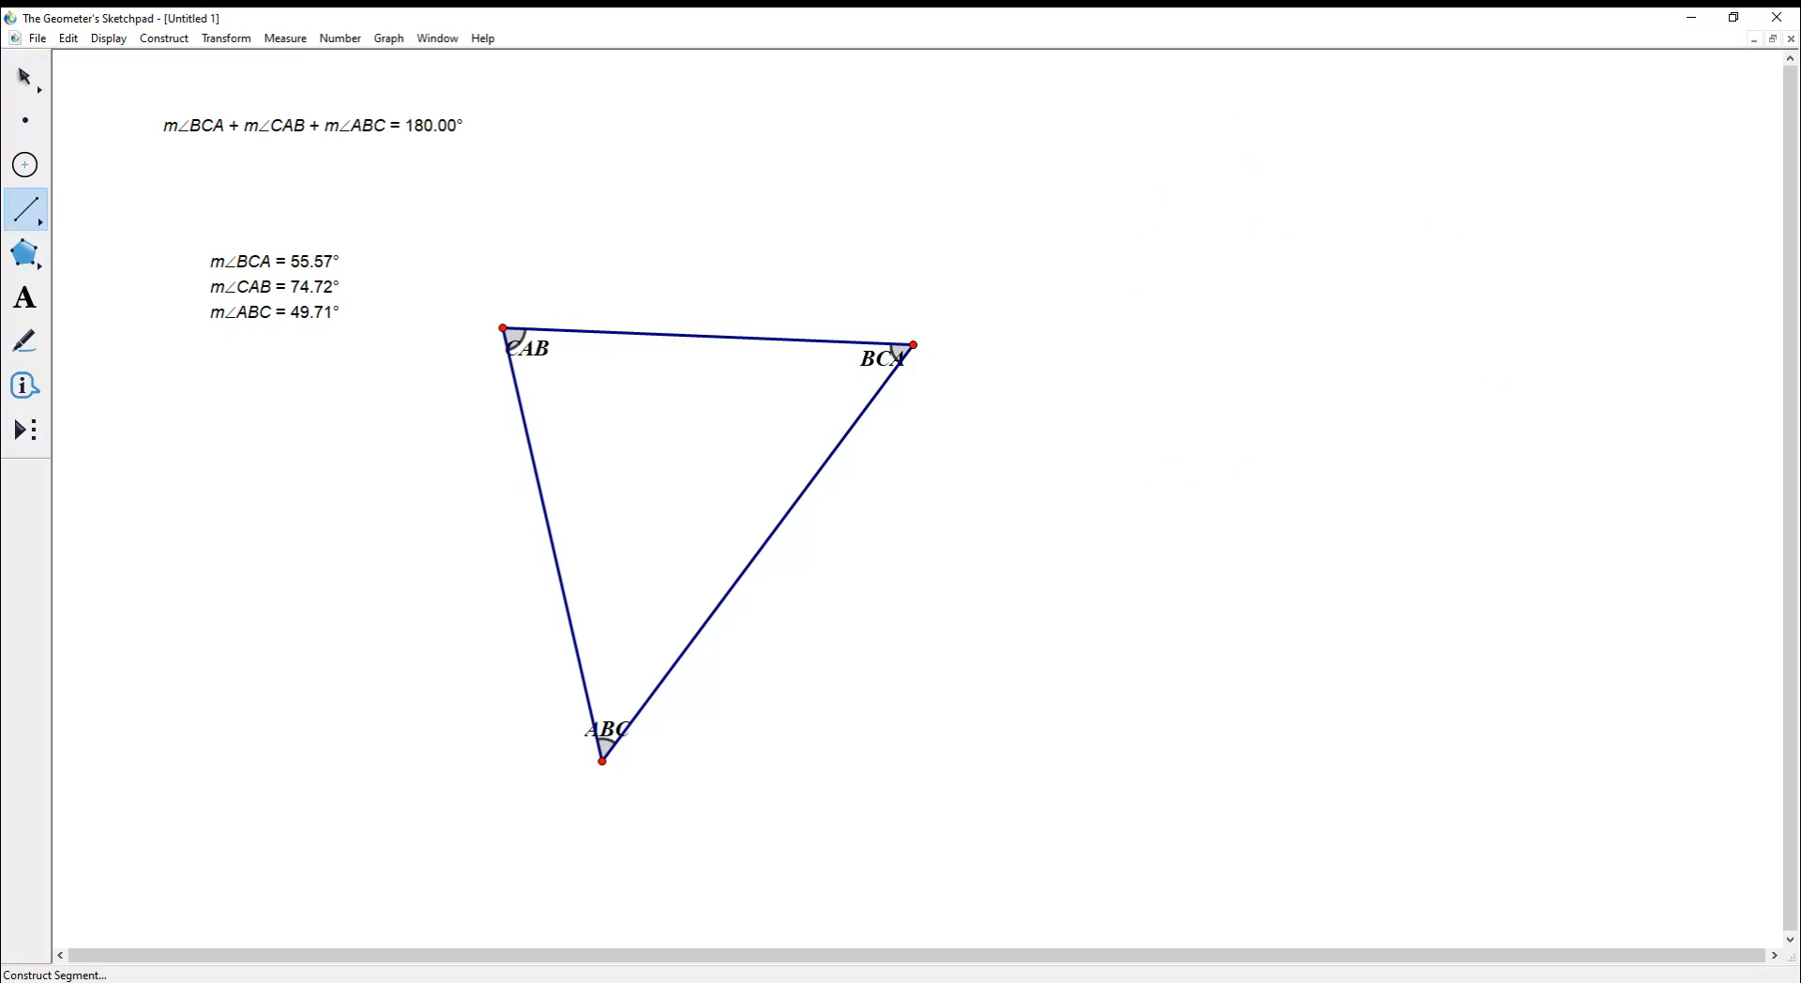
pyautogui.moveTo(1189, 224); pyautogui.dragTo(1195, 470)
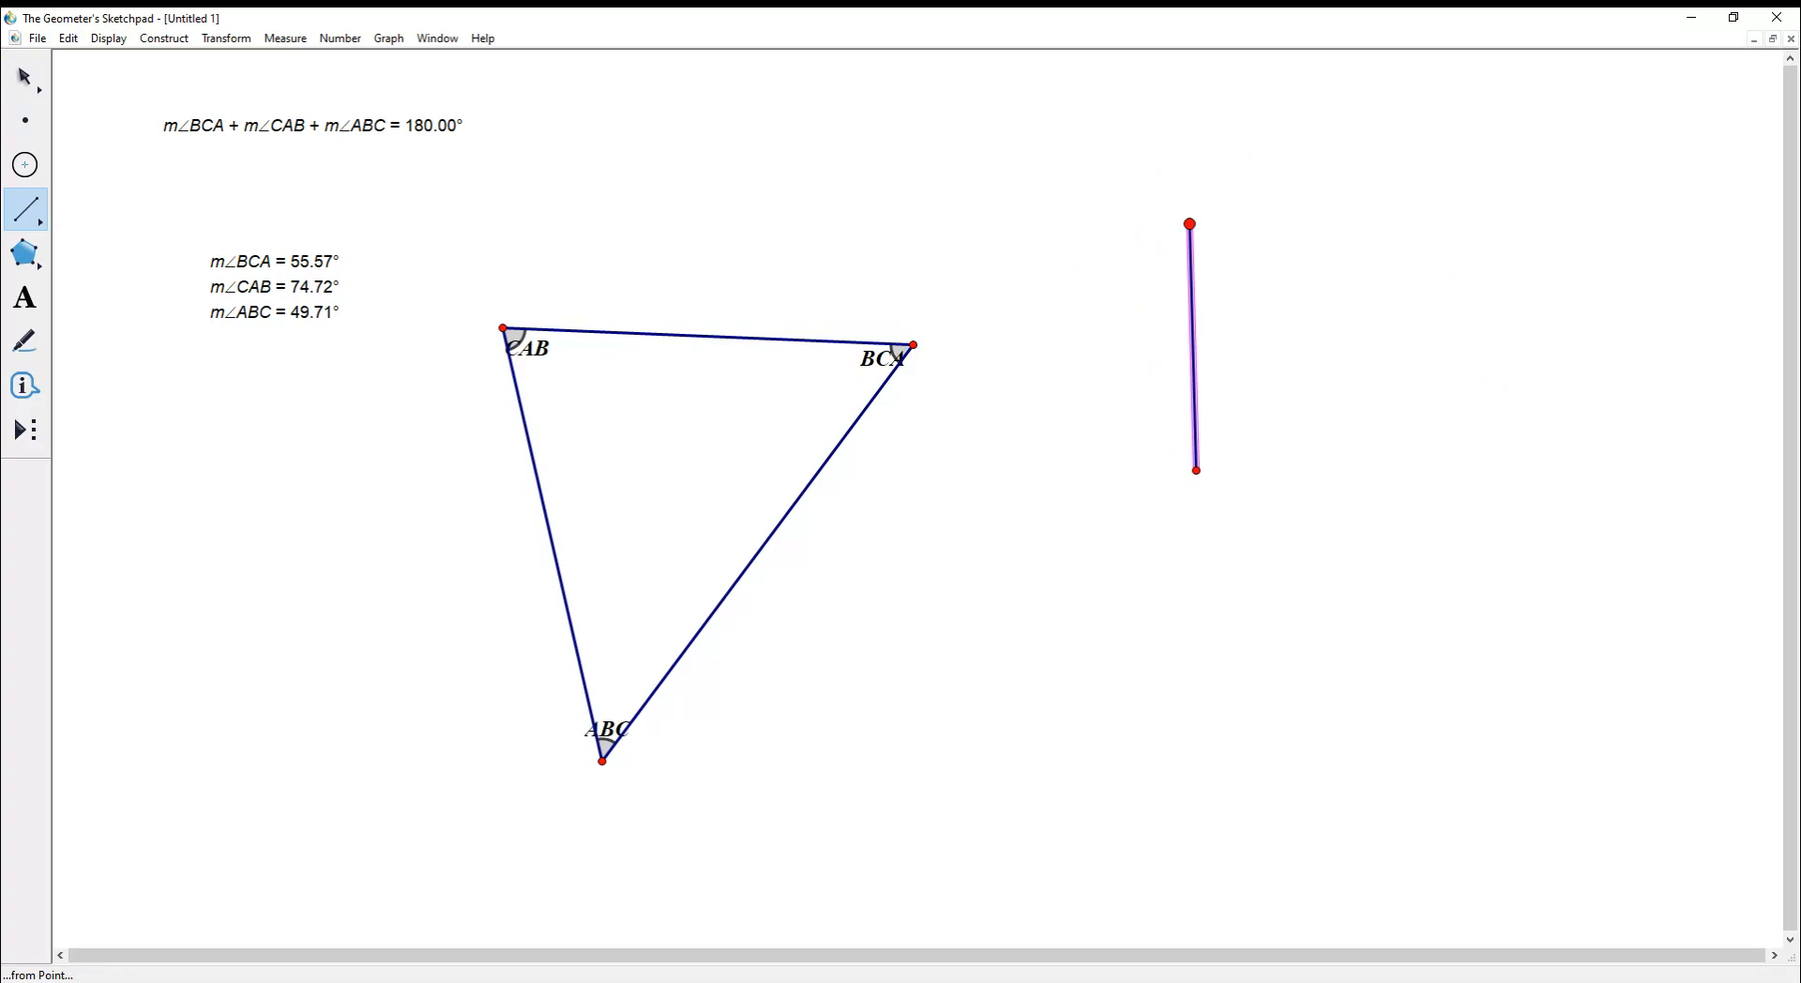
pyautogui.press('Escape')
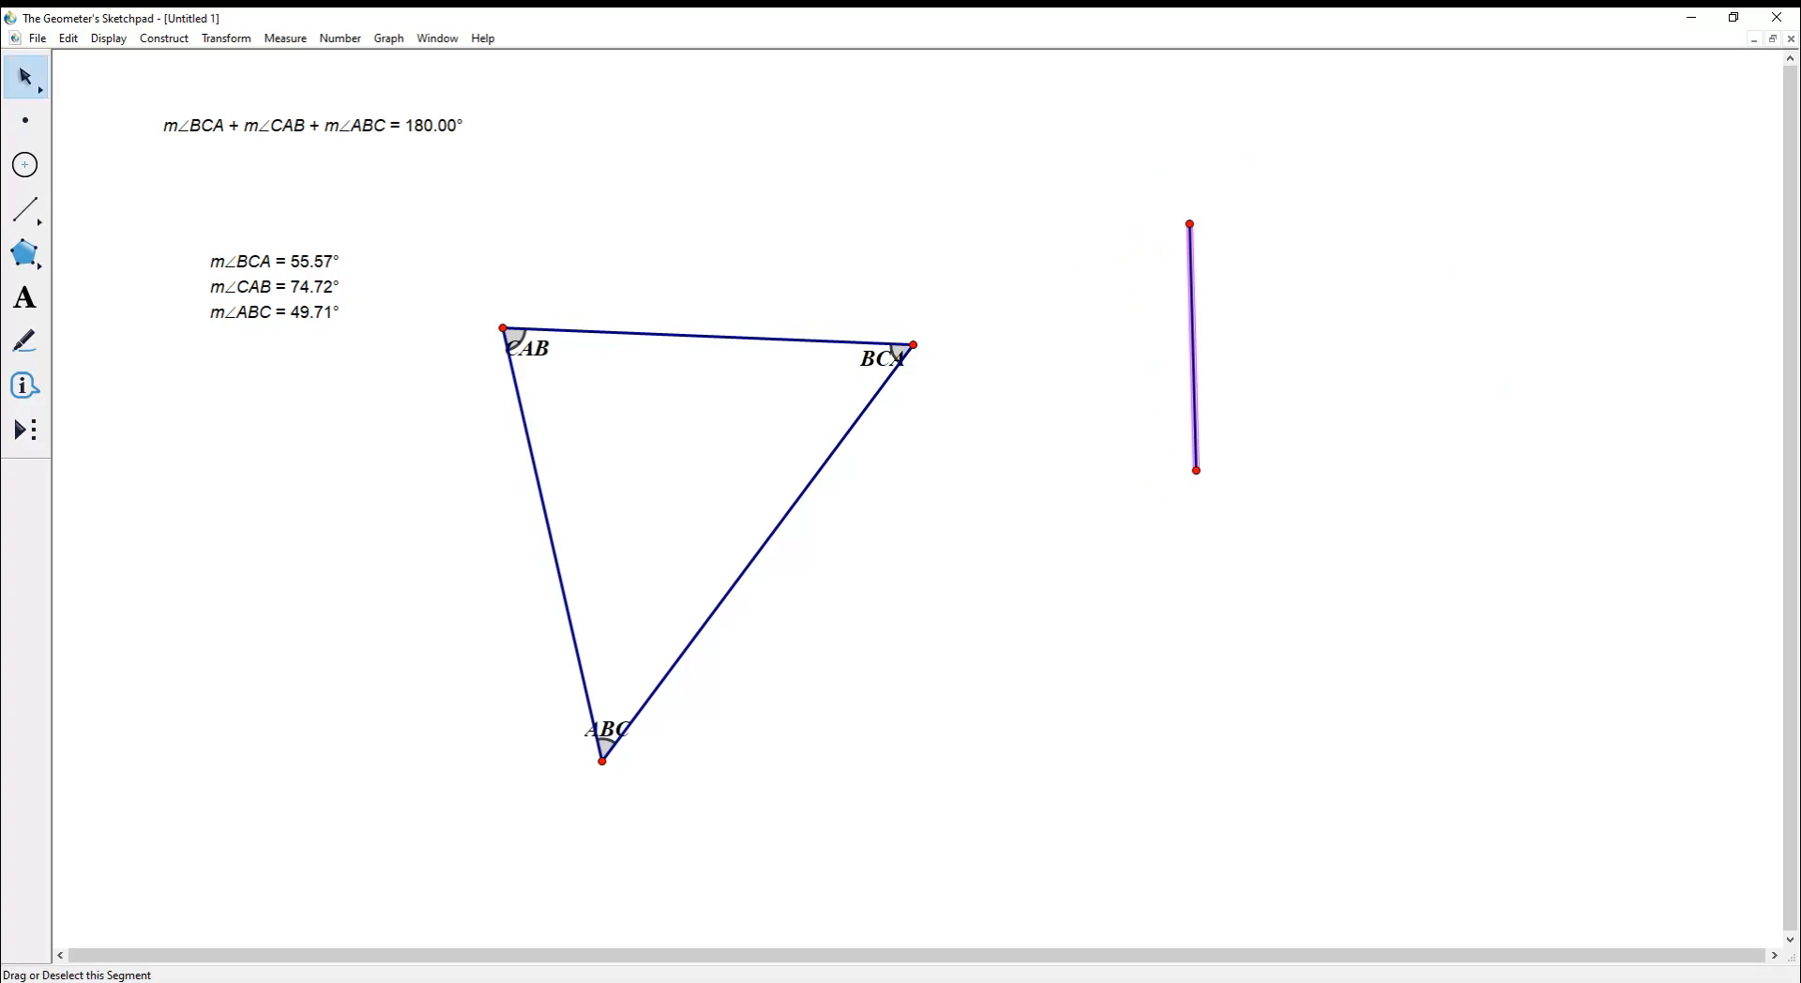
pyautogui.click(1190, 225)
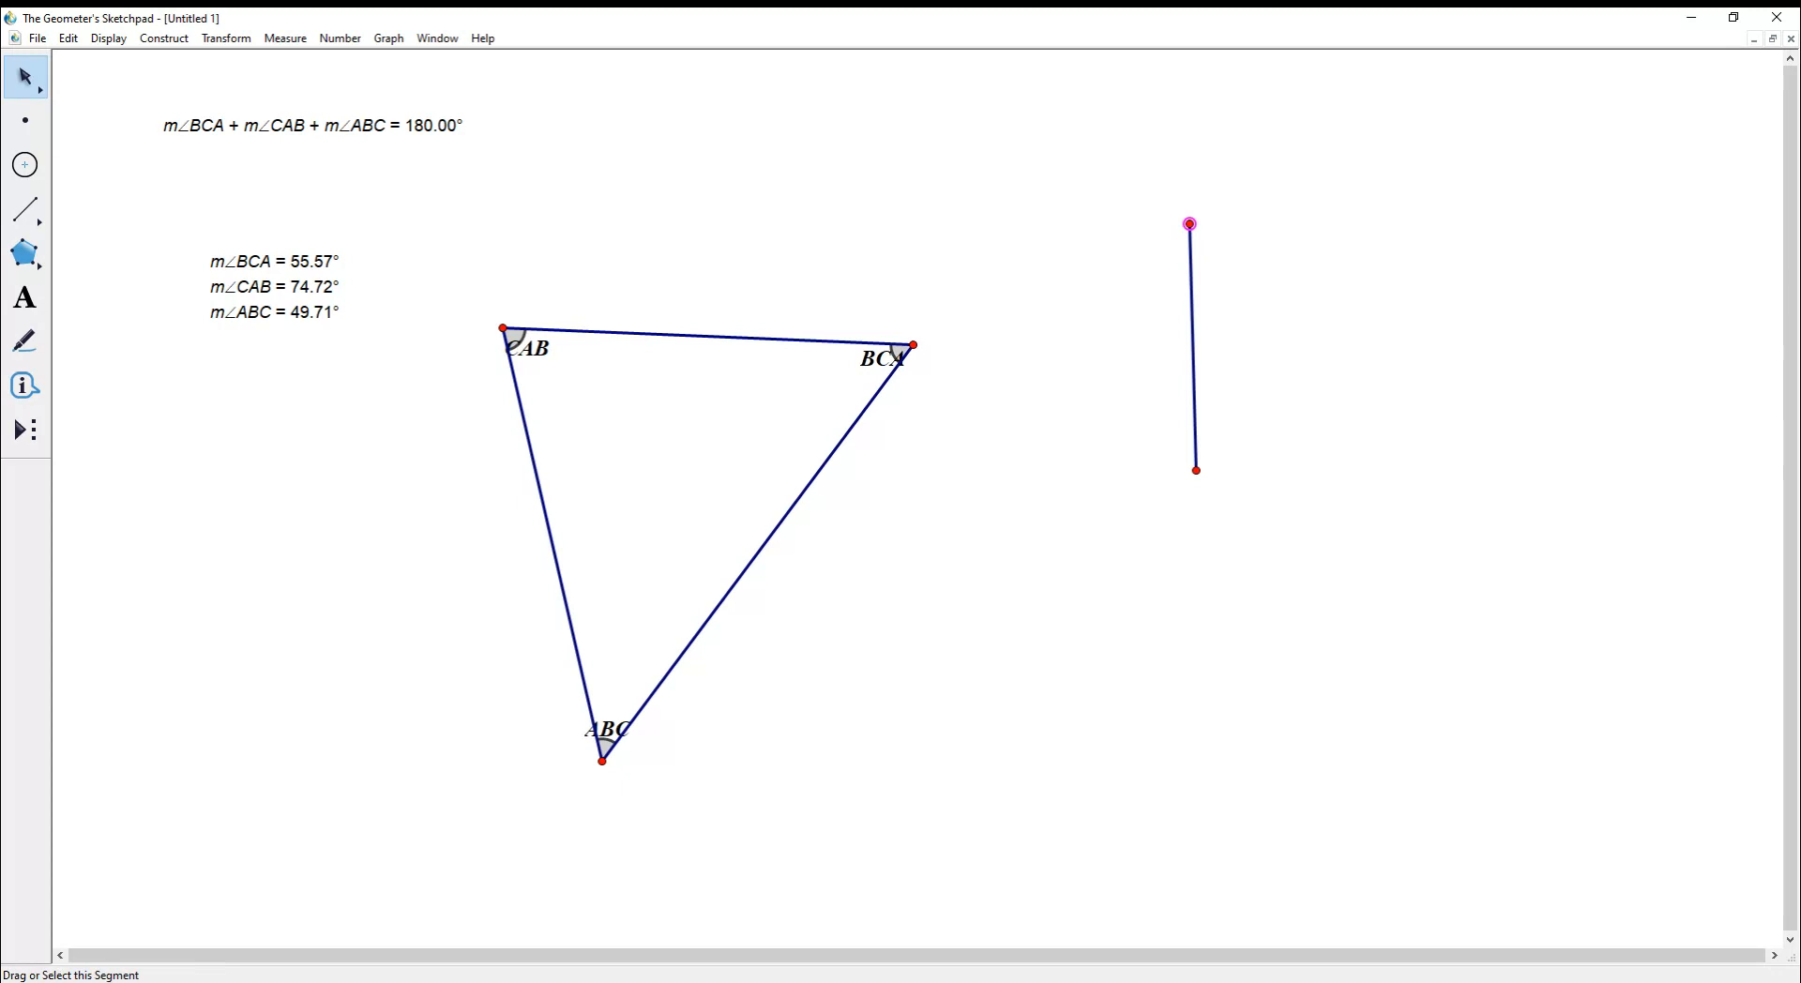
pyautogui.click(1192, 335)
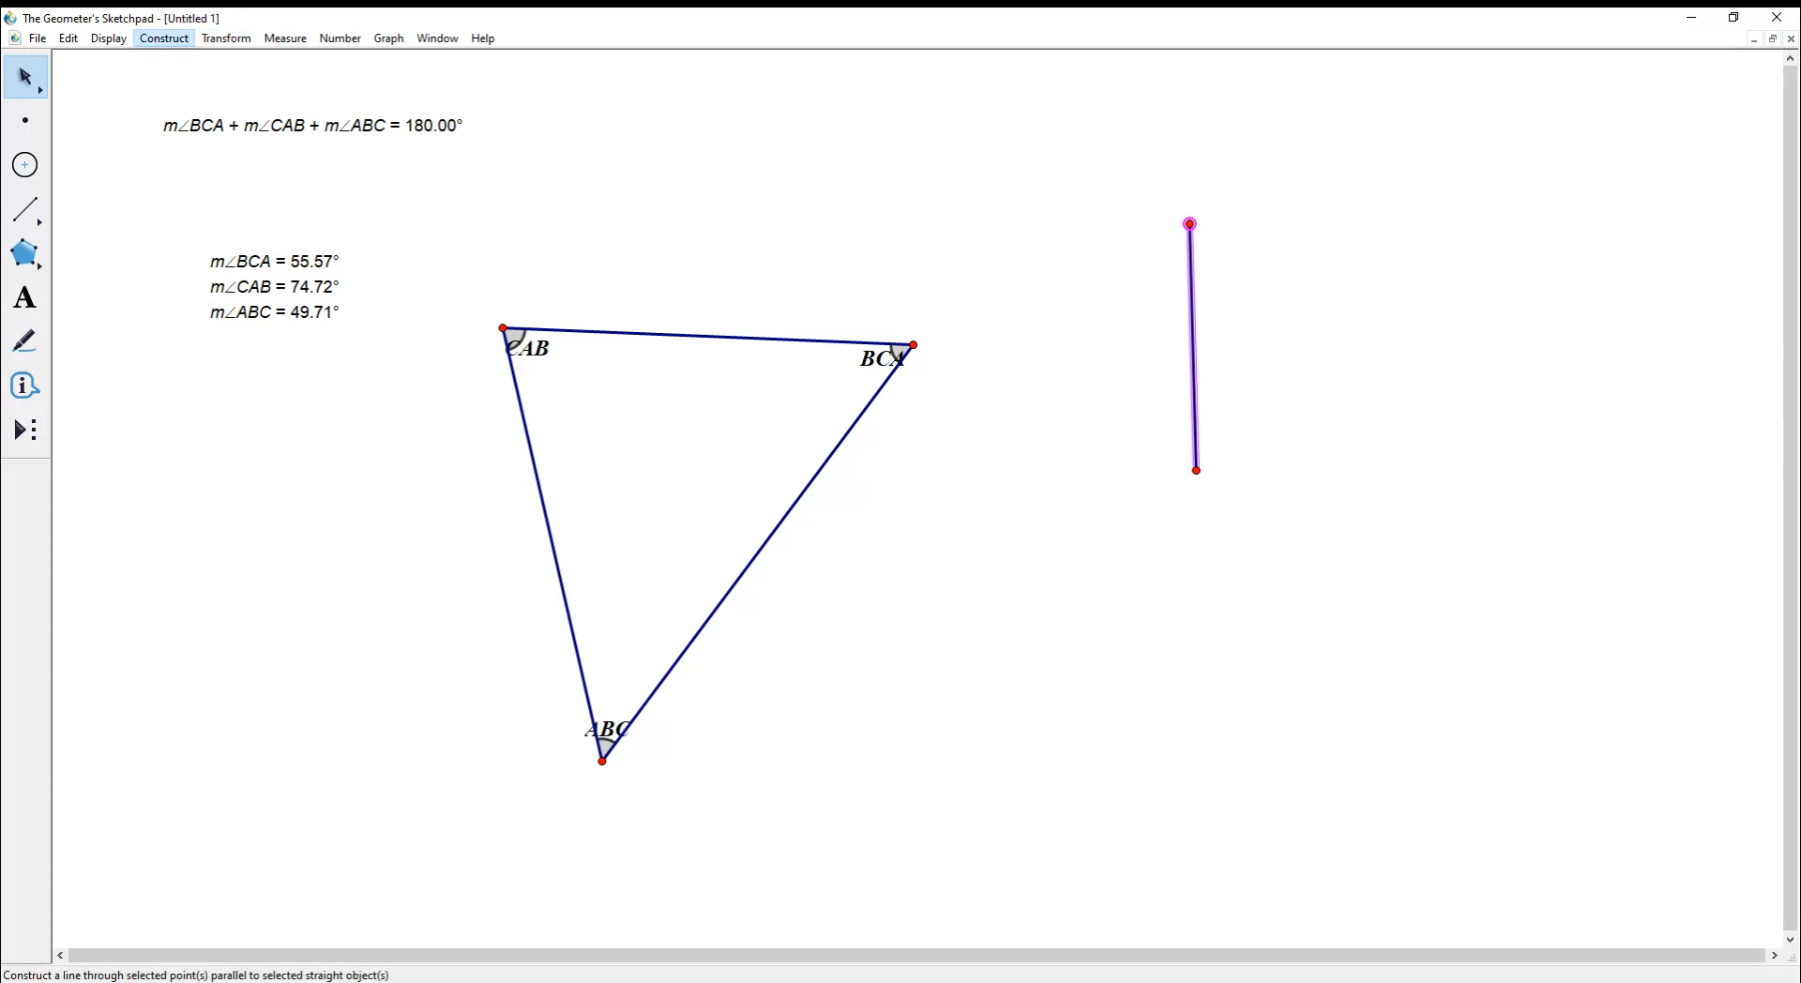
pyautogui.click(199, 213)
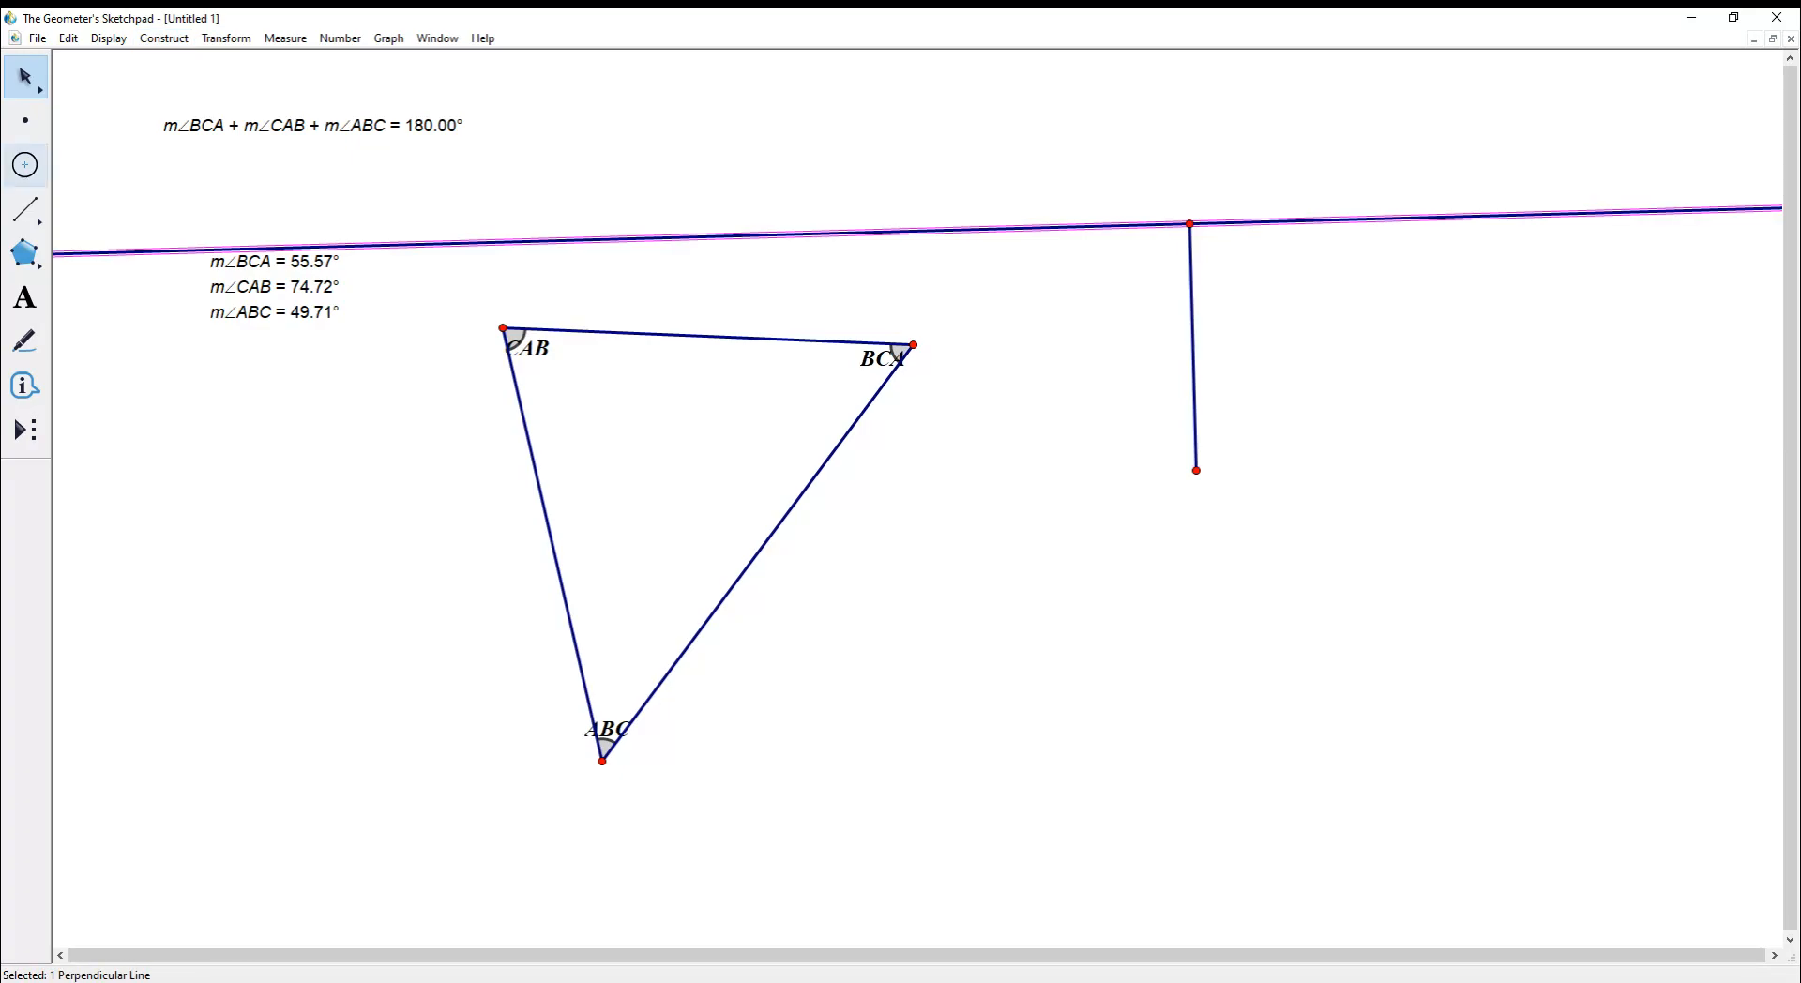
# - Draw a segment along the perpendicular line, hide the line, and shorten the segment slightly
pyautogui.click(26, 209)
pyautogui.moveTo(1189, 223); pyautogui.dragTo(1444, 217)
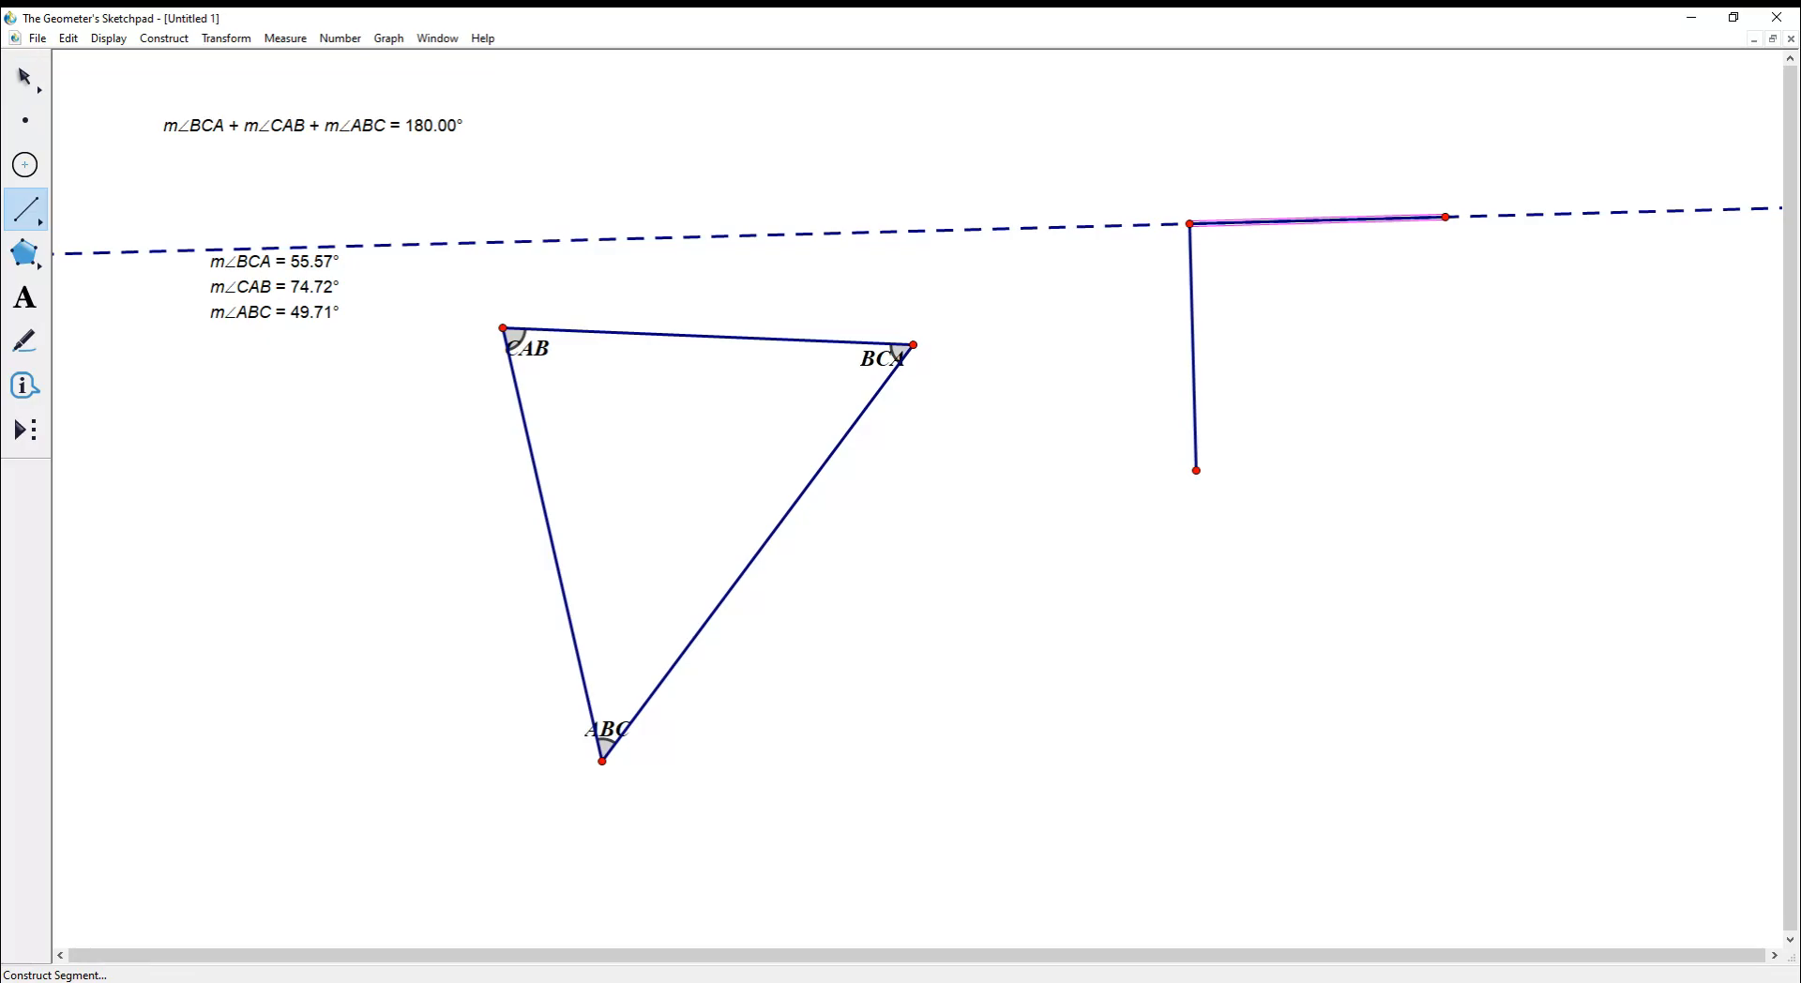
pyautogui.click(26, 76)
pyautogui.click(1078, 310)
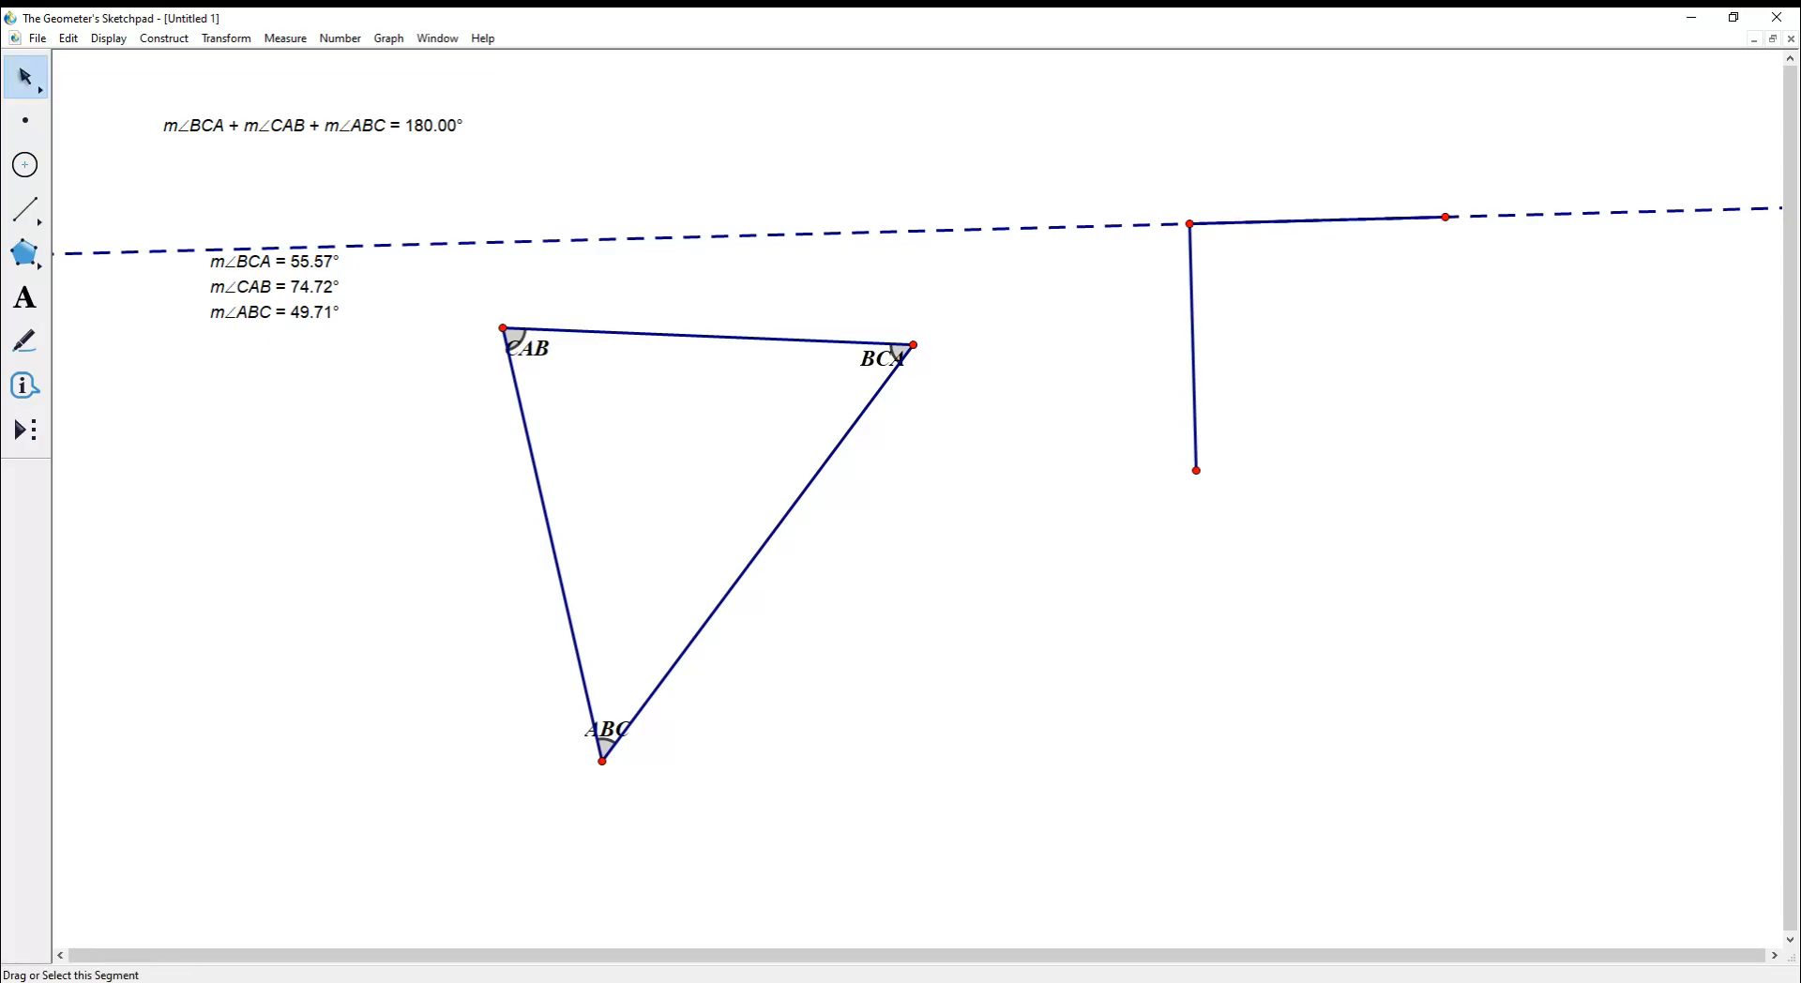
pyautogui.rightClick(1078, 227)
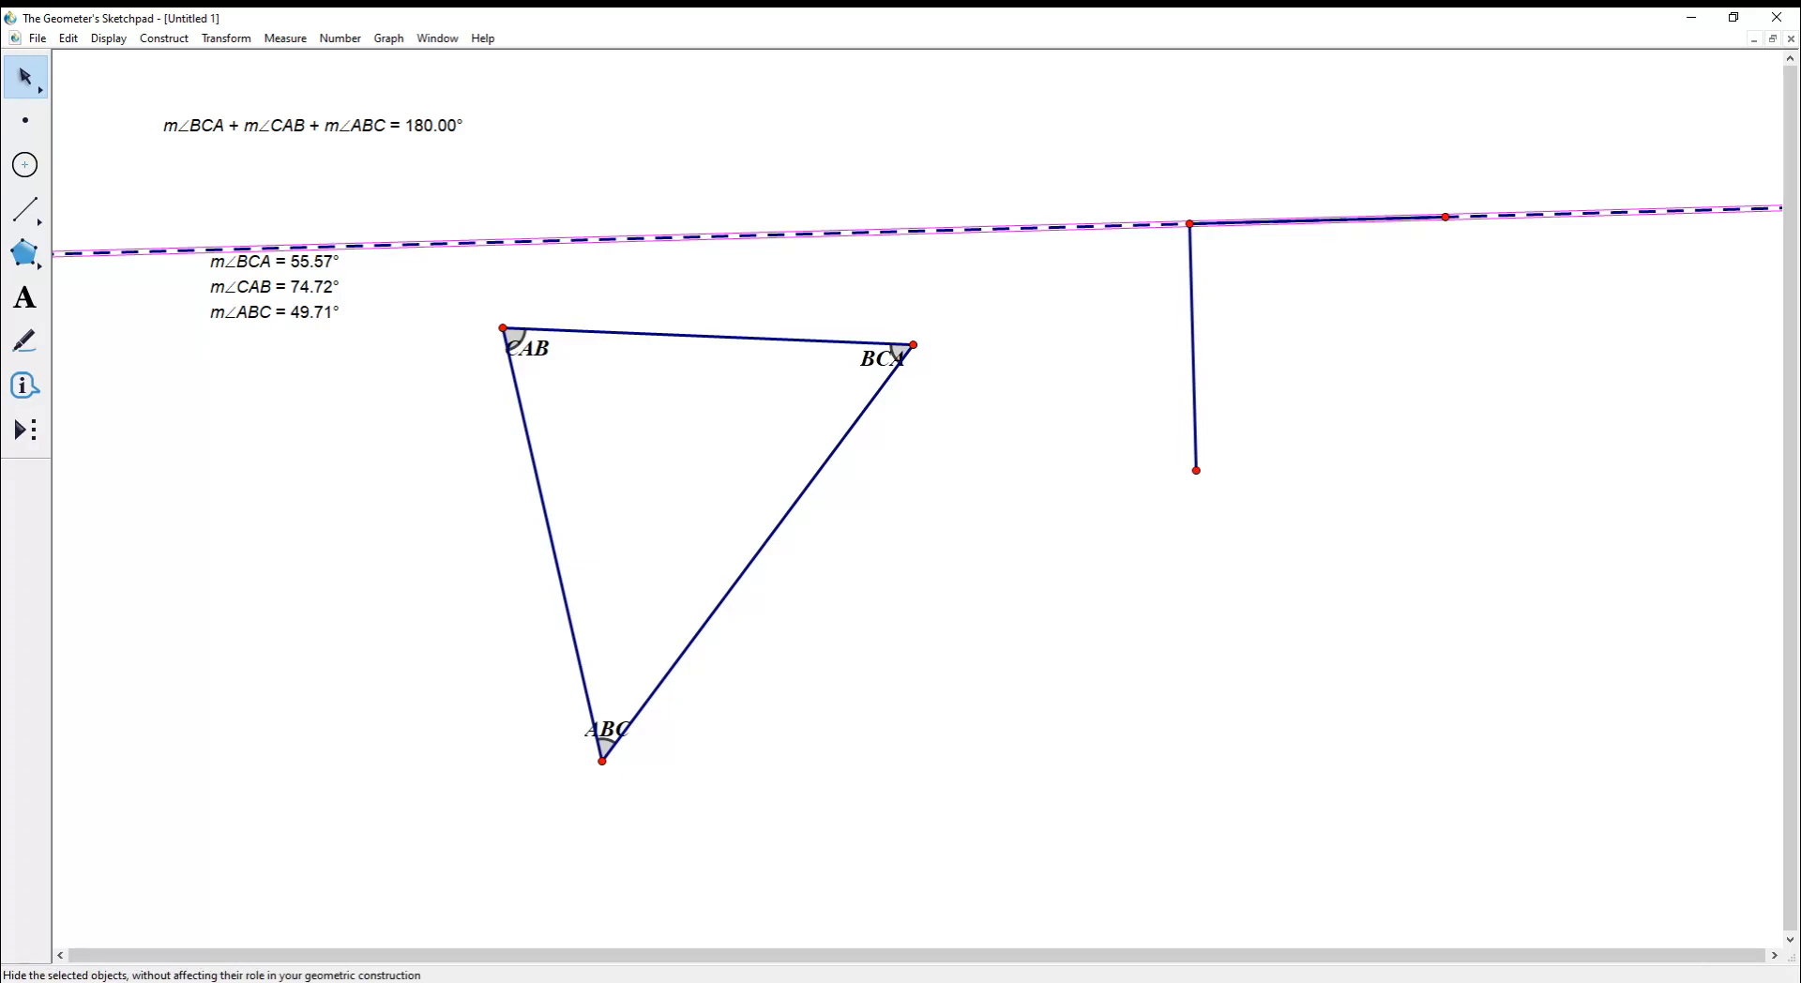
pyautogui.click(1139, 366)
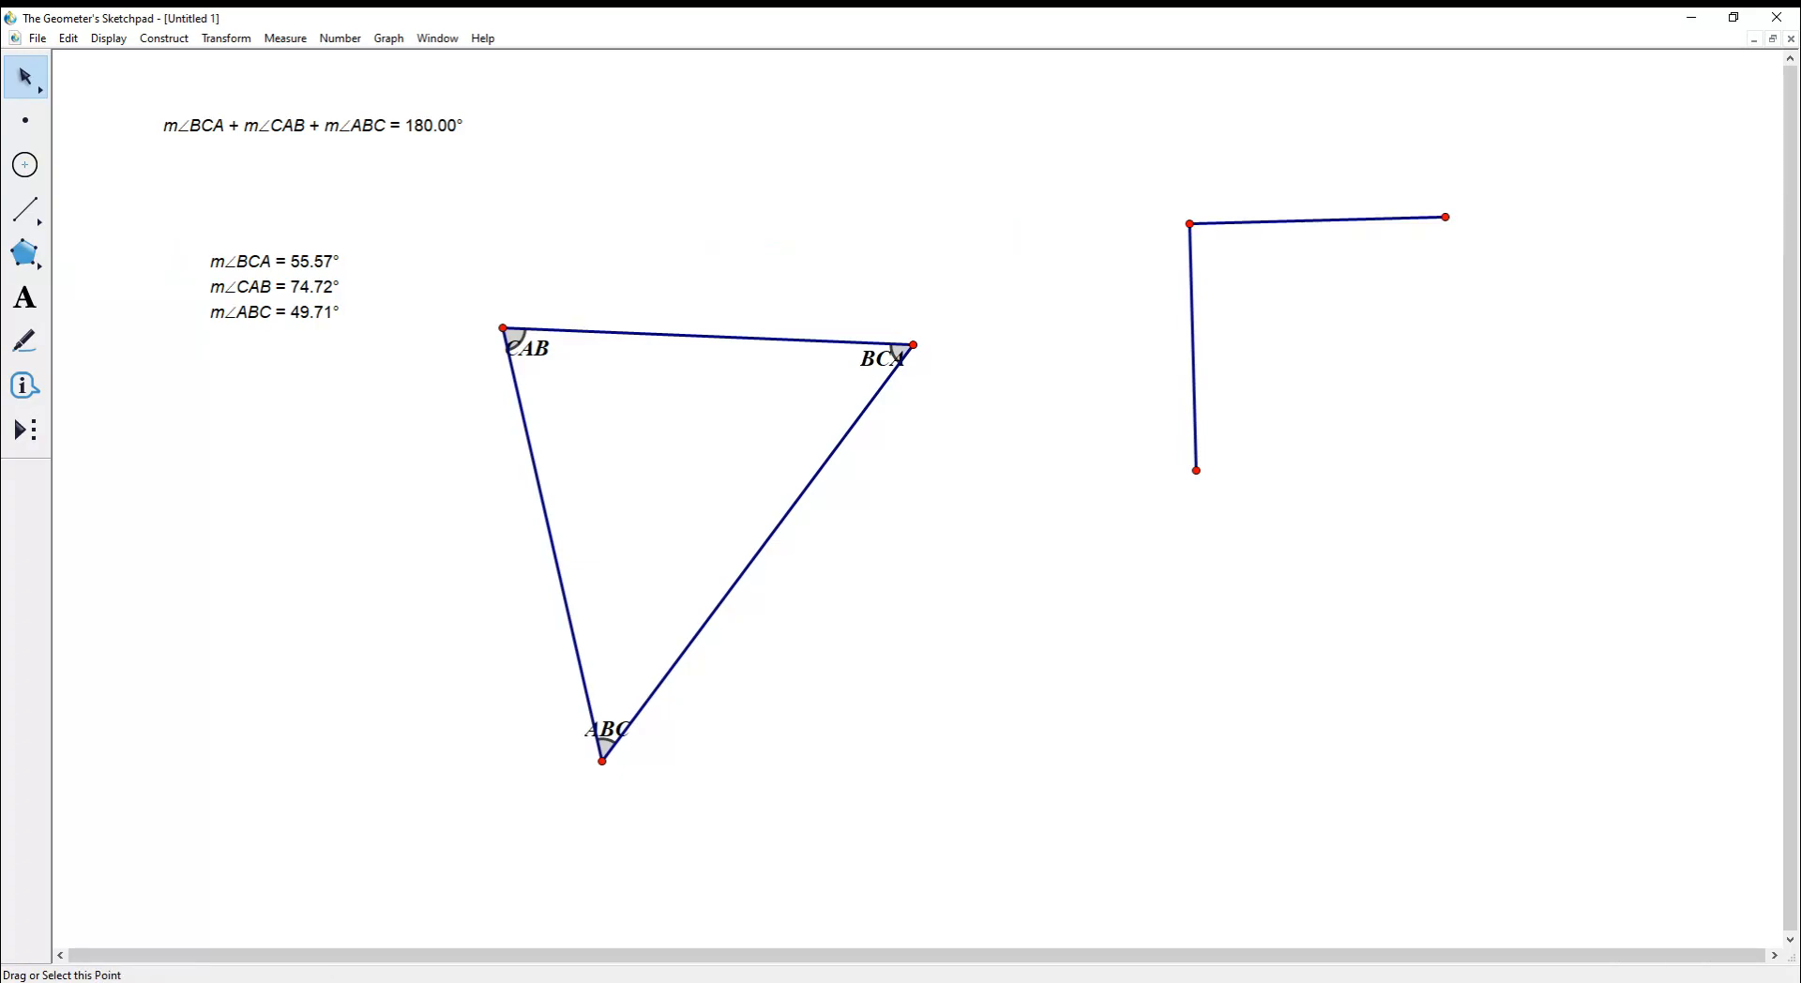
pyautogui.moveTo(1445, 217); pyautogui.dragTo(1397, 218)
# - Add a right-angle marker at the corner and drag the arms into a new orientation
pyautogui.moveTo(1196, 470); pyautogui.dragTo(1182, 365)
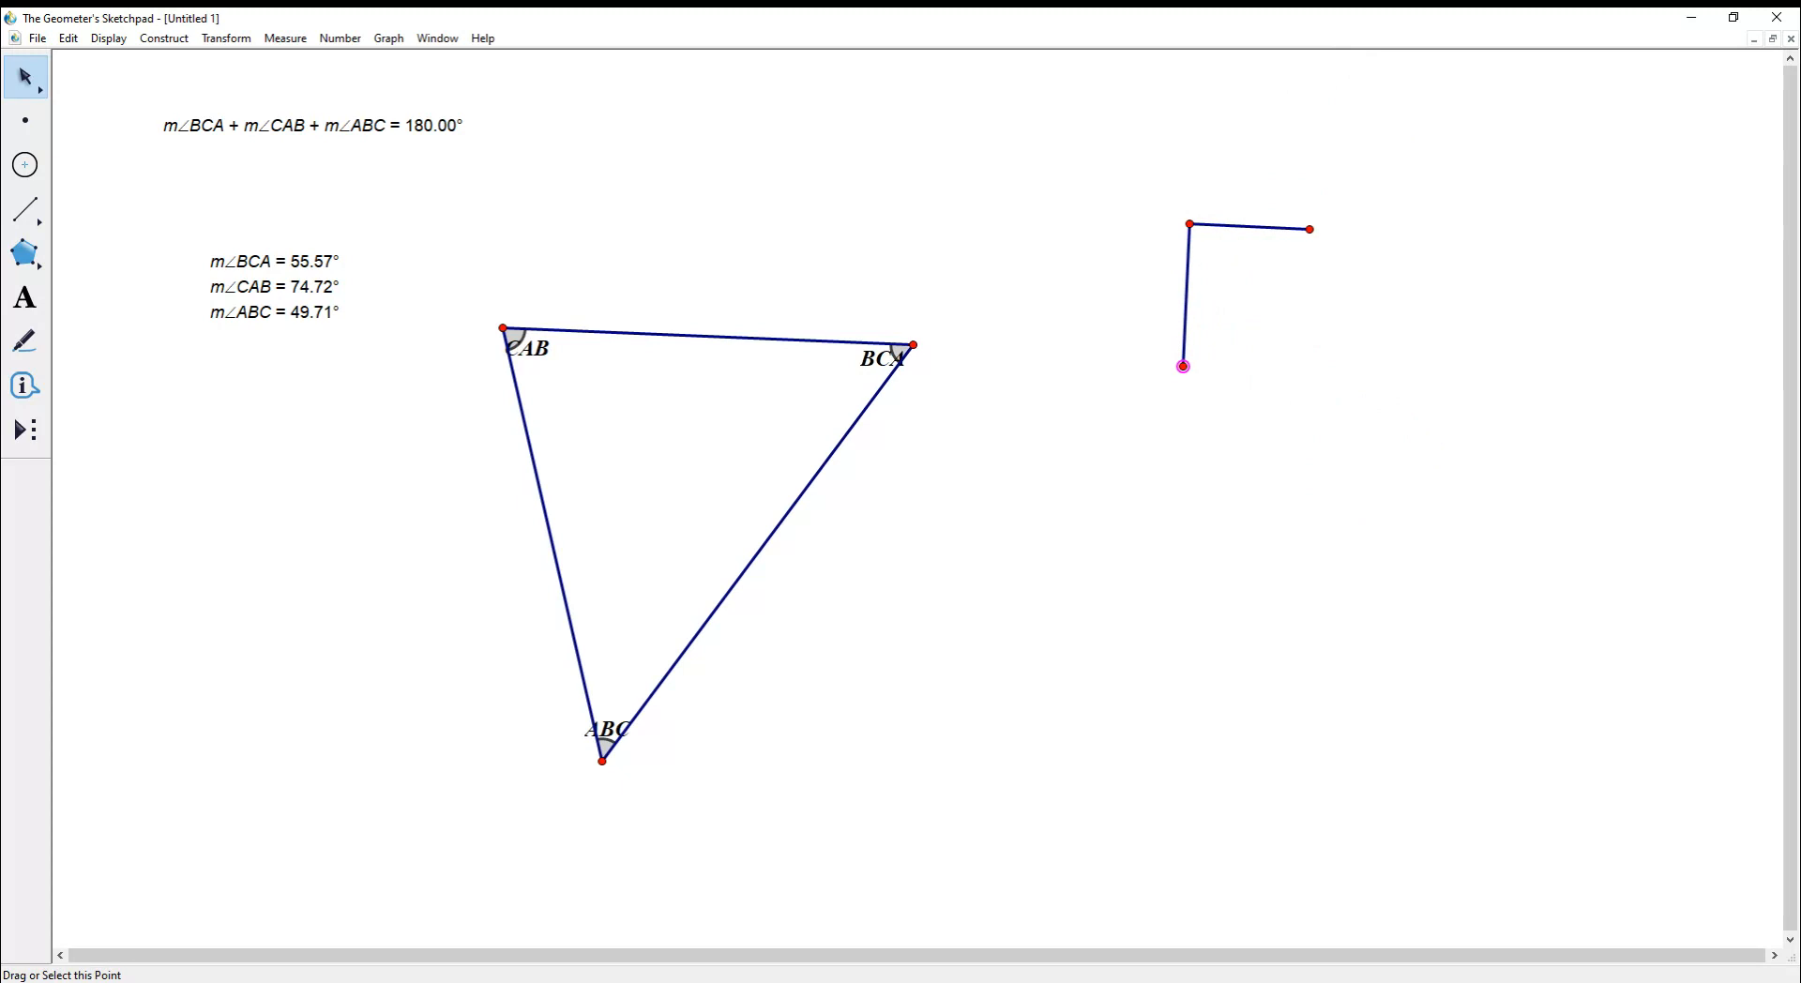
pyautogui.click(1190, 224)
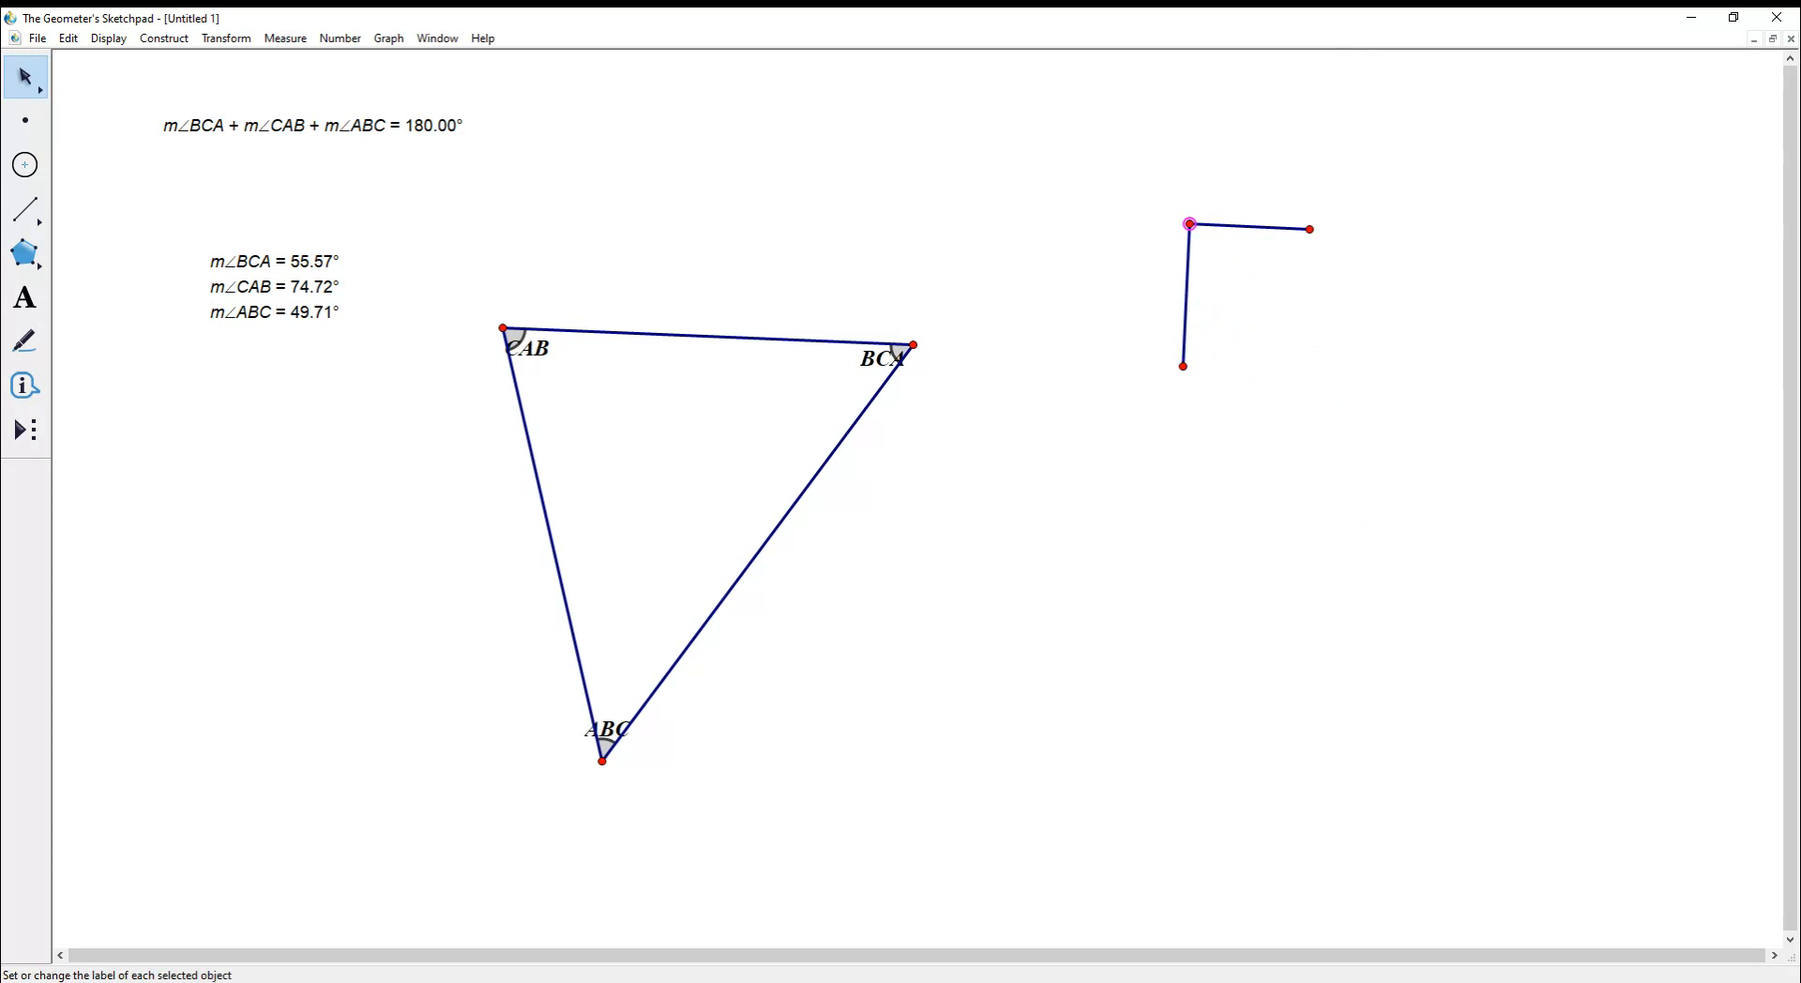
pyautogui.click(24, 340)
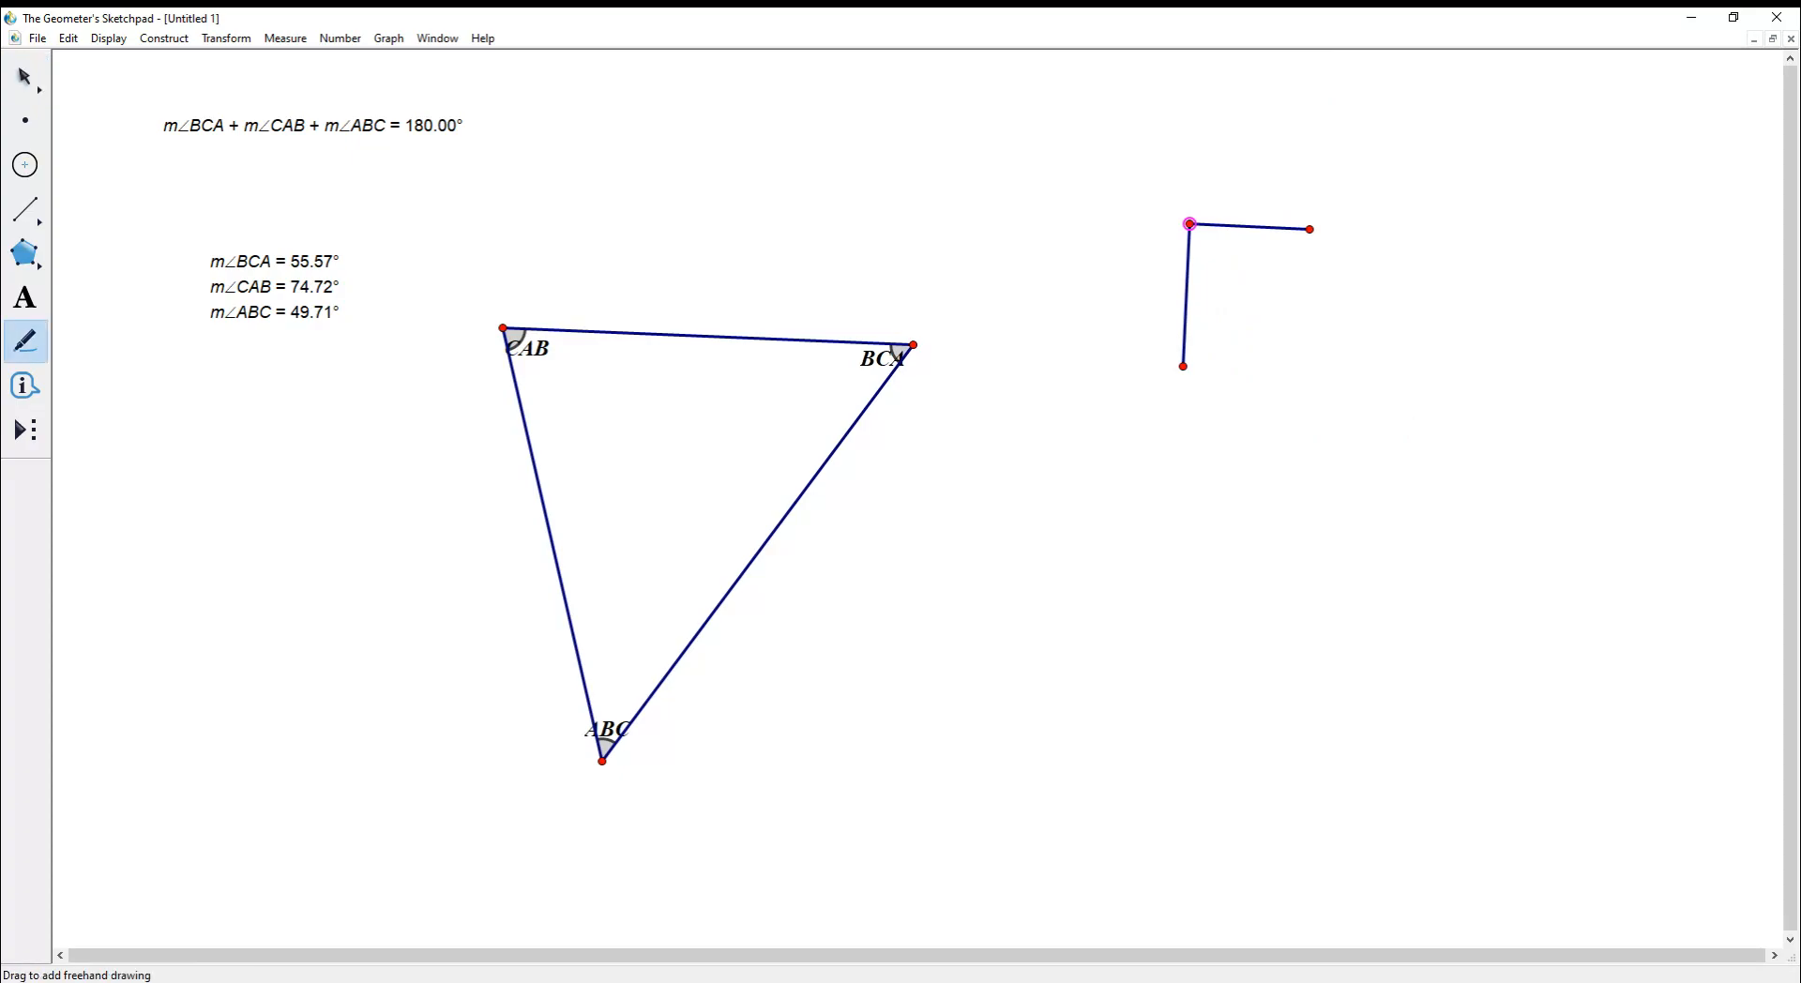
pyautogui.click(1196, 233)
pyautogui.press('Escape')
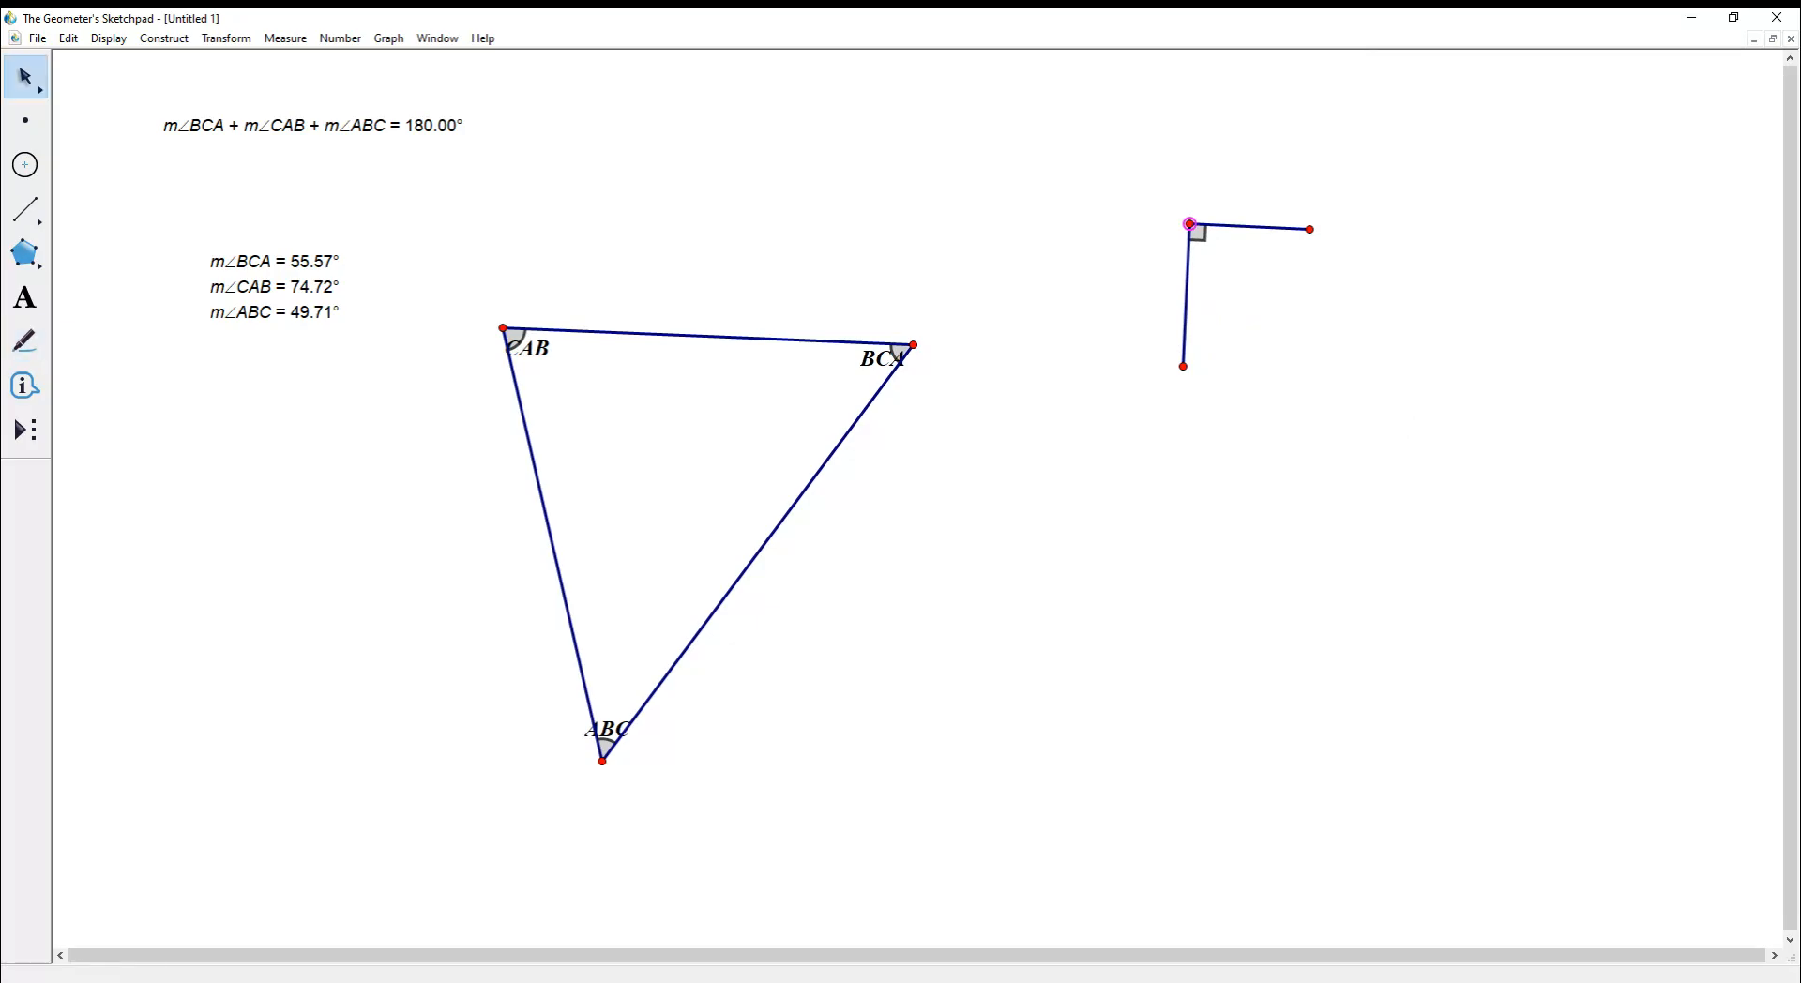
pyautogui.moveTo(1183, 366); pyautogui.dragTo(1033, 444)
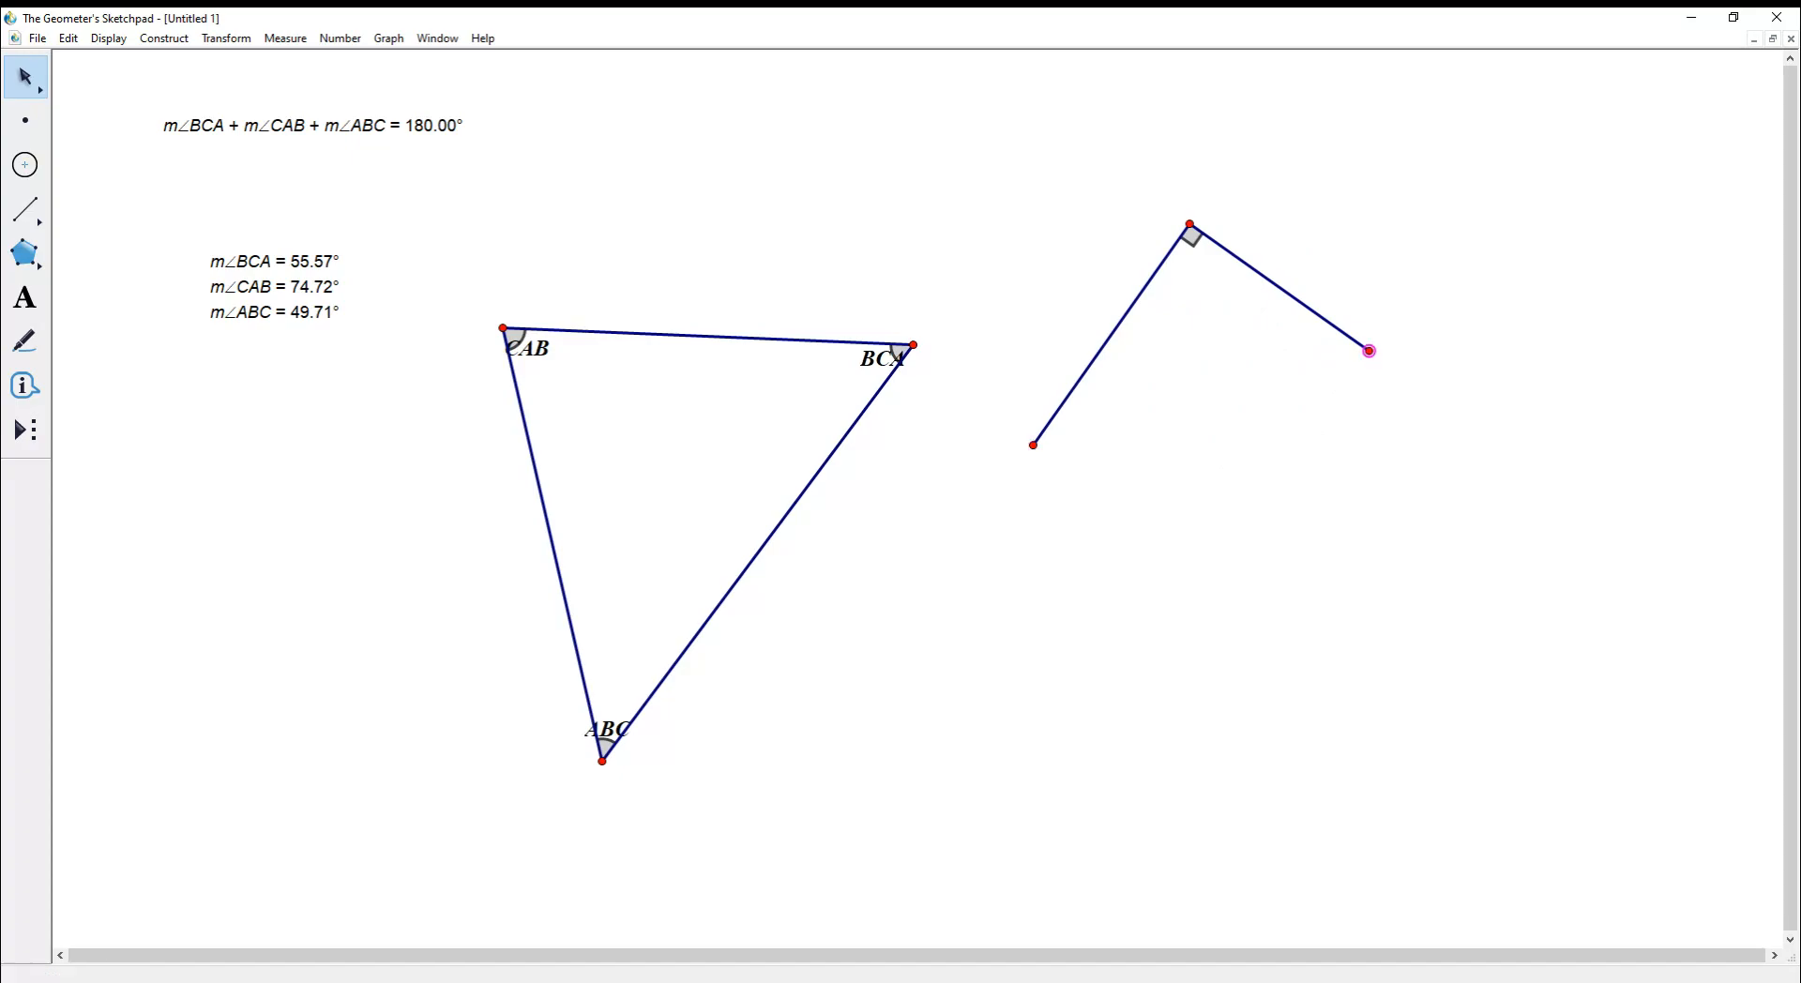
pyautogui.moveTo(1374, 356)
pyautogui.mouseDown()
pyautogui.moveTo(1306, 305)
pyautogui.moveTo(1426, 394)
pyautogui.moveTo(1397, 371)
pyautogui.mouseUp()
# - Draw a third segment from the right-angle vertex, mark one angle, and move its free end right
pyautogui.click(26, 208)
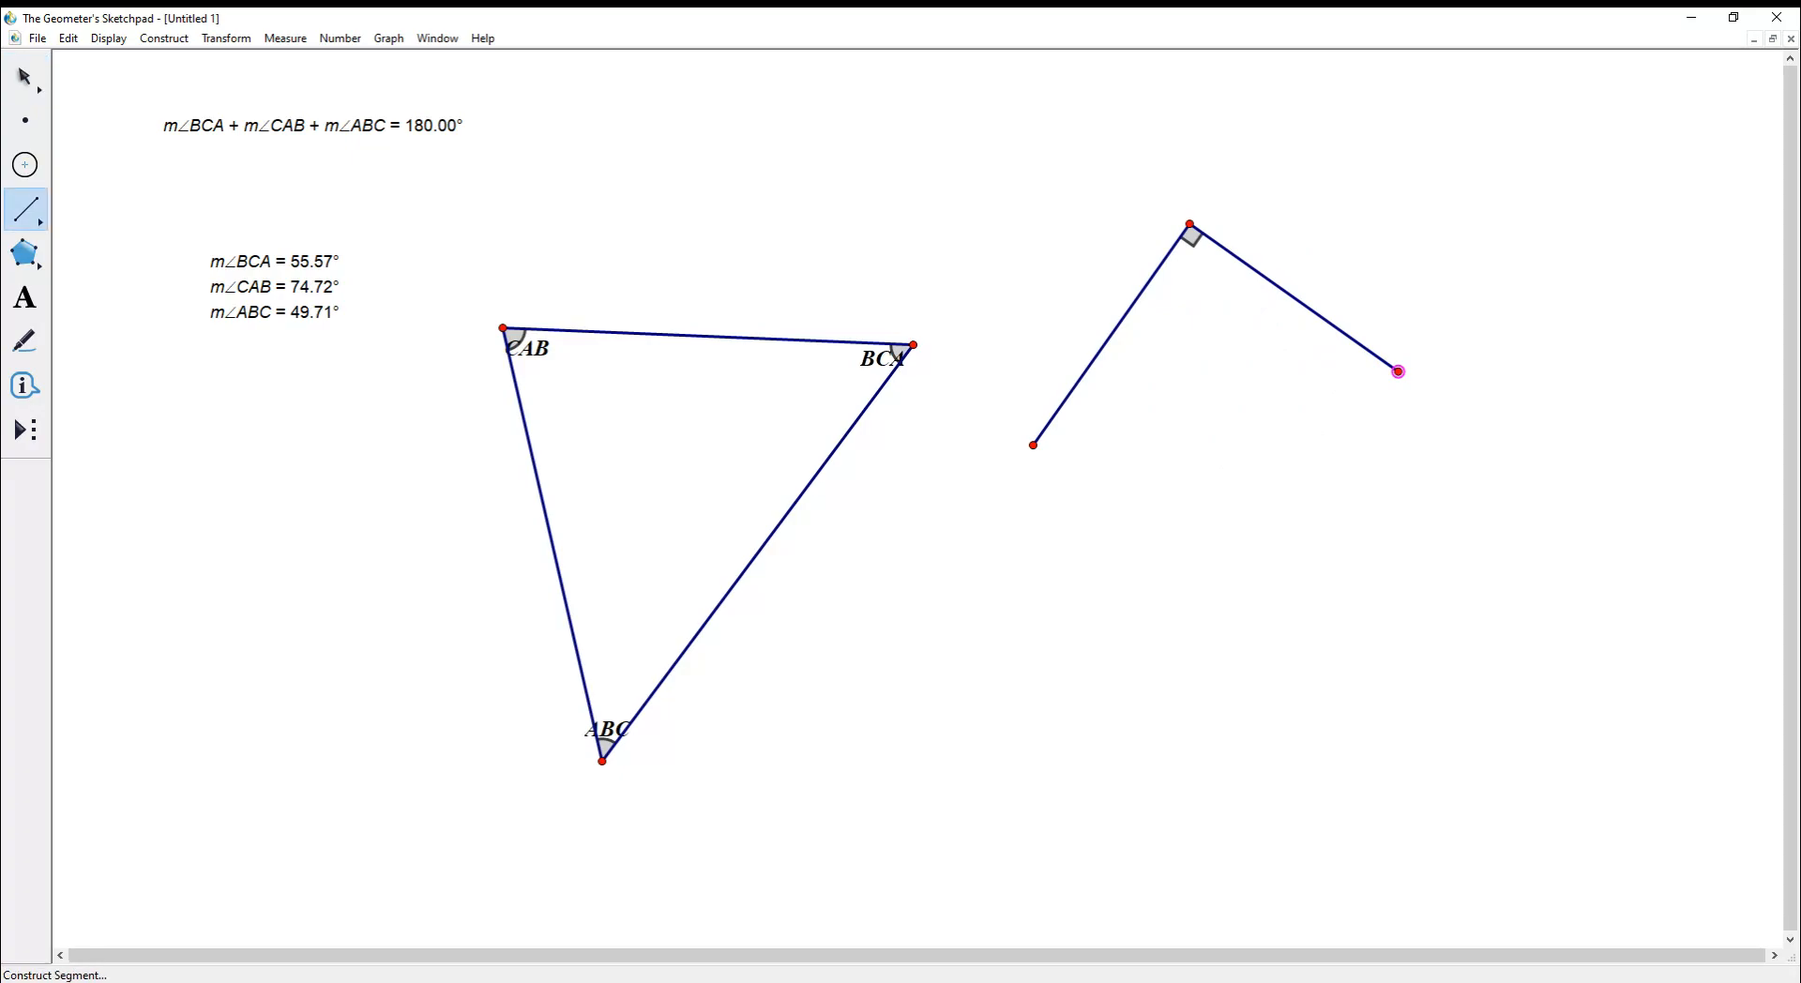
pyautogui.moveTo(1189, 225); pyautogui.dragTo(1149, 408)
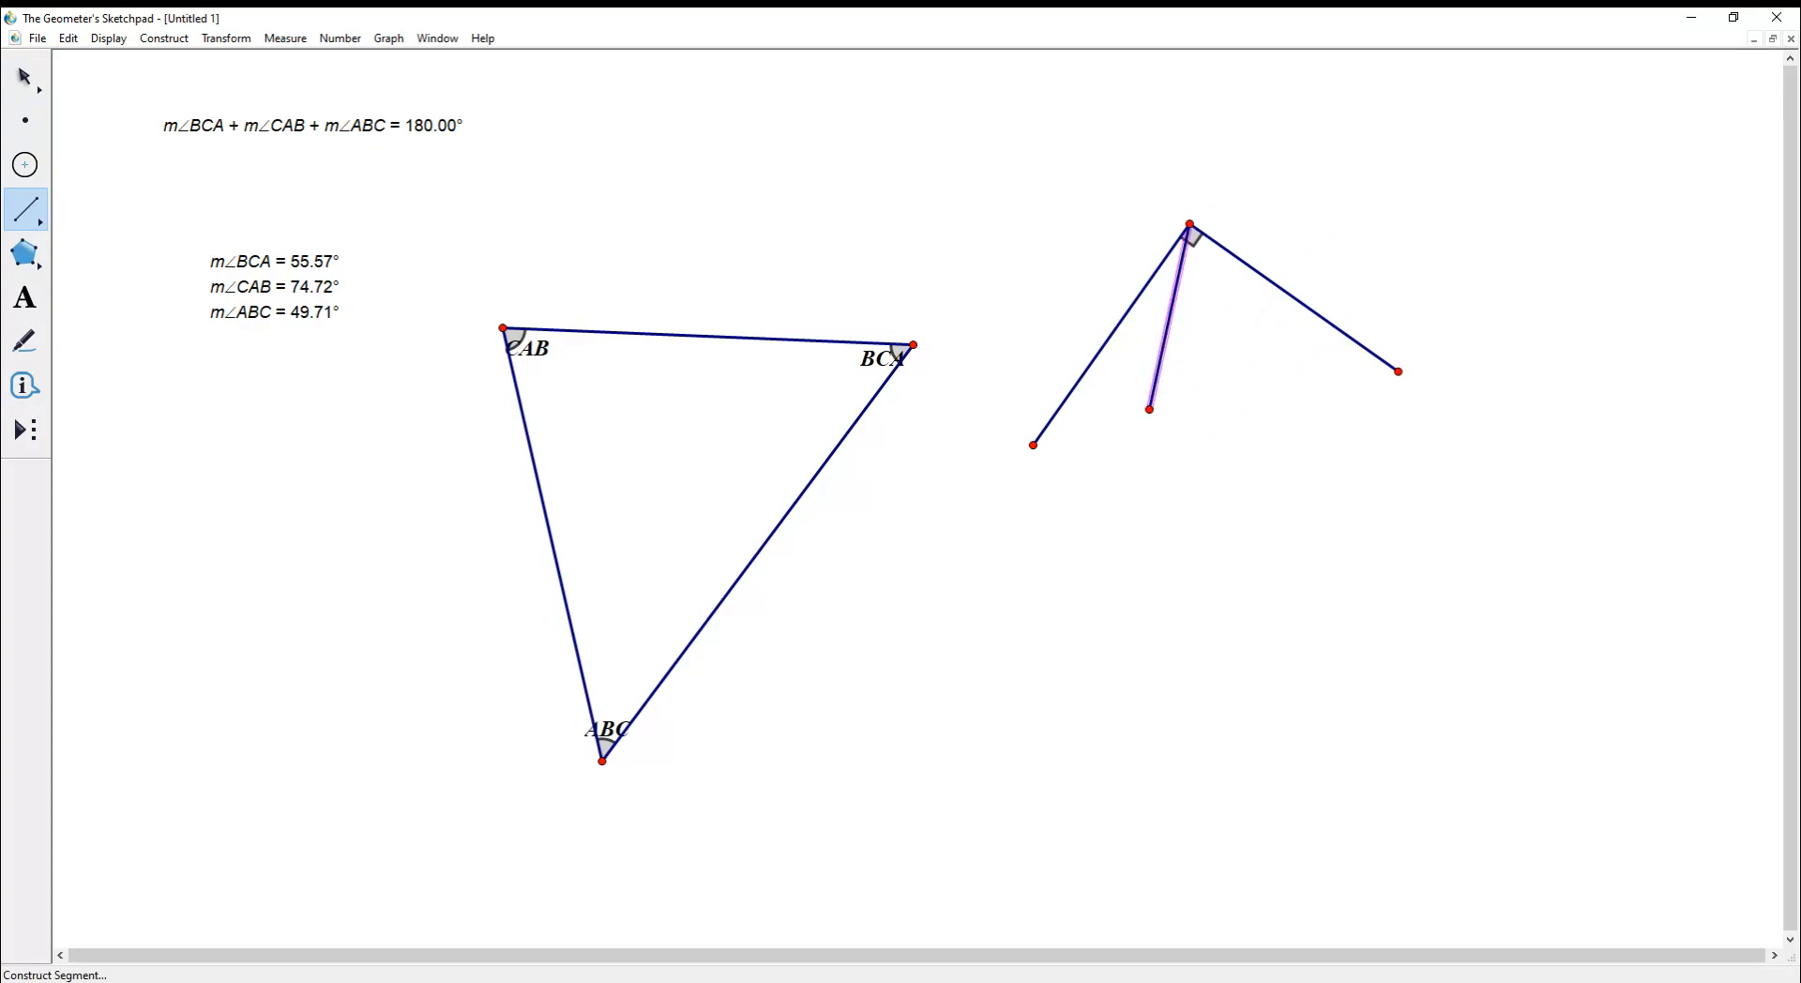
pyautogui.click(26, 340)
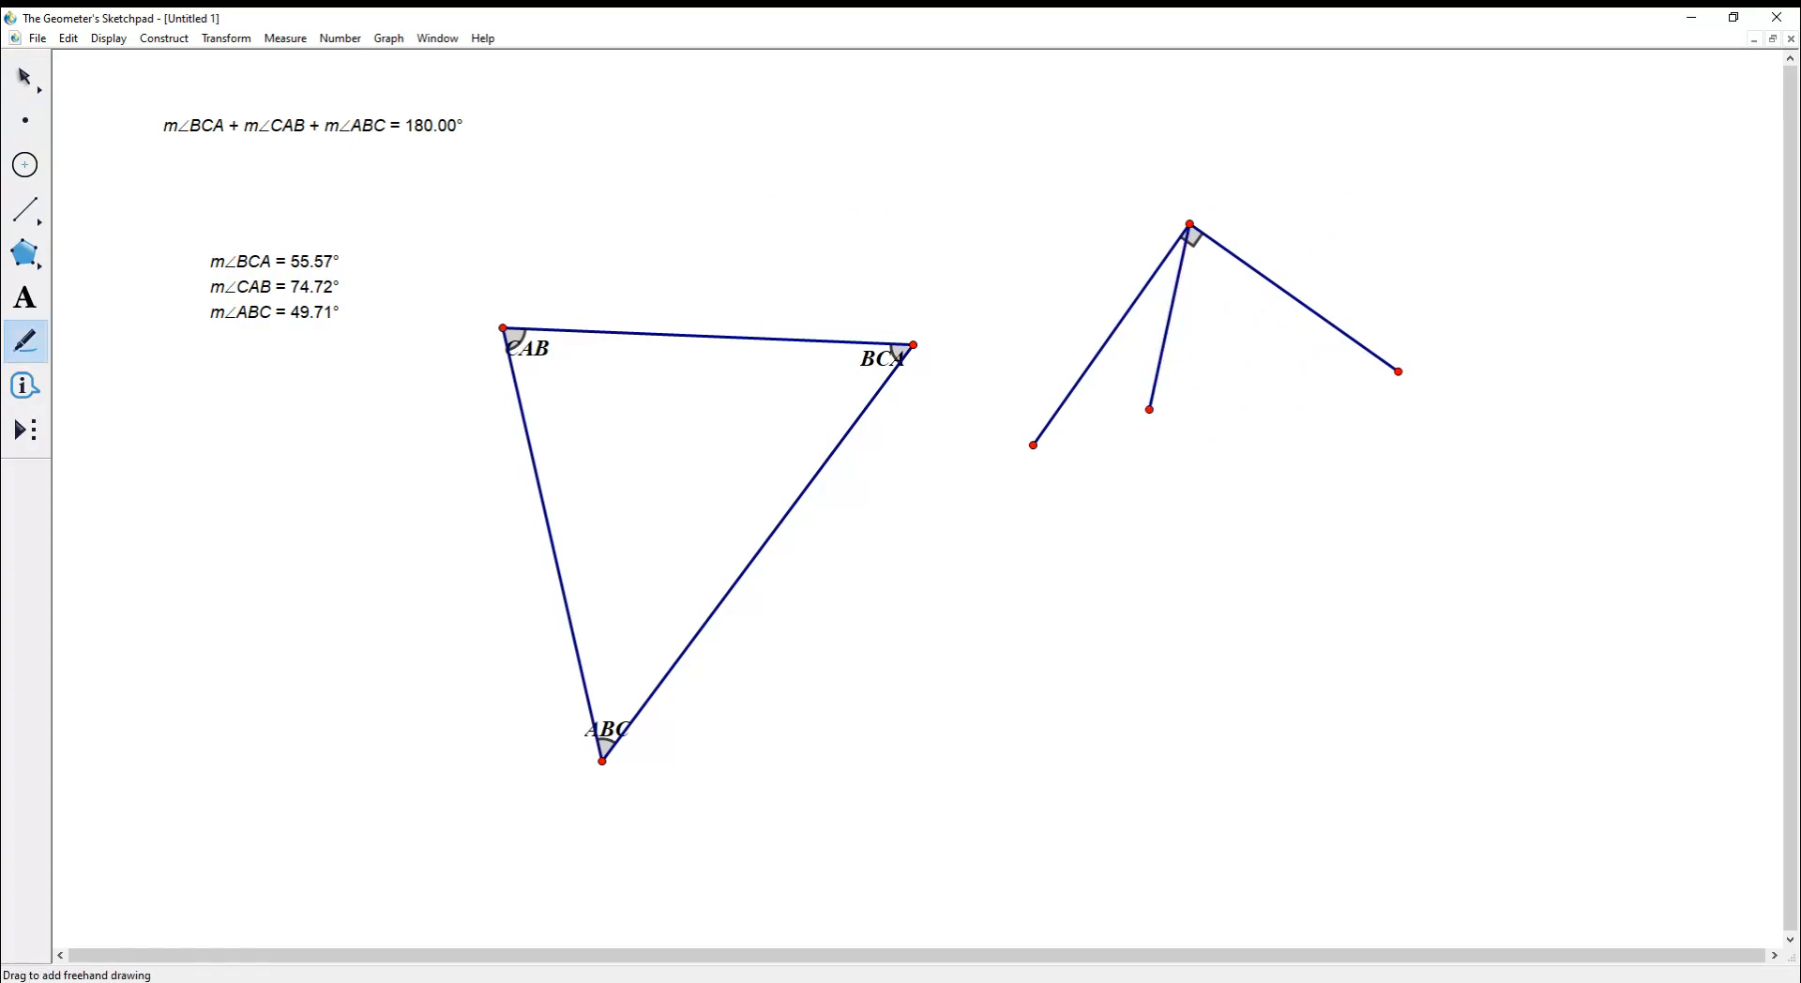
pyautogui.moveTo(1189, 225); pyautogui.dragTo(1199, 248)
pyautogui.press('Escape')
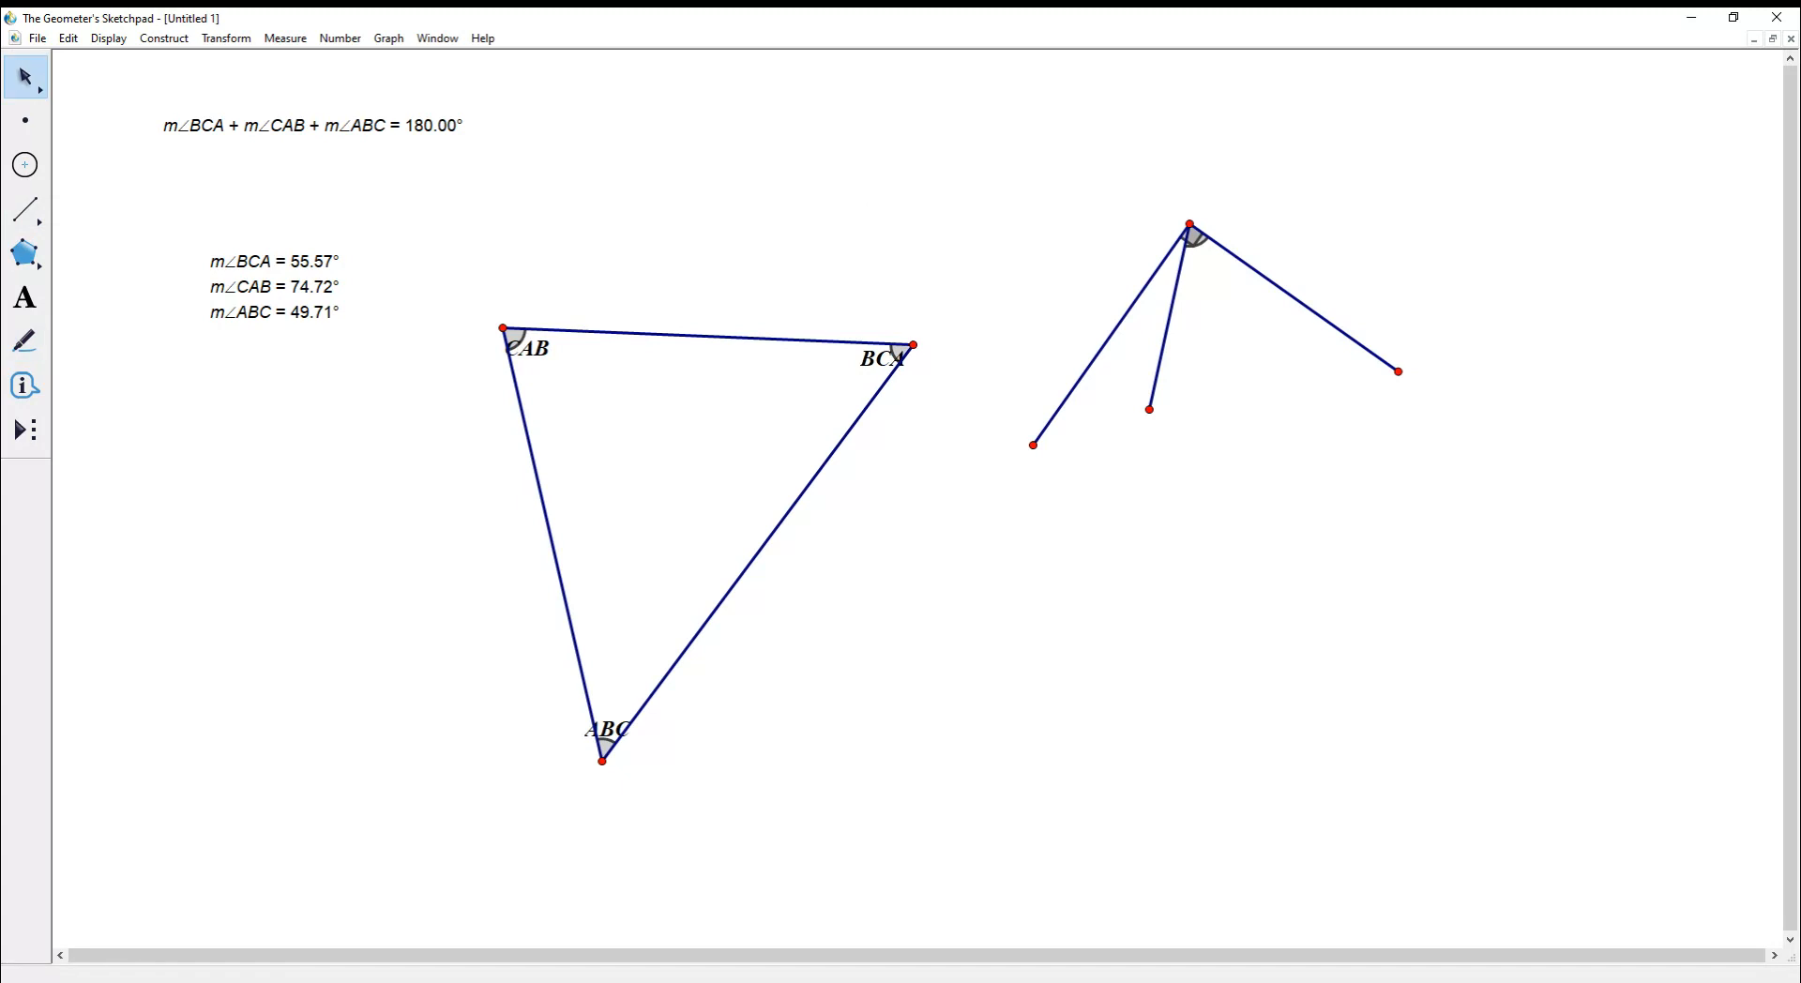
pyautogui.moveTo(1148, 409); pyautogui.dragTo(1271, 411)
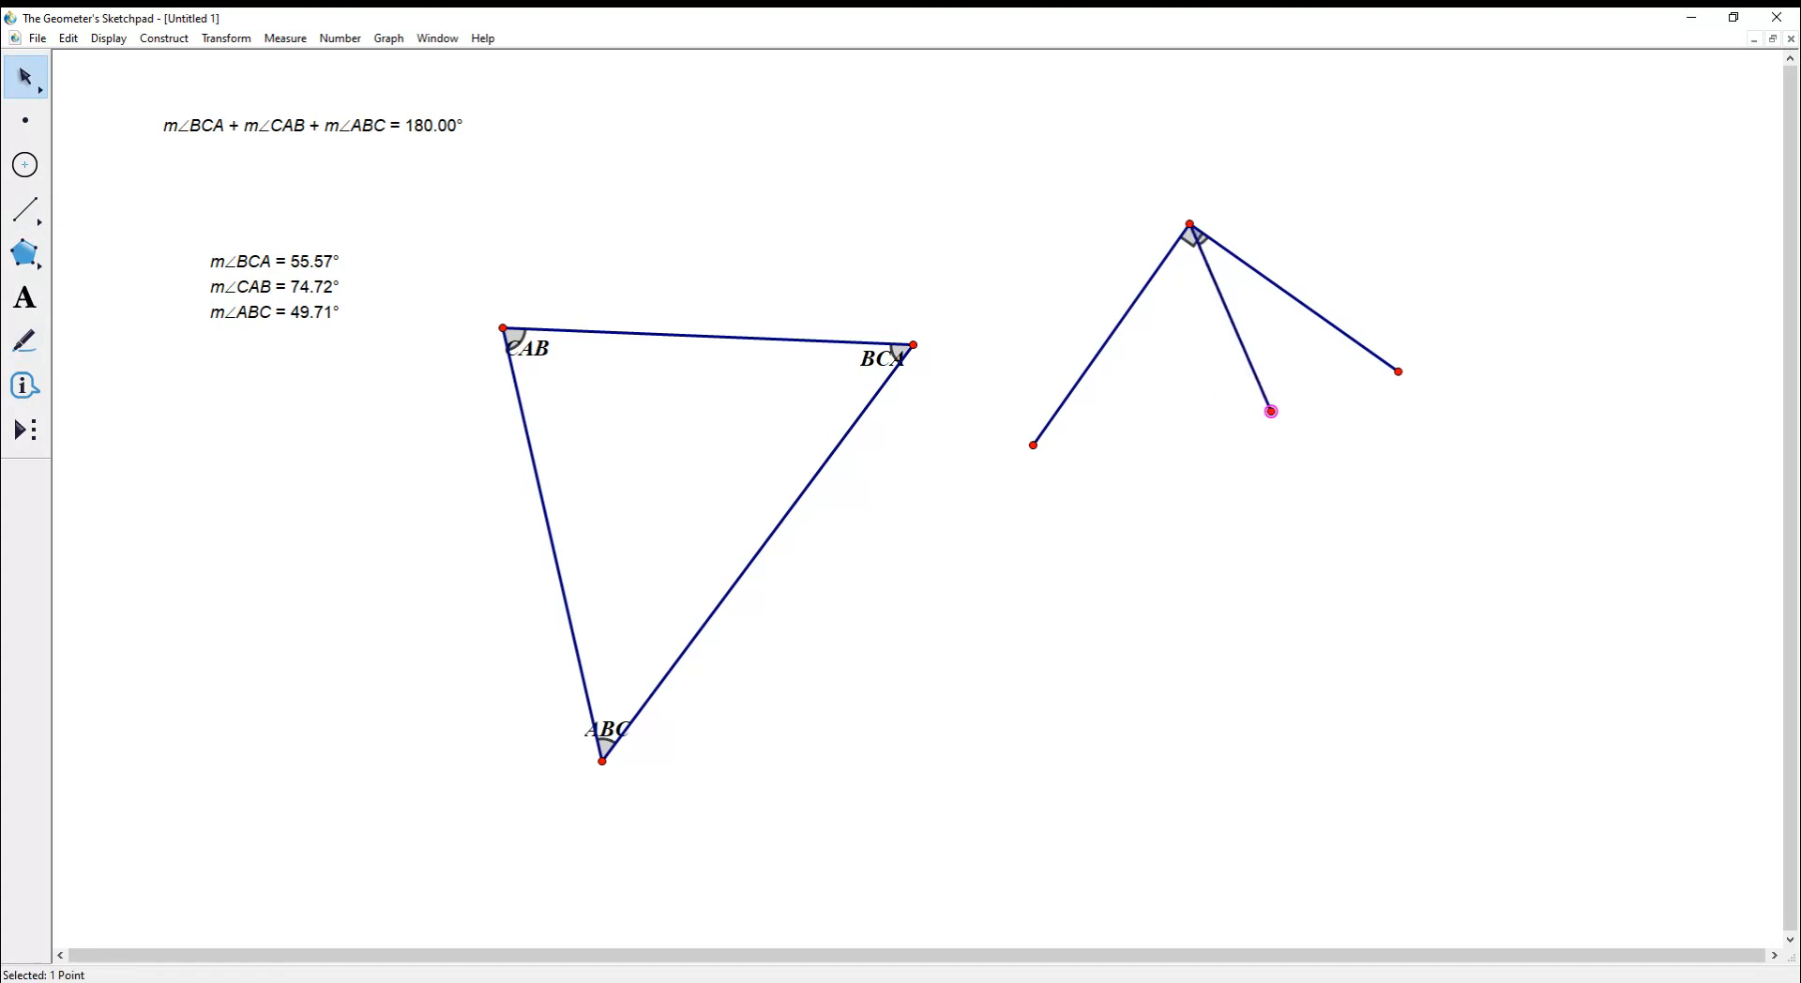
# - Mark the second angle at the top vertex and select its marker
pyautogui.click(25, 341)
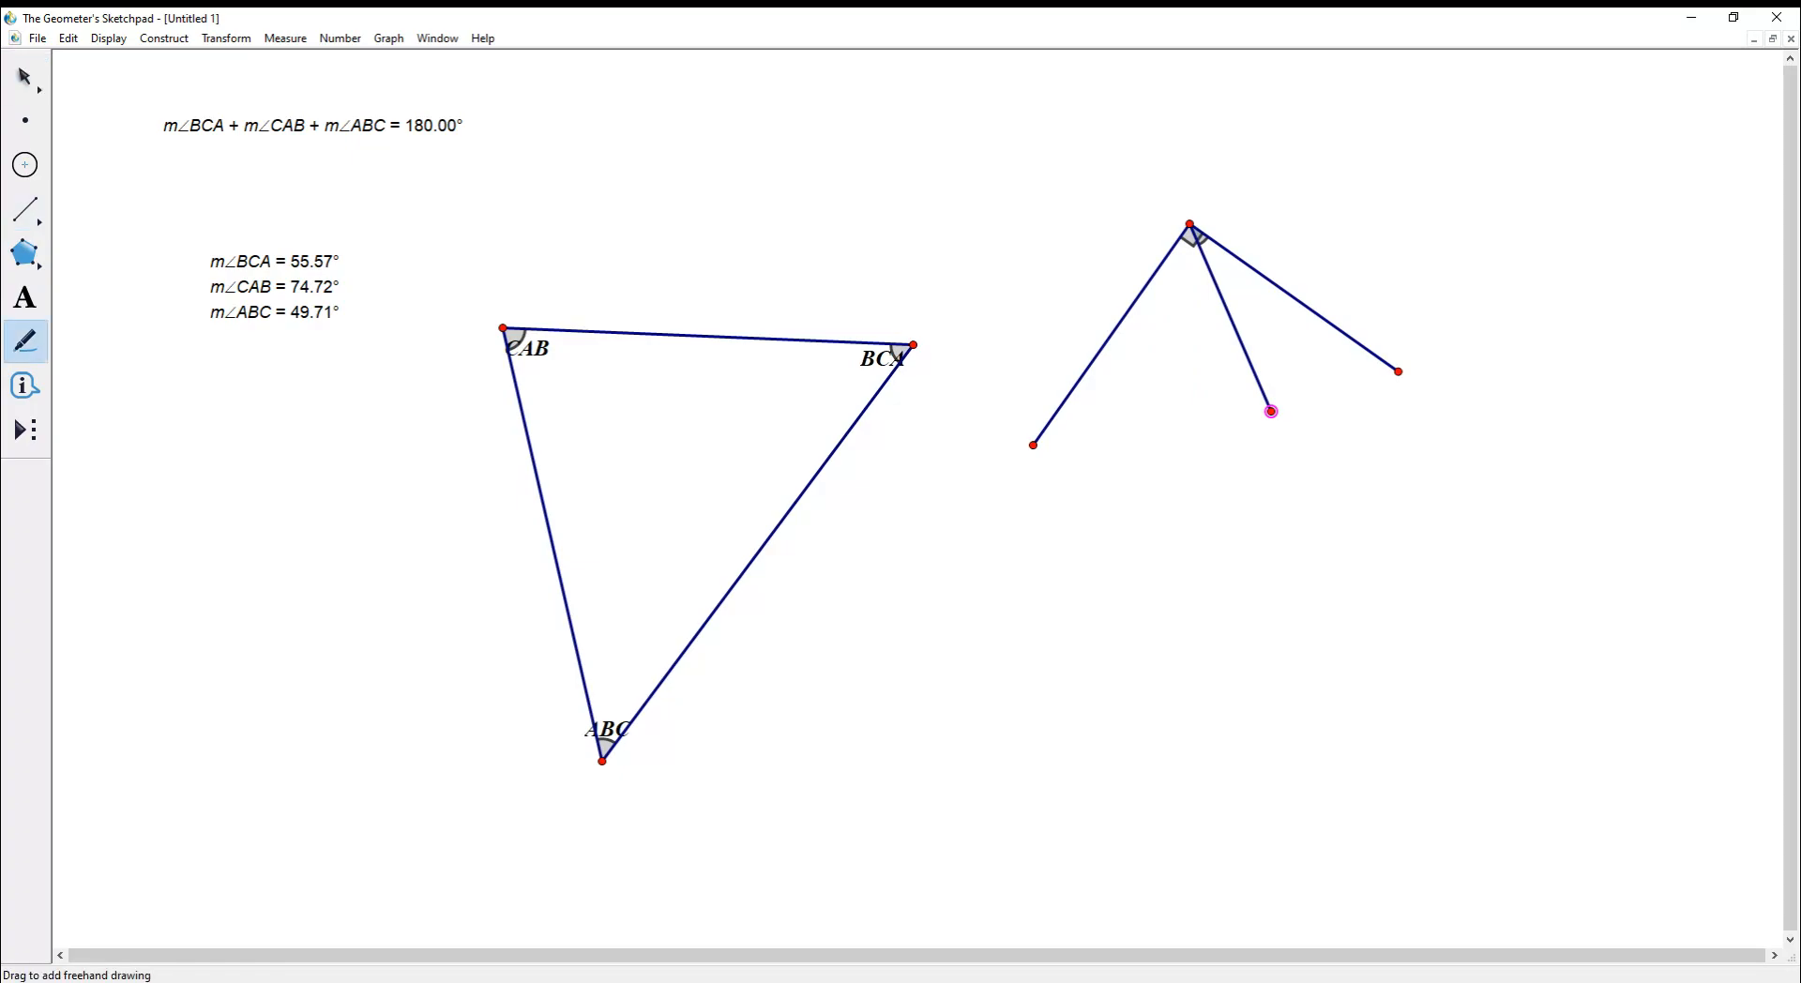
pyautogui.moveTo(1189, 225); pyautogui.dragTo(1187, 249)
pyautogui.click(25, 77)
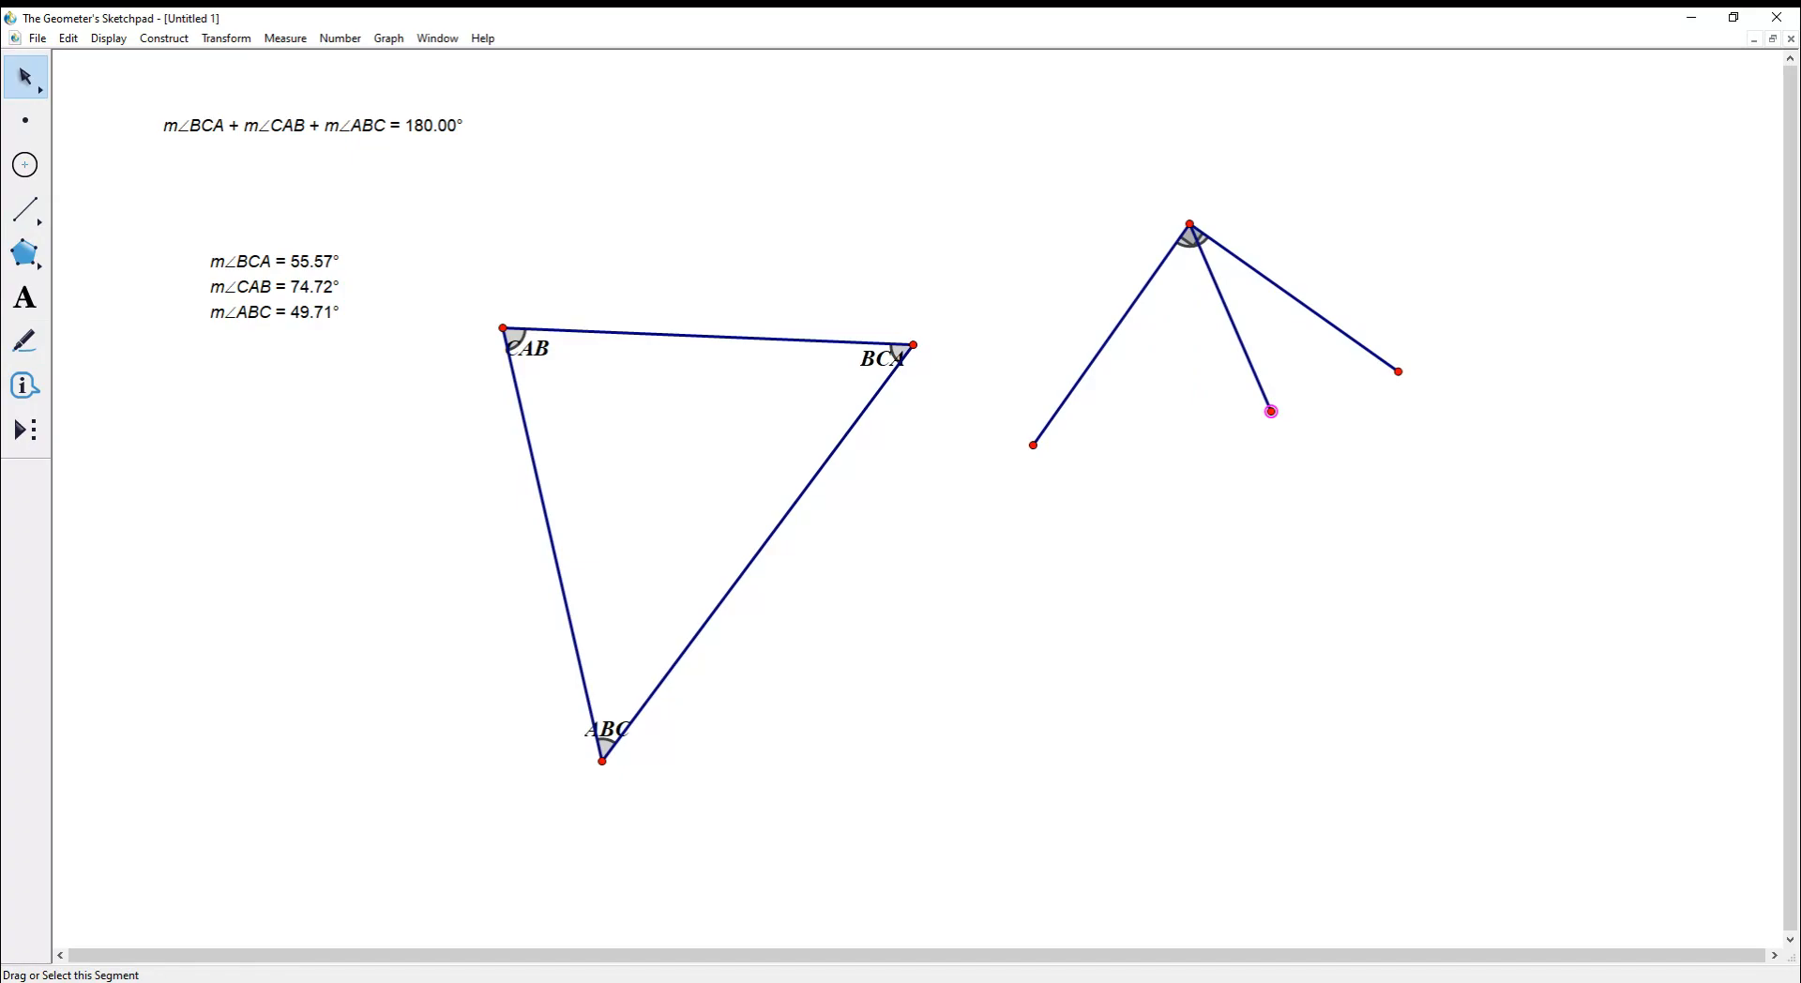
pyautogui.rightClick(1179, 239)
pyautogui.click(1214, 249)
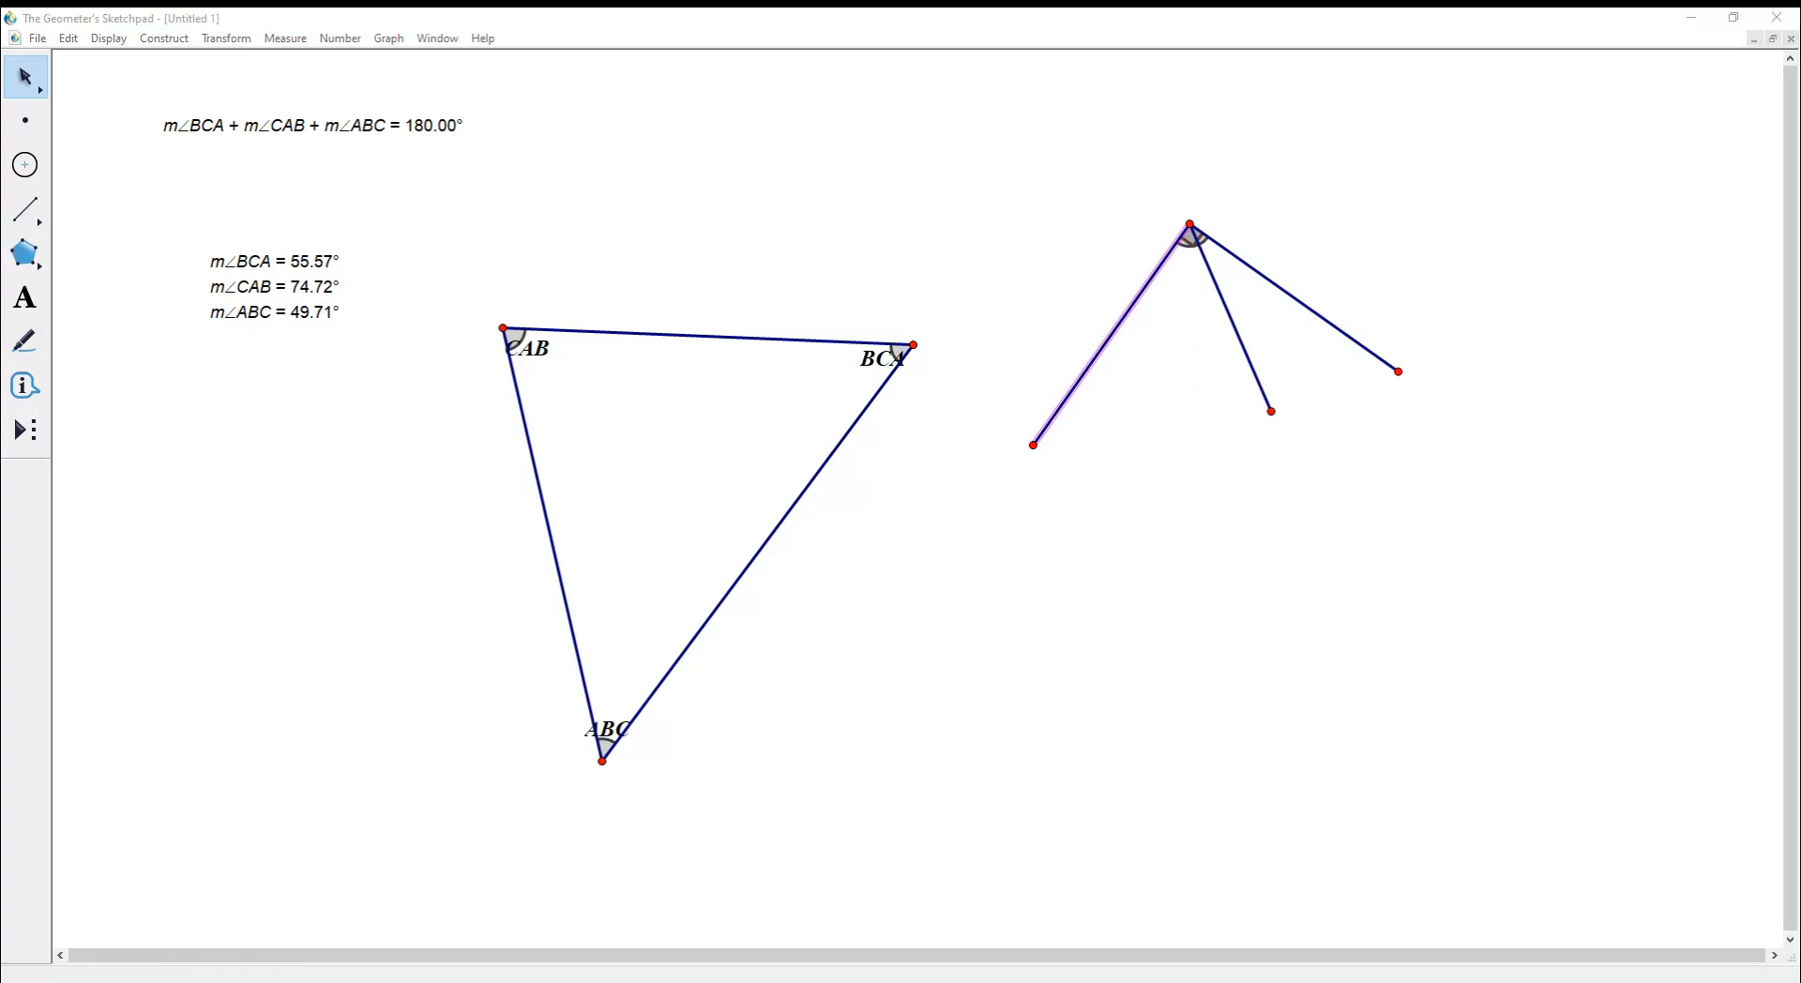
pyautogui.press('Escape')
pyautogui.press('Escape')
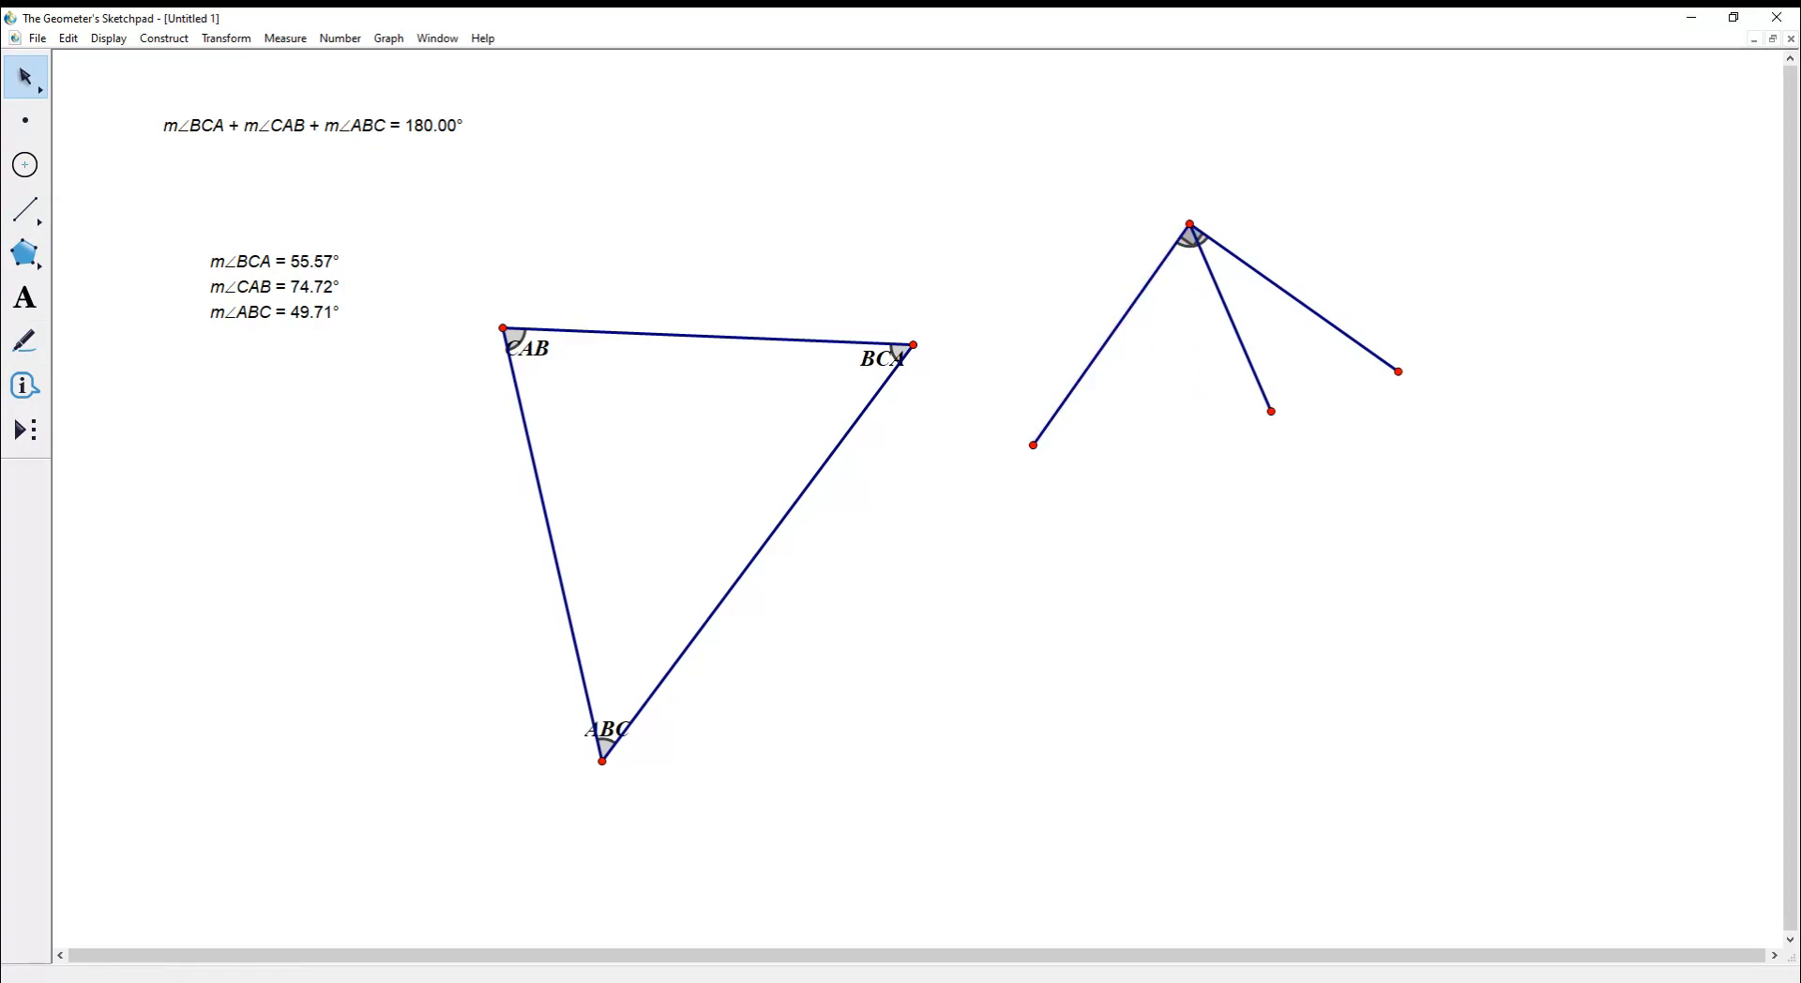
pyautogui.click(1189, 241)
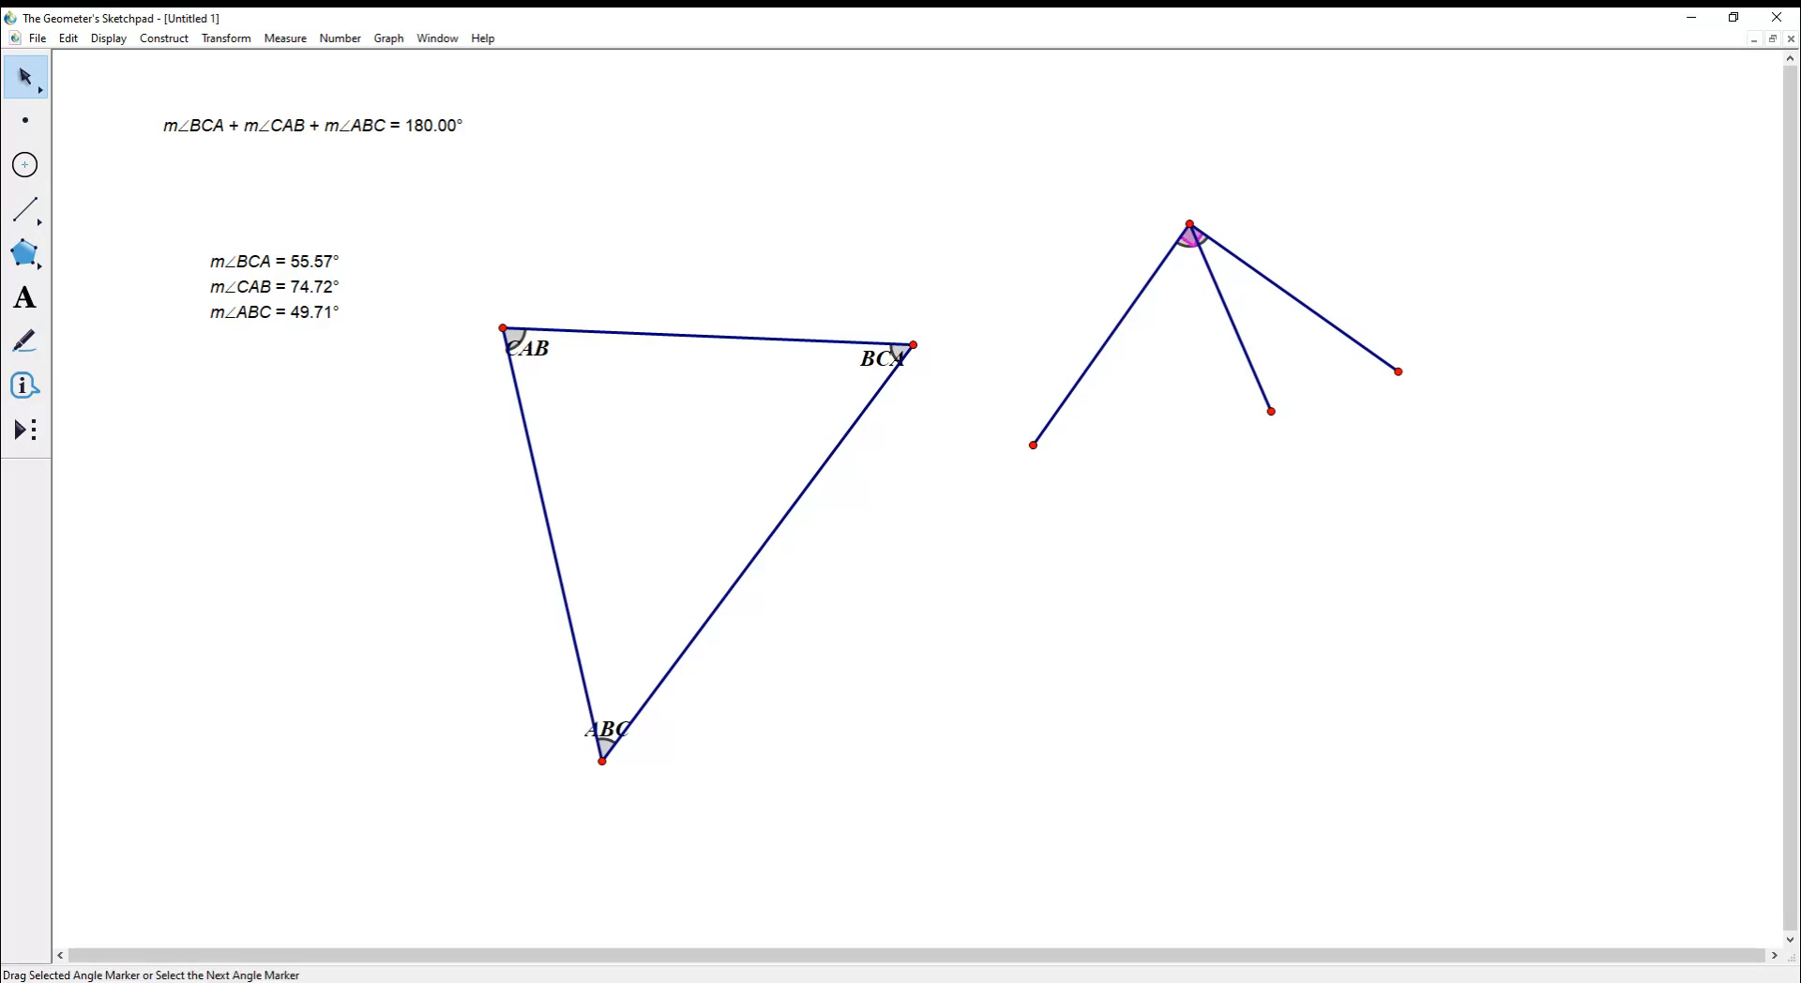
pyautogui.press('Escape')
# - Drag the endpoints to reshape the three-segment figure
pyautogui.scroll(3, 783, 453)
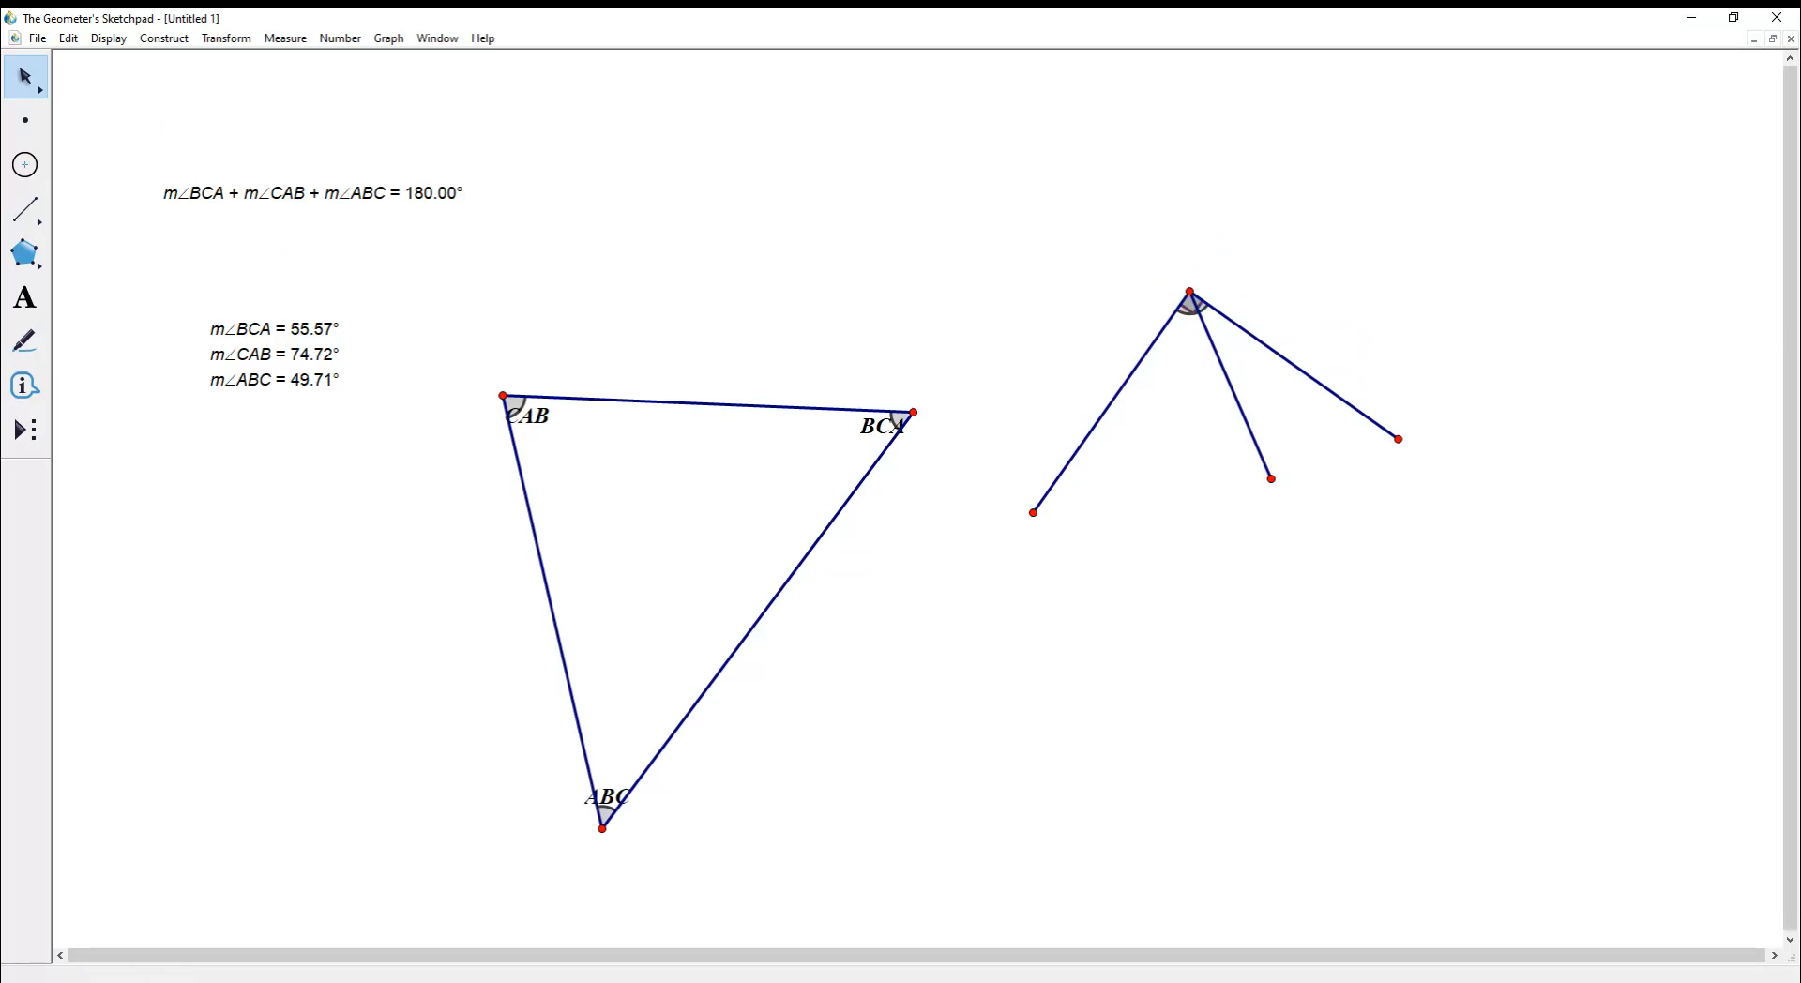
pyautogui.moveTo(1398, 439); pyautogui.dragTo(1436, 466)
pyautogui.moveTo(1270, 478); pyautogui.dragTo(1115, 488)
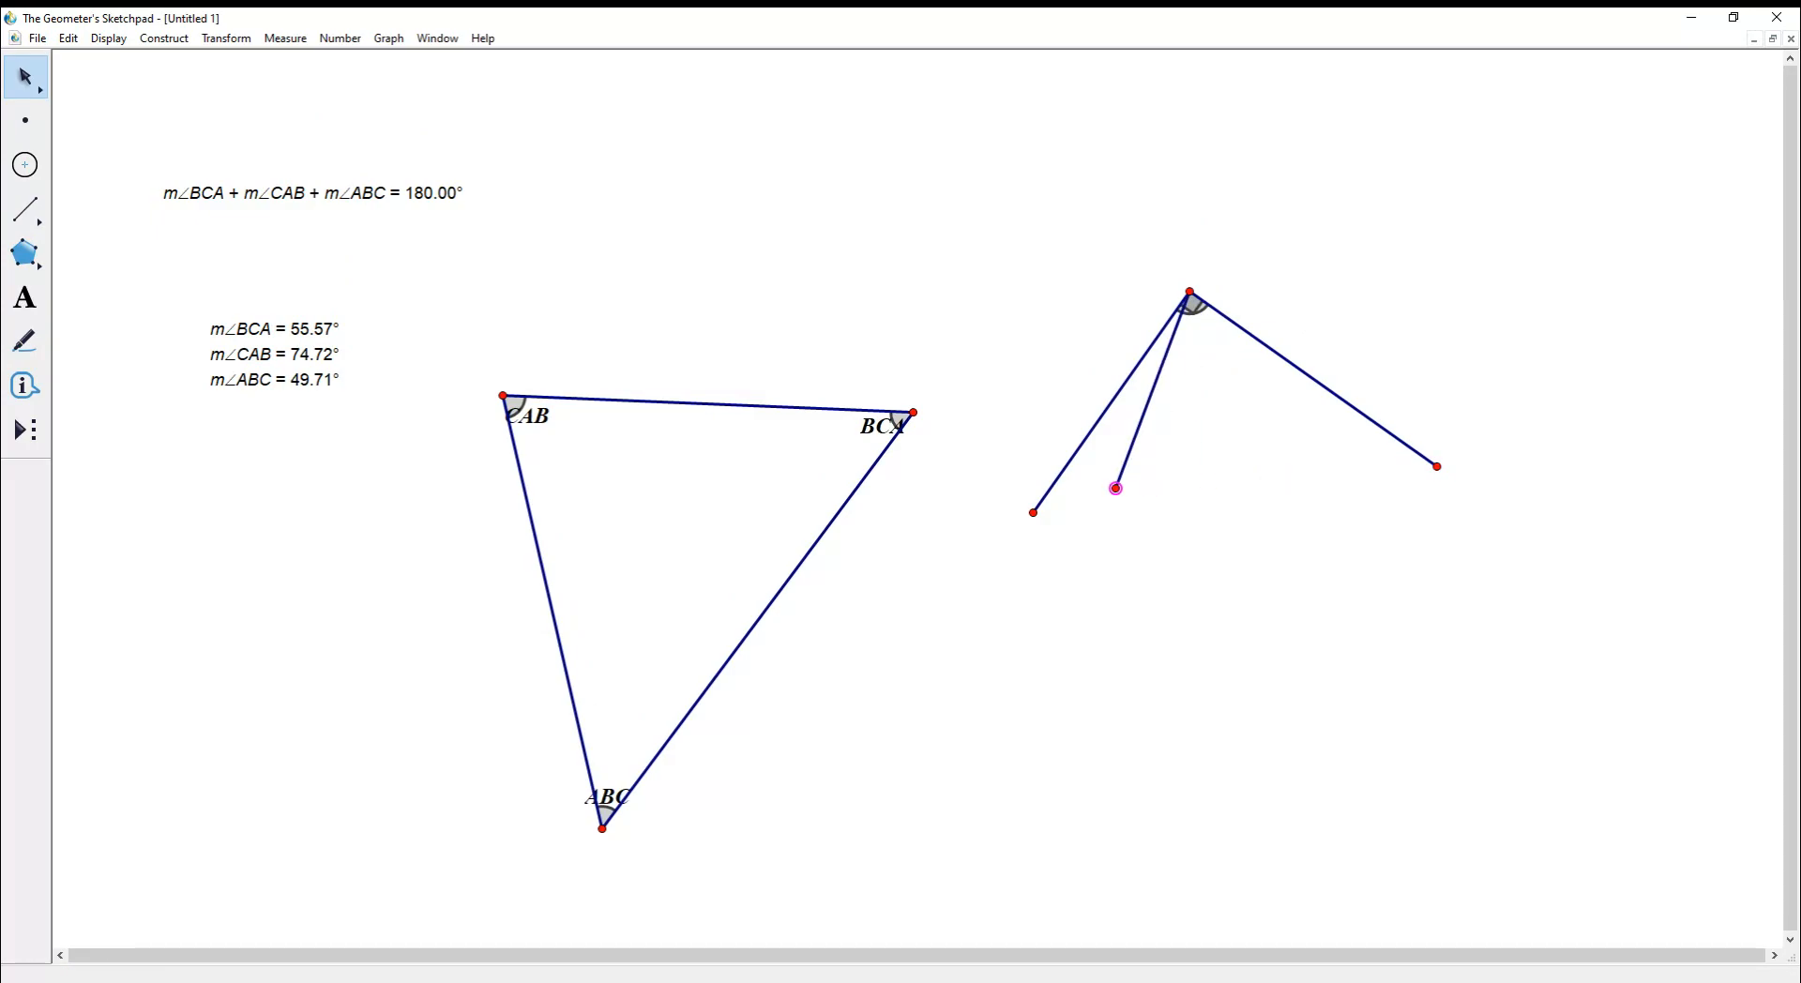
pyautogui.click(1192, 304)
pyautogui.moveTo(1115, 487); pyautogui.dragTo(1259, 447)
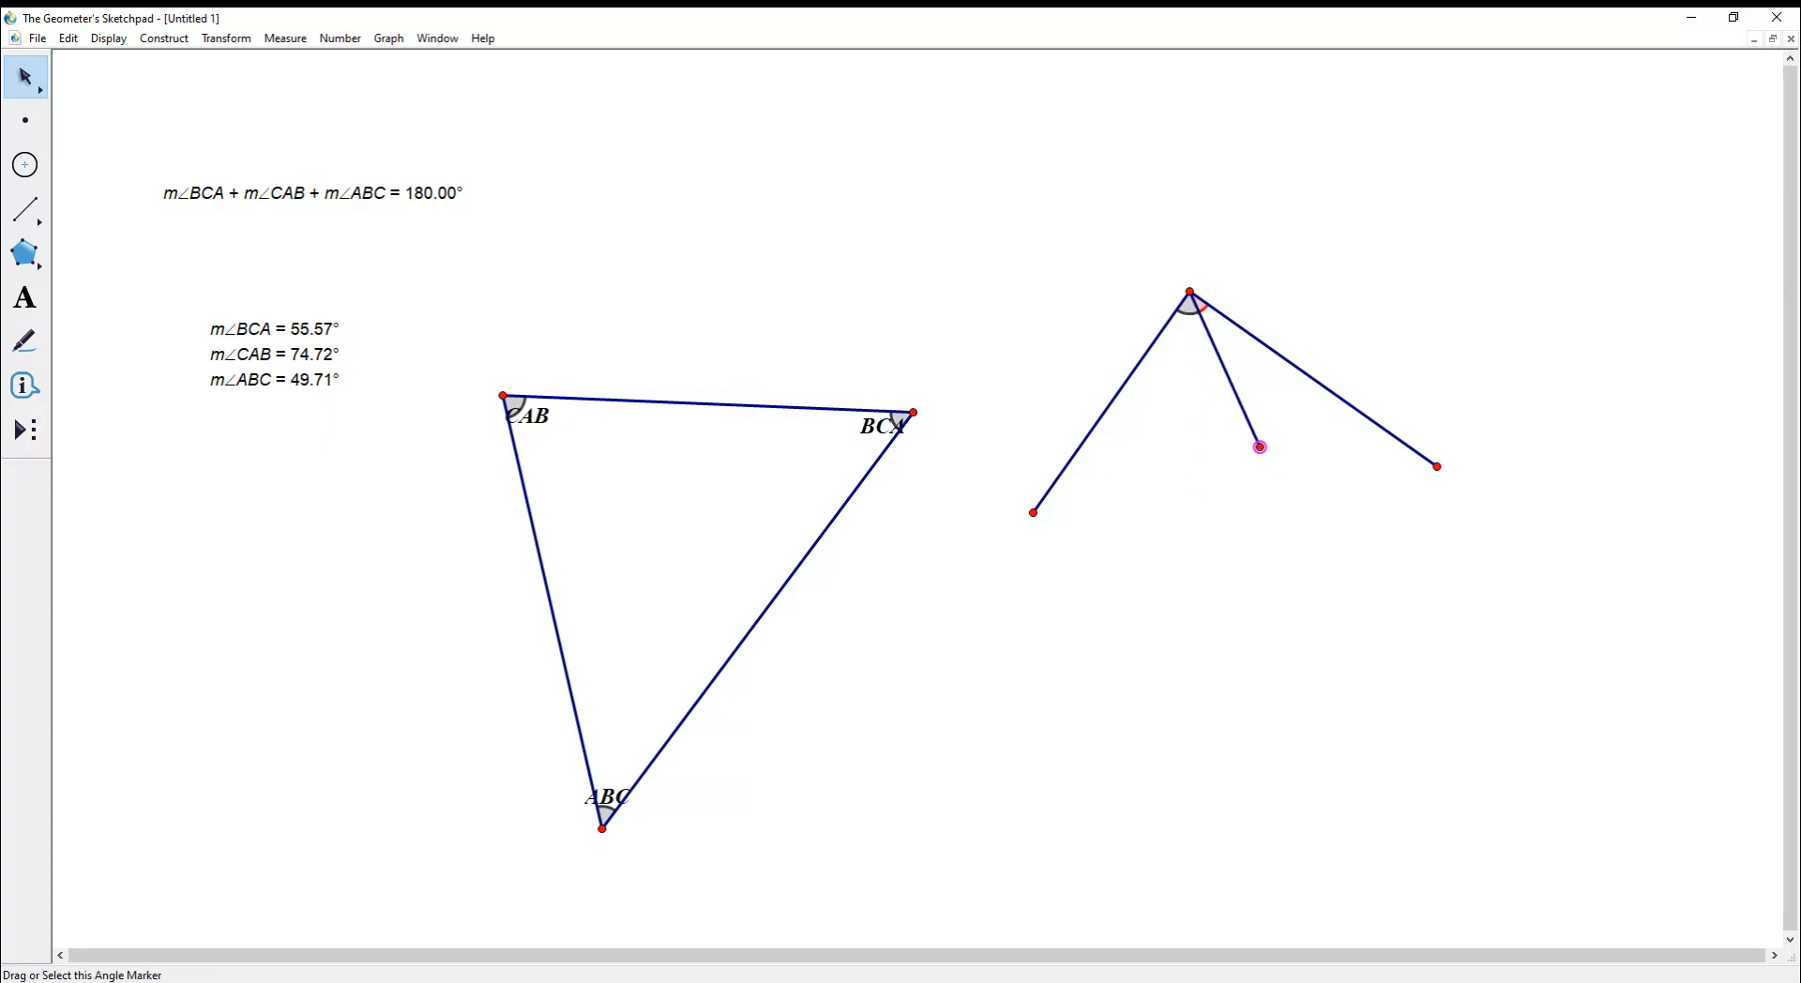
# - Colour the angle marker at the apex green
pyautogui.click(1193, 304)
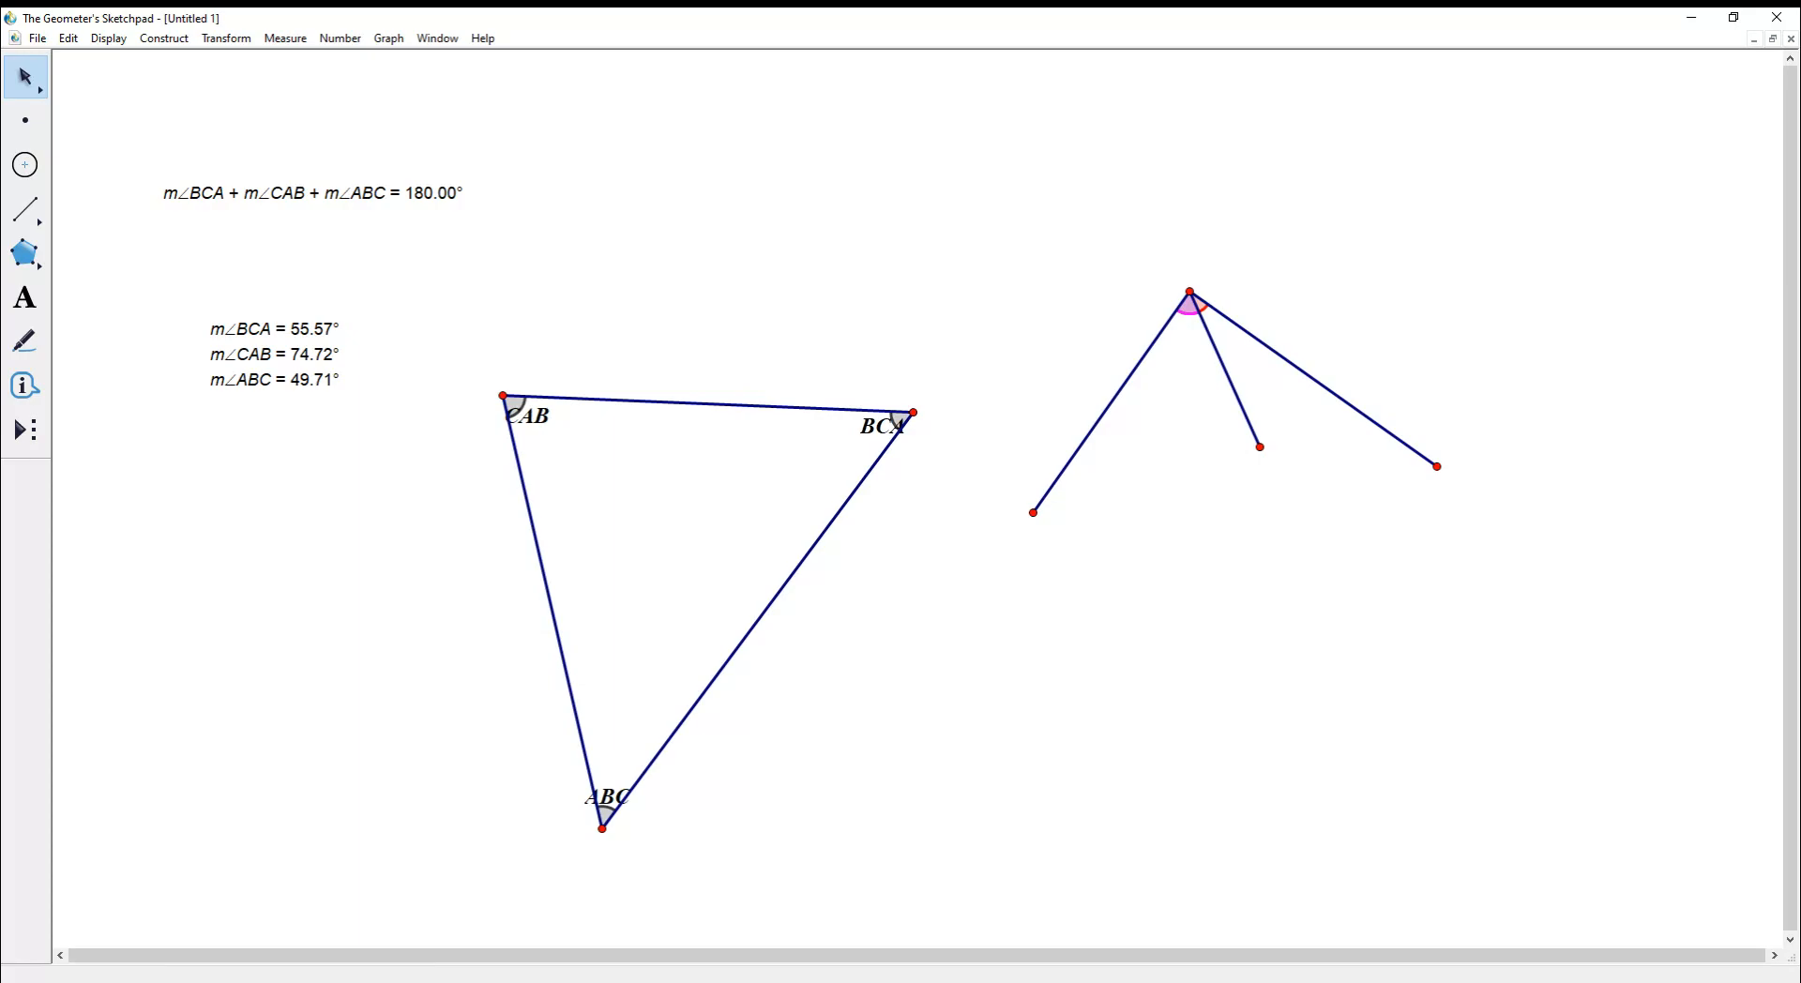
pyautogui.click(1360, 469)
pyautogui.click(1266, 394)
pyautogui.click(1189, 290)
pyautogui.click(25, 341)
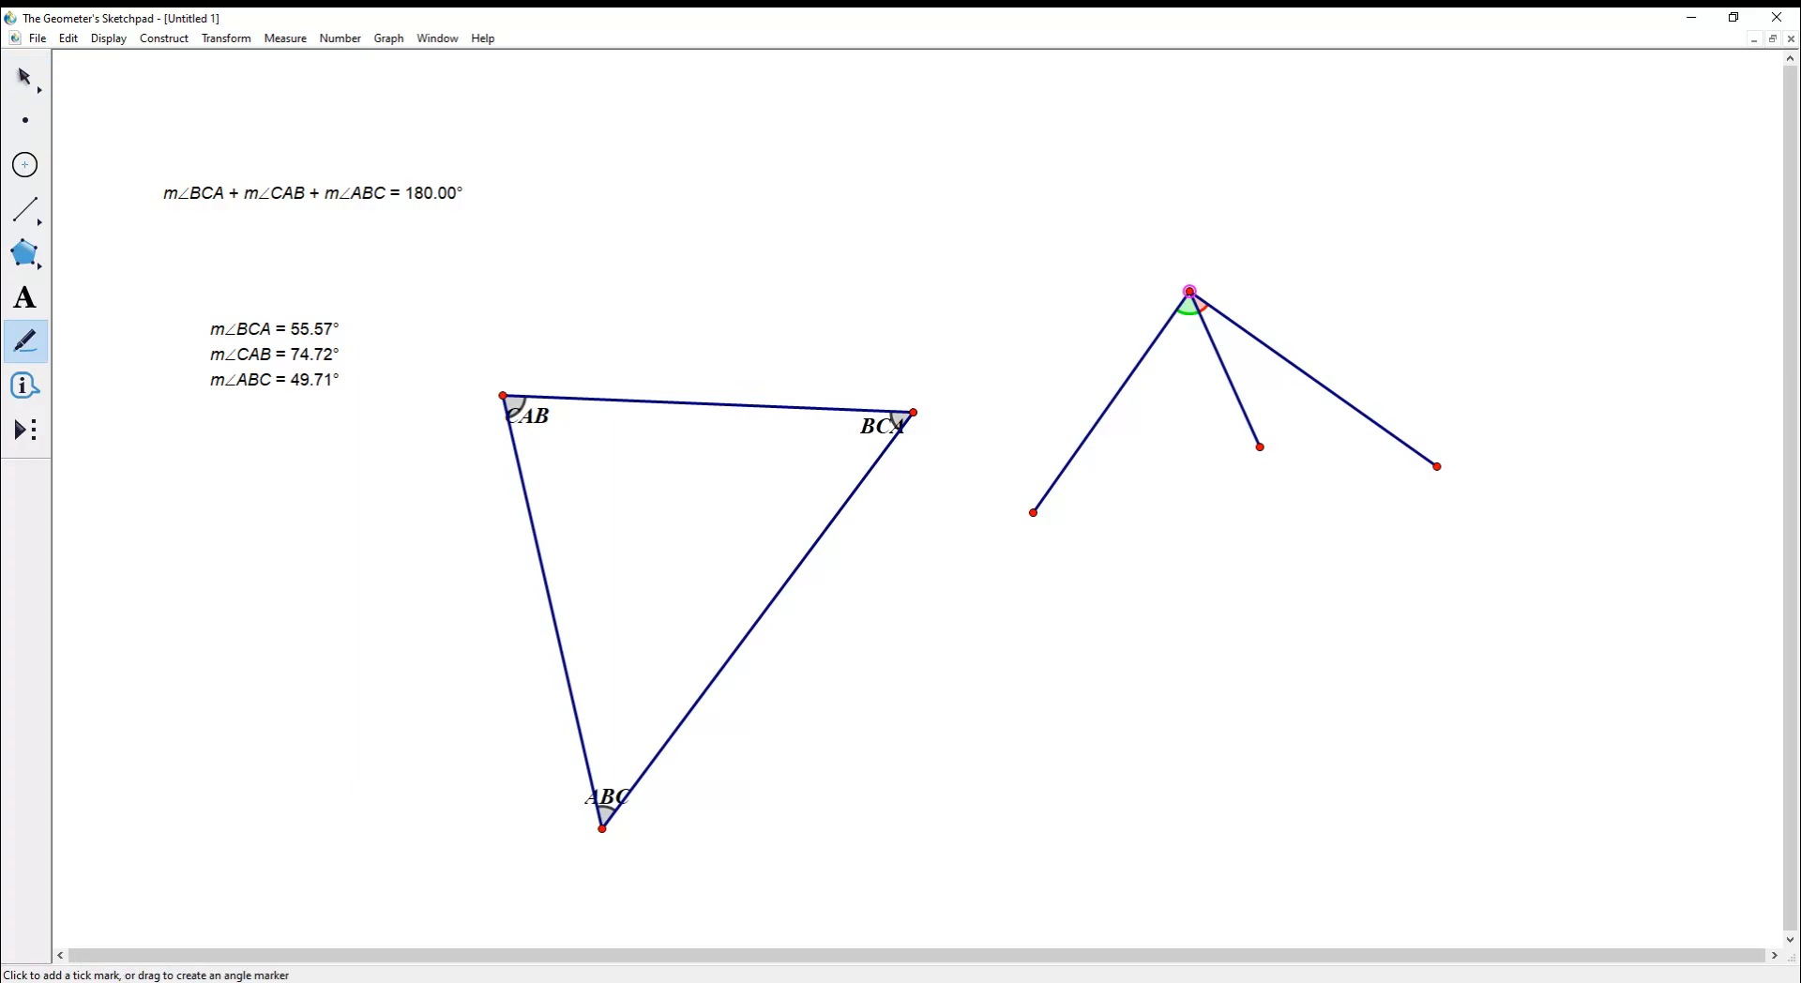
pyautogui.press('Escape')
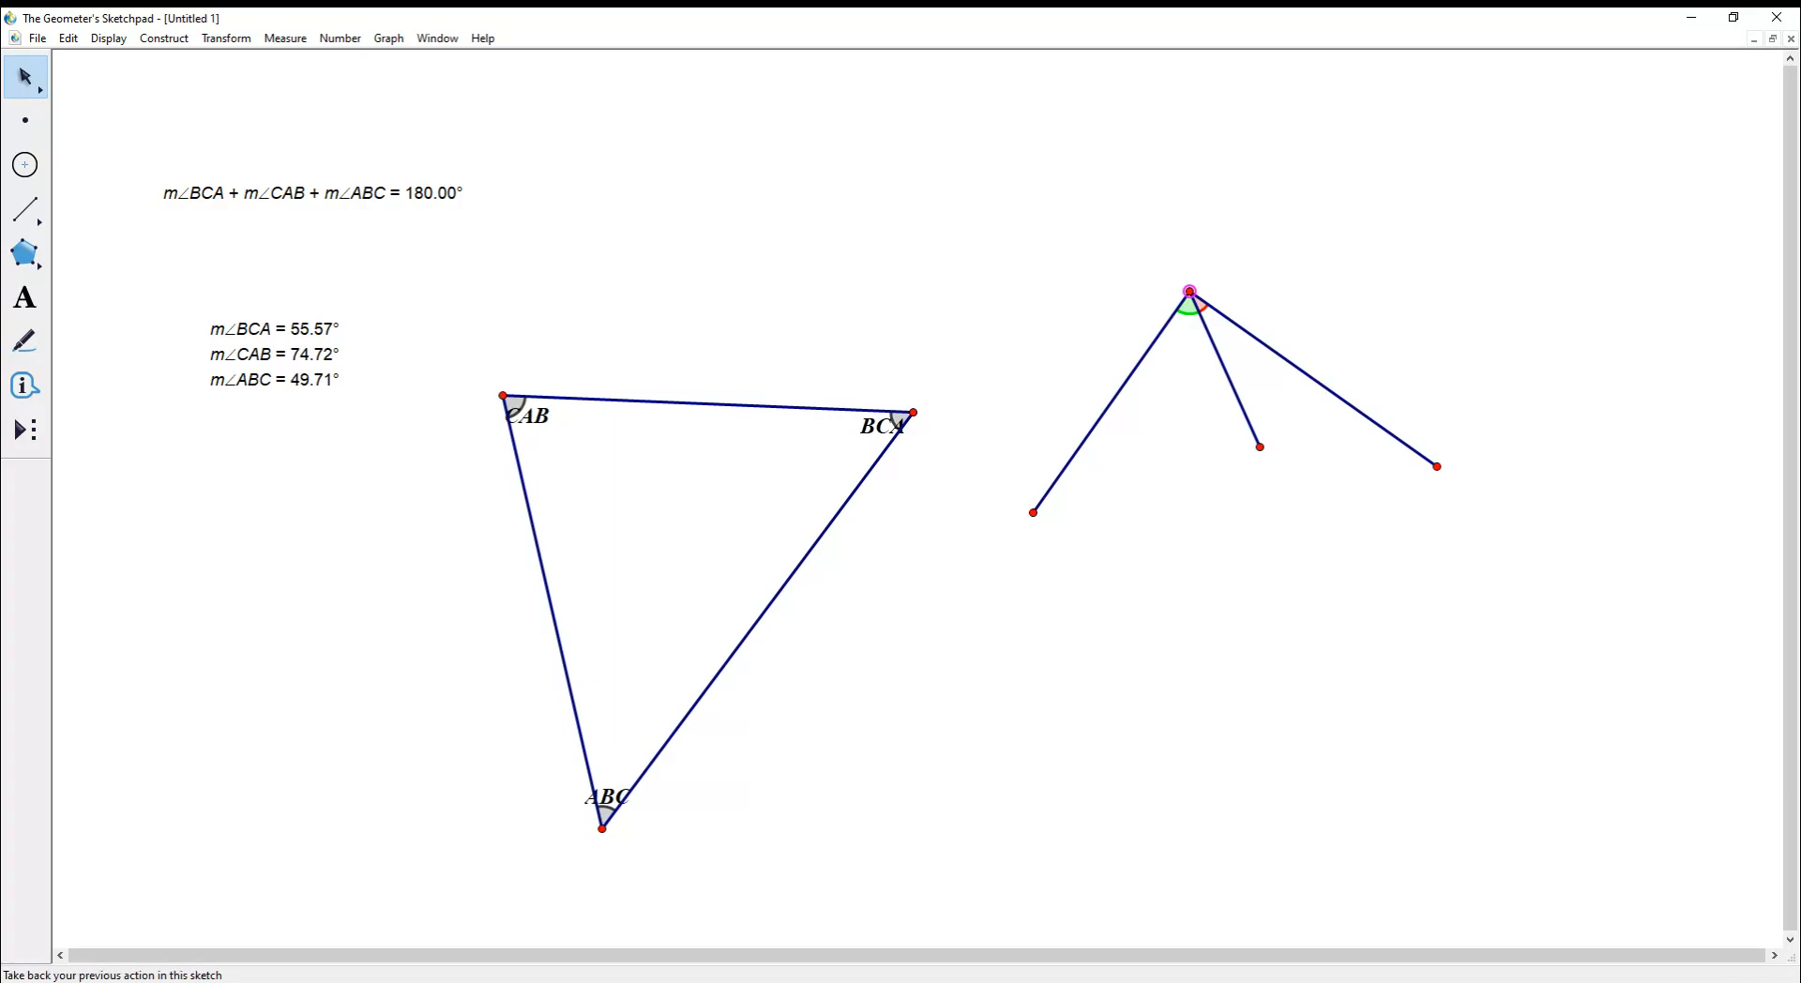
# - Show all hidden objects to restore the apex angle marker, then re-hide the dashed perpendicular line
pyautogui.click(151, 171)
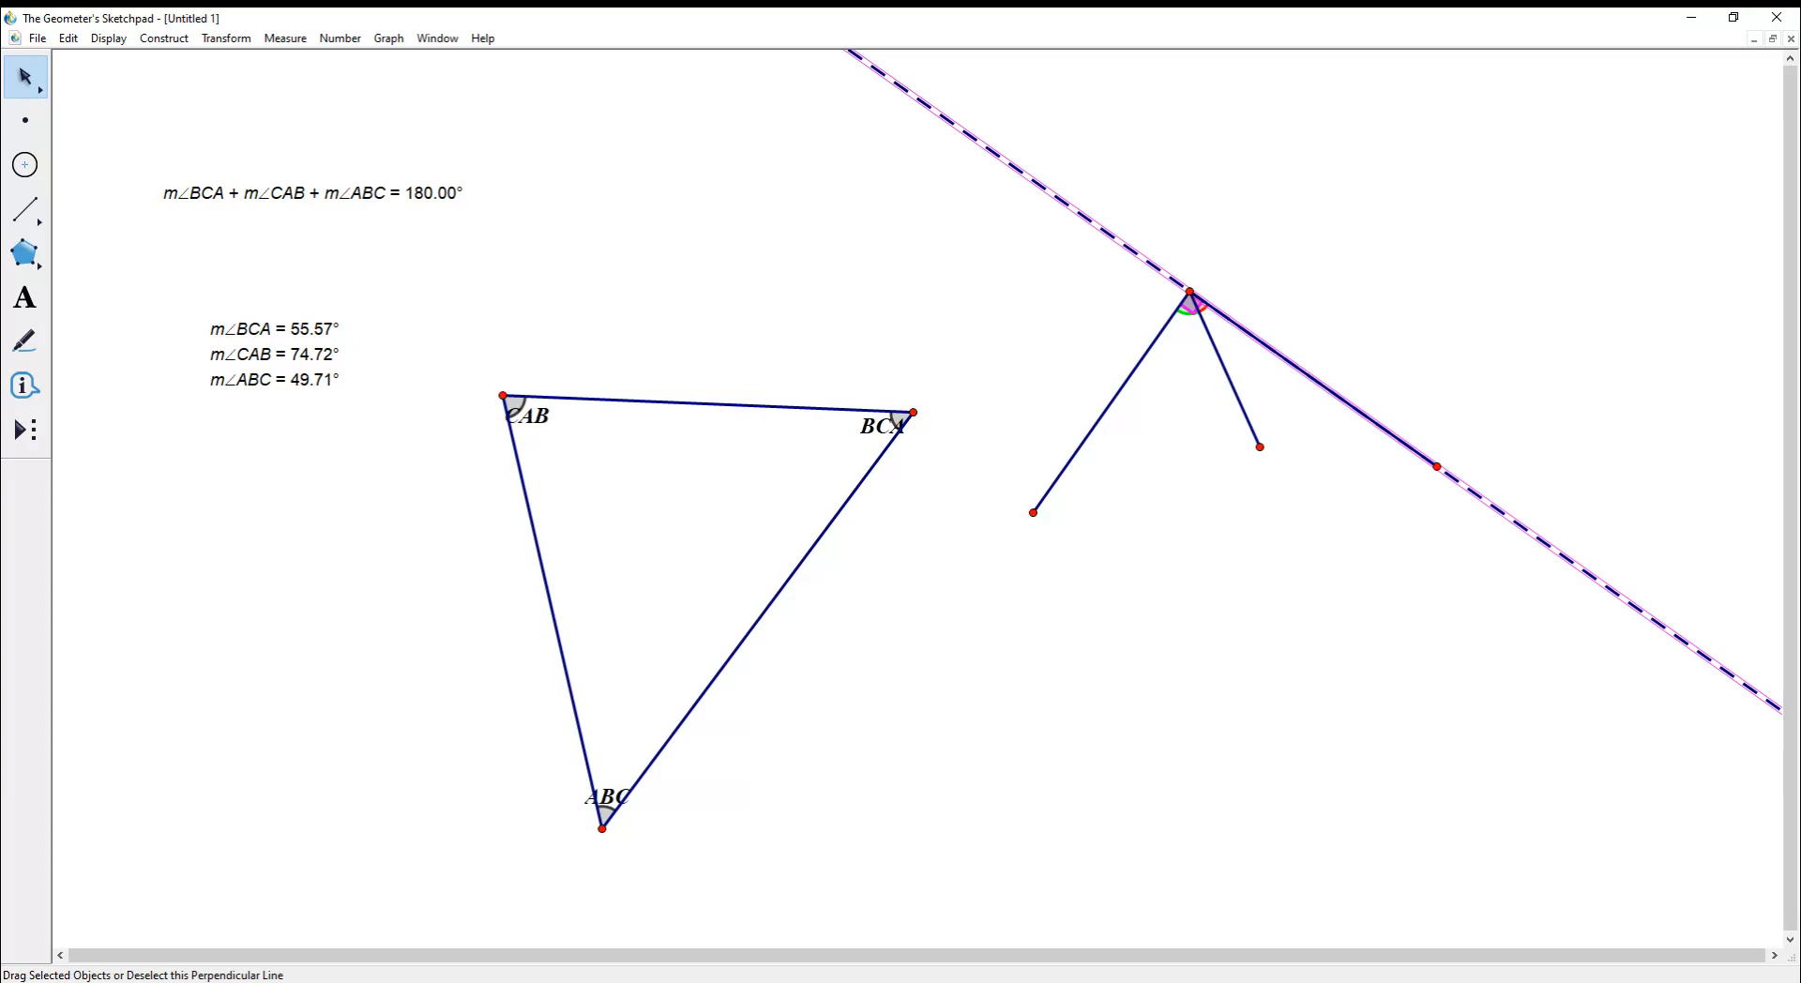
pyautogui.click(1079, 214)
pyautogui.rightClick(1084, 216)
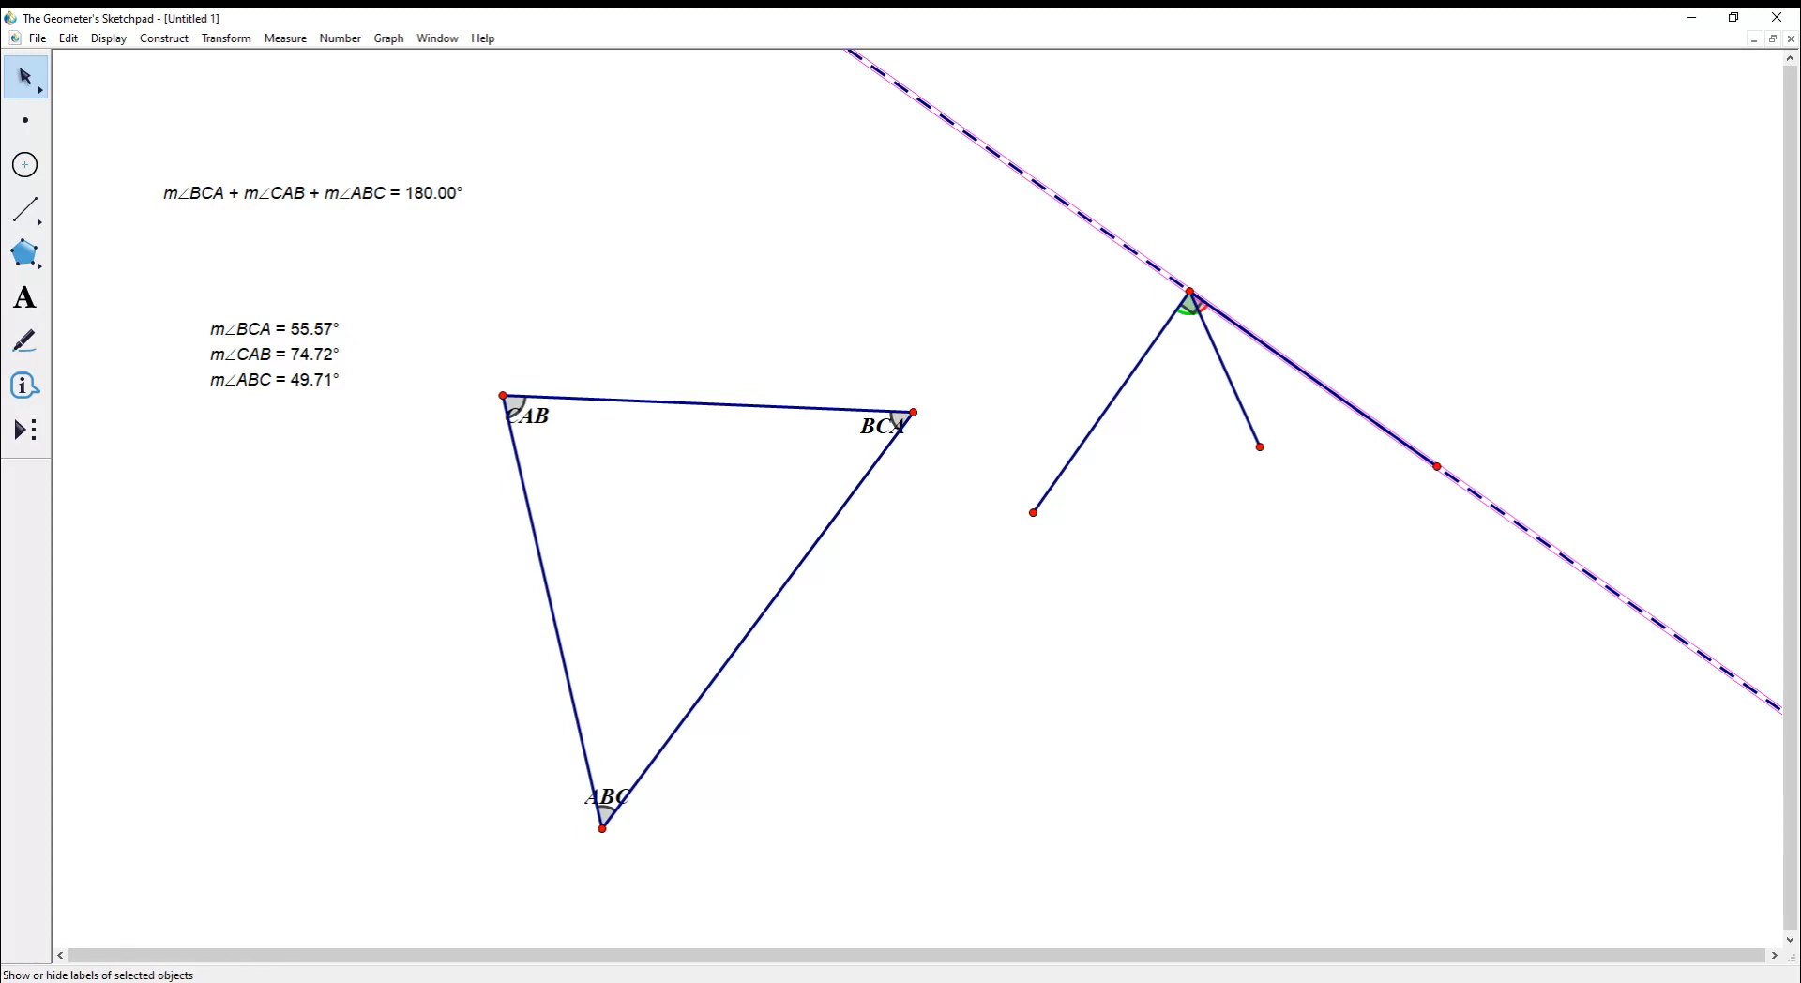
pyautogui.hotkey('ctrl', 'h')
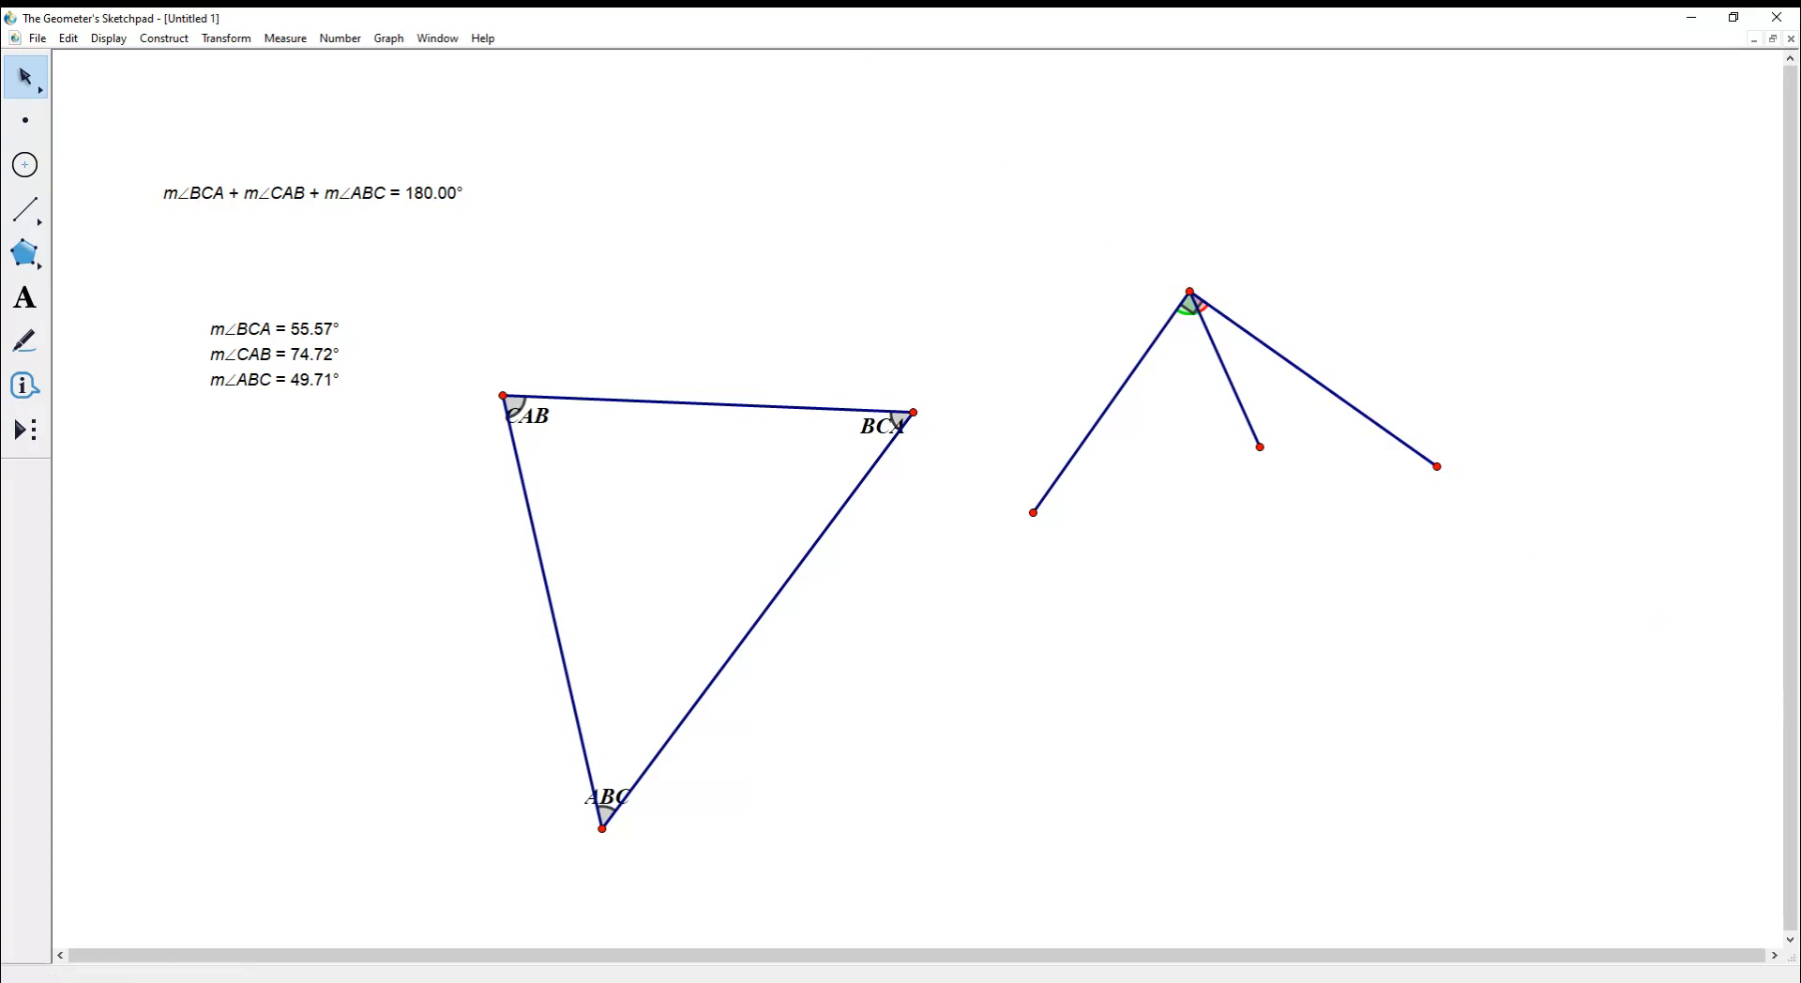
# - Move the middle segment's free end, then select the right-hand angle marker at the apex
pyautogui.moveTo(1260, 446); pyautogui.dragTo(1216, 454)
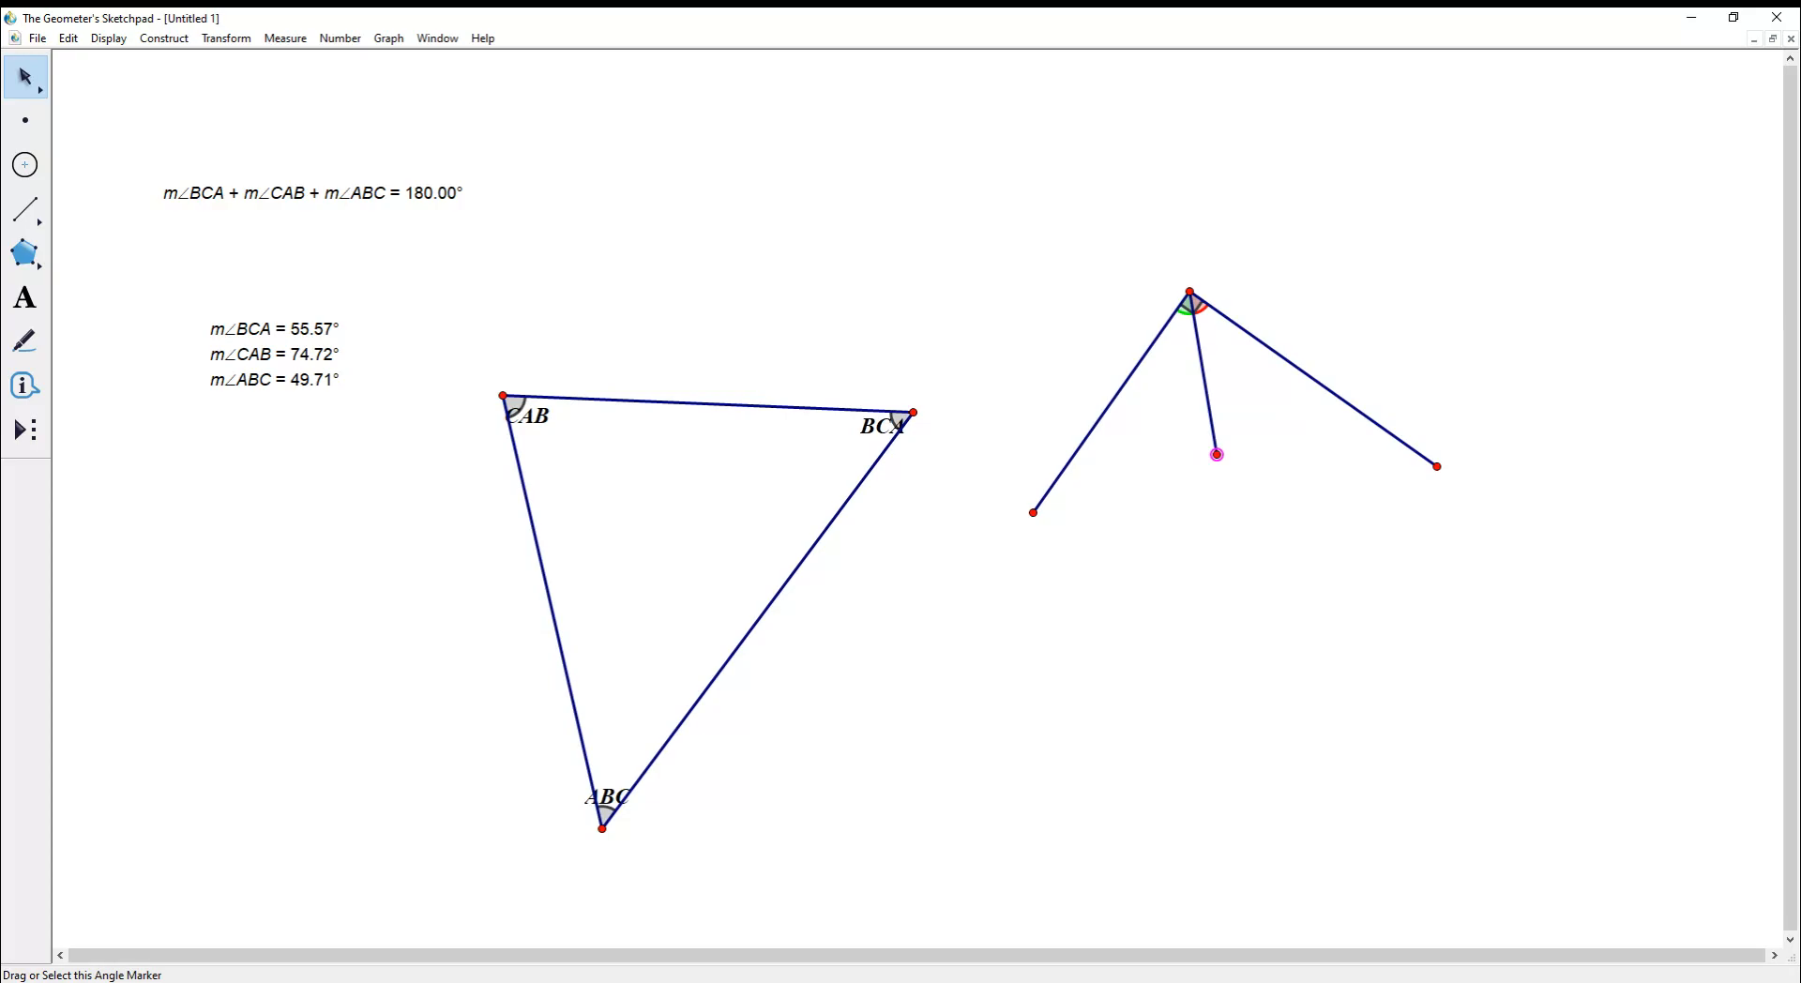
pyautogui.click(1195, 305)
pyautogui.press('Escape')
pyautogui.click(1194, 304)
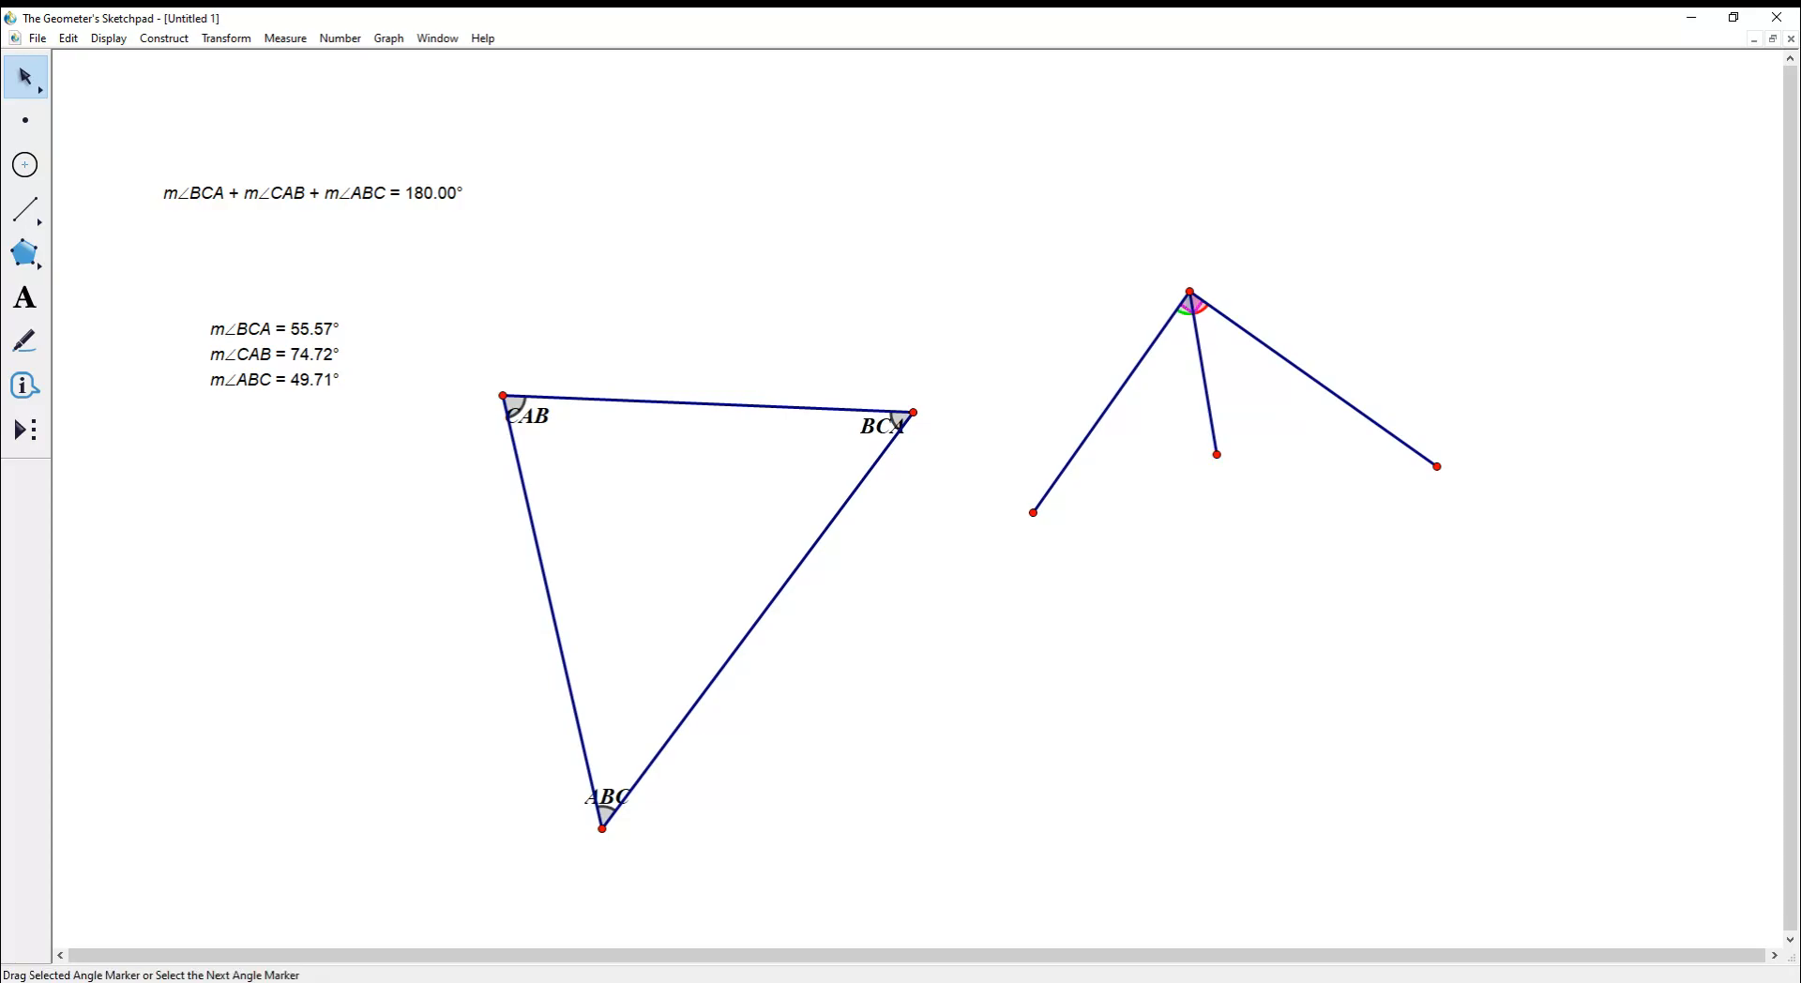
pyautogui.click(1195, 304)
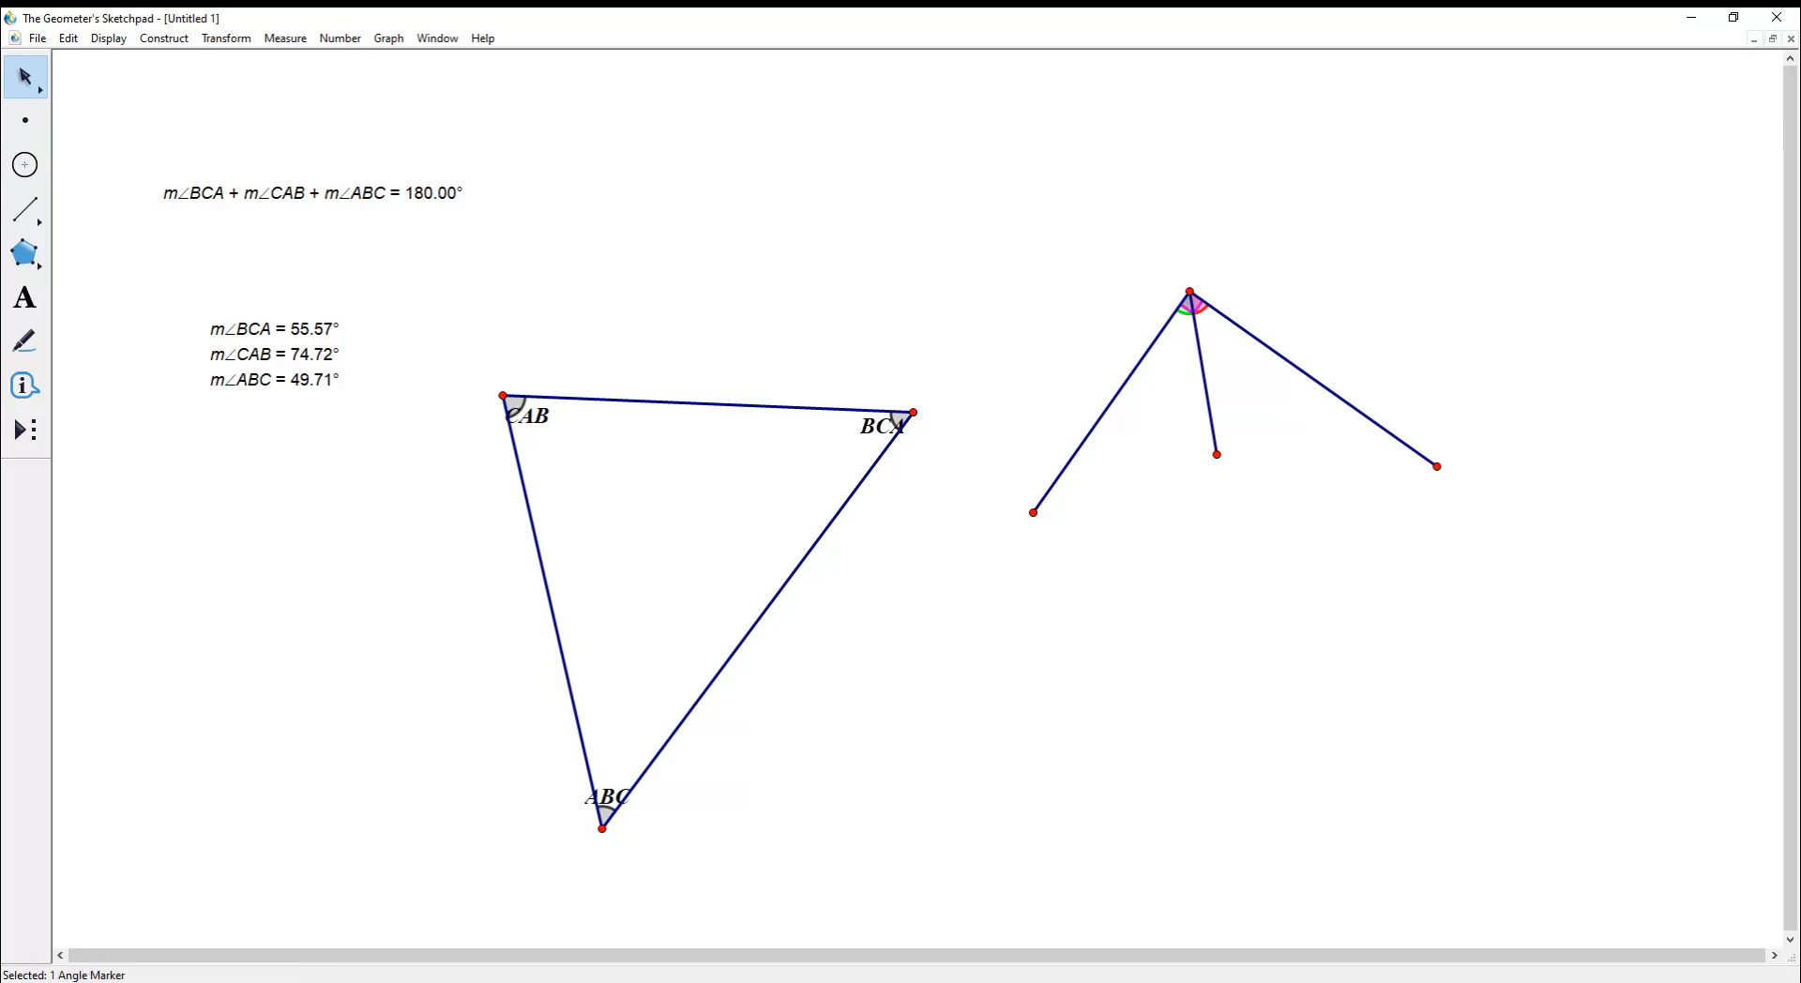
pyautogui.click(1298, 369)
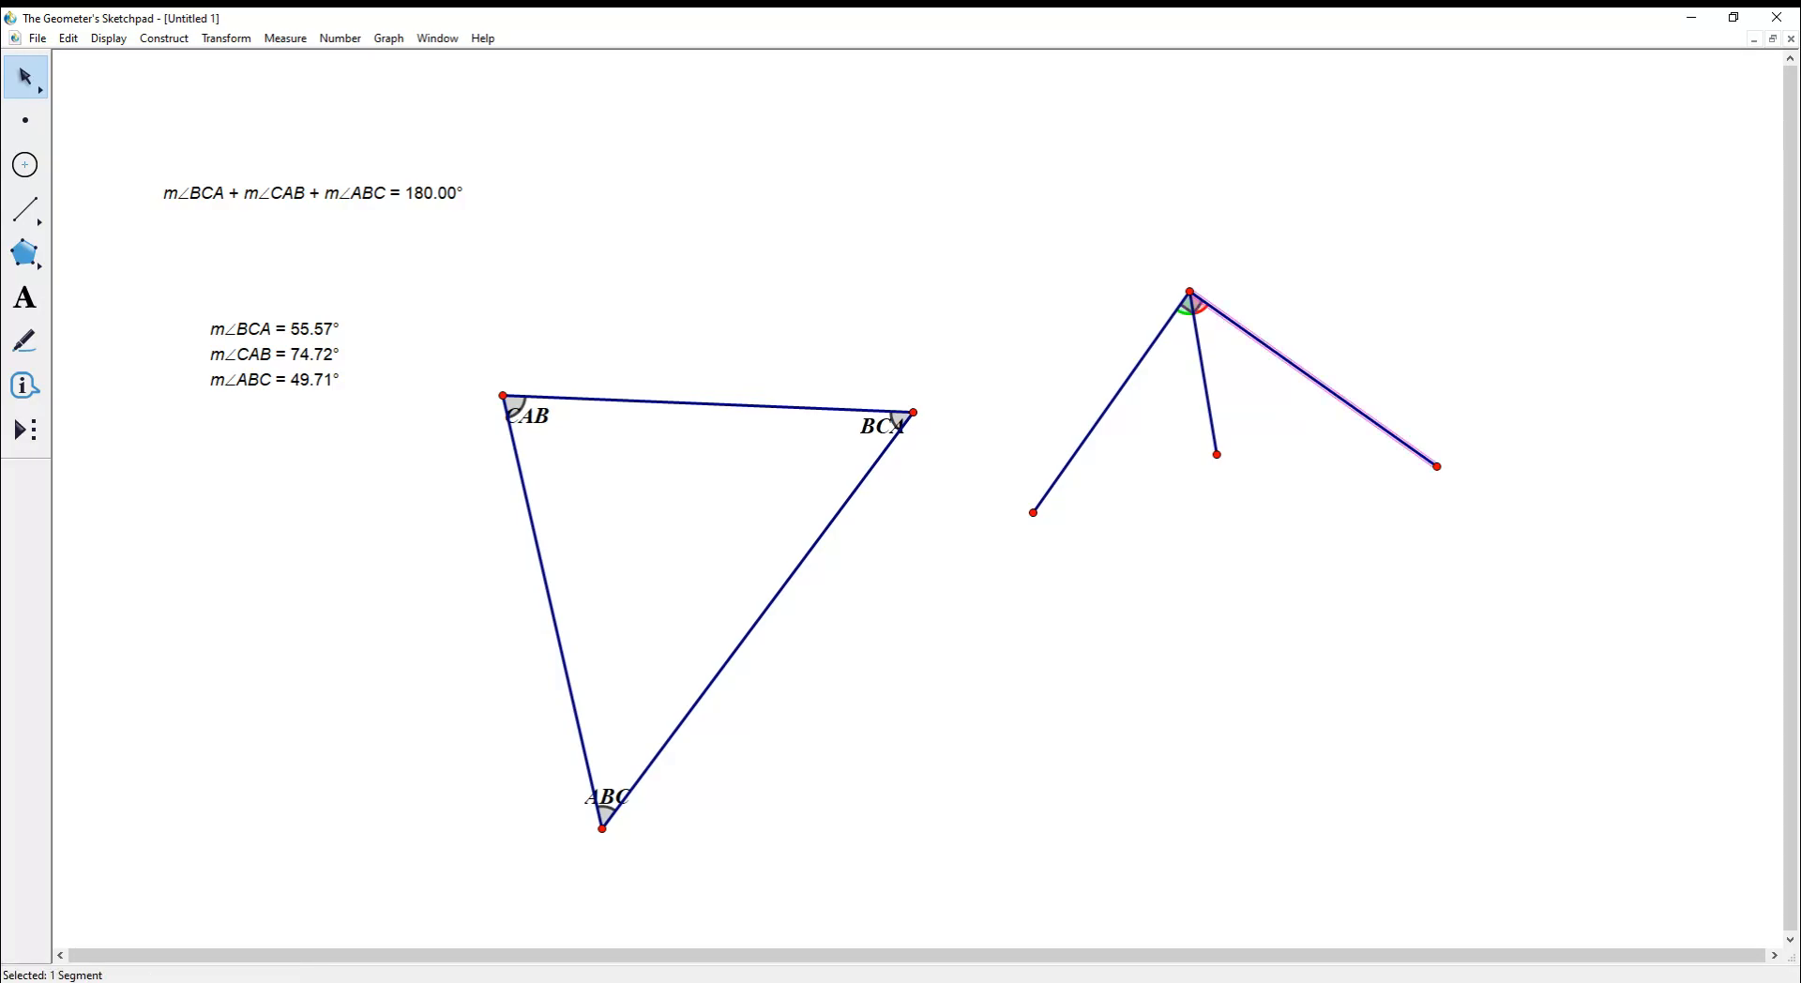
pyautogui.click(1285, 328)
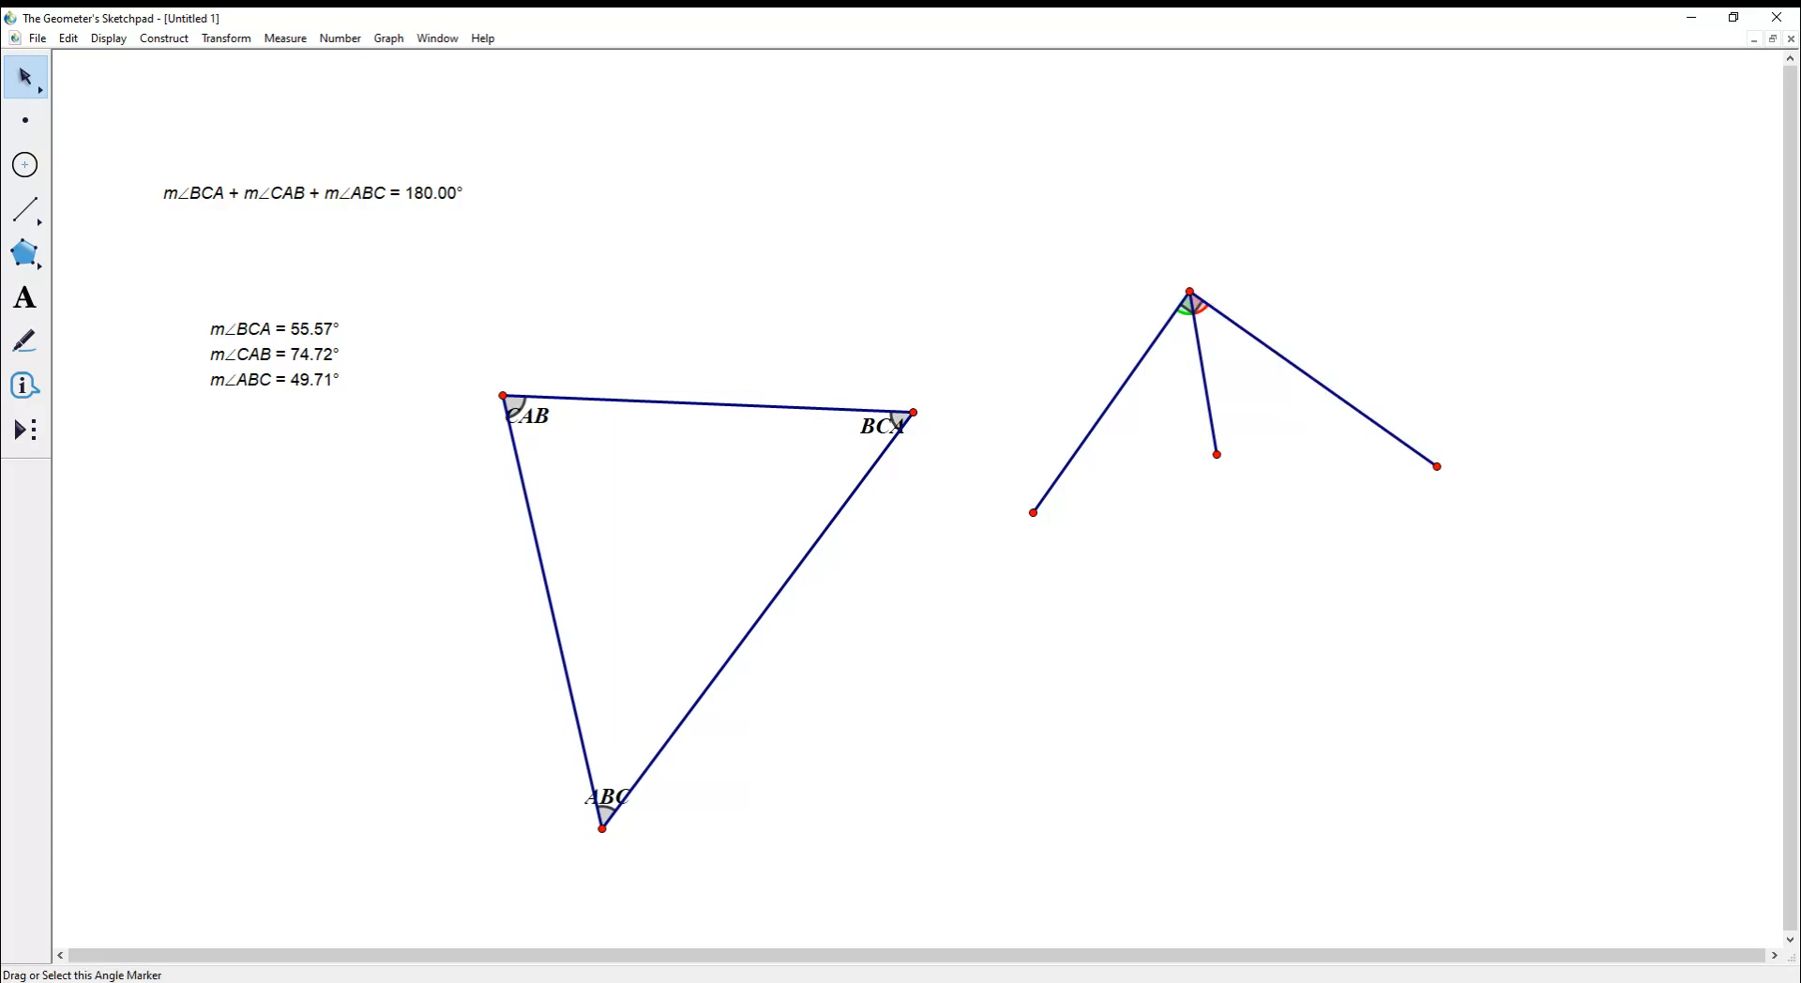
pyautogui.click(1192, 304)
pyautogui.click(1266, 319)
pyautogui.click(1191, 305)
# - Measure angle DEF, place its measurement at top centre, then measure angle FEG
pyautogui.click(285, 39)
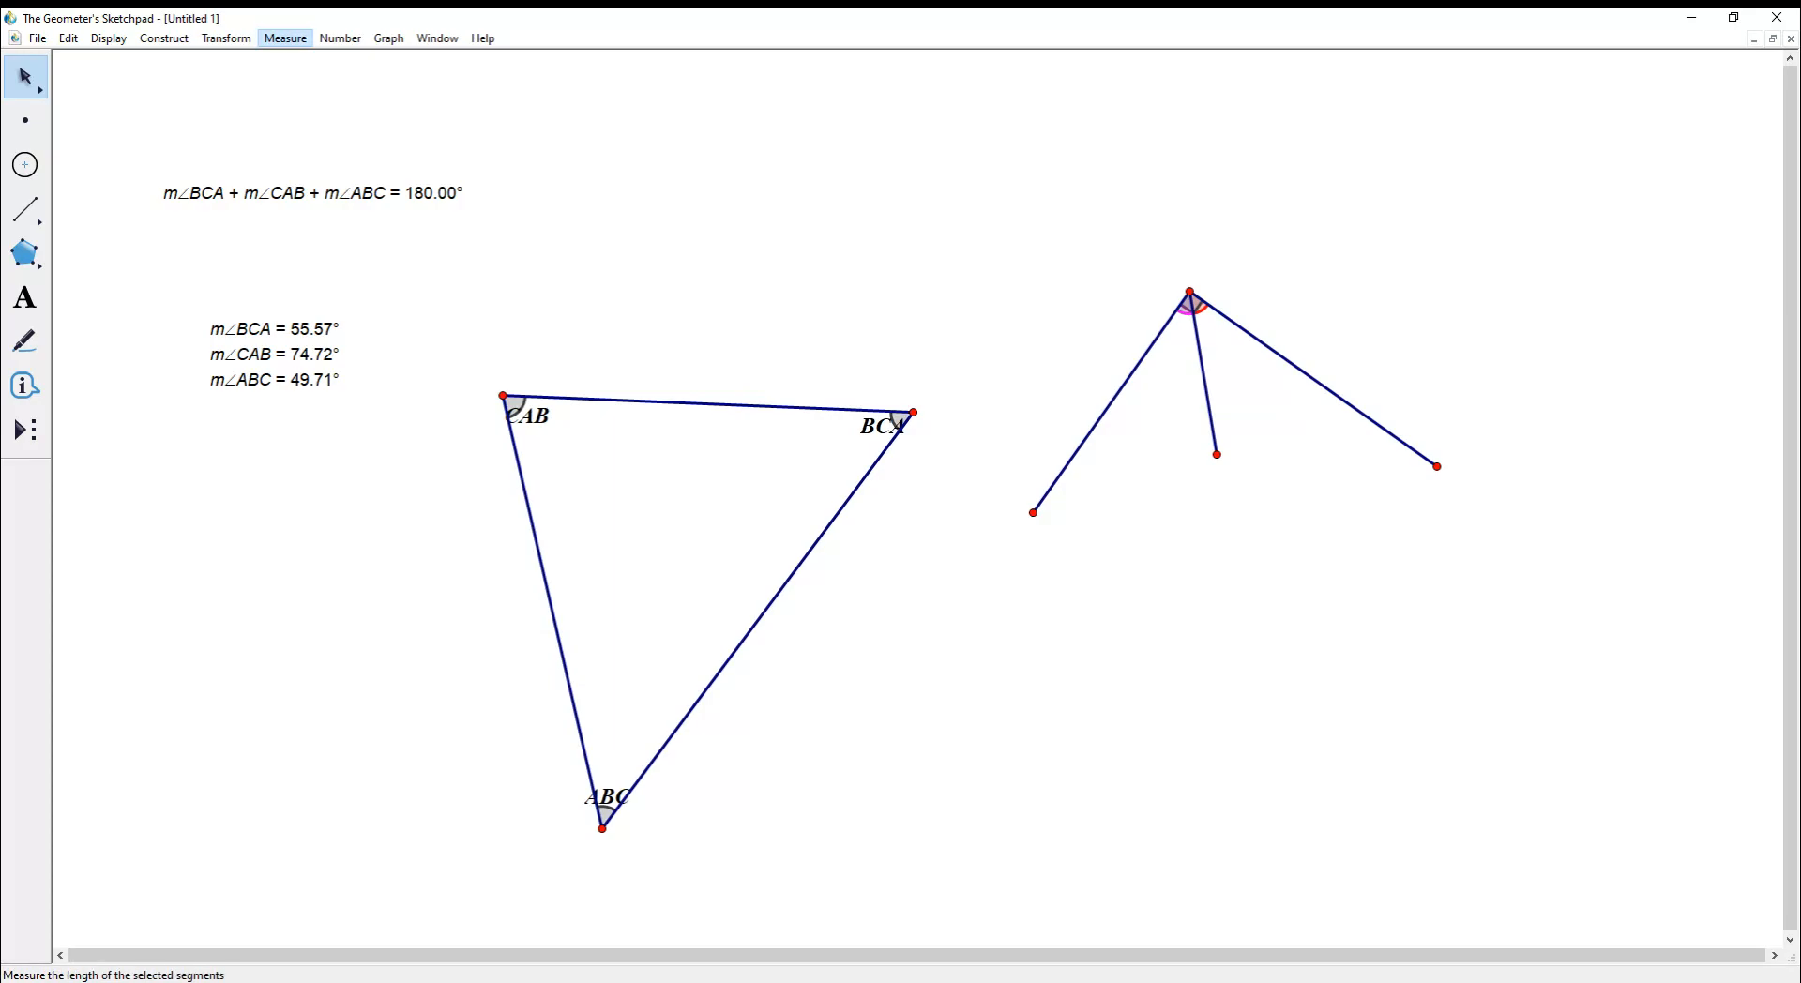
pyautogui.click(302, 121)
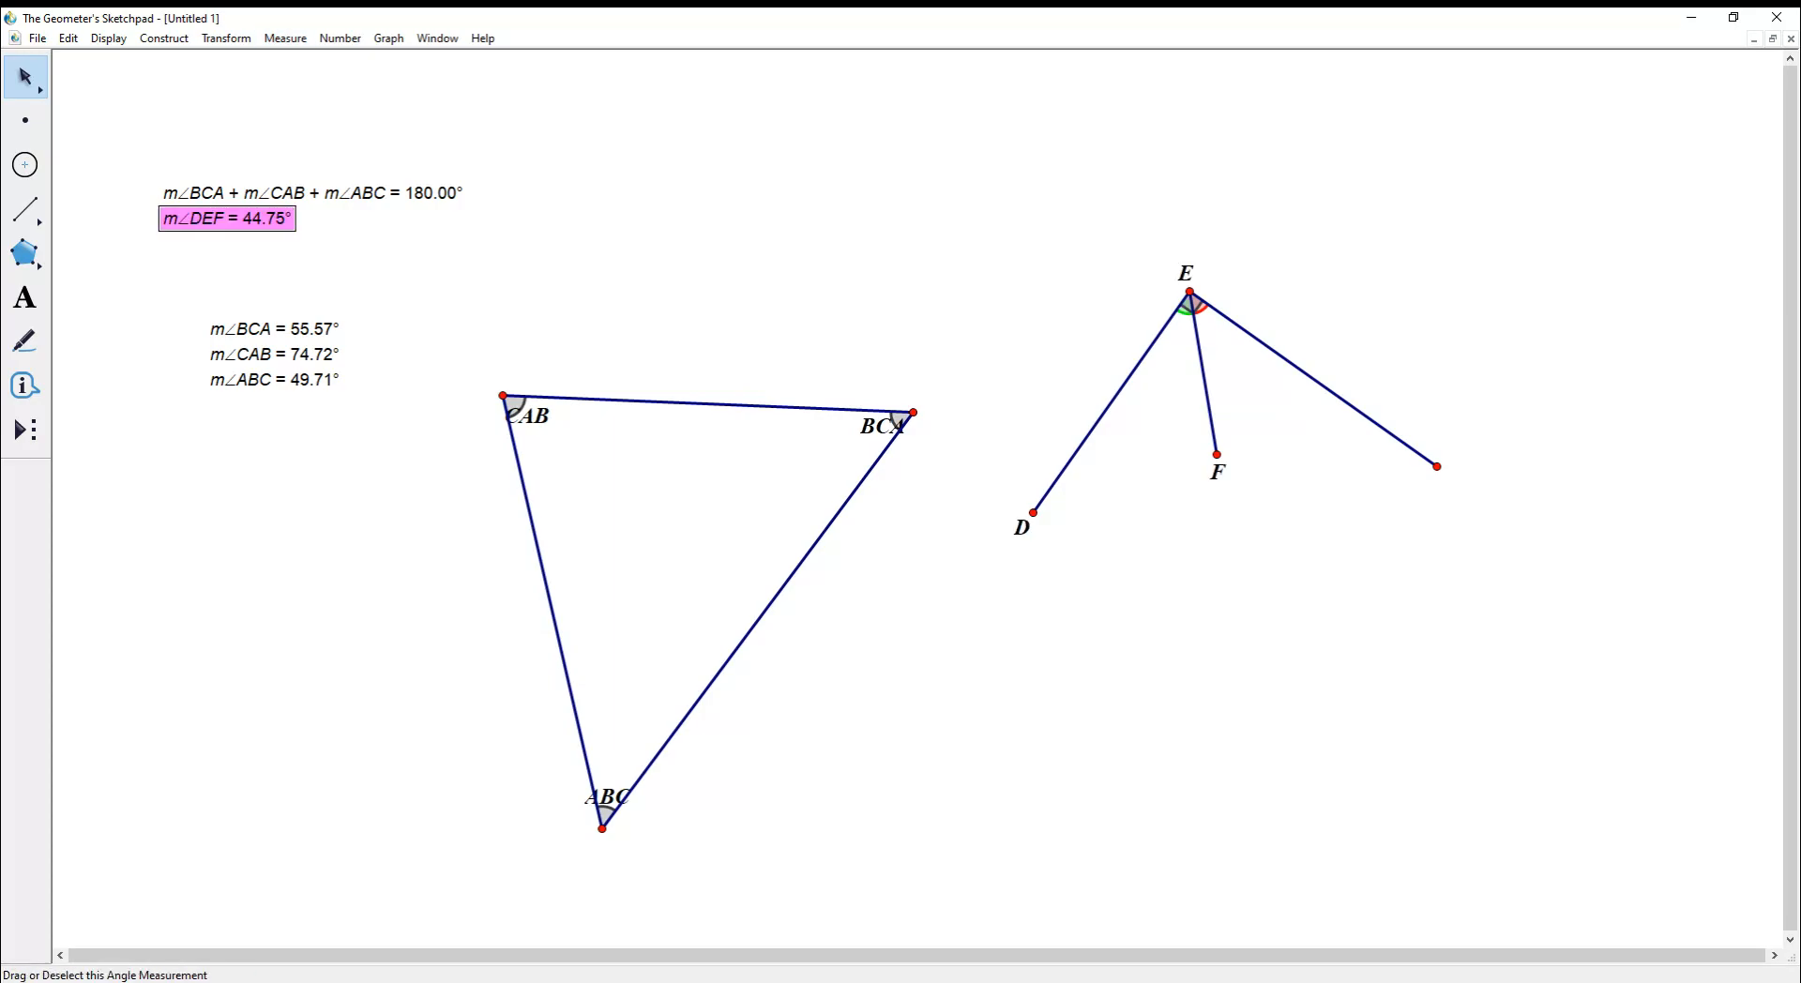
pyautogui.moveTo(227, 217); pyautogui.dragTo(796, 156)
pyautogui.click(1195, 306)
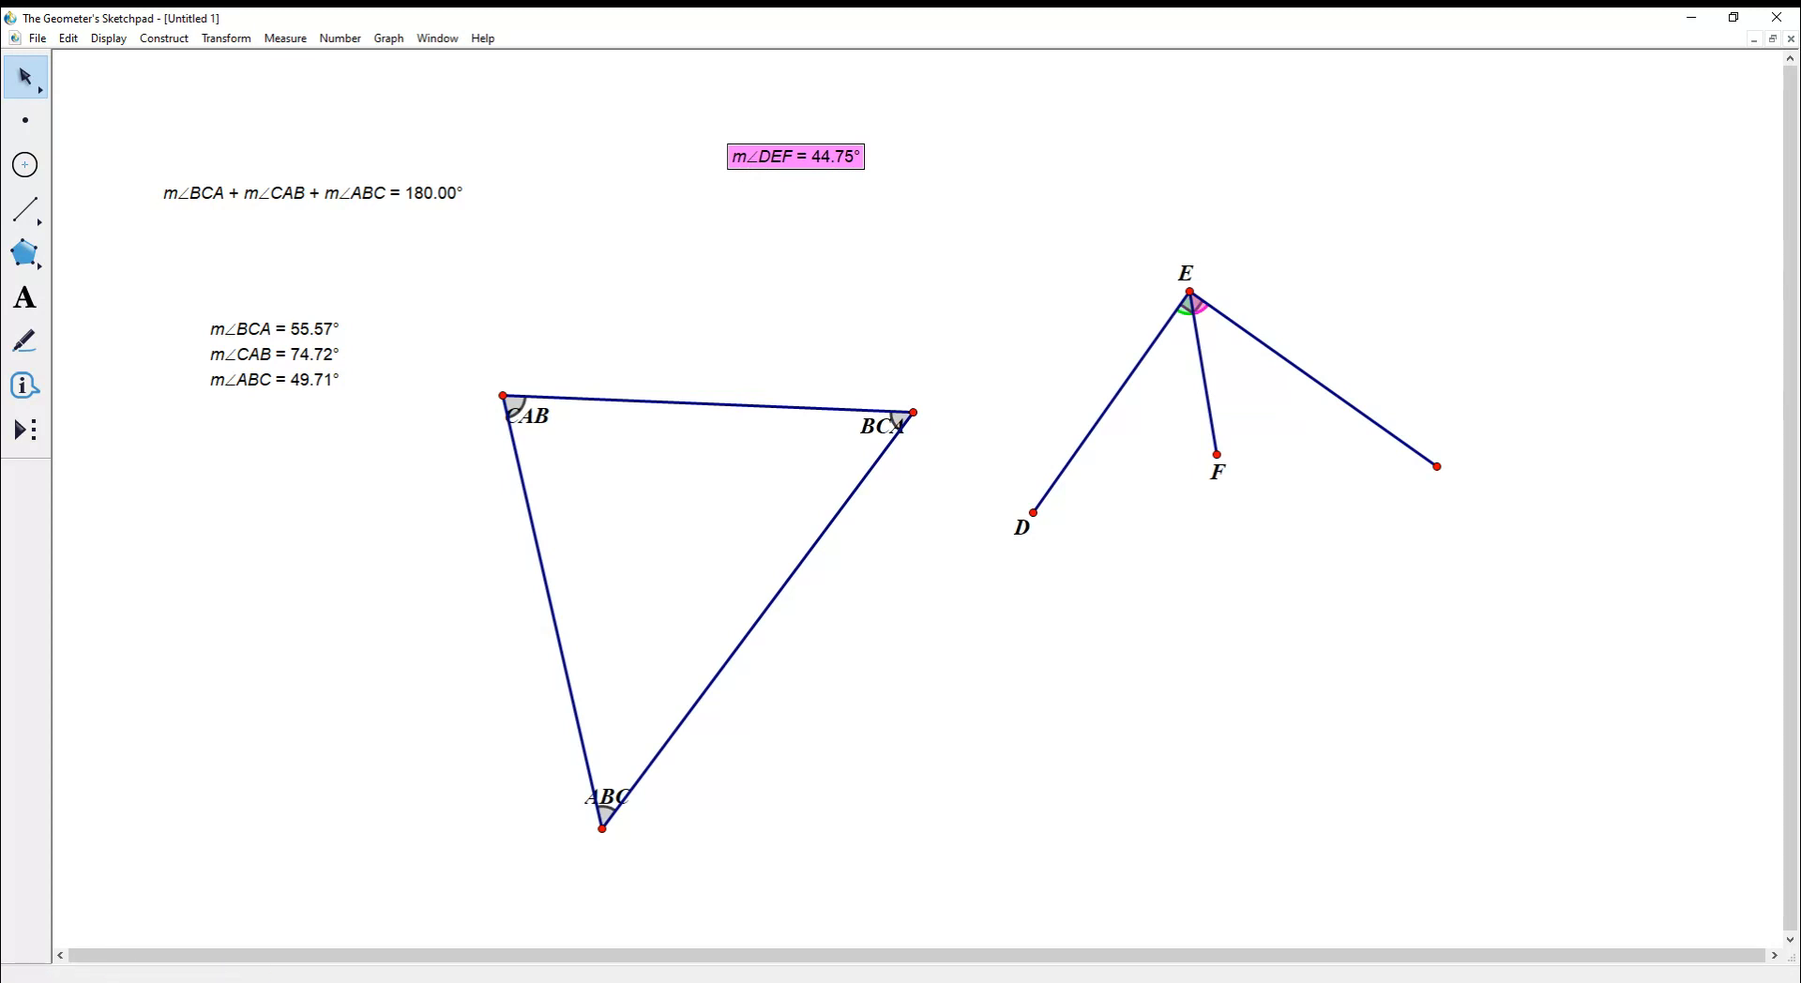
pyautogui.click(285, 38)
pyautogui.click(938, 244)
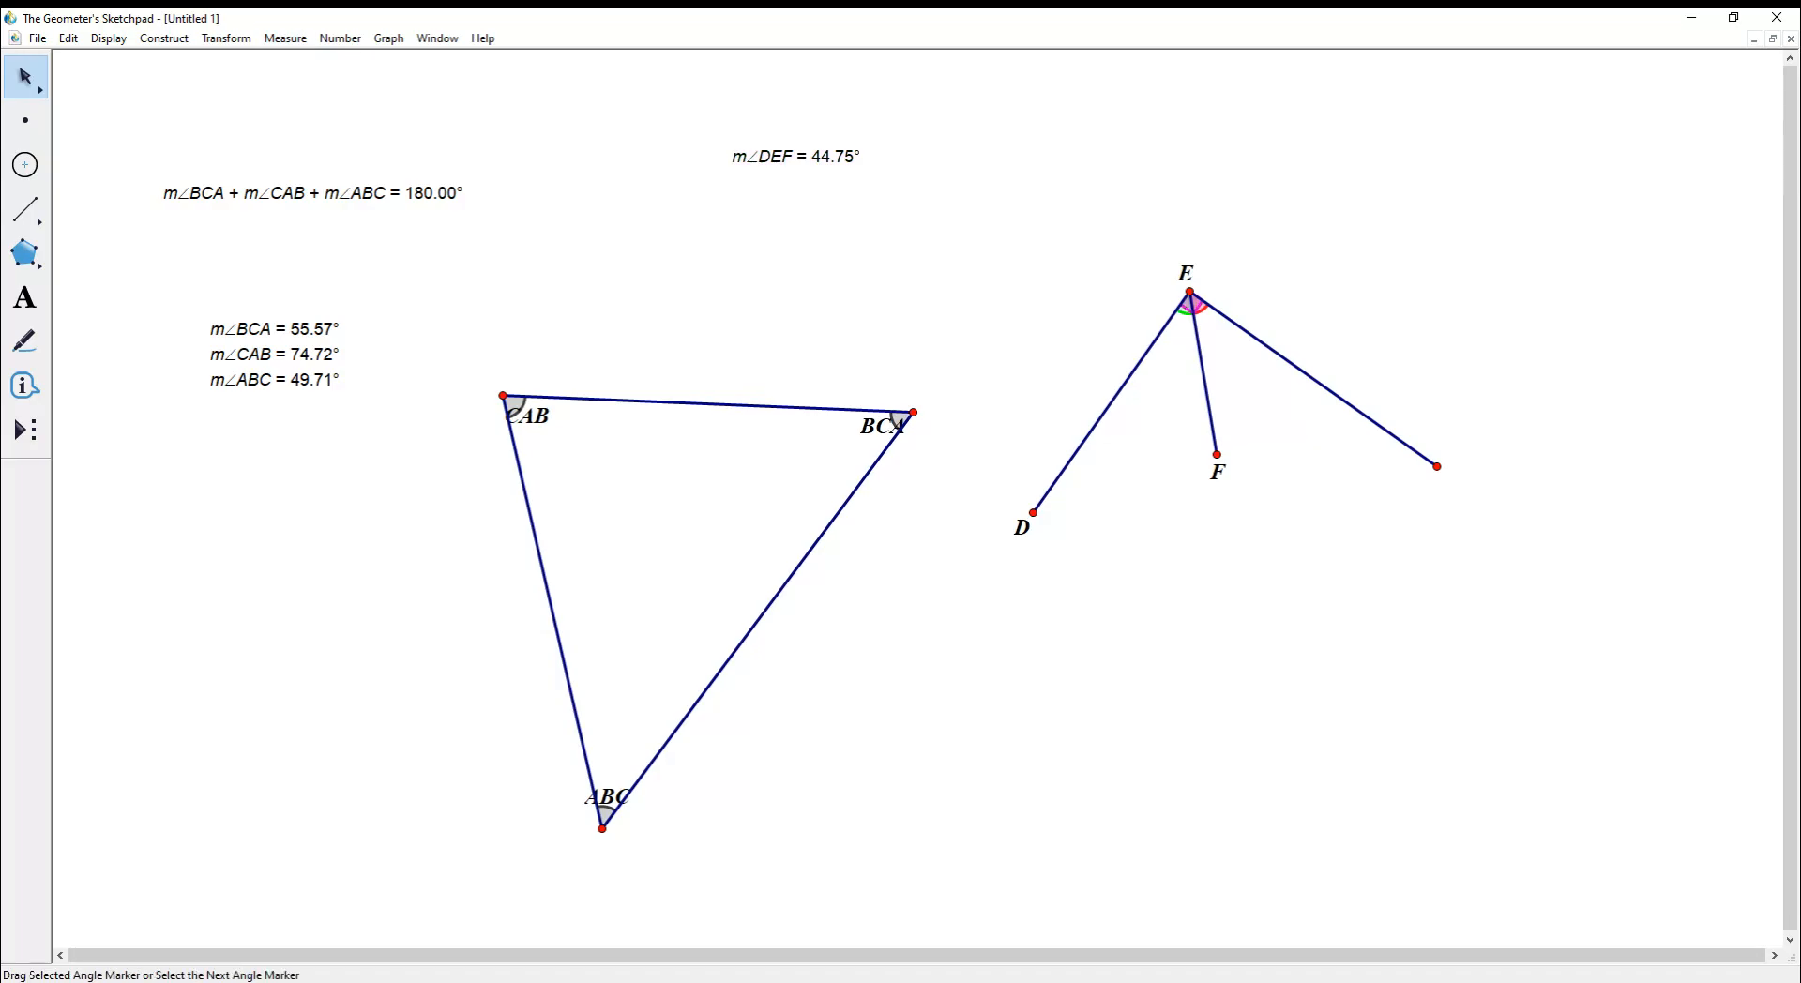
pyautogui.click(1199, 305)
pyautogui.click(285, 37)
pyautogui.click(300, 143)
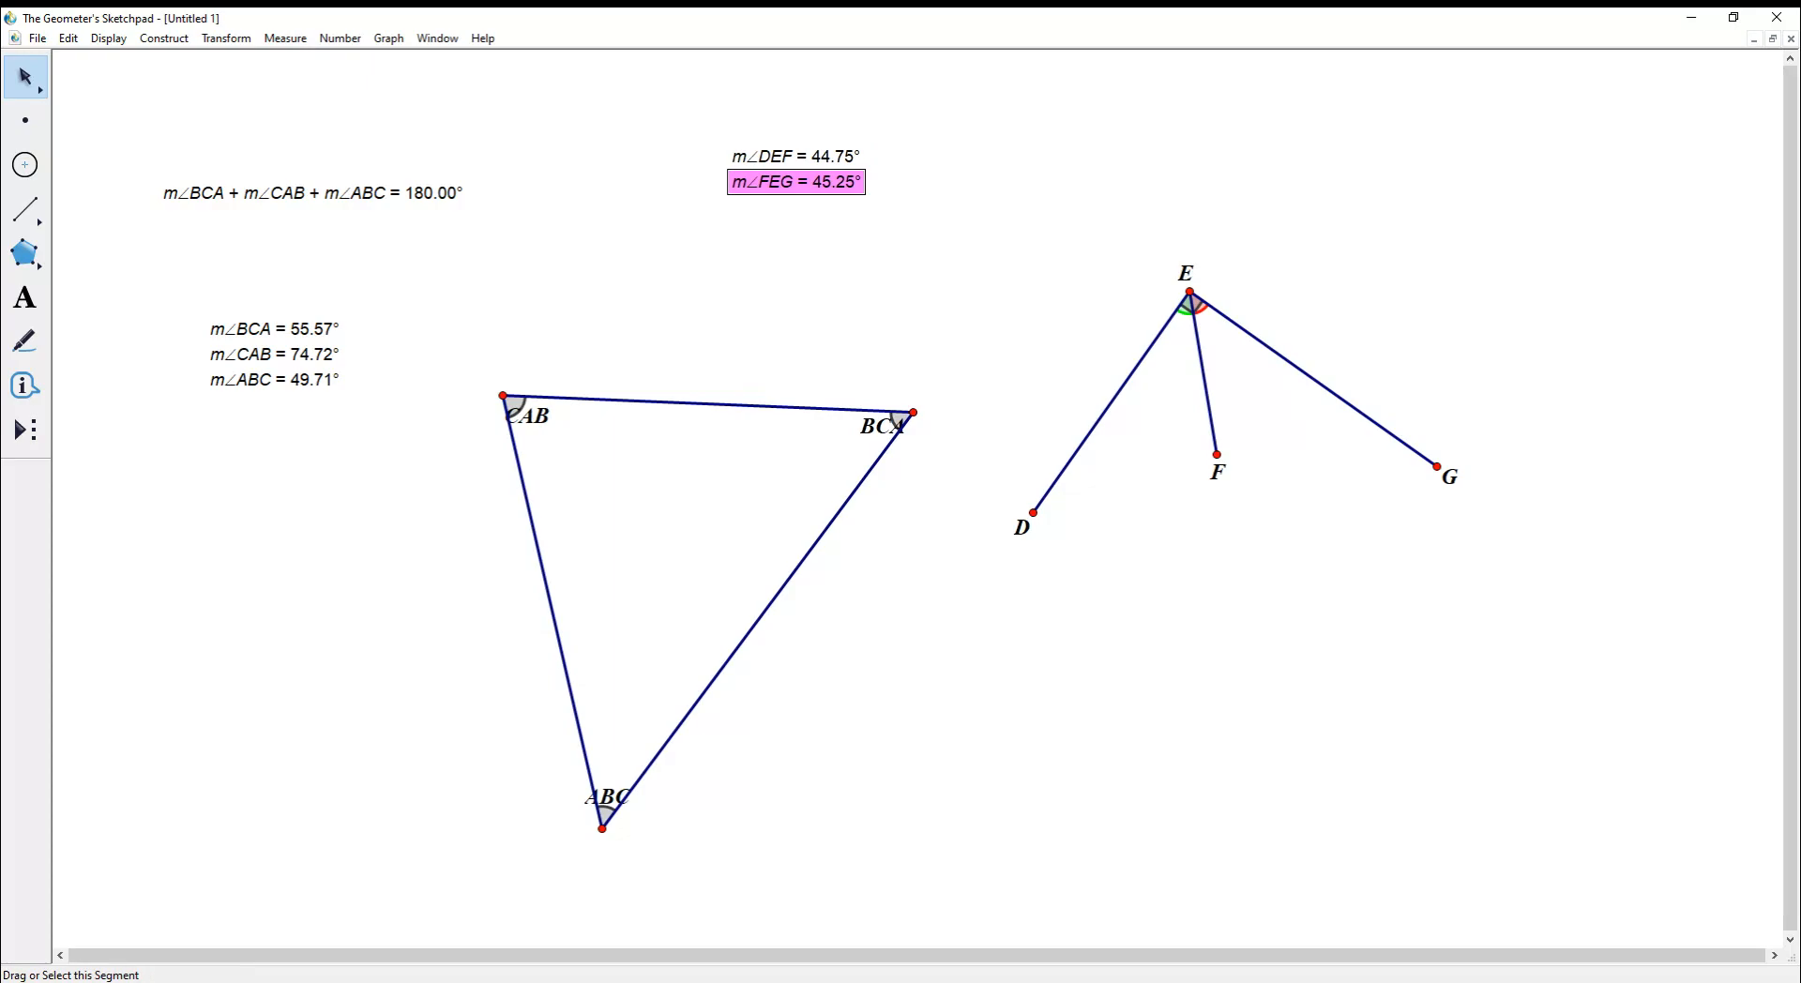
# - Select the marker spanning angle DEG and measure angle DEG
pyautogui.click(1198, 308)
pyautogui.click(1107, 244)
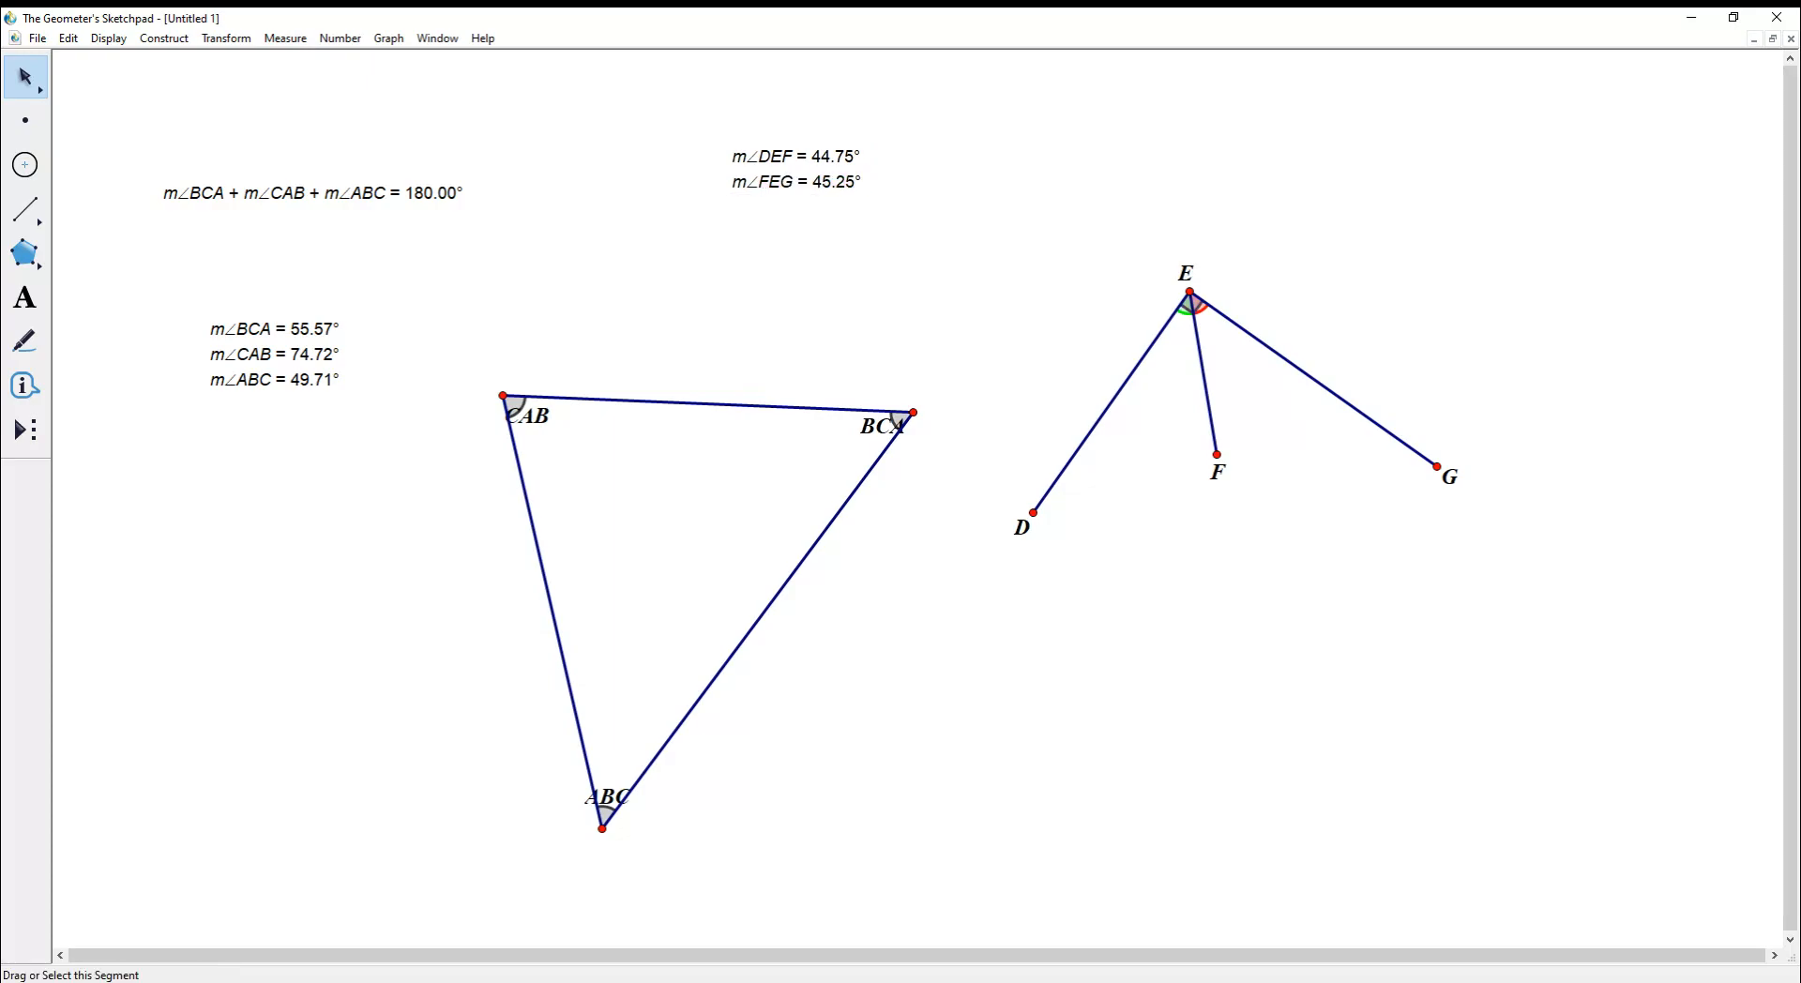
pyautogui.click(1195, 306)
pyautogui.click(285, 38)
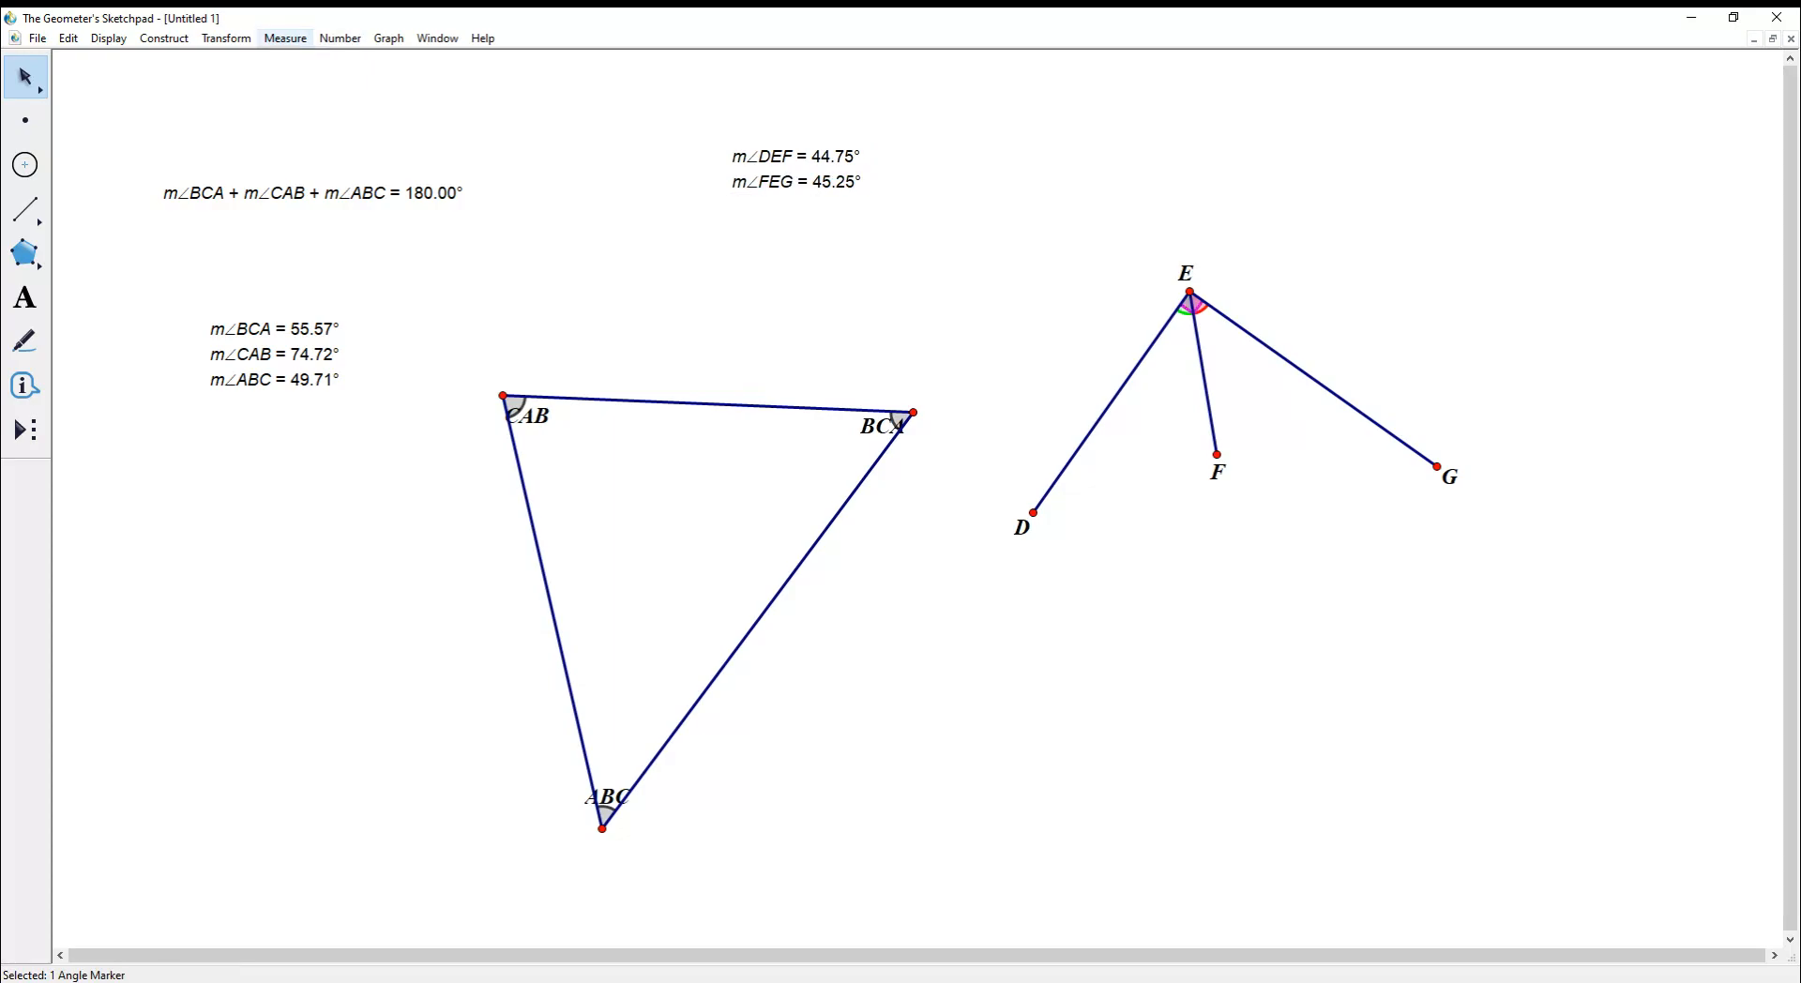
pyautogui.click(300, 142)
pyautogui.click(900, 234)
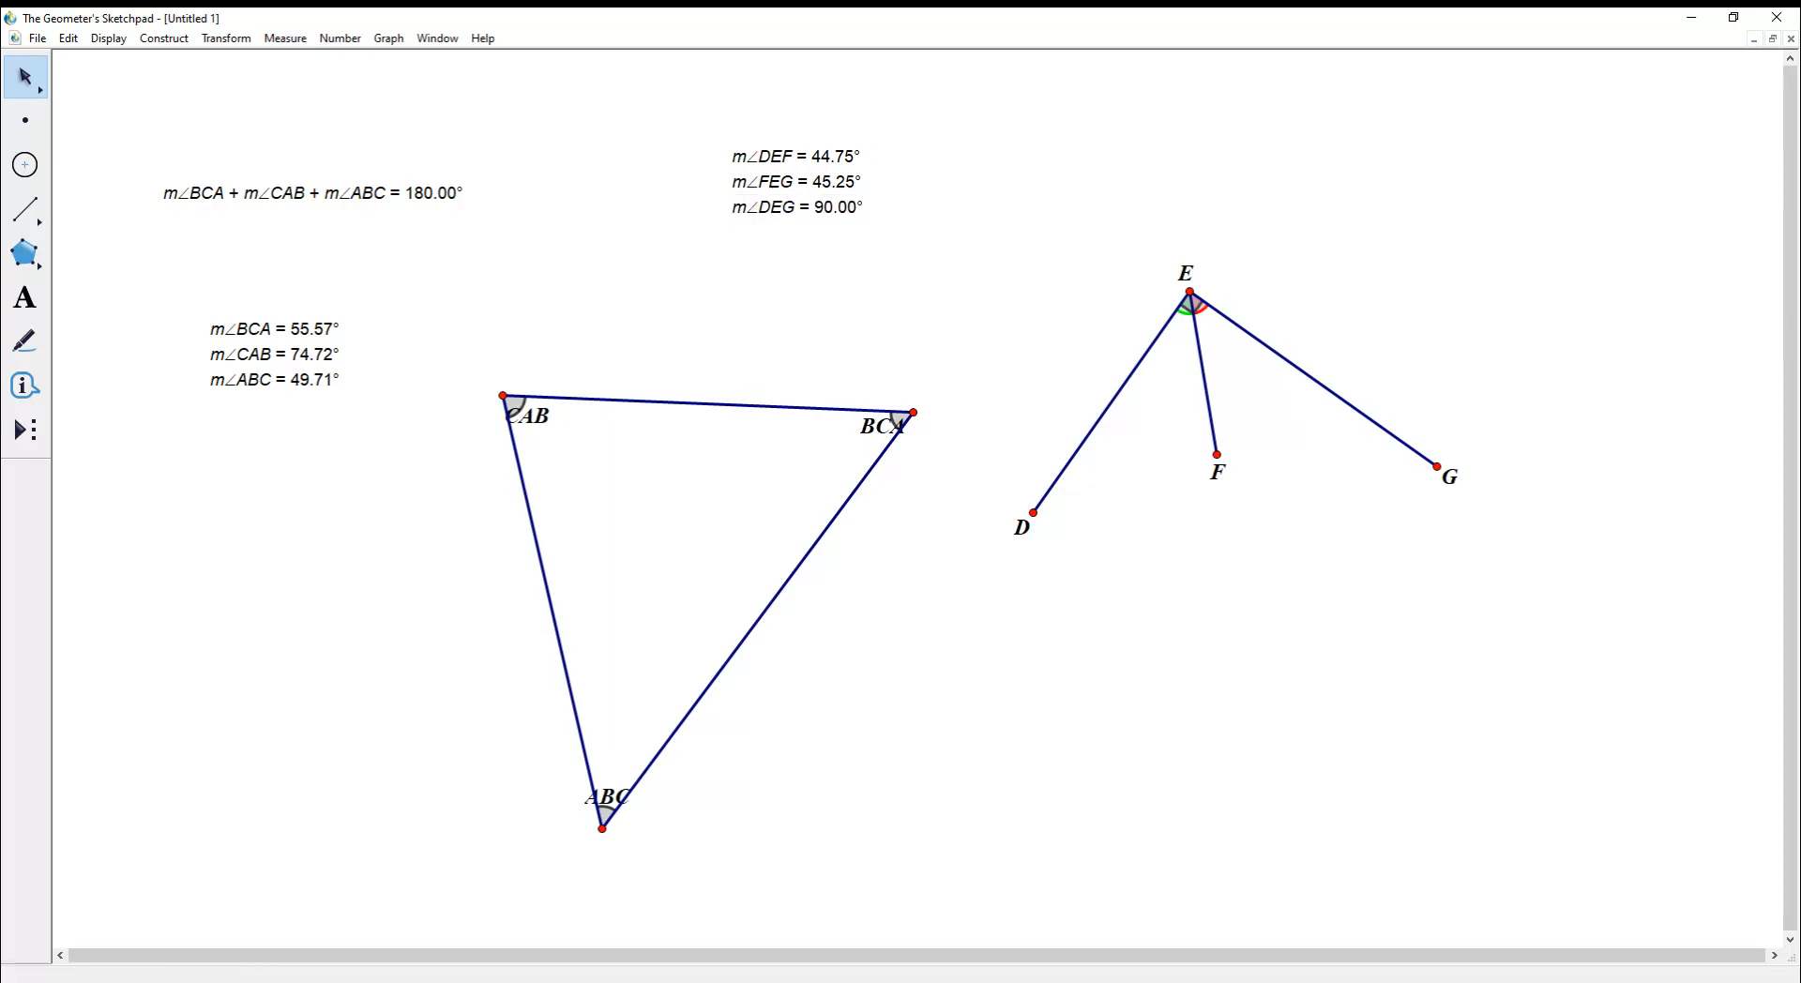
# - Calculate m∠FEG + m∠DEF, giving 90.00°, then drag point F to vary the angles
pyautogui.click(339, 37)
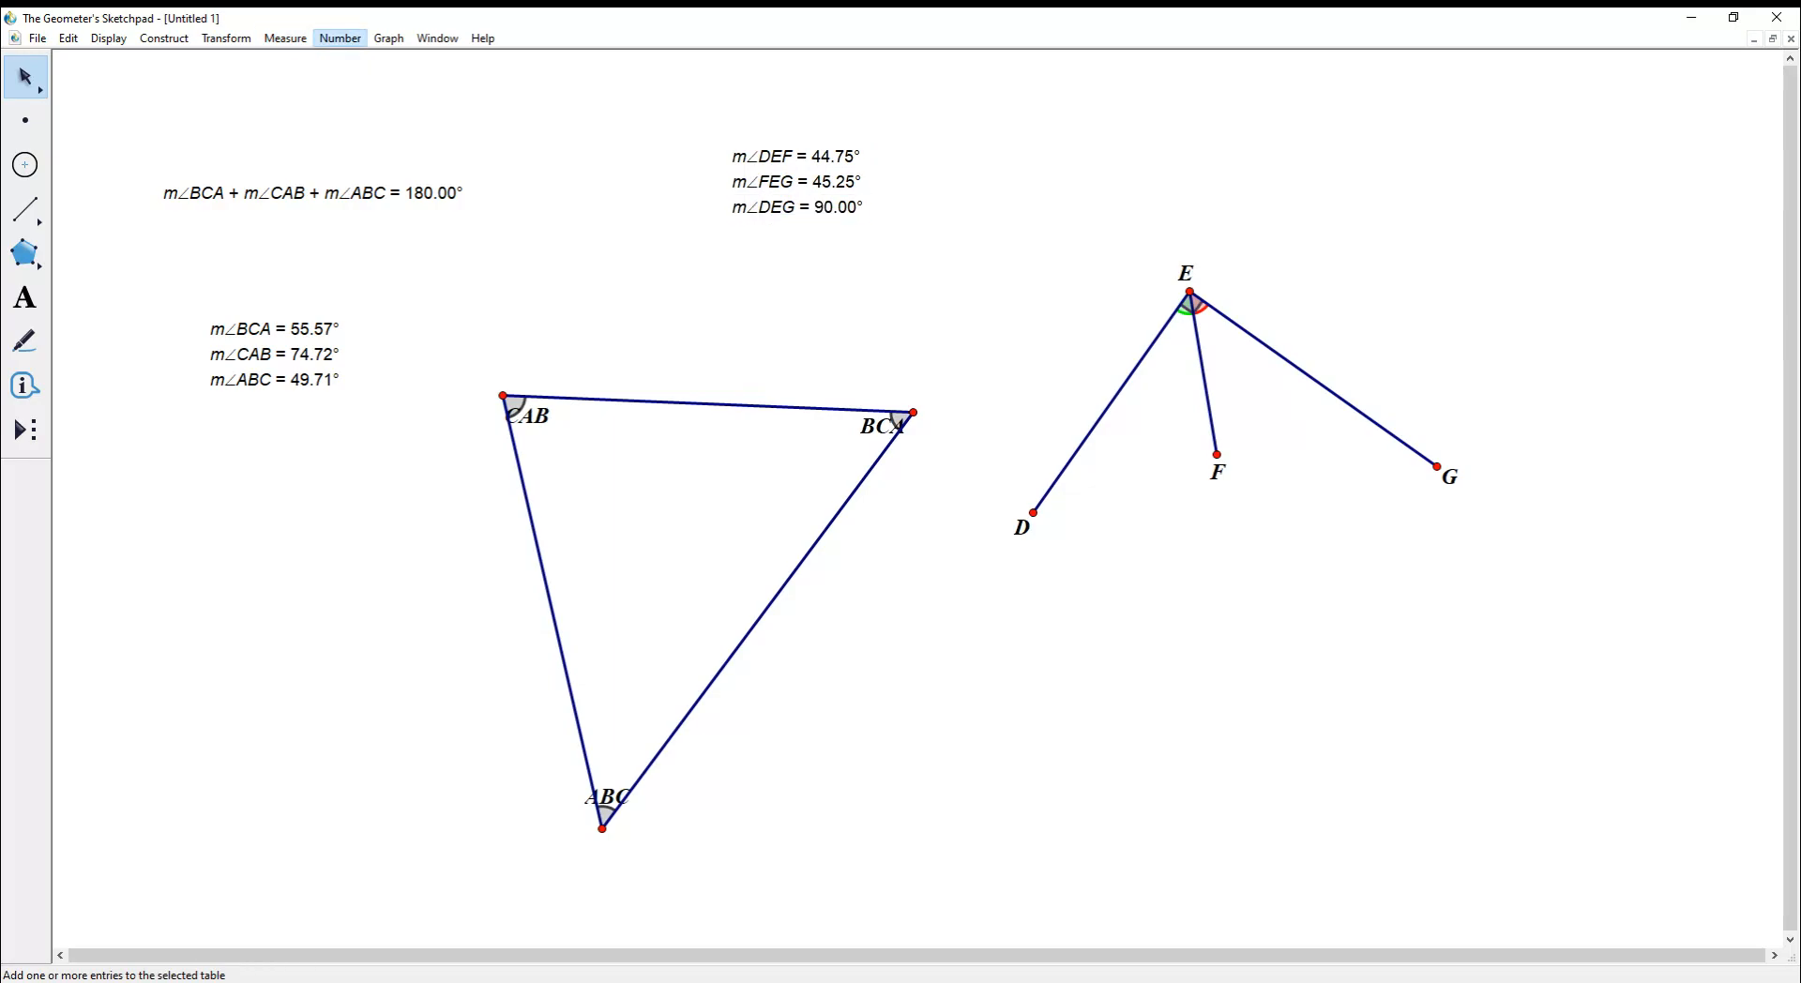
pyautogui.click(361, 80)
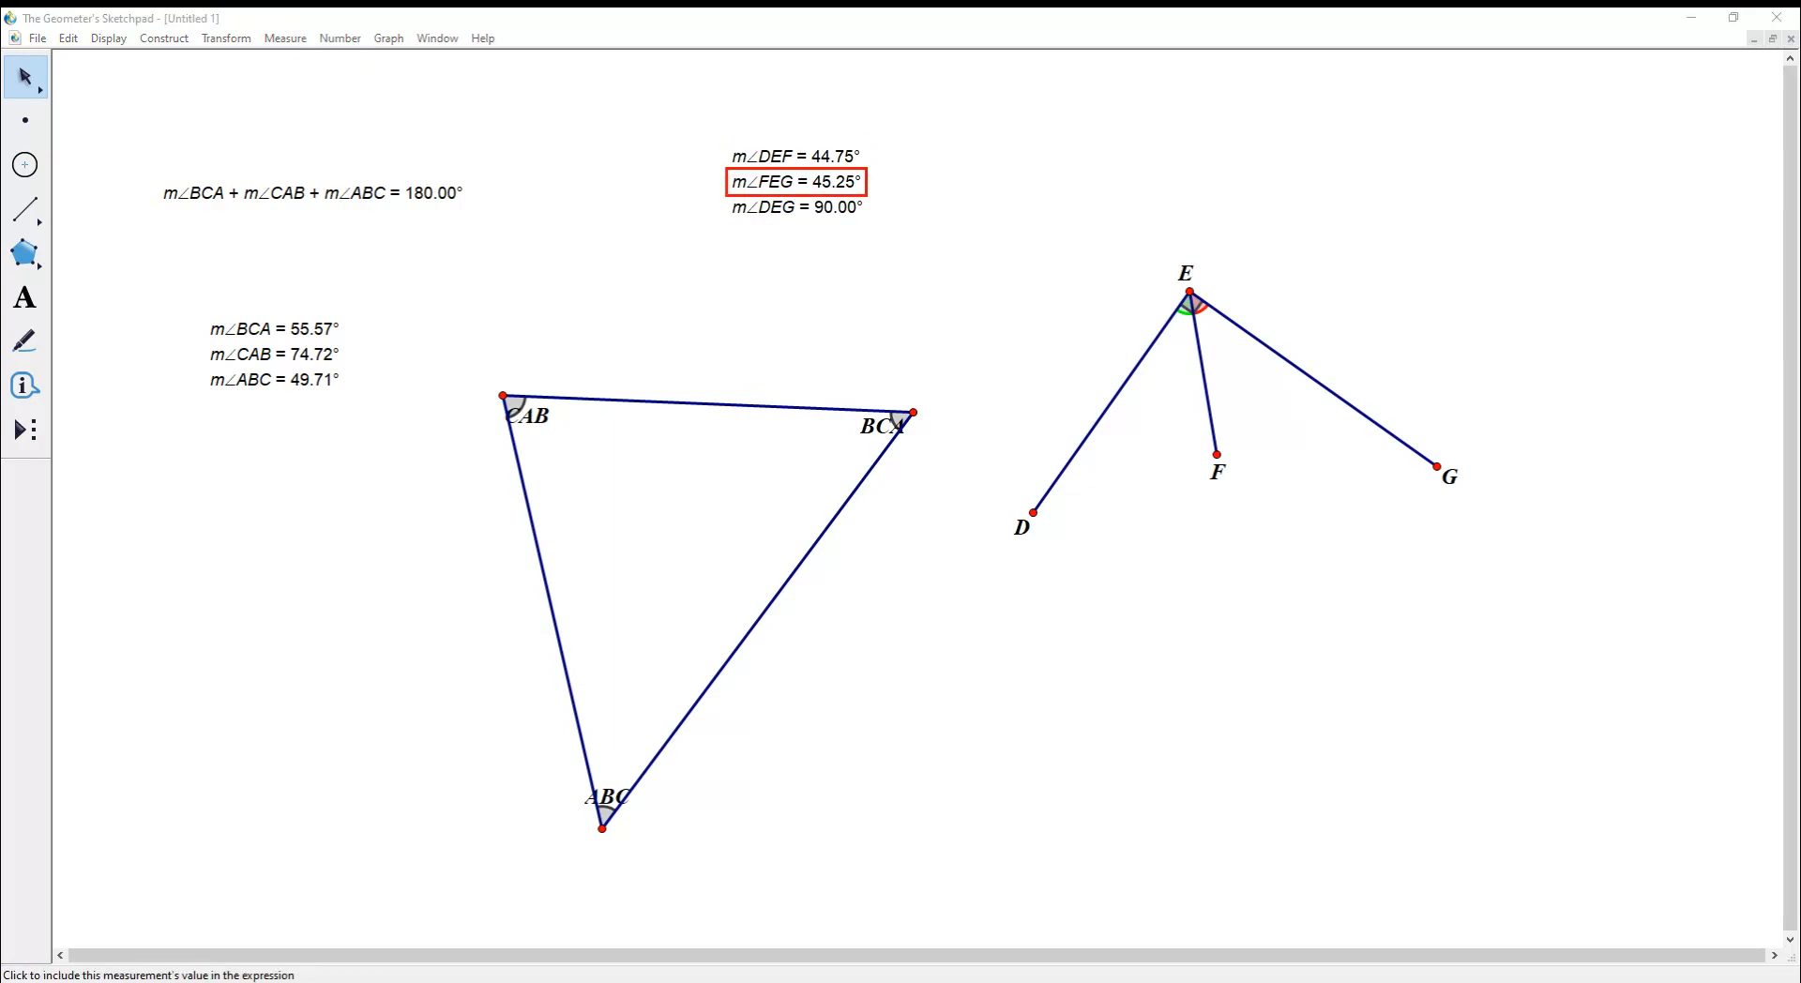
pyautogui.click(795, 182)
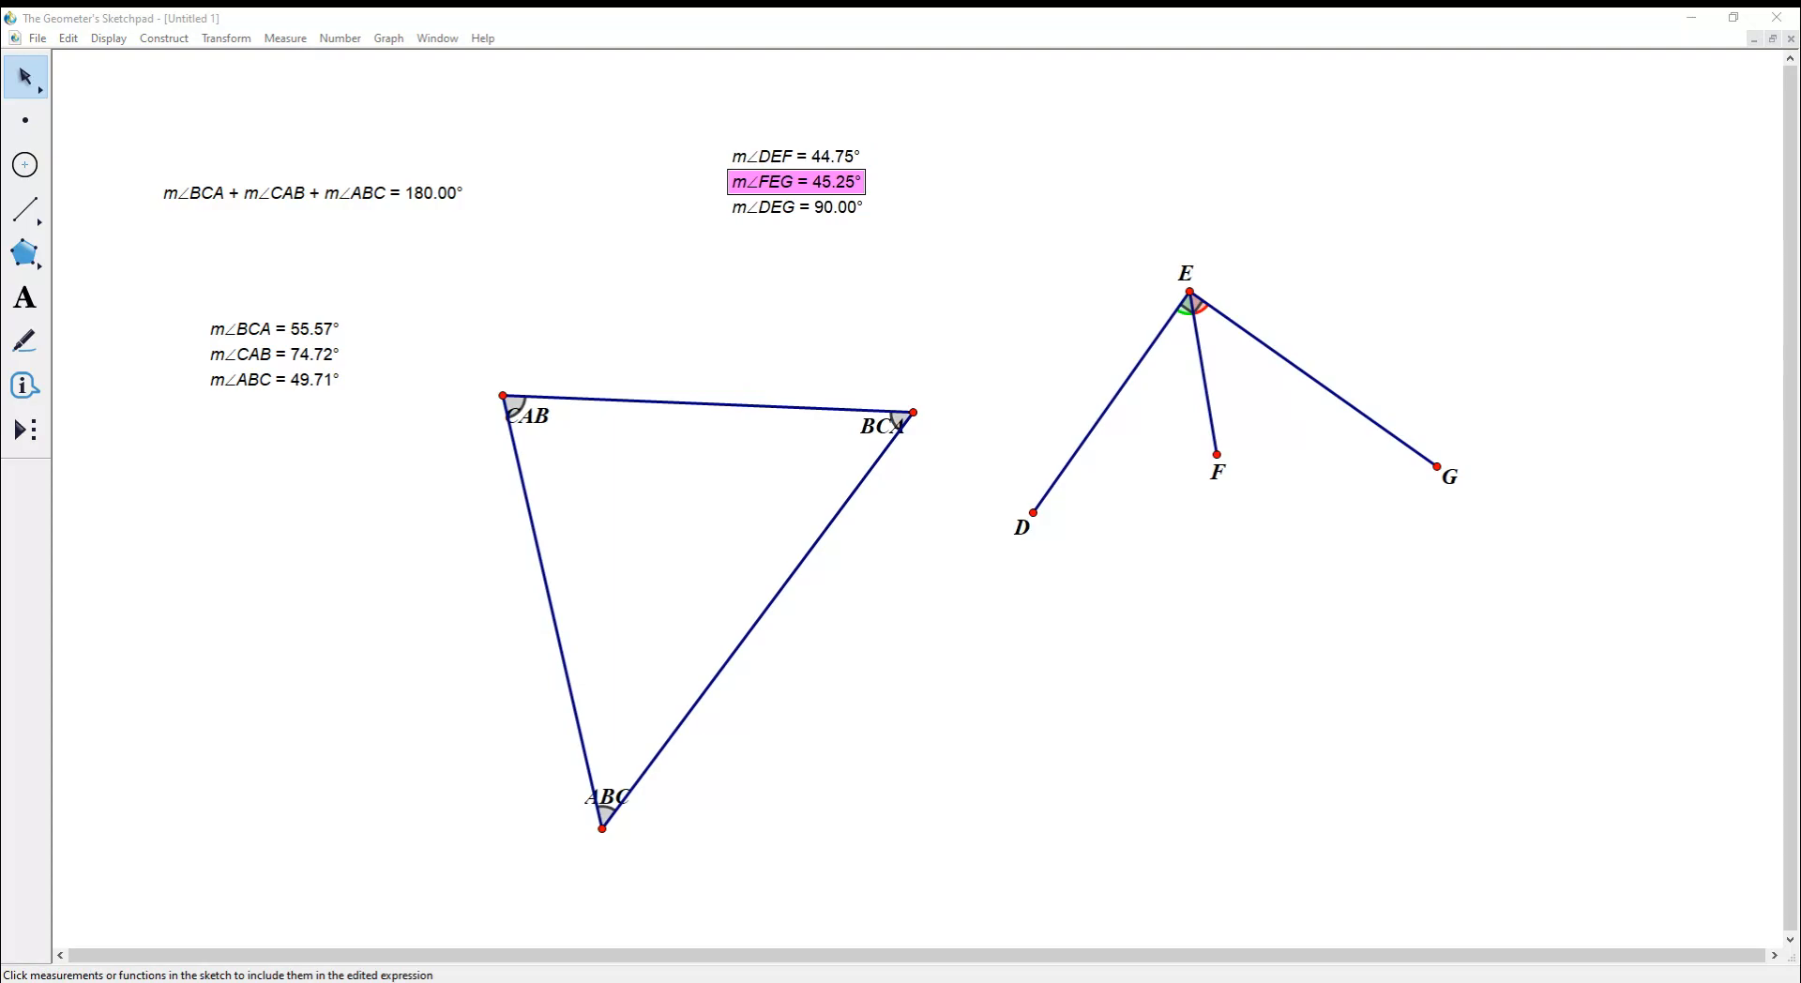
pyautogui.click(795, 157)
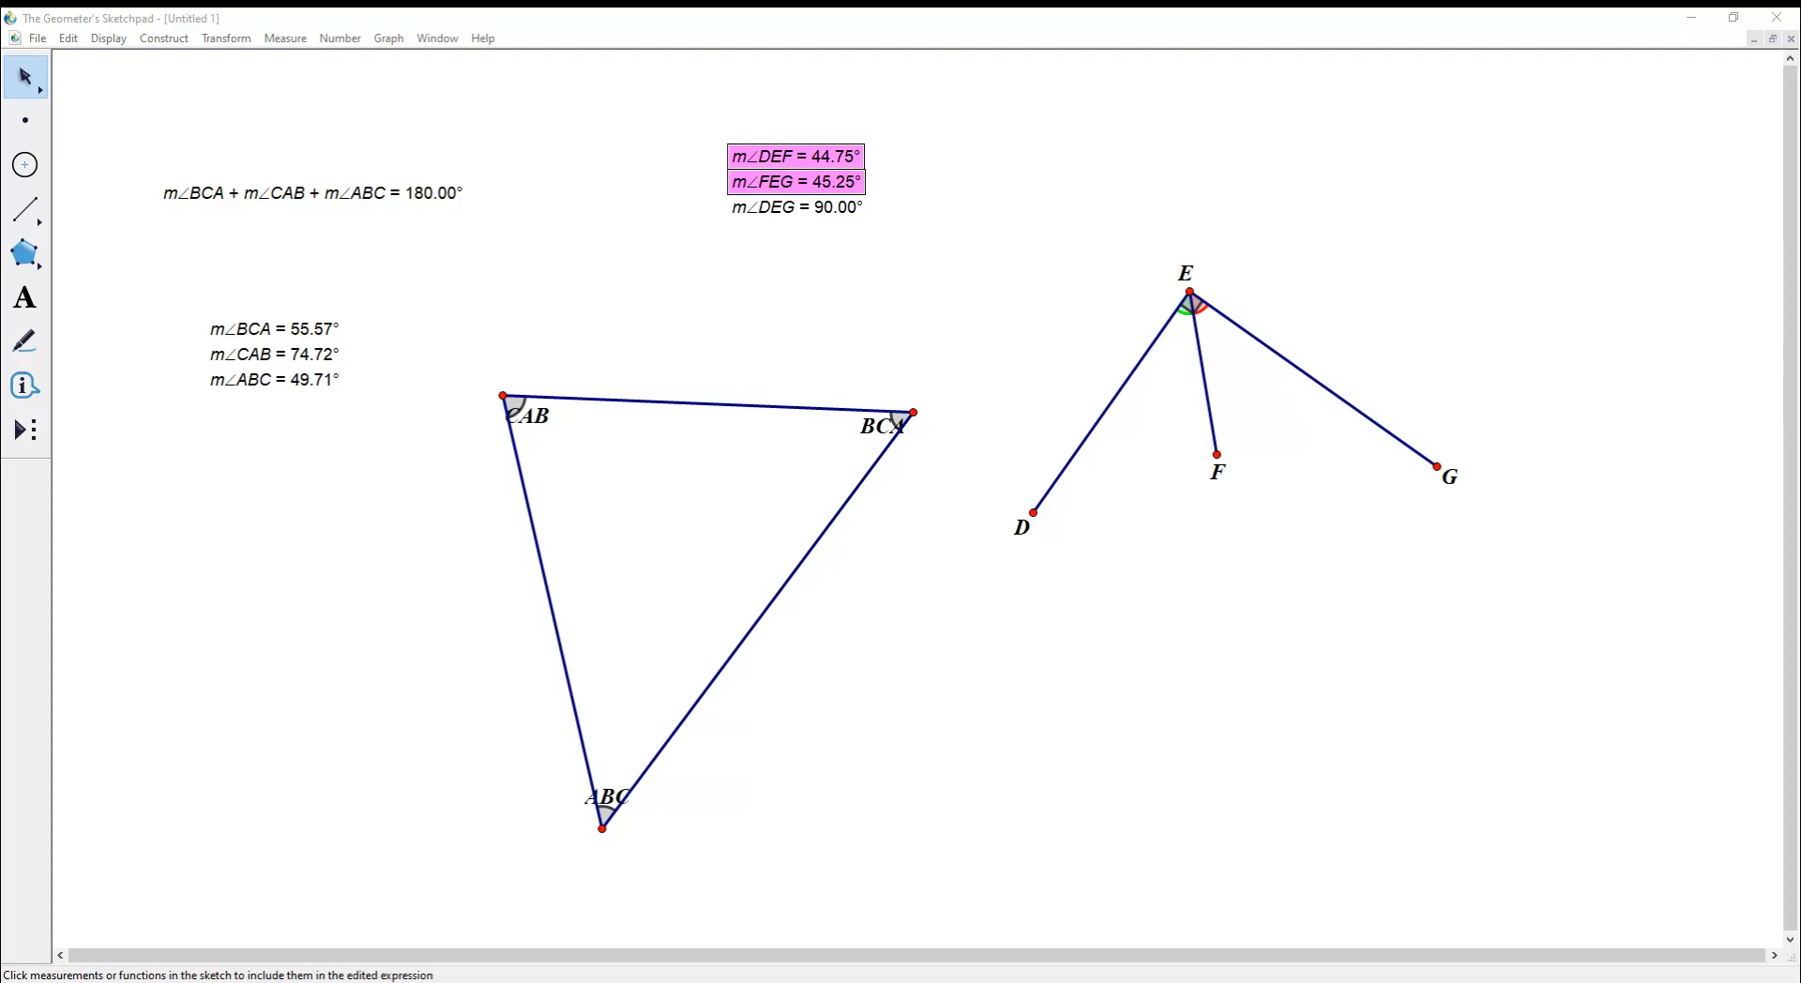
pyautogui.press('Return')
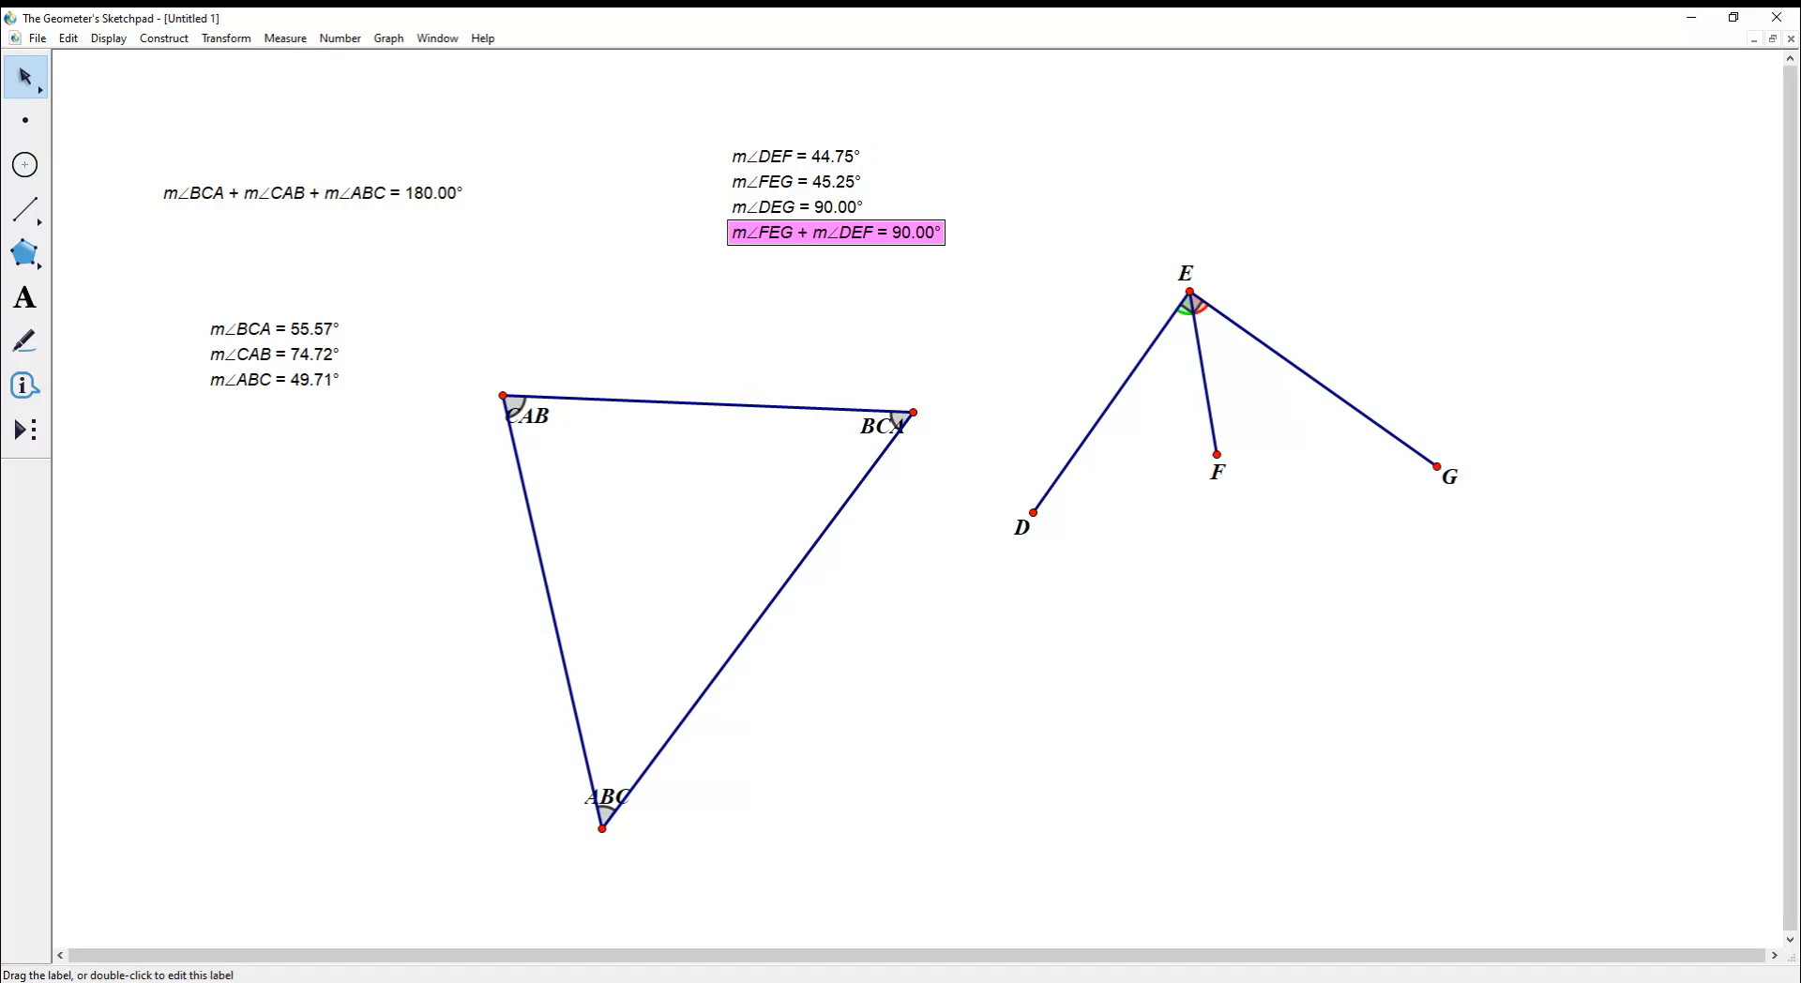
pyautogui.moveTo(1216, 454); pyautogui.dragTo(1221, 498)
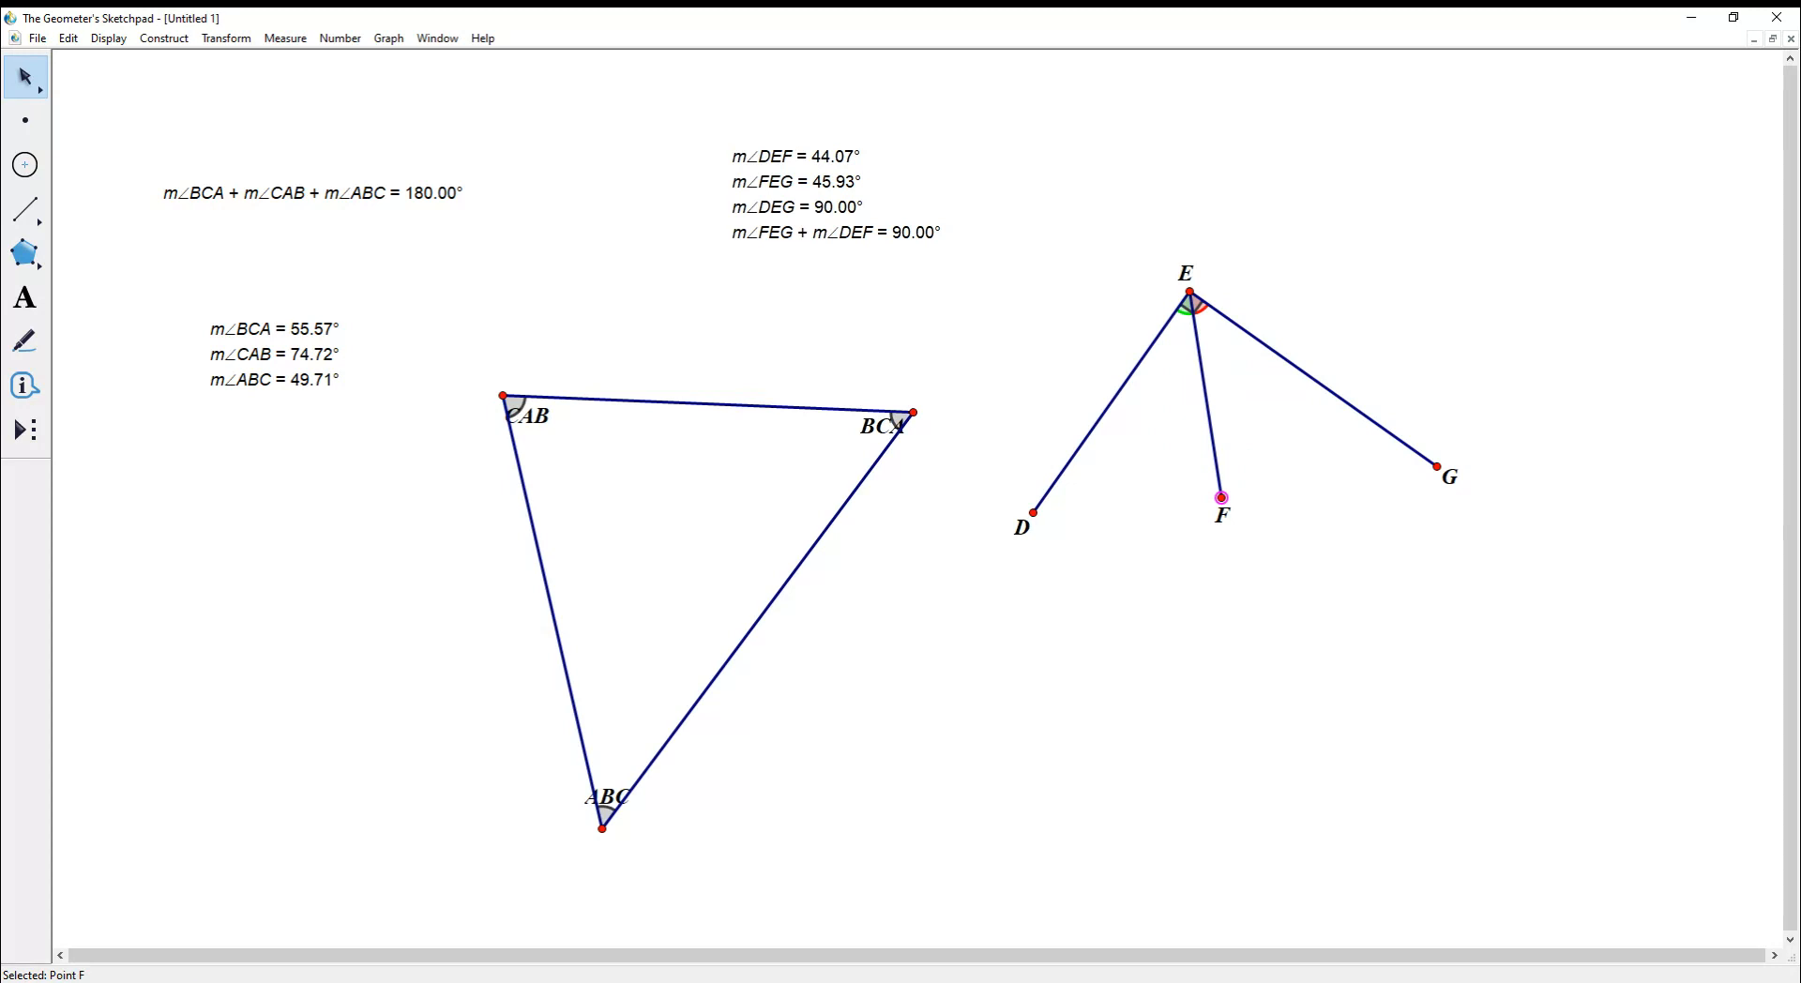
# - Drag vertex A to reshape the triangle while the angle totals stay 90° and 180°
pyautogui.moveTo(504, 396); pyautogui.dragTo(966, 698)
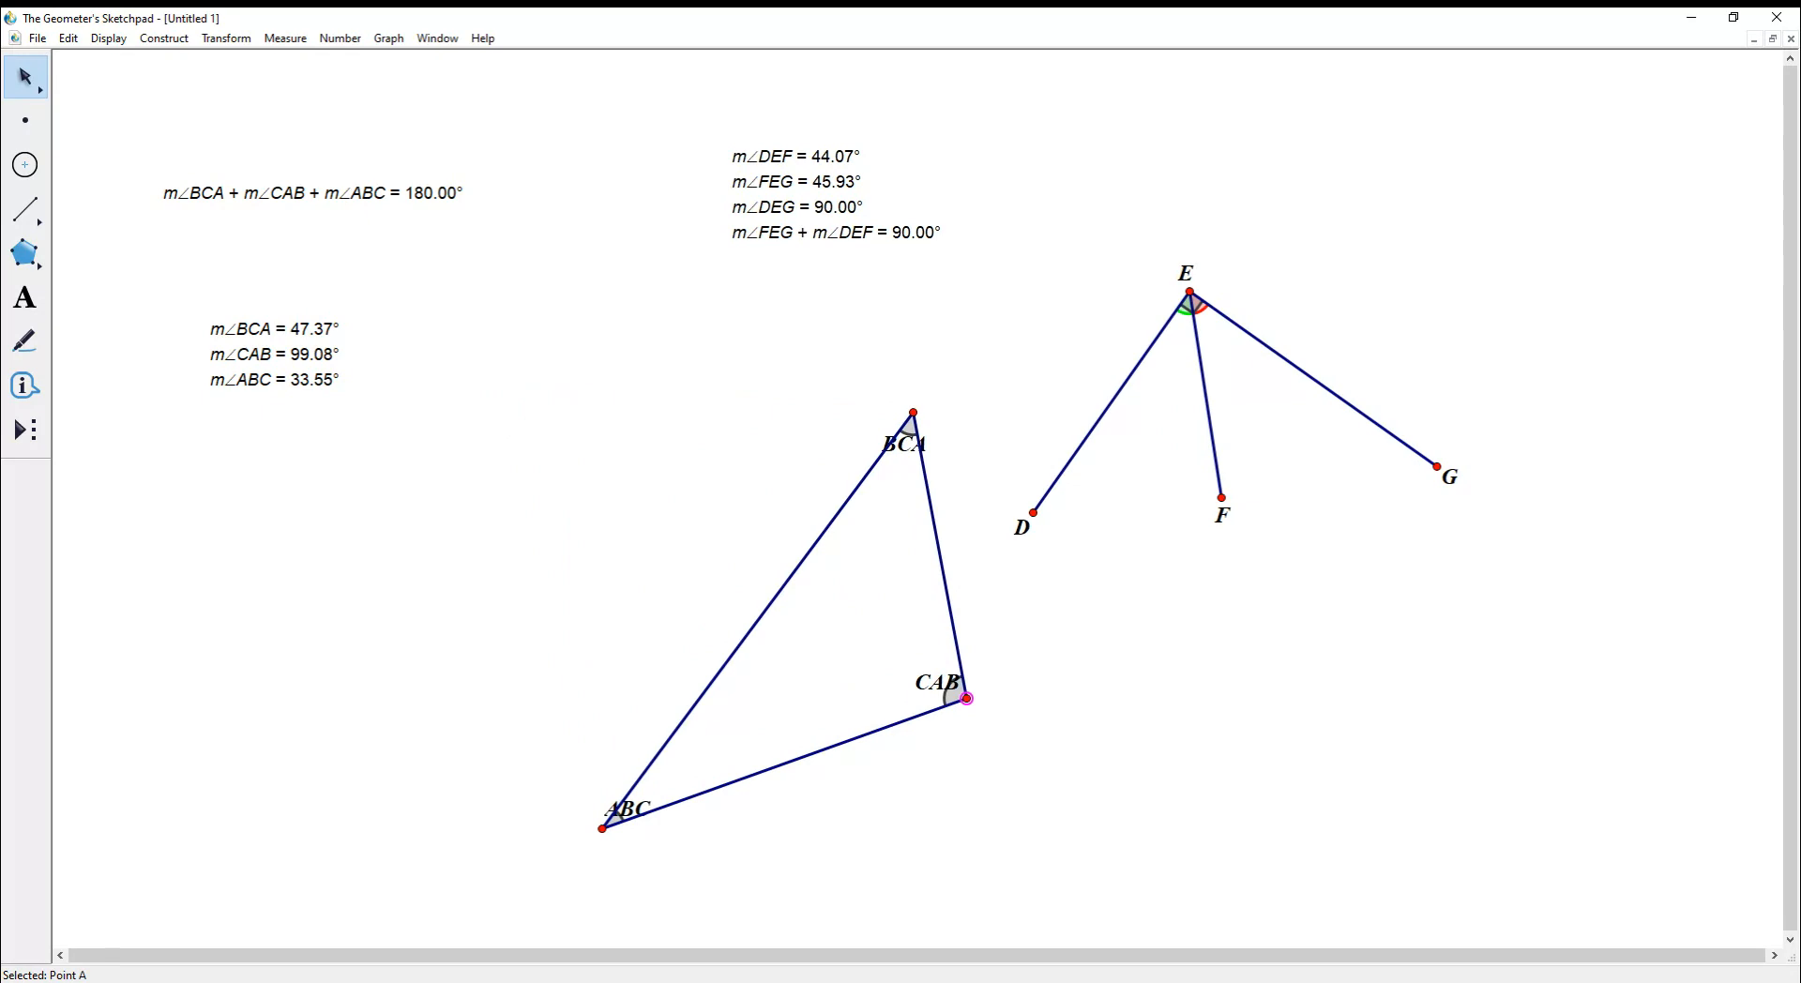
# - Nudge vertex A again, then marquee-select and delete the angle construction around E
pyautogui.moveTo(966, 697); pyautogui.dragTo(1034, 740)
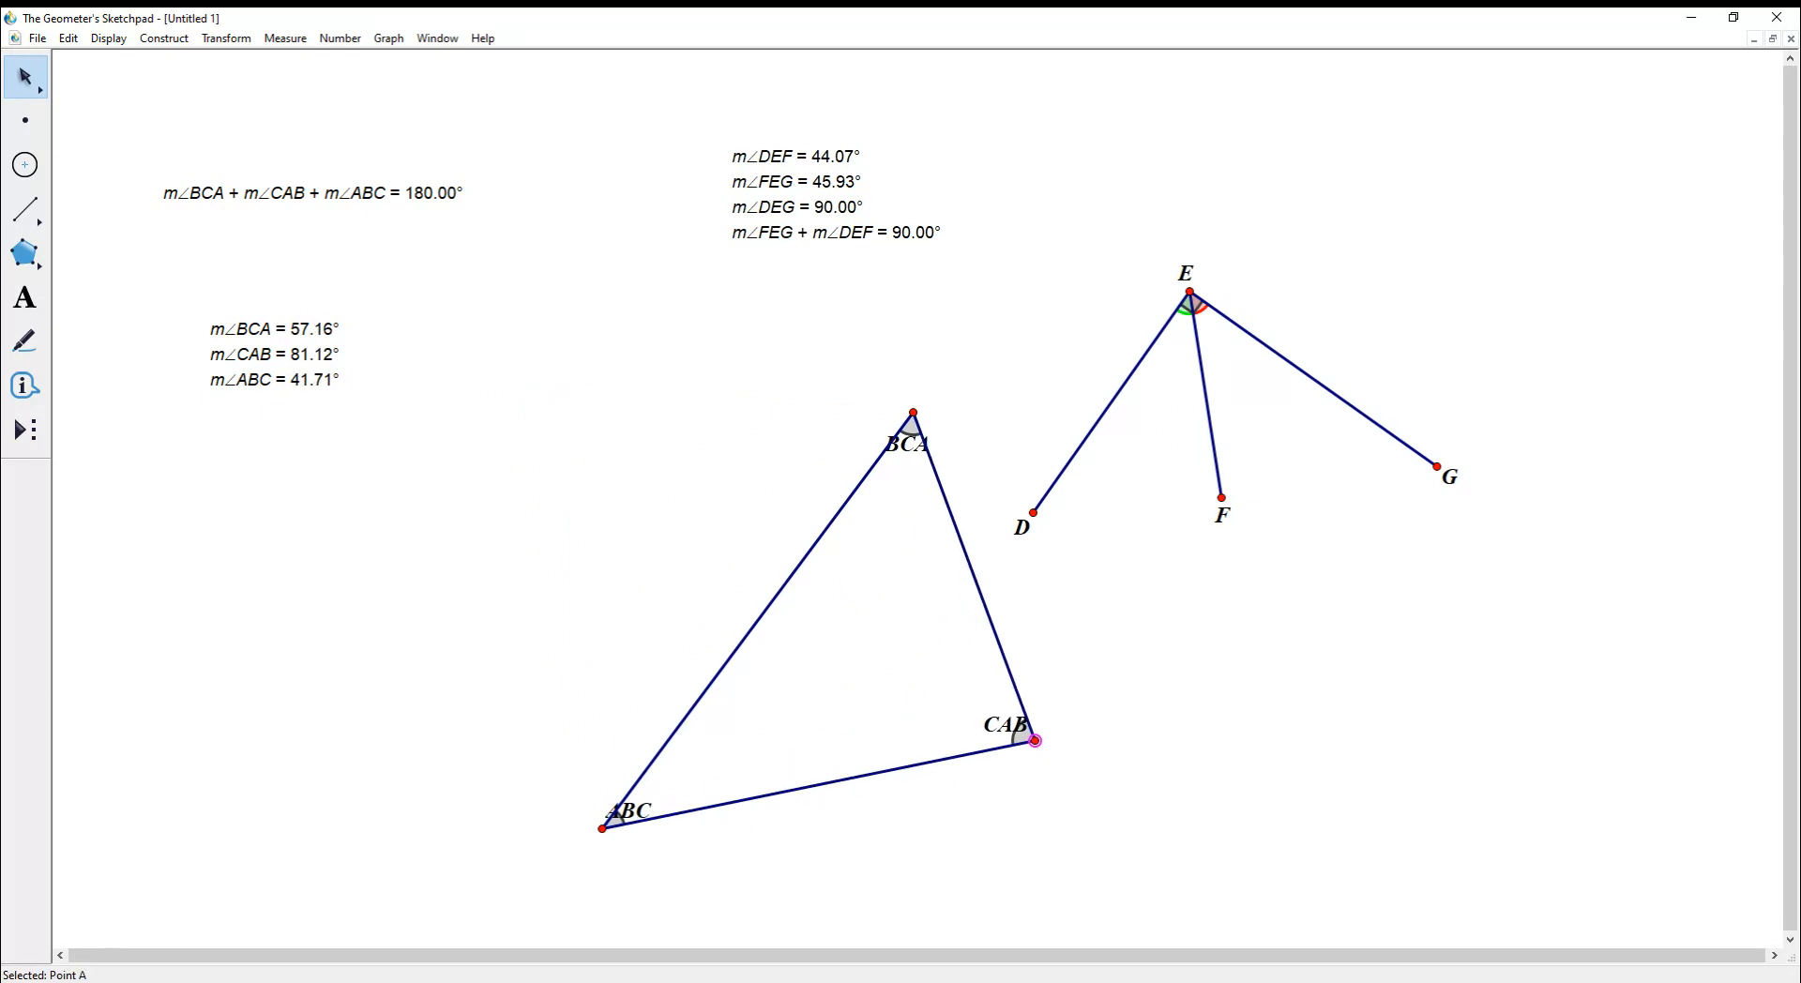
pyautogui.press('Escape')
pyautogui.moveTo(1123, 232); pyautogui.dragTo(1381, 523)
pyautogui.press('Delete')
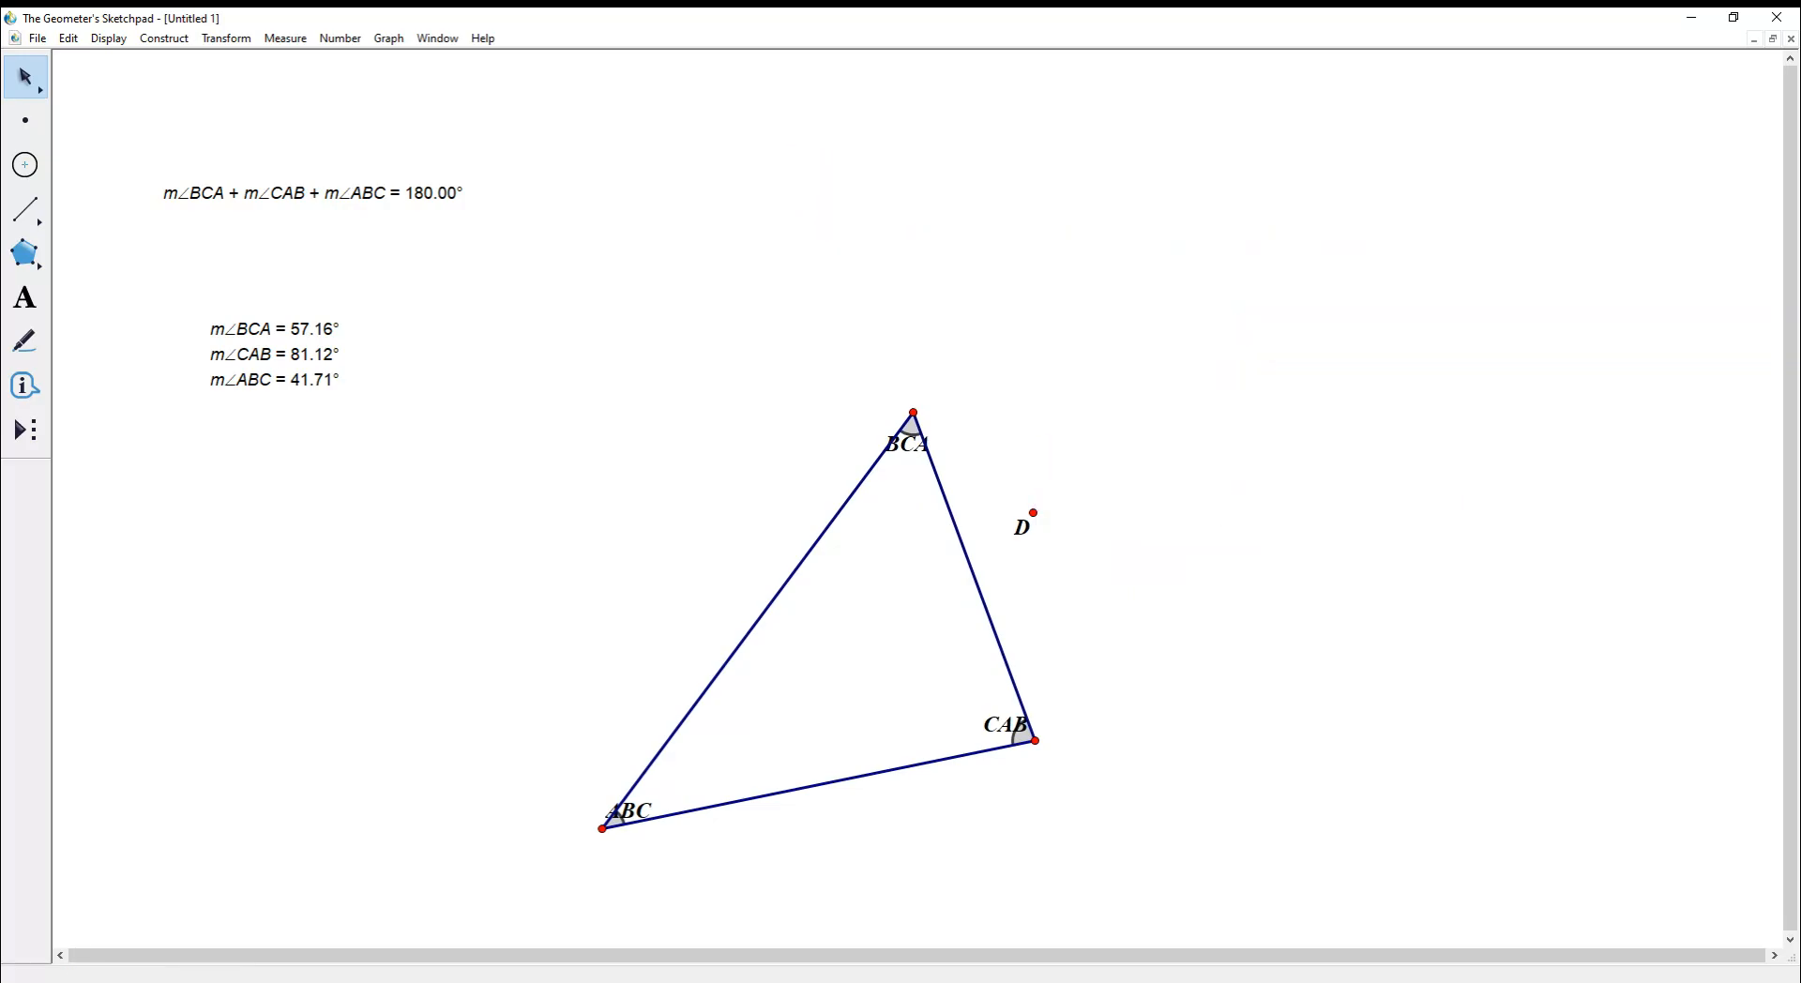
# - Delete point D and marquee-select the remaining triangle
pyautogui.moveTo(1055, 493); pyautogui.dragTo(1027, 553)
pyautogui.press('Delete')
pyautogui.moveTo(537, 318); pyautogui.dragTo(1102, 844)
pyautogui.click(913, 412)
pyautogui.moveTo(600, 340); pyautogui.dragTo(1112, 860)
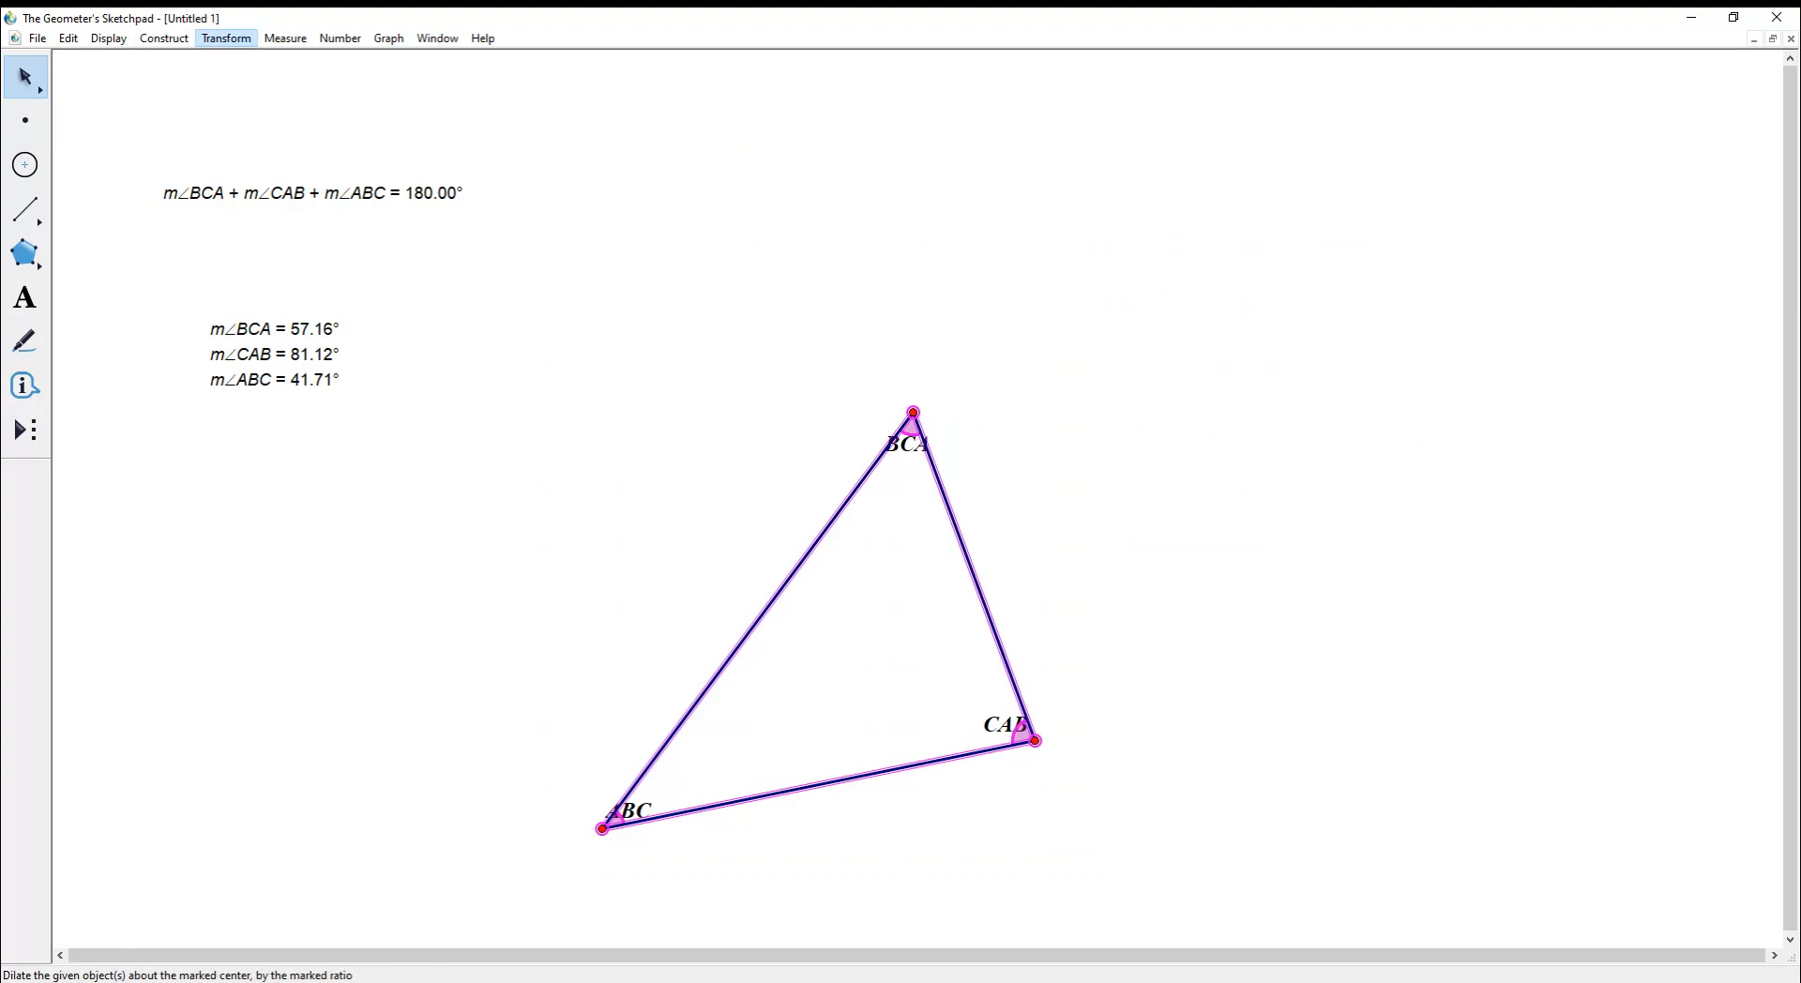
# - Reflect the triangle across side CA and drag vertex B up and right
pyautogui.click(246, 254)
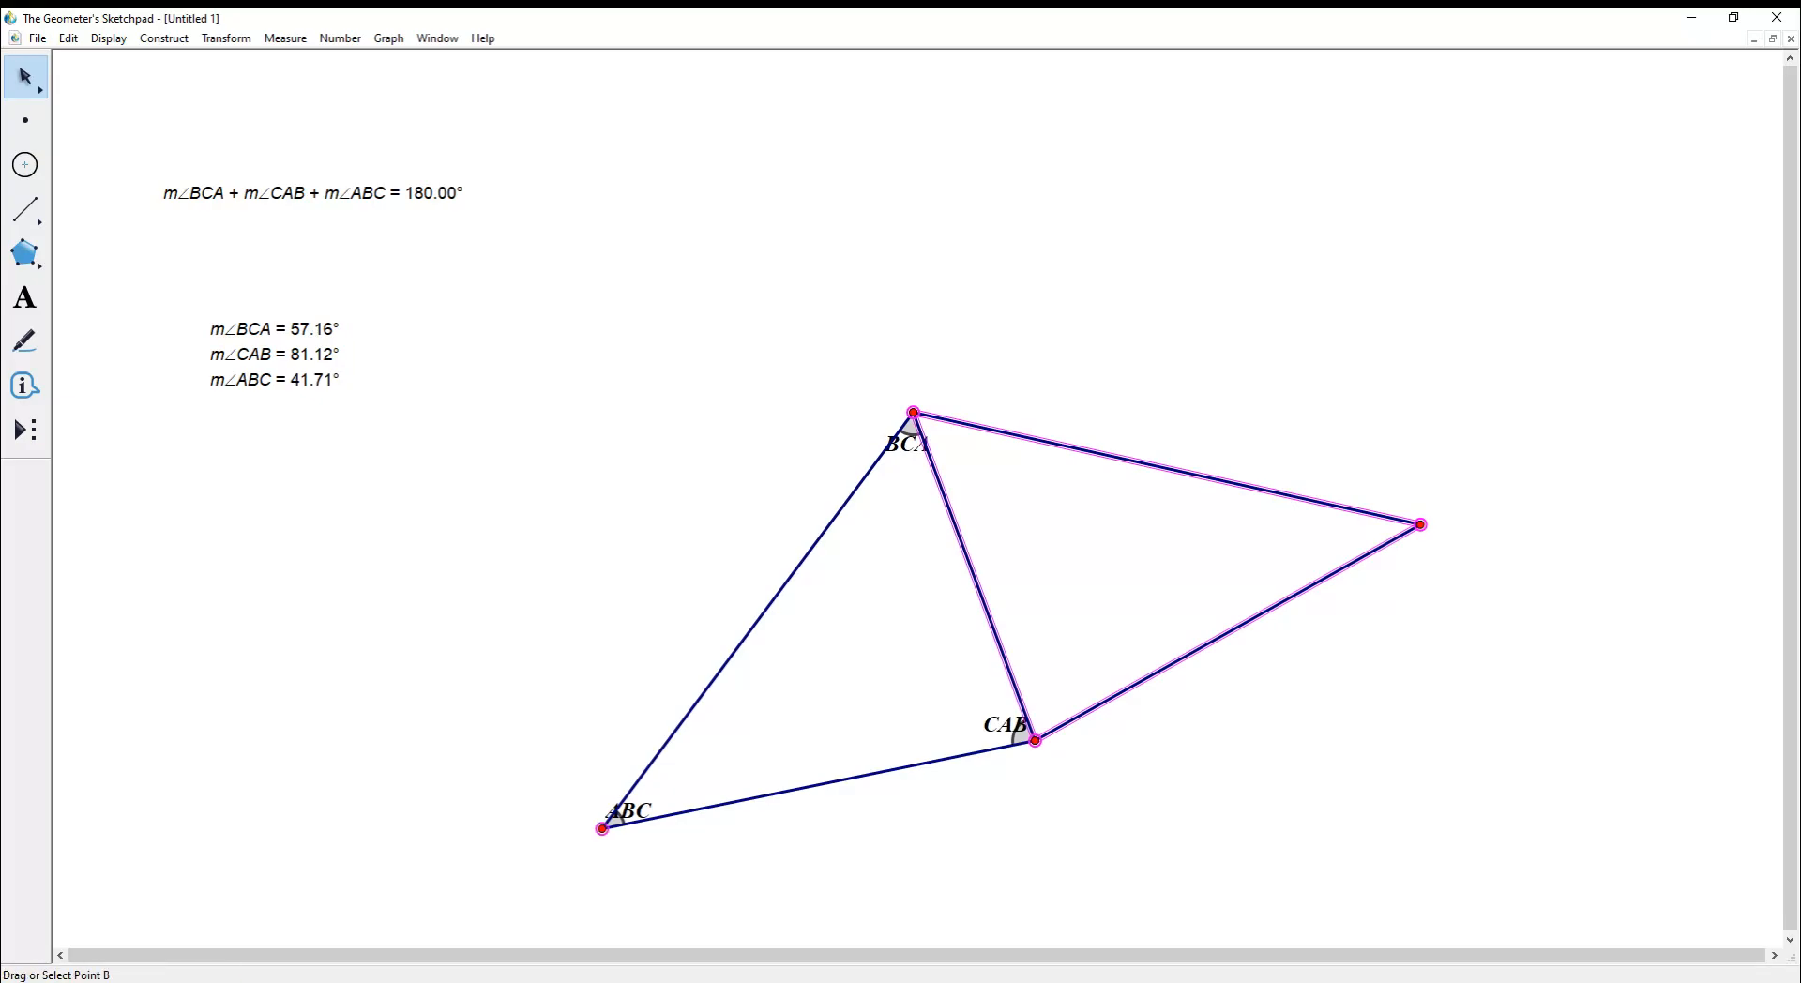
pyautogui.moveTo(602, 828)
pyautogui.mouseDown()
pyautogui.moveTo(523, 345)
pyautogui.moveTo(706, 358)
pyautogui.moveTo(759, 455)
pyautogui.mouseUp()
pyautogui.moveTo(842, 617); pyautogui.dragTo(1484, 556)
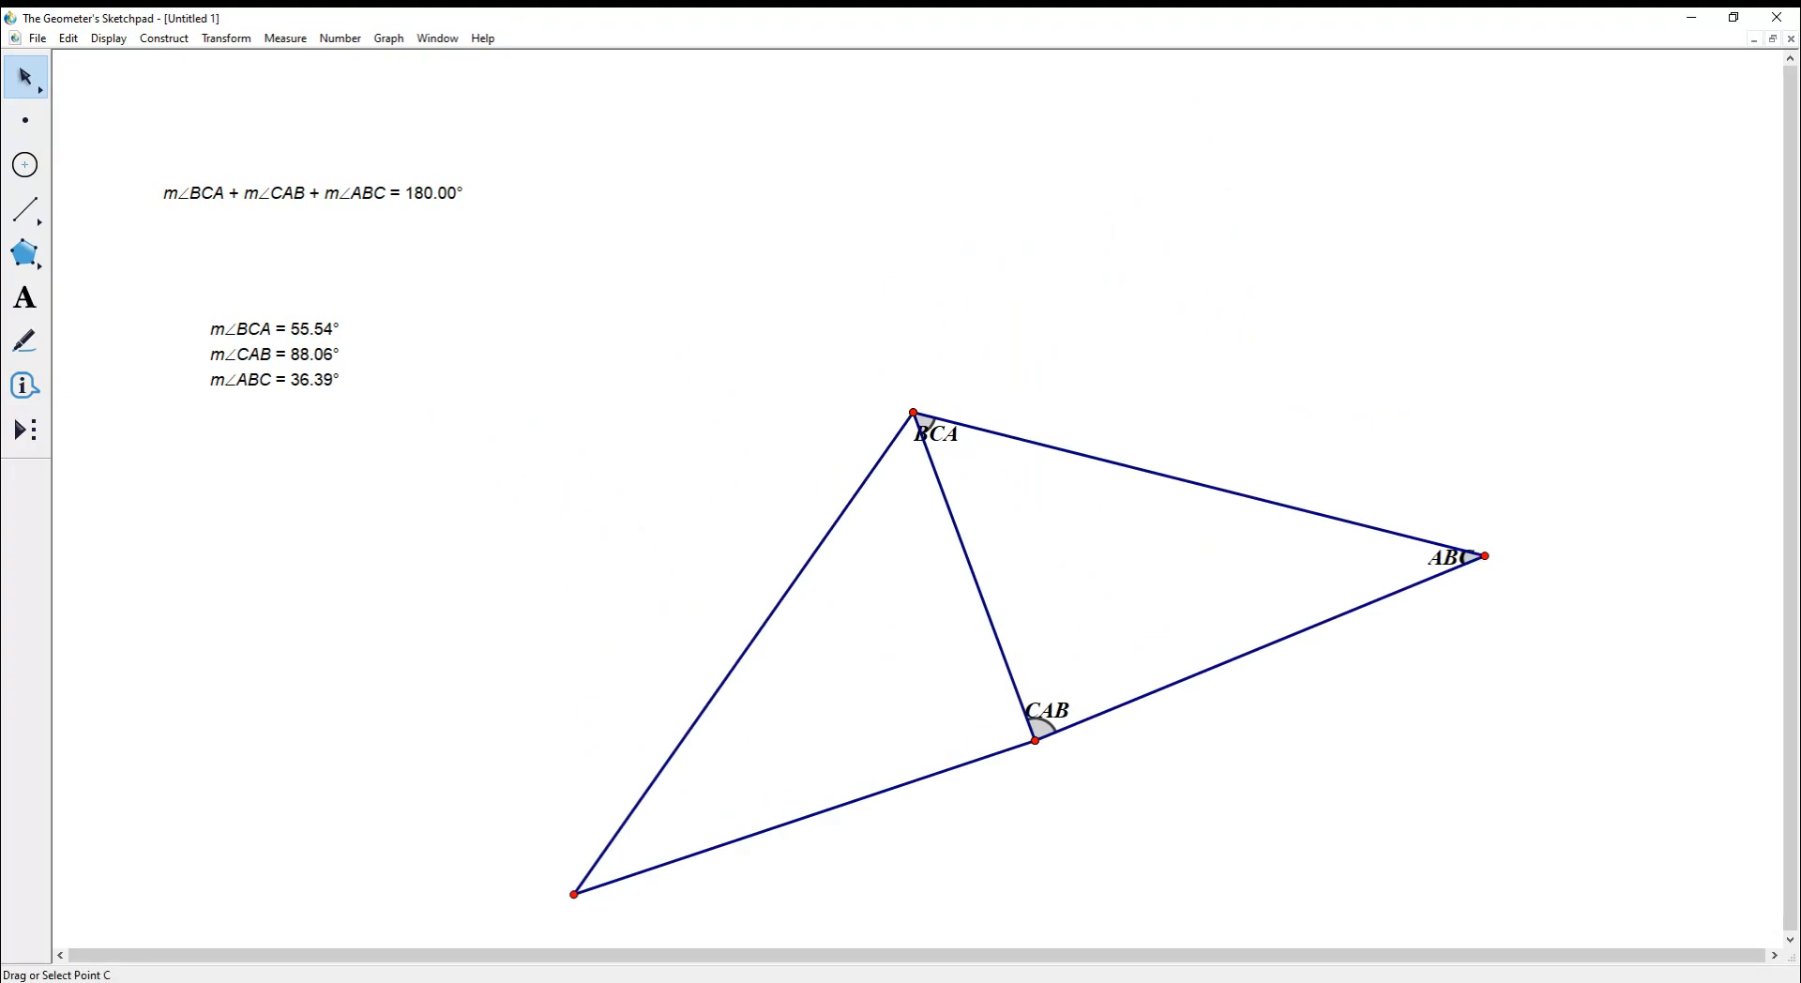
# - Mark the top vertex as rotation centre, drag the right vertex, and select the left vertex with its segments
pyautogui.click(913, 413)
pyautogui.click(285, 38)
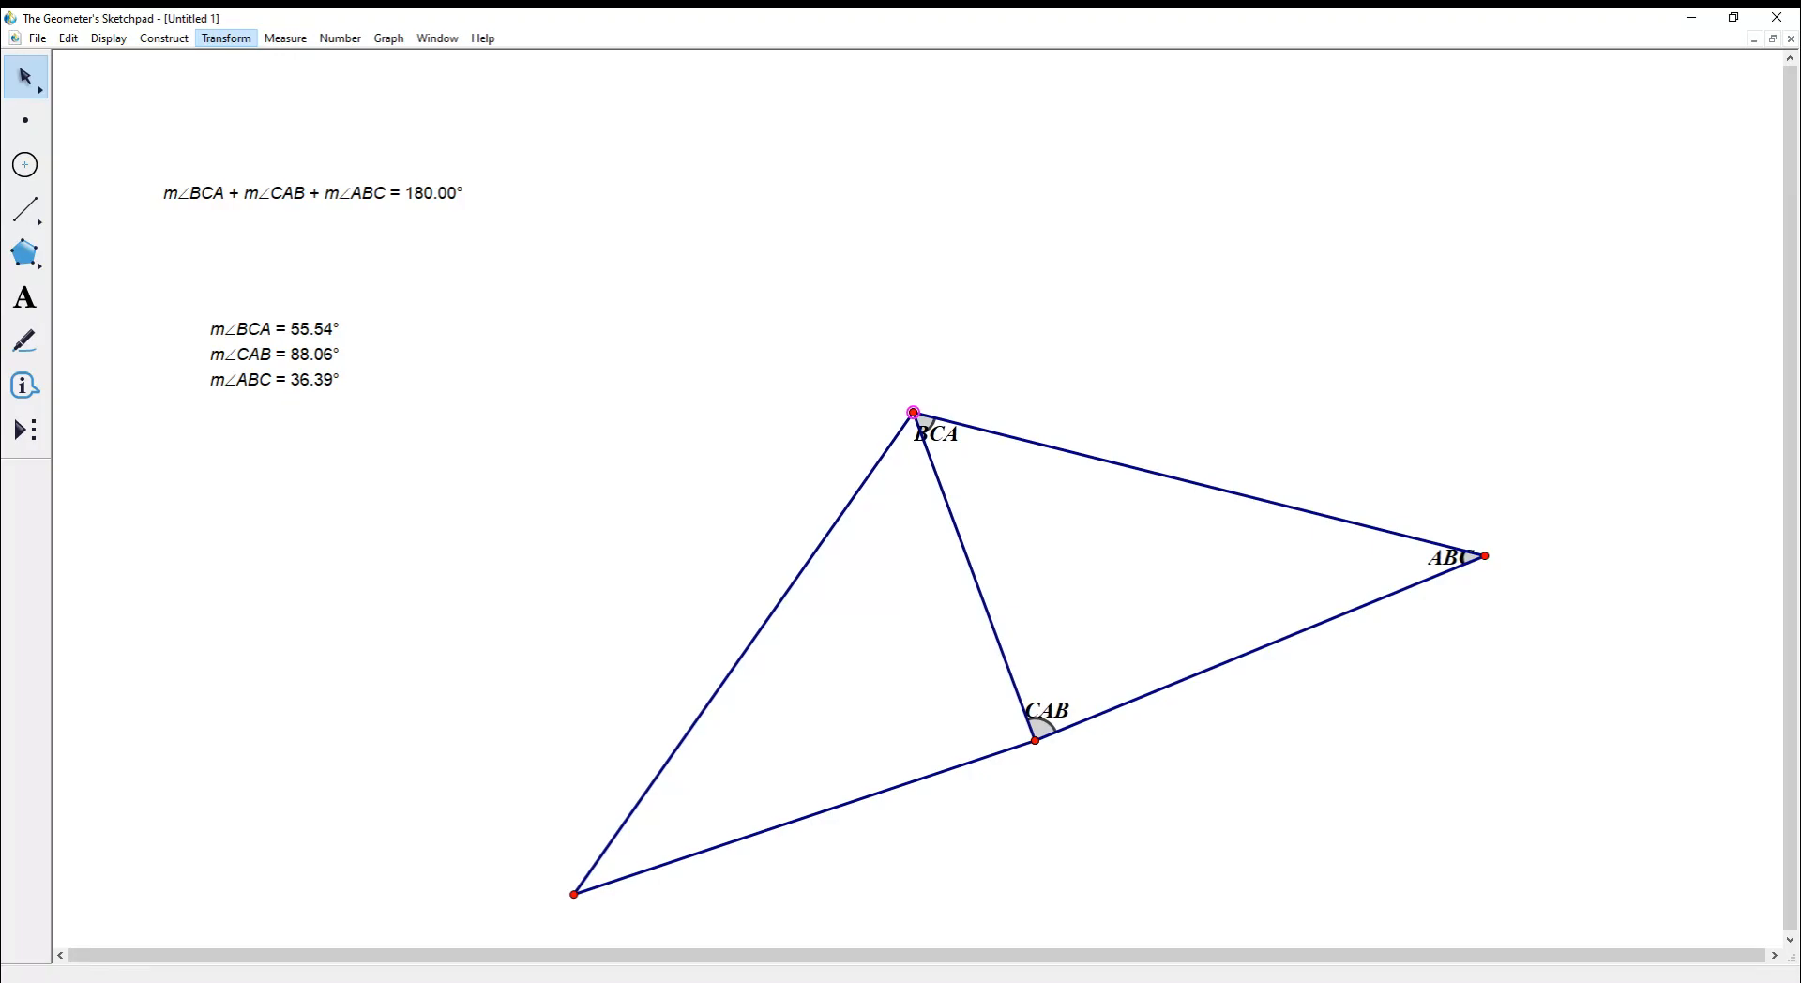
pyautogui.click(234, 212)
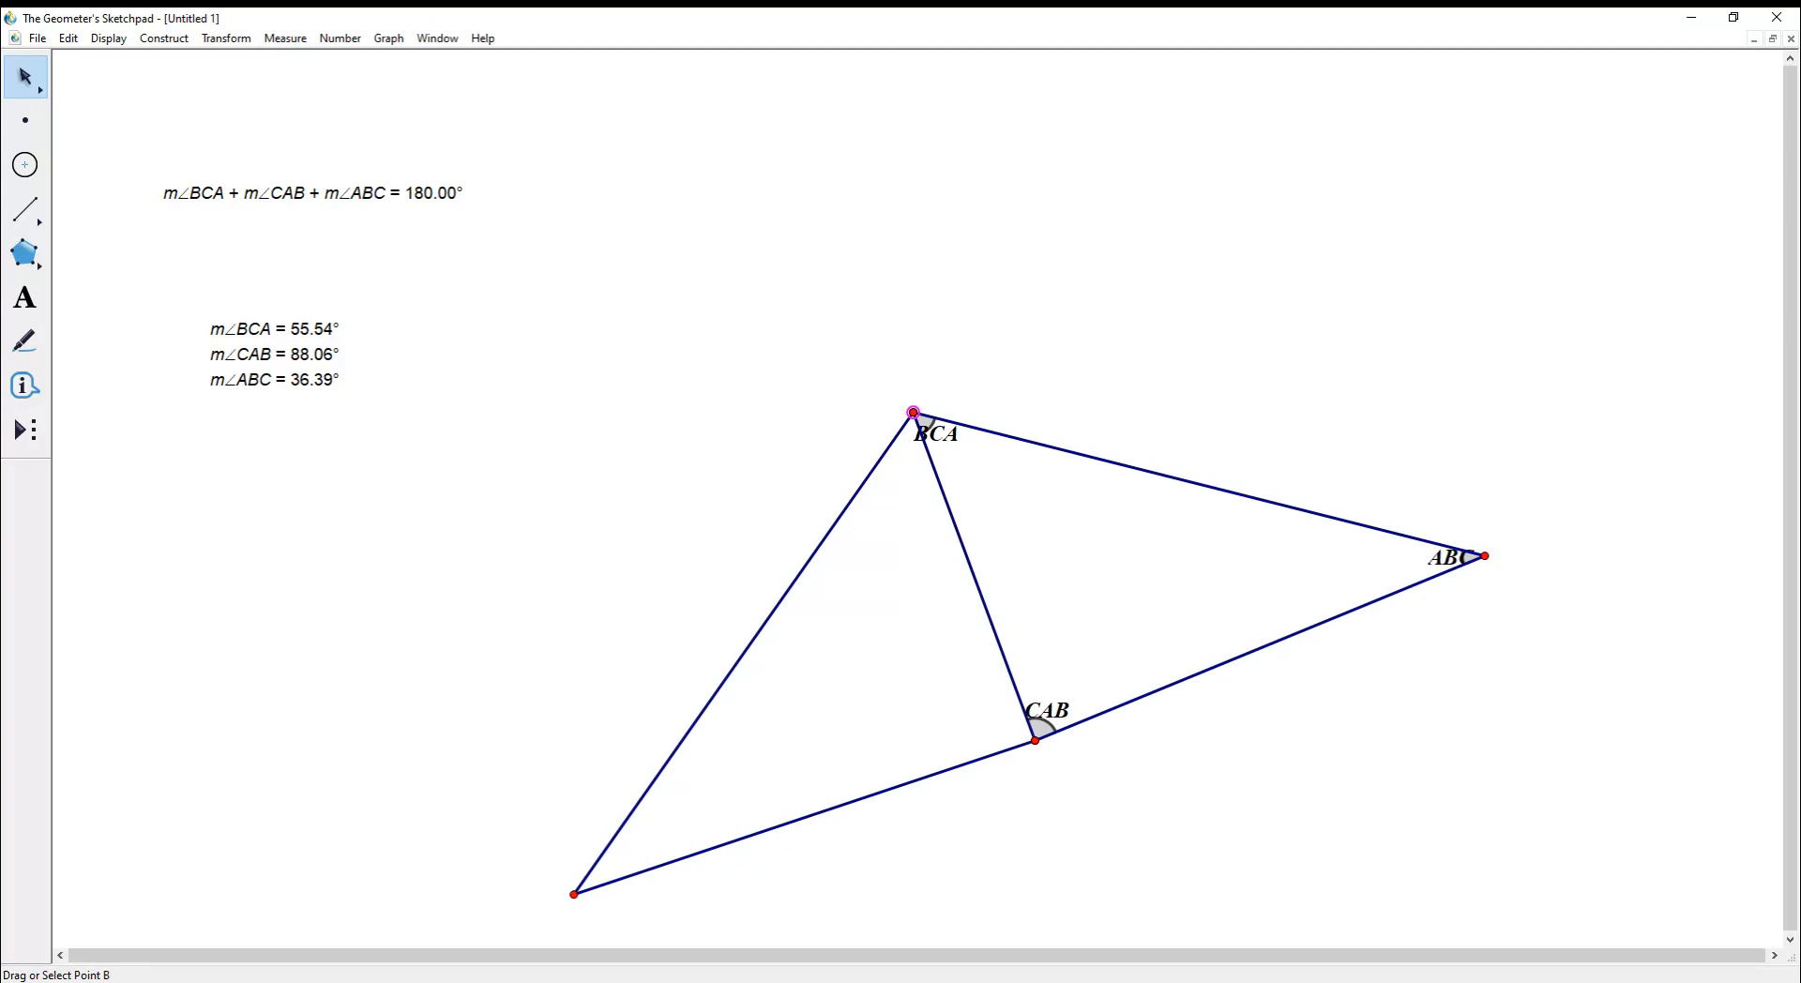
pyautogui.moveTo(1485, 556); pyautogui.dragTo(1135, 432)
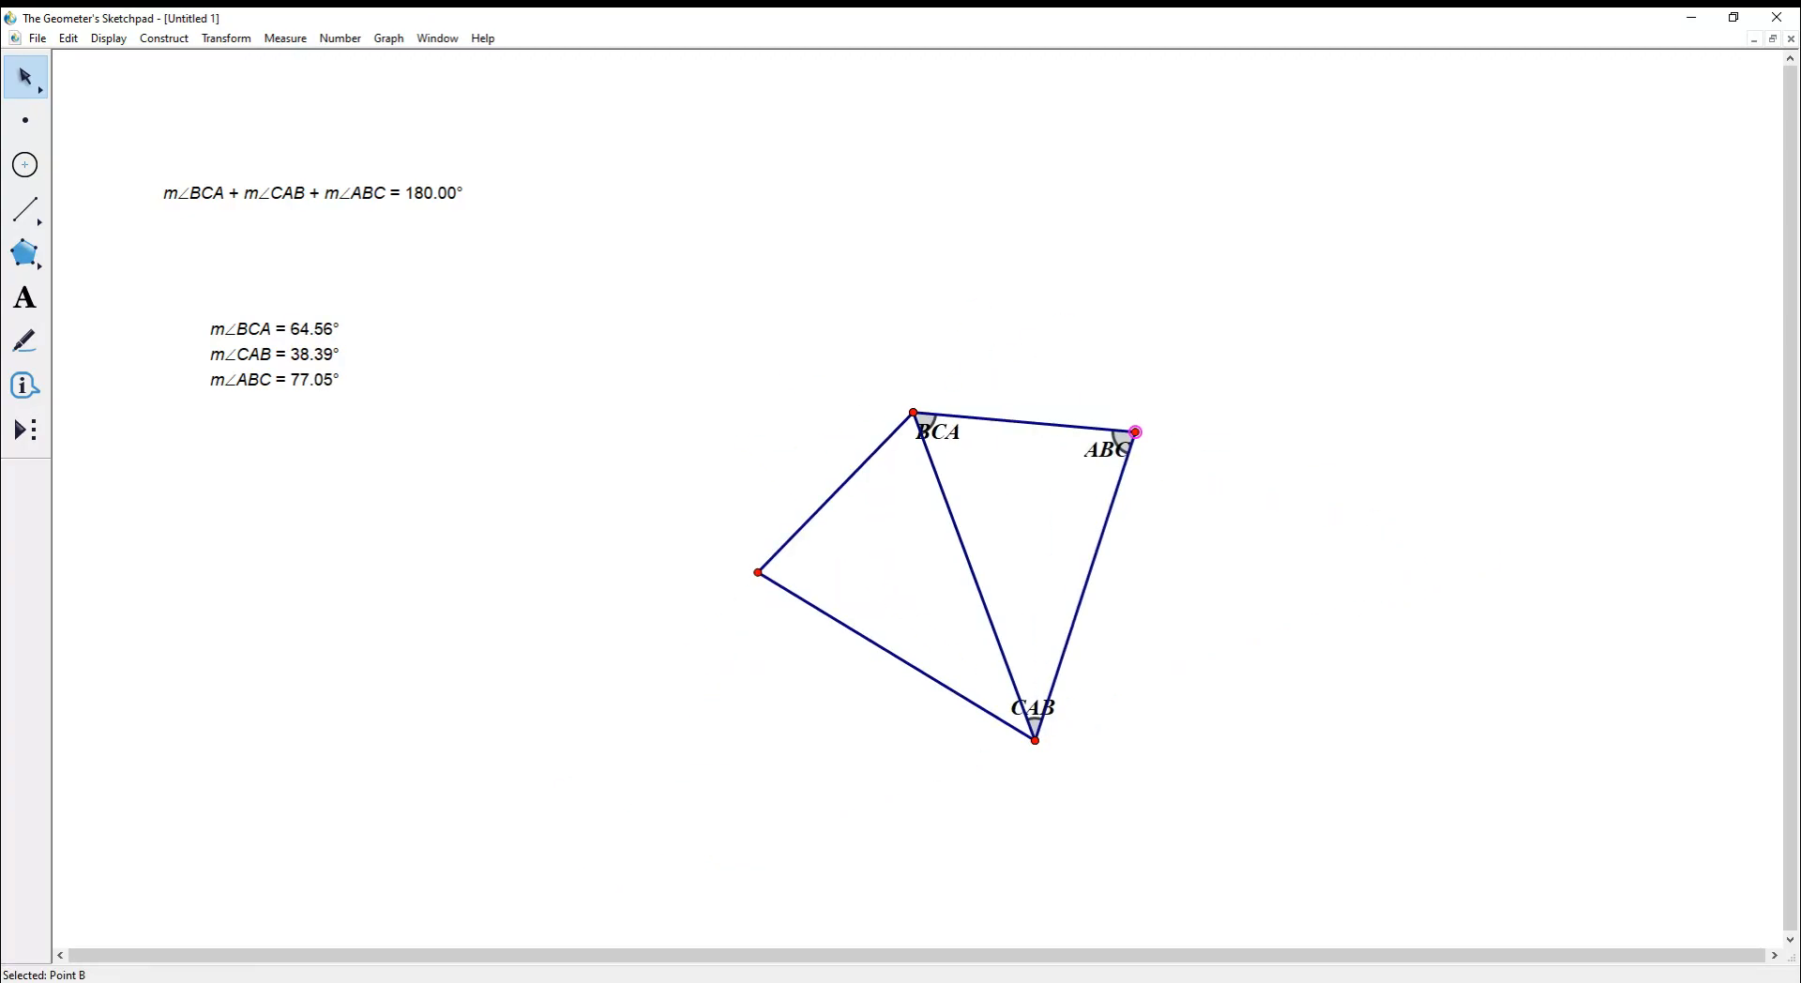
pyautogui.moveTo(717, 379); pyautogui.dragTo(888, 735)
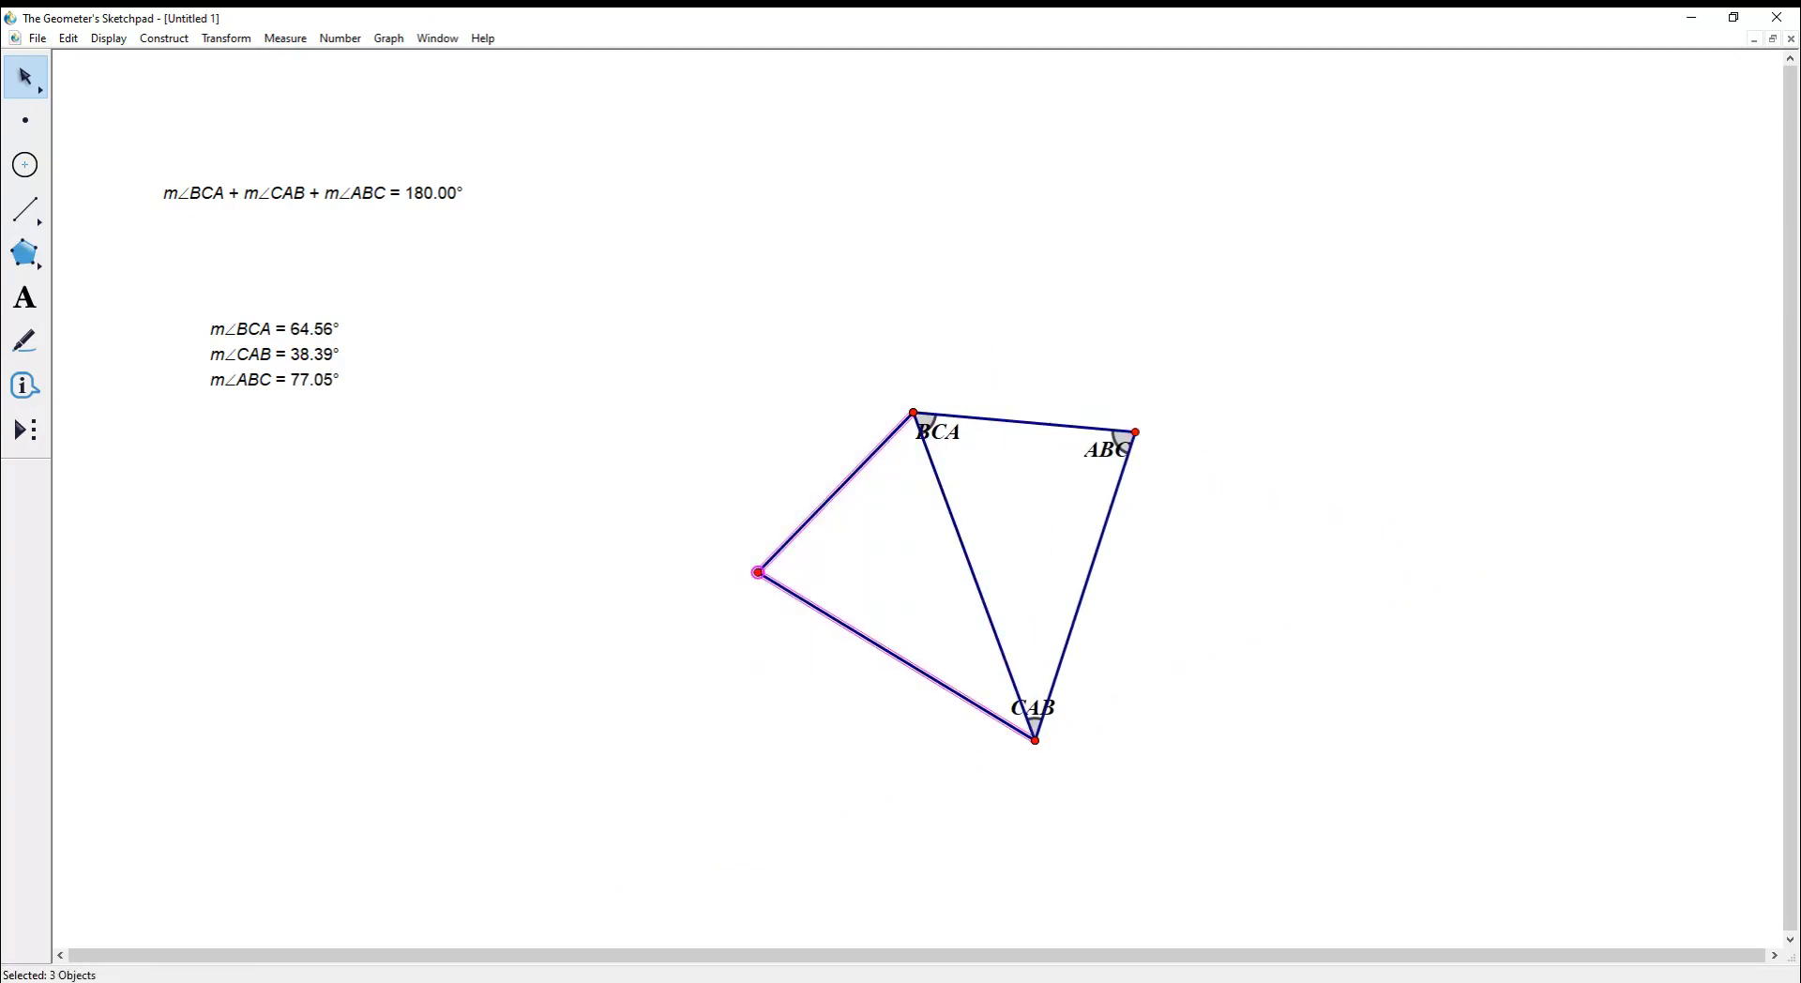
# - Delete the left vertex and its segments, then mark vertex C as the rotation centre
pyautogui.press('Delete')
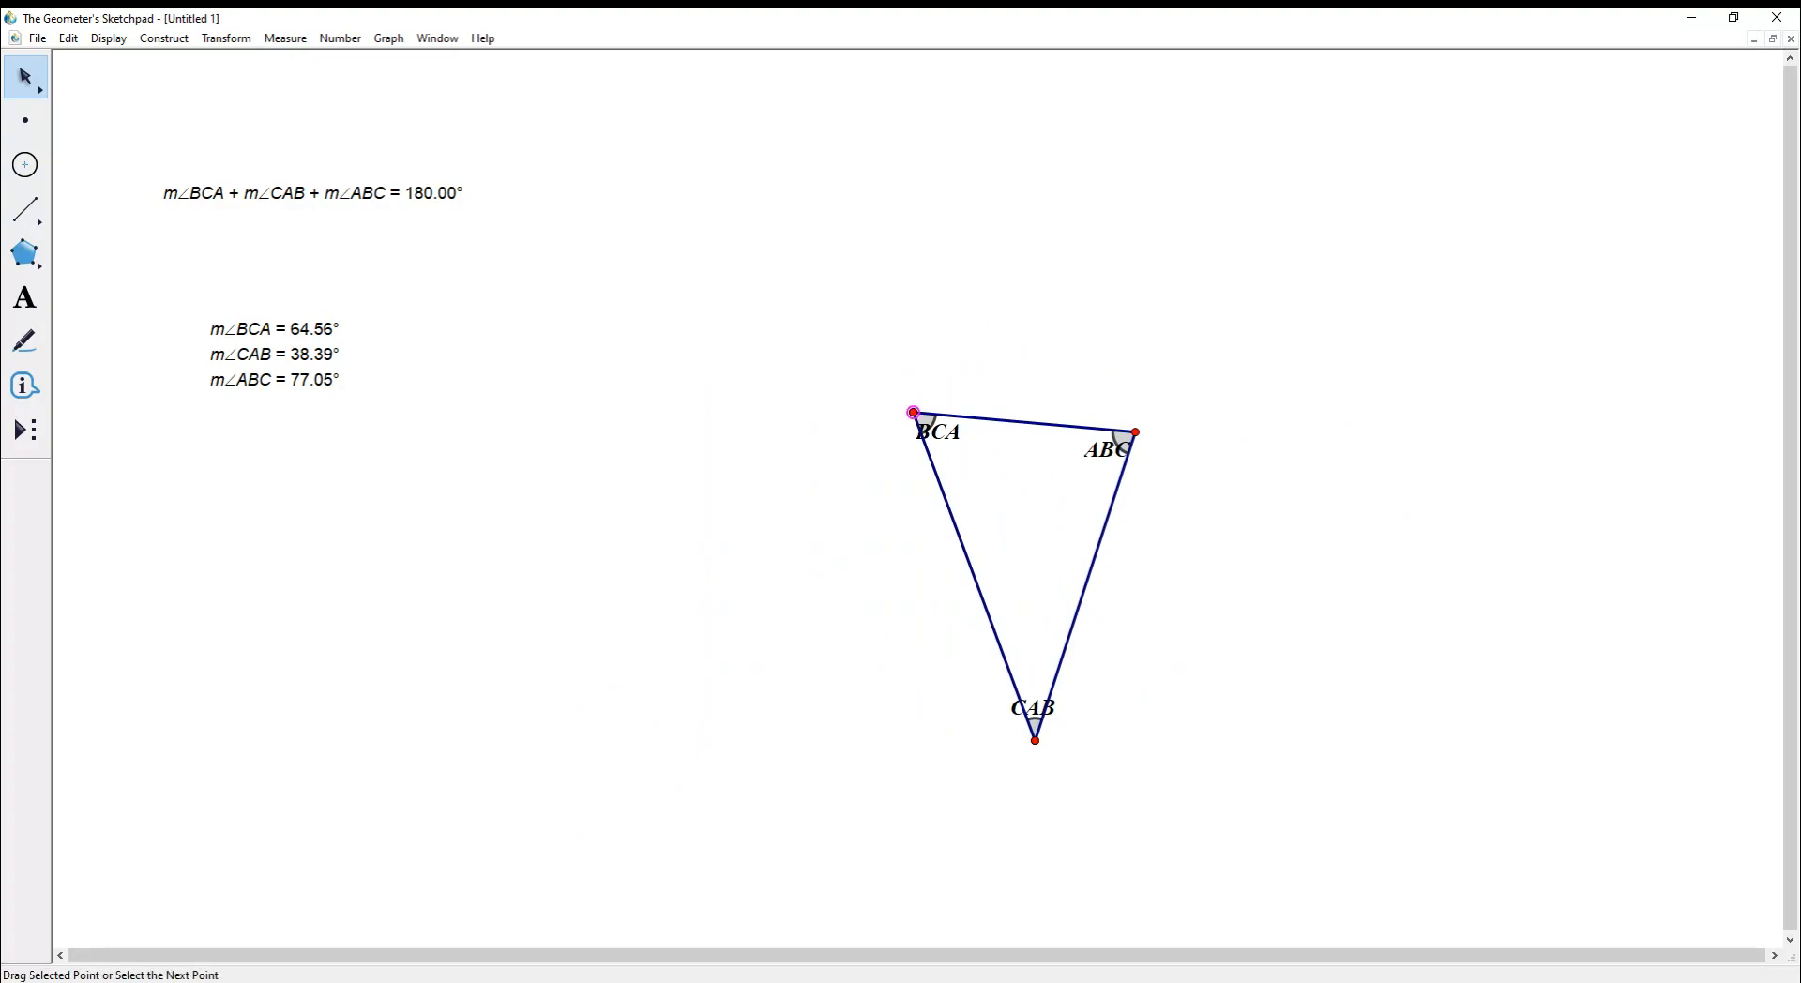
pyautogui.click(913, 412)
pyautogui.click(226, 39)
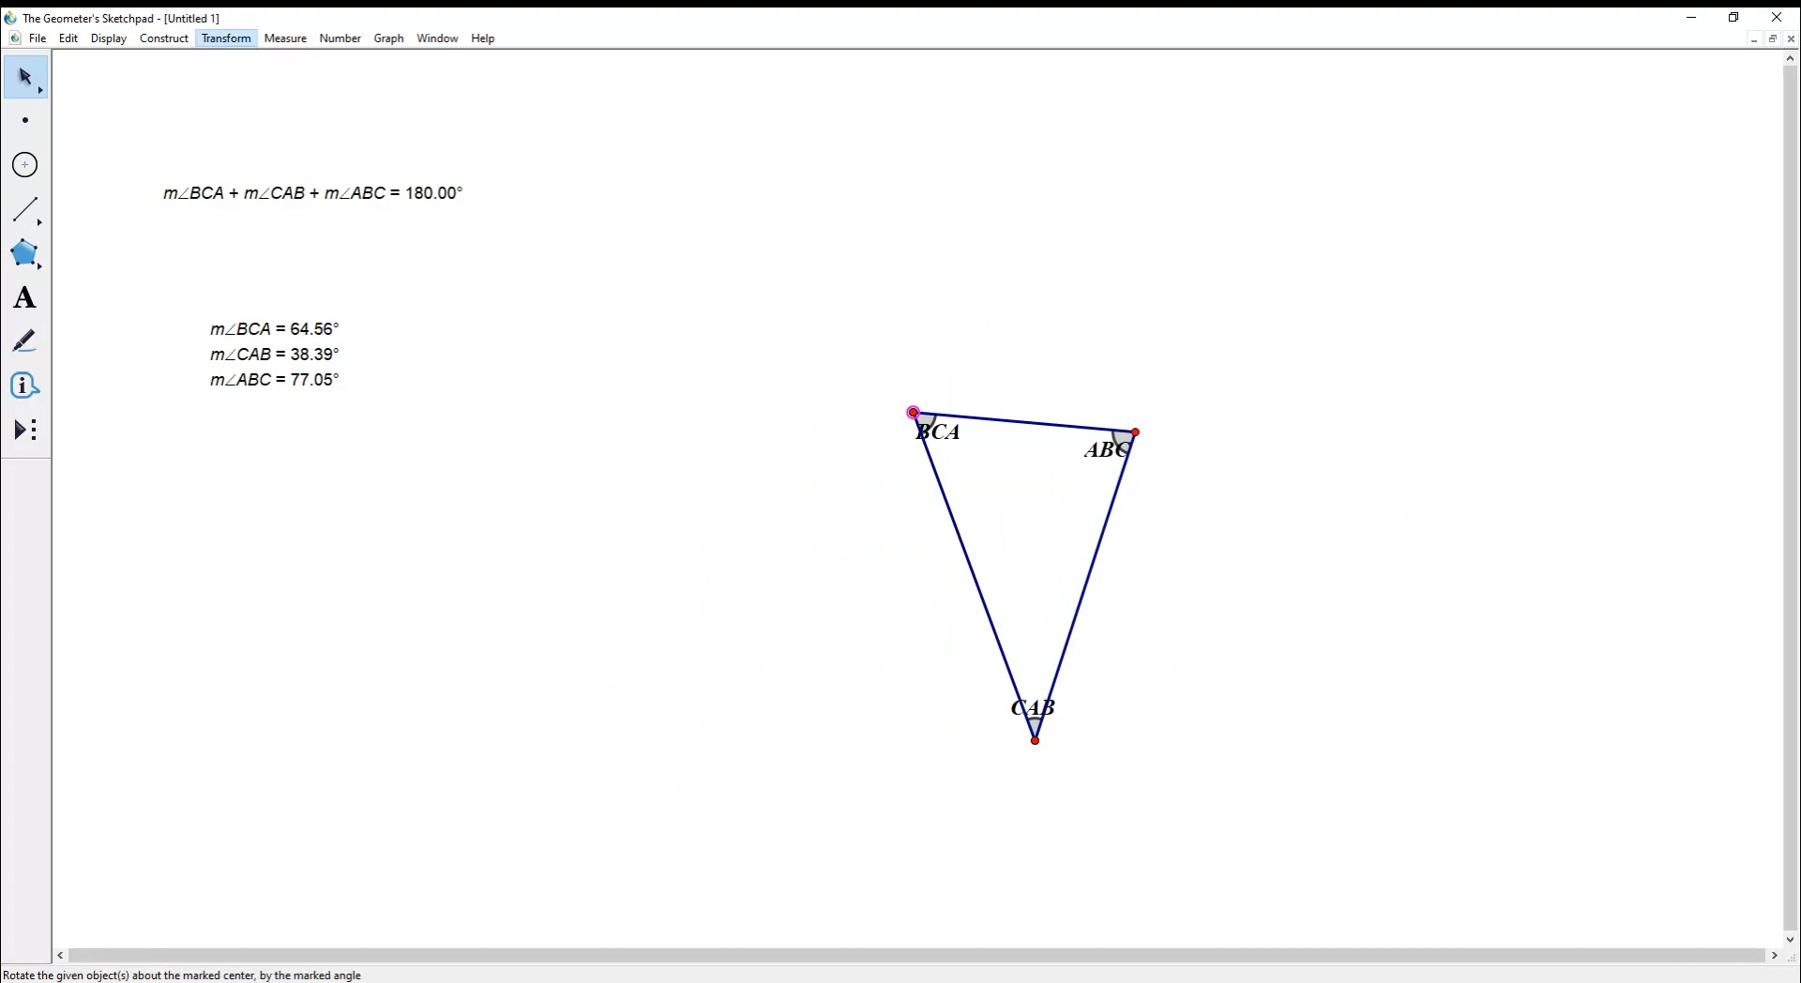
pyautogui.click(242, 212)
pyautogui.press('Escape')
# - Rotate the whole triangle about vertex C, creating a rotated copy joined at C
pyautogui.moveTo(728, 220); pyautogui.dragTo(1286, 824)
pyautogui.click(226, 38)
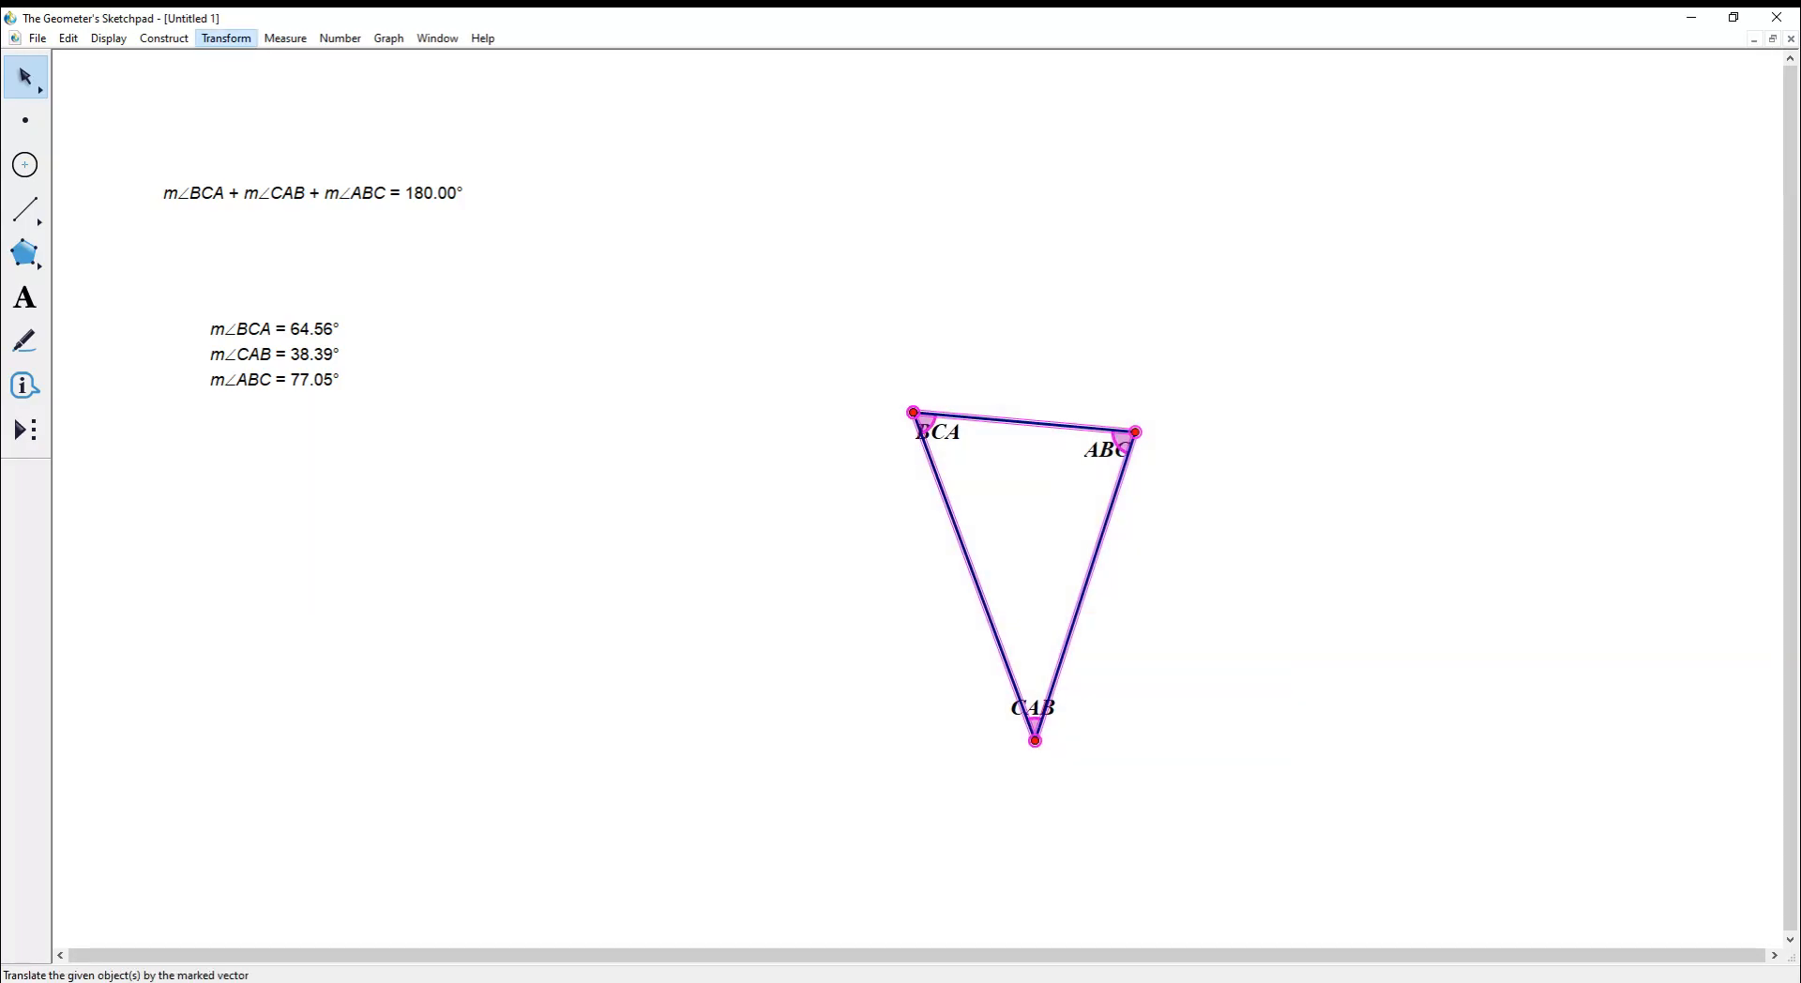
pyautogui.click(246, 191)
pyautogui.press('Escape')
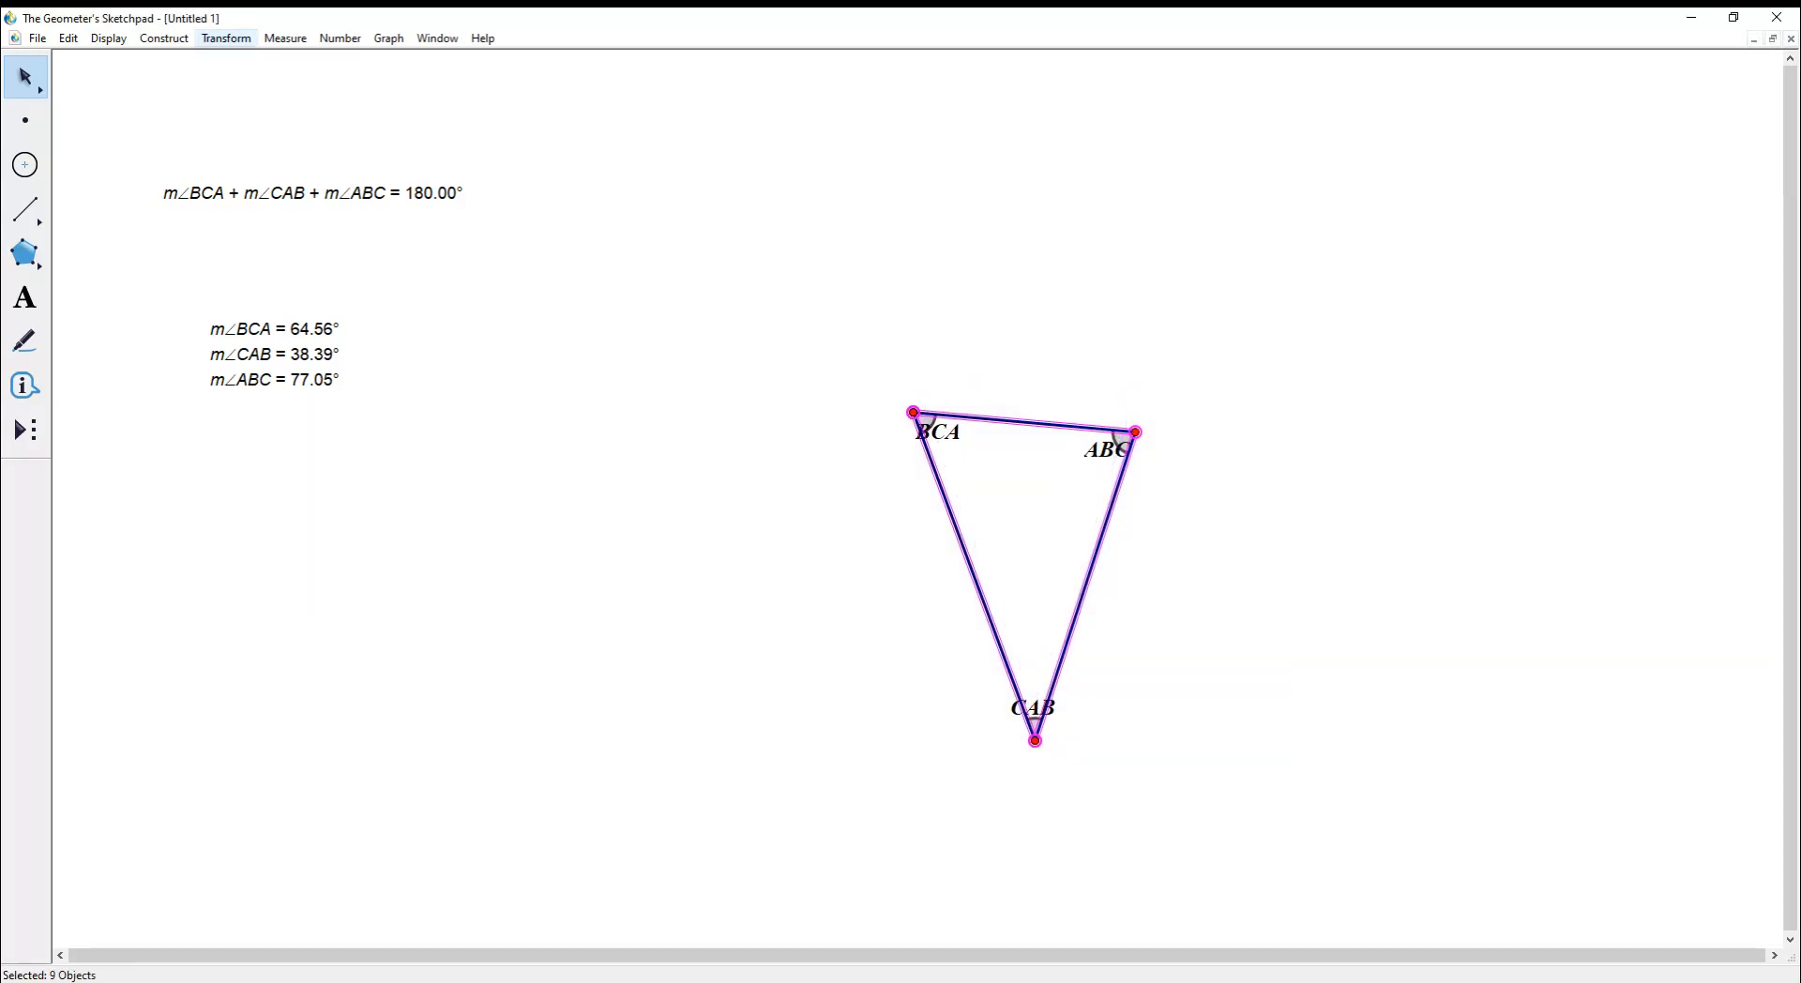
pyautogui.click(226, 38)
pyautogui.click(242, 212)
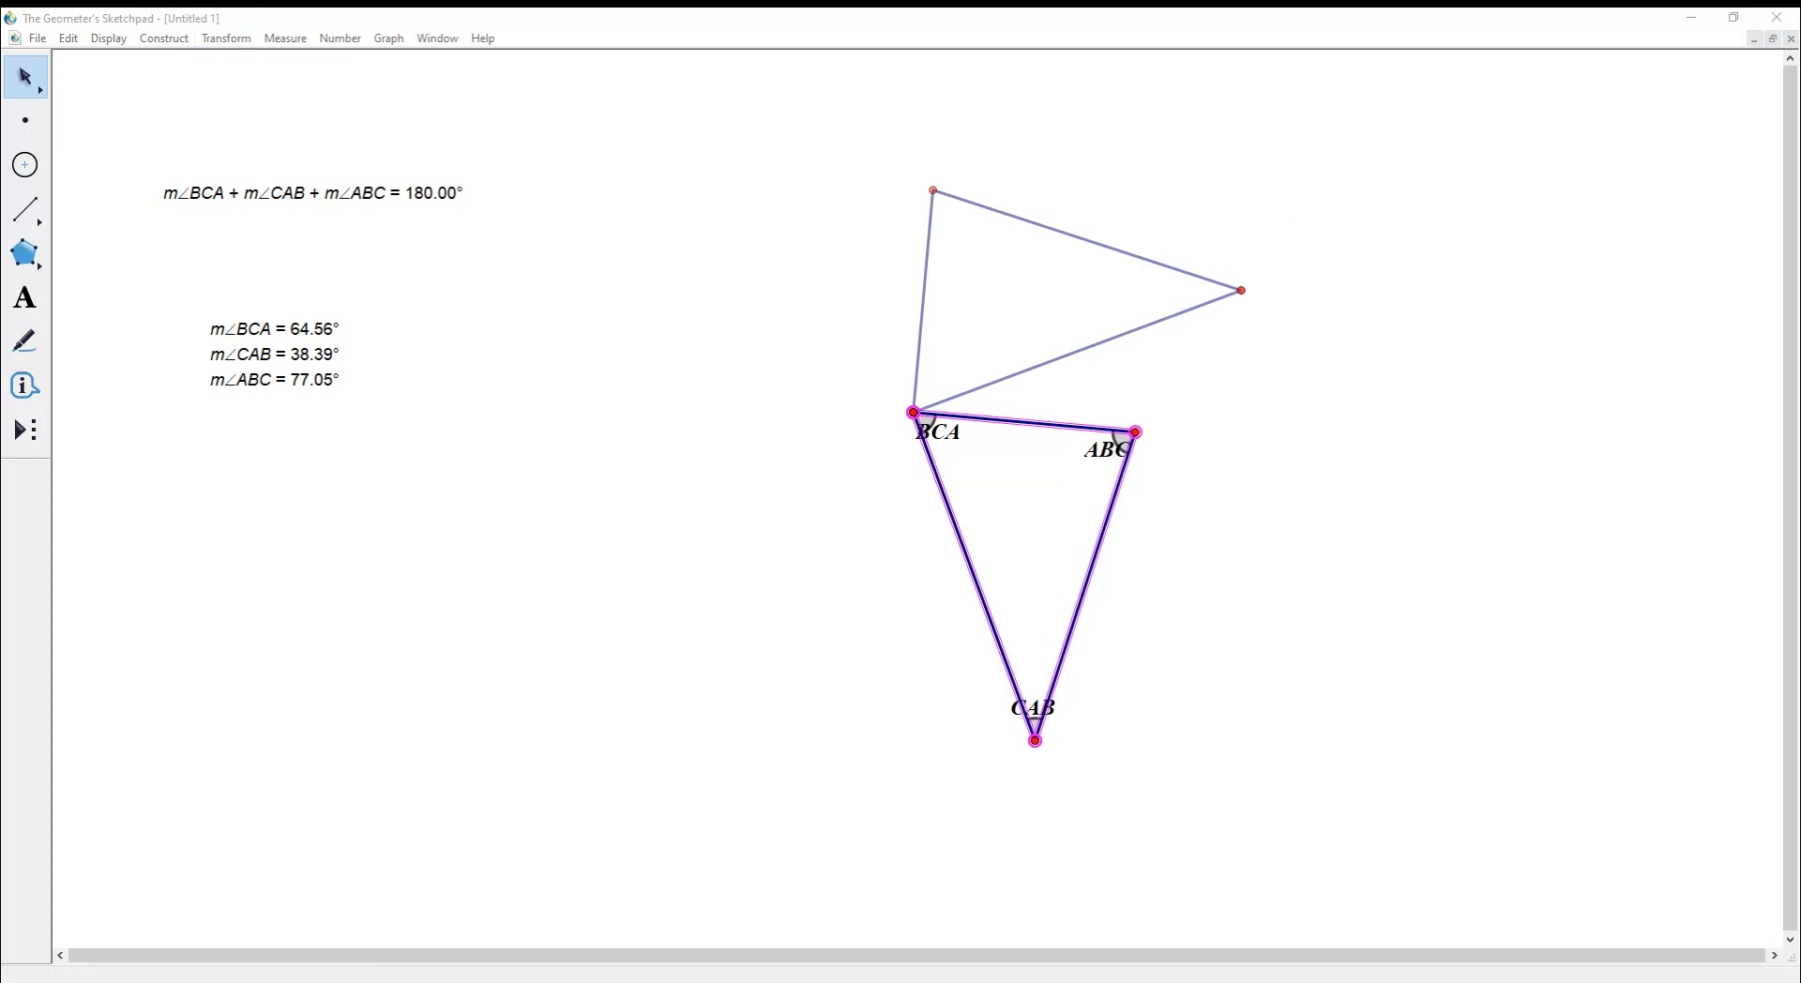
pyautogui.press('Return')
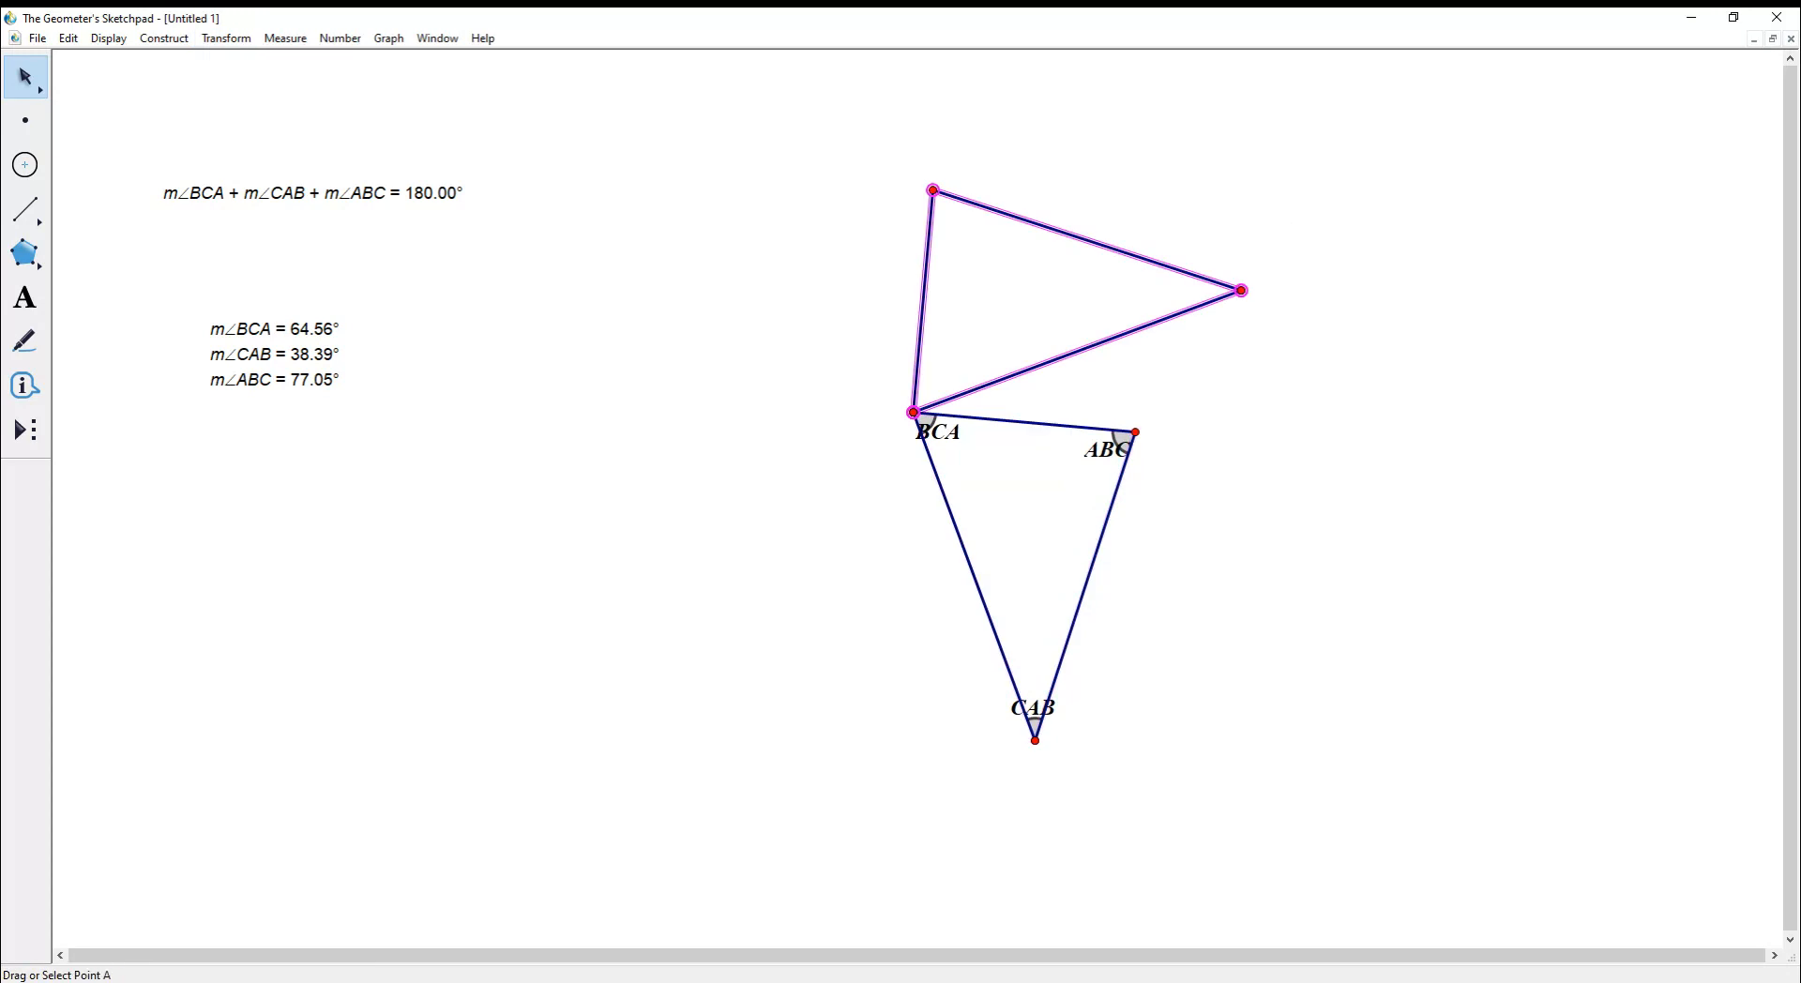
# - Drag point A to reshape both triangles, then marquee-select the entire two-triangle figure
pyautogui.moveTo(1035, 740); pyautogui.dragTo(1081, 696)
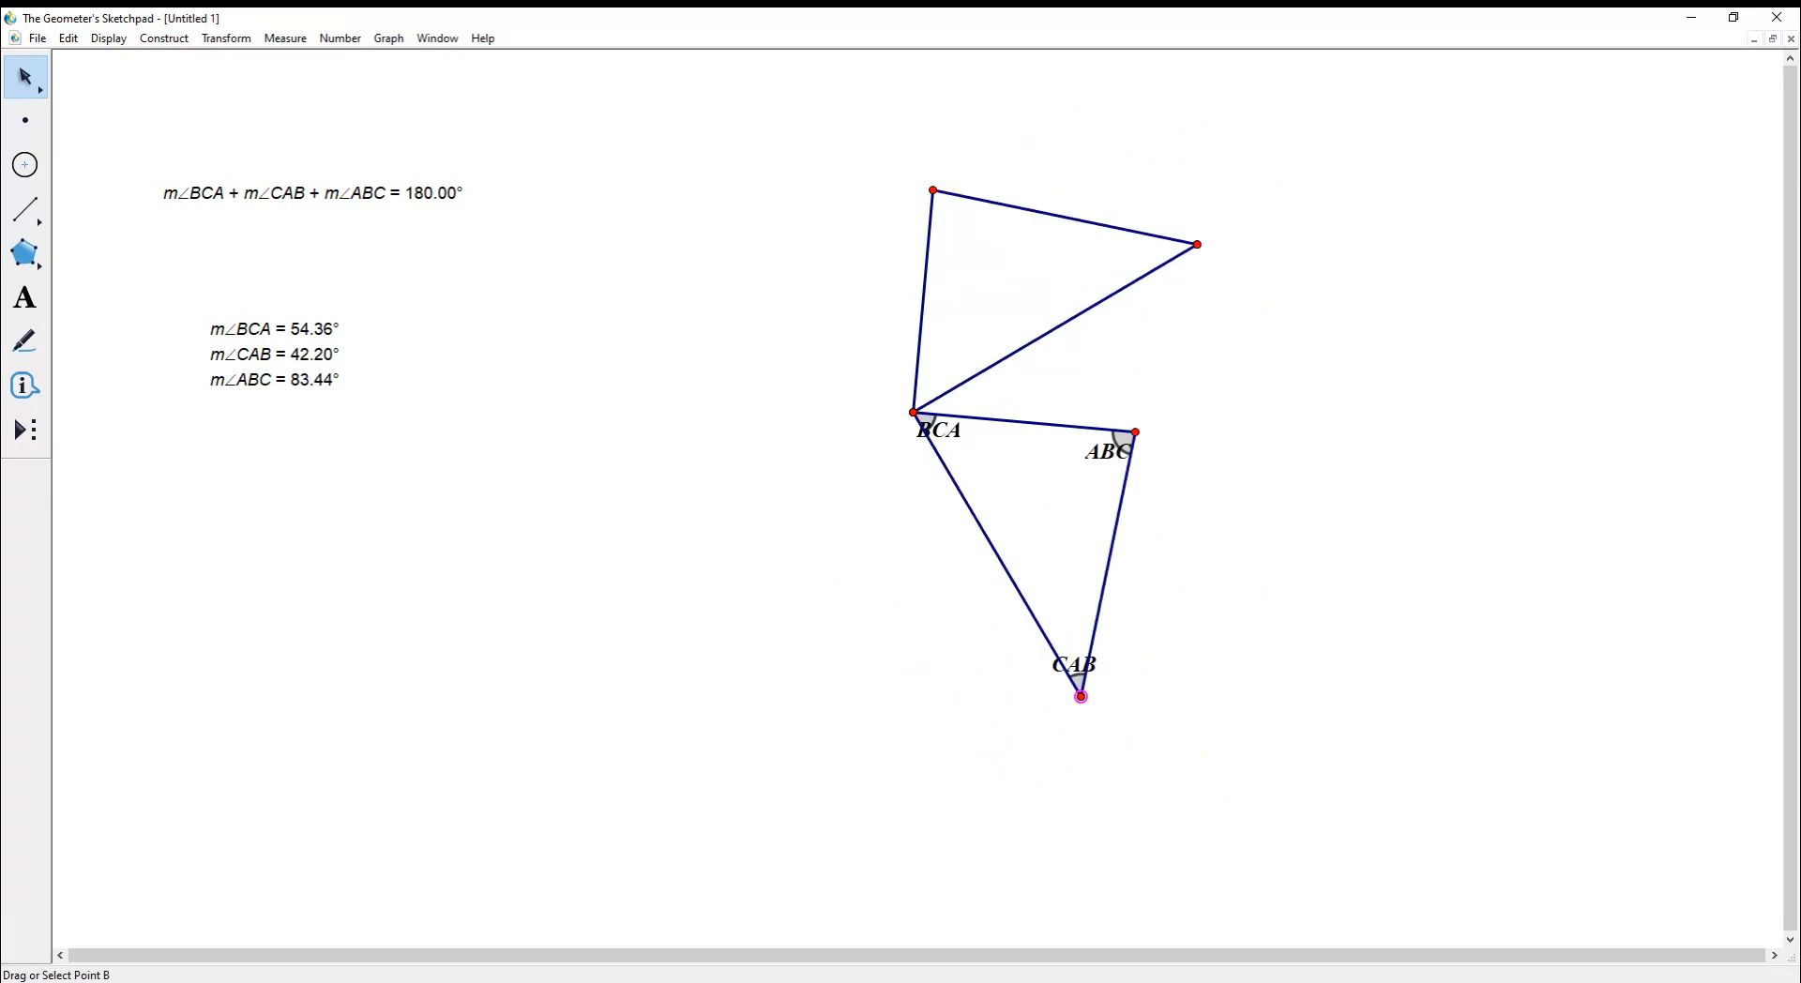
pyautogui.click(226, 39)
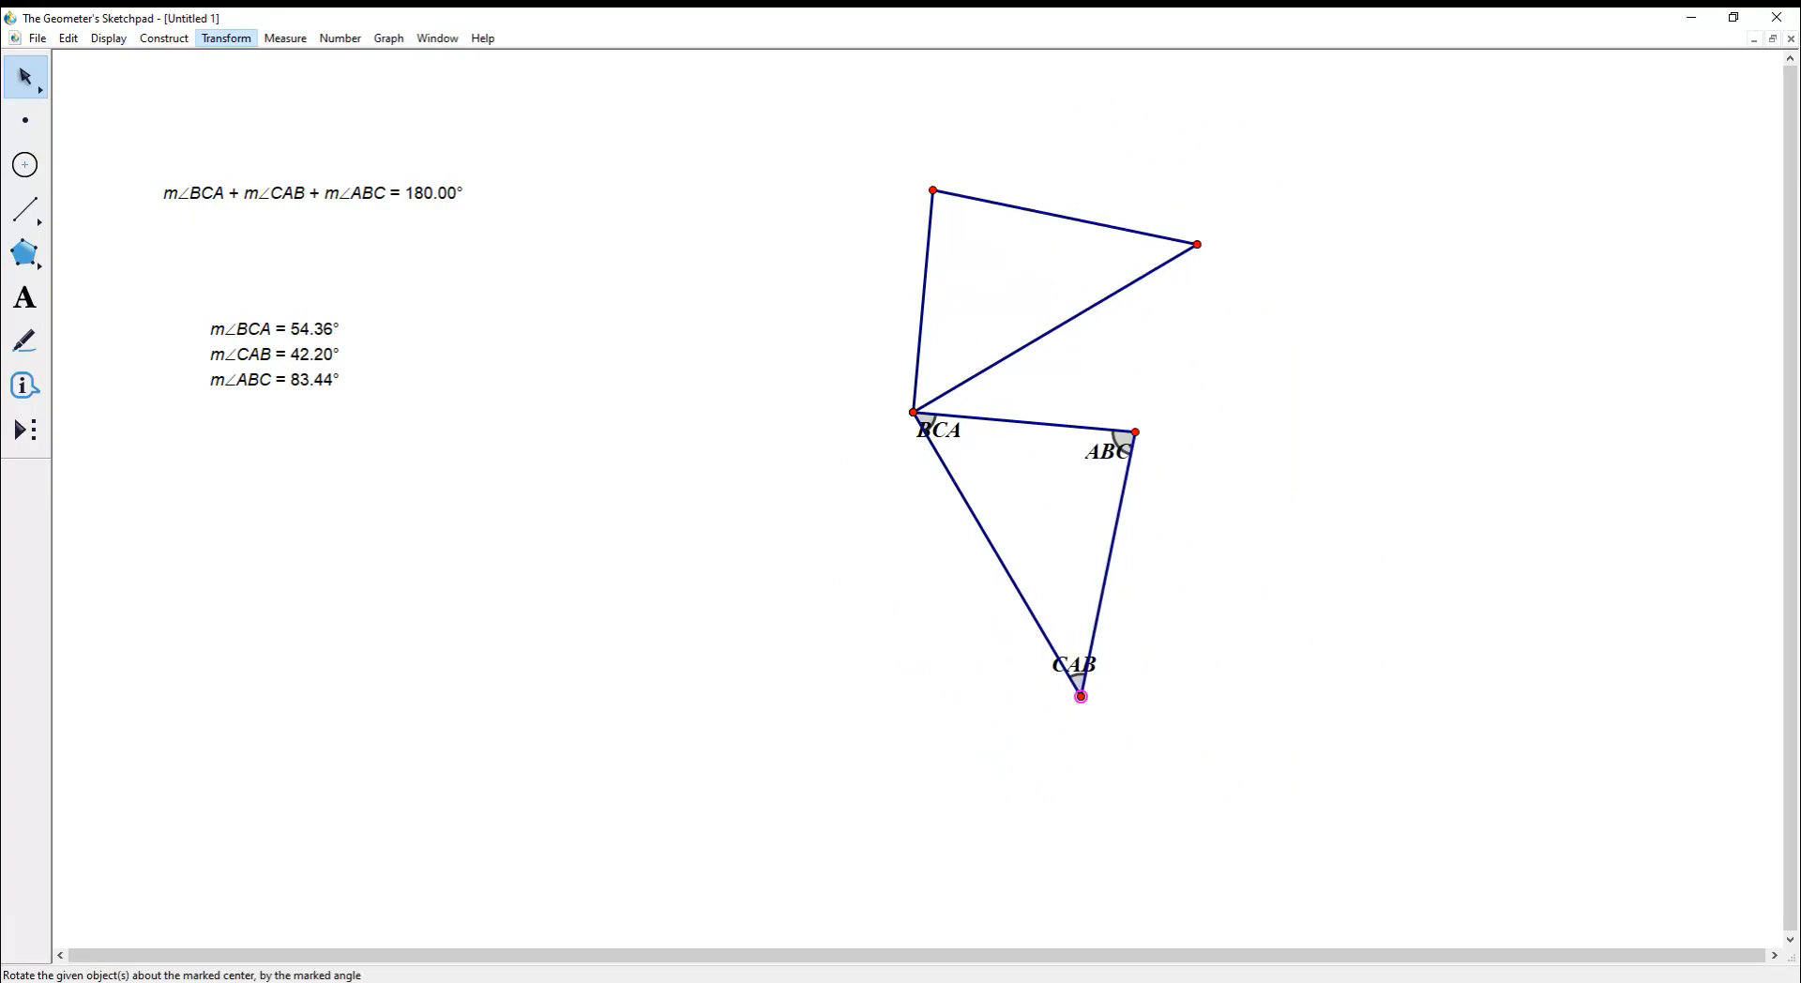
pyautogui.click(245, 192)
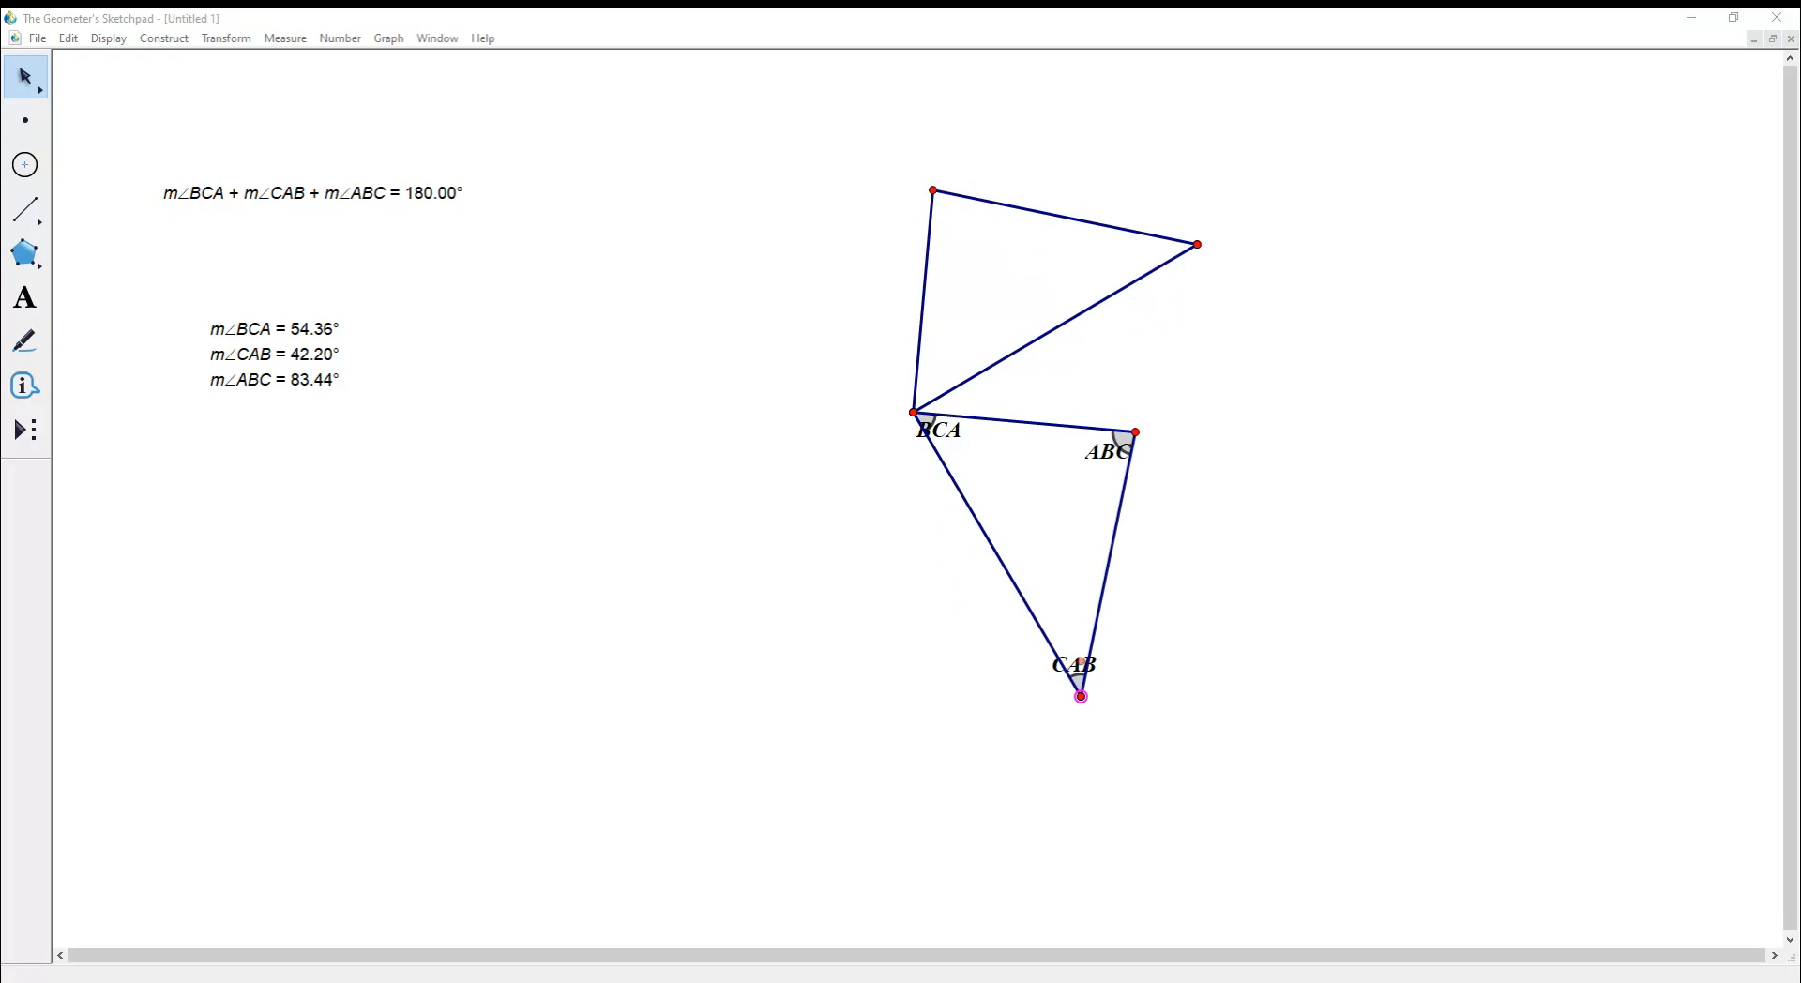
pyautogui.press('Escape')
pyautogui.moveTo(748, 143); pyautogui.dragTo(1310, 745)
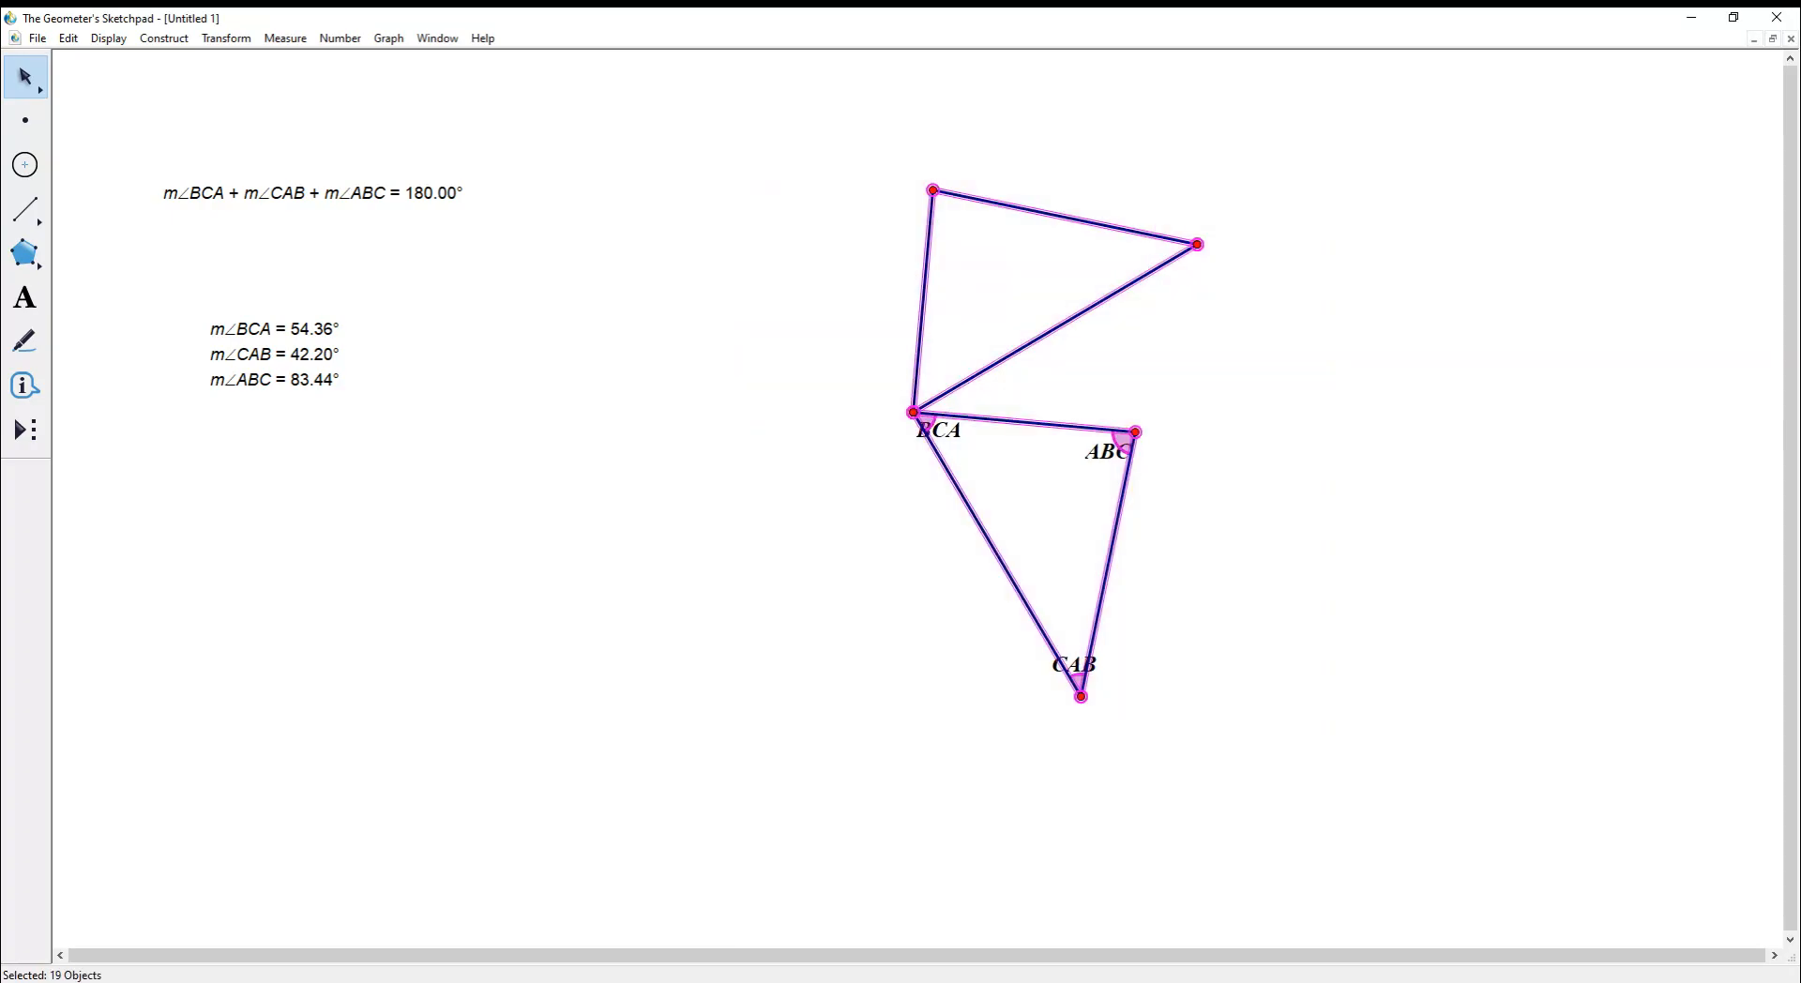
# - Start a Translate of the figure and set its polar angle to 180°
pyautogui.click(226, 38)
pyautogui.click(246, 192)
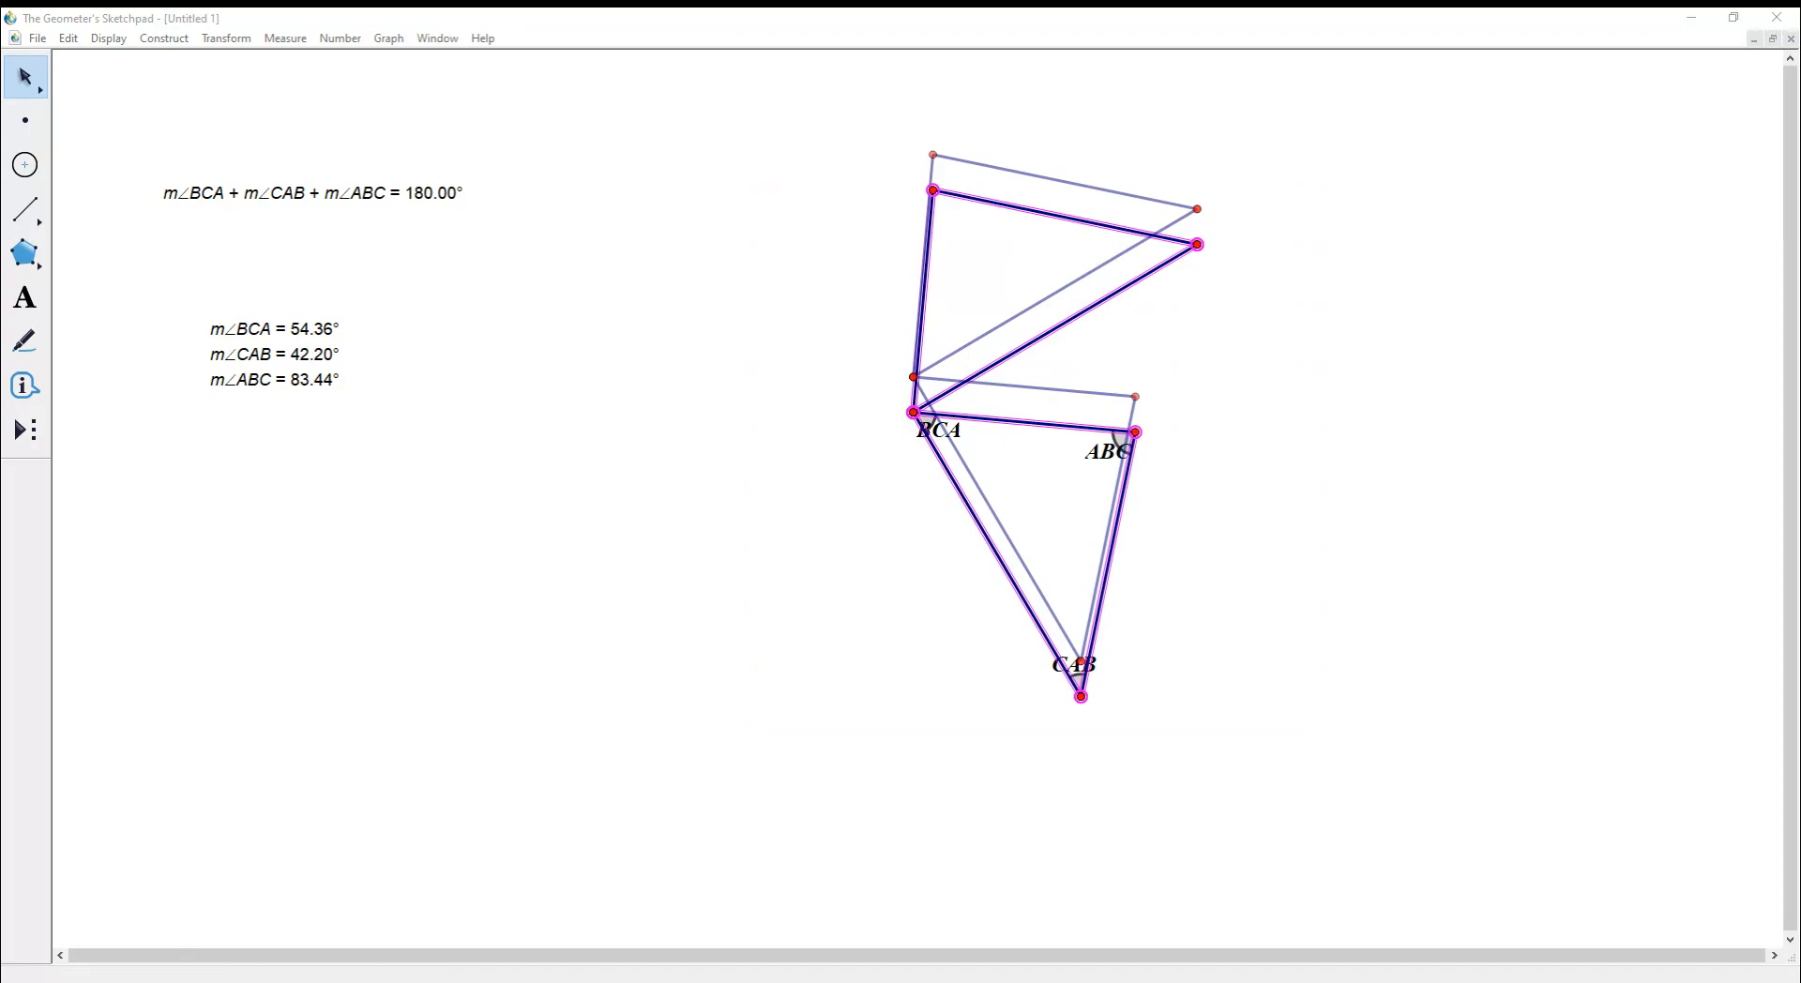
pyautogui.press('Escape')
pyautogui.write('0')
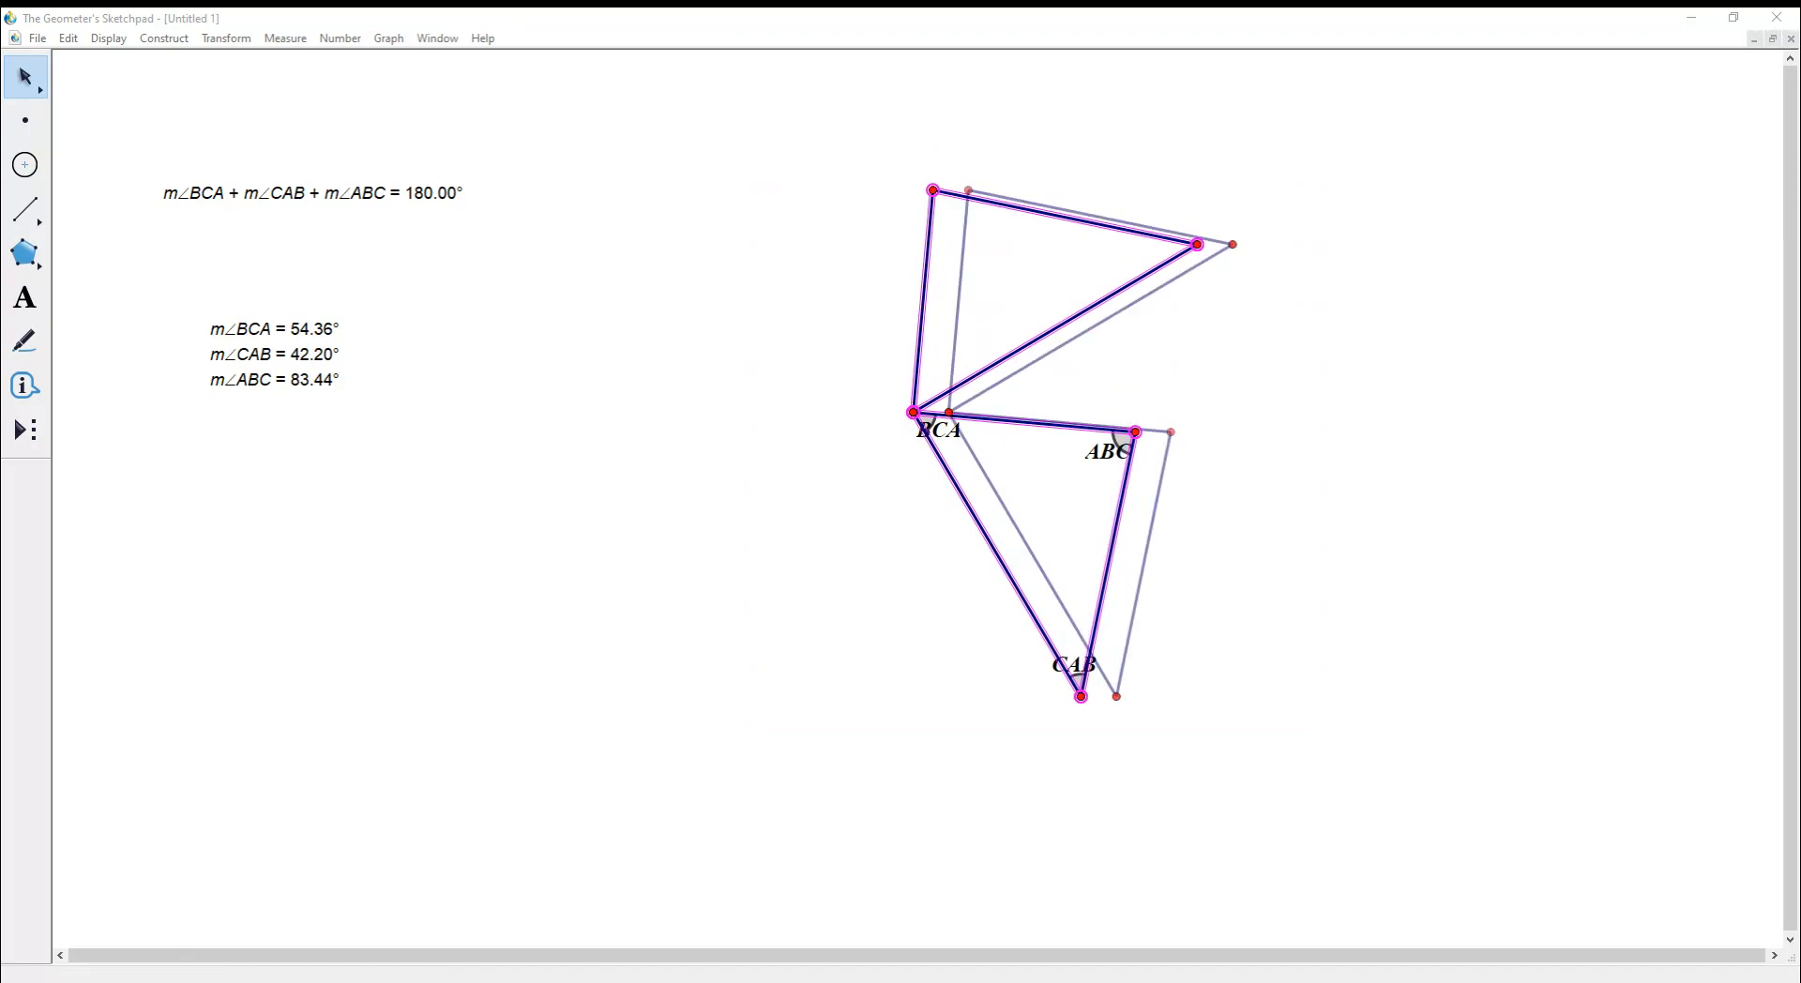
pyautogui.press('Escape')
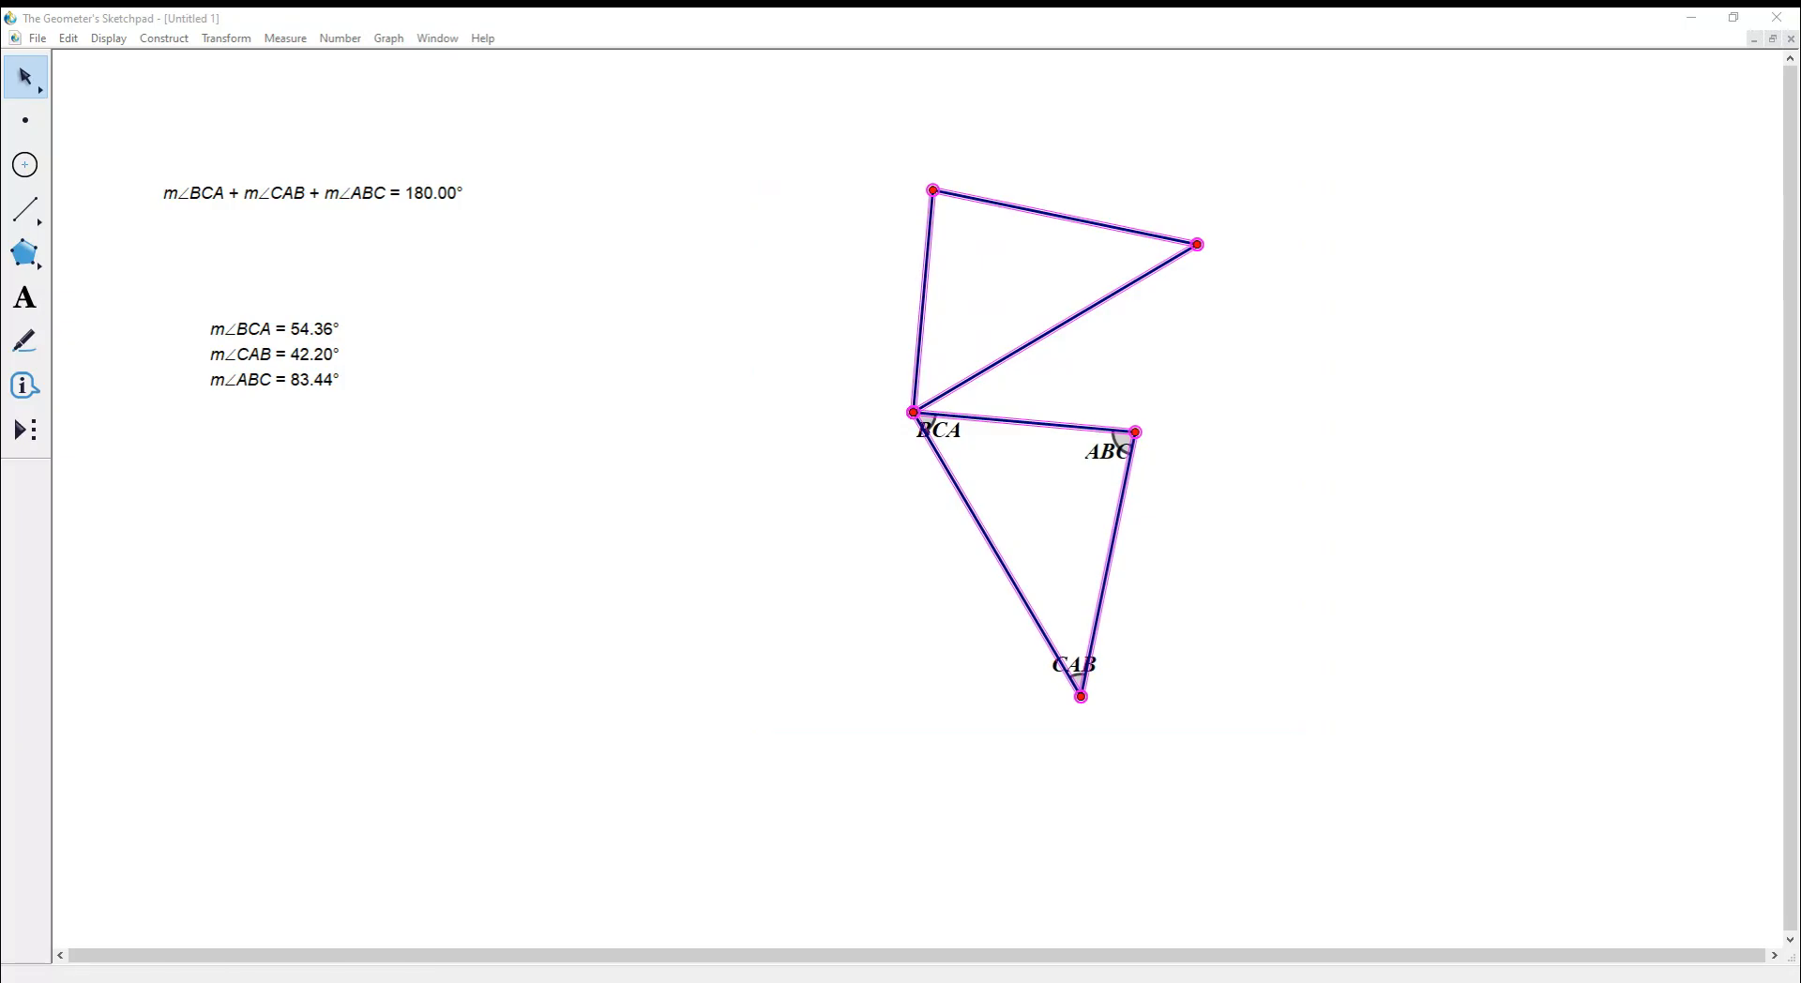
pyautogui.write('170')
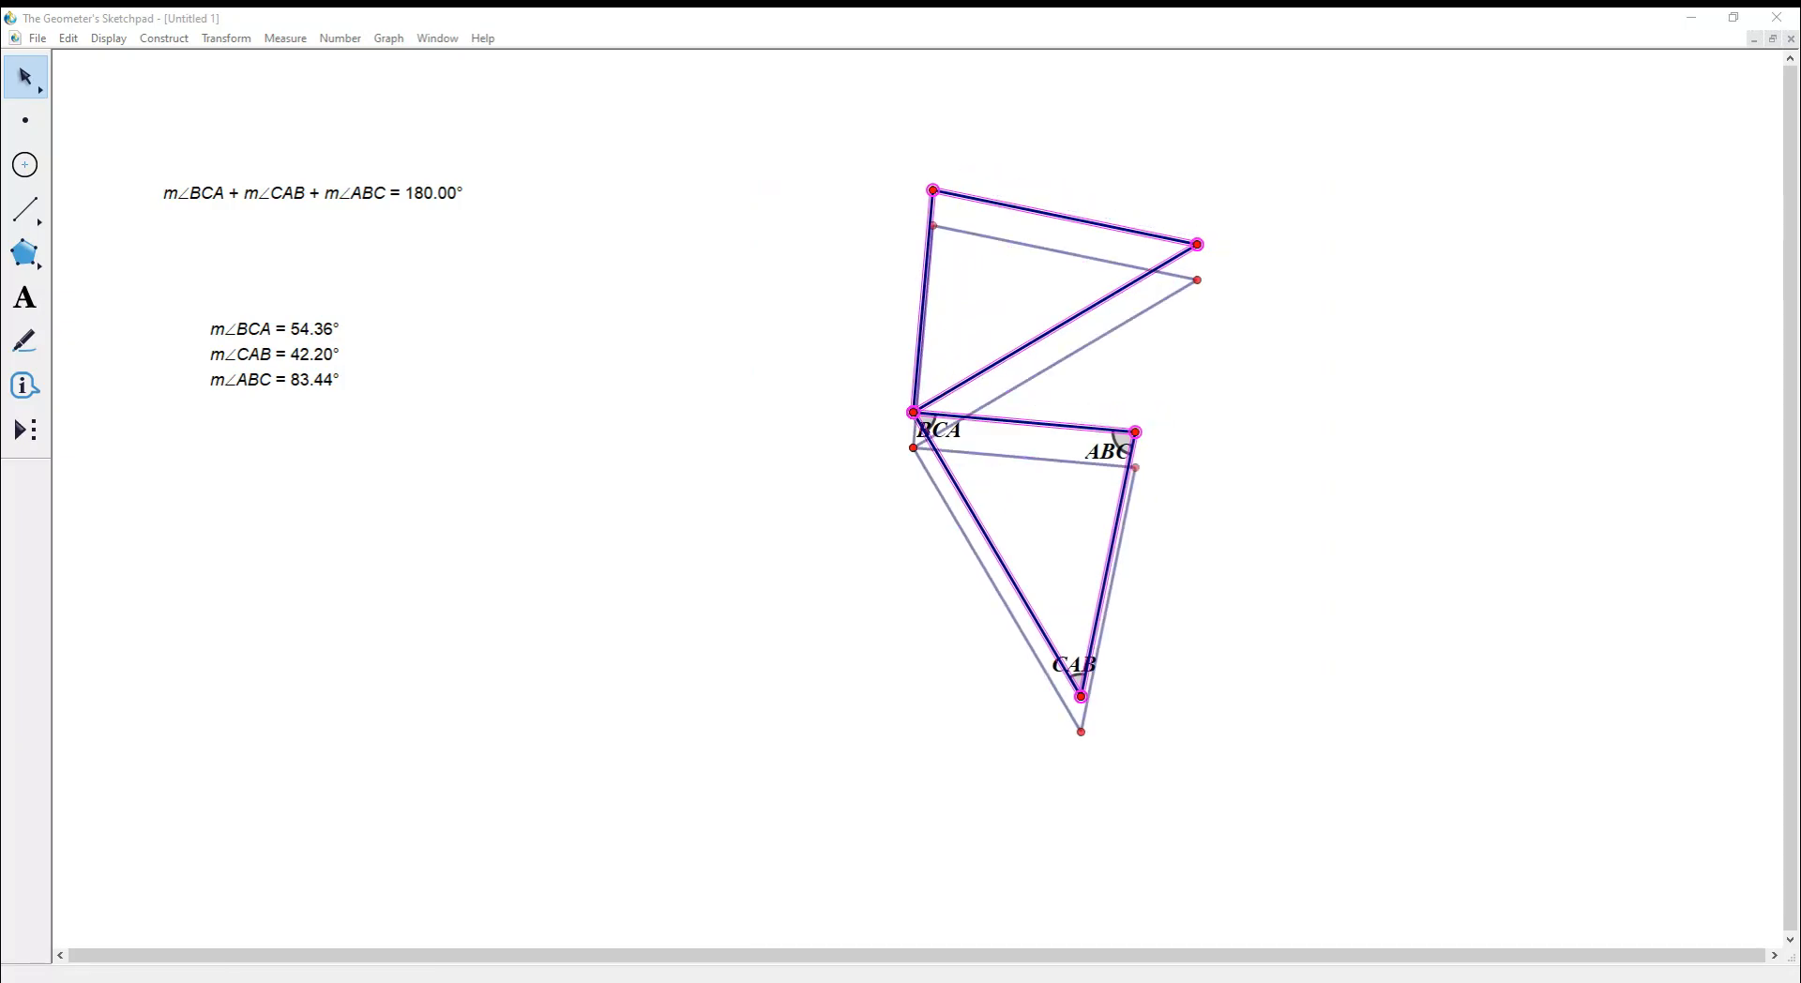
pyautogui.press('BackSpace')
pyautogui.press('BackSpace')
pyautogui.press('BackSpace')
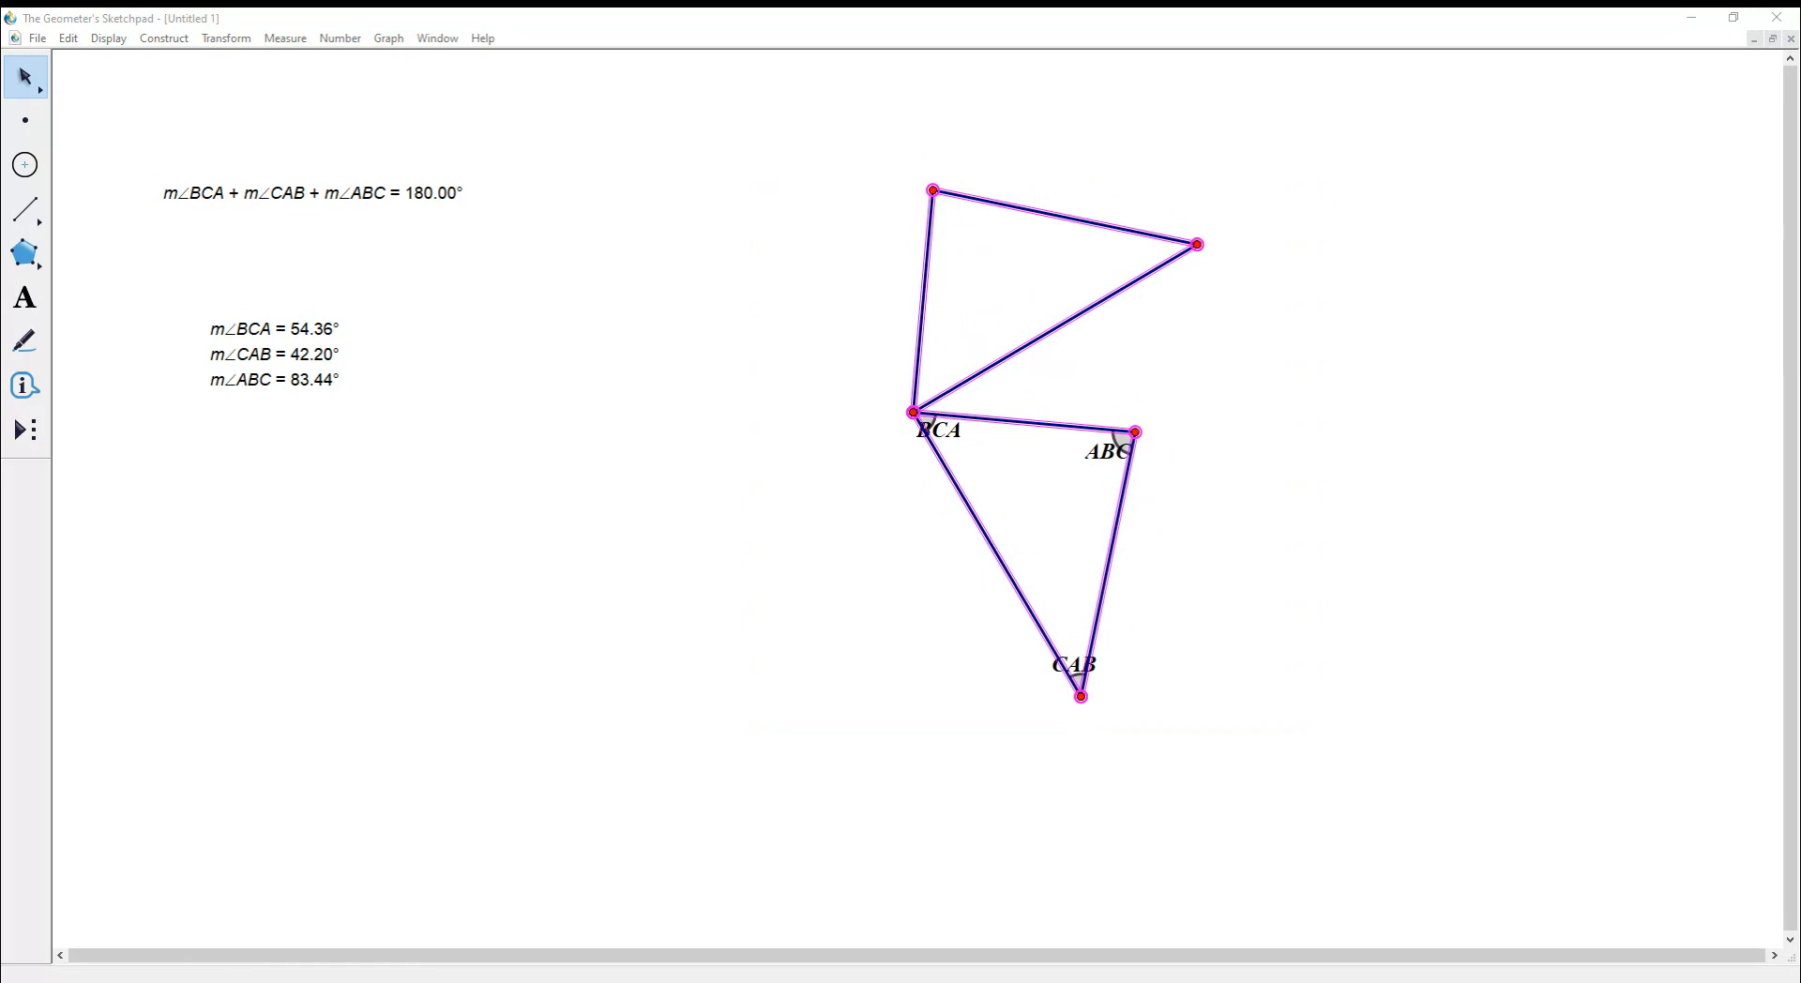
pyautogui.write('180')
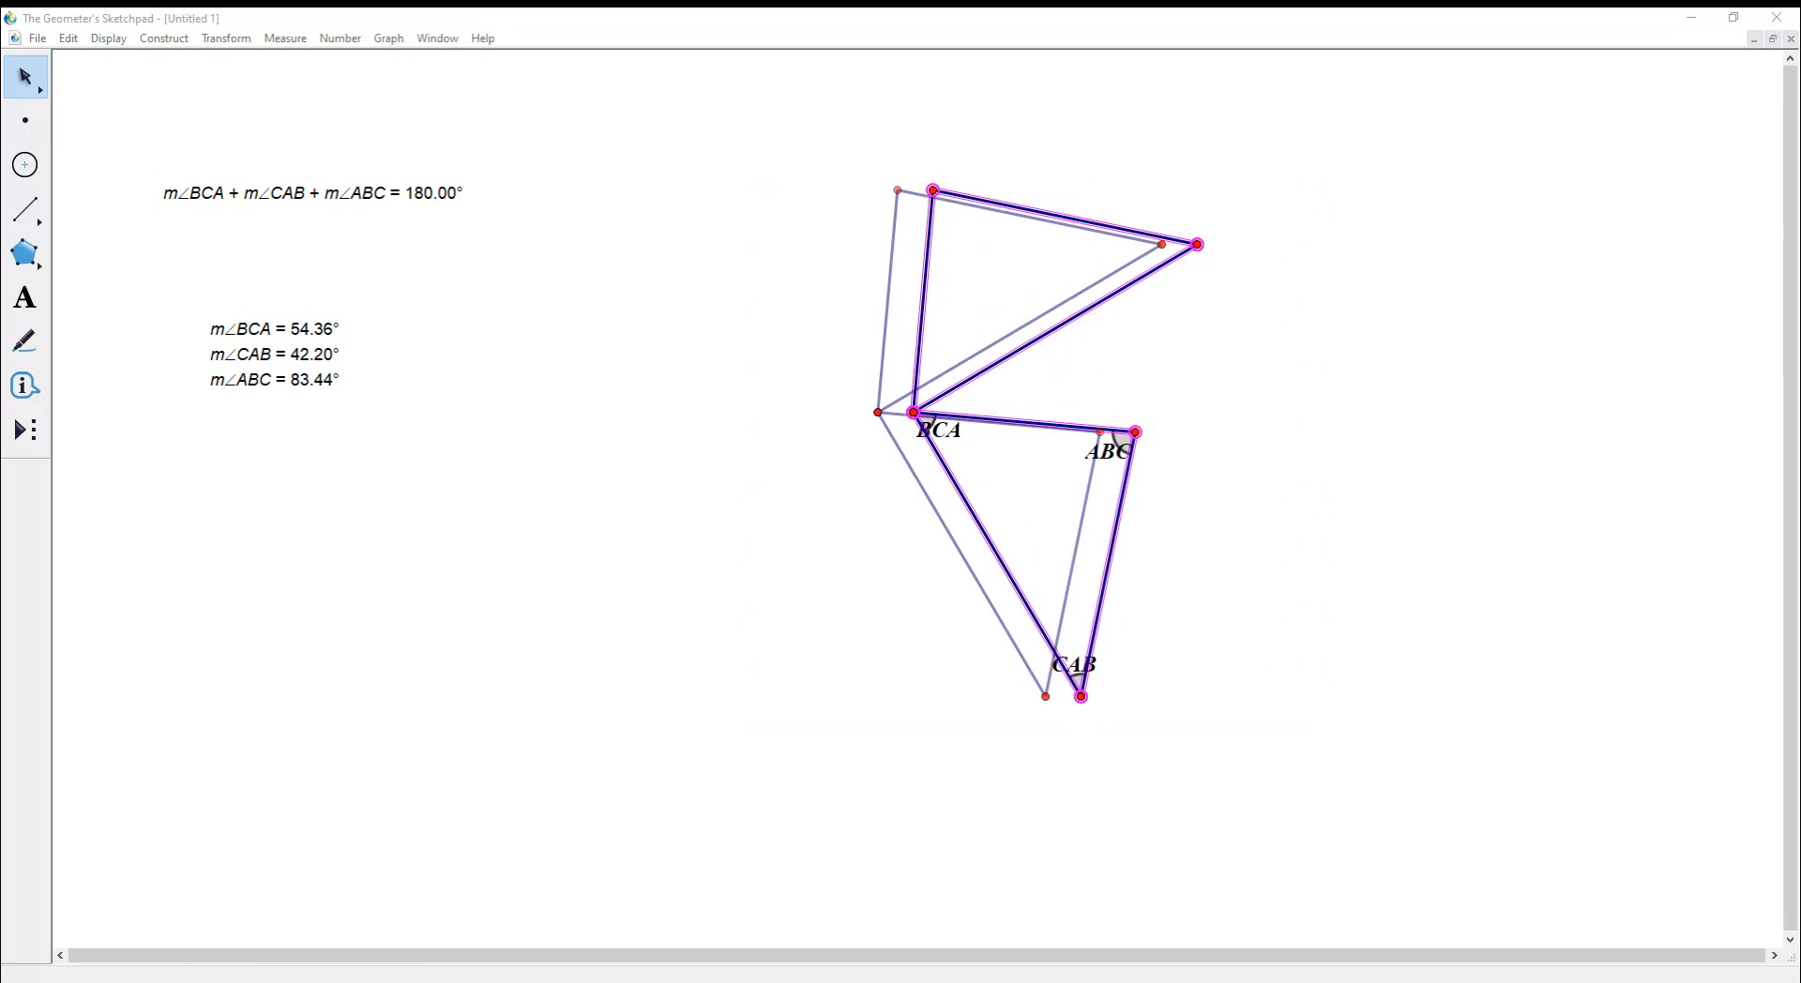
# - Enter the distance, create the translated copy on the left, and drag its upper-right vertex
pyautogui.press('BackSpace')
pyautogui.write('5')
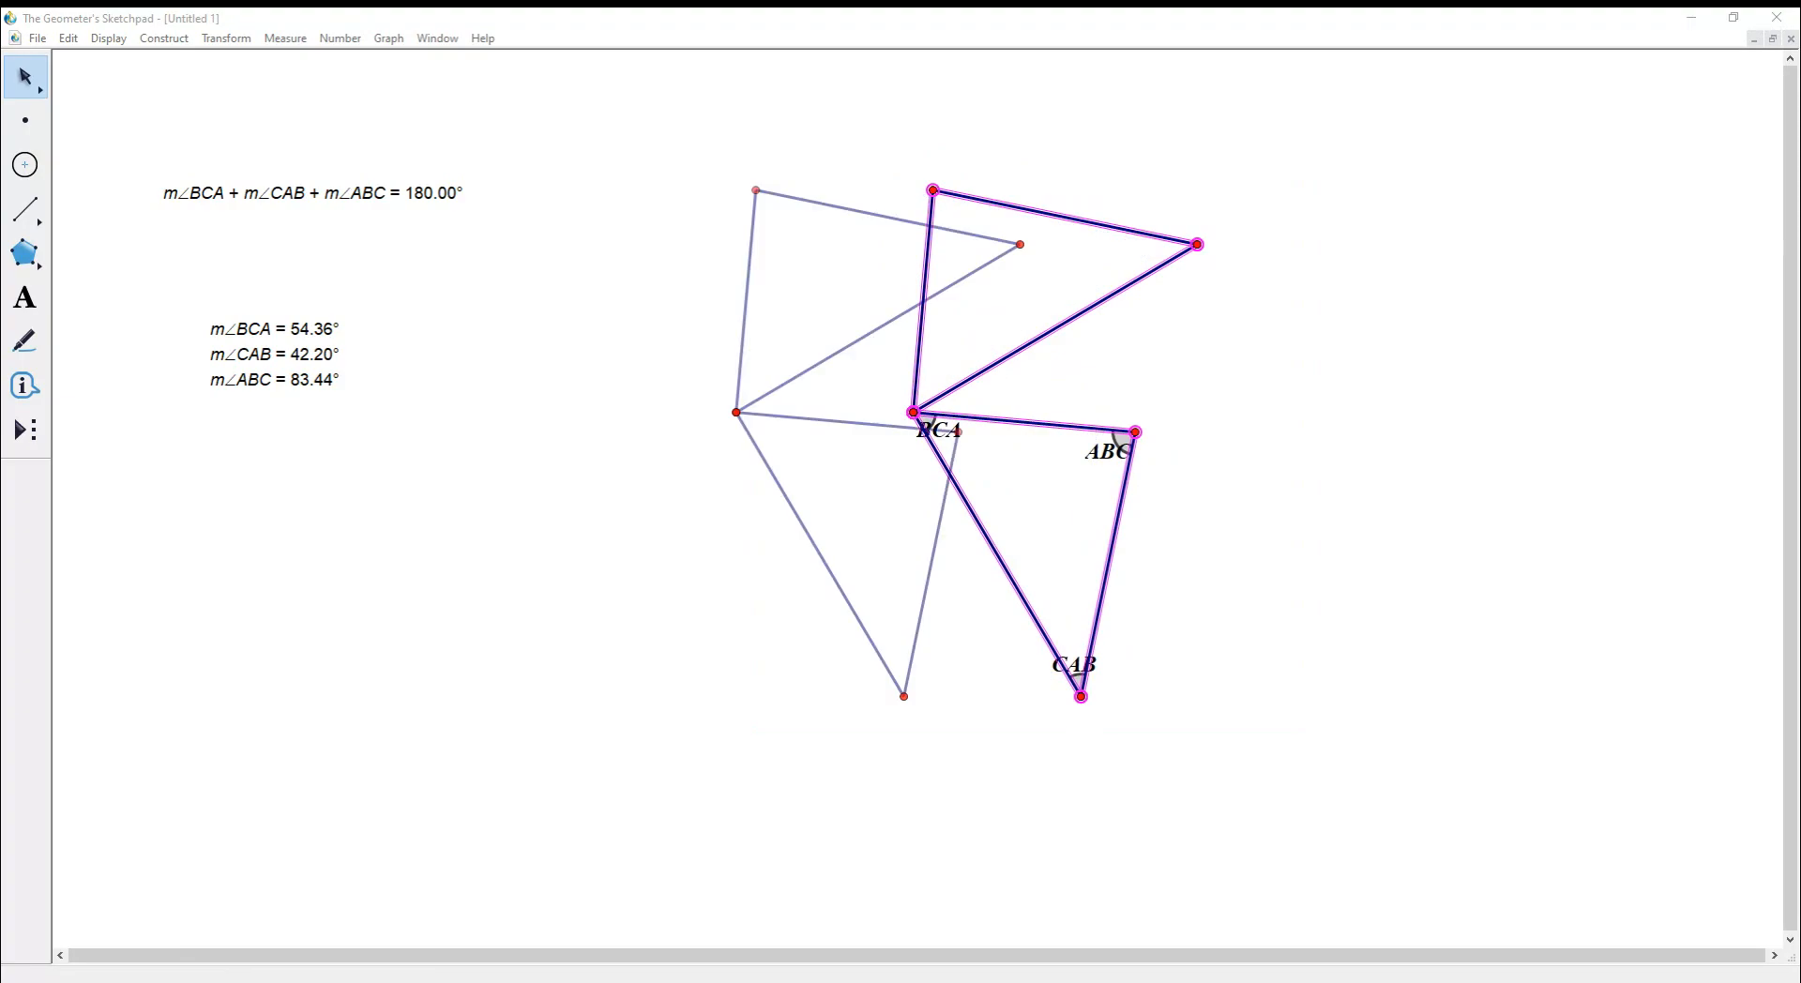
pyautogui.press('BackSpace')
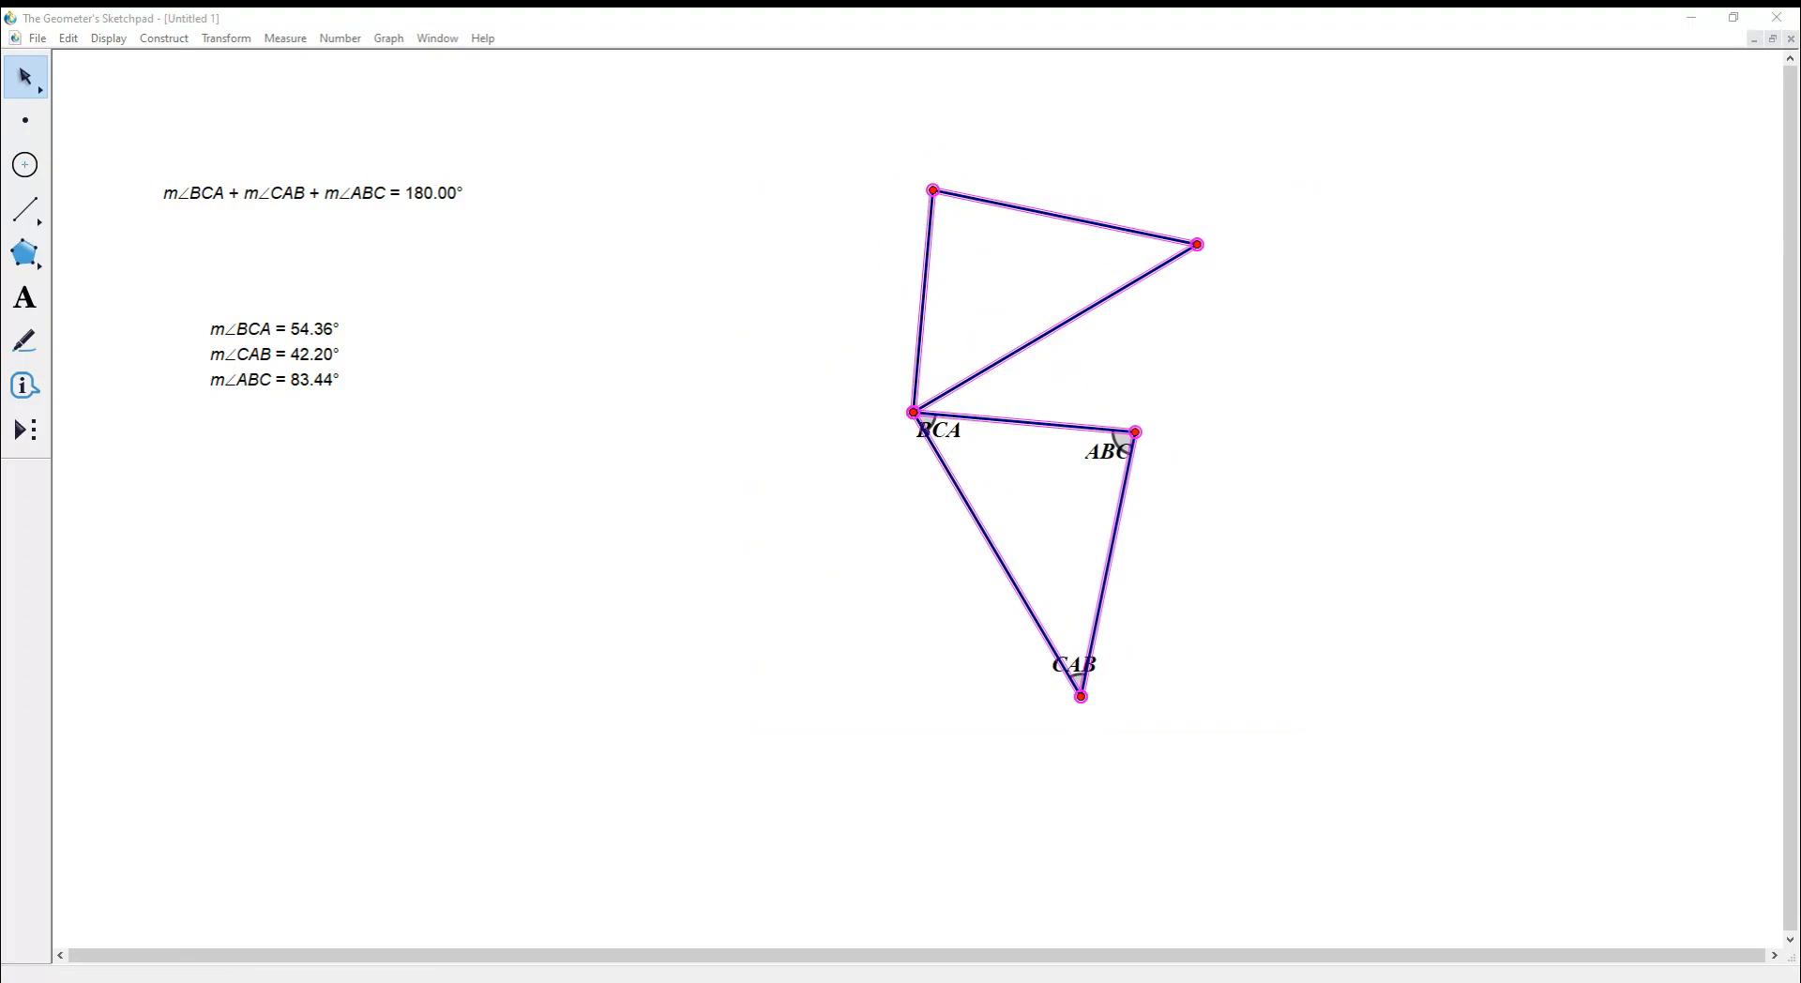
pyautogui.write('7')
pyautogui.press('BackSpace')
pyautogui.write('180')
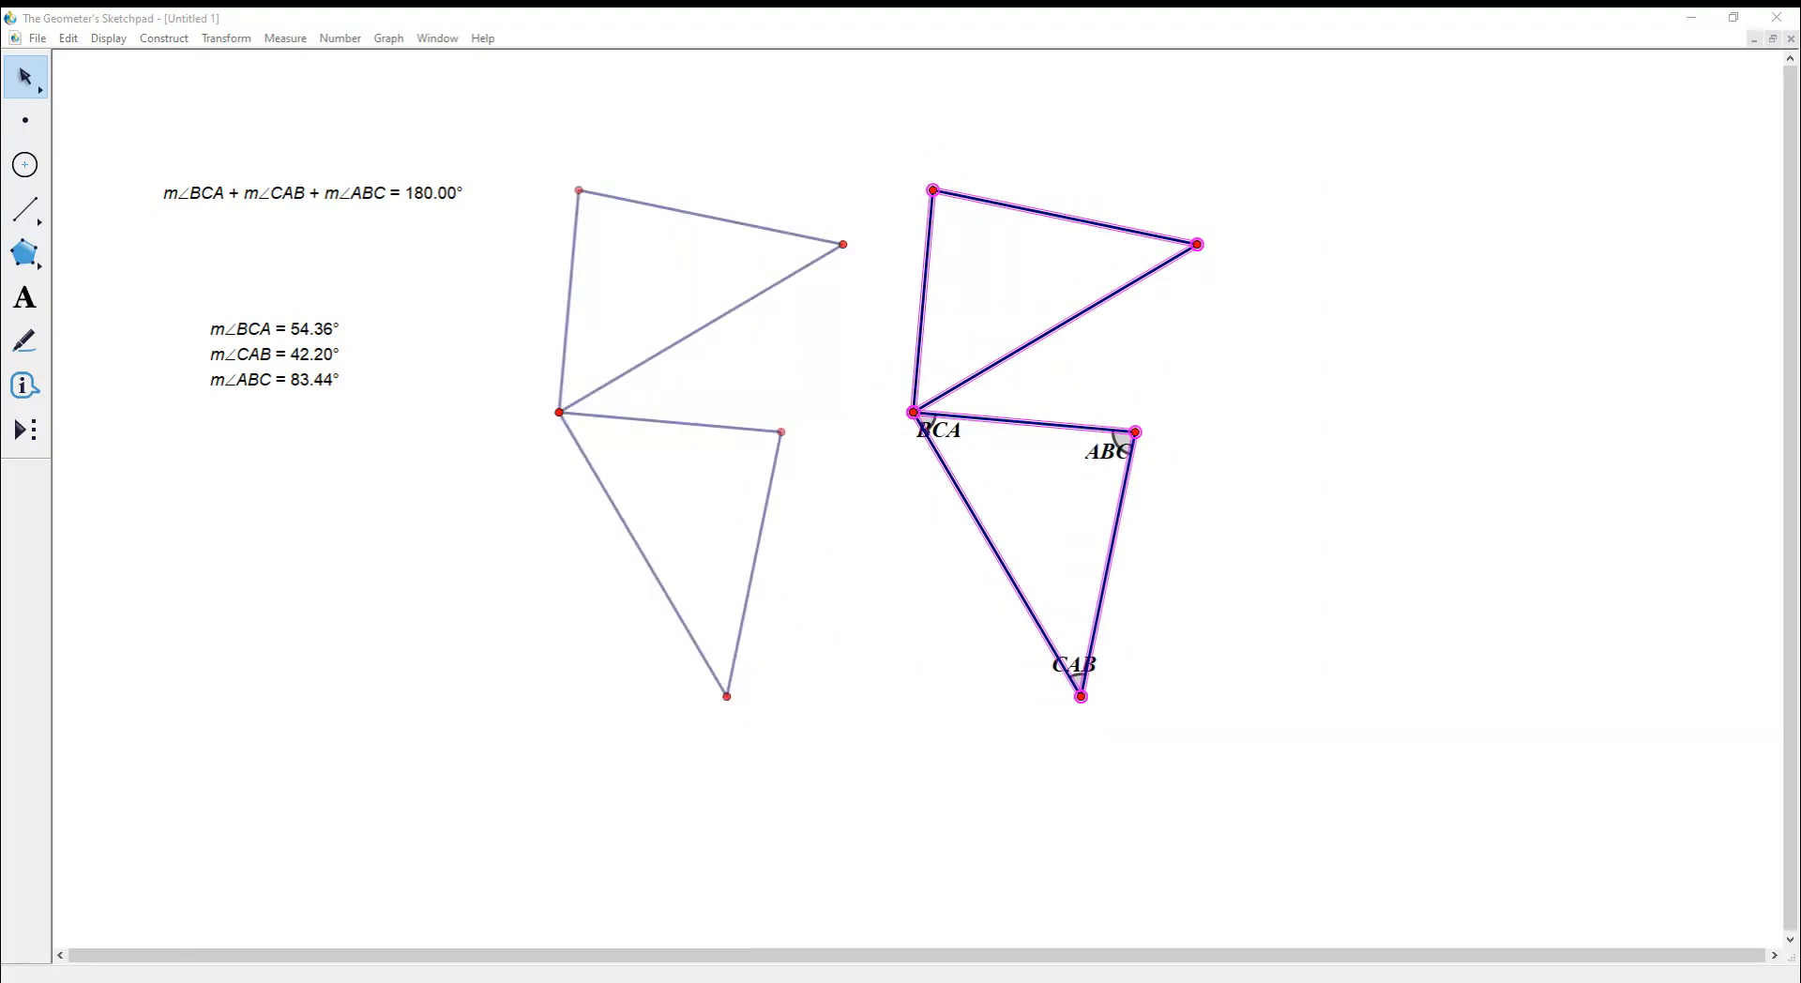
pyautogui.press('Return')
pyautogui.press('Escape')
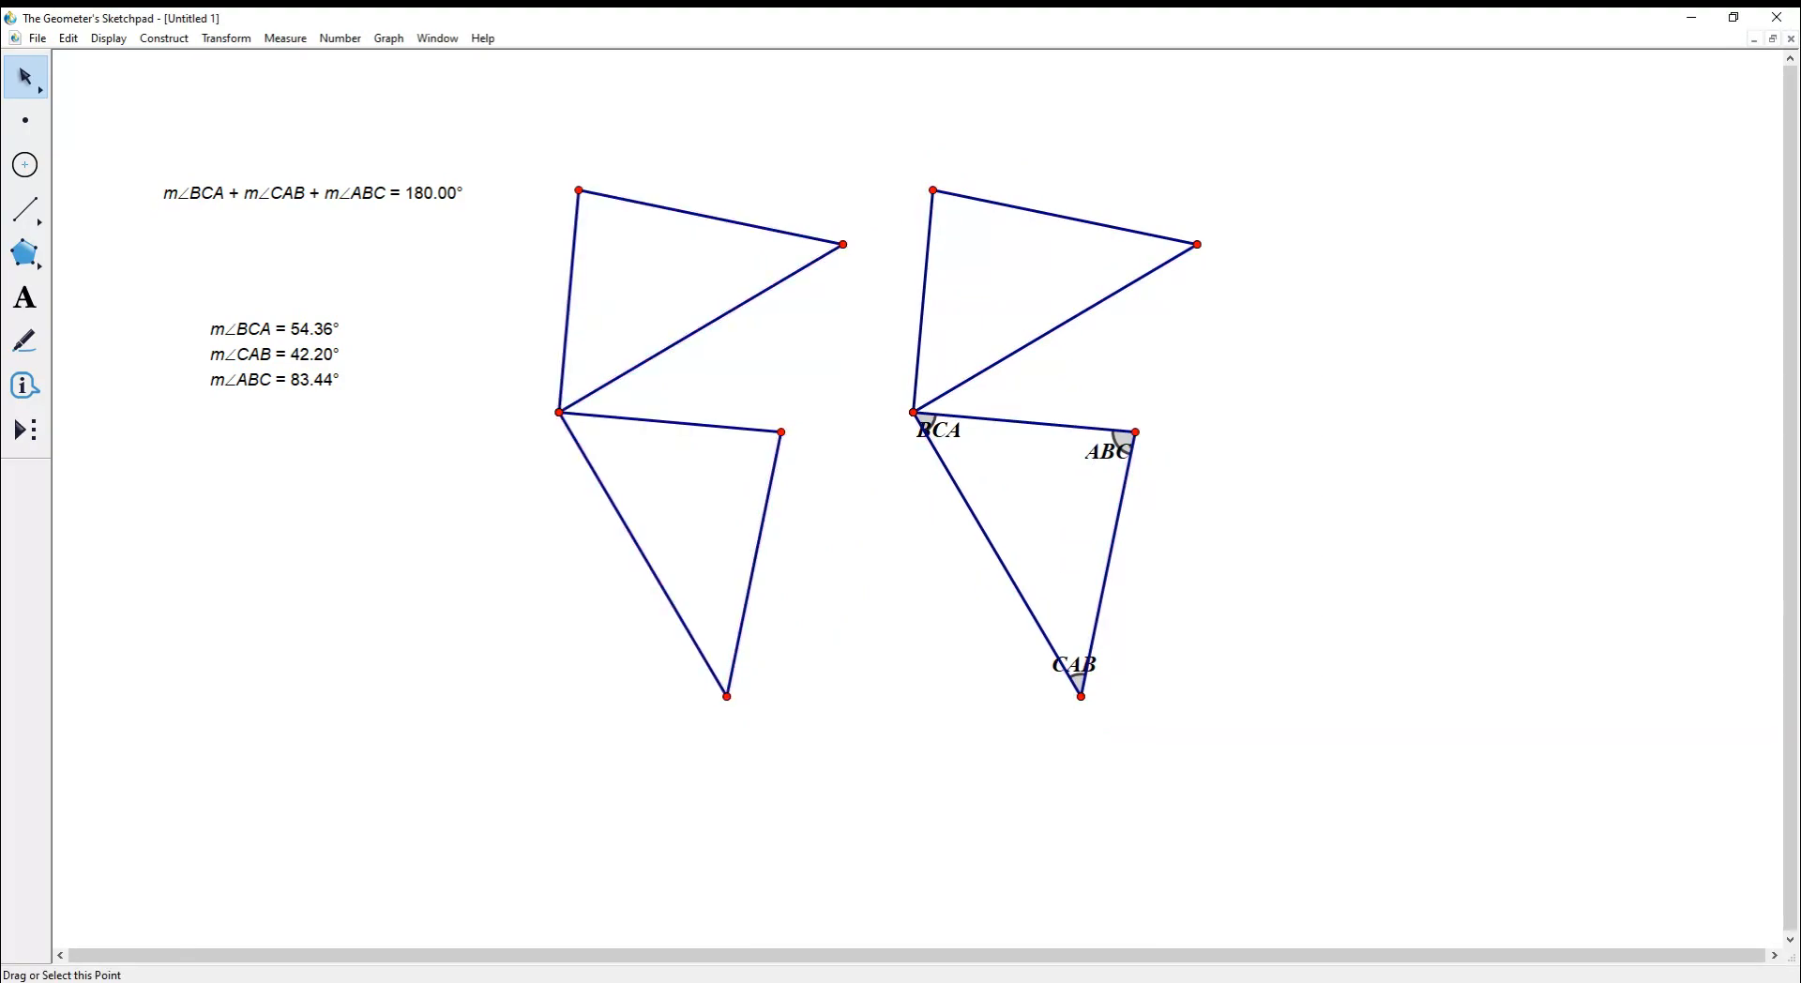
pyautogui.moveTo(843, 244); pyautogui.dragTo(704, 213)
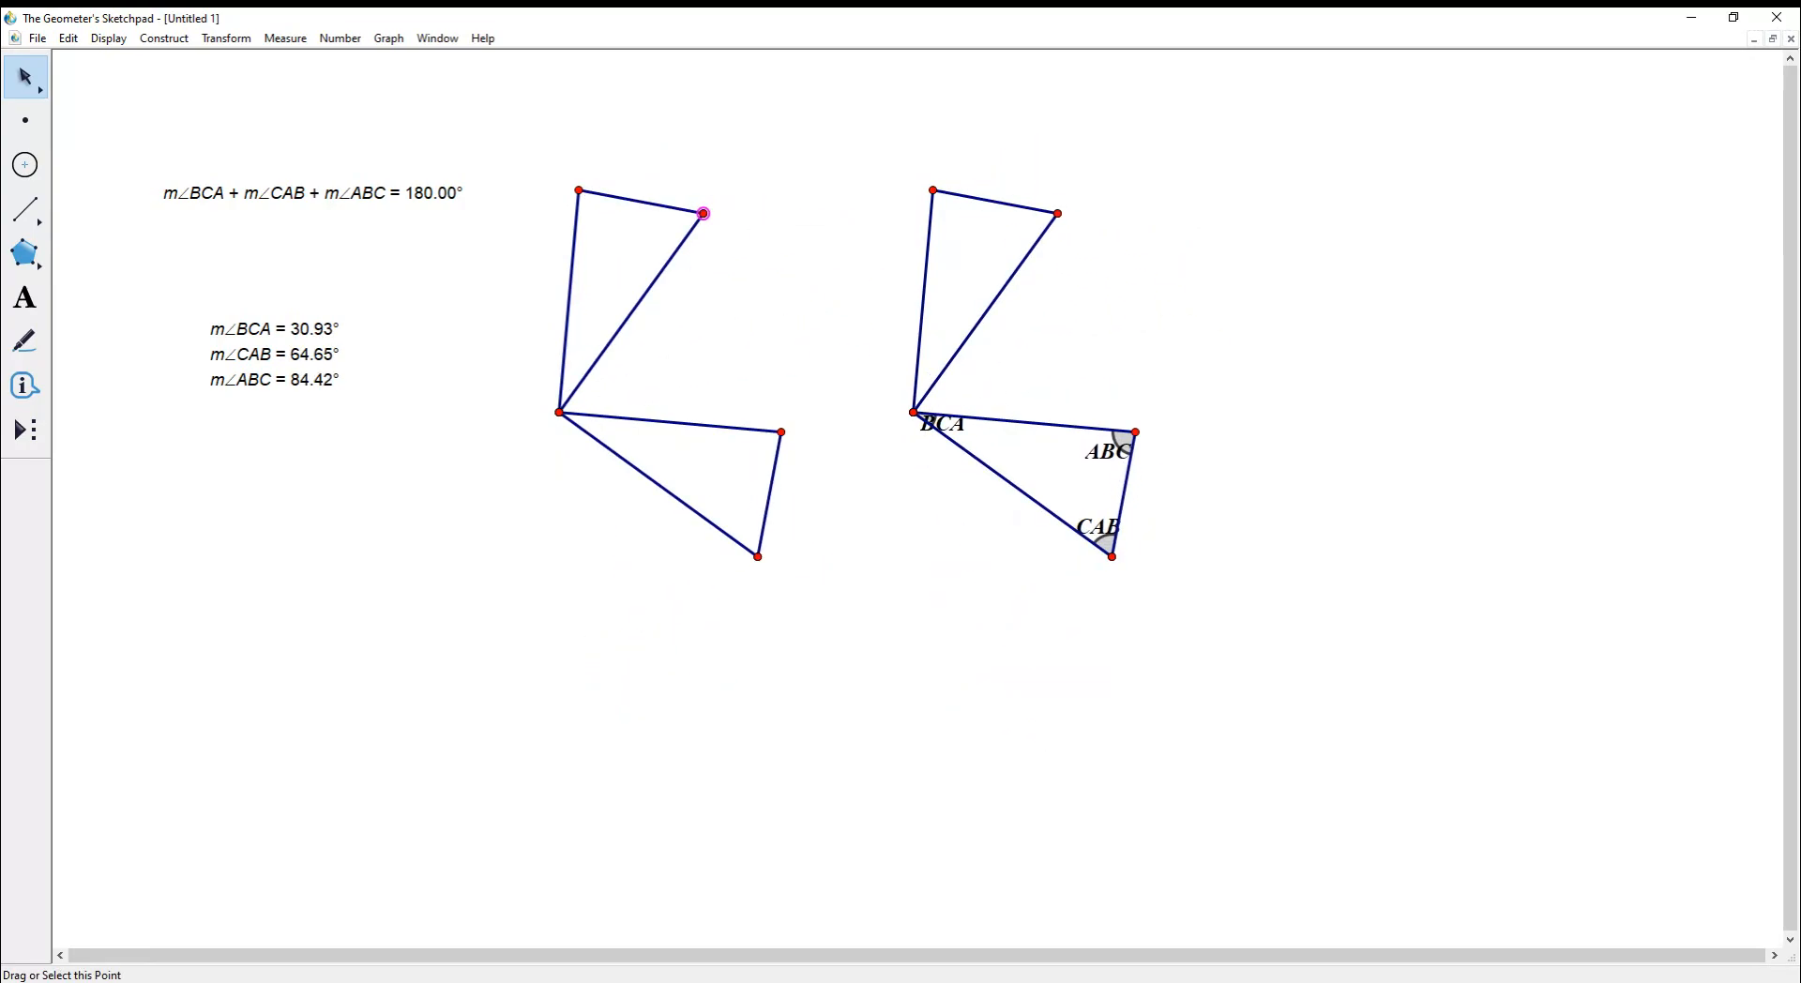
# - Drag the copy's upper vertices and the CAB vertex; angles become 62.27°, 50.57° and 67.17°
pyautogui.moveTo(579, 190); pyautogui.dragTo(793, 422)
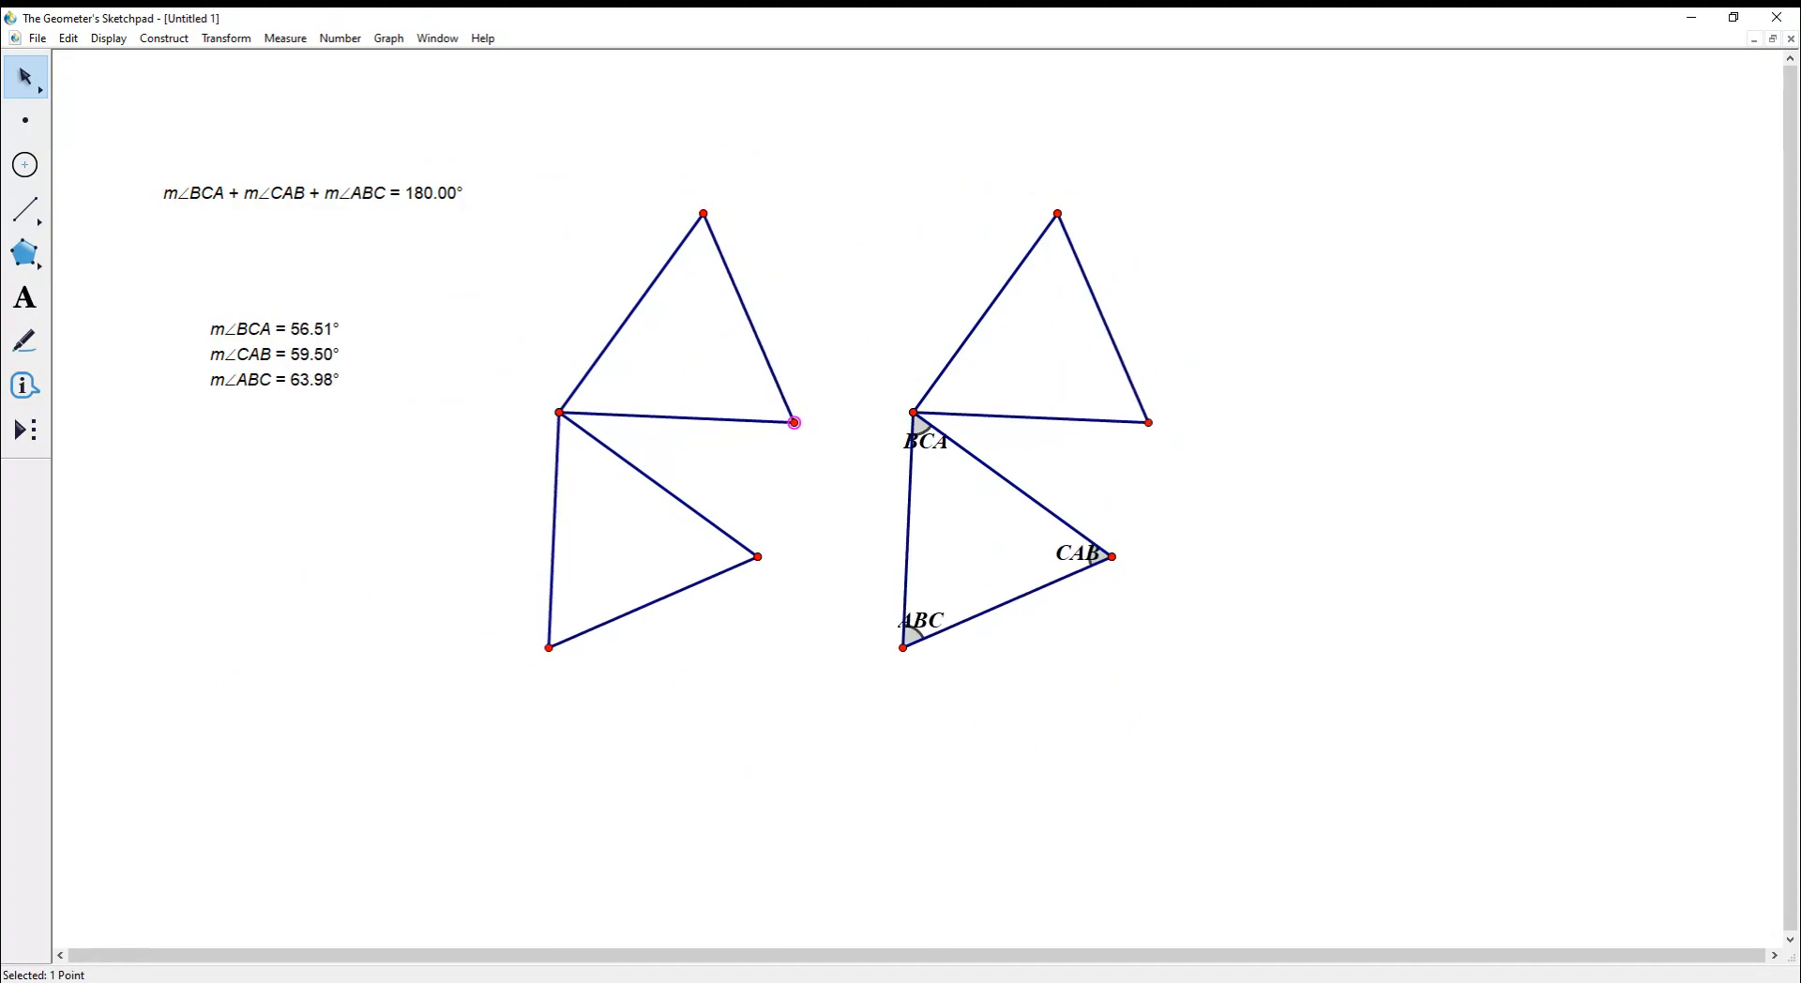
pyautogui.moveTo(1111, 556); pyautogui.dragTo(1156, 553)
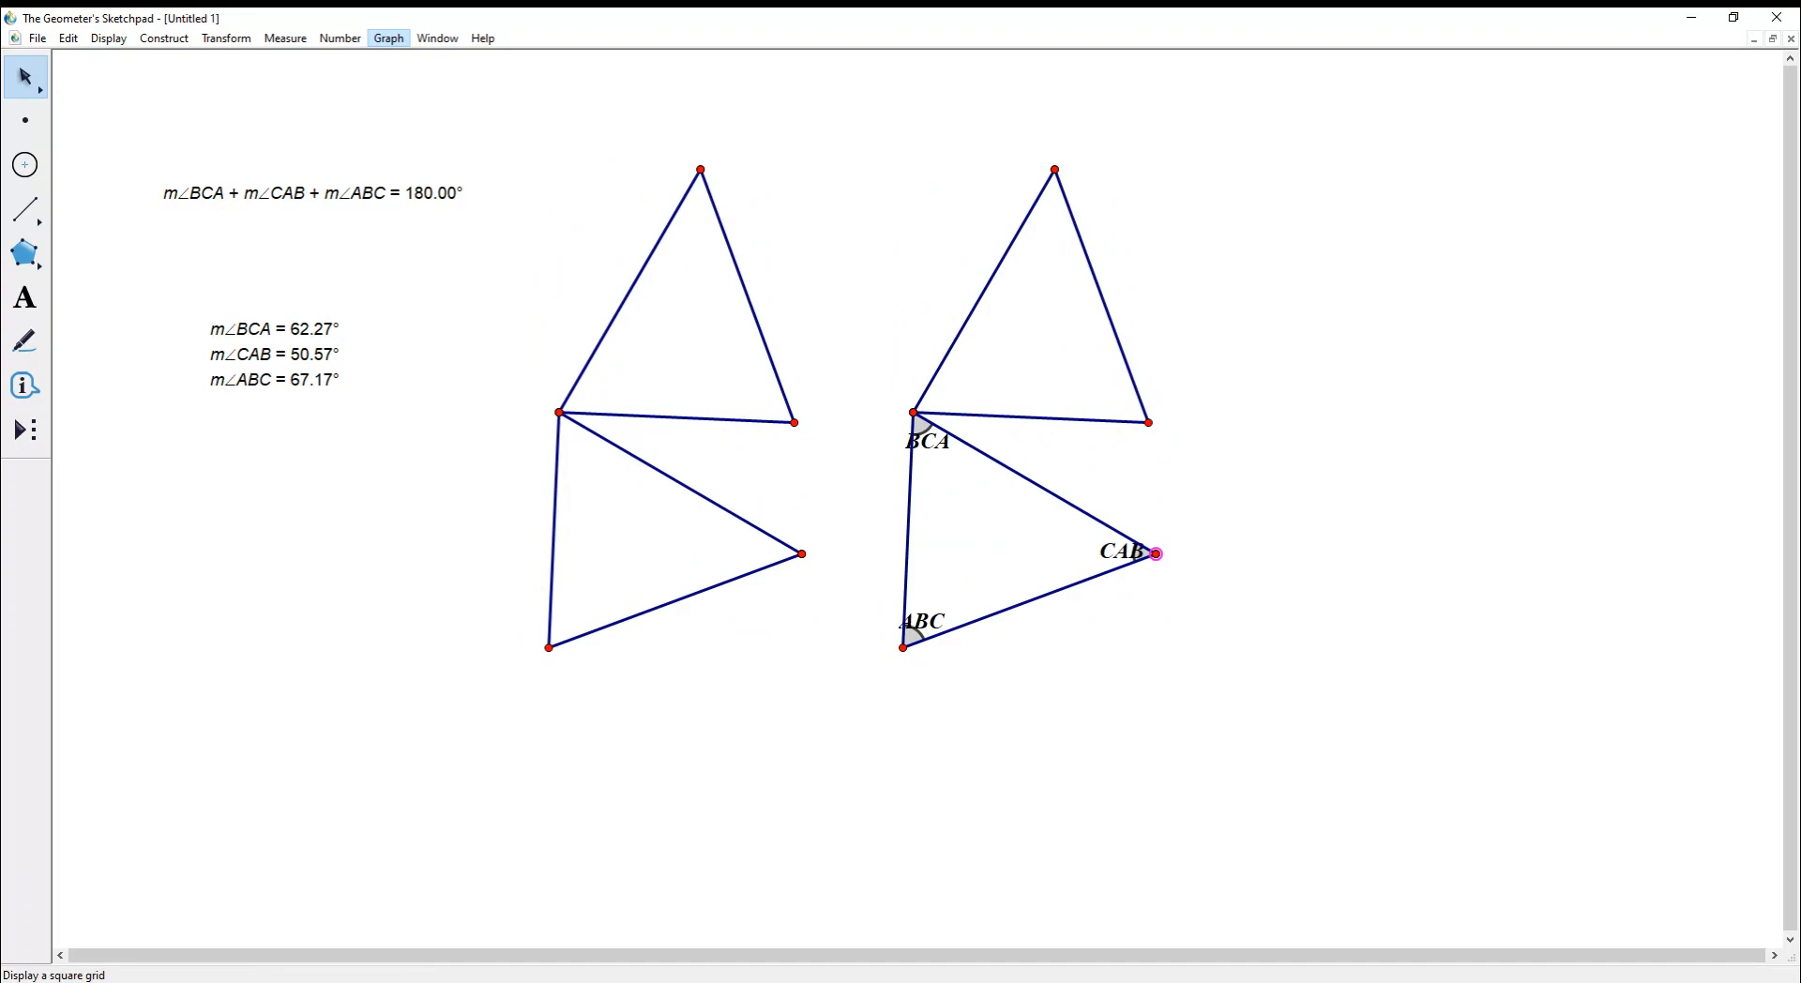
# - Turn on Show Grid, then marquee-select and delete both triangles and all their measurements
pyautogui.click(422, 120)
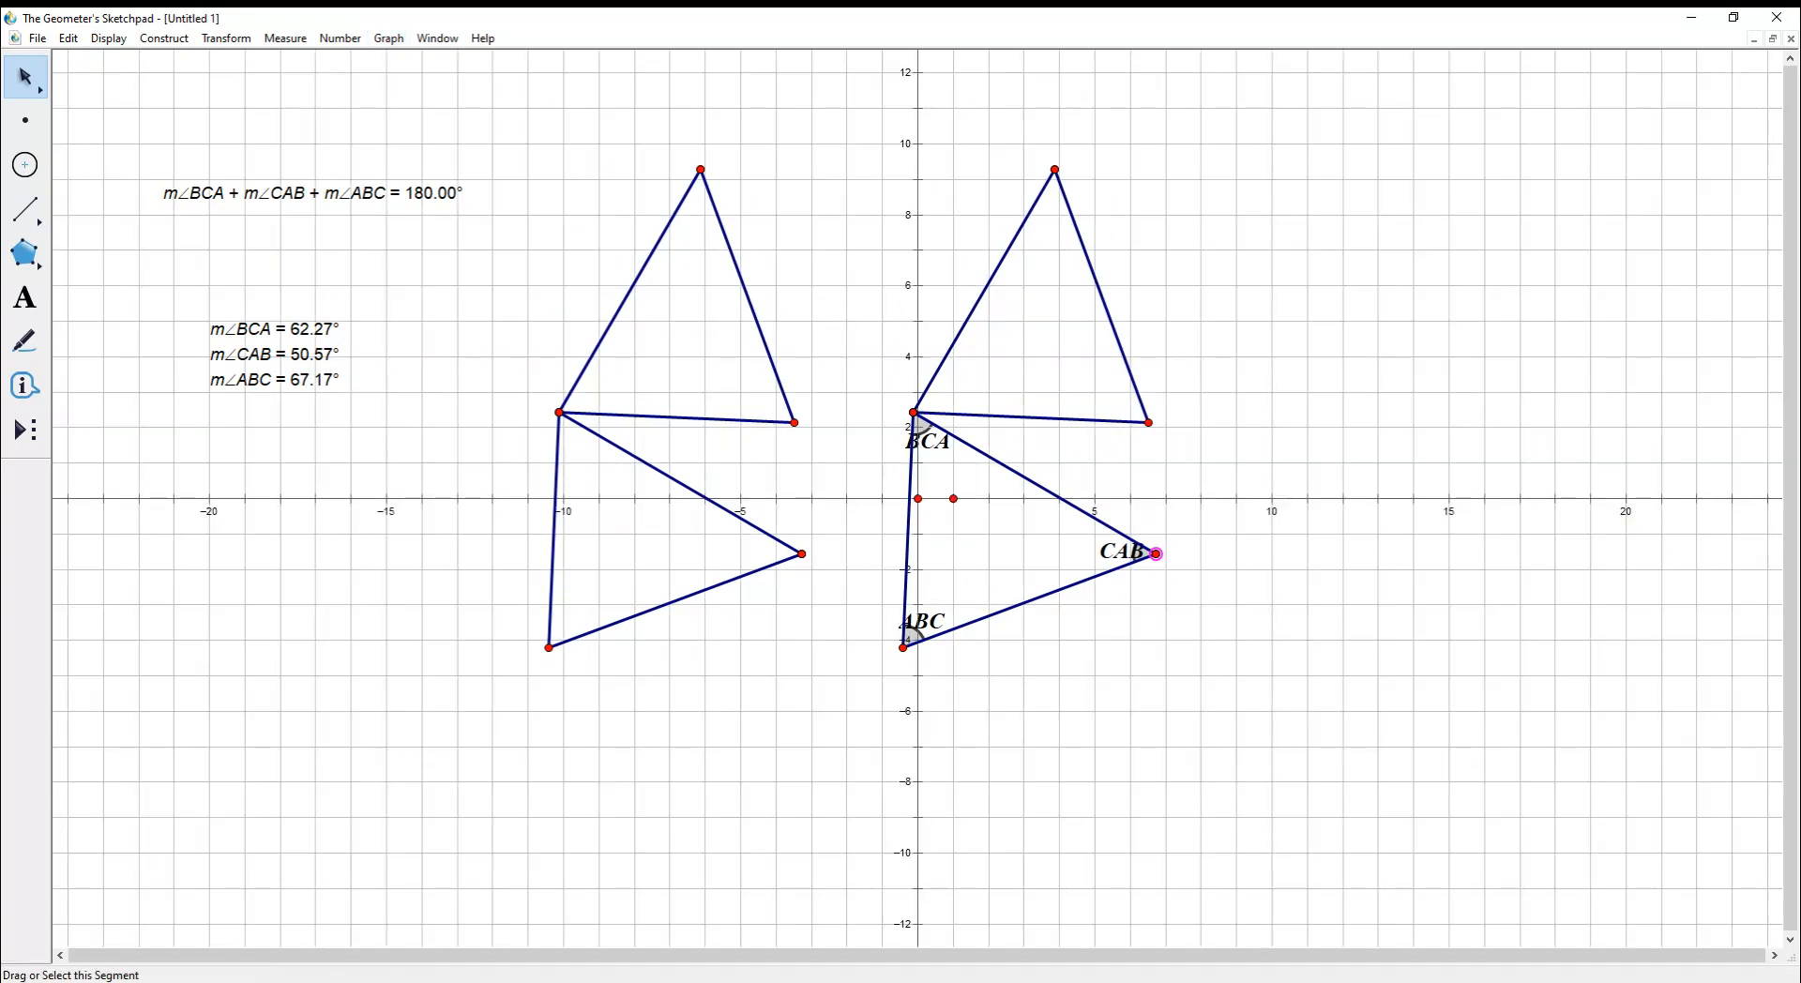
pyautogui.moveTo(1054, 170); pyautogui.dragTo(960, 275)
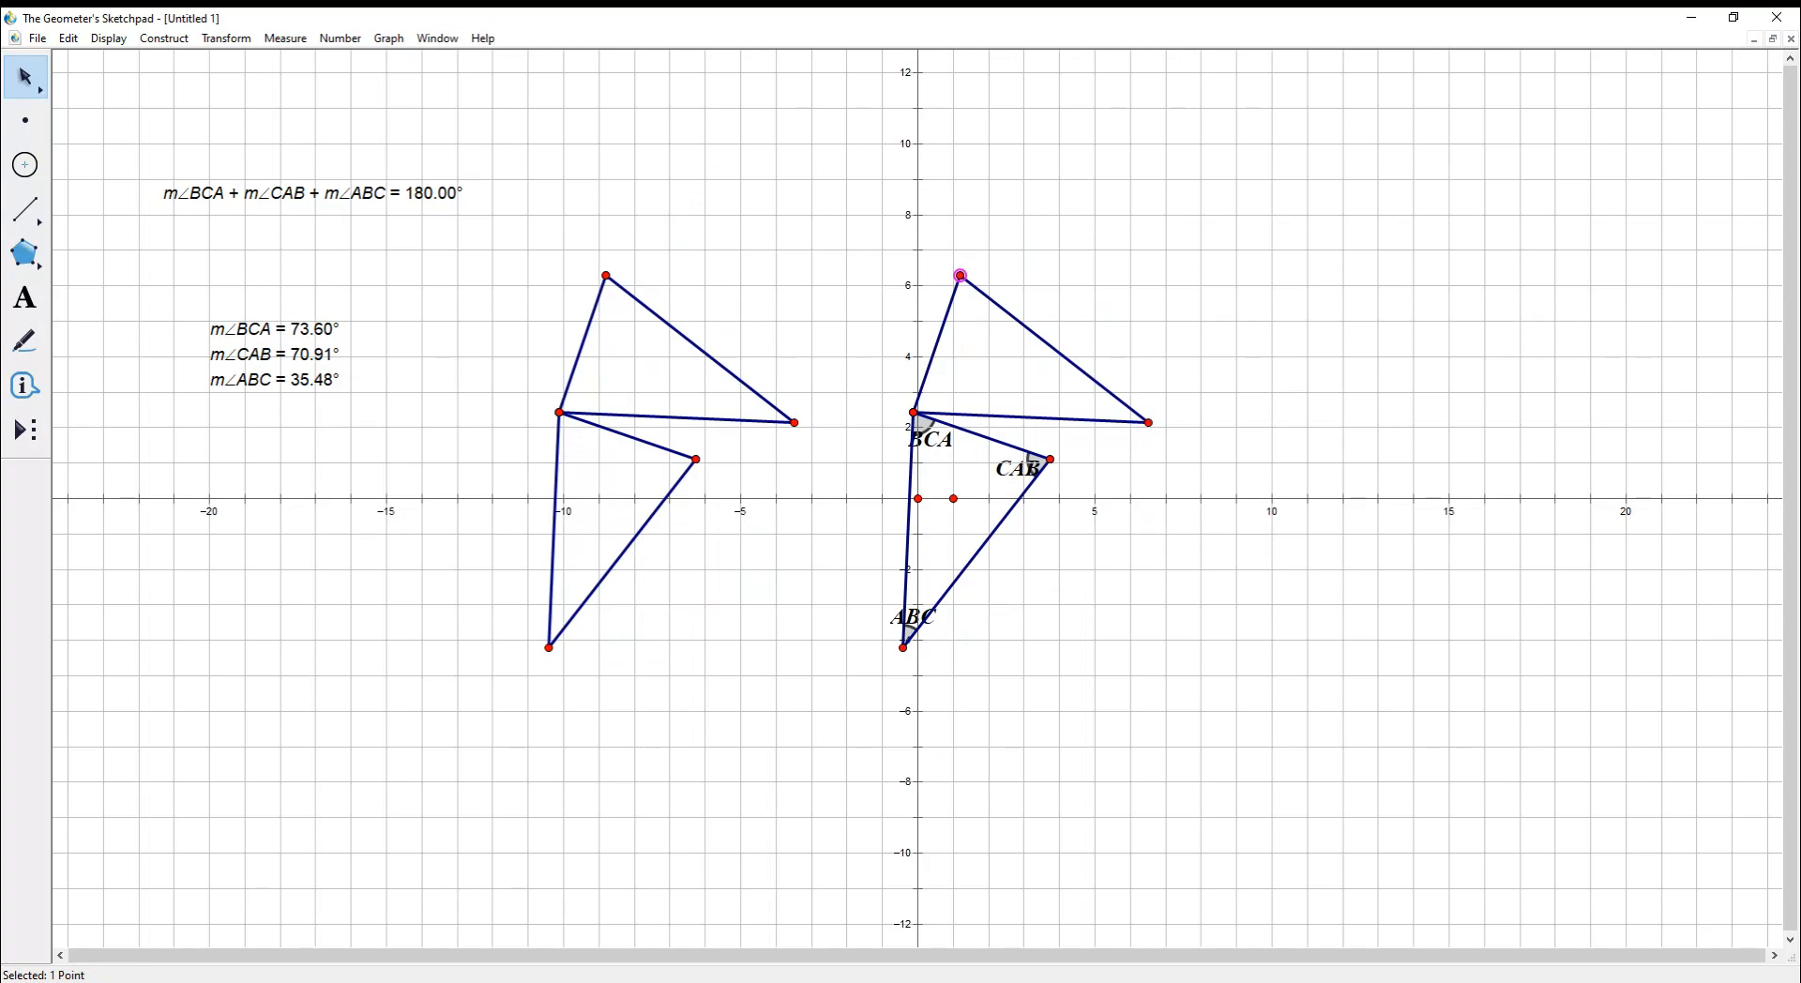
pyautogui.moveTo(565, 213); pyautogui.dragTo(1167, 718)
pyautogui.press('Delete')
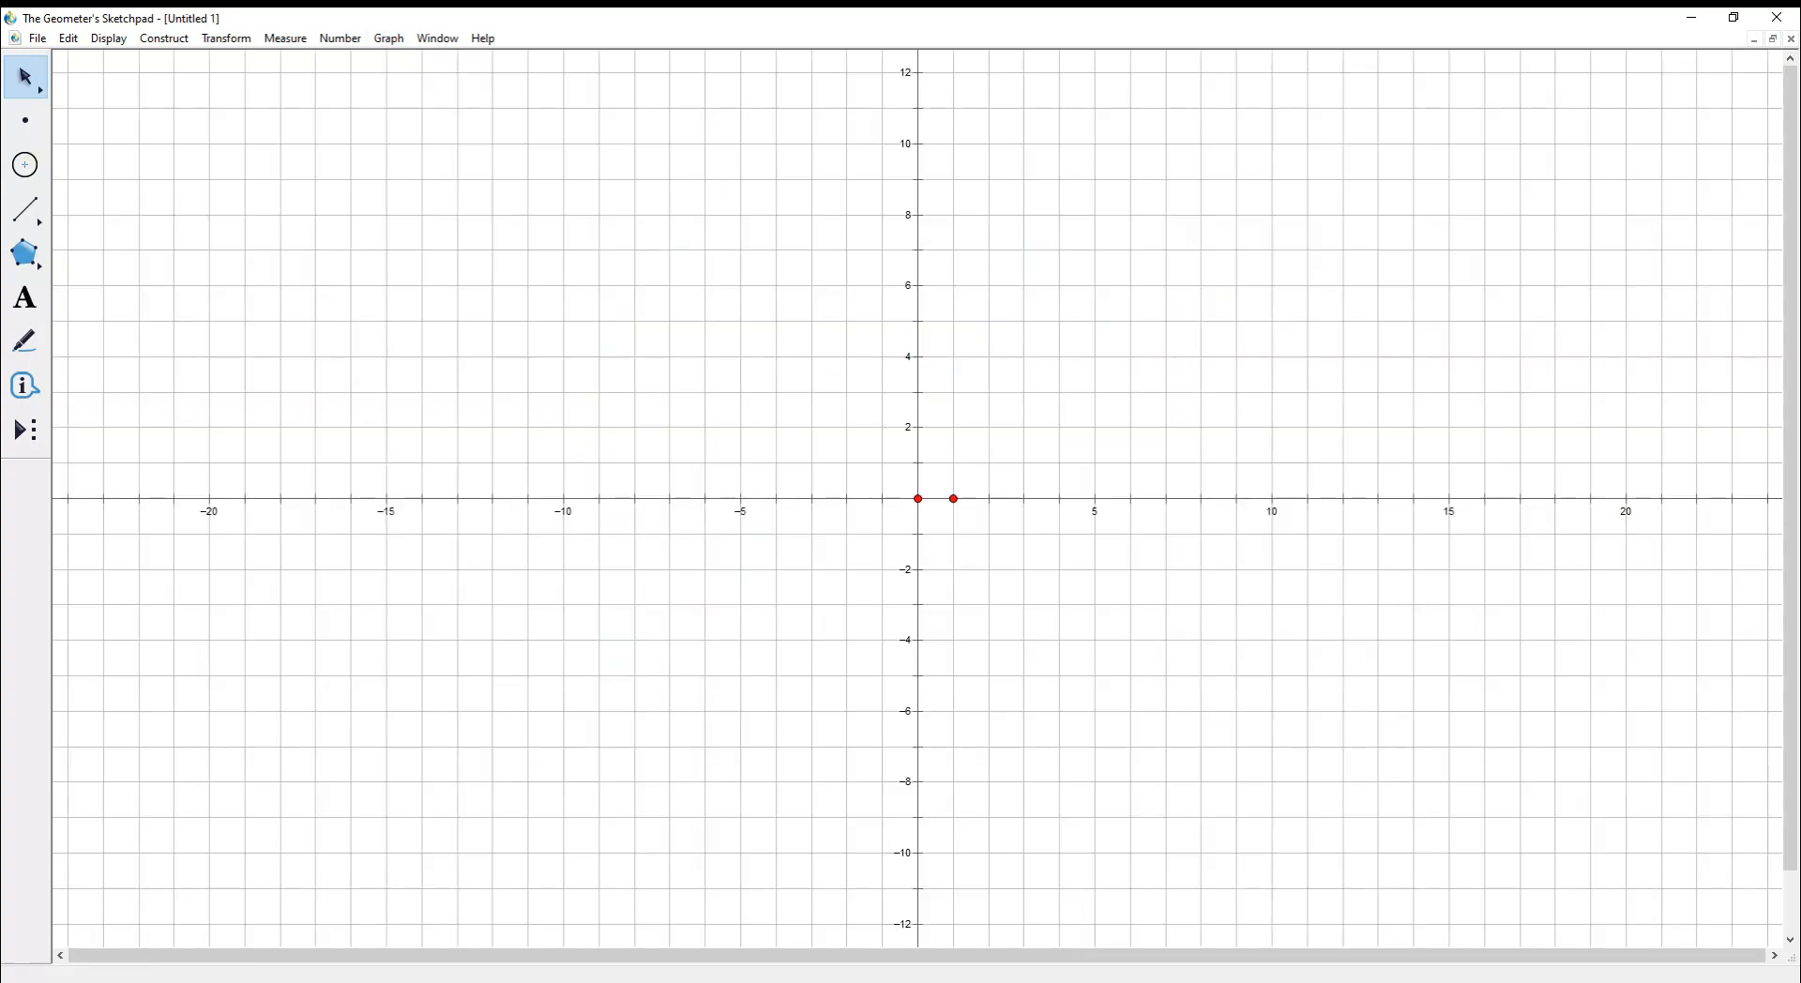
# - With the Straightedge, draw segments from the origin to (5, 0), up to (2, 5) and back
pyautogui.click(954, 498)
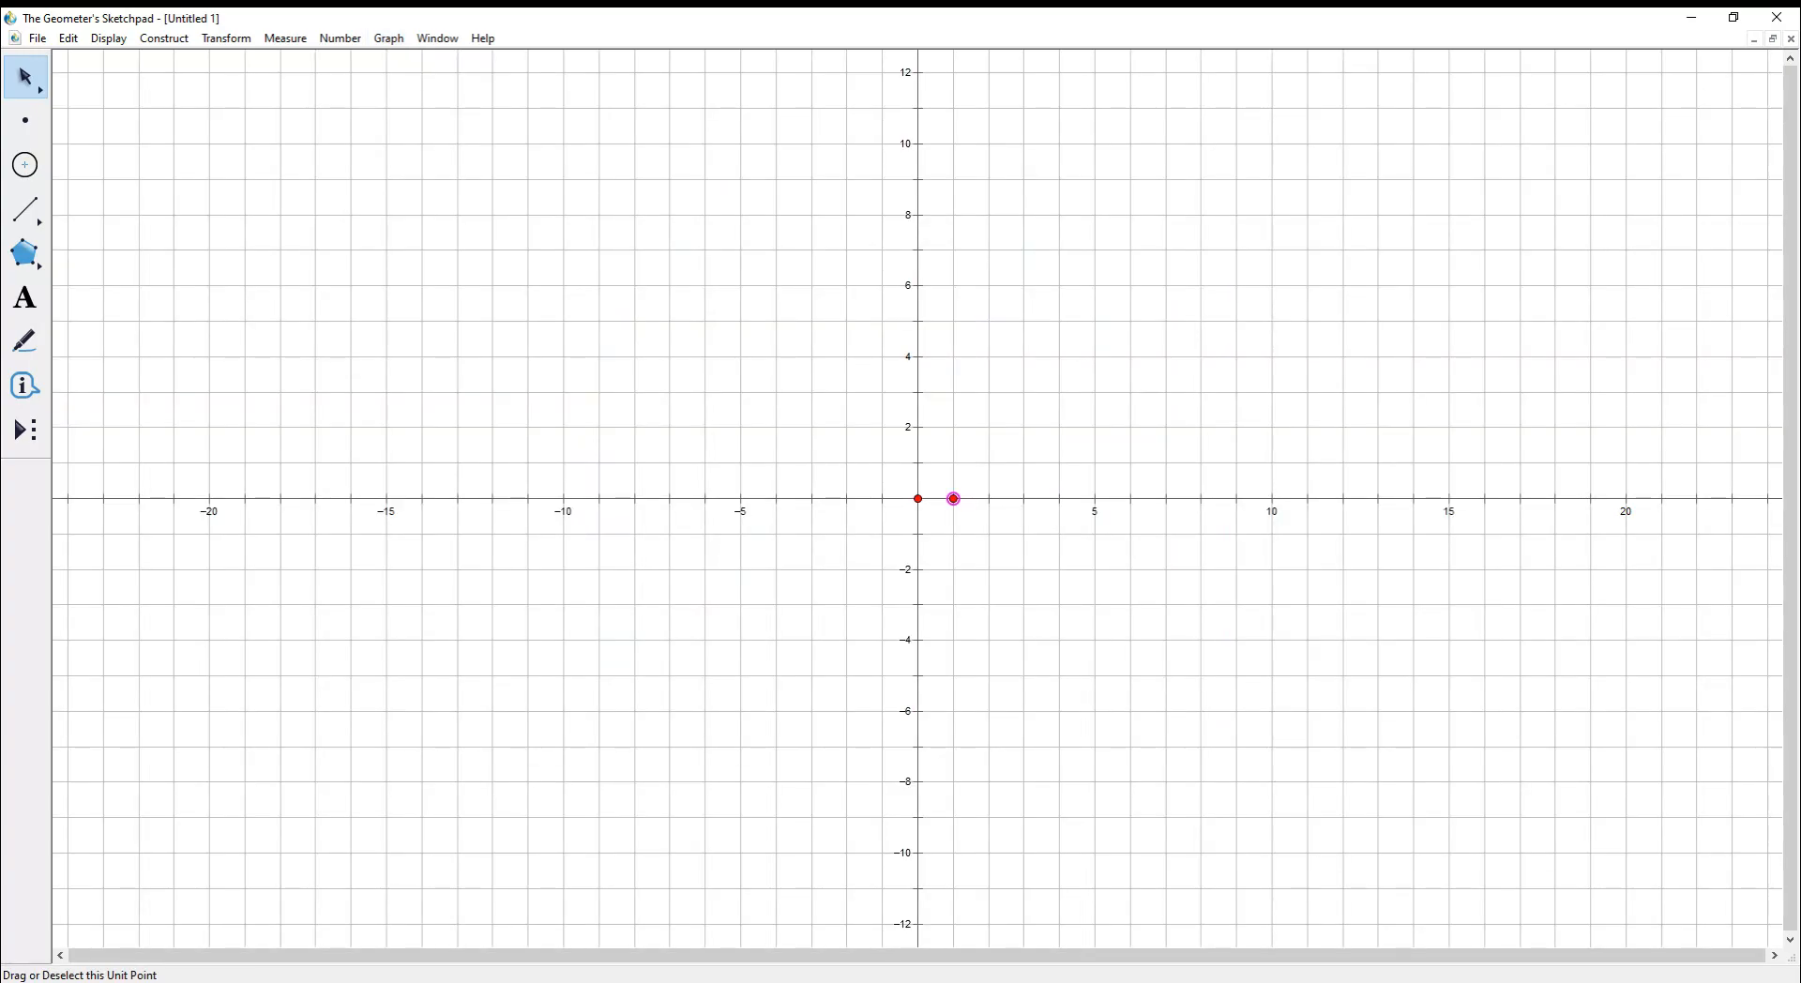
pyautogui.click(26, 208)
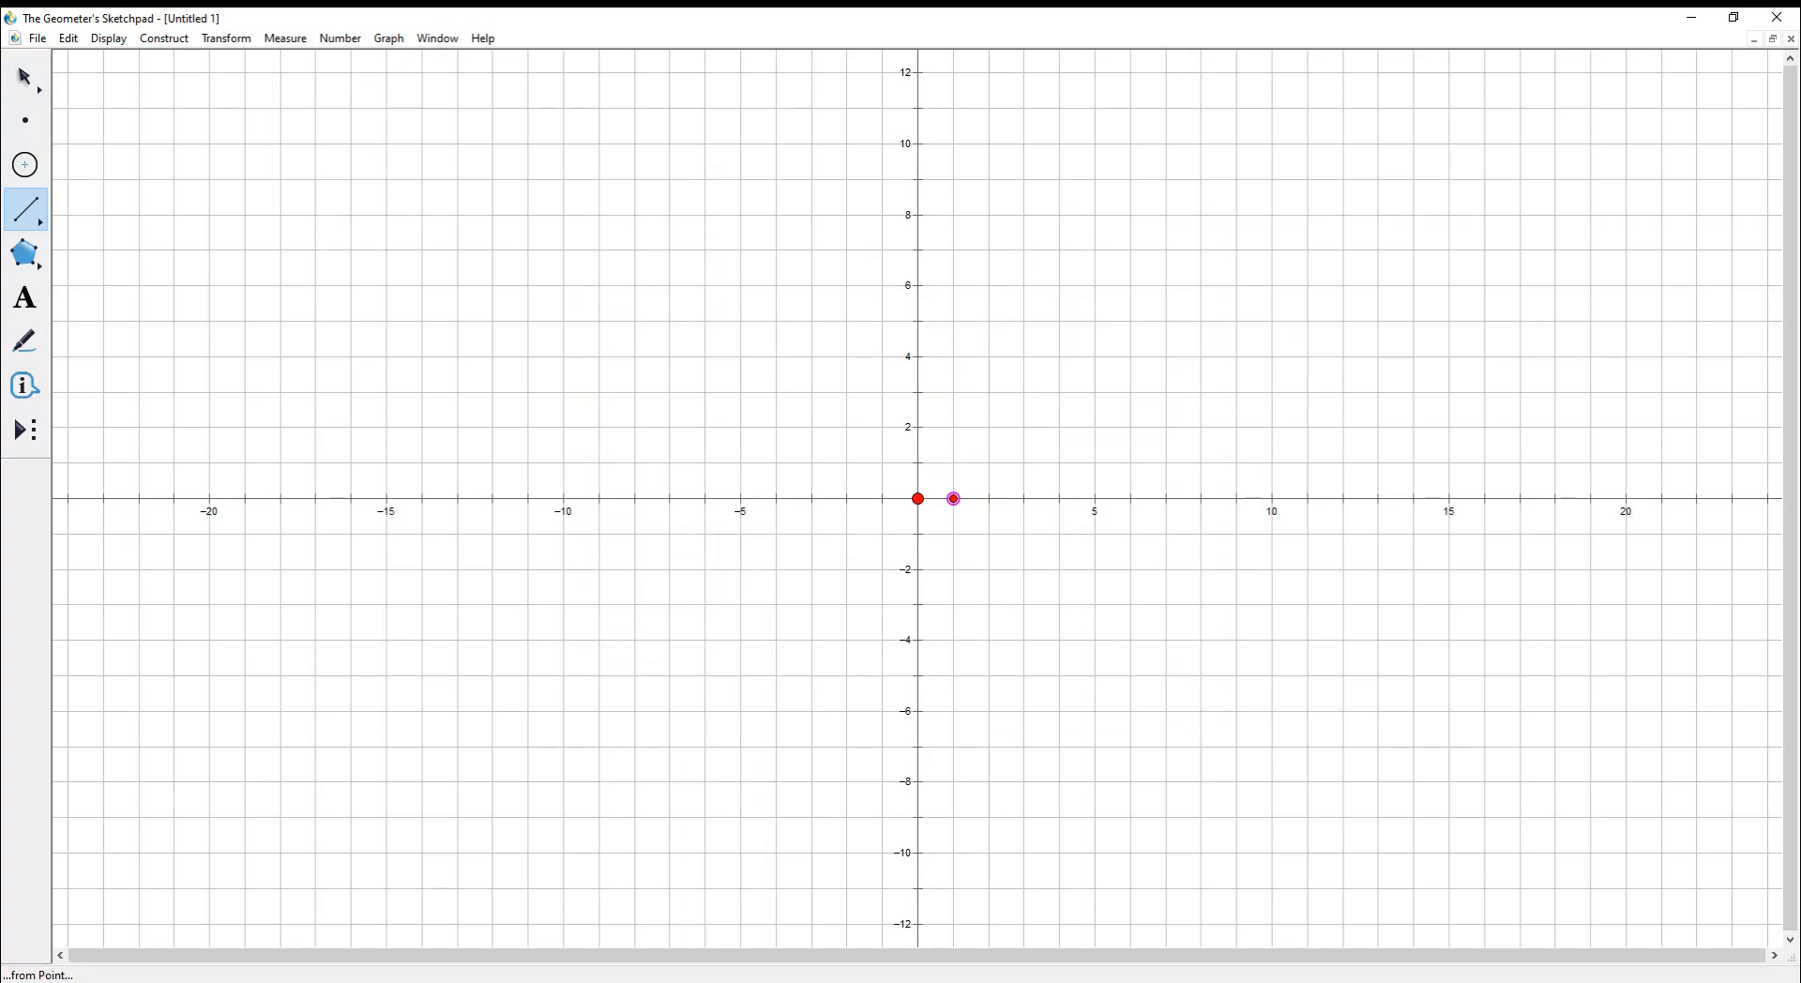
pyautogui.moveTo(918, 498); pyautogui.dragTo(990, 320)
pyautogui.moveTo(989, 321); pyautogui.dragTo(917, 498)
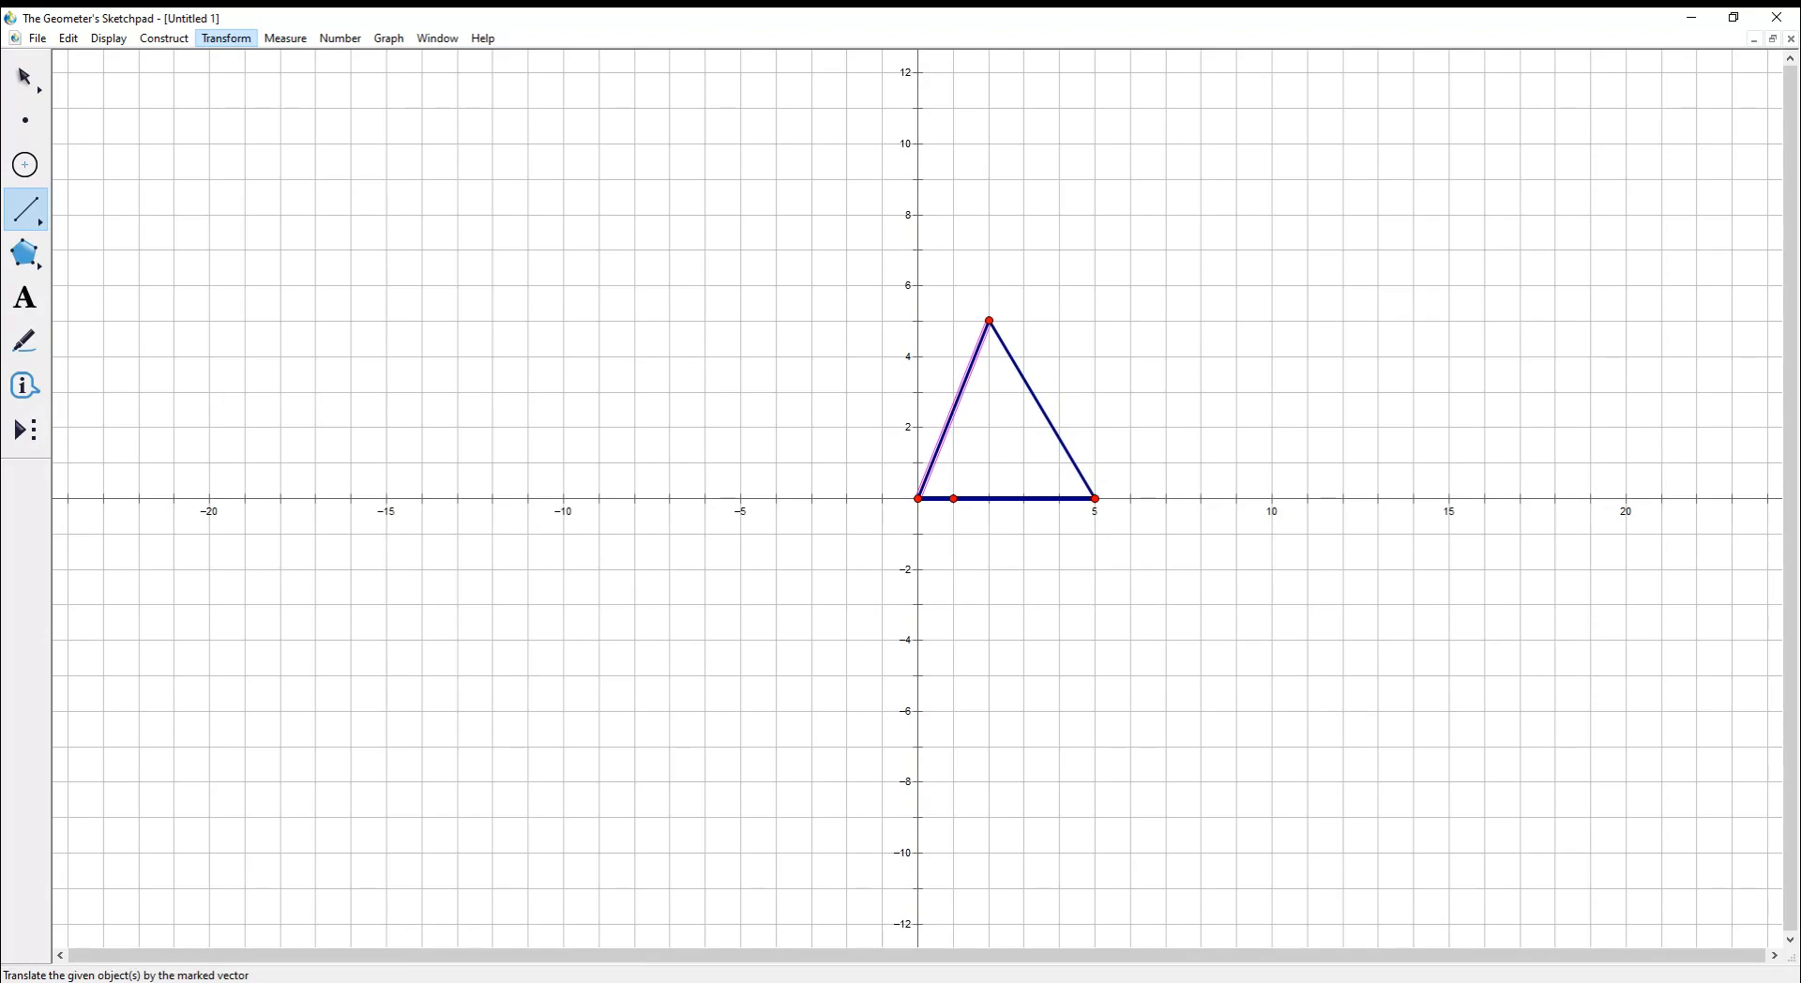
# - Cancel a trial Translate of the selected side and return to the Arrow tool
pyautogui.click(242, 191)
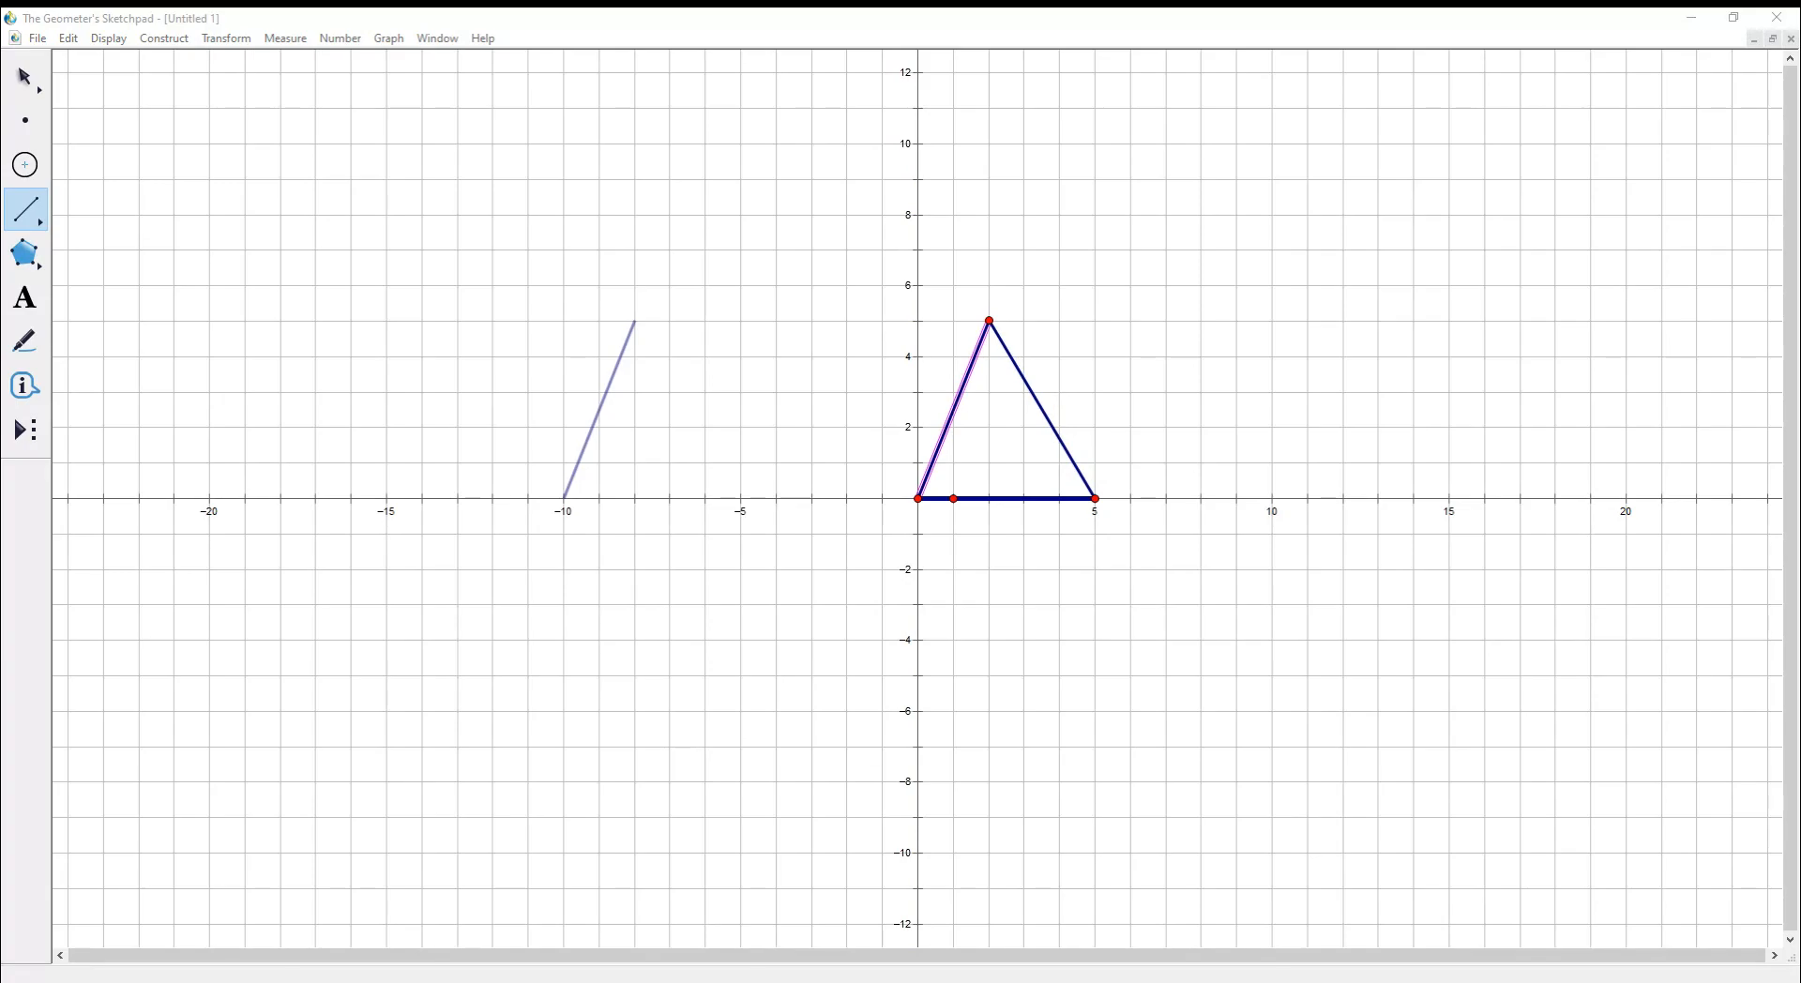
pyautogui.press('Escape')
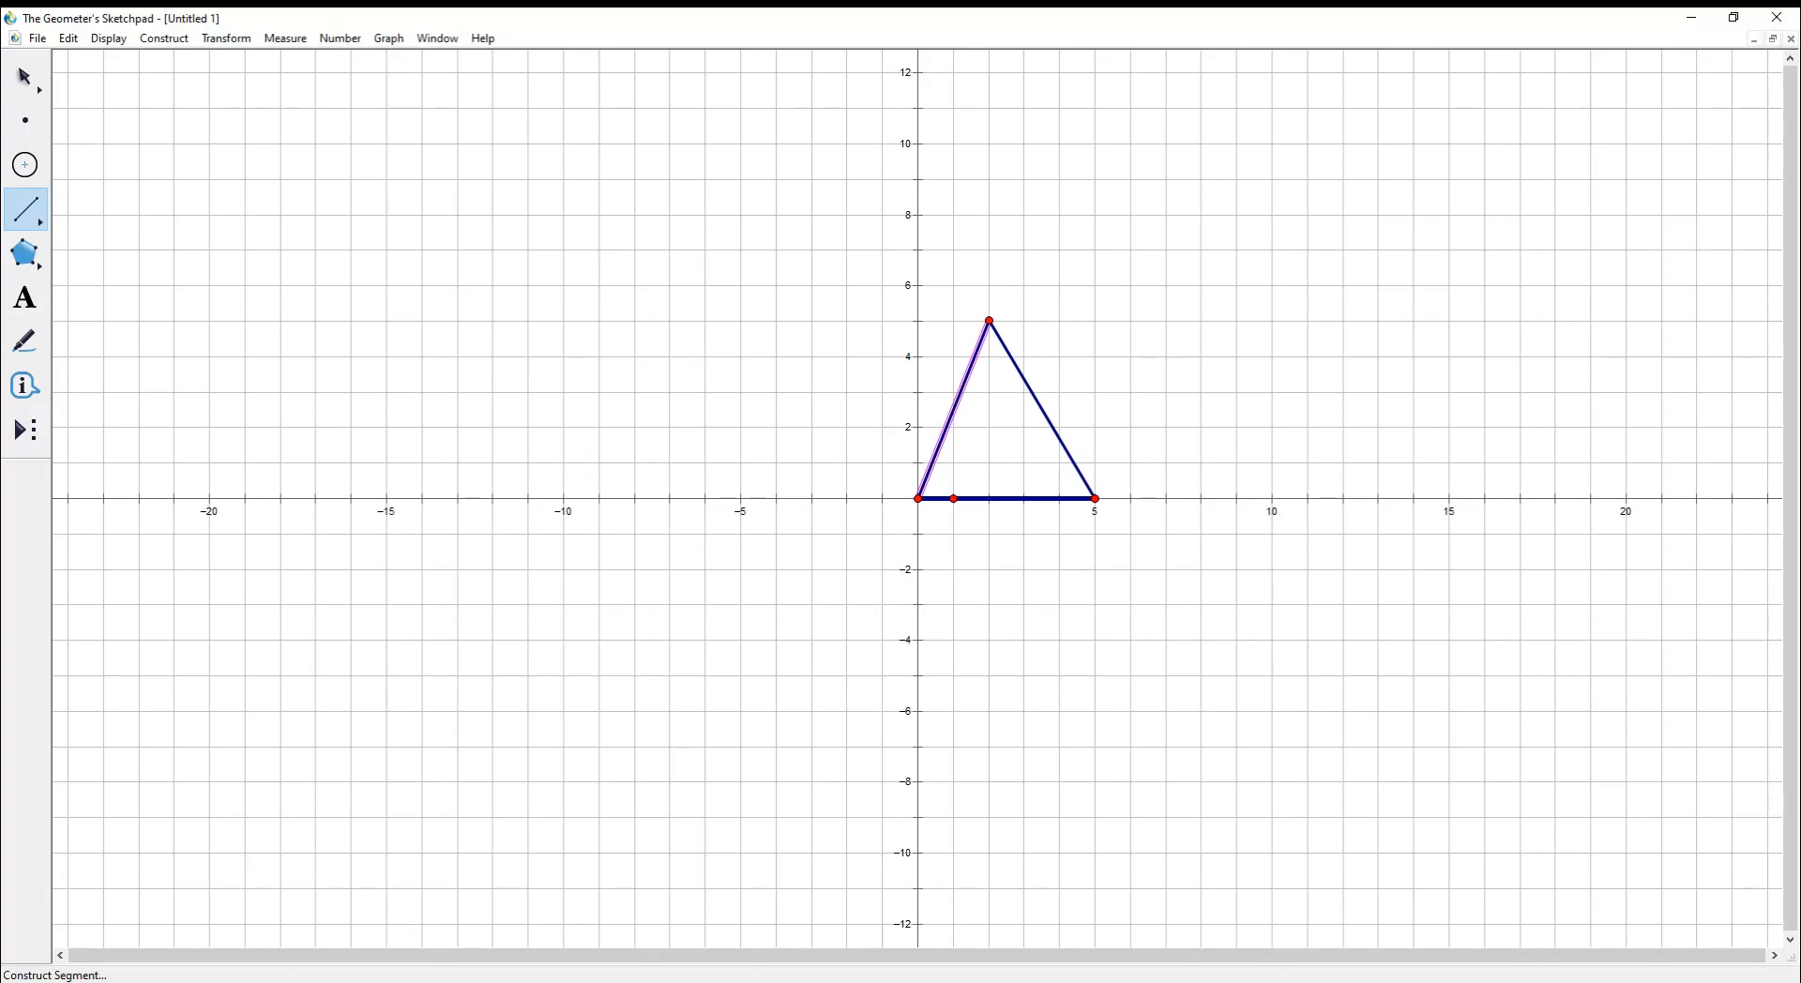
pyautogui.click(923, 292)
pyautogui.click(25, 77)
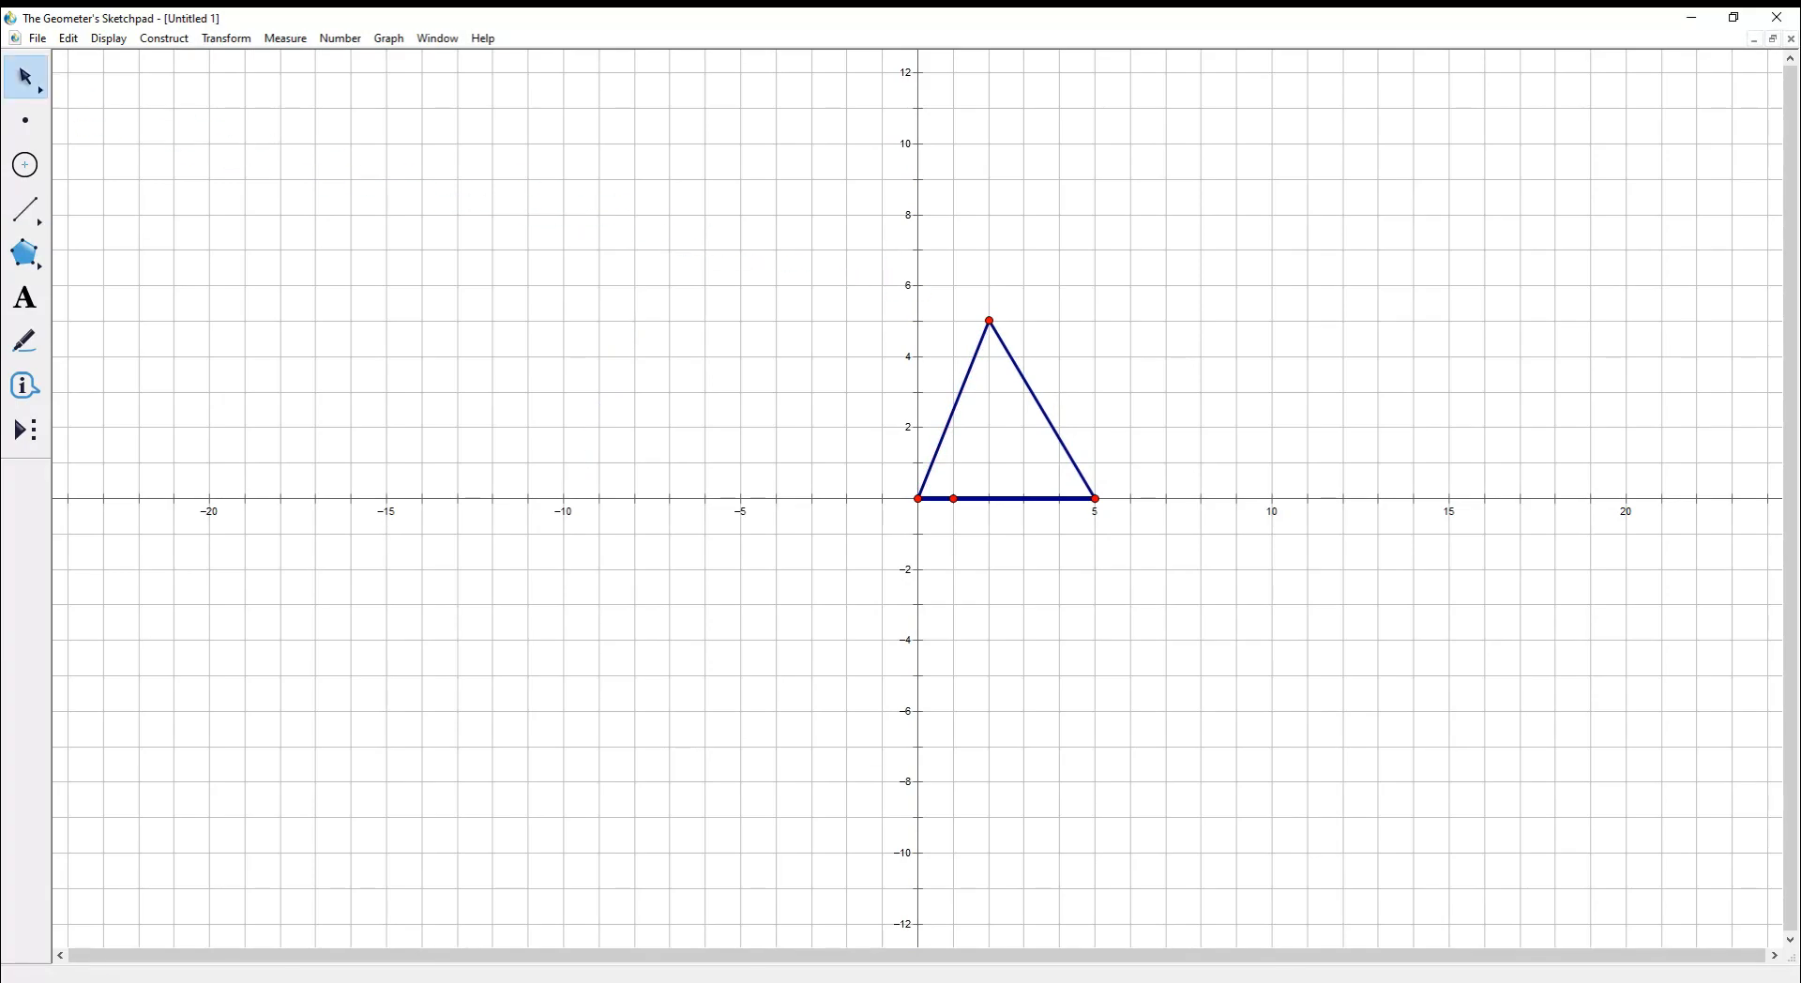
# - Select the triangle's three vertices and three sides and start a Translate transformation
pyautogui.moveTo(843, 281); pyautogui.dragTo(1110, 514)
pyautogui.press('Escape')
pyautogui.click(989, 321)
pyautogui.click(917, 498)
pyautogui.click(1094, 497)
pyautogui.click(1022, 498)
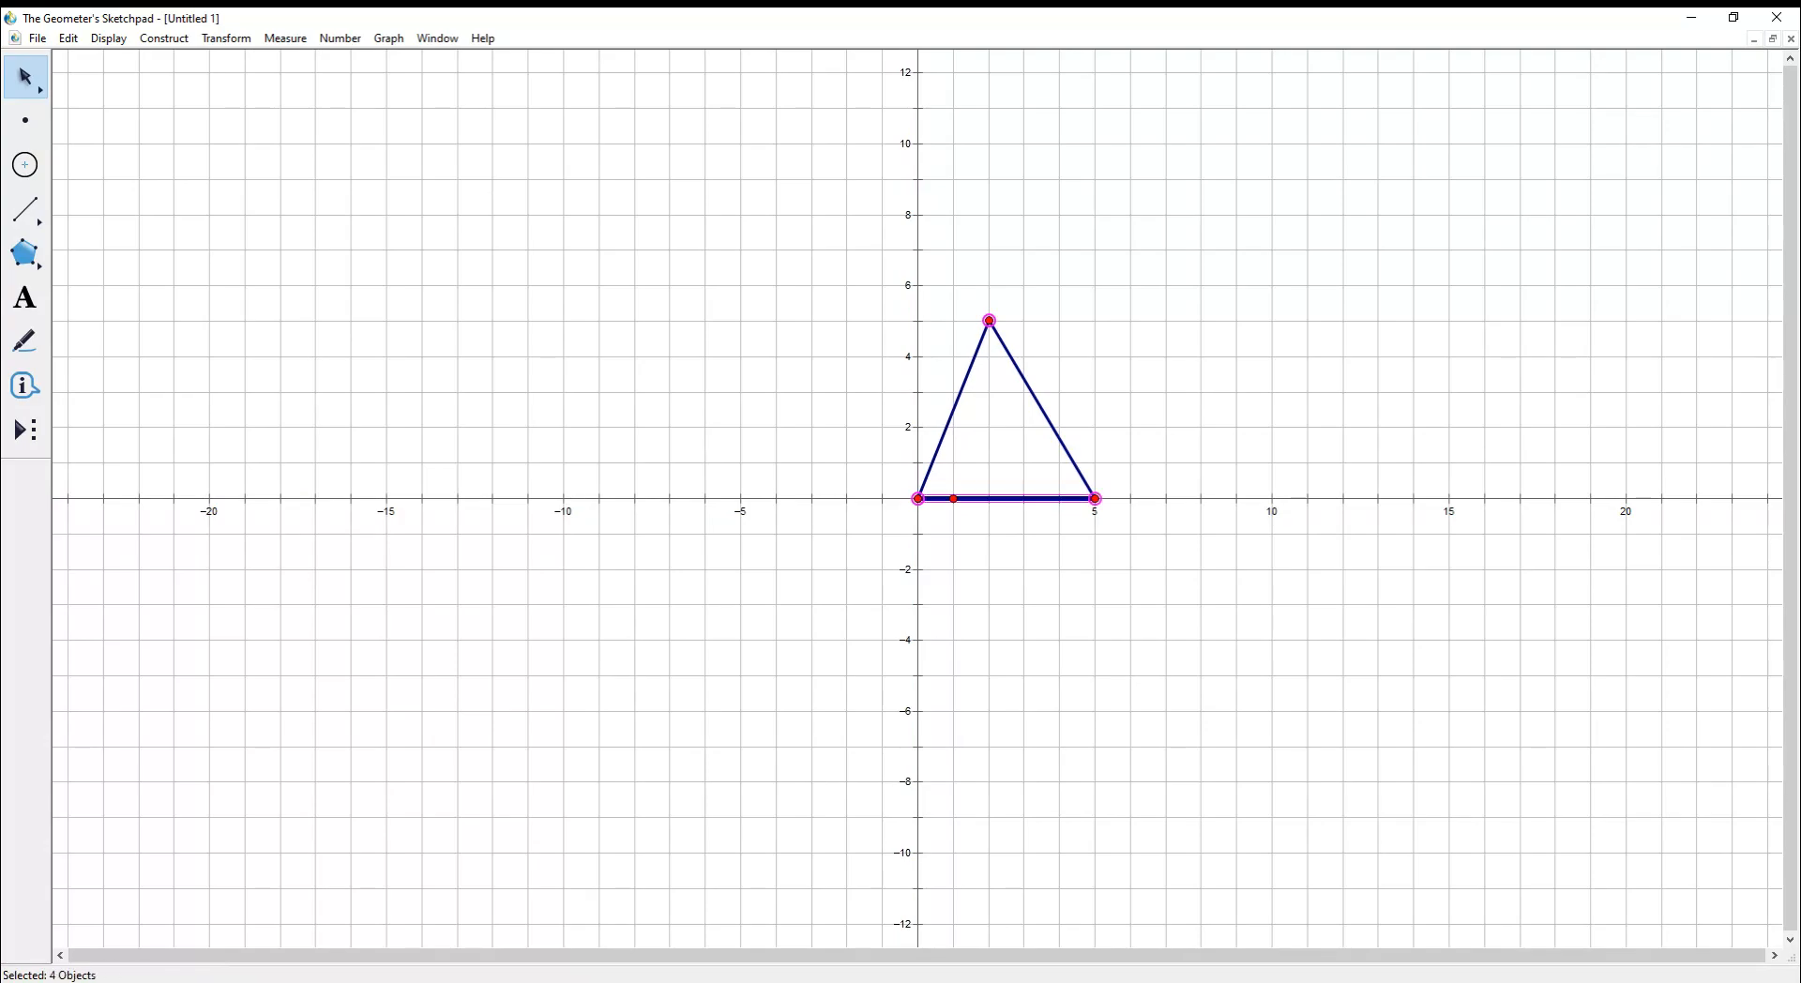
pyautogui.click(1040, 409)
pyautogui.click(953, 409)
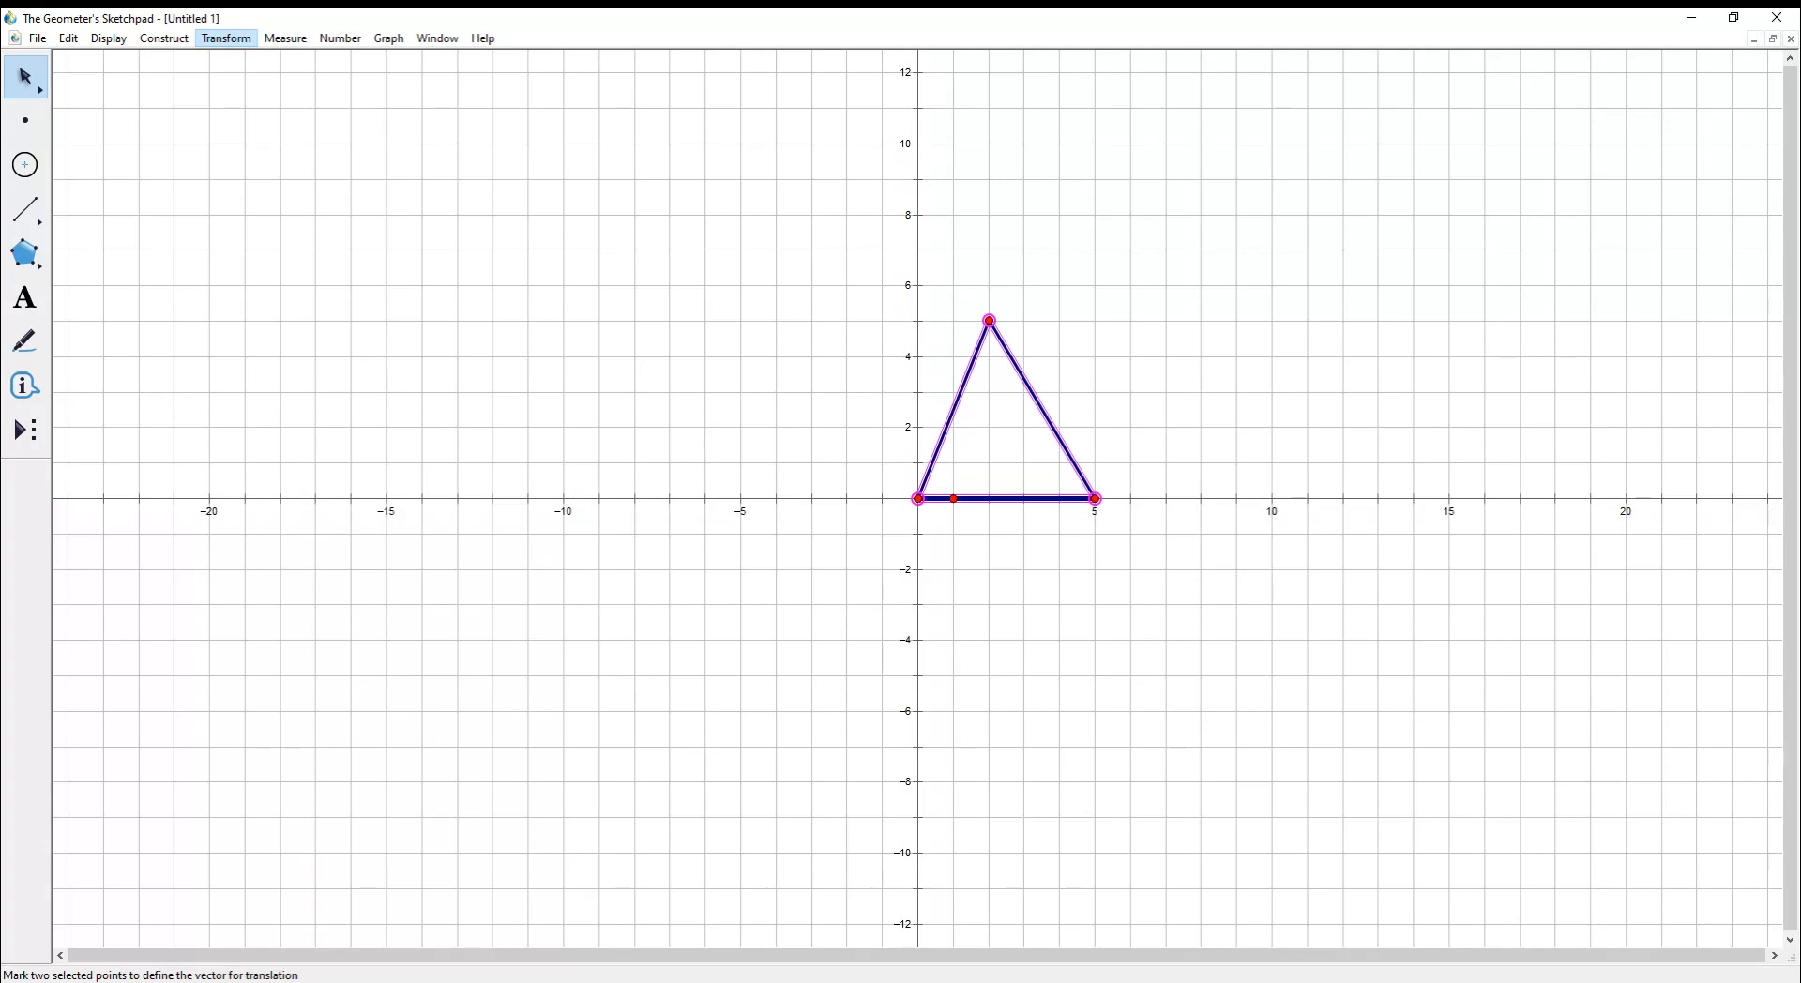
pyautogui.click(231, 191)
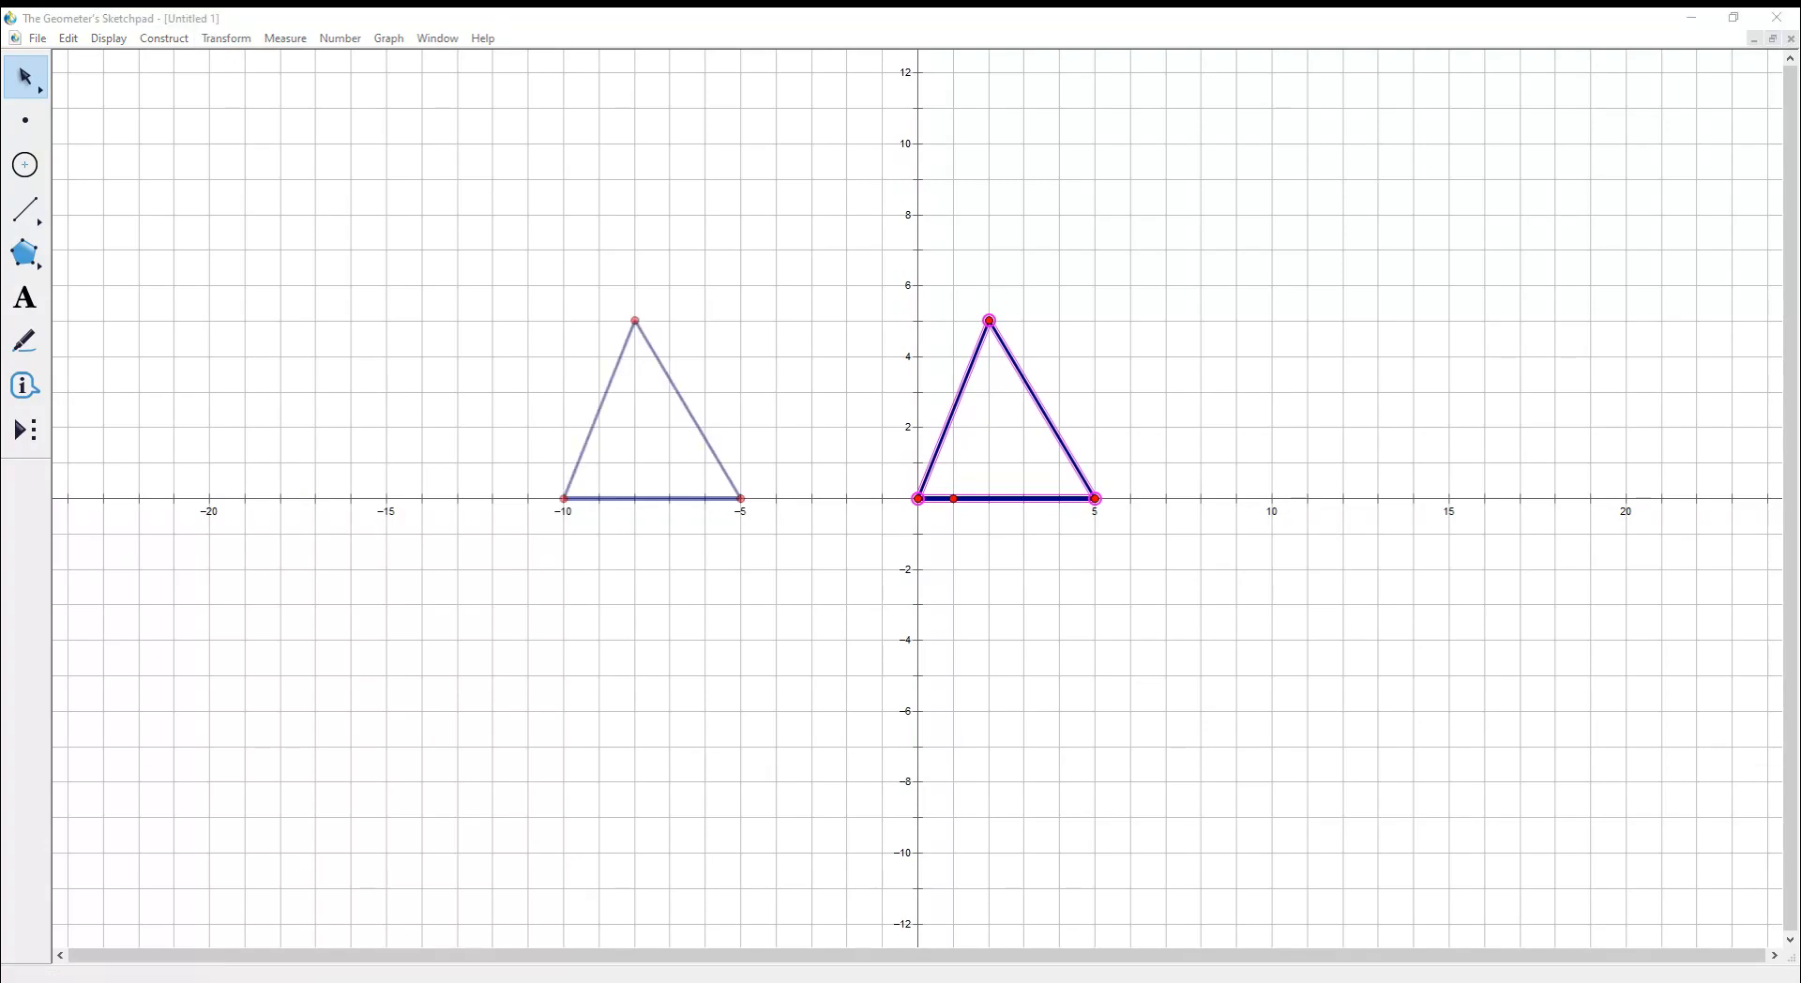
# - Translate the triangle 3 units to the left instead of 10
pyautogui.press('BackSpace')
pyautogui.press('BackSpace')
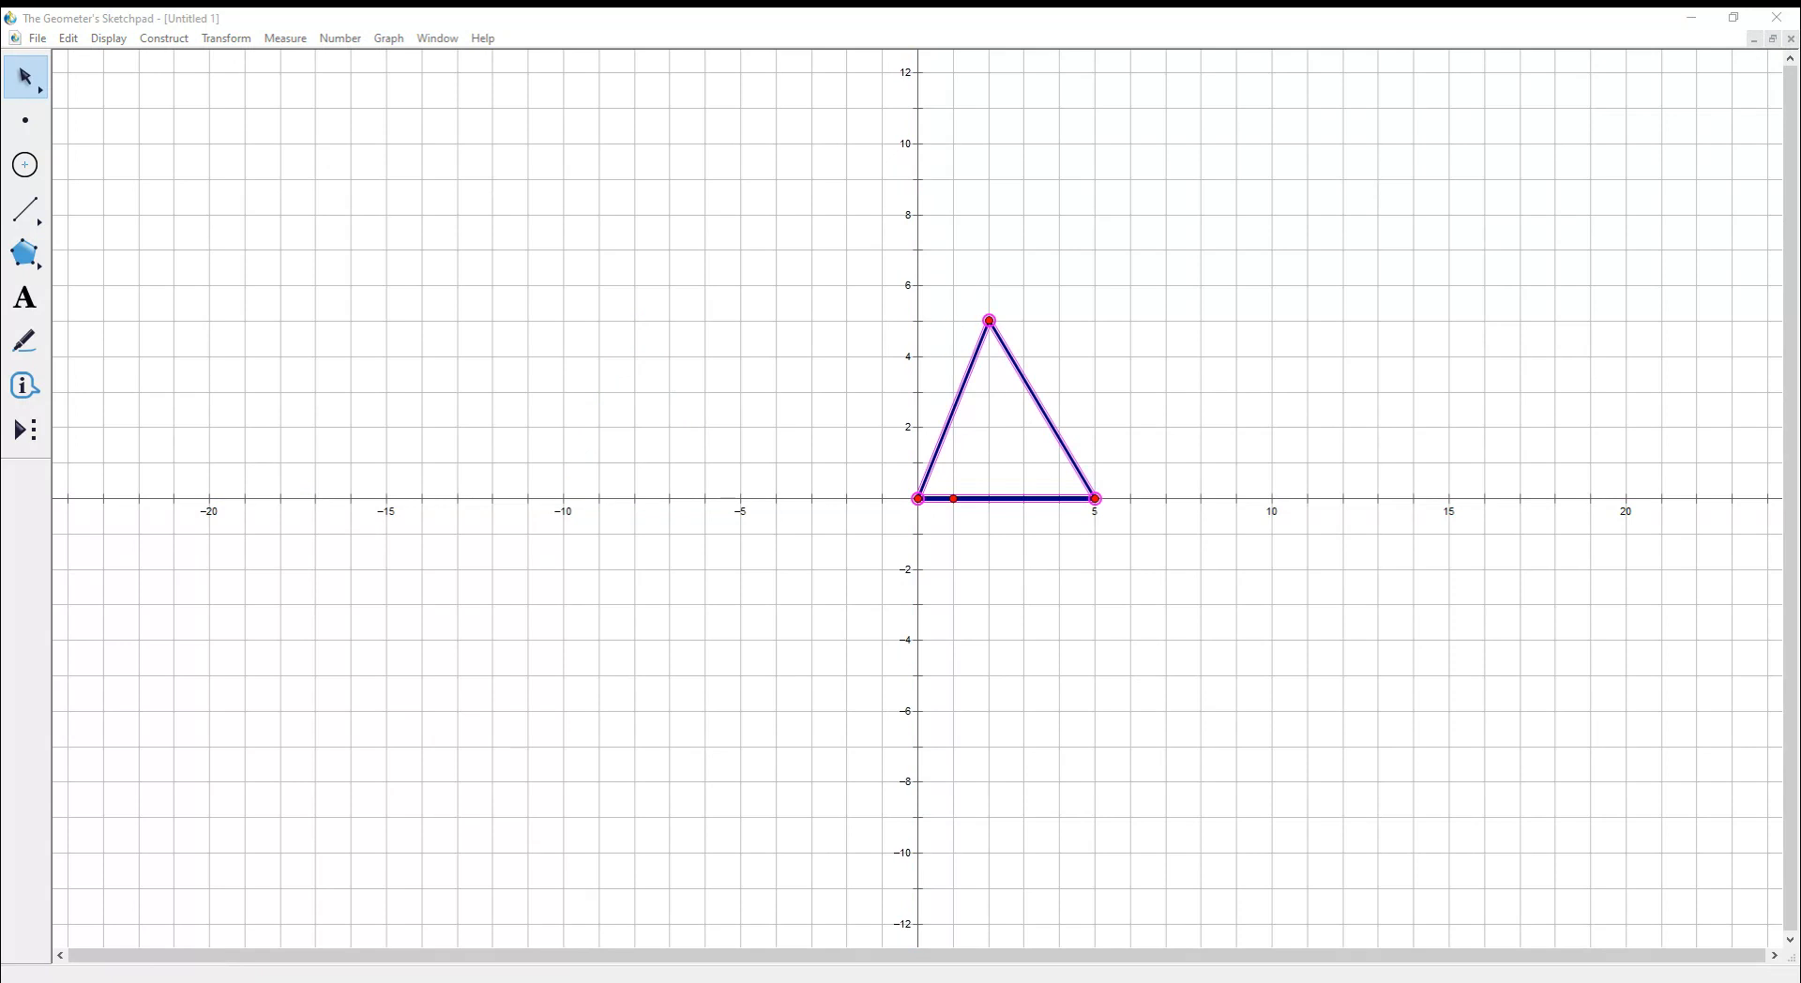
pyautogui.write('3')
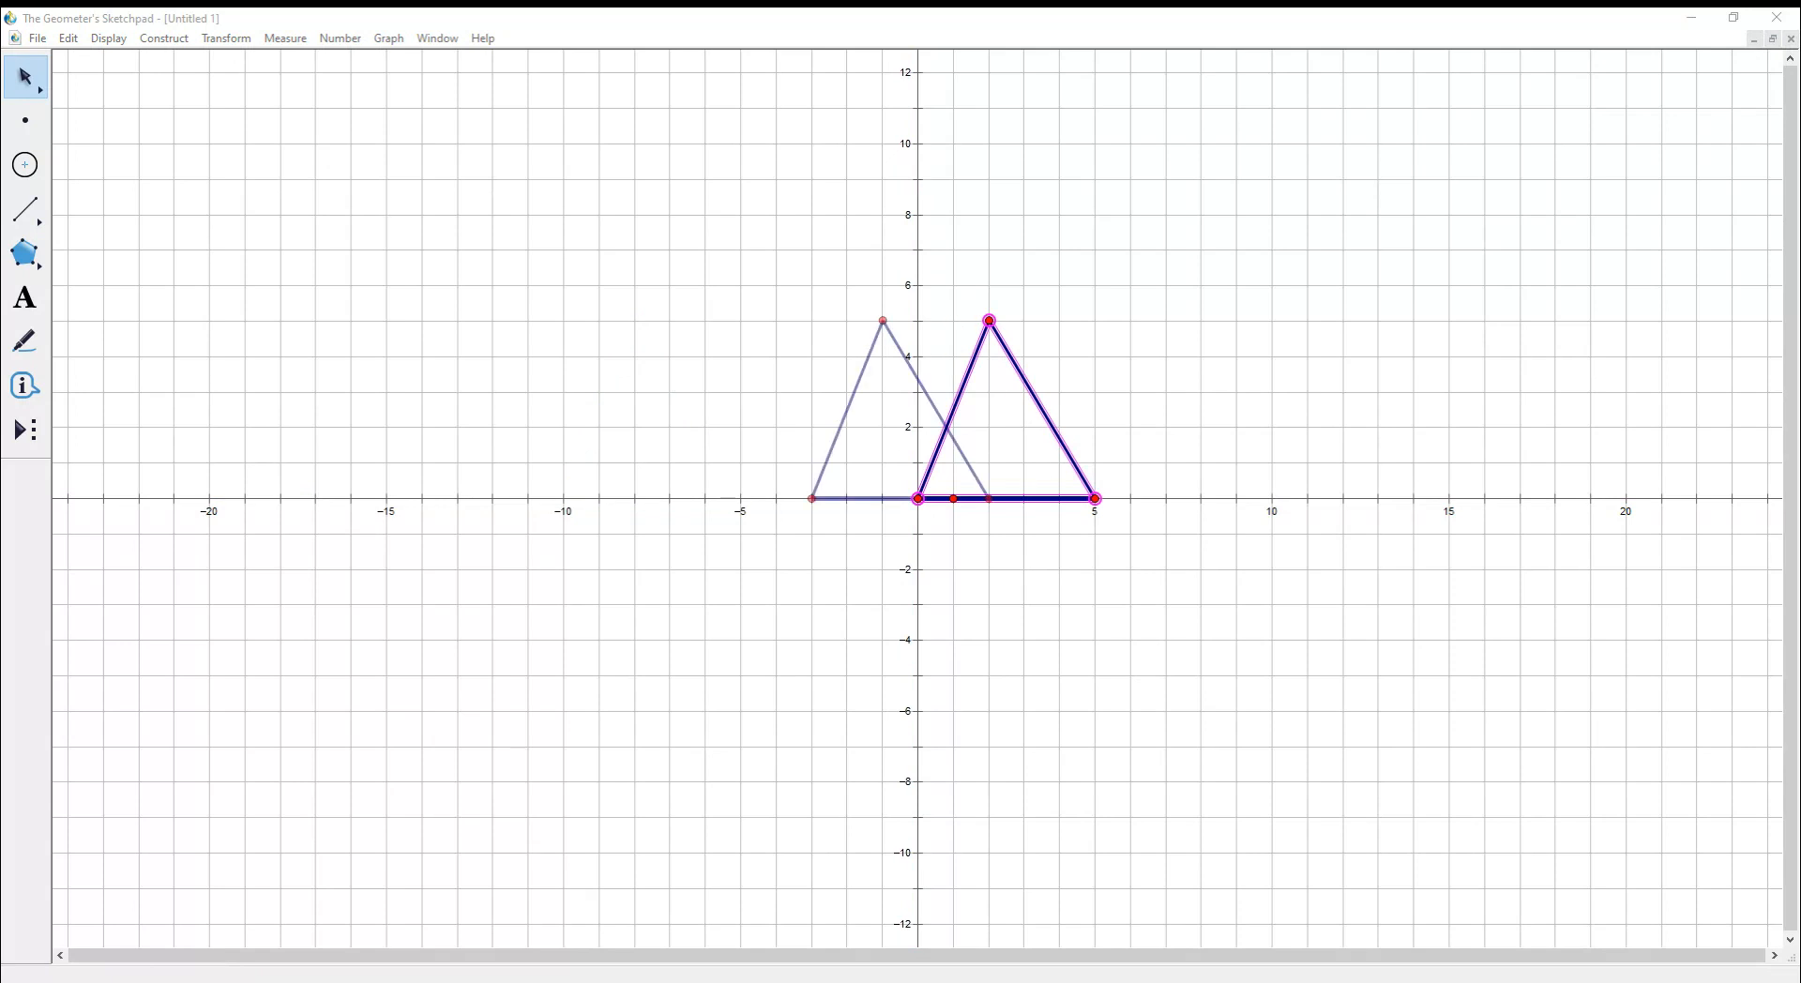
pyautogui.press('Return')
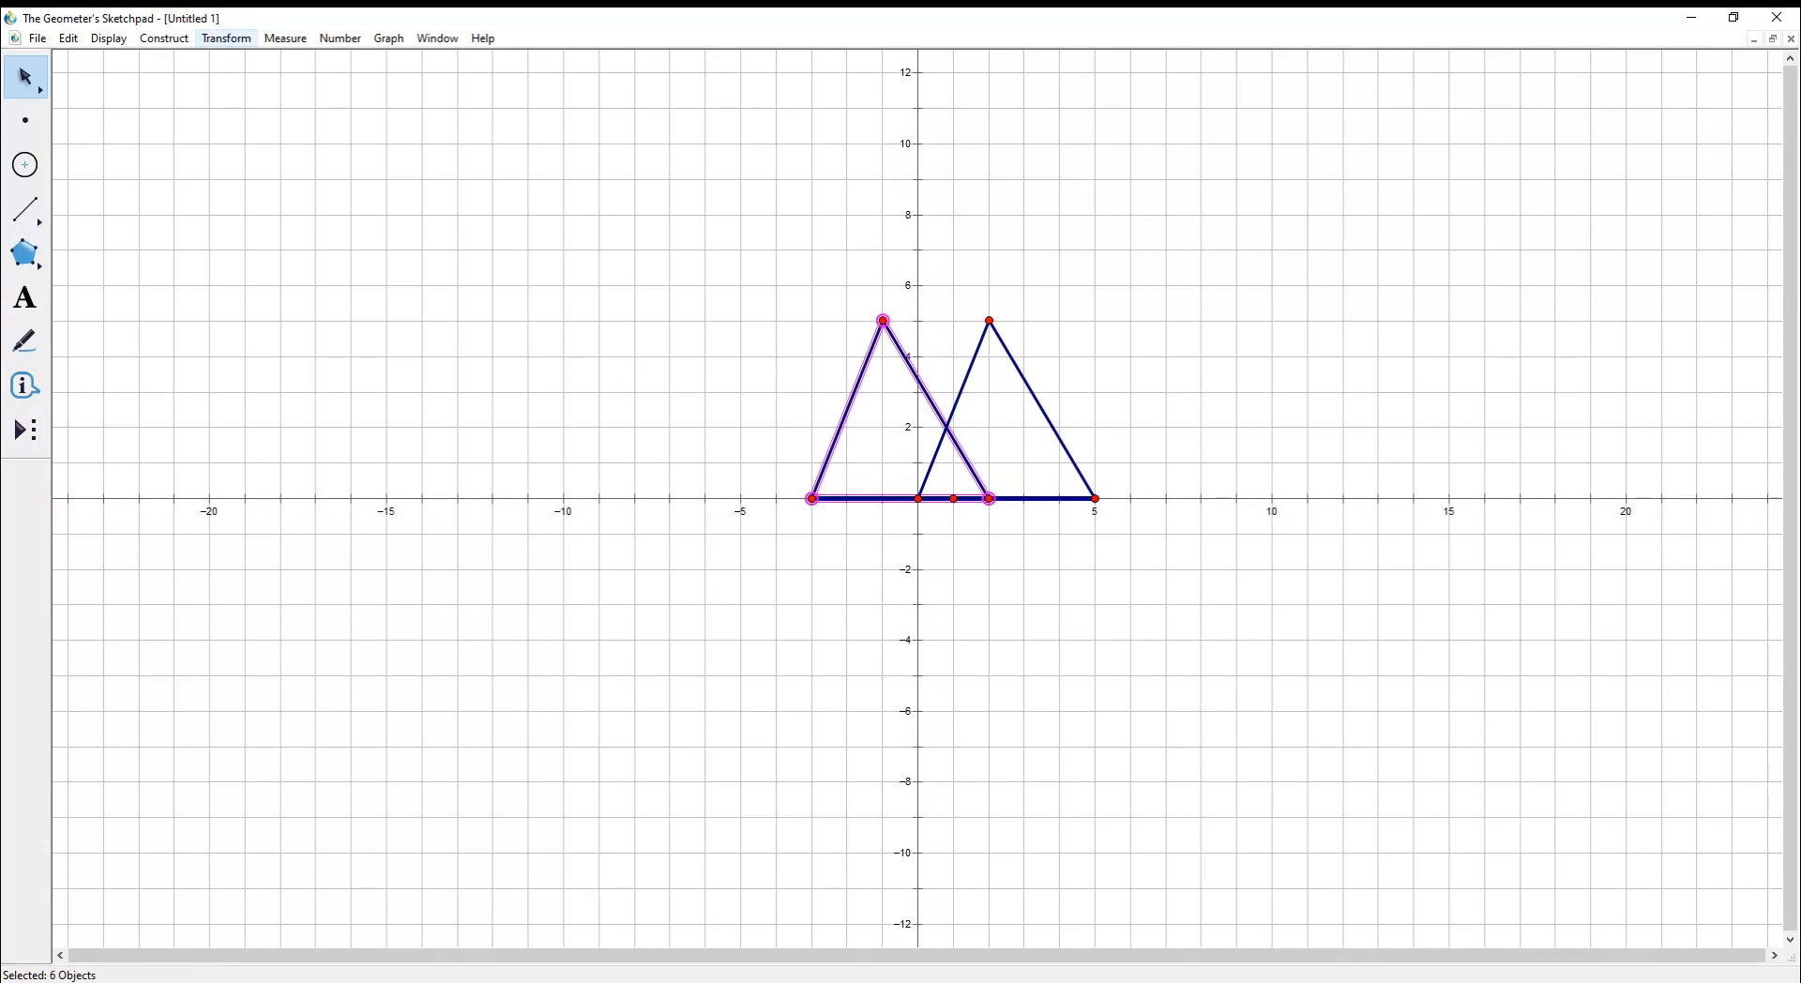
# - Translate the new triangle at angle 270° by distance 2 to make a lowered copy
pyautogui.click(226, 39)
pyautogui.click(246, 190)
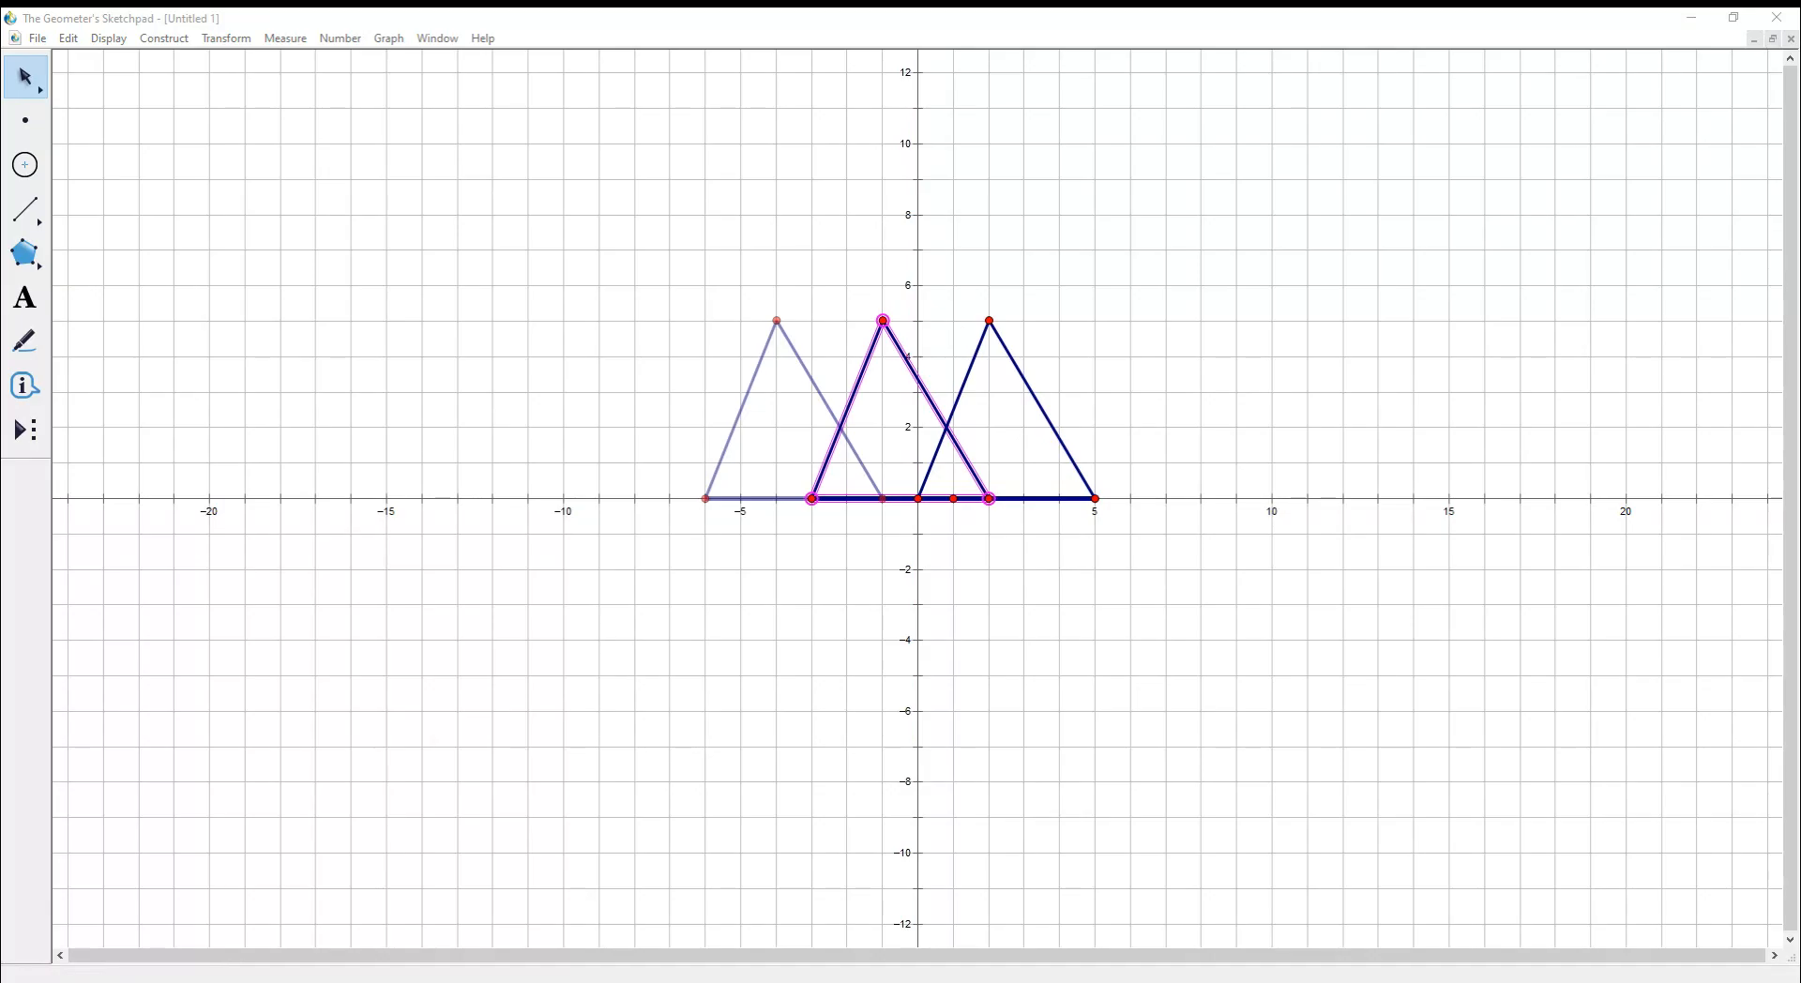
pyautogui.press('BackSpace')
pyautogui.press('BackSpace')
pyautogui.press('BackSpace')
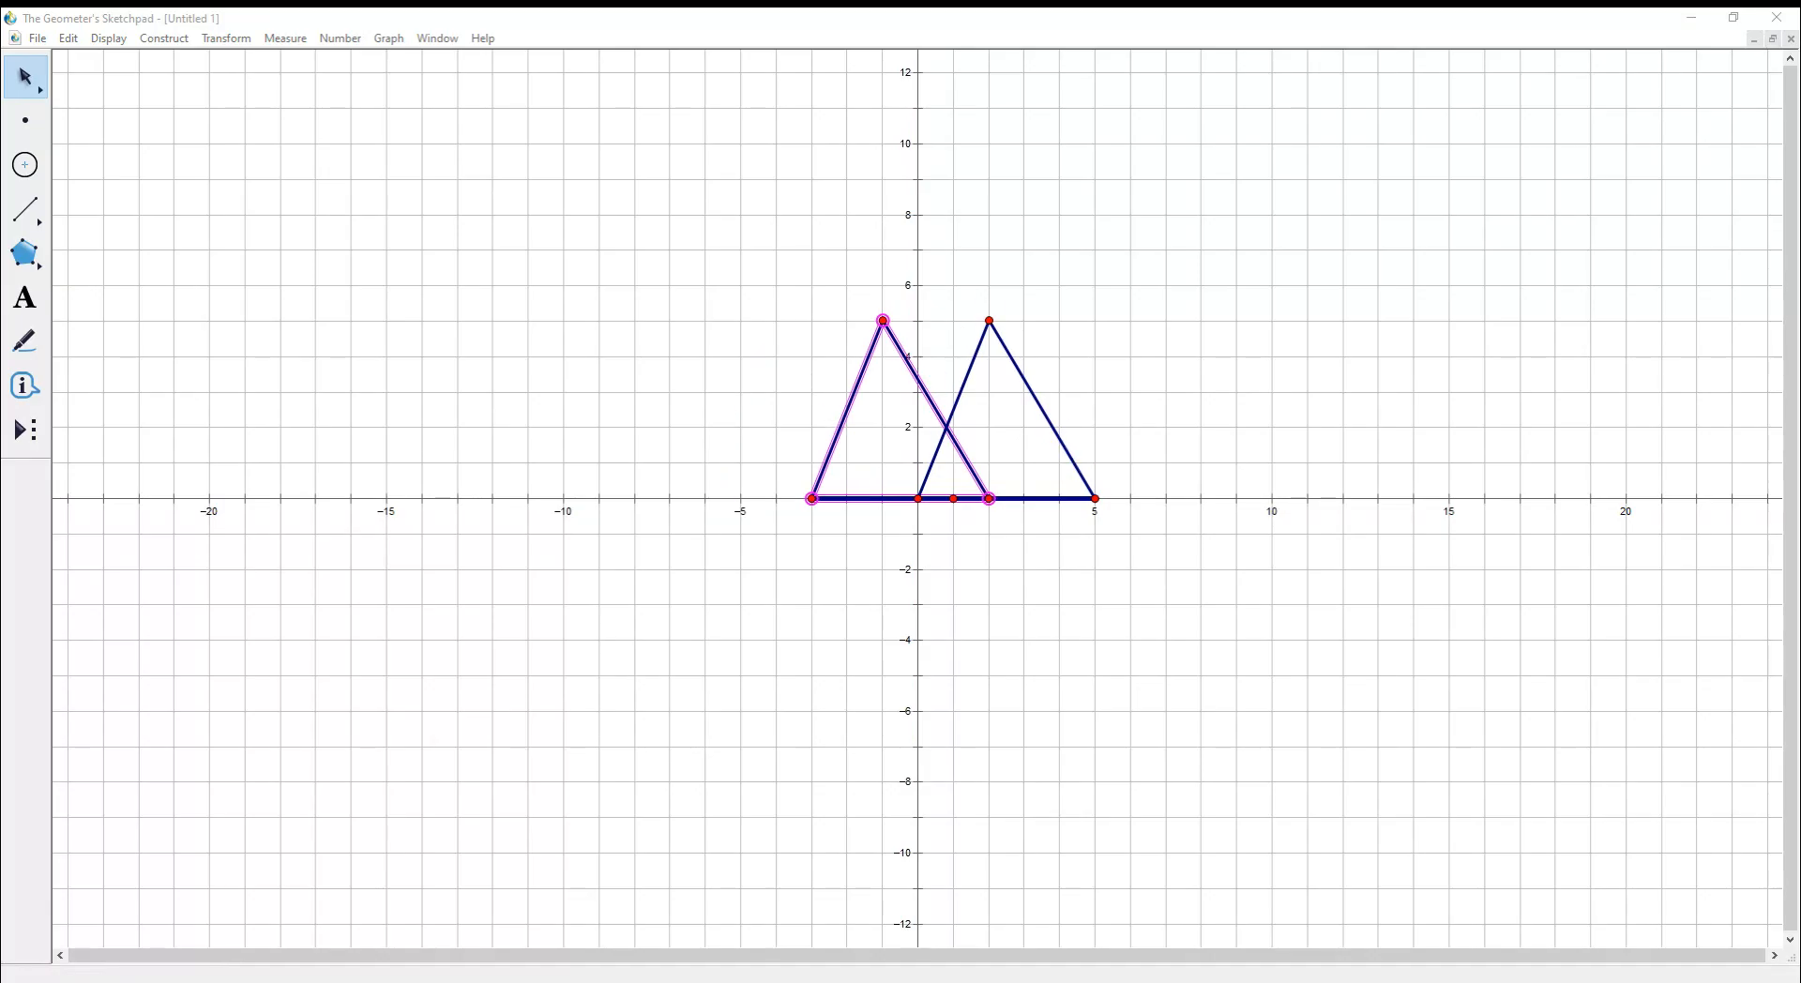
pyautogui.write('270')
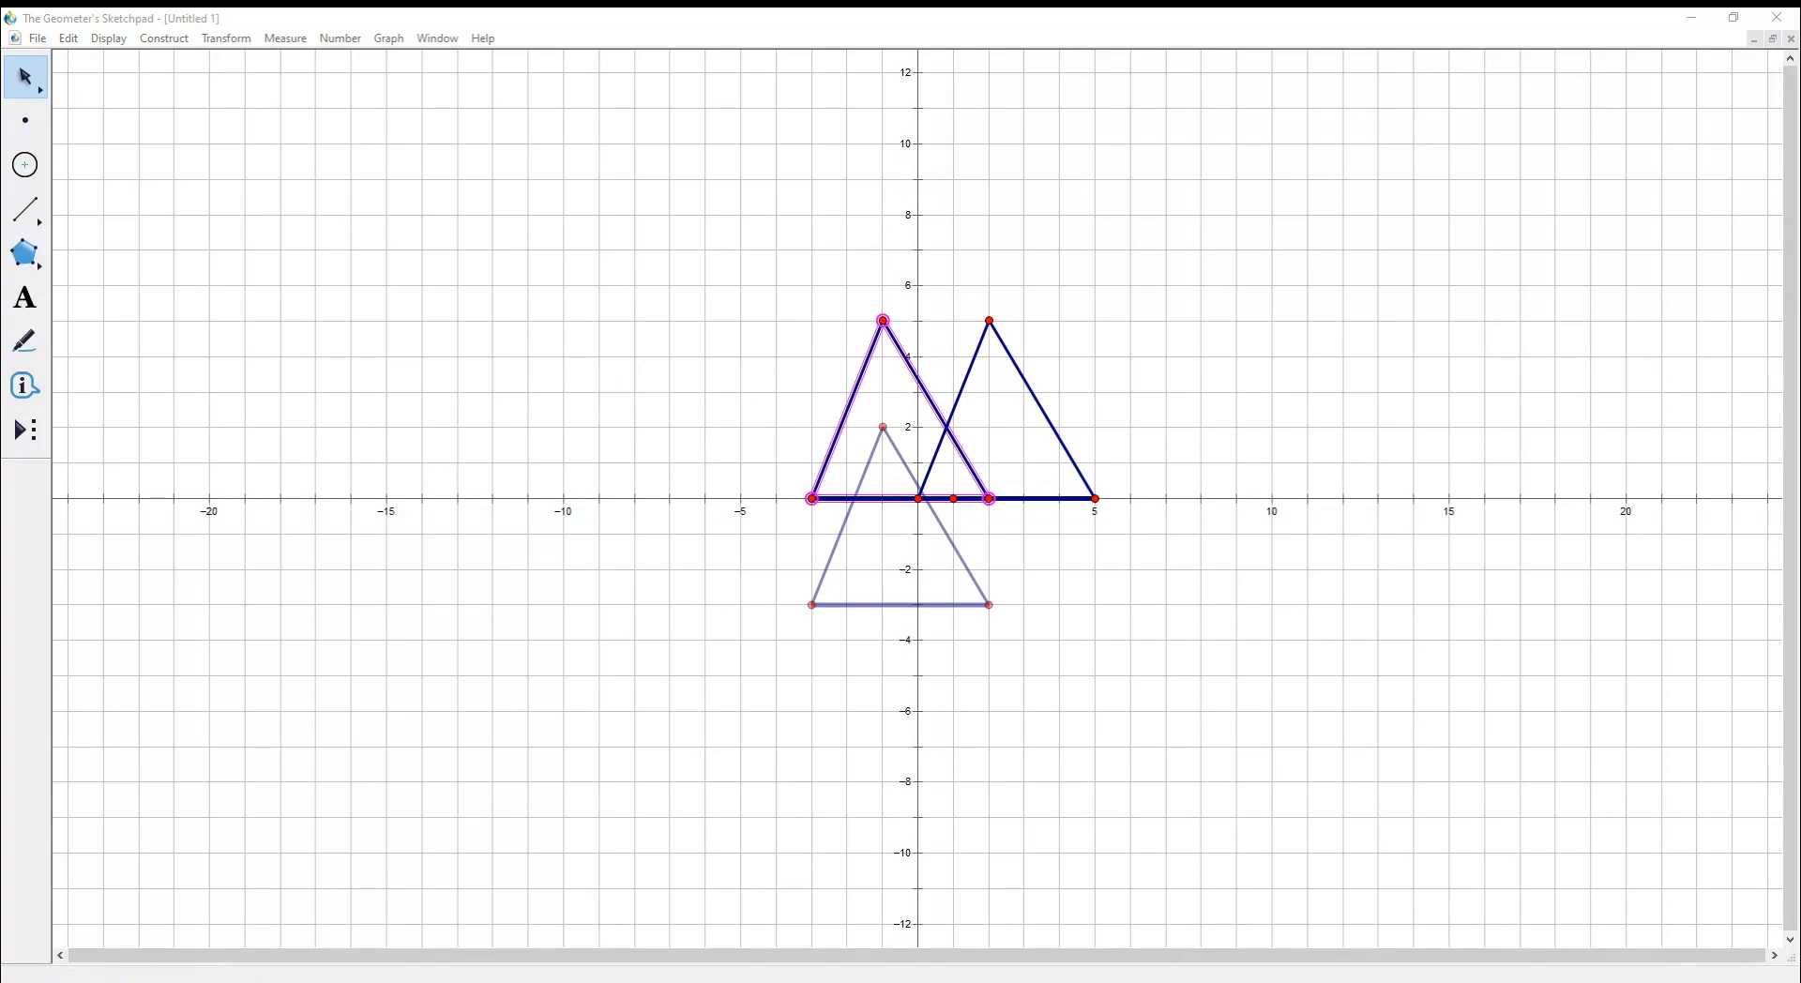
pyautogui.press('BackSpace')
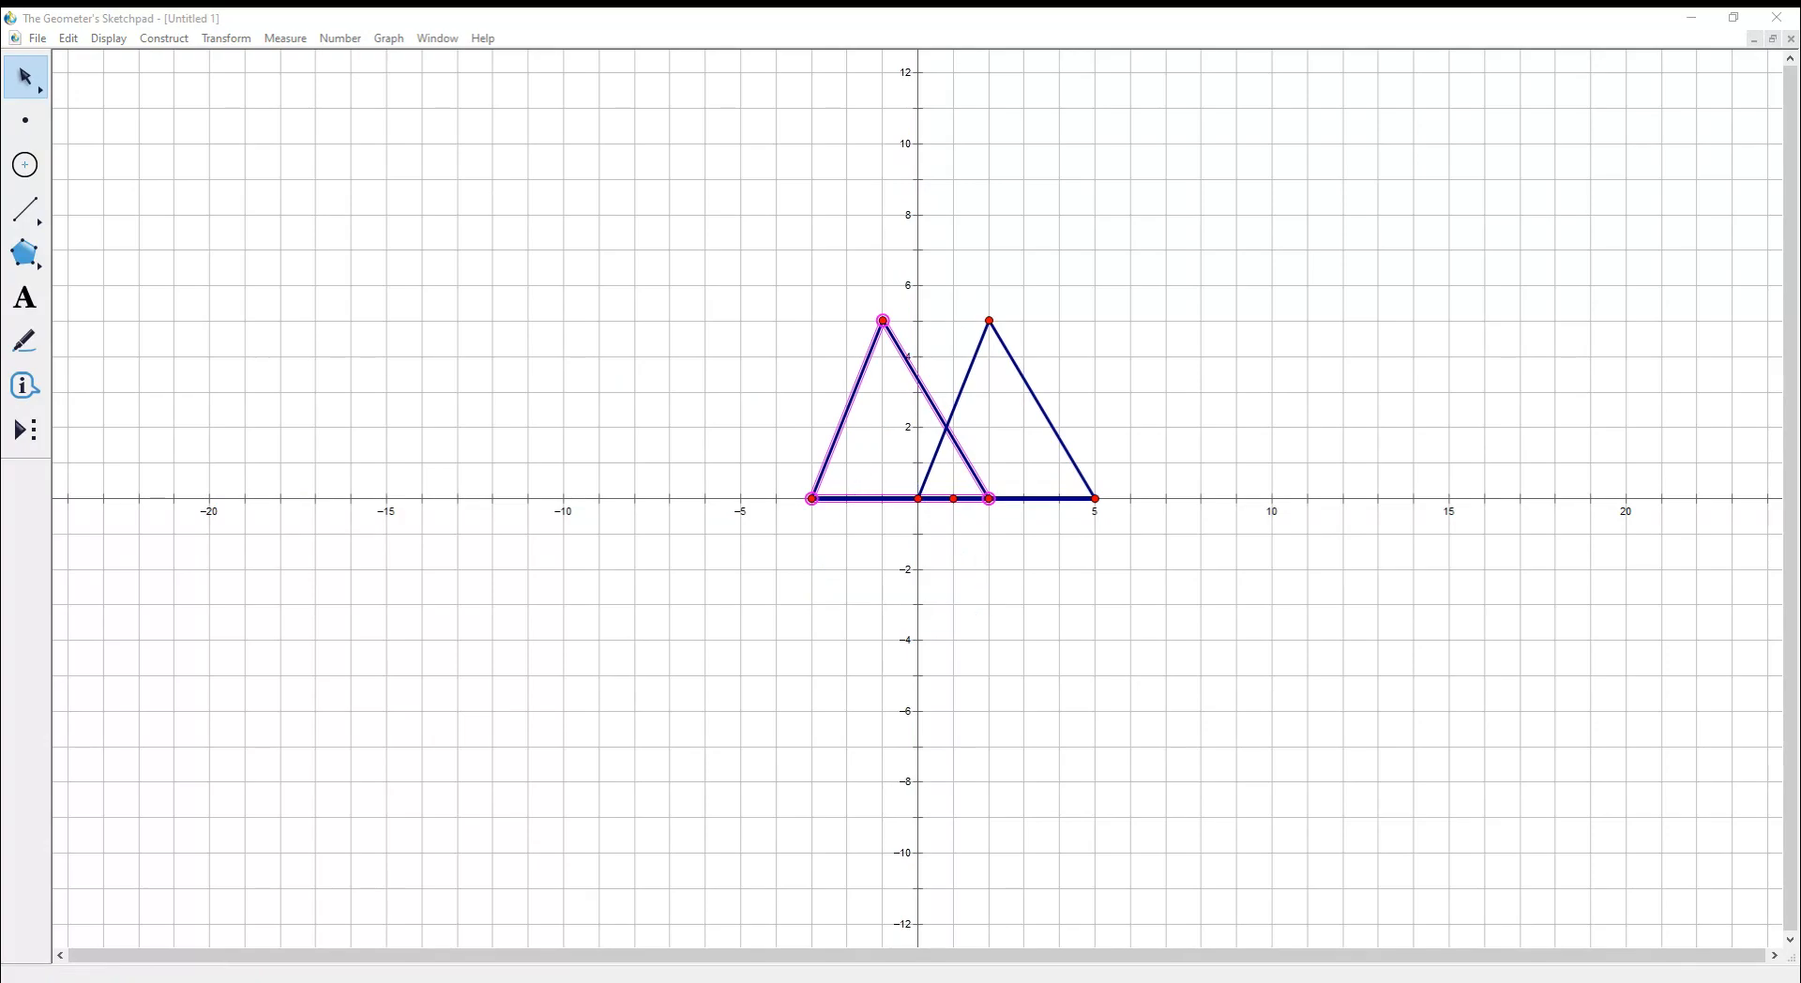
pyautogui.write('2')
pyautogui.press('Return')
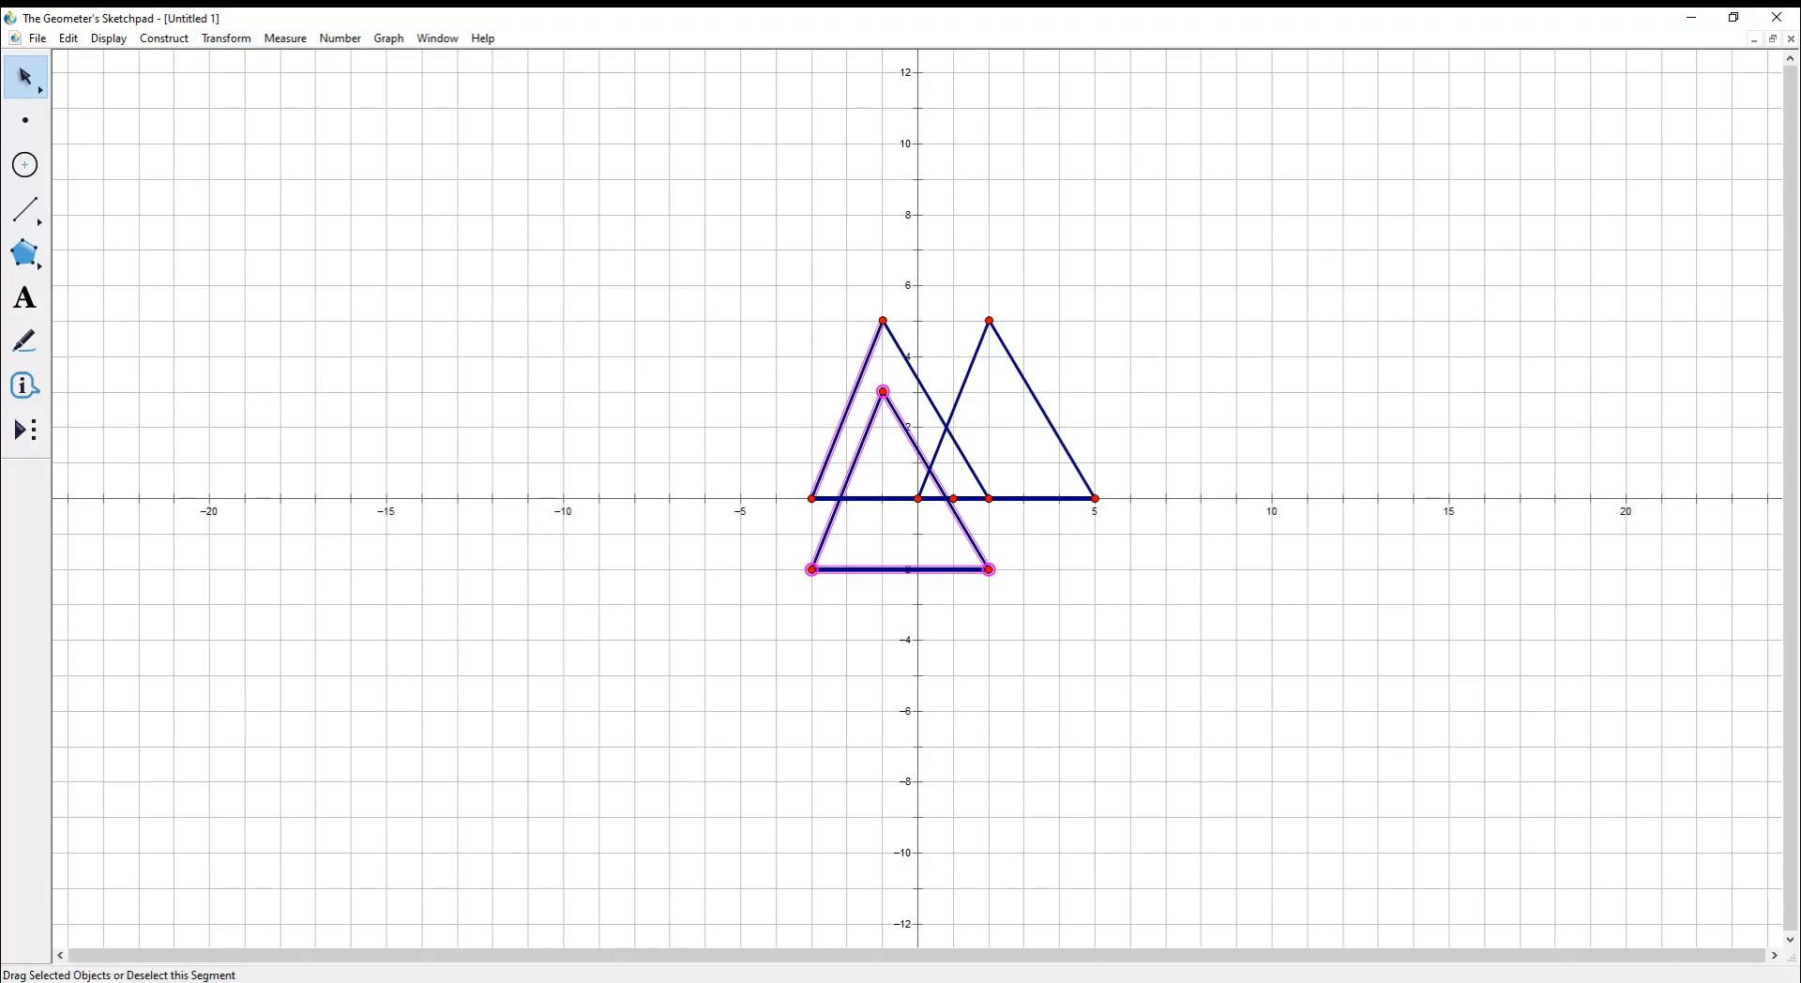
# - Select the left triangle's three sides and three vertices
pyautogui.click(924, 390)
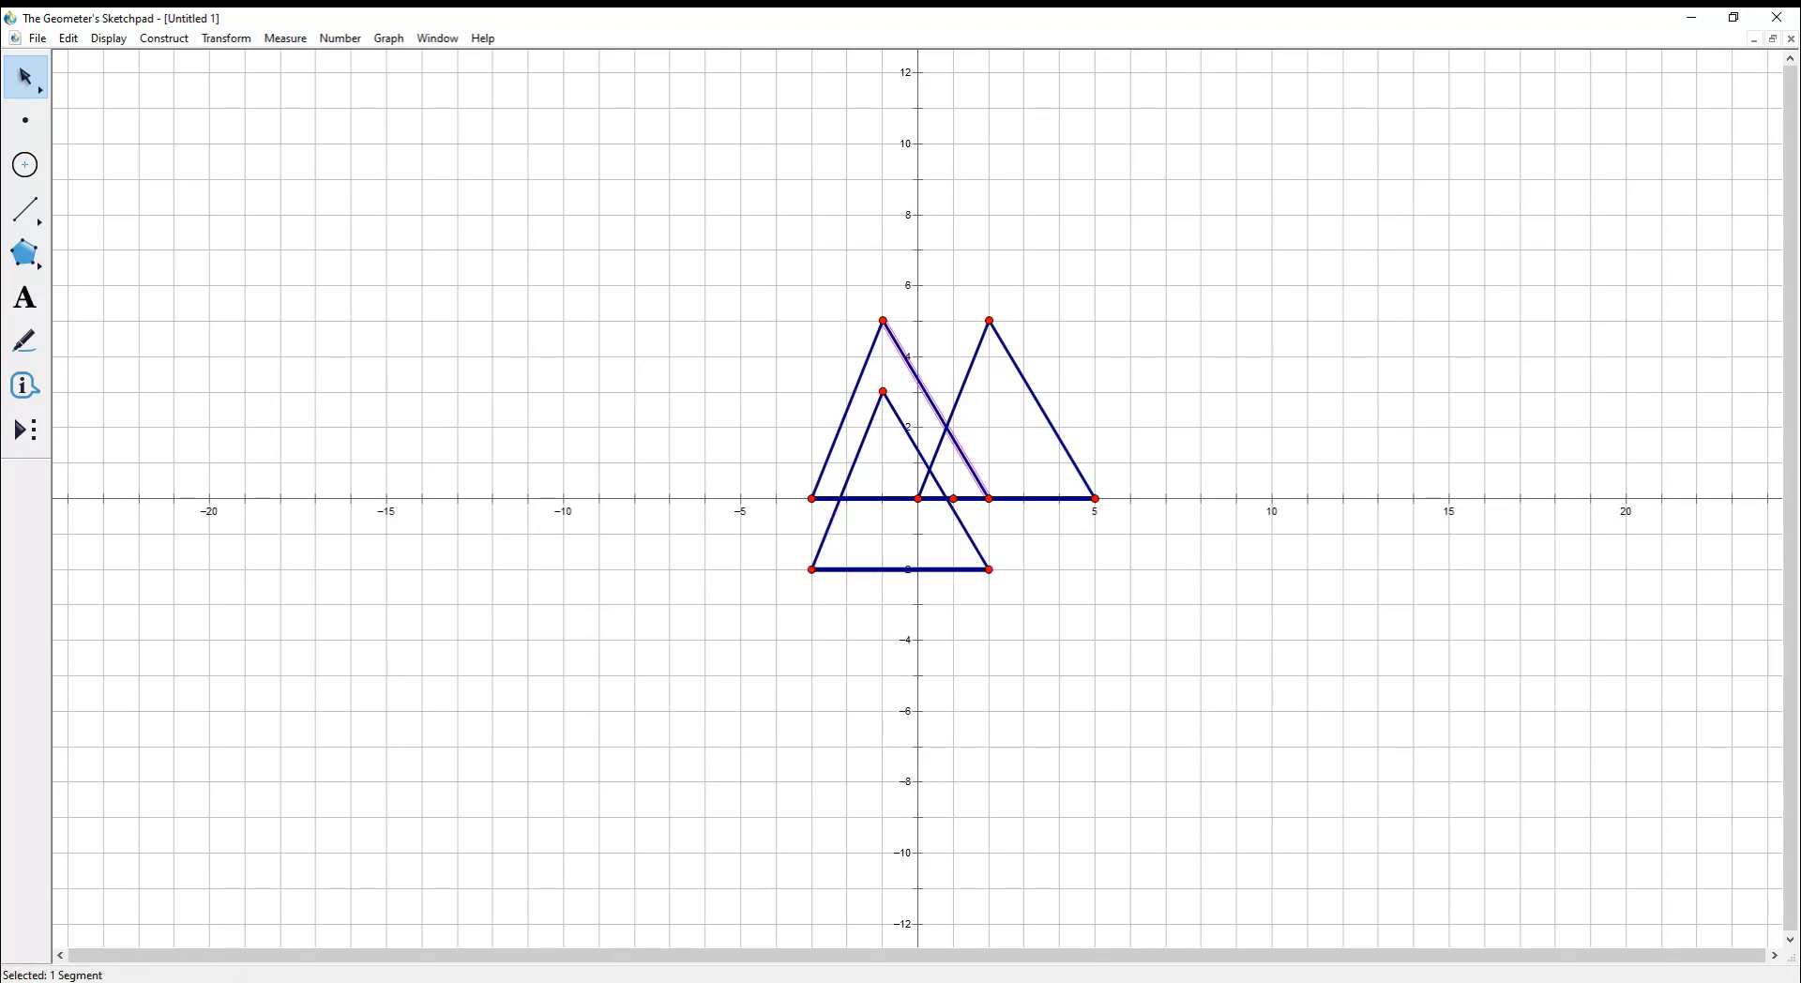
pyautogui.click(882, 320)
pyautogui.click(848, 409)
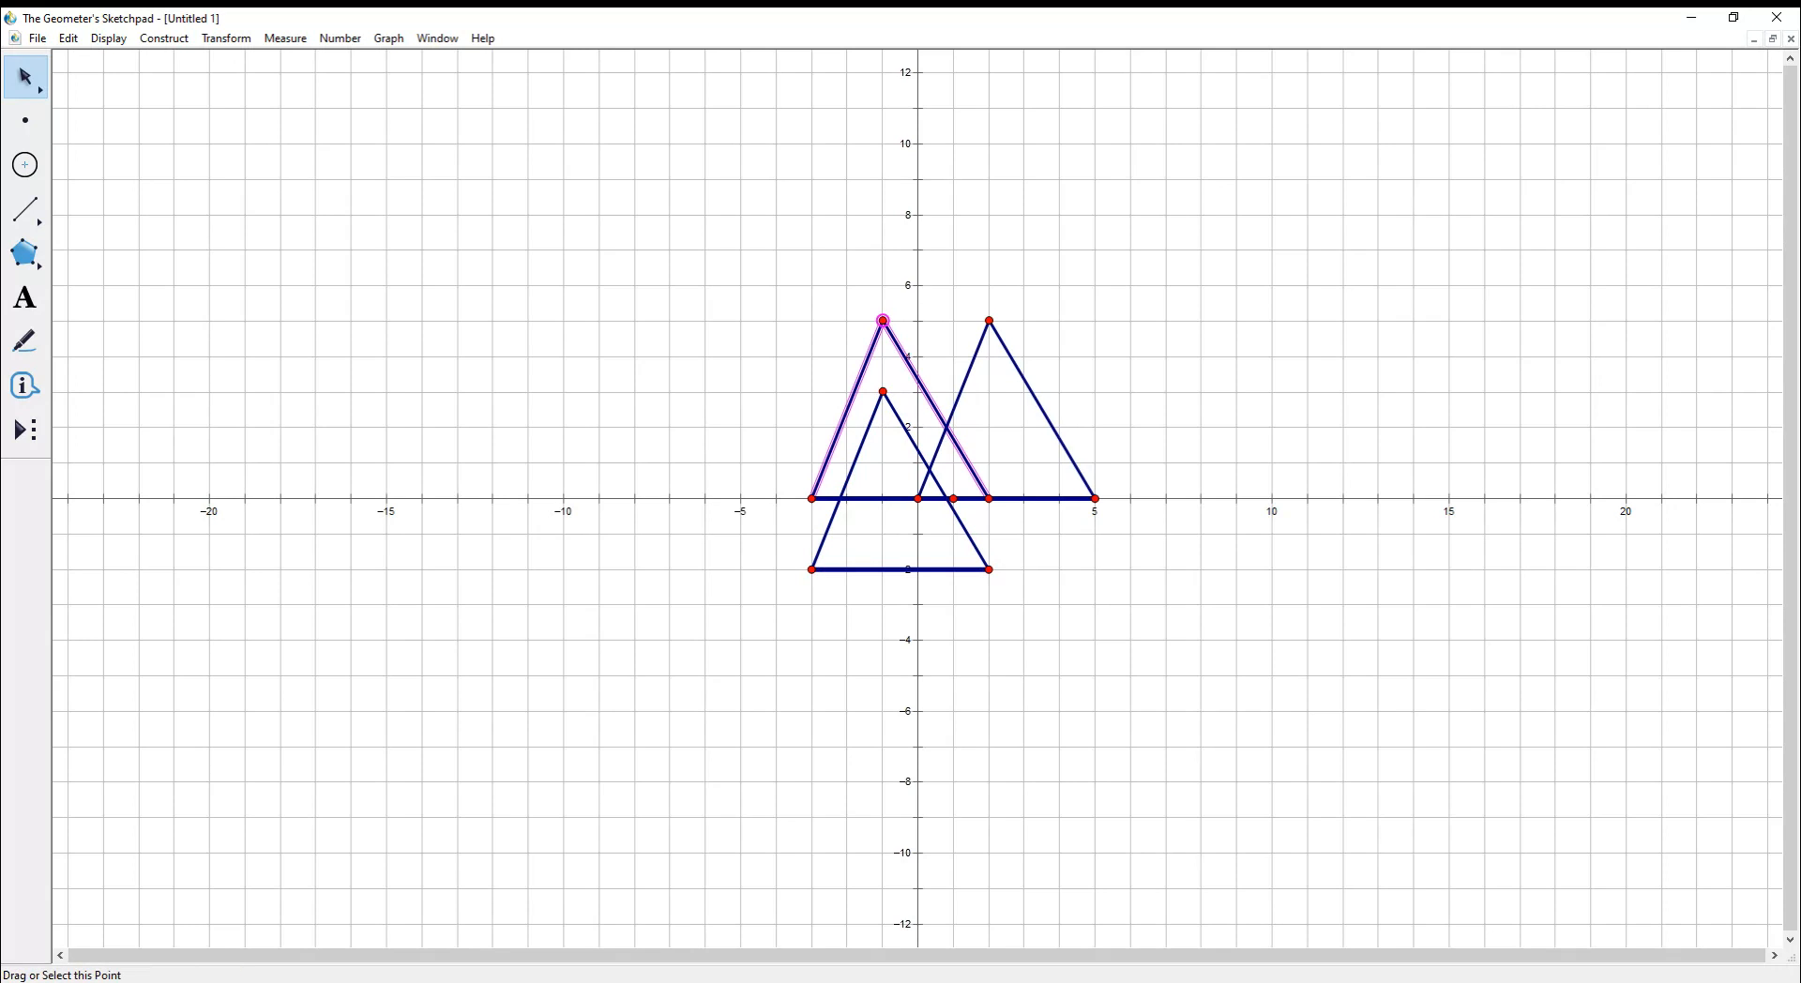
pyautogui.click(811, 498)
pyautogui.click(864, 498)
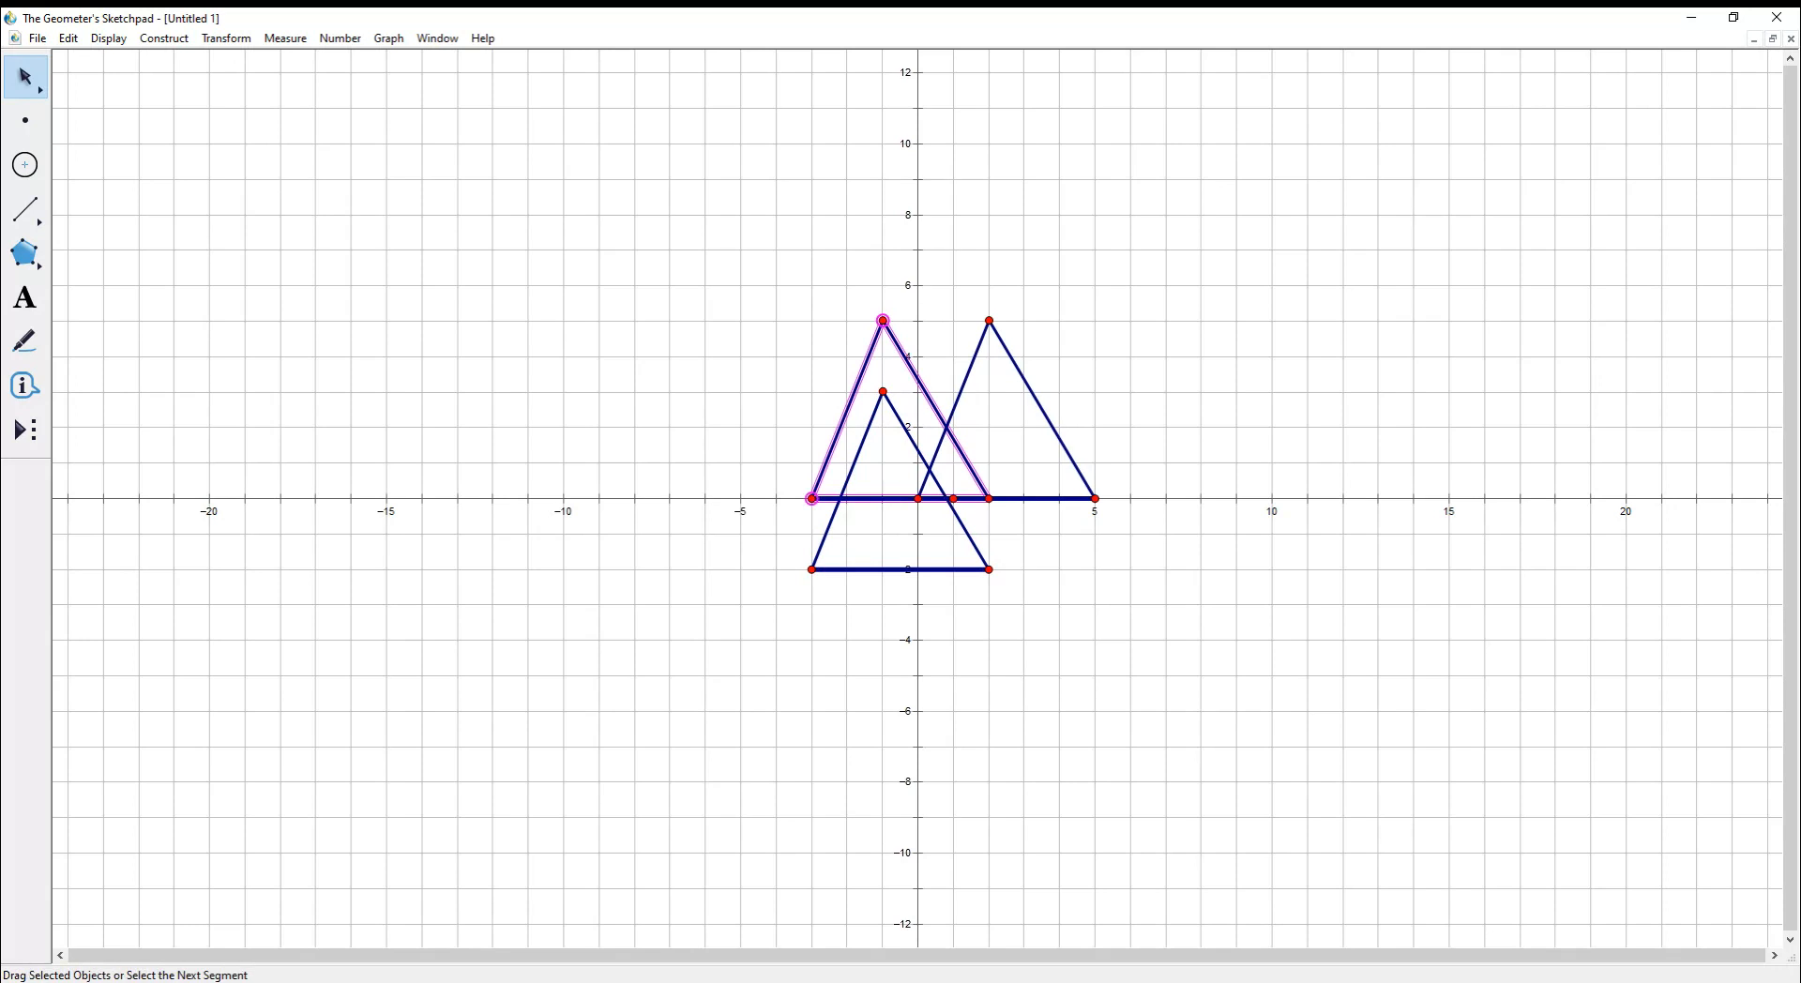
pyautogui.click(988, 498)
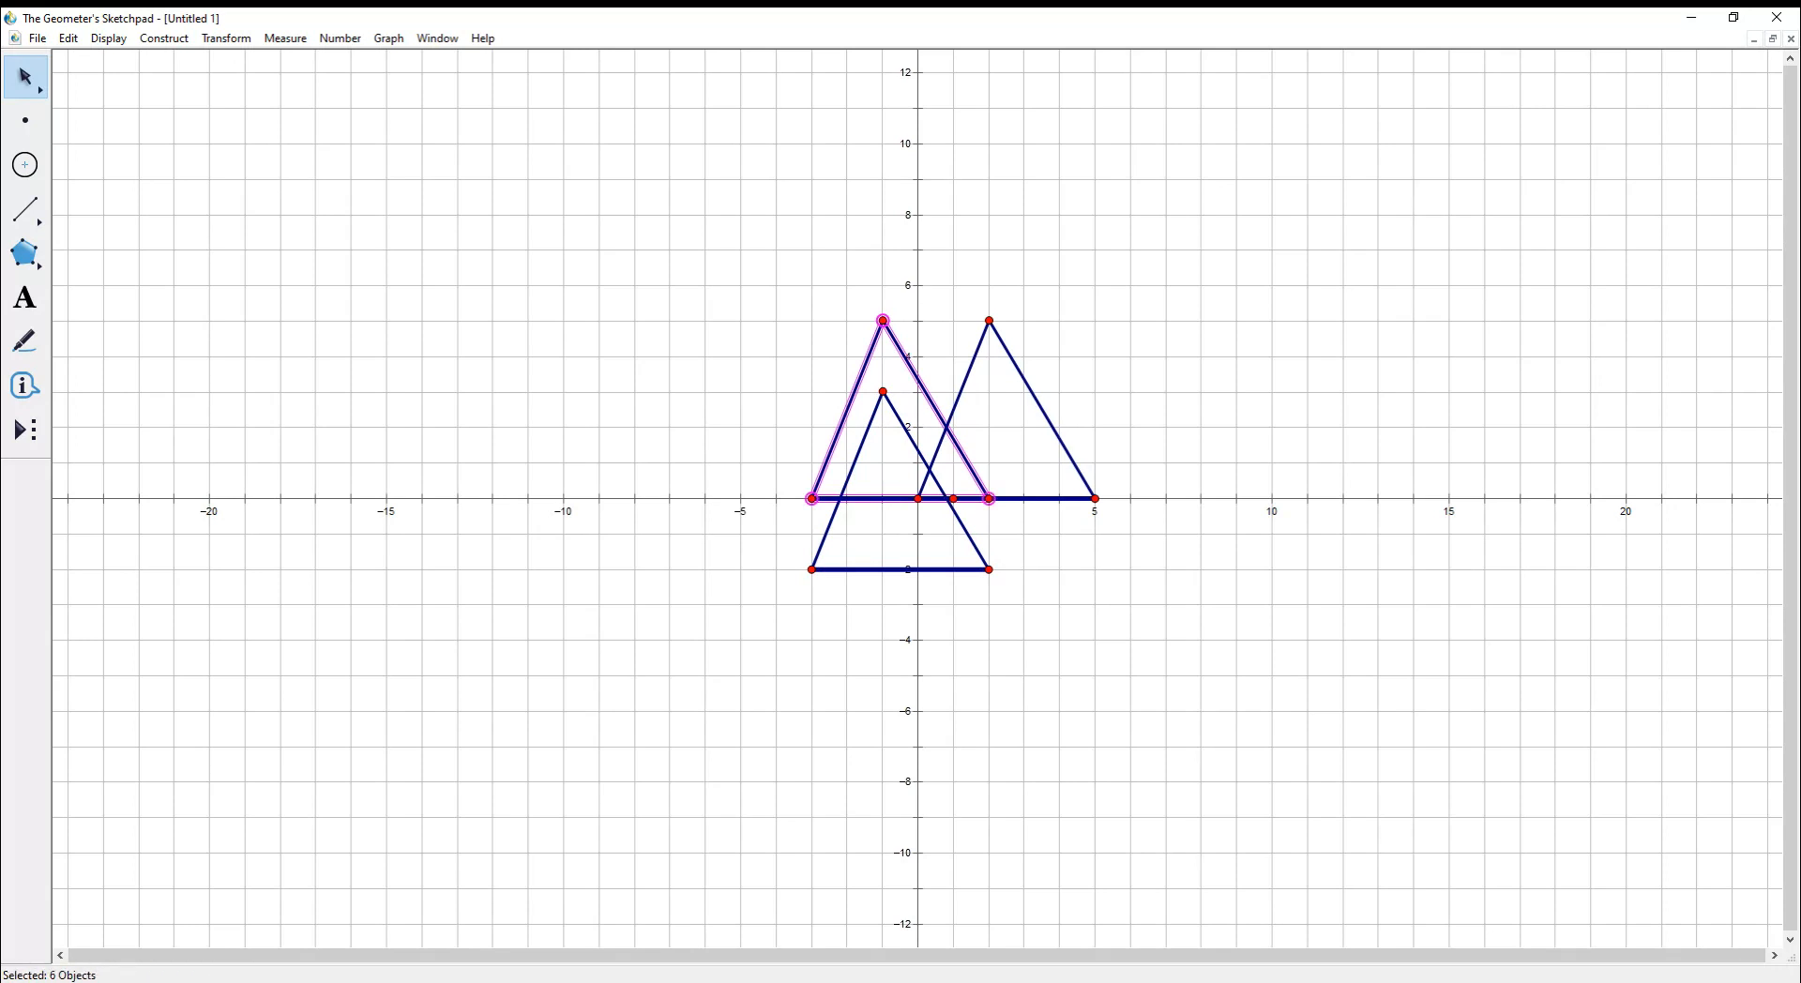
pyautogui.rightClick(936, 409)
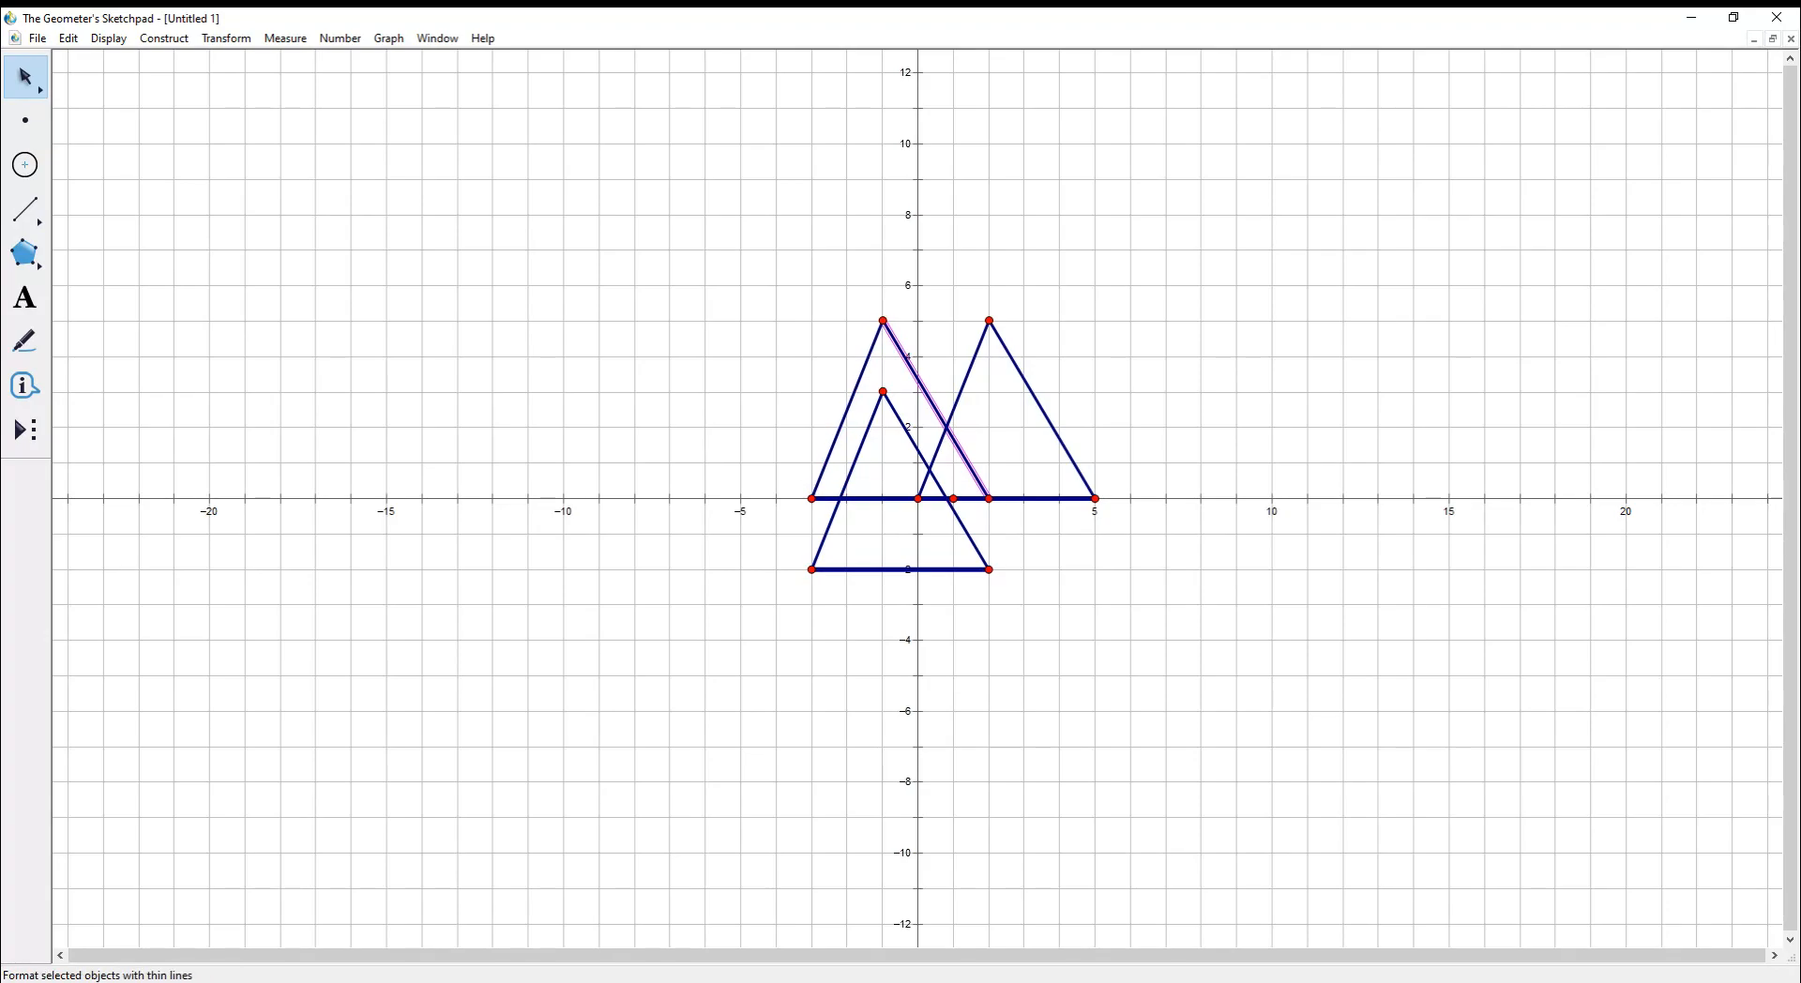
pyautogui.click(883, 321)
pyautogui.click(846, 409)
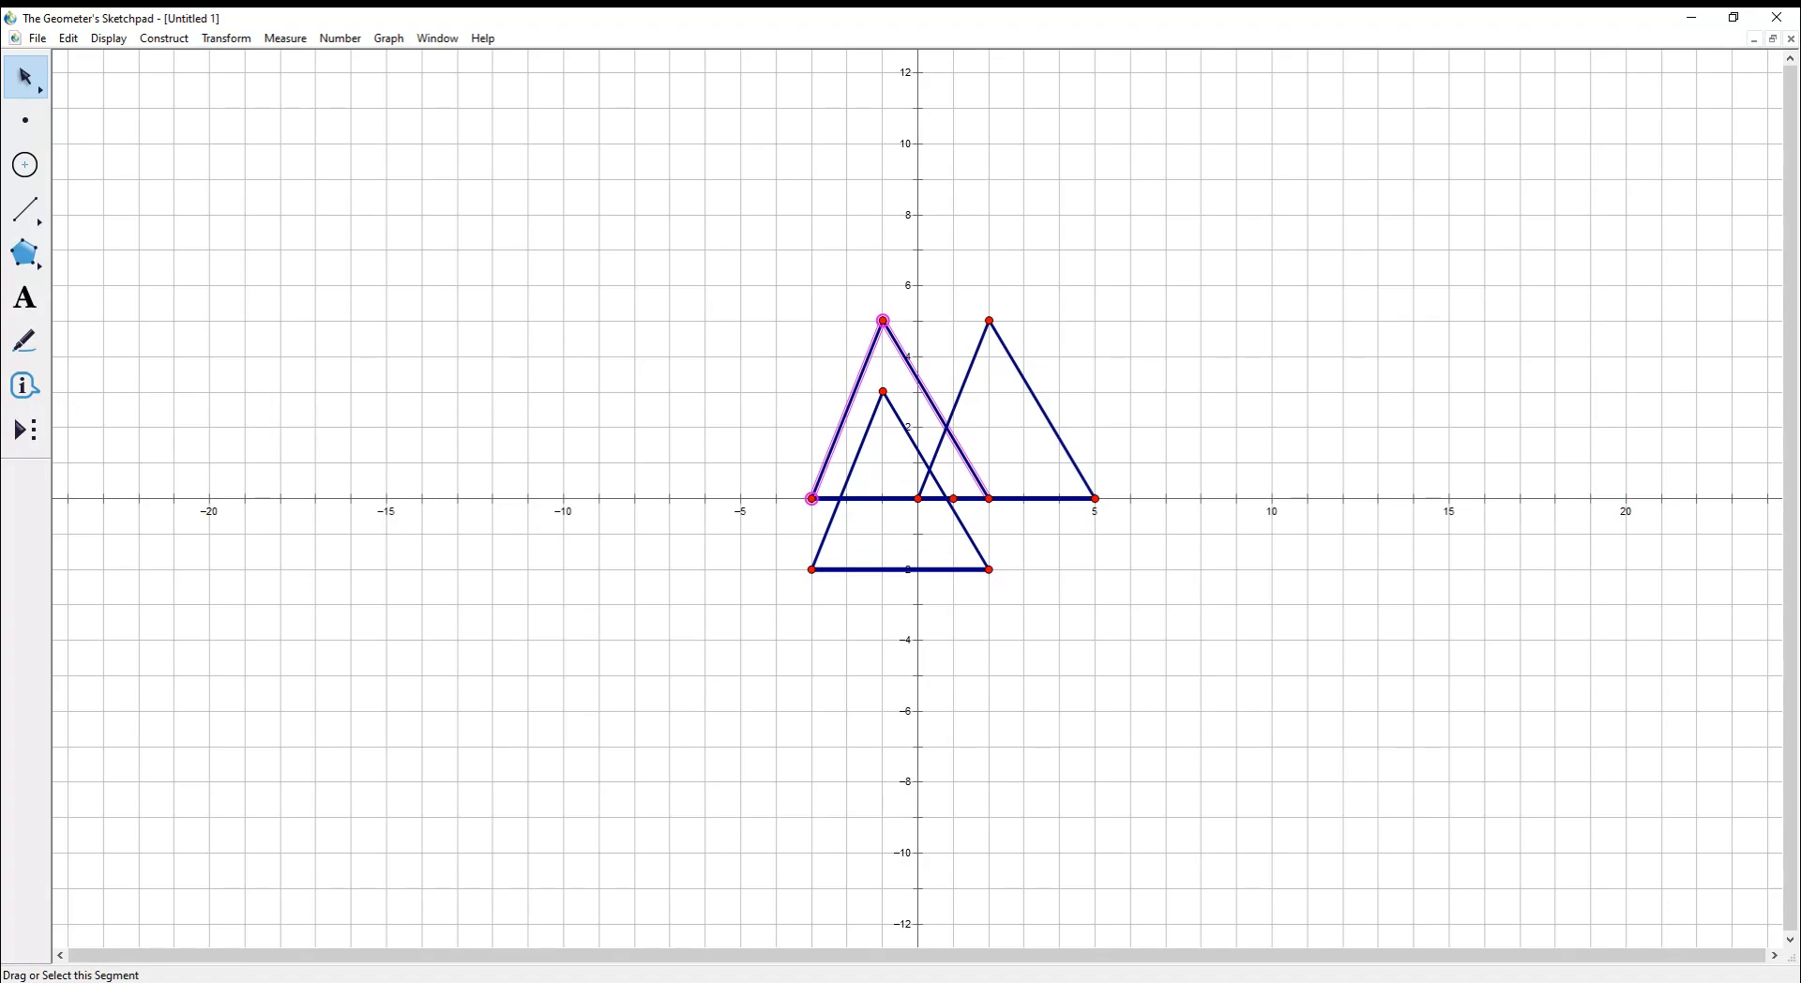
pyautogui.click(865, 498)
pyautogui.click(988, 498)
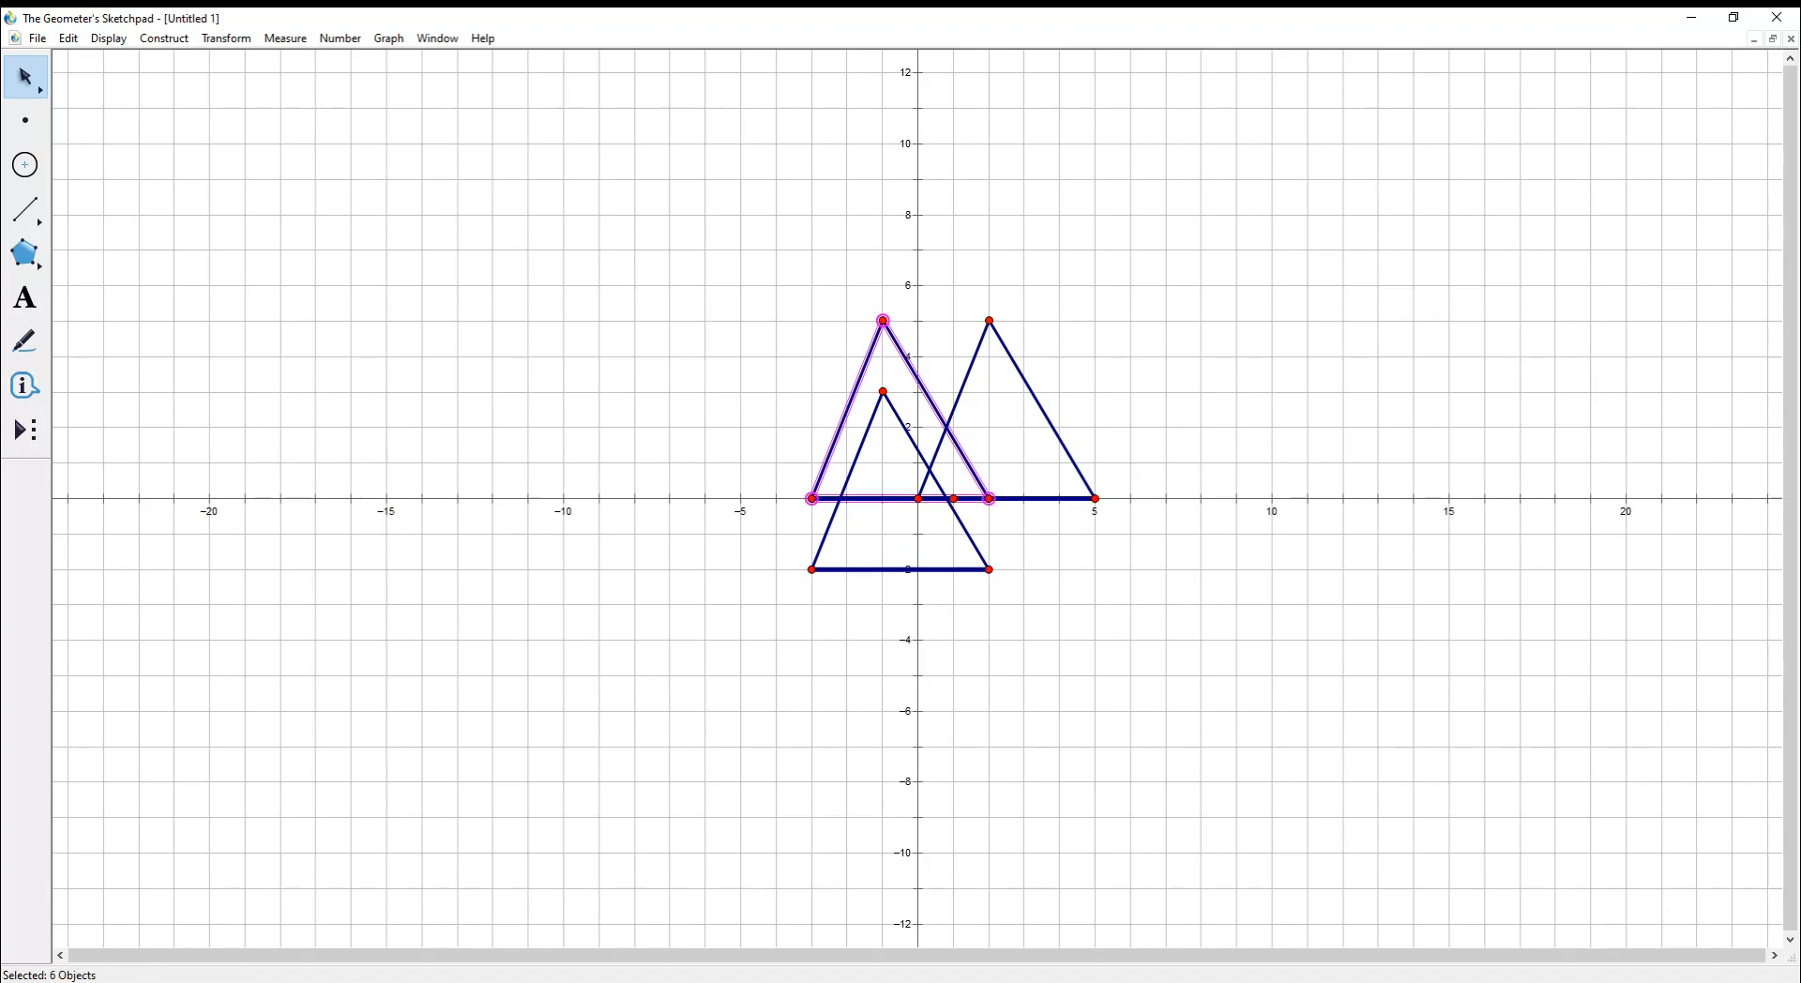
# - Hide the selected left triangle with Display > Hide Objects
pyautogui.click(68, 39)
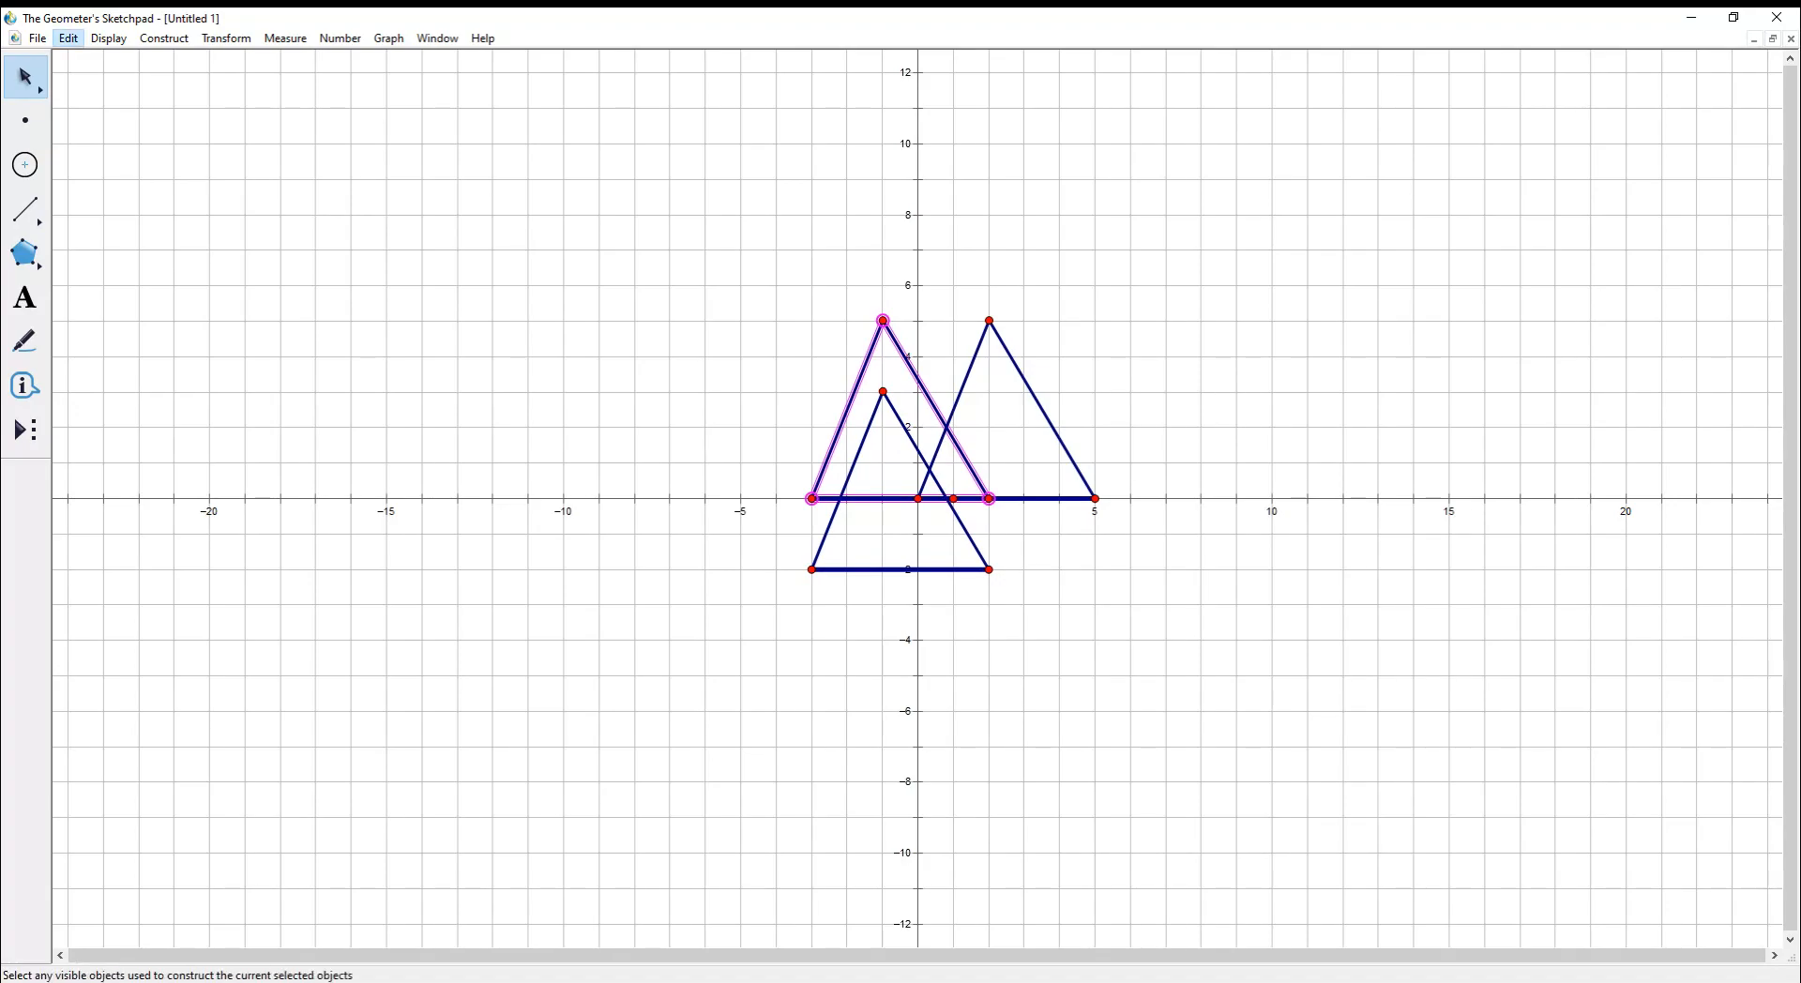
pyautogui.moveTo(108, 39)
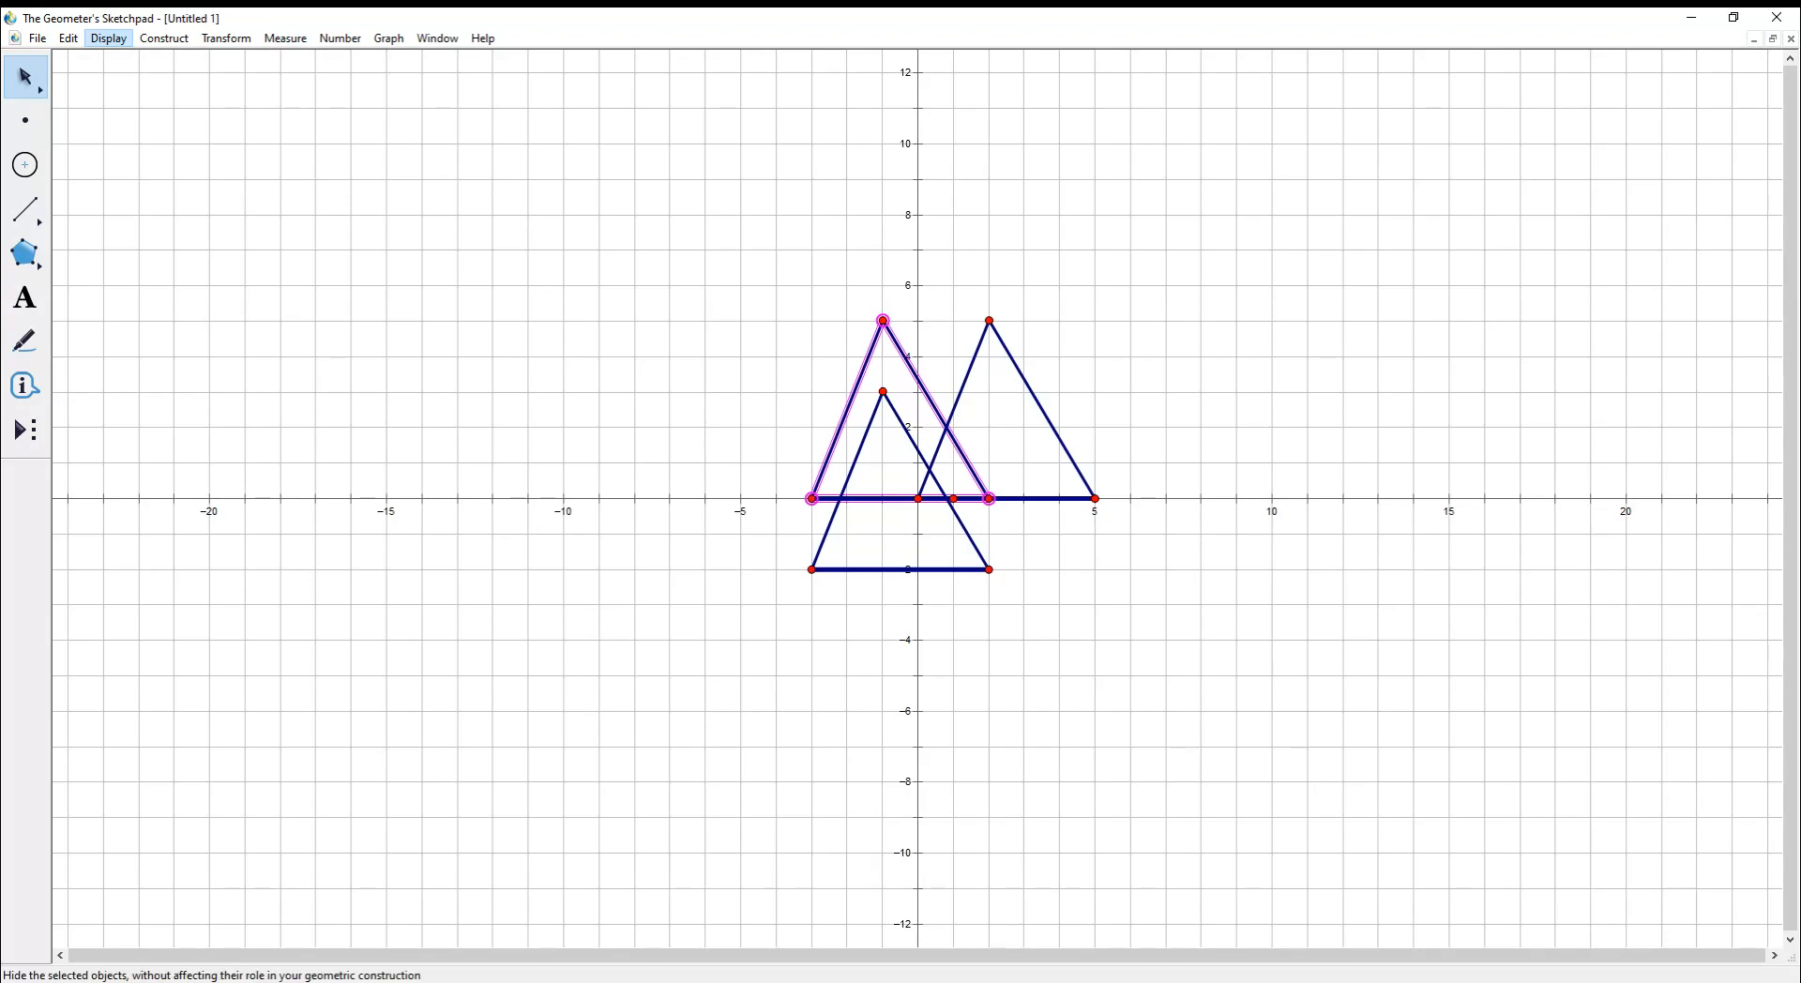
pyautogui.click(140, 150)
pyautogui.click(989, 320)
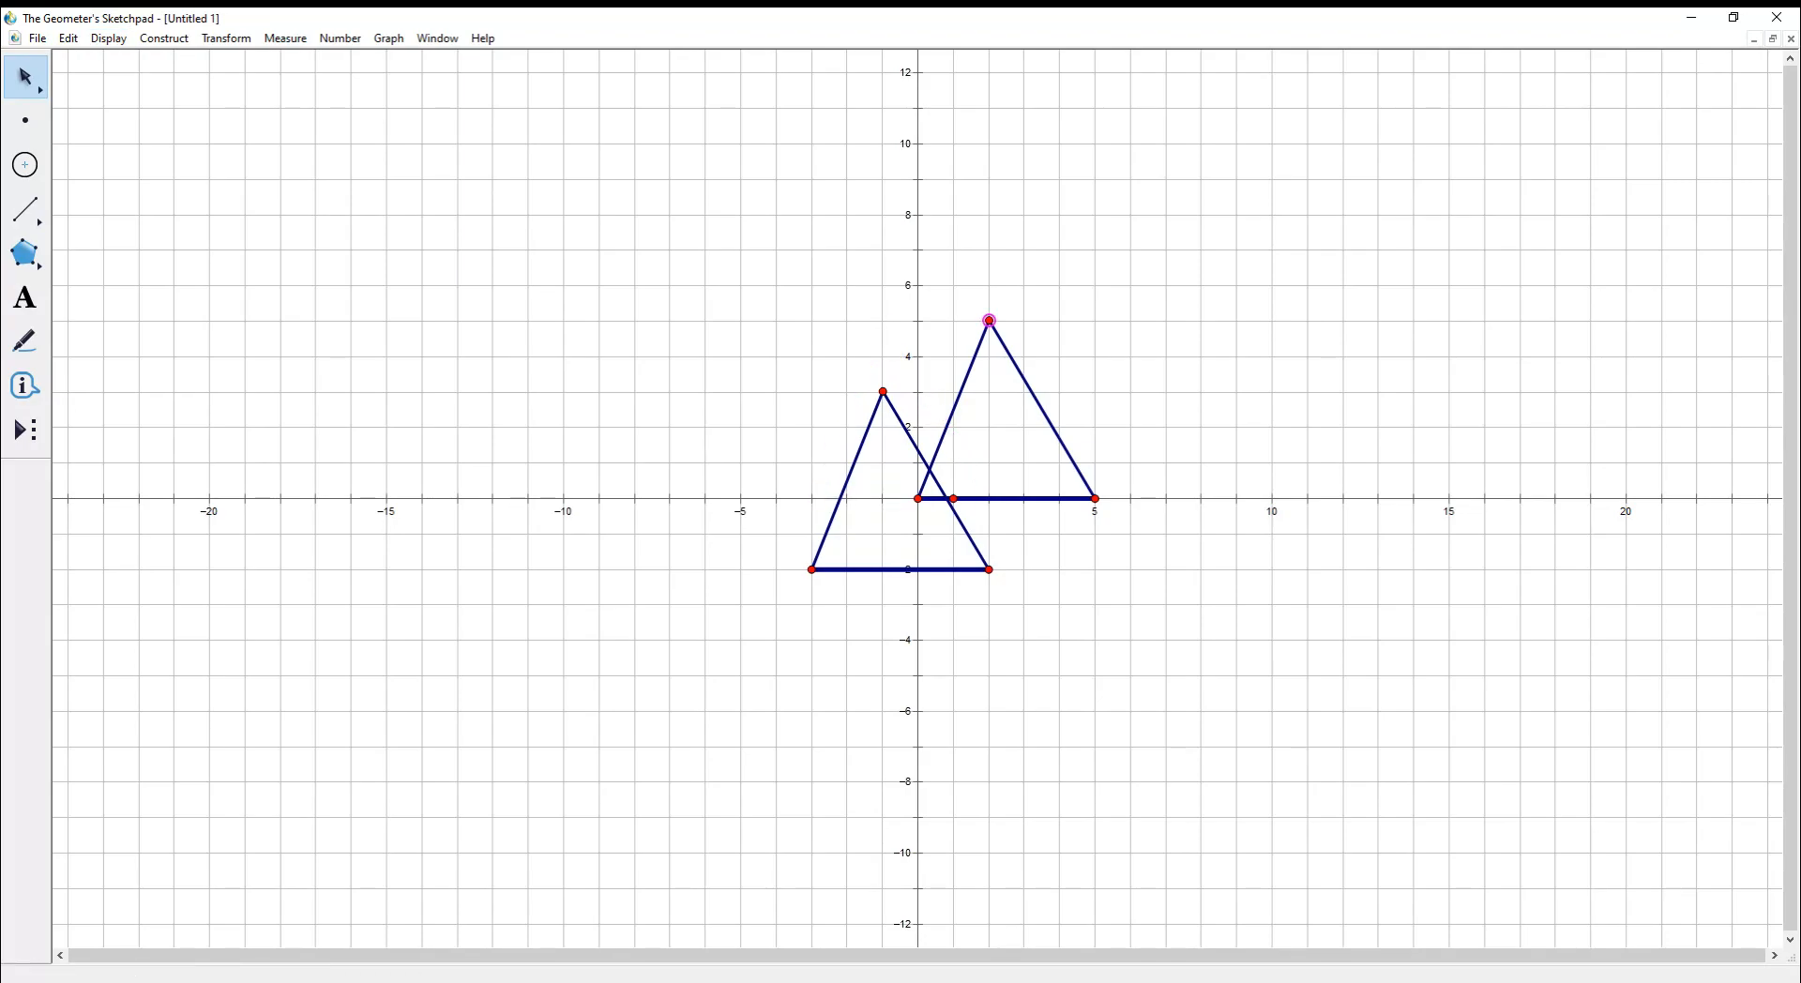
# - Label the original triangle's vertices H, I and J
pyautogui.hotkey('ctrl', 'k')
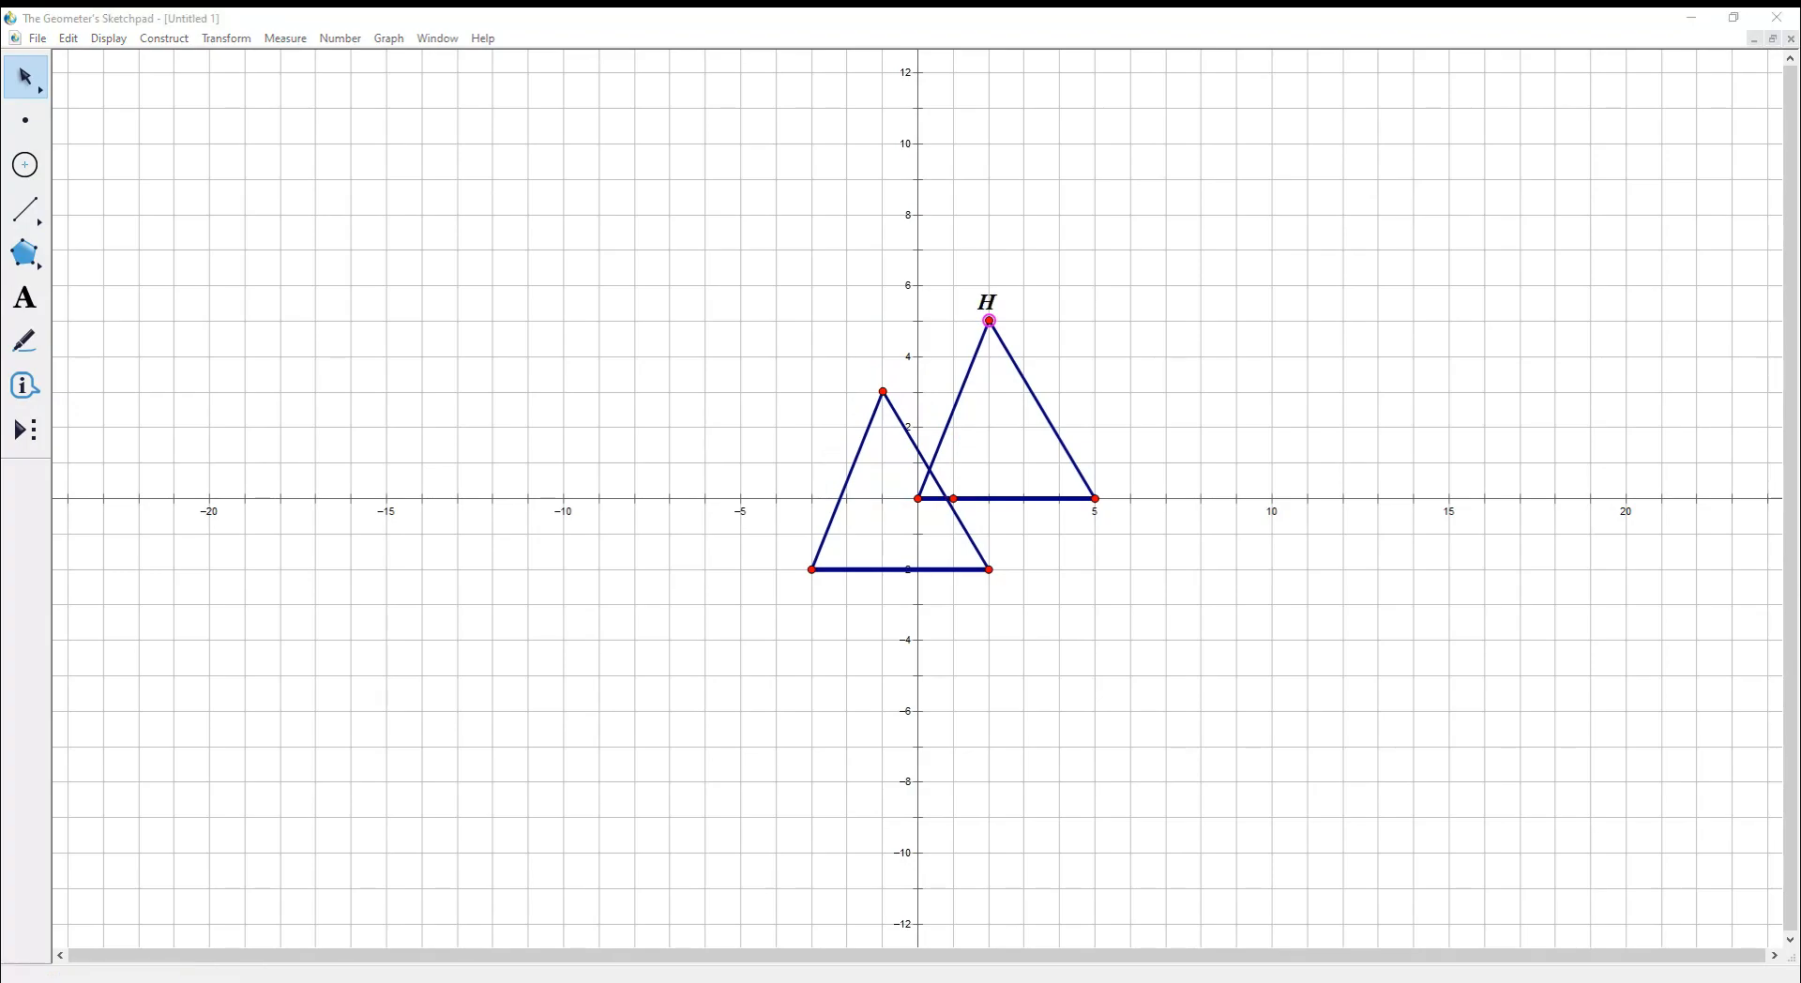
pyautogui.press('Return')
pyautogui.rightClick(917, 498)
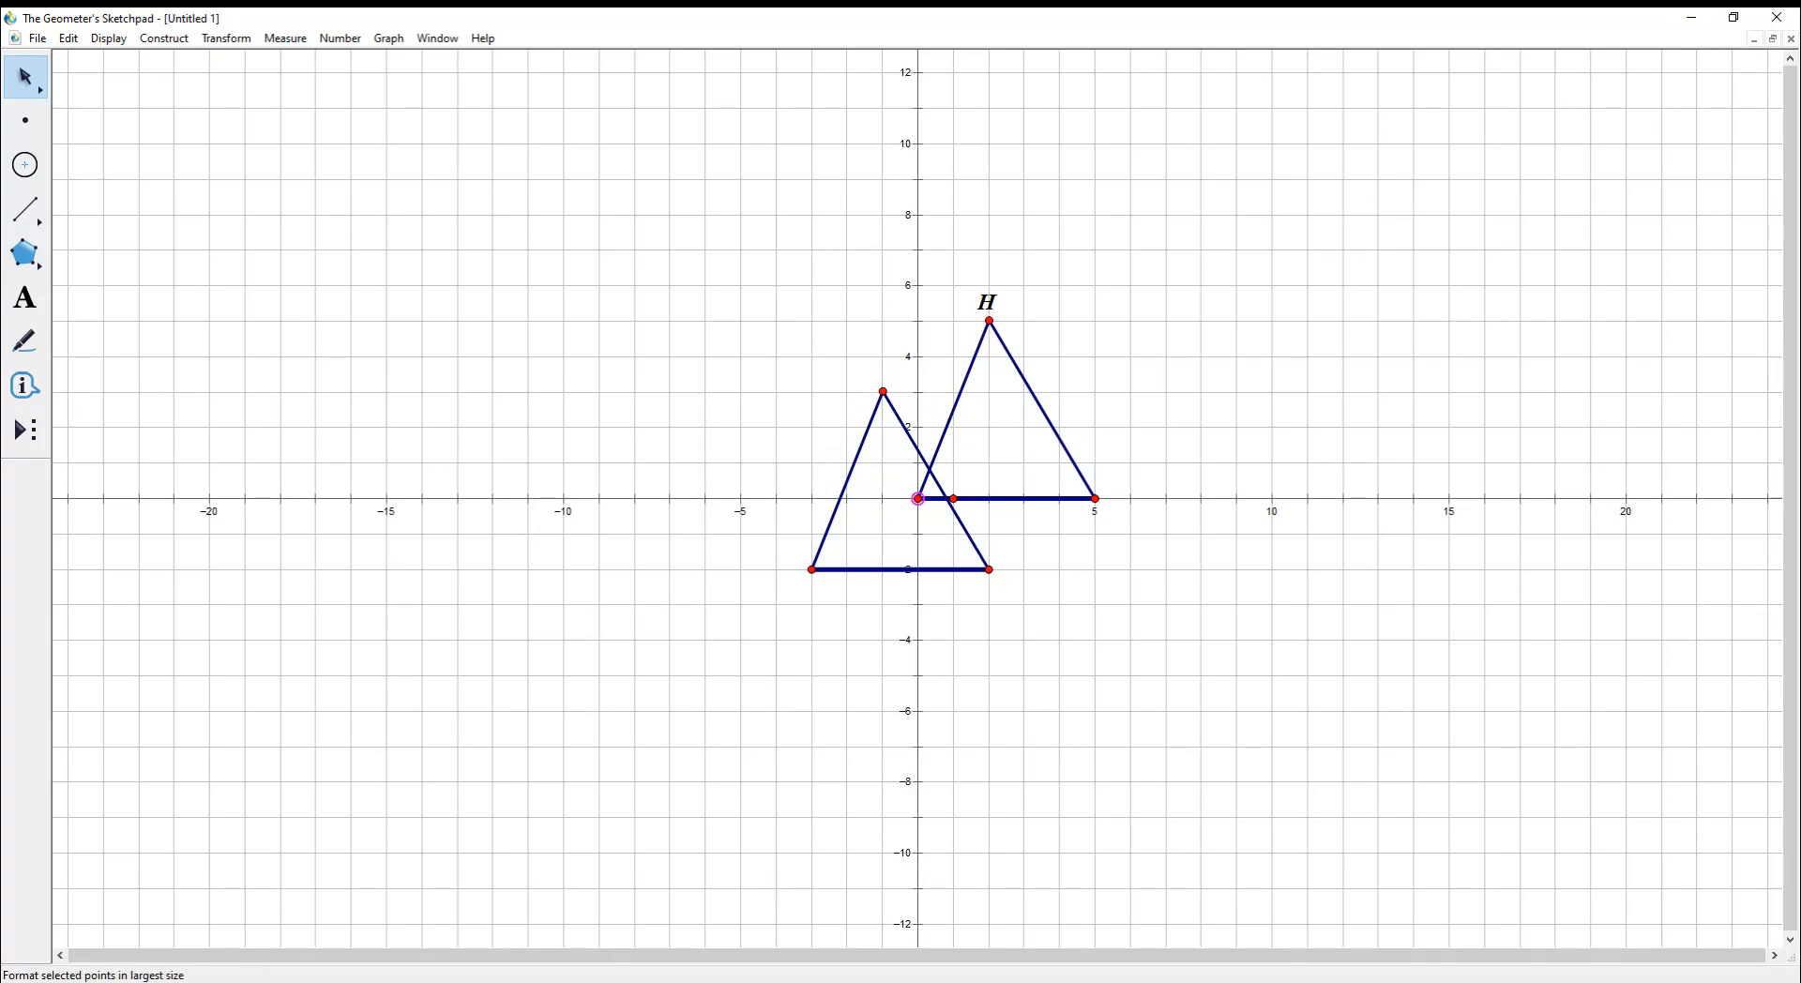
pyautogui.hotkey('ctrl', 'k')
pyautogui.rightClick(1095, 498)
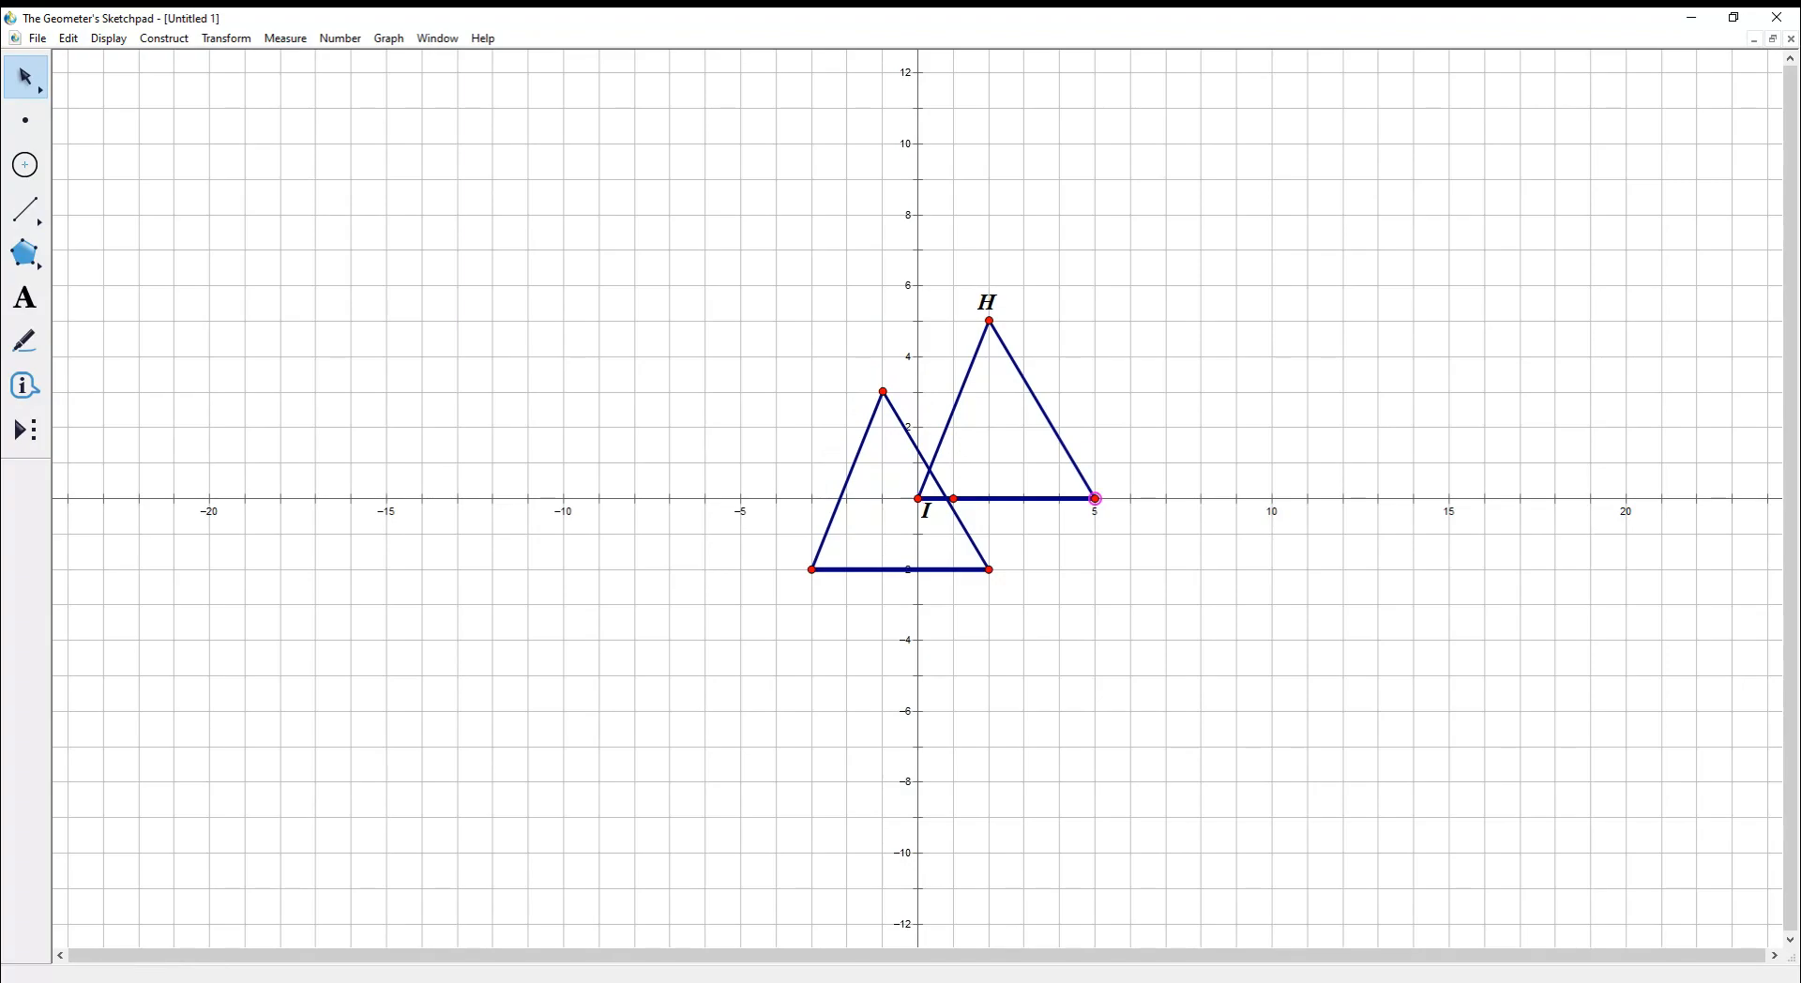
pyautogui.hotkey('ctrl', 'k')
# - Label the lower copy's vertices J'', H'' and I'', then select all triangles and axes
pyautogui.rightClick(989, 569)
pyautogui.hotkey('ctrl', 'k')
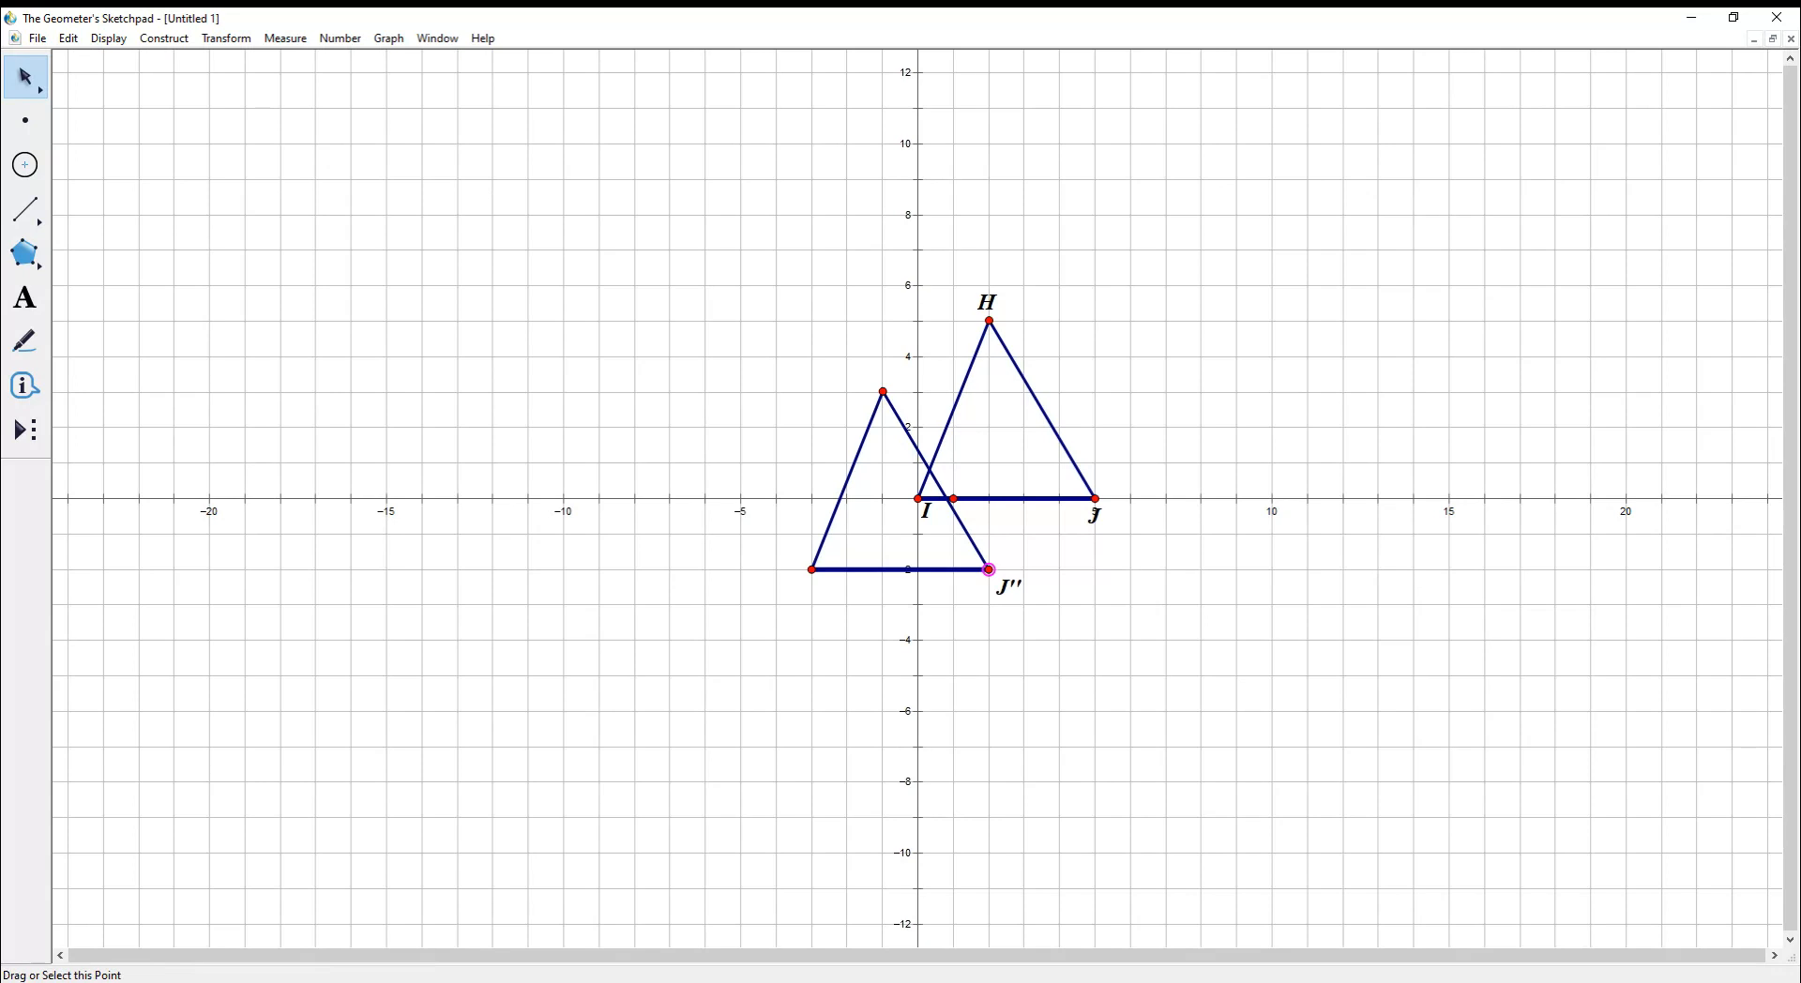
pyautogui.rightClick(883, 391)
pyautogui.click(929, 452)
pyautogui.rightClick(811, 569)
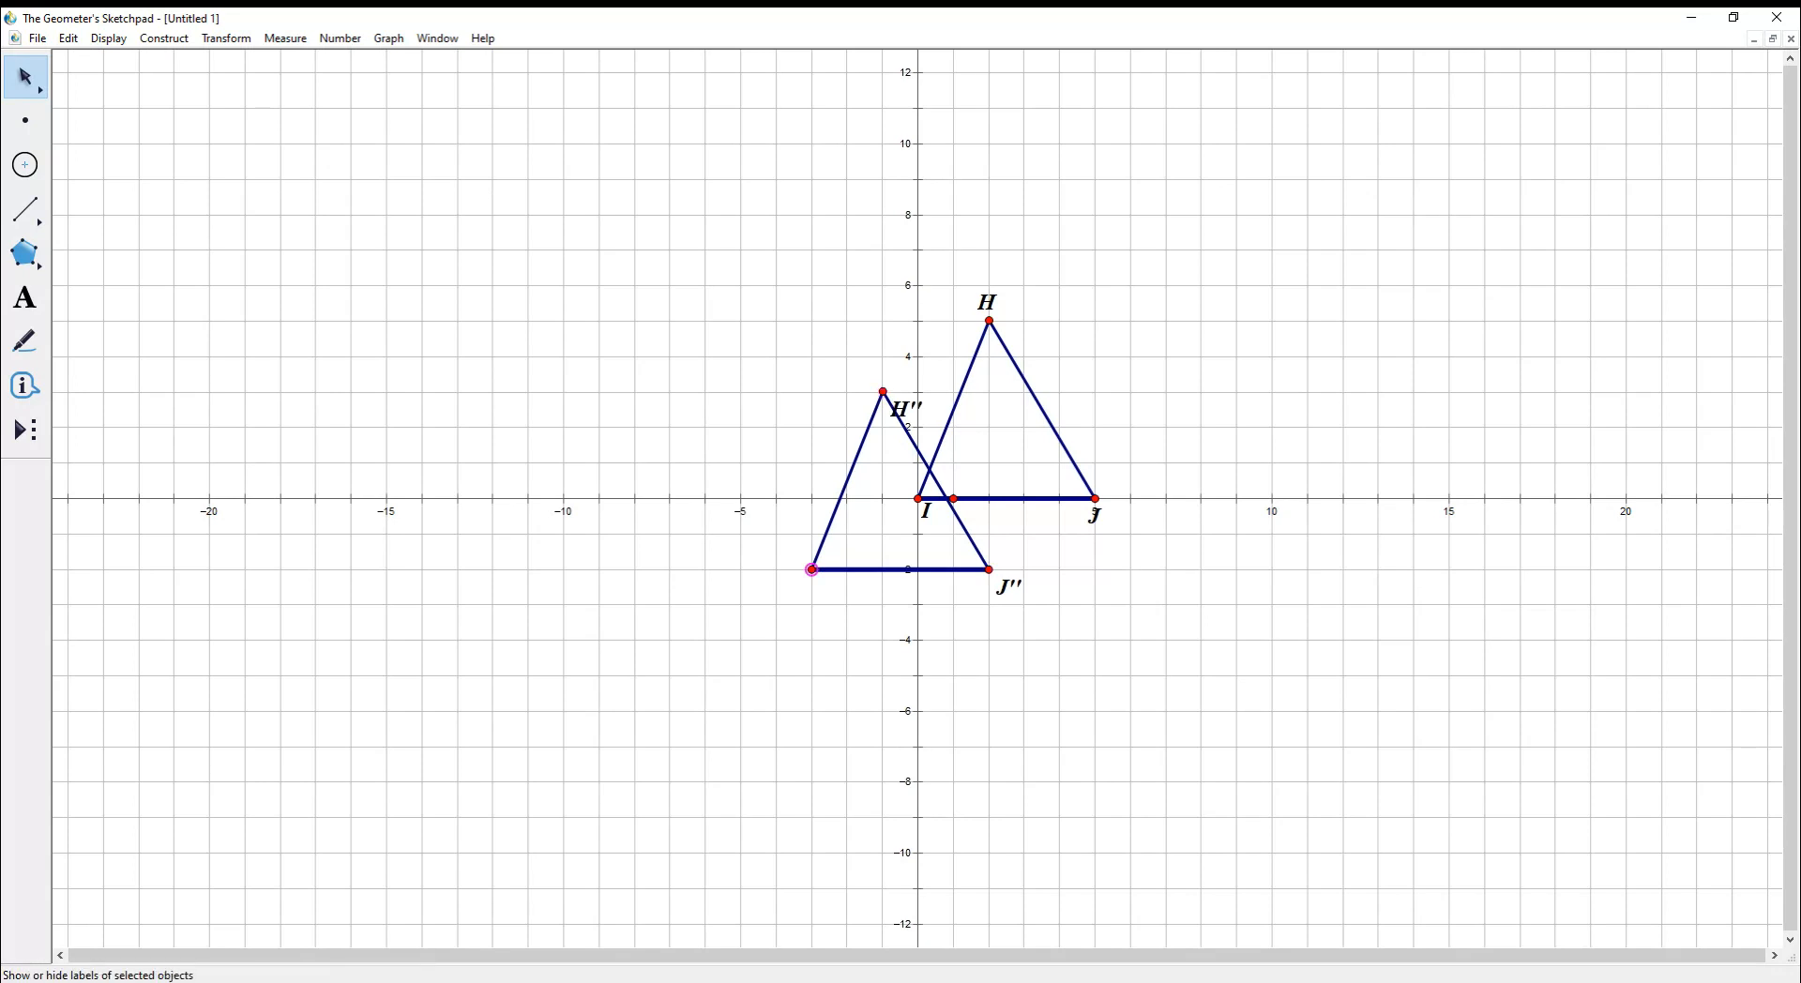
pyautogui.click(857, 630)
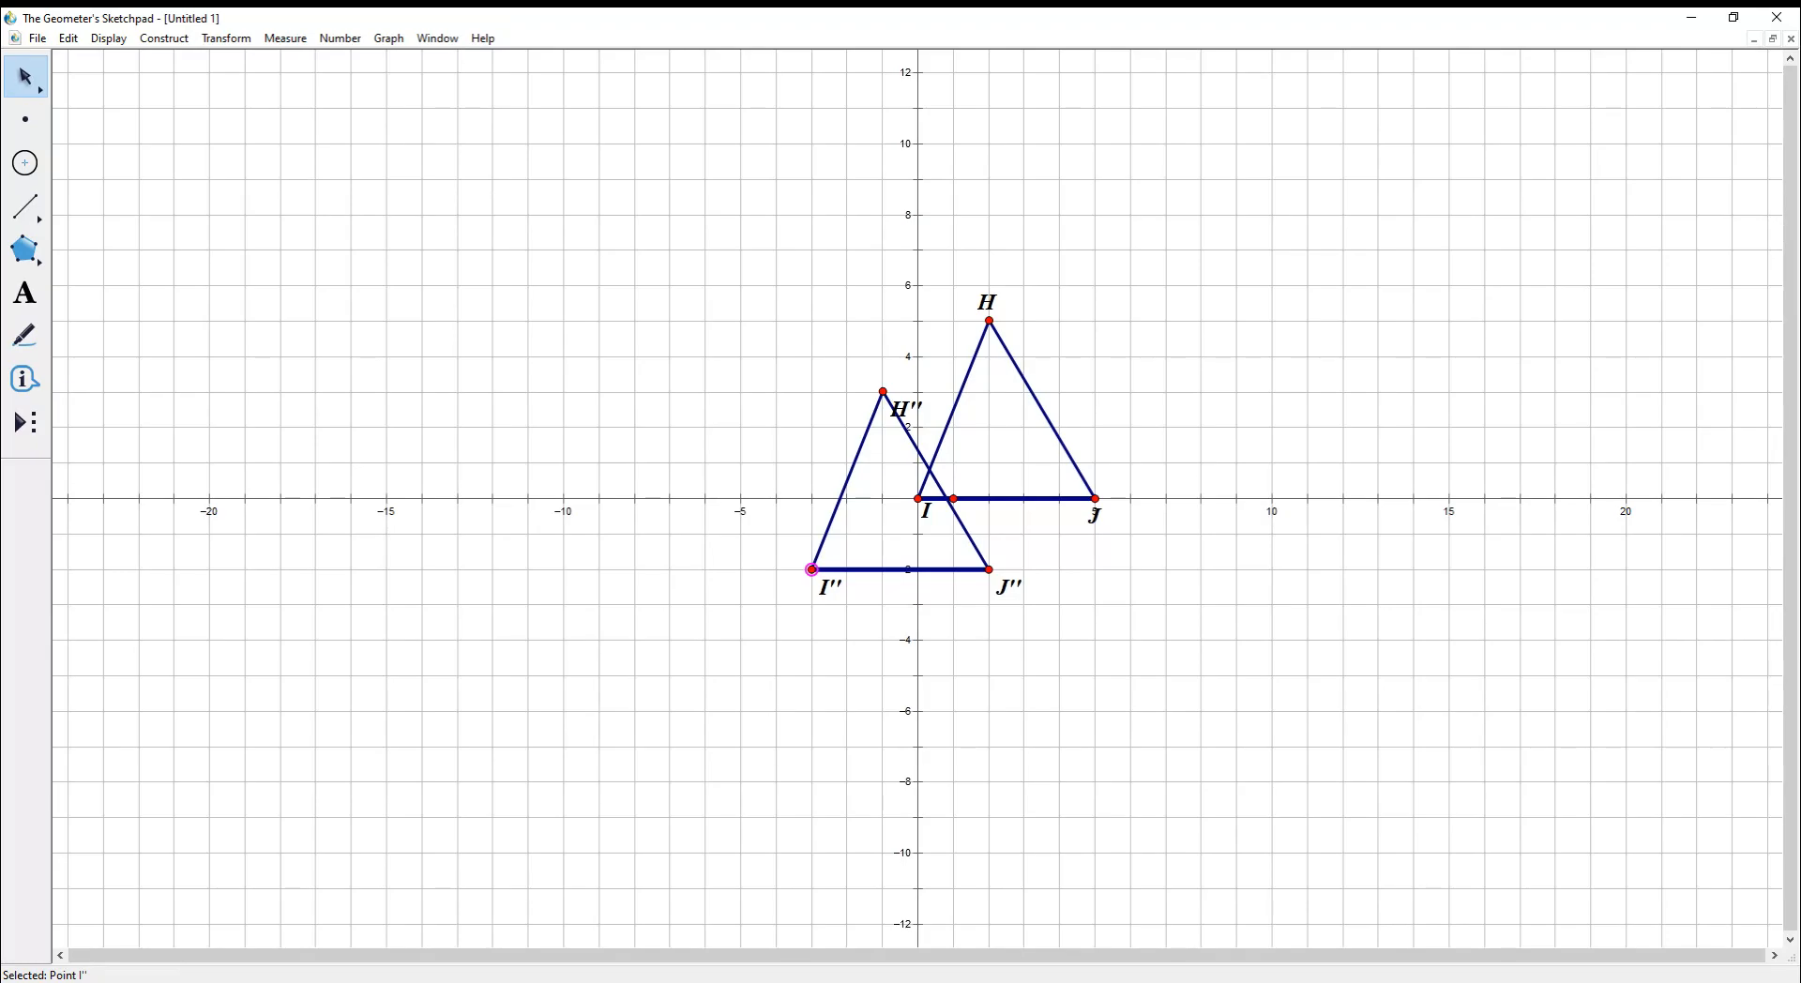
pyautogui.moveTo(450, 185); pyautogui.dragTo(1424, 695)
# - Remove all the selected triangles, axes and grid, leaving a blank Untitled 1 sketch
pyautogui.hotkey('ctrl', 'h')
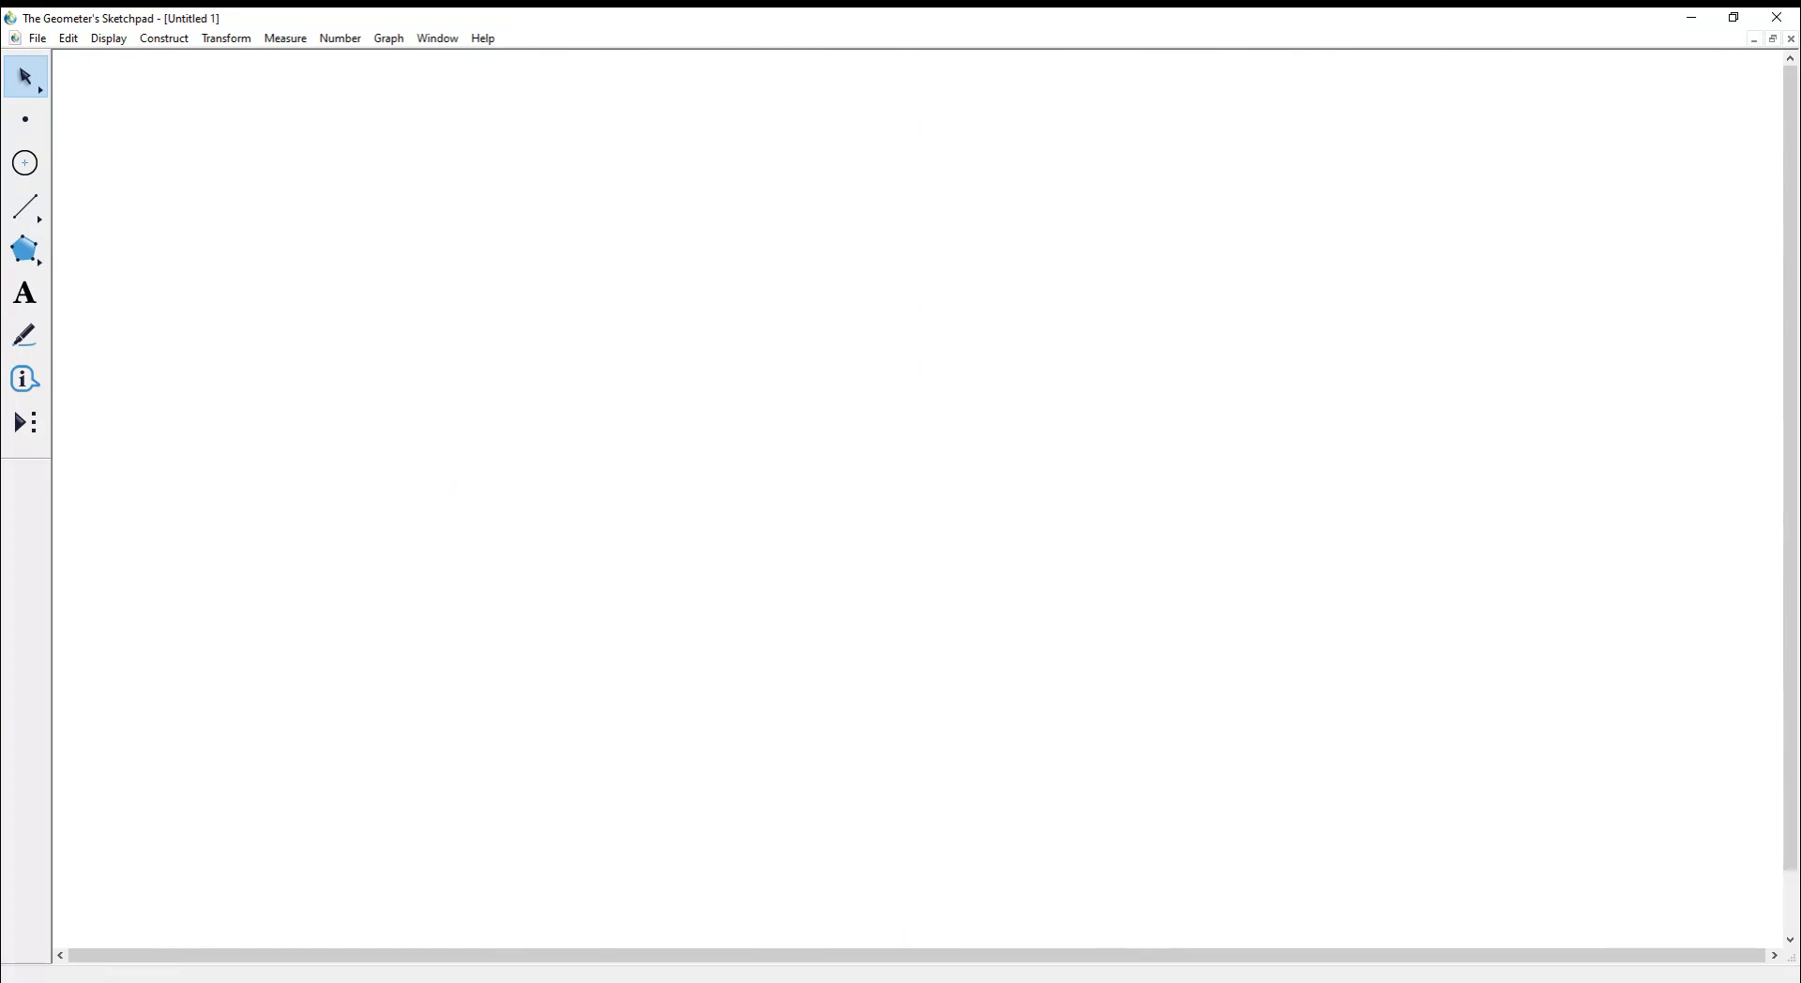
# - Draw four connected segments with the Straightedge tool forming a quadrilateral
pyautogui.click(26, 207)
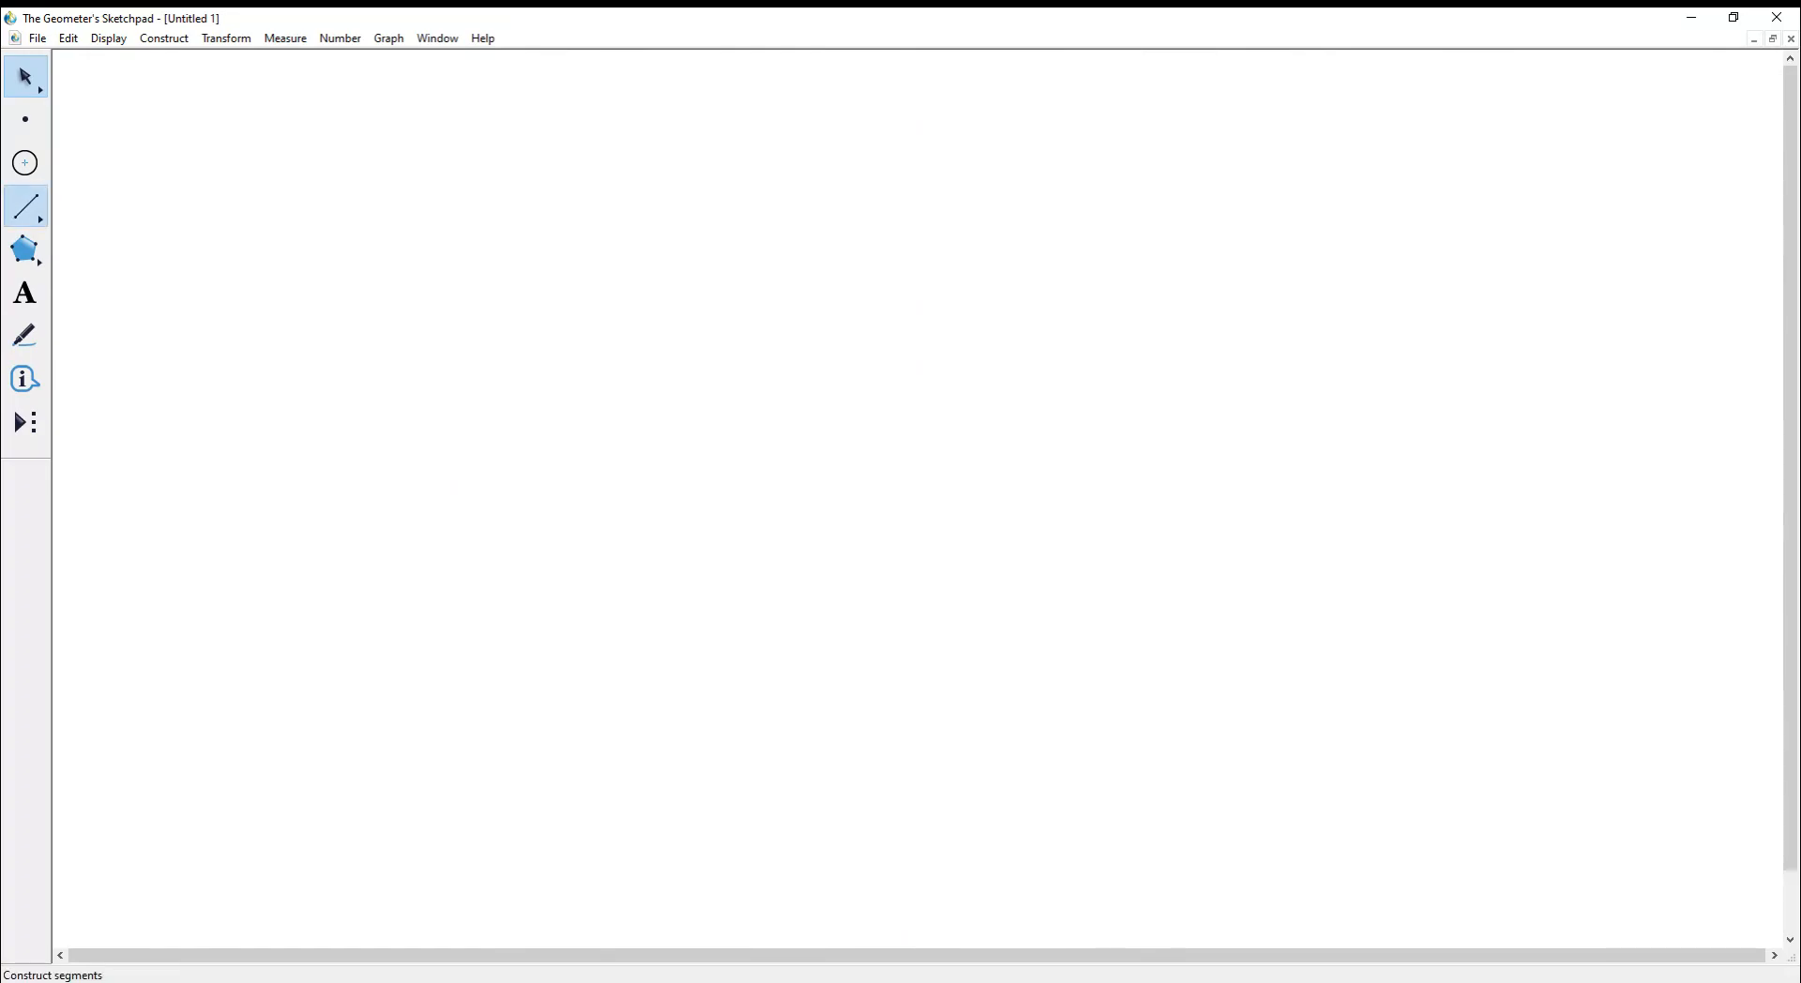
pyautogui.click(505, 241)
pyautogui.click(888, 714)
pyautogui.click(889, 714)
pyautogui.moveTo(505, 241); pyautogui.dragTo(1260, 317)
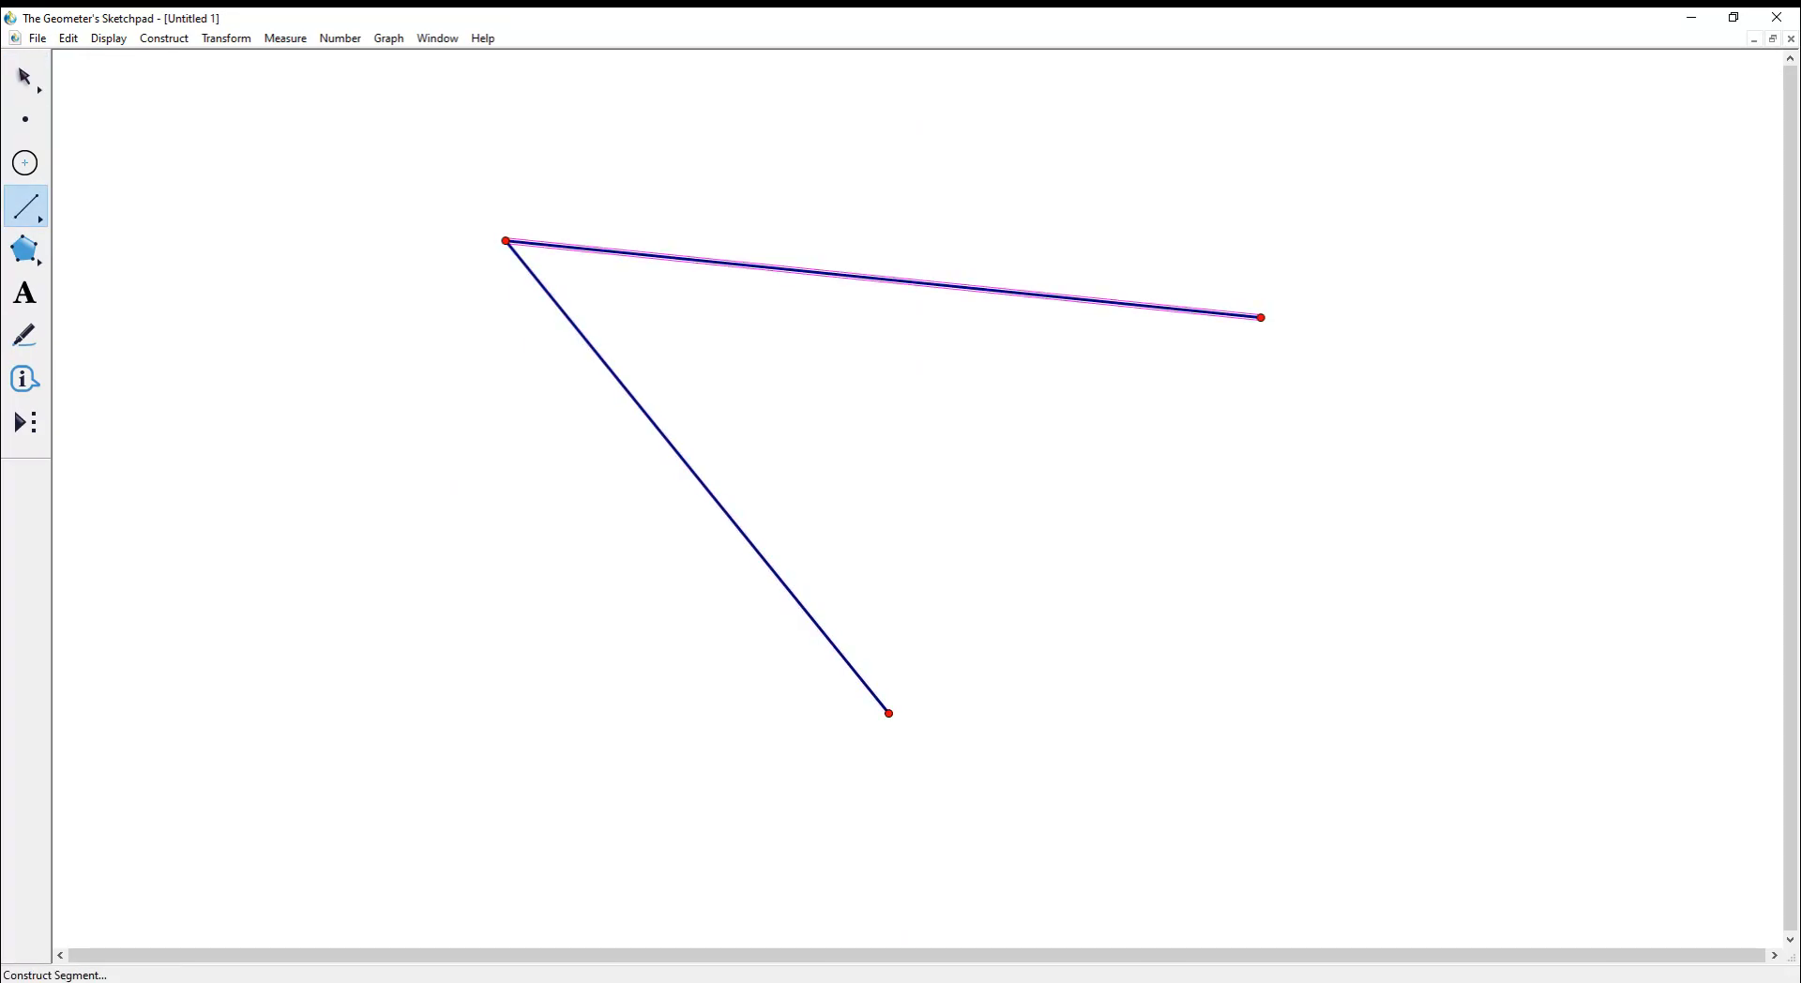
pyautogui.moveTo(888, 713)
pyautogui.mouseDown()
pyautogui.moveTo(1413, 796)
pyautogui.moveTo(1278, 322)
pyautogui.moveTo(1261, 317)
pyautogui.mouseUp()
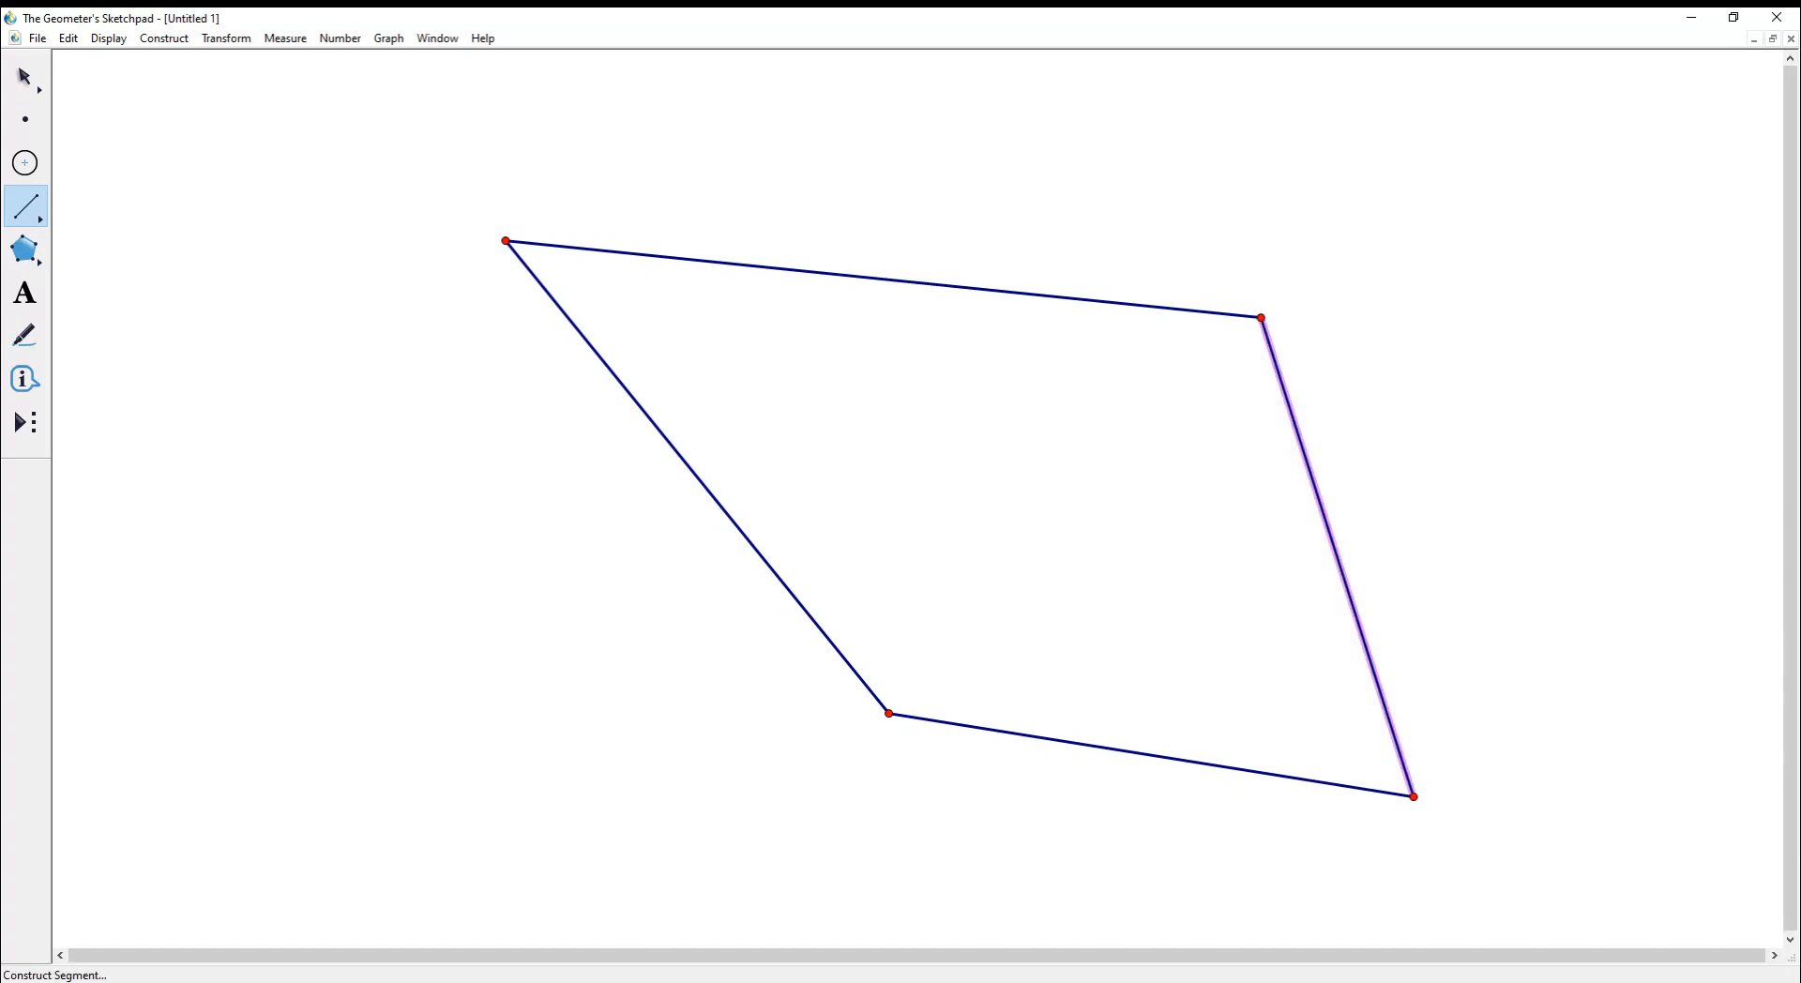
# - Drag the upper-left and upper-right corners to slant the quadrilateral
pyautogui.click(26, 77)
pyautogui.moveTo(505, 241); pyautogui.dragTo(461, 293)
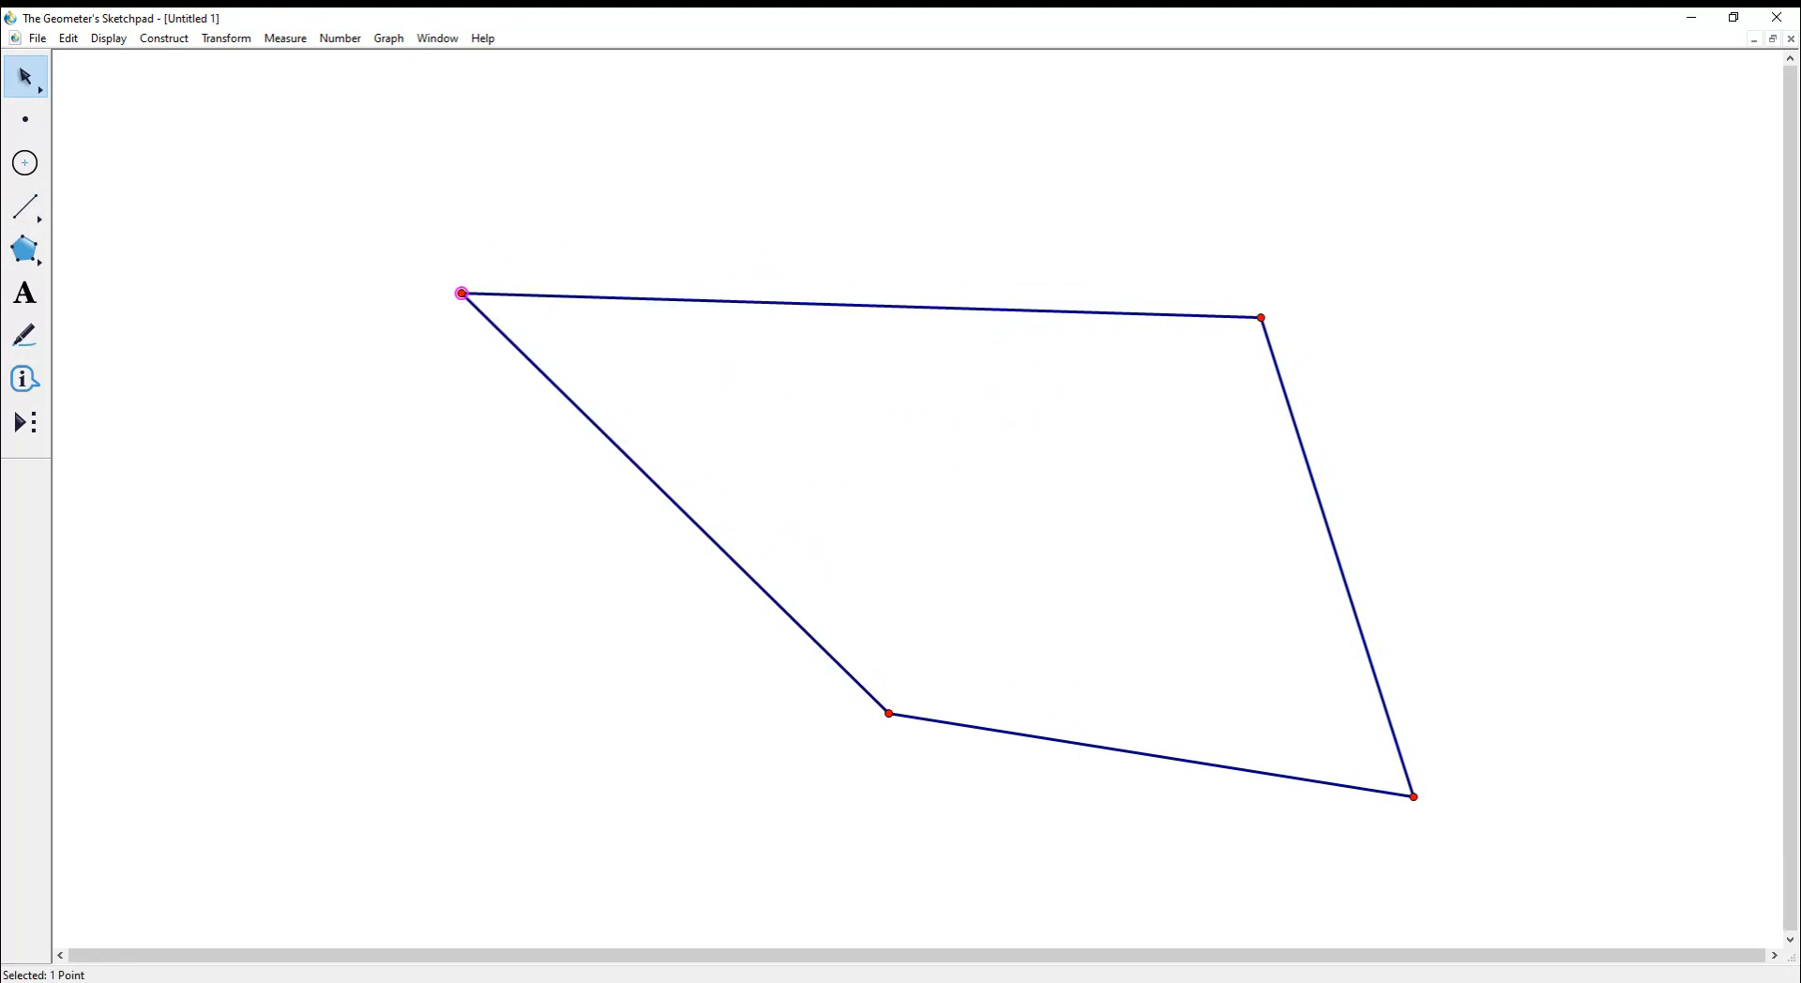
pyautogui.moveTo(1260, 318); pyautogui.dragTo(1150, 339)
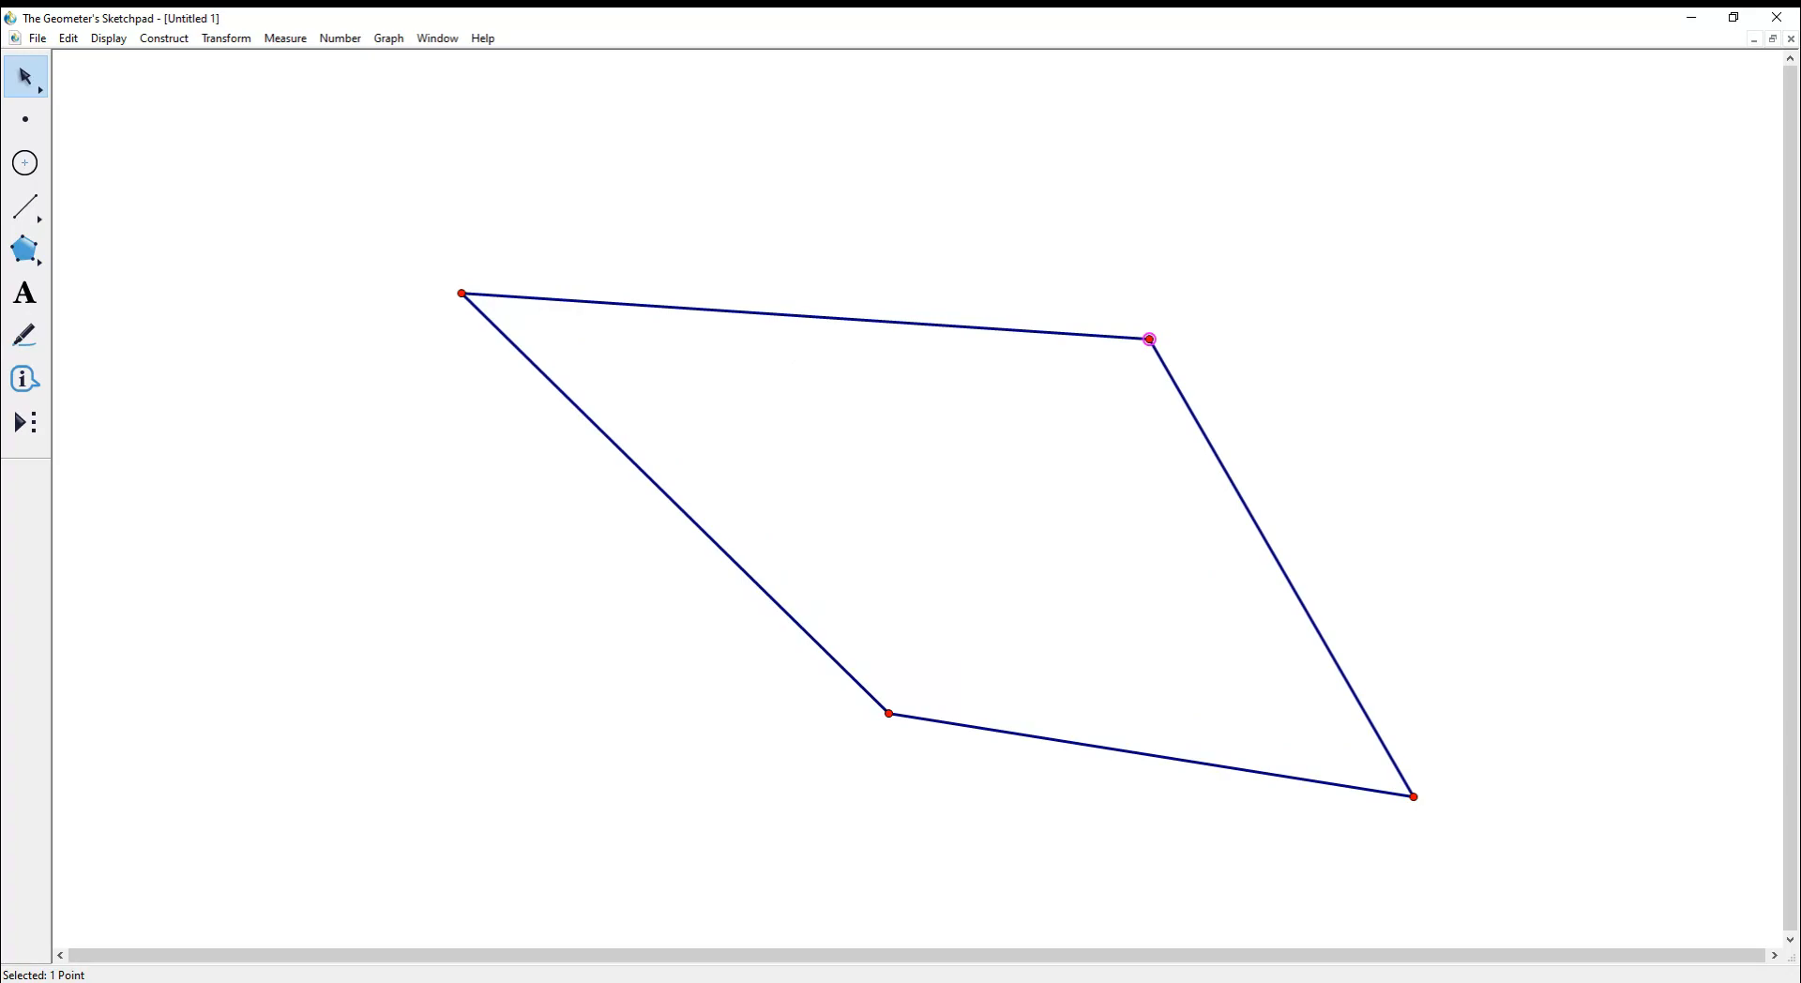
pyautogui.click(24, 335)
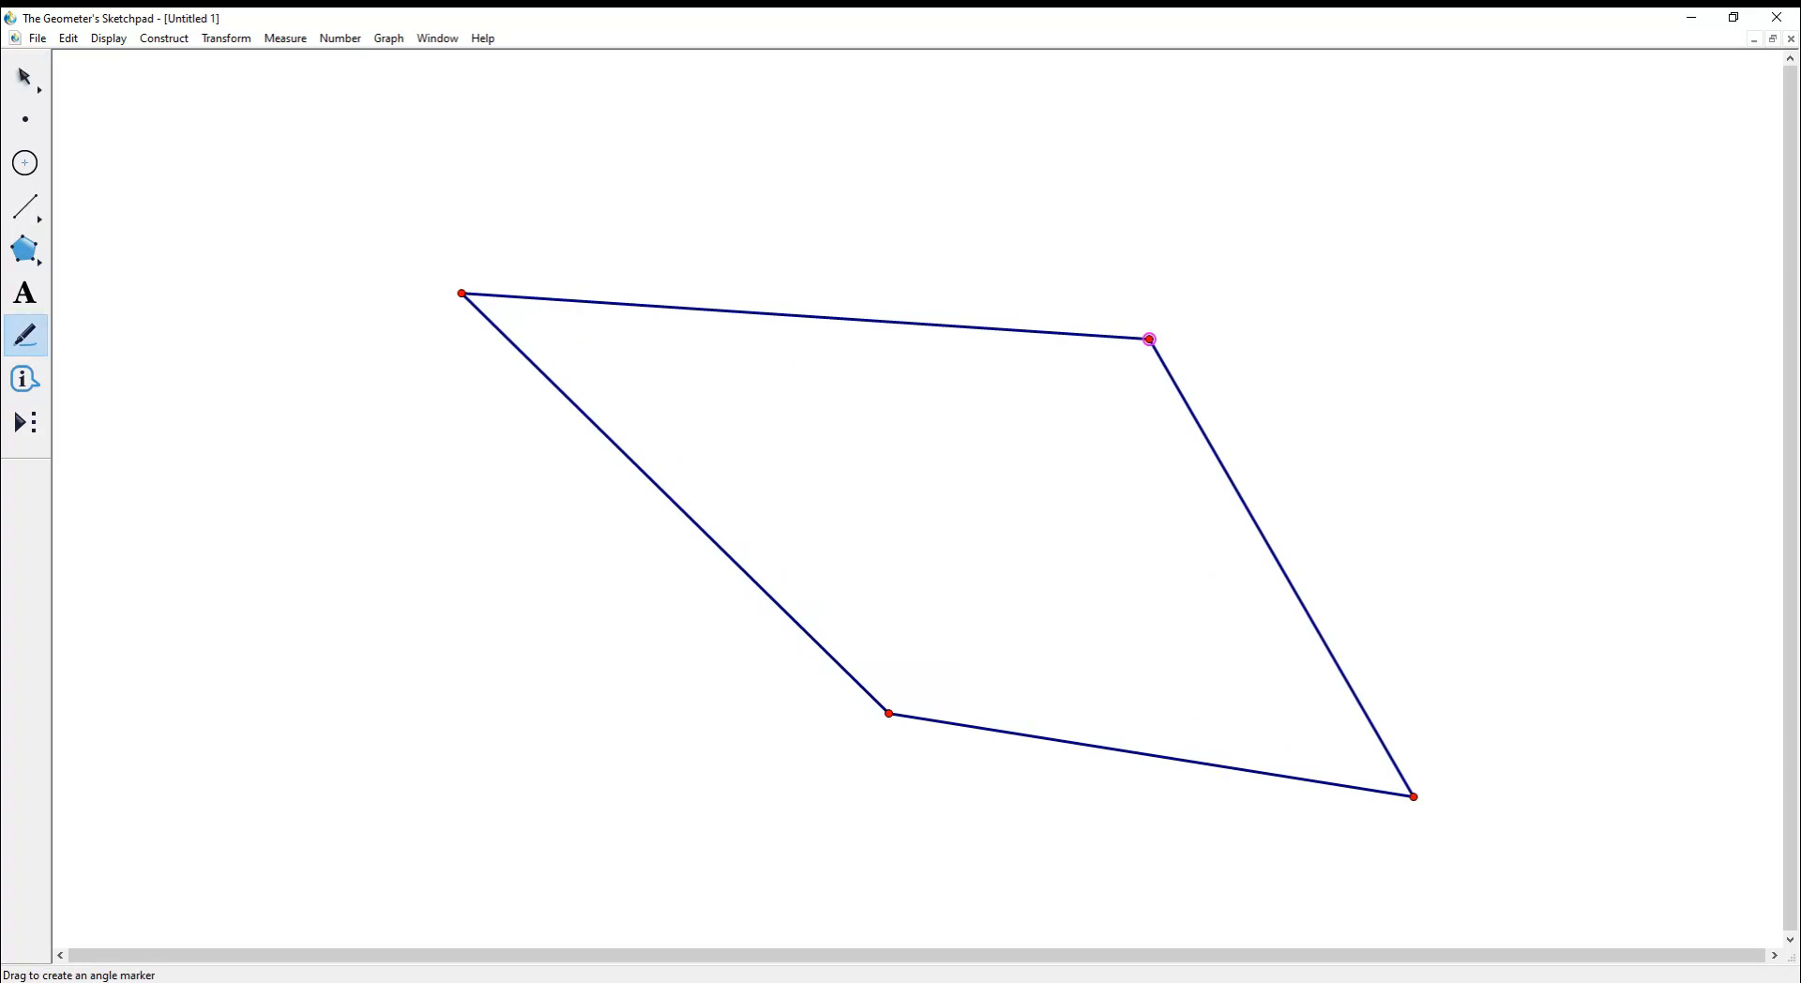
# - Mark angle KLM at the upper-right corner, measure it, and place the reading above the shape
pyautogui.moveTo(1130, 349); pyautogui.dragTo(1157, 358)
pyautogui.press('Escape')
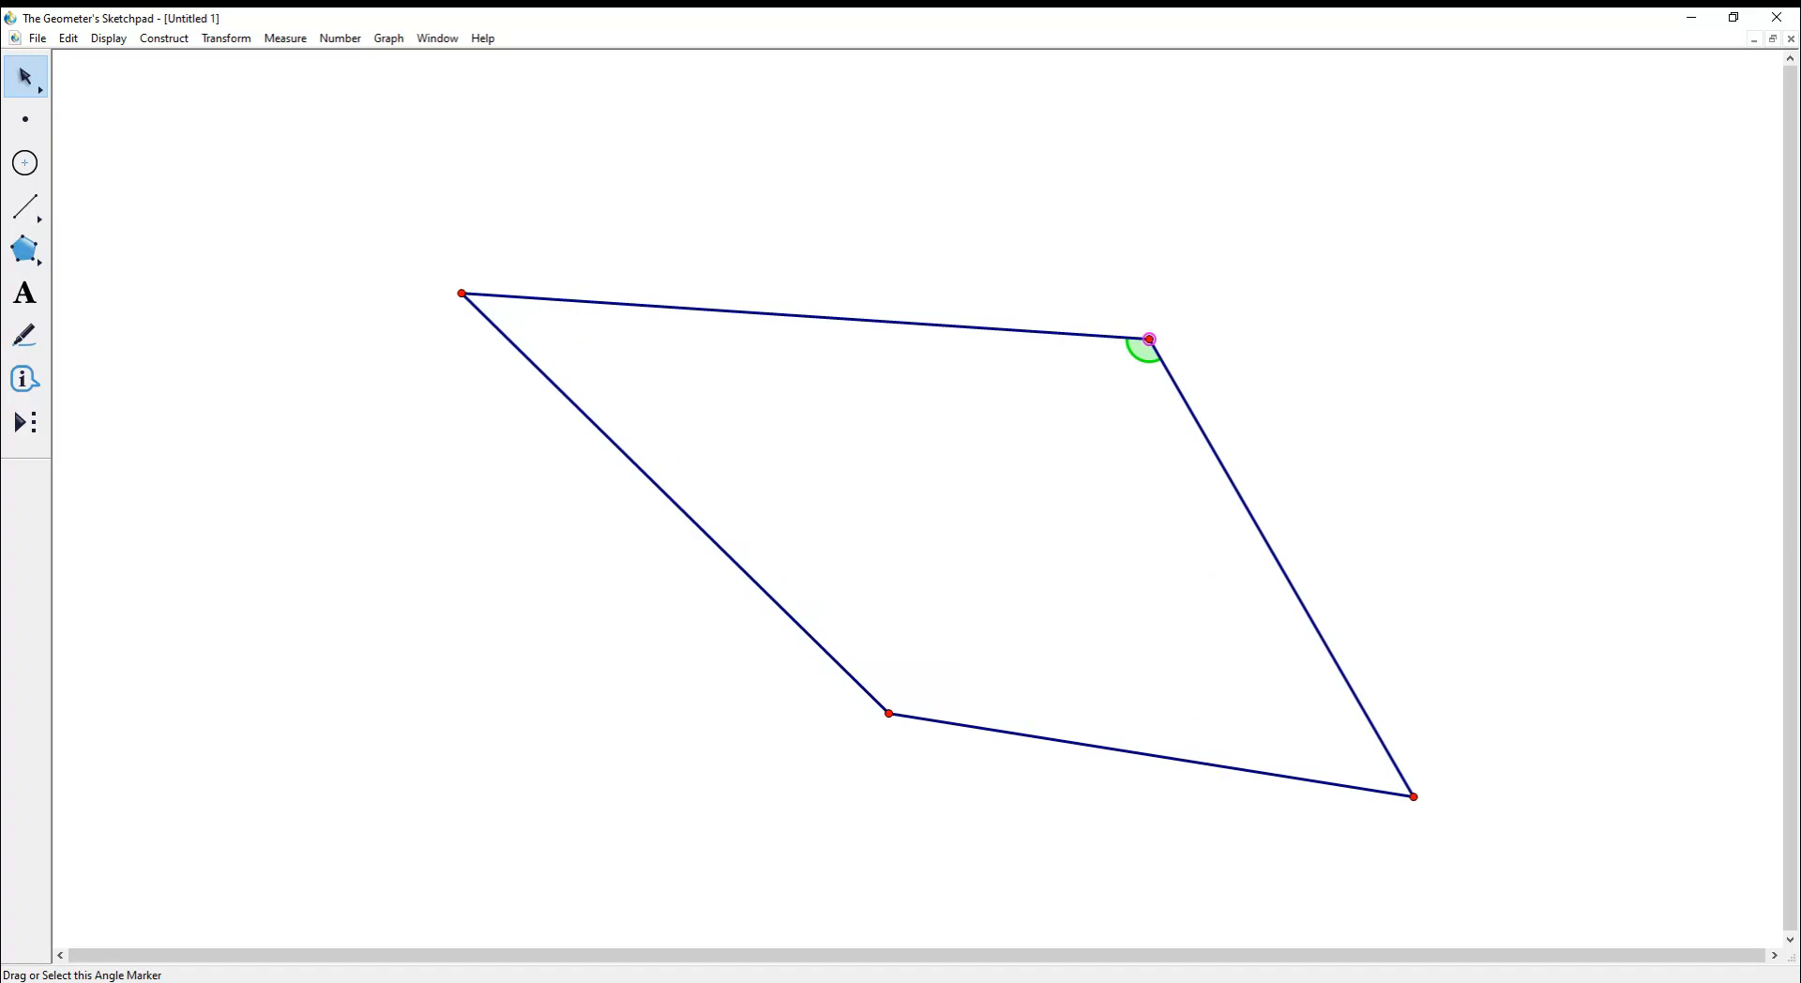
pyautogui.rightClick(1142, 351)
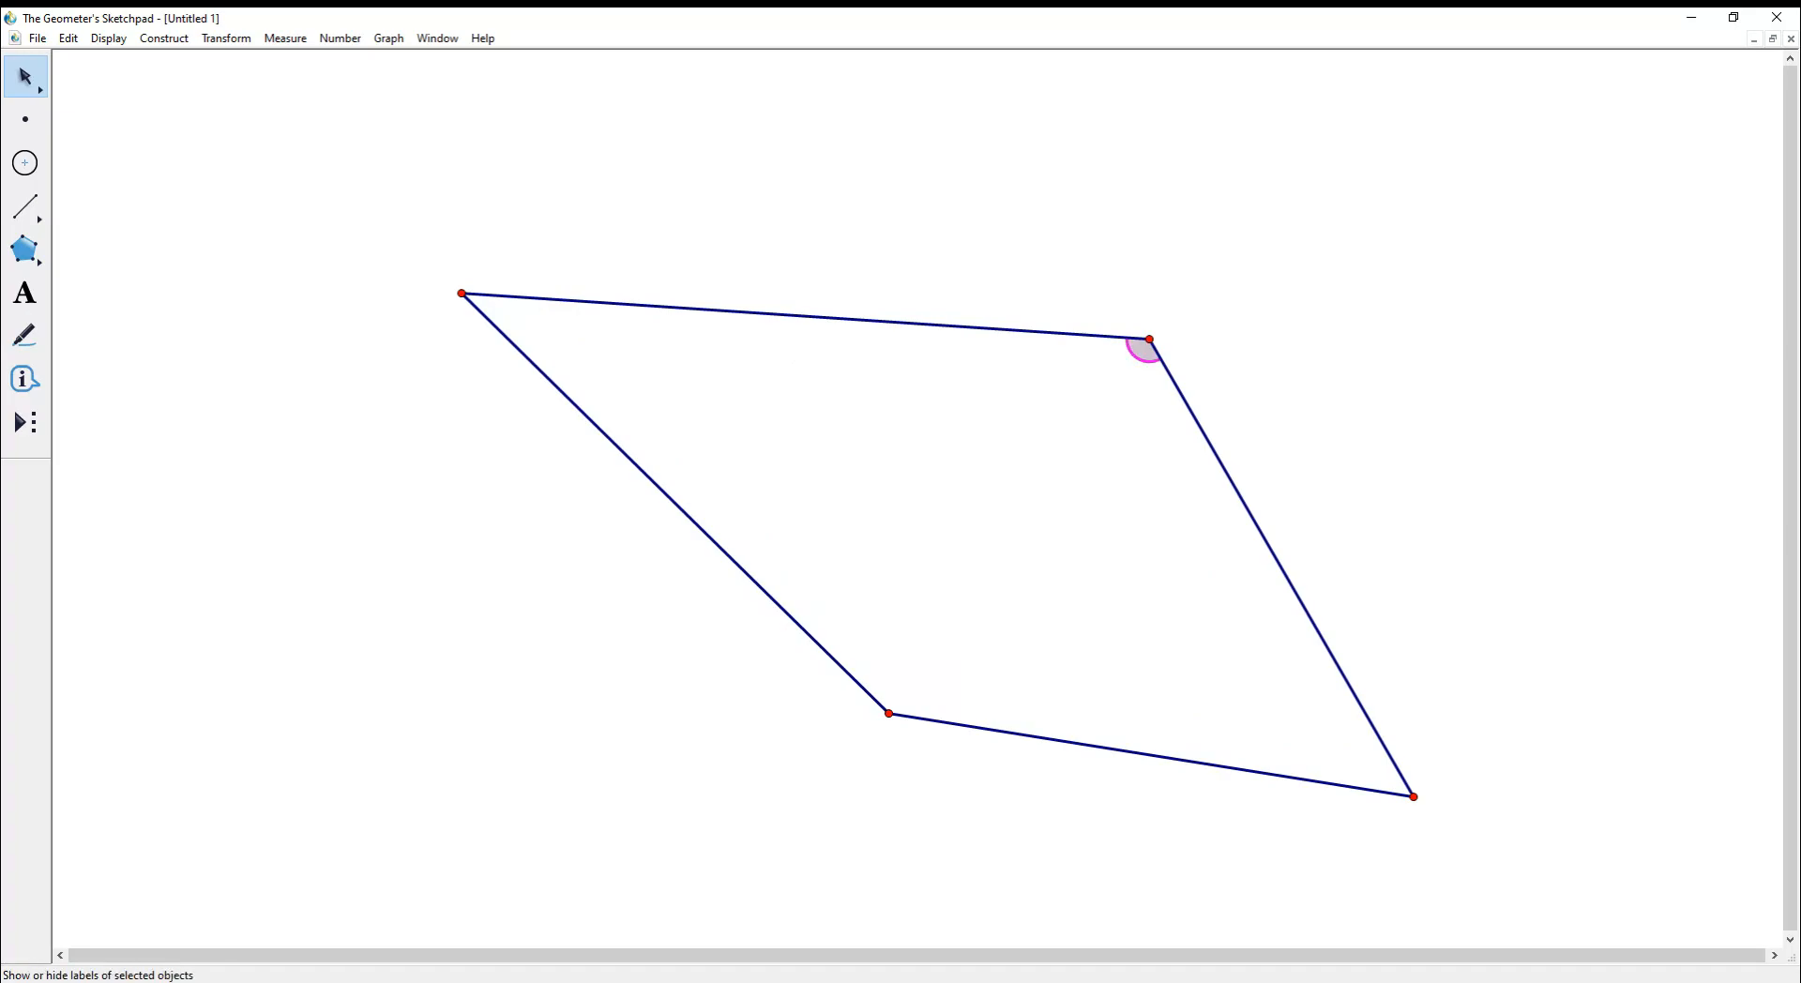
pyautogui.click(1196, 413)
pyautogui.click(340, 39)
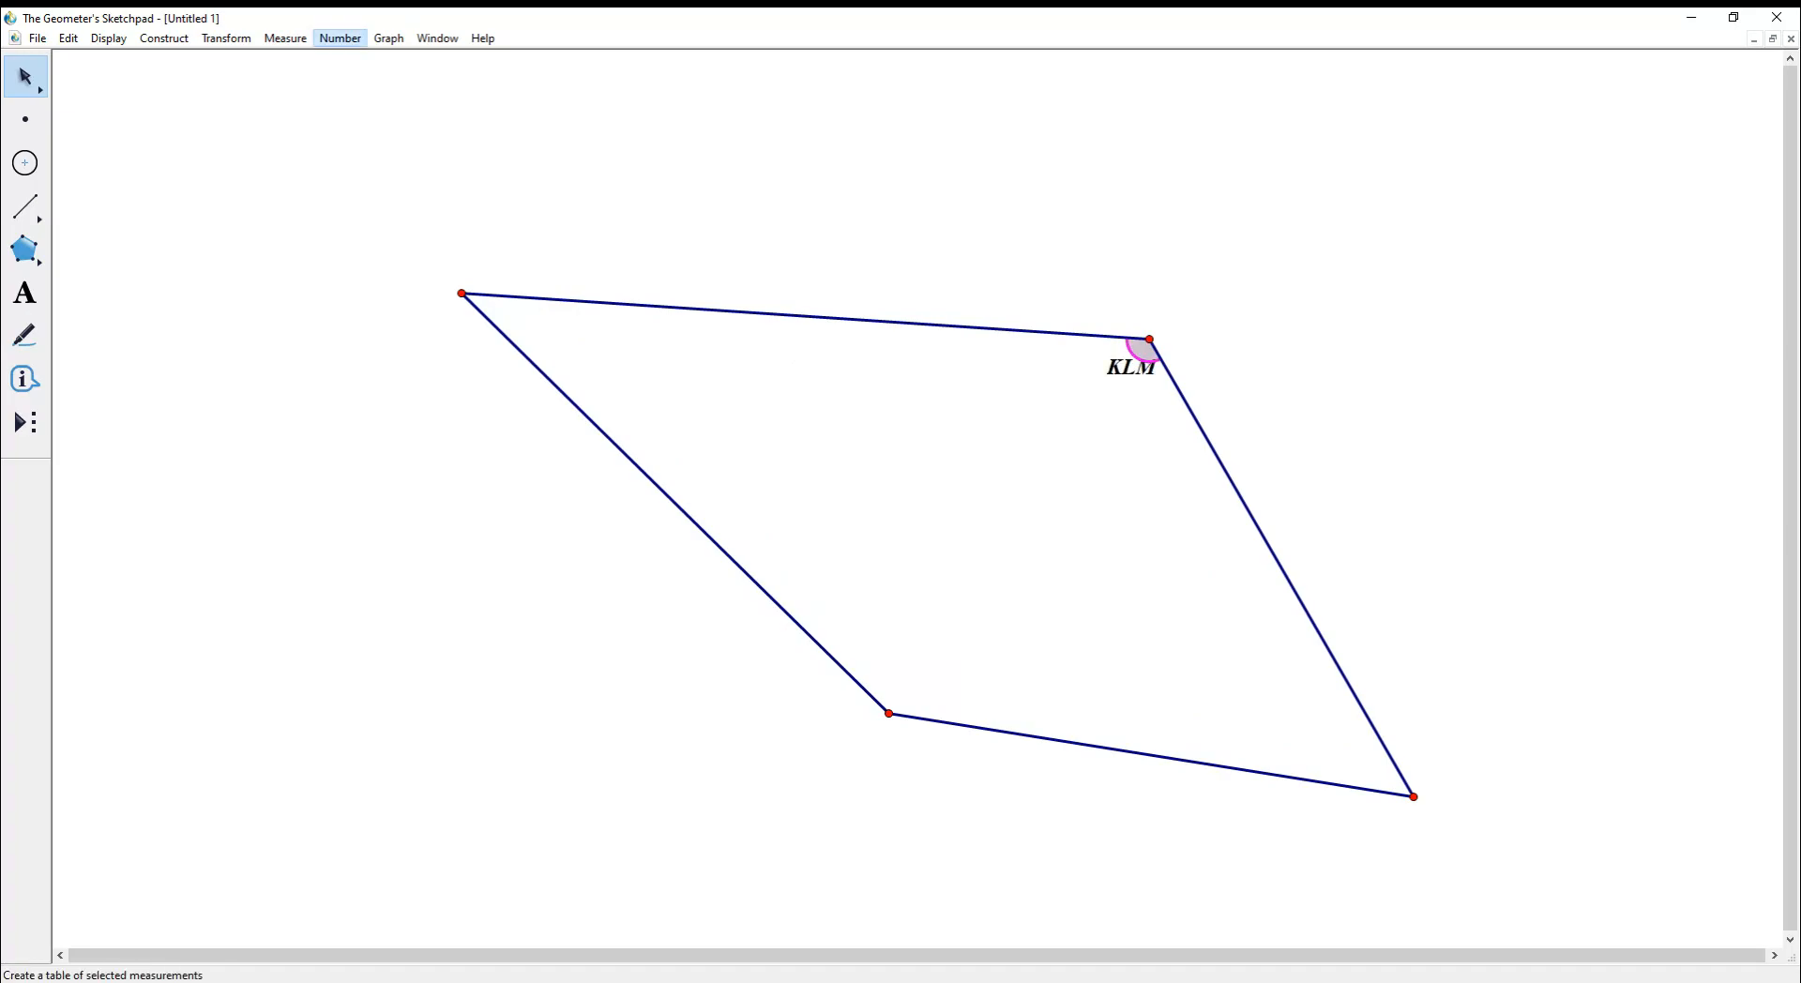
pyautogui.click(285, 38)
pyautogui.click(285, 38)
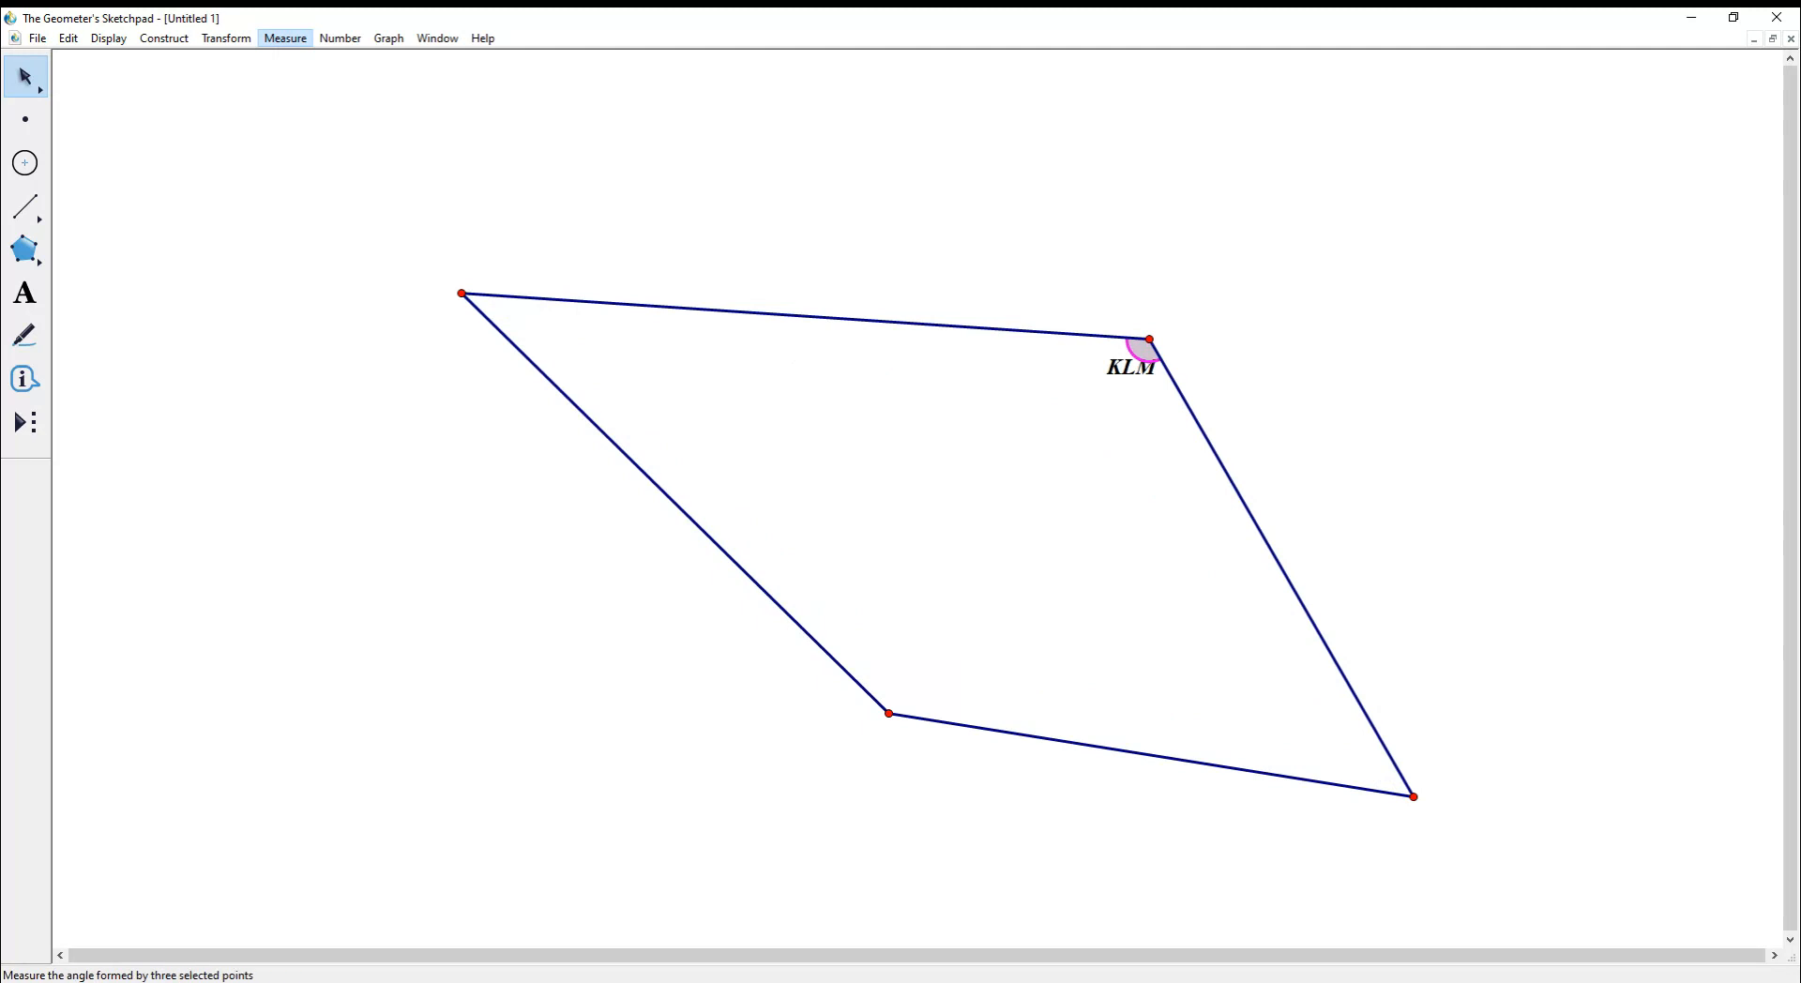
pyautogui.click(302, 143)
pyautogui.moveTo(135, 68); pyautogui.dragTo(716, 229)
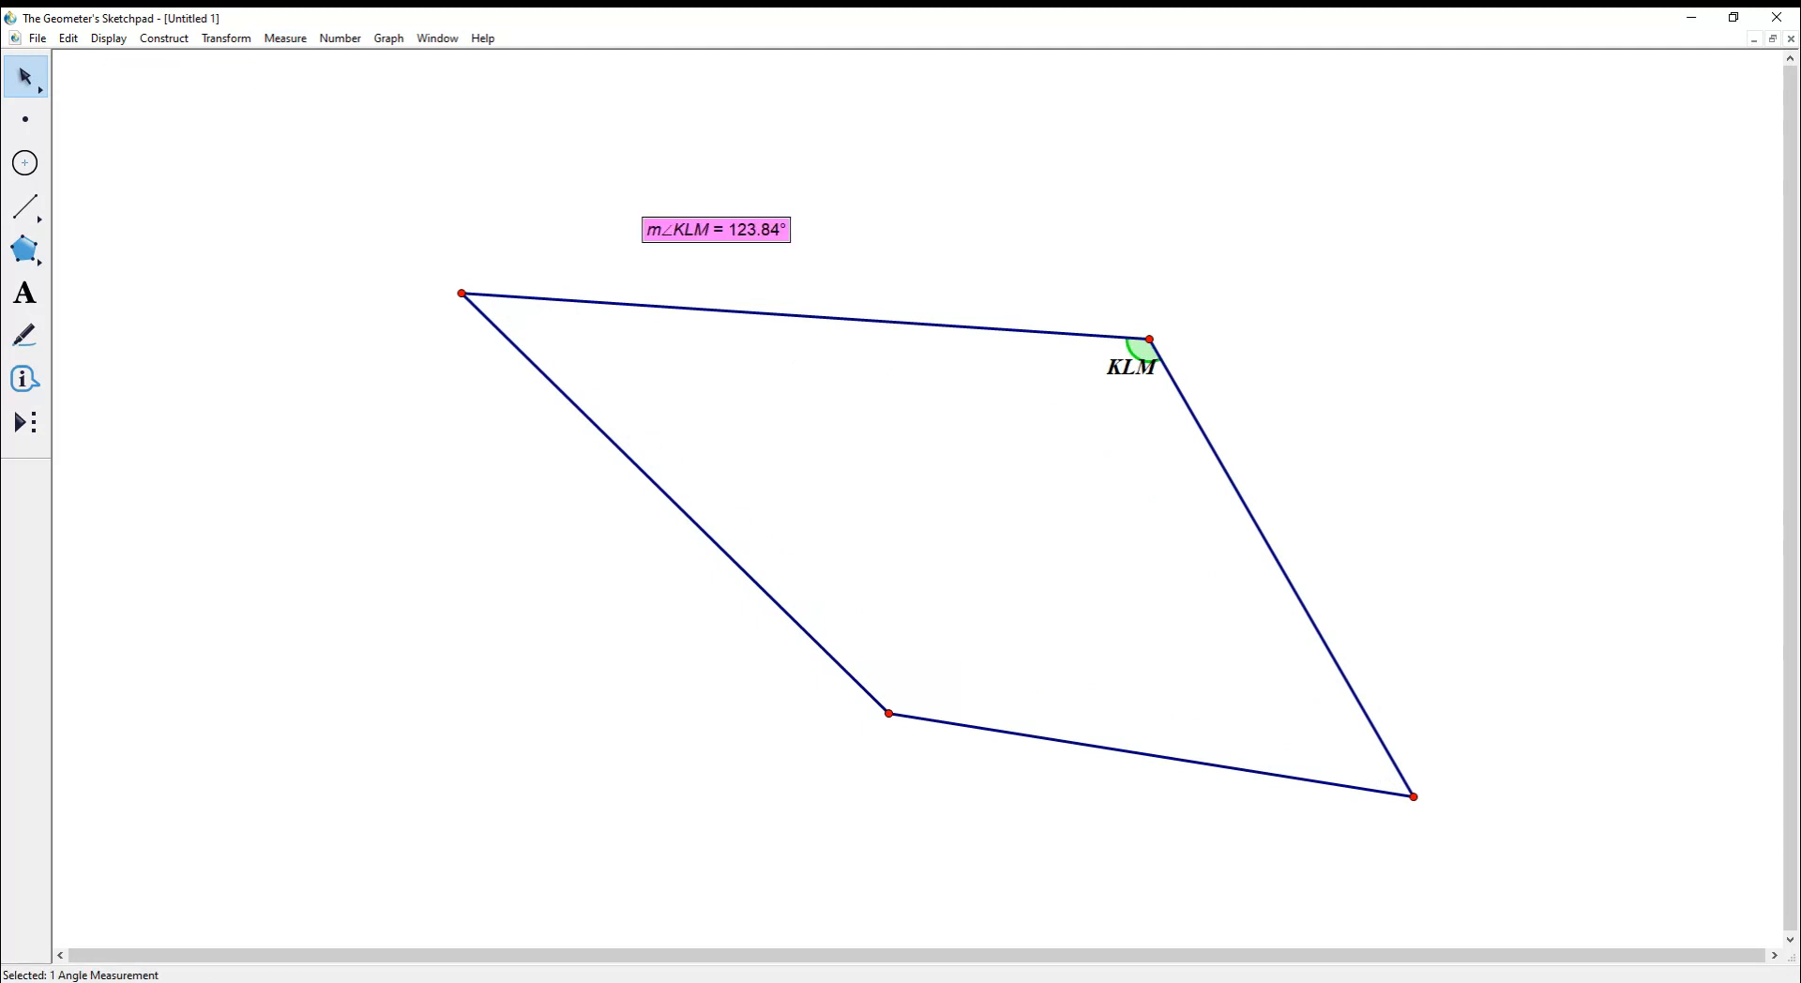
# - Drag vertices K and M until angle KLM reads 151.03°, then select the whole quadrilateral
pyautogui.moveTo(461, 294); pyautogui.dragTo(484, 452)
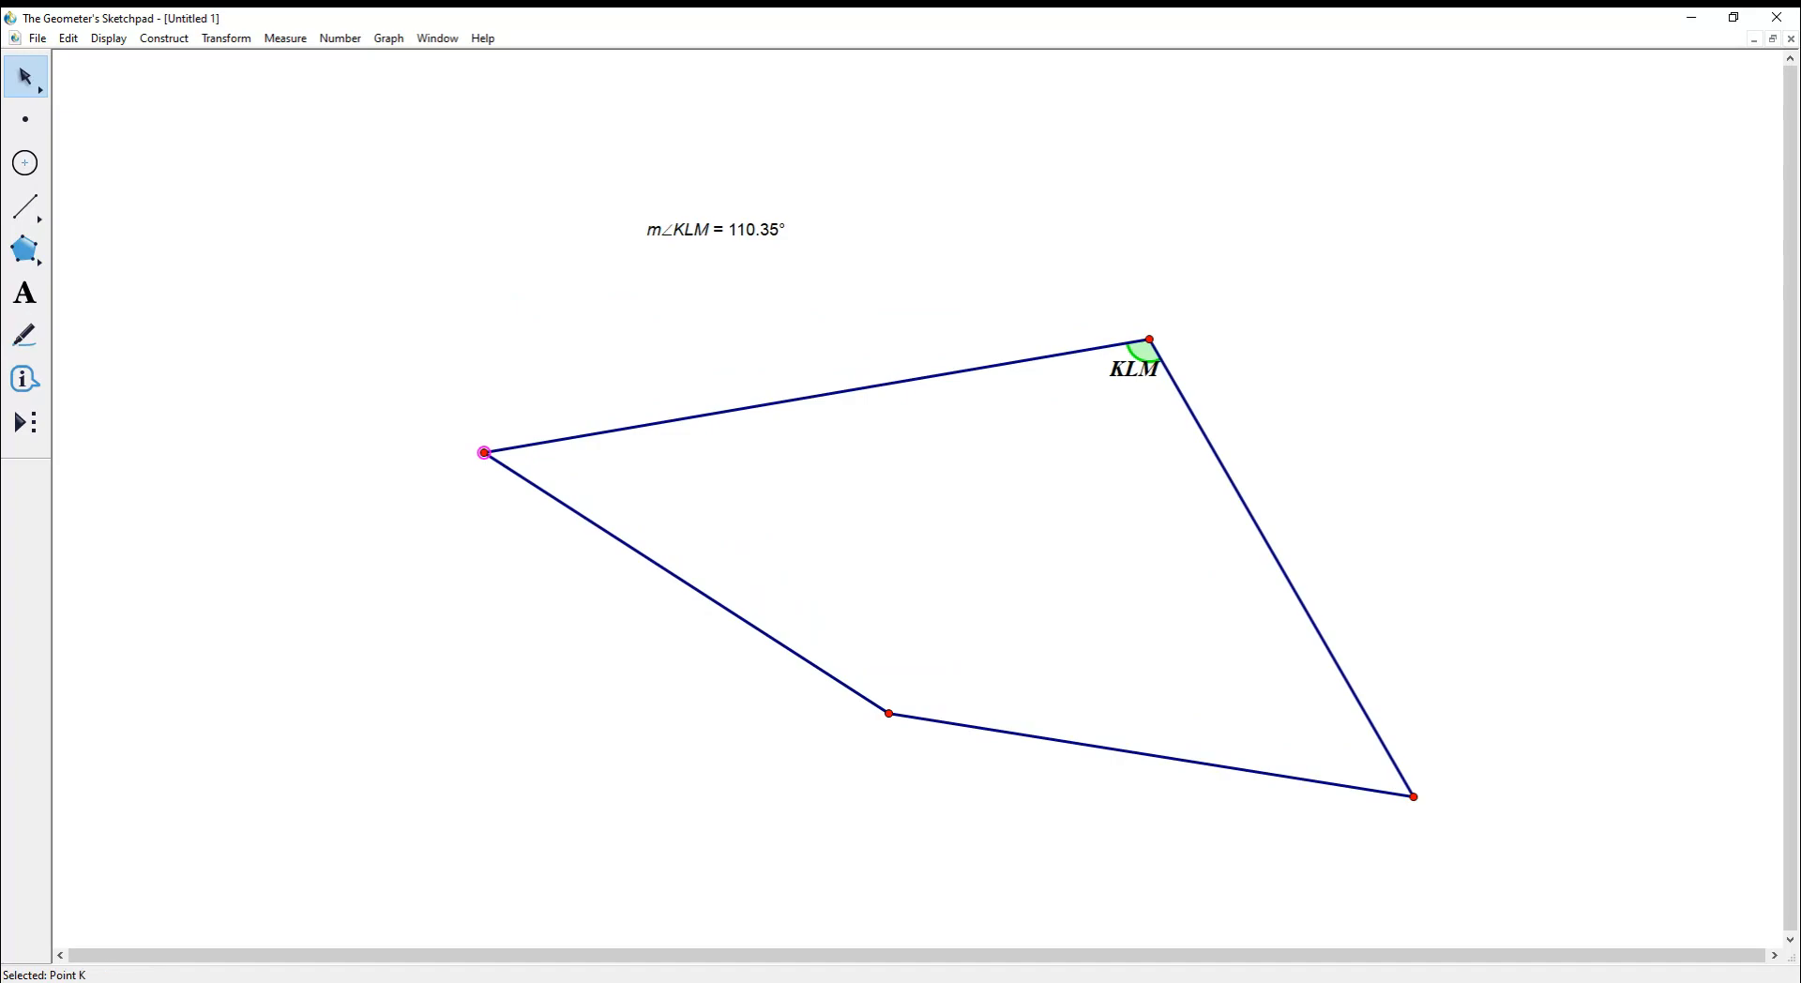
pyautogui.moveTo(484, 452); pyautogui.dragTo(1021, 293)
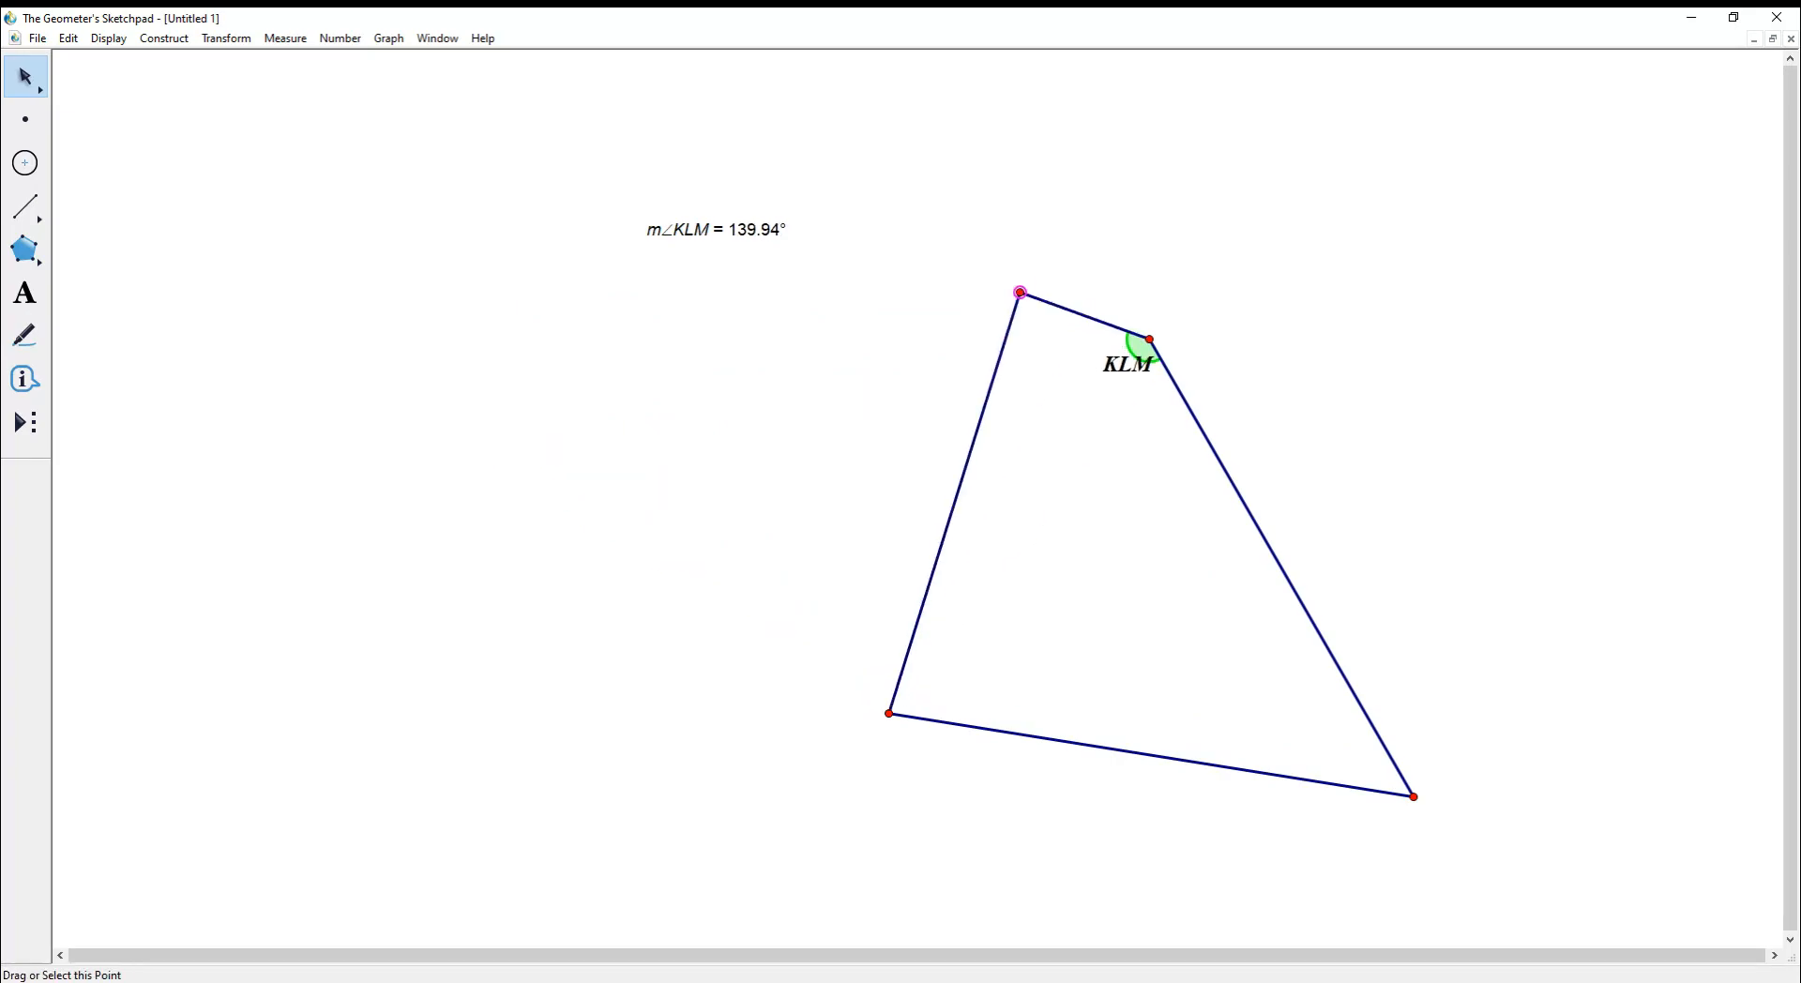
pyautogui.moveTo(889, 714); pyautogui.dragTo(1112, 476)
pyautogui.moveTo(1413, 796); pyautogui.dragTo(1290, 501)
pyautogui.moveTo(946, 228); pyautogui.dragTo(1346, 553)
pyautogui.click(226, 38)
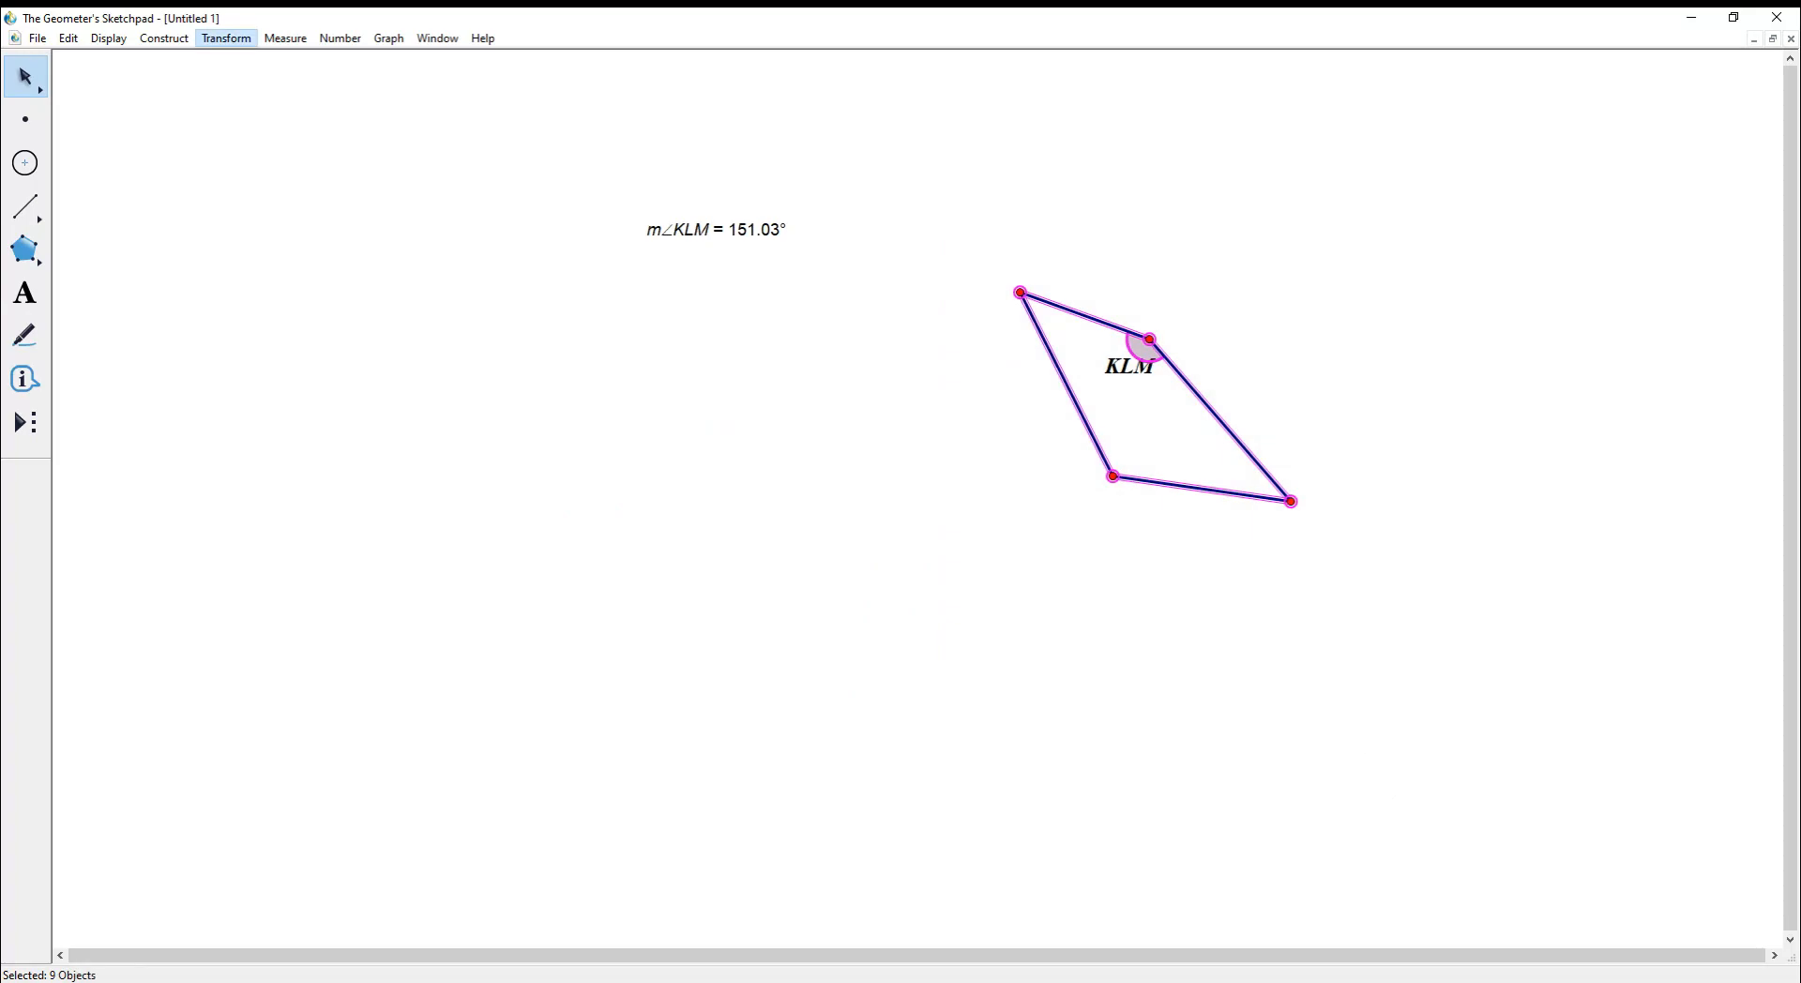
# - Translate the quadrilateral at angle 180° by distance 20 to create a copy on its left
pyautogui.press('Return')
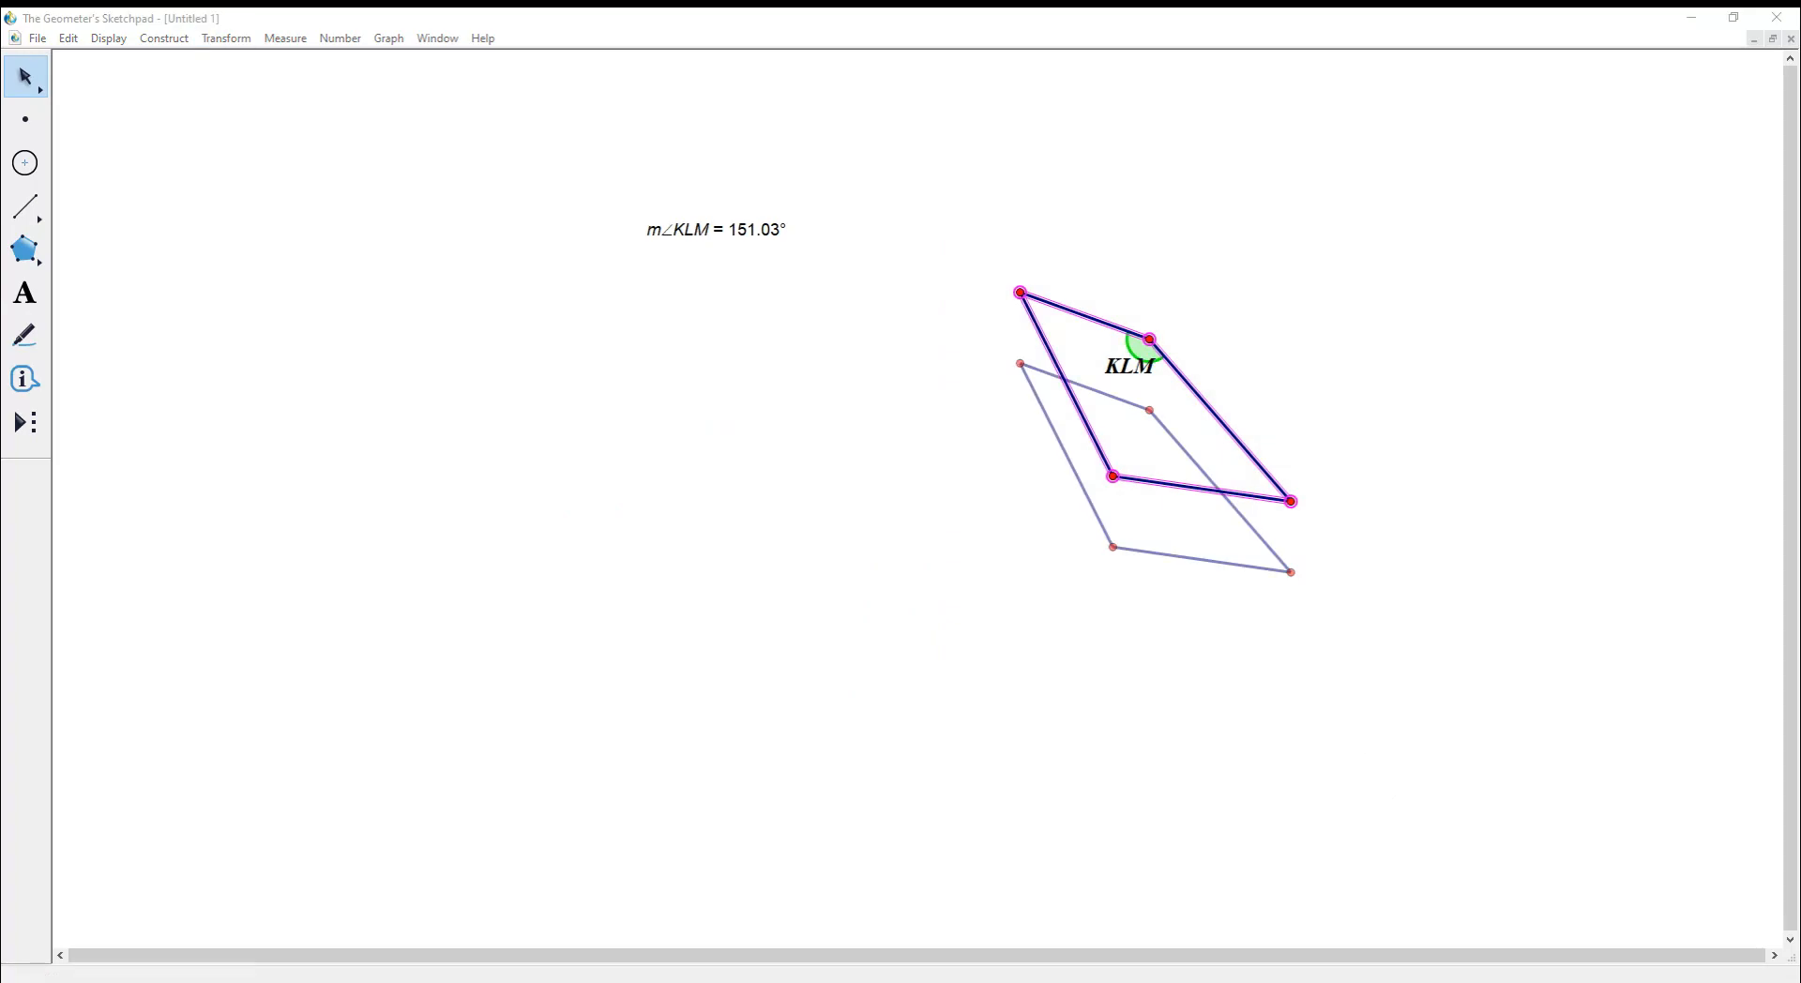
pyautogui.press('BackSpace')
pyautogui.write('1')
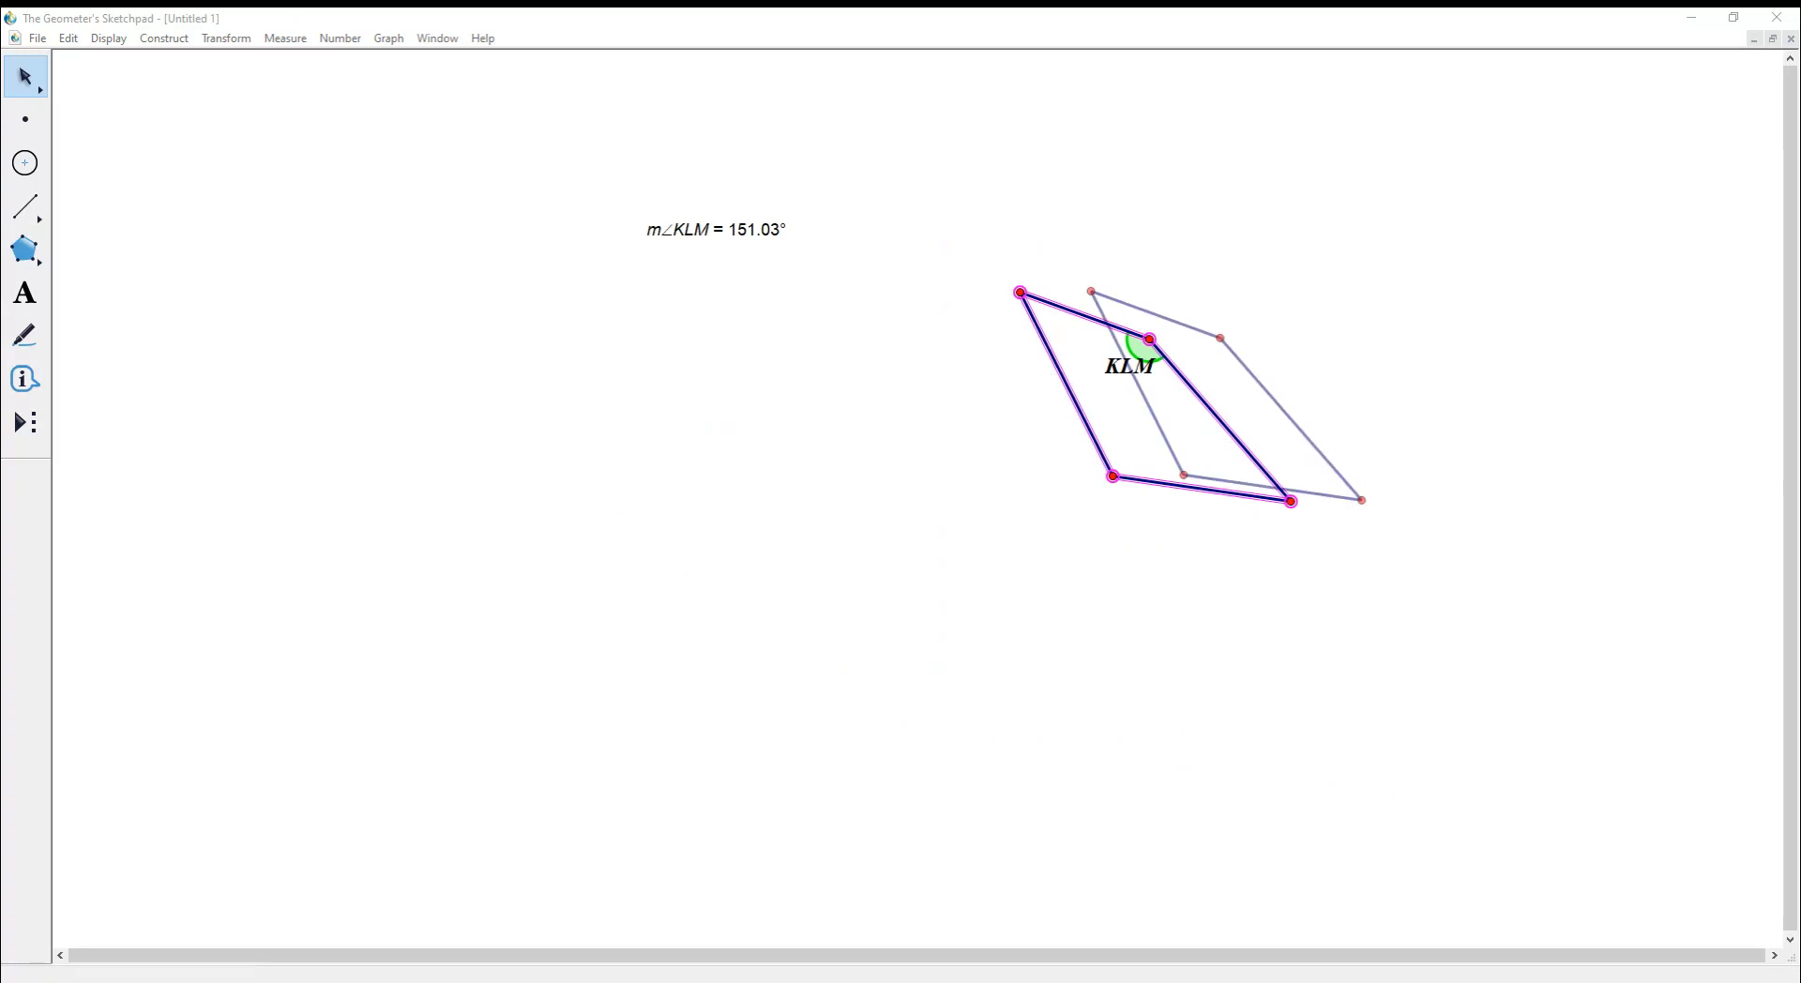
pyautogui.write('80')
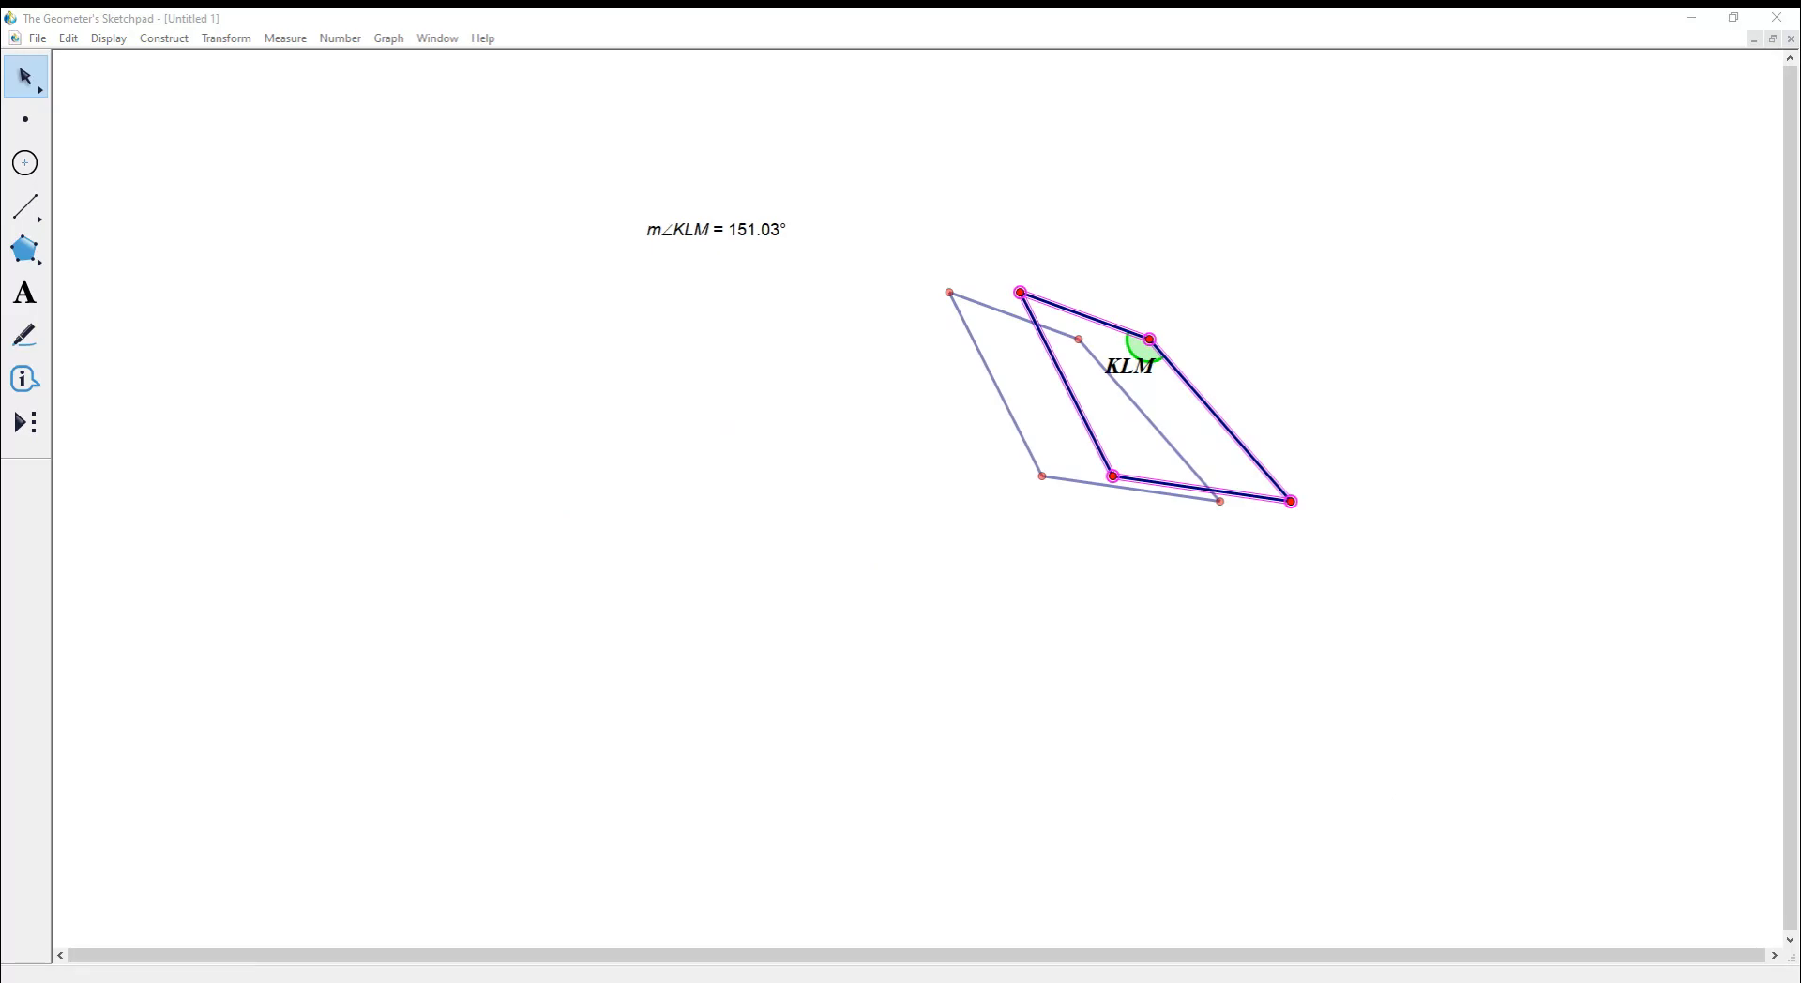
pyautogui.press('BackSpace')
pyautogui.write('1')
pyautogui.press('BackSpace')
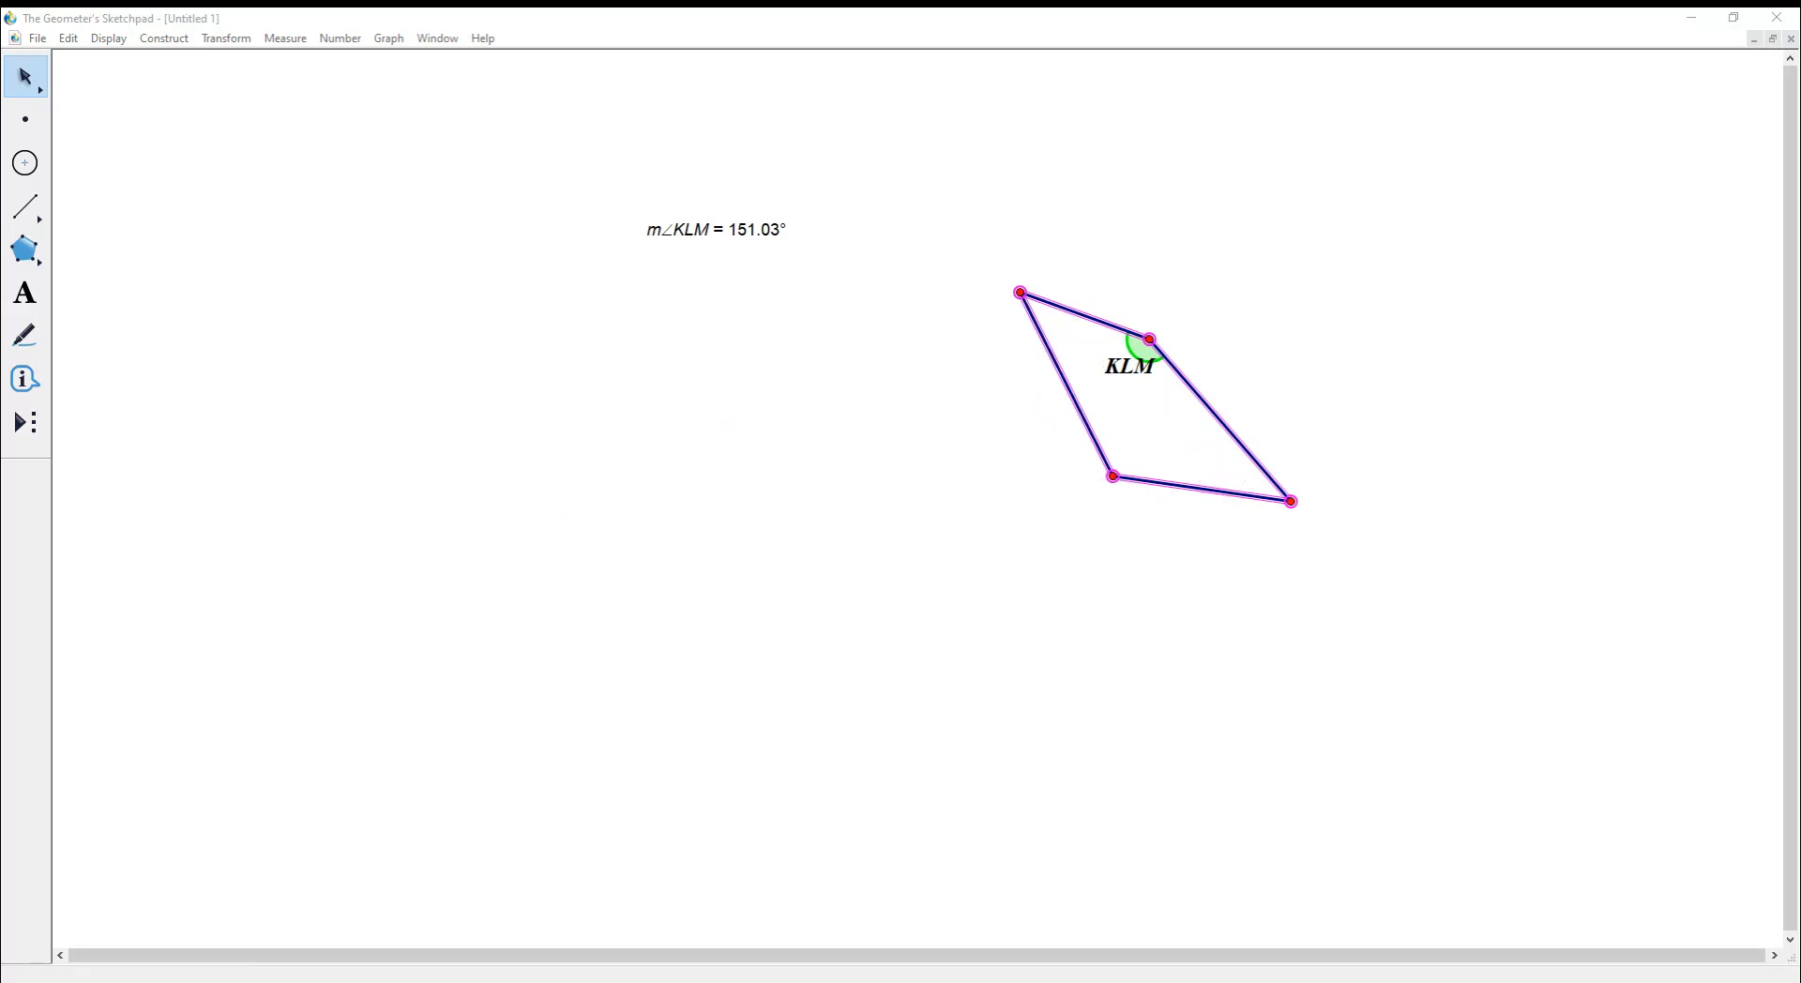
pyautogui.write('20')
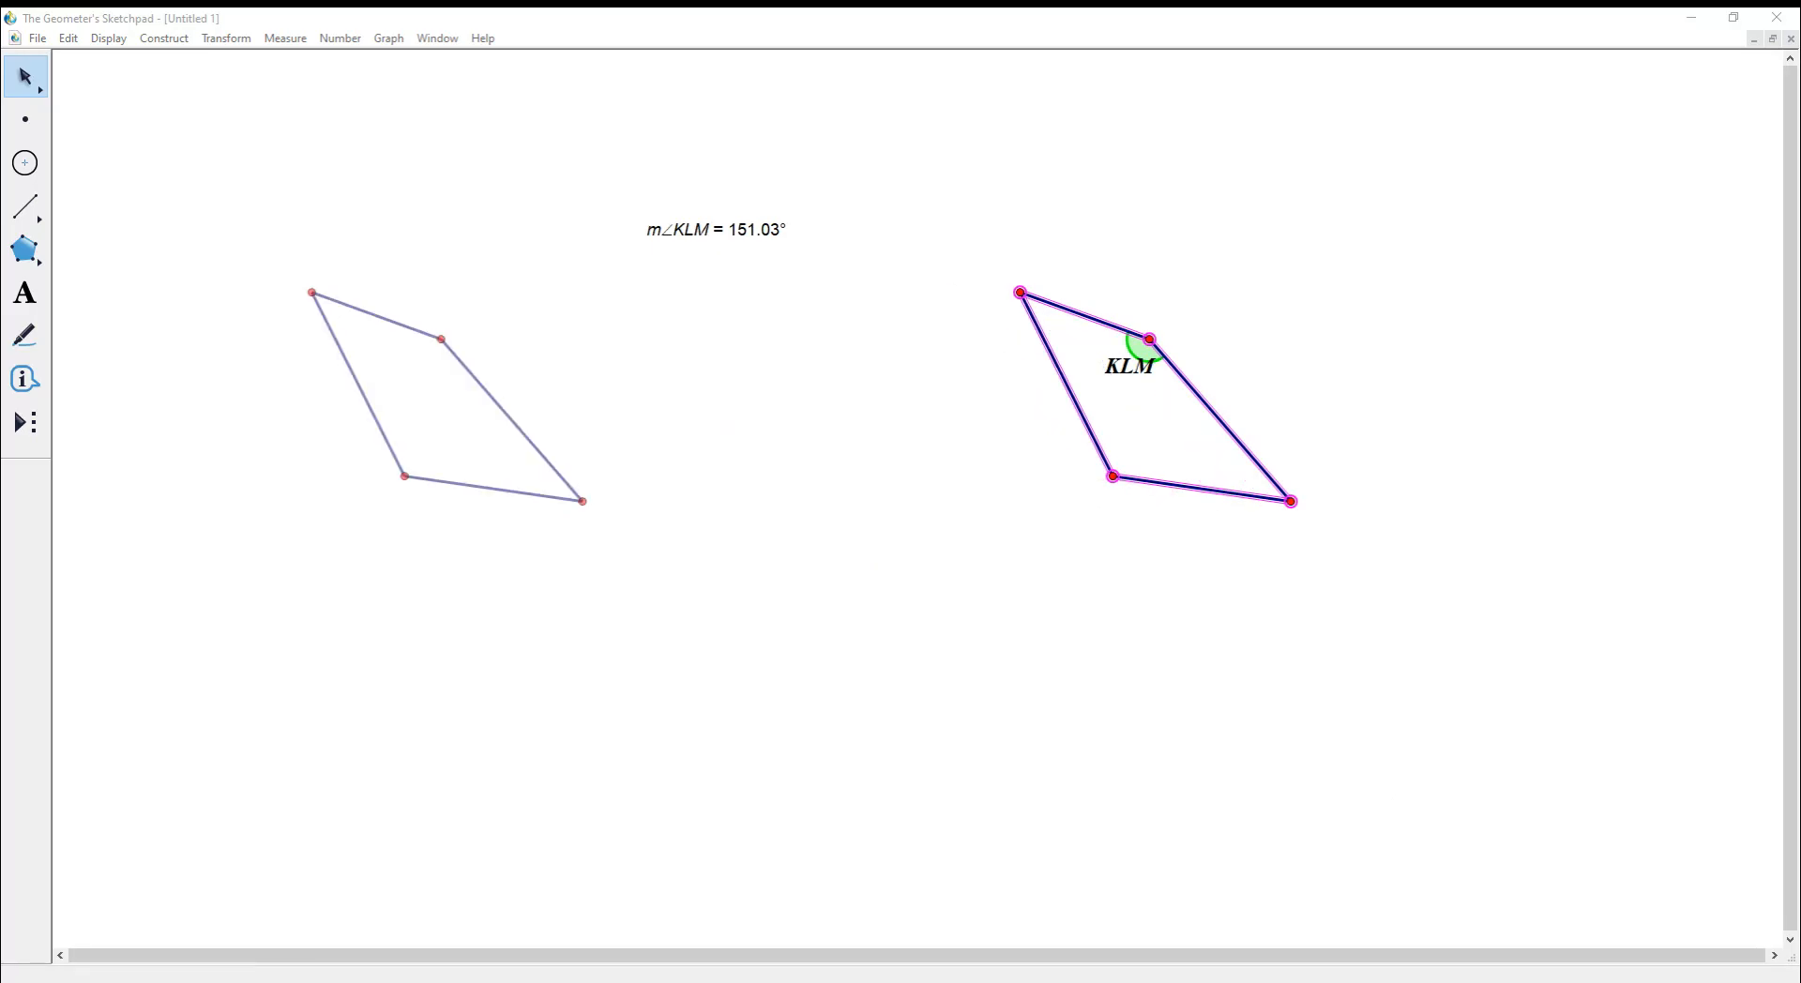
pyautogui.press('Return')
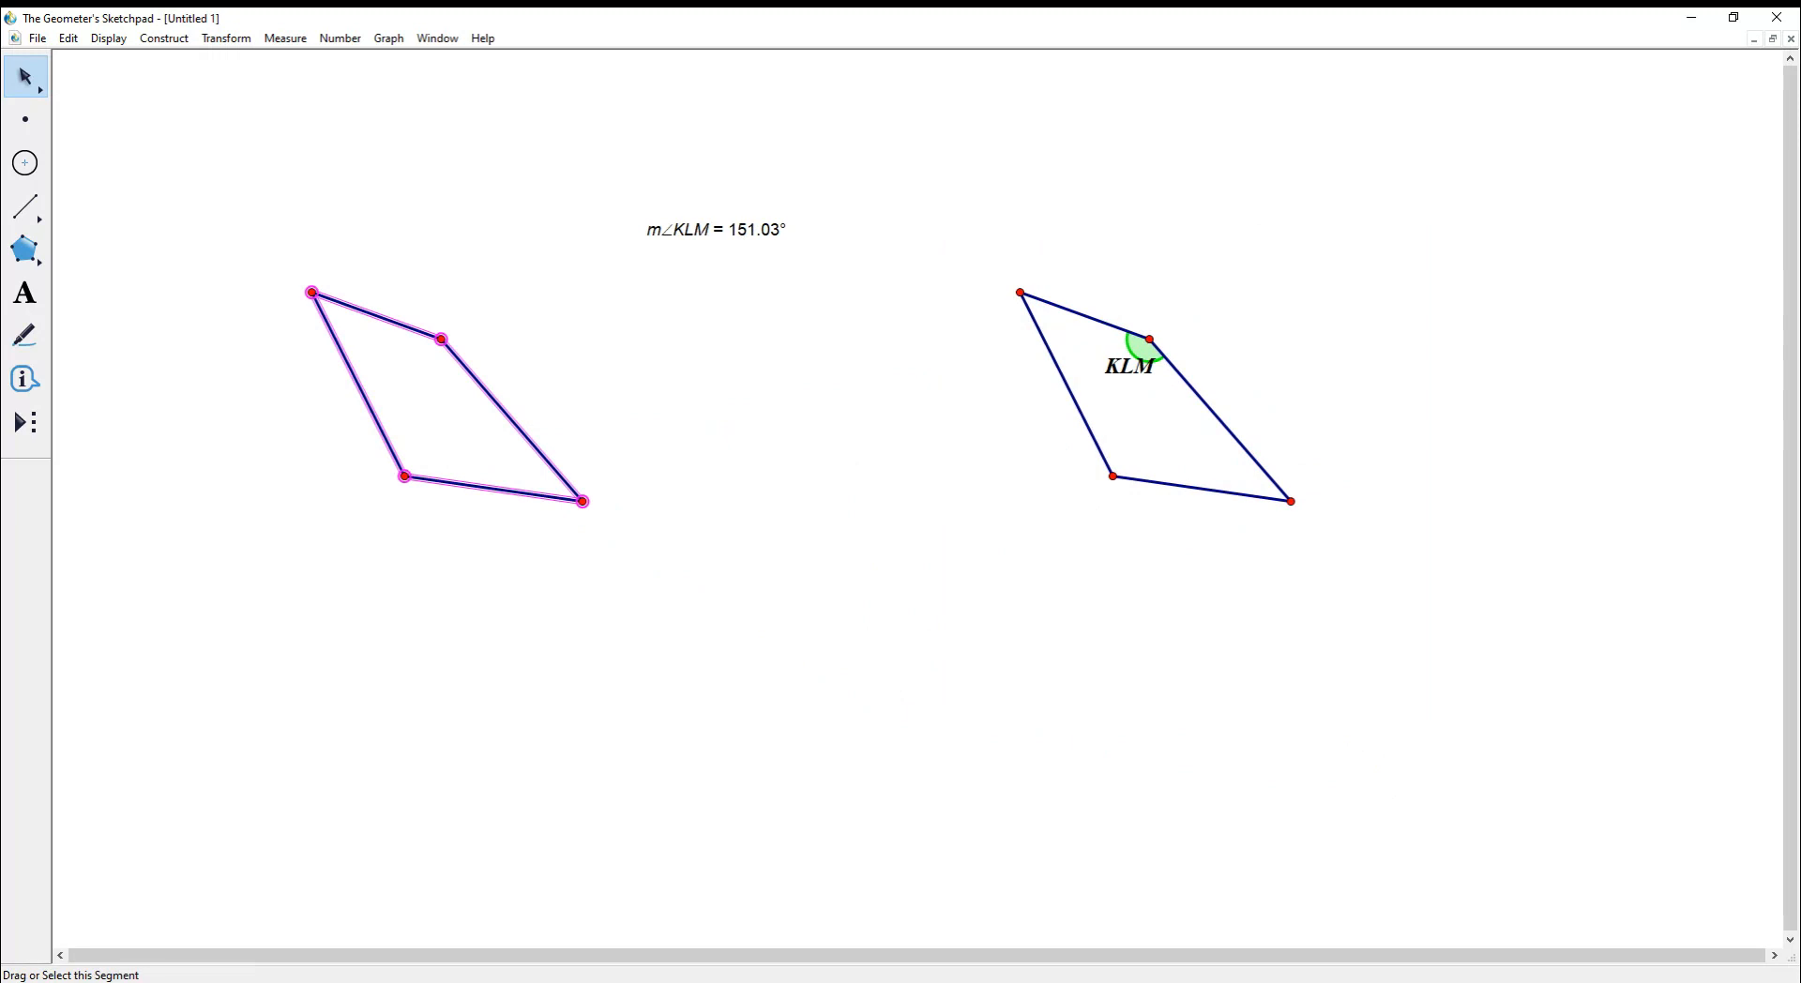
# - Drag vertices K, the bottom vertex and L to reshape both quadrilaterals, angle now 84.27°
pyautogui.moveTo(1019, 292); pyautogui.dragTo(928, 436)
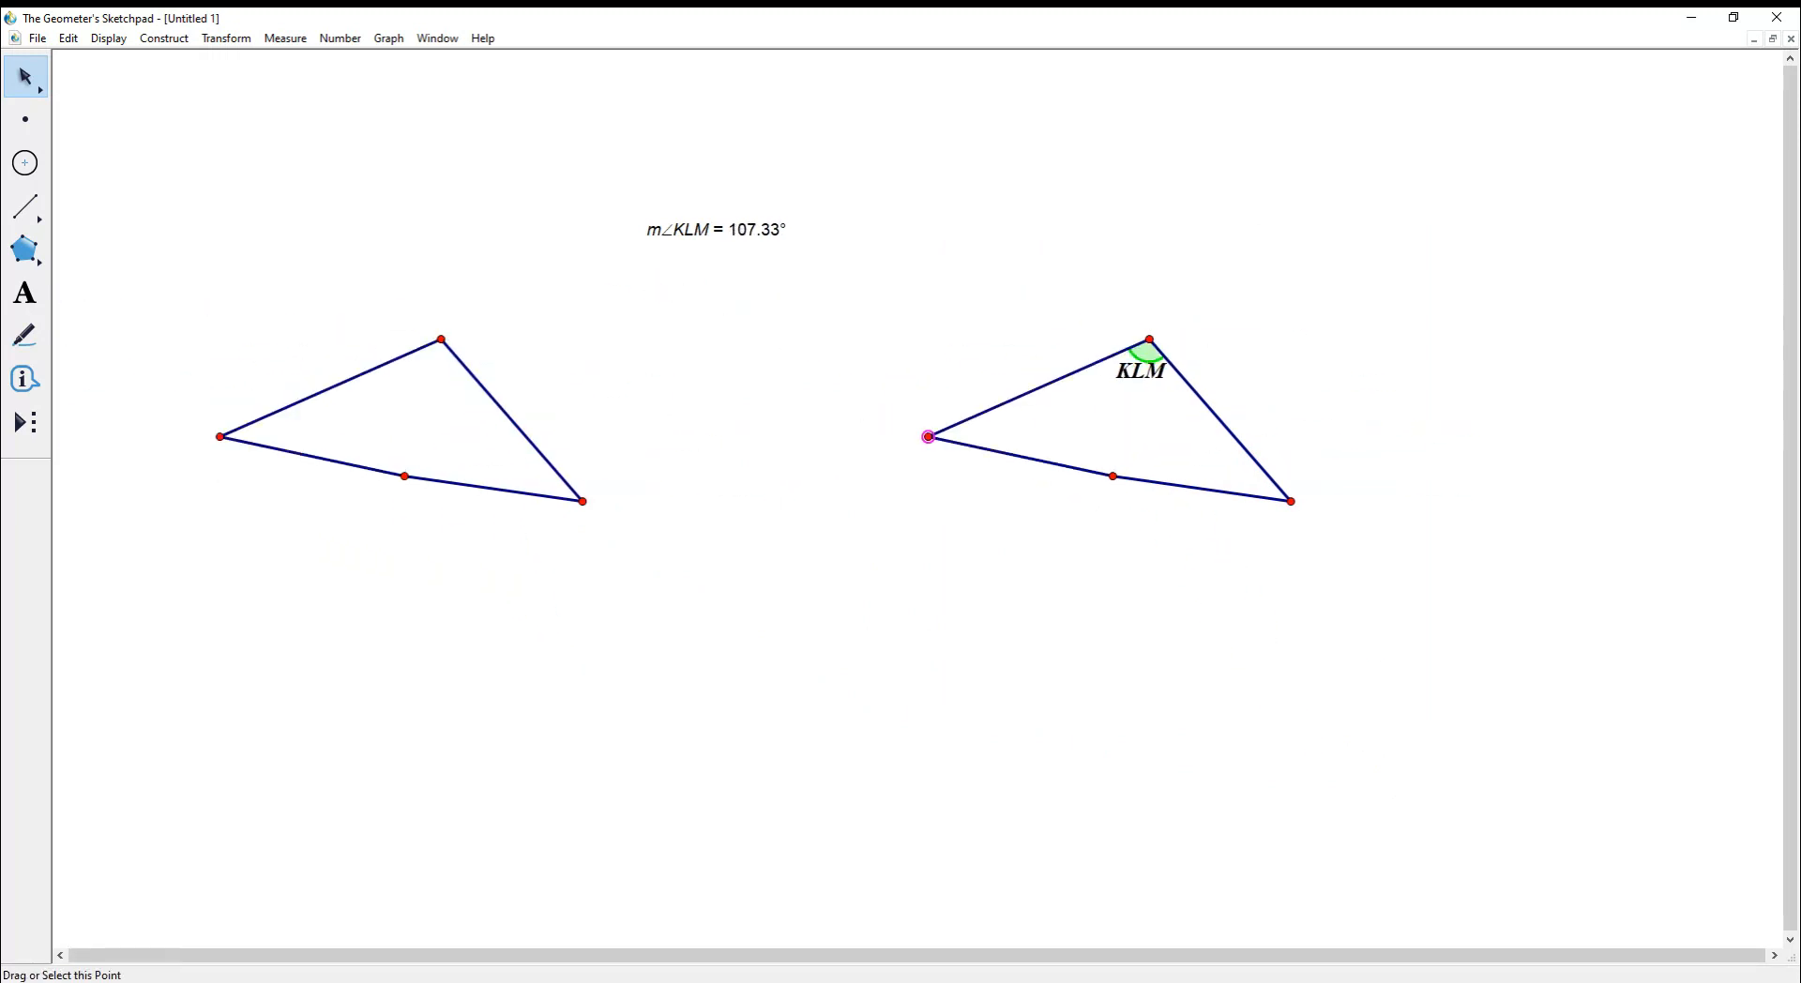
pyautogui.moveTo(1113, 476); pyautogui.dragTo(1138, 629)
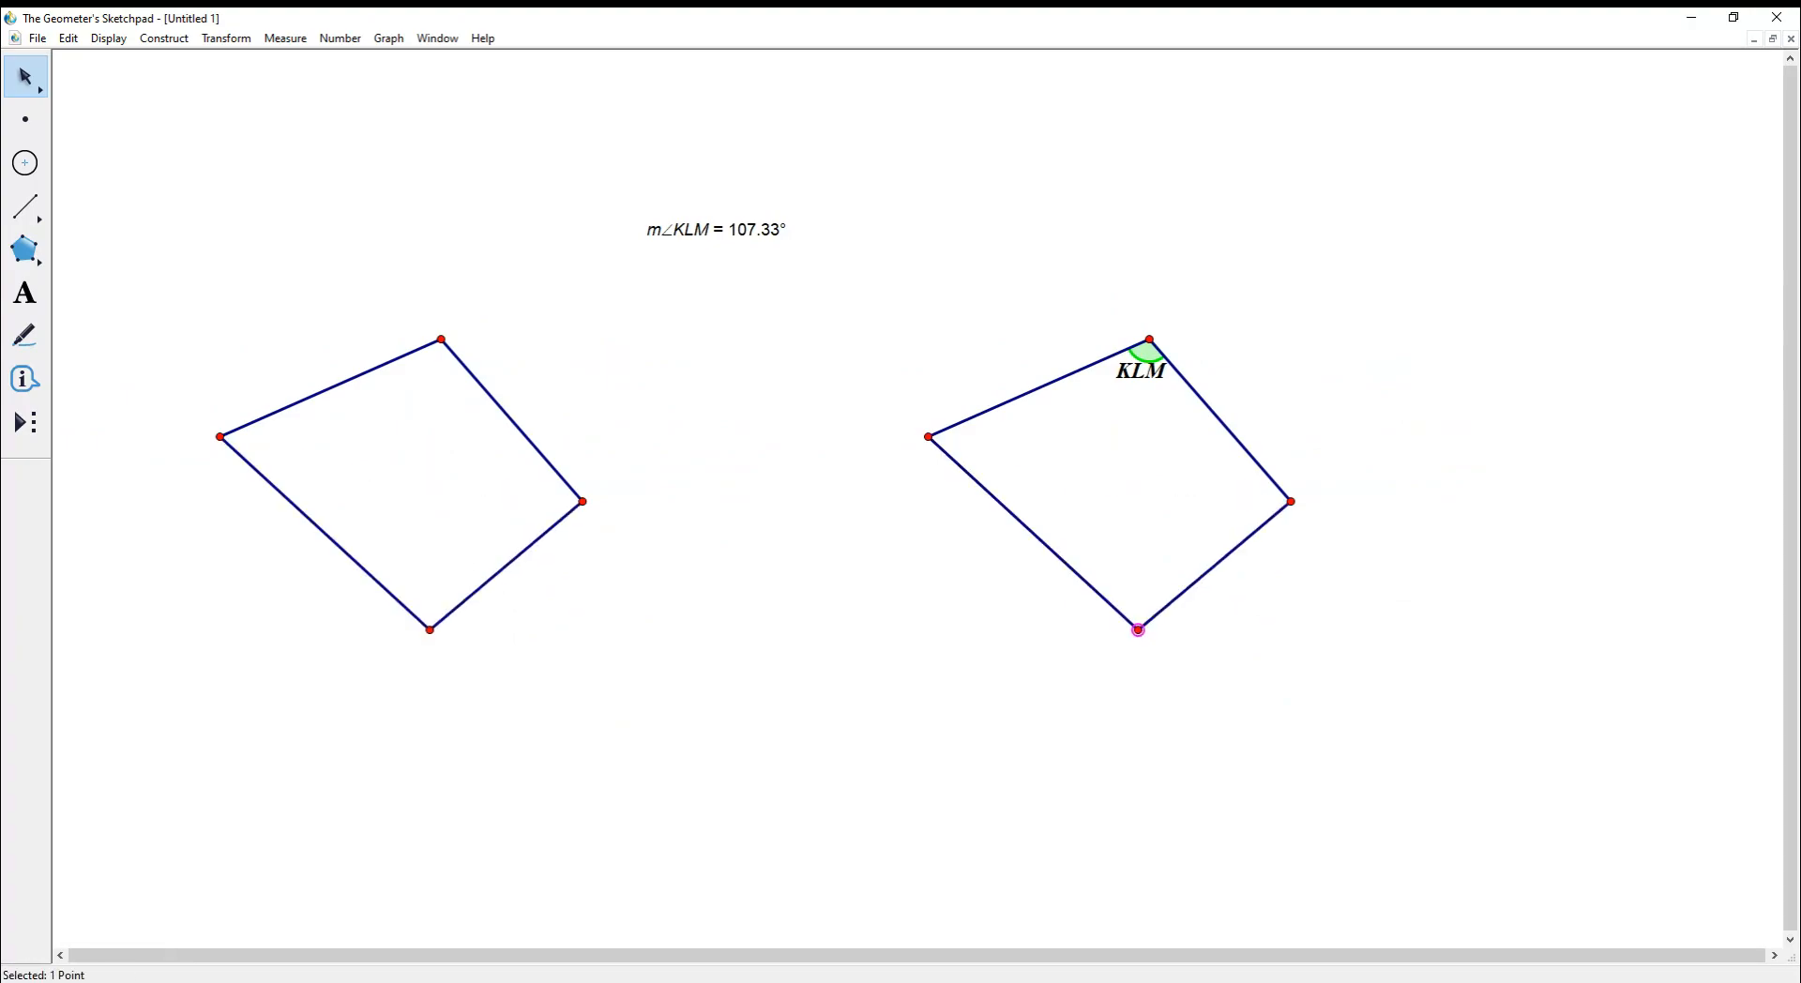
pyautogui.moveTo(1148, 339); pyautogui.dragTo(1142, 268)
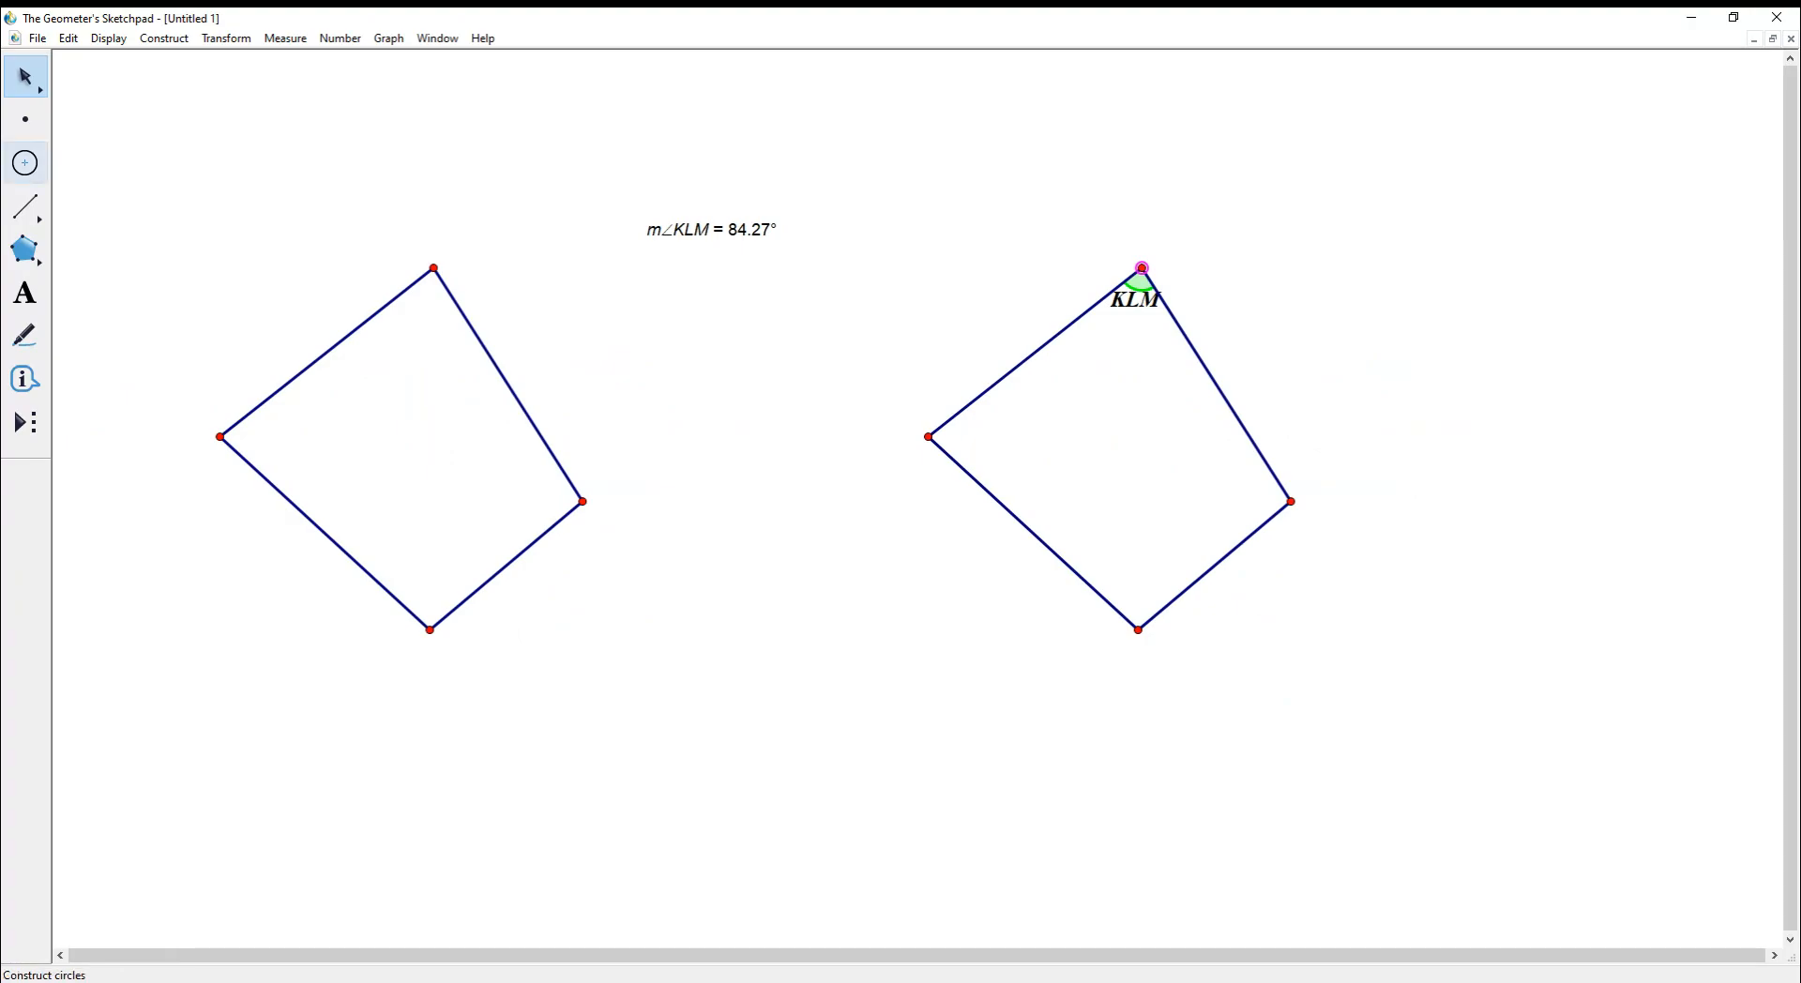
# - Draw a circle between the quadrilaterals, then select and delete every object
pyautogui.click(25, 163)
pyautogui.moveTo(729, 395); pyautogui.dragTo(857, 412)
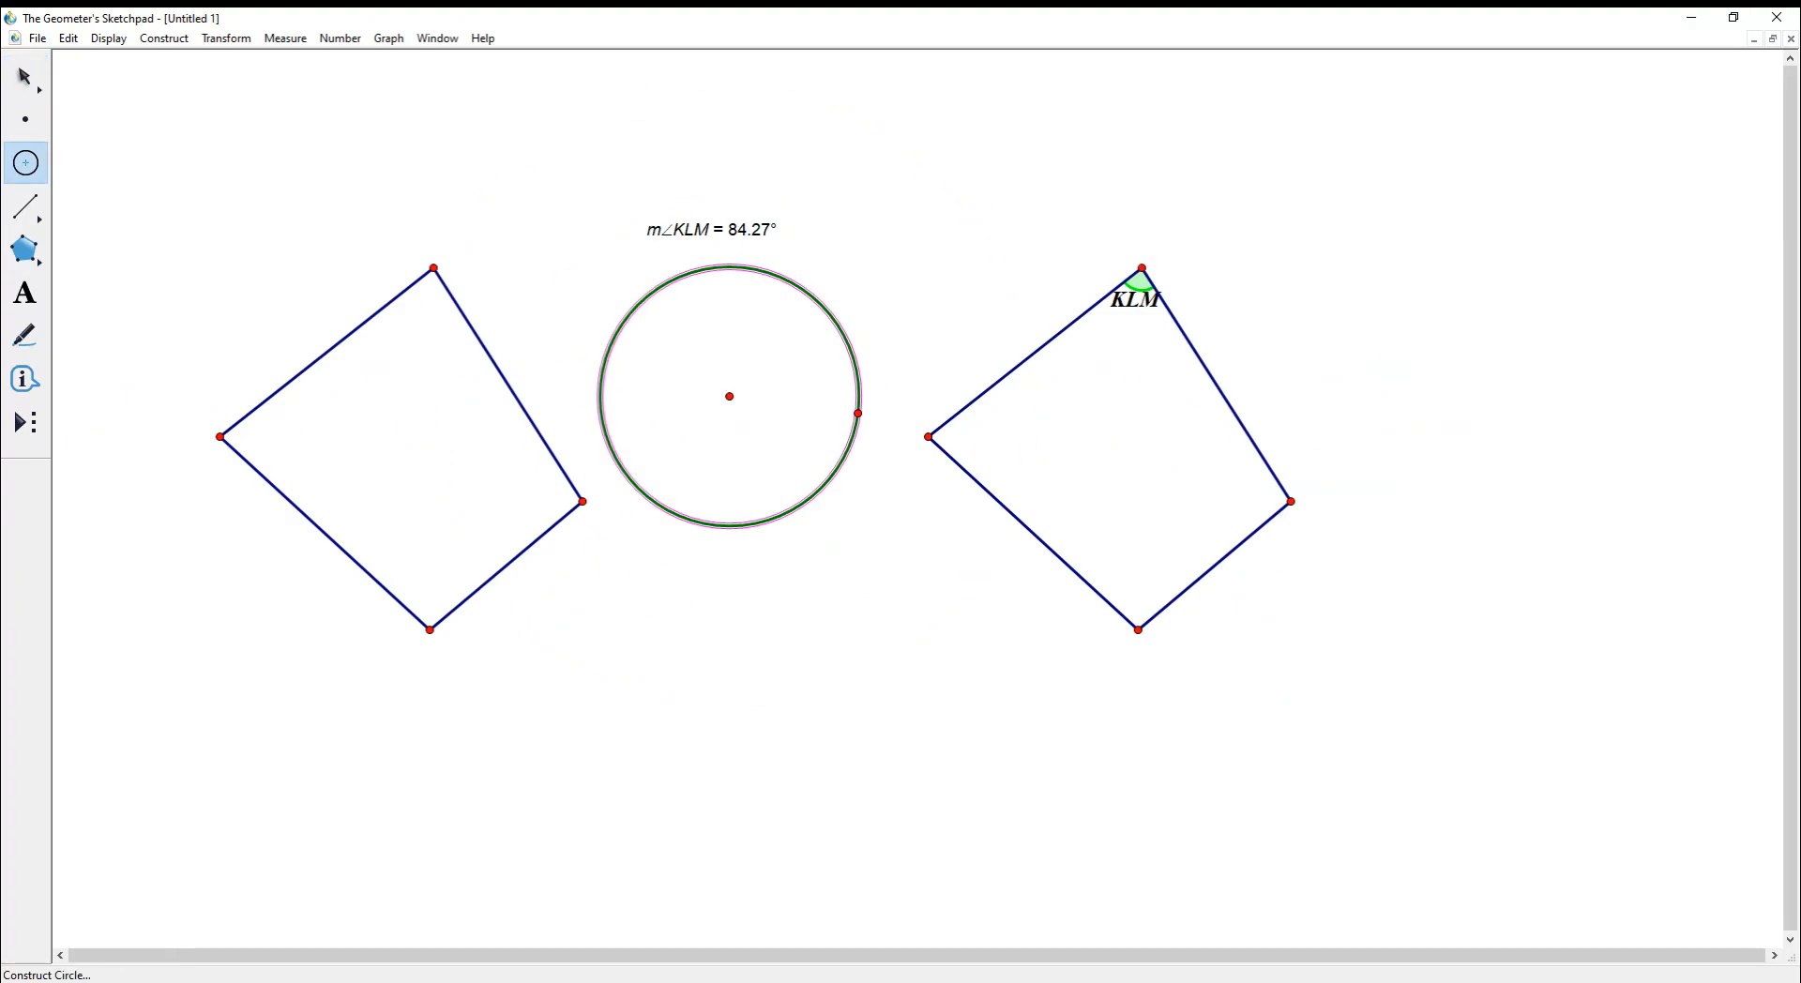
pyautogui.press('Escape')
pyautogui.moveTo(130, 208); pyautogui.dragTo(1460, 807)
pyautogui.press('Delete')
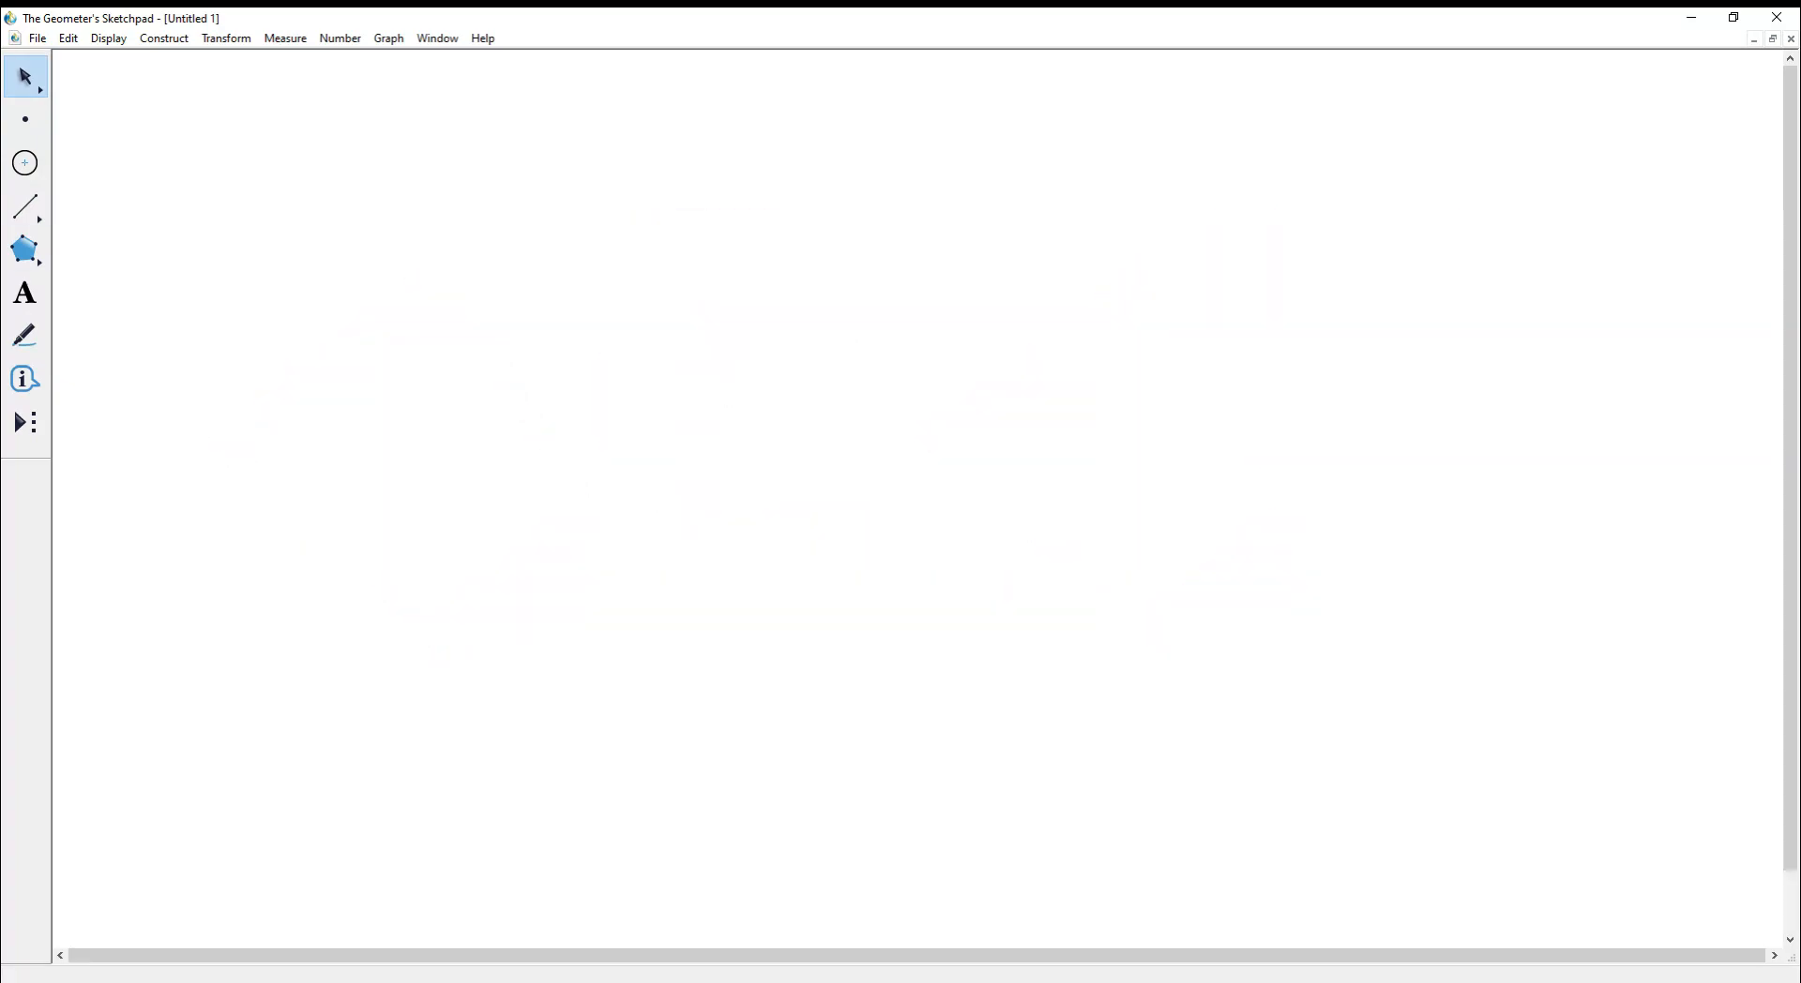
# - Draw a triangle's left, bottom and right sides as three connected segments, then return to the Arrow tool
pyautogui.click(25, 206)
pyautogui.moveTo(448, 652); pyautogui.dragTo(756, 301)
pyautogui.moveTo(448, 652); pyautogui.dragTo(925, 682)
pyautogui.moveTo(756, 302); pyautogui.dragTo(924, 682)
pyautogui.press('Escape')
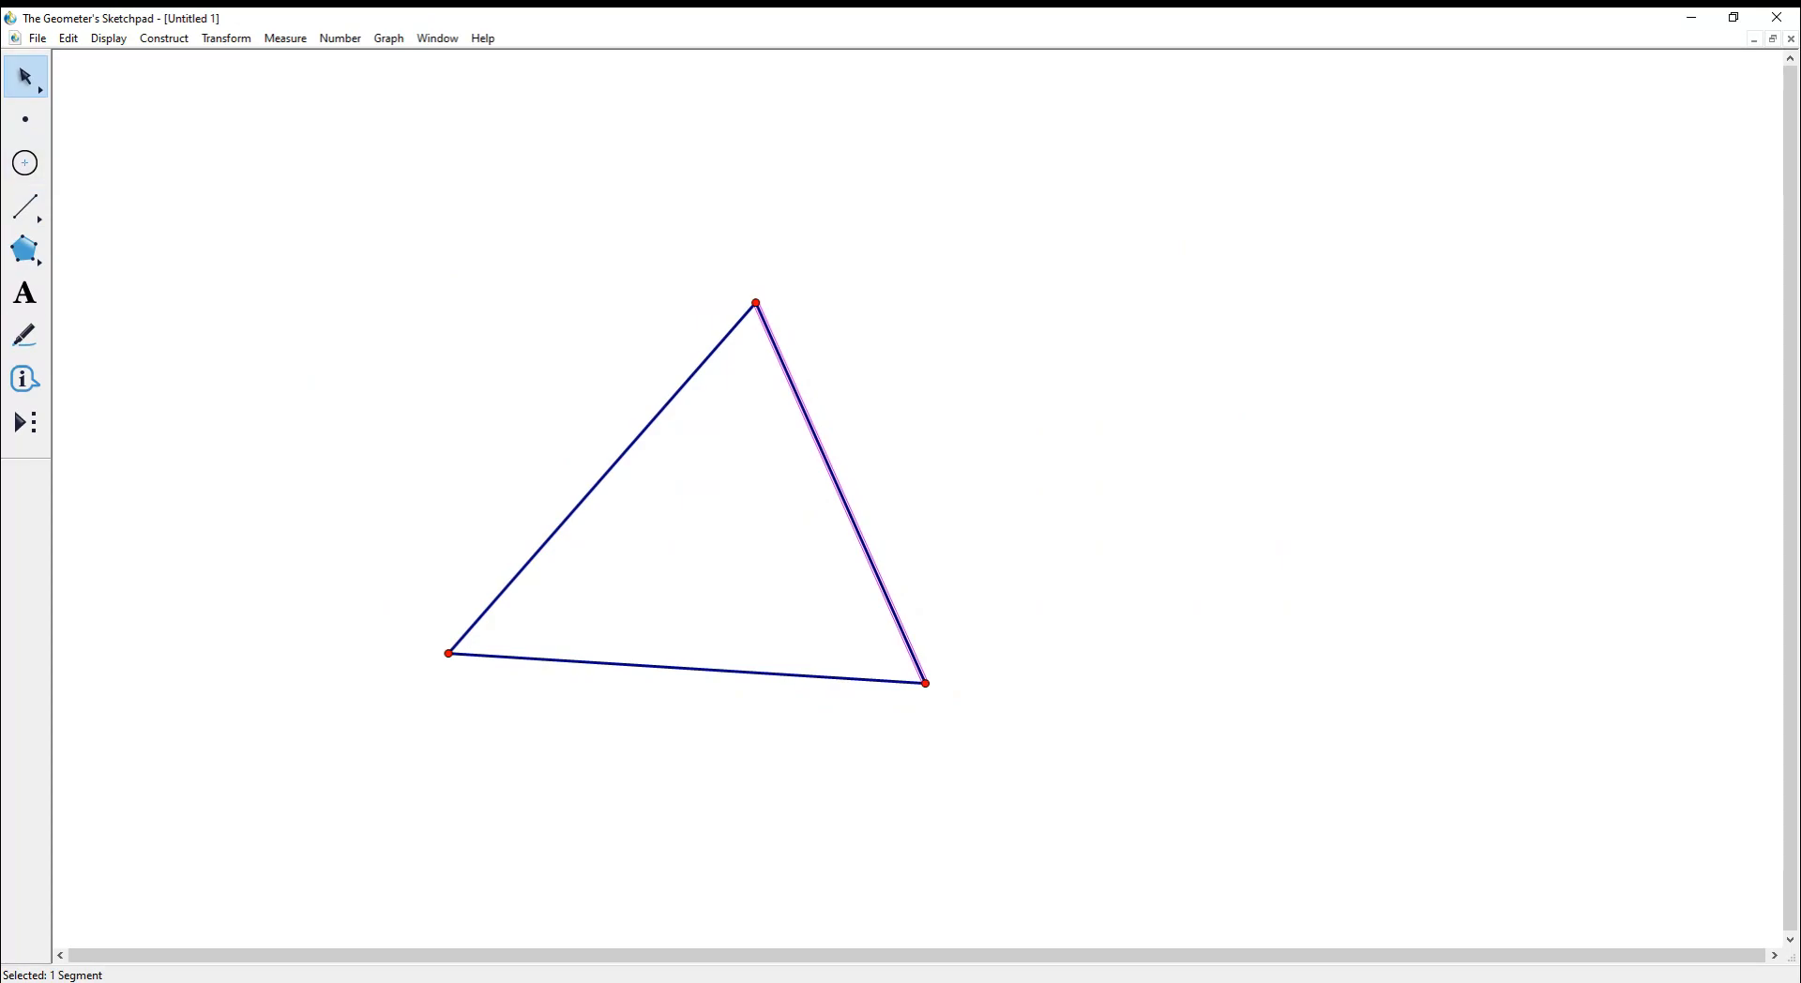
pyautogui.press('Escape')
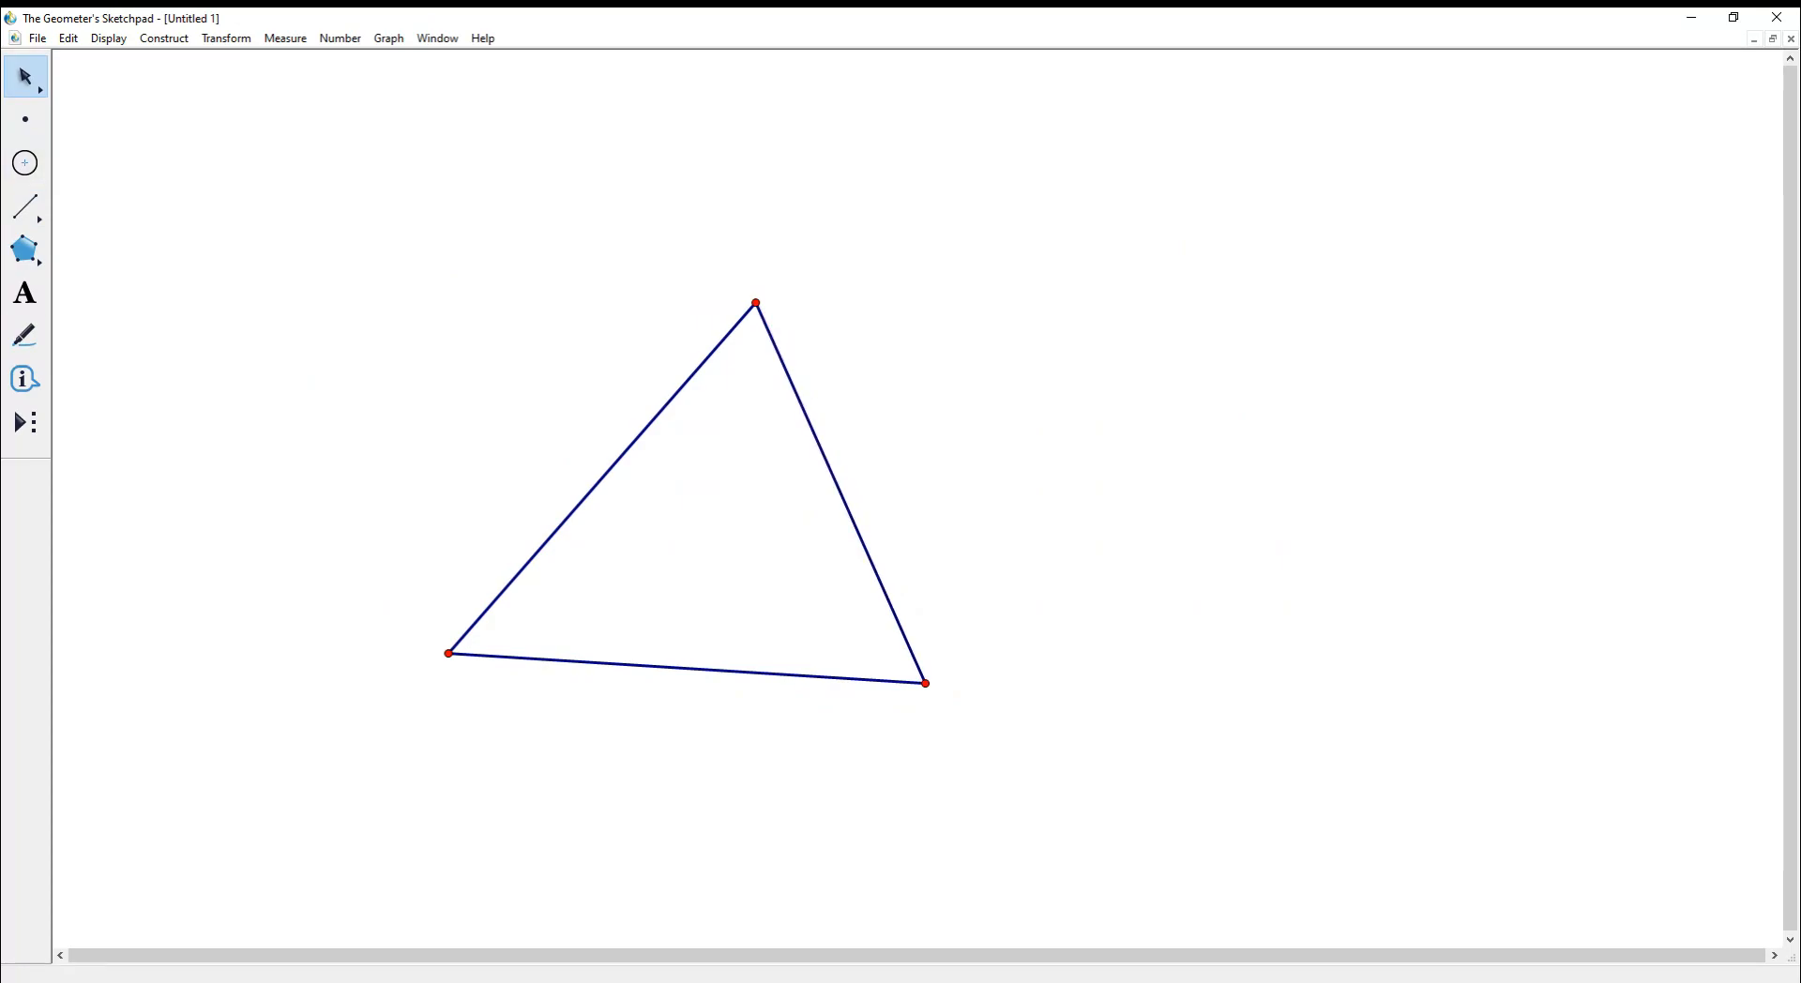
pyautogui.rightClick(840, 493)
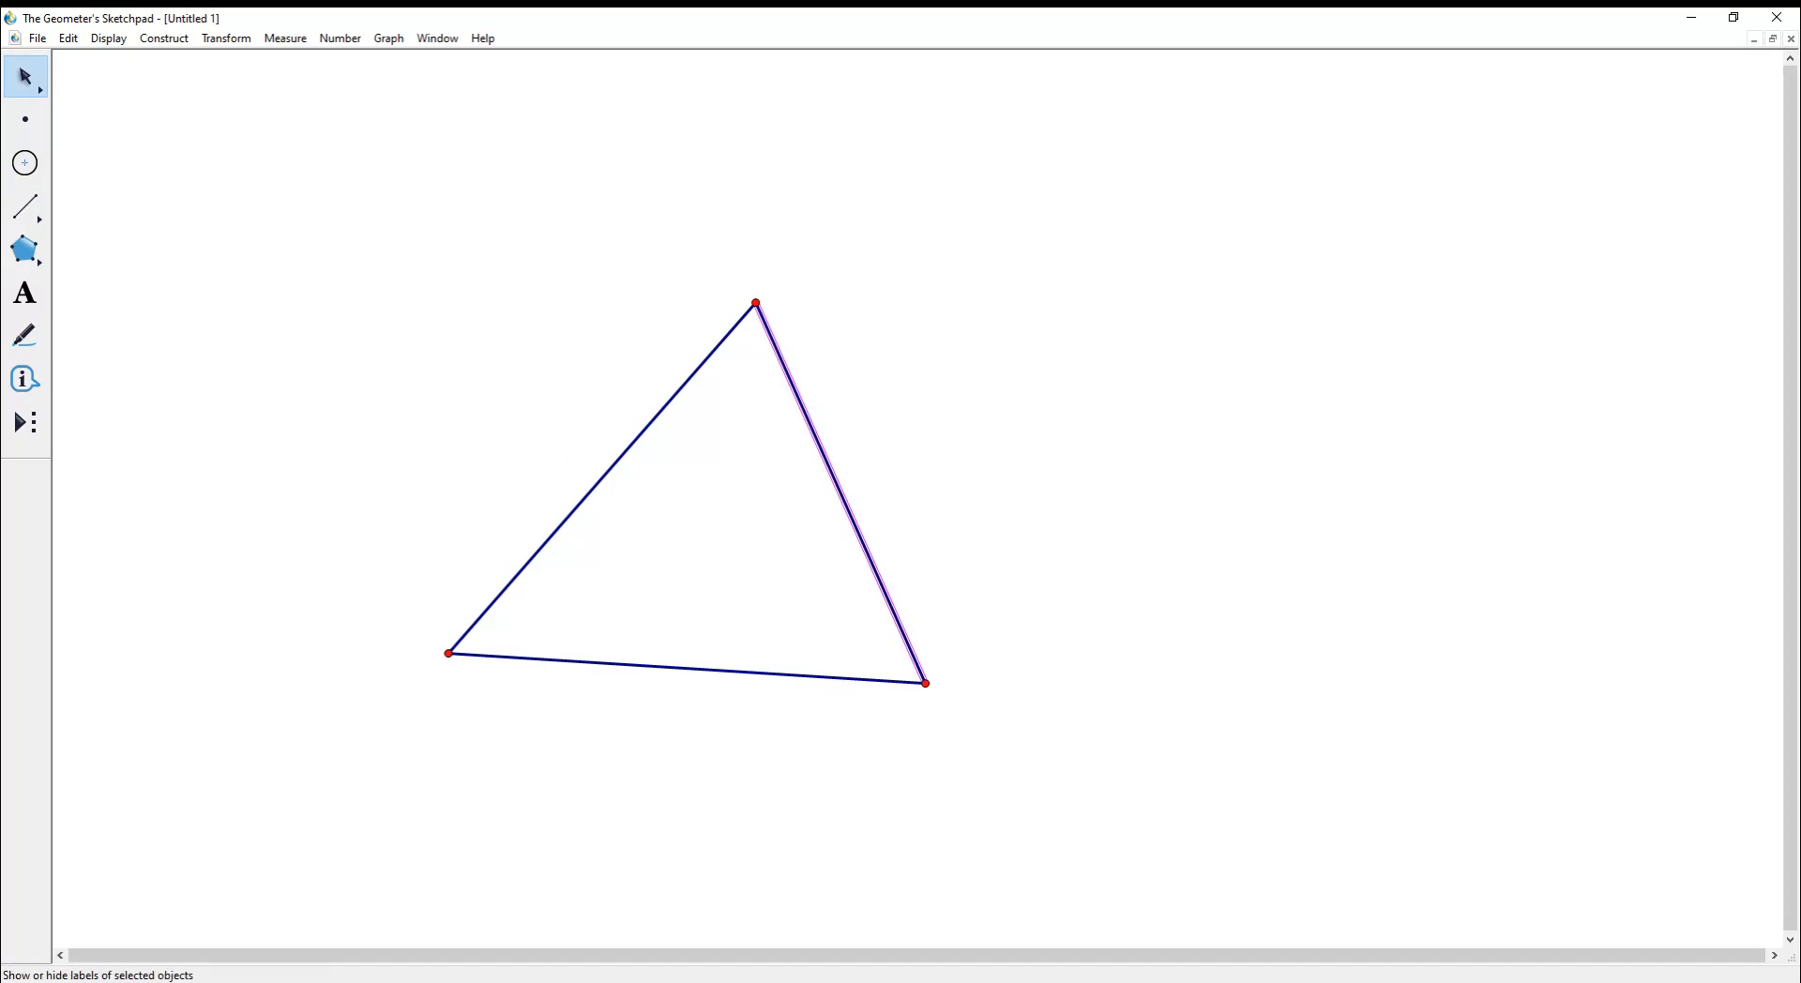
pyautogui.press('Escape')
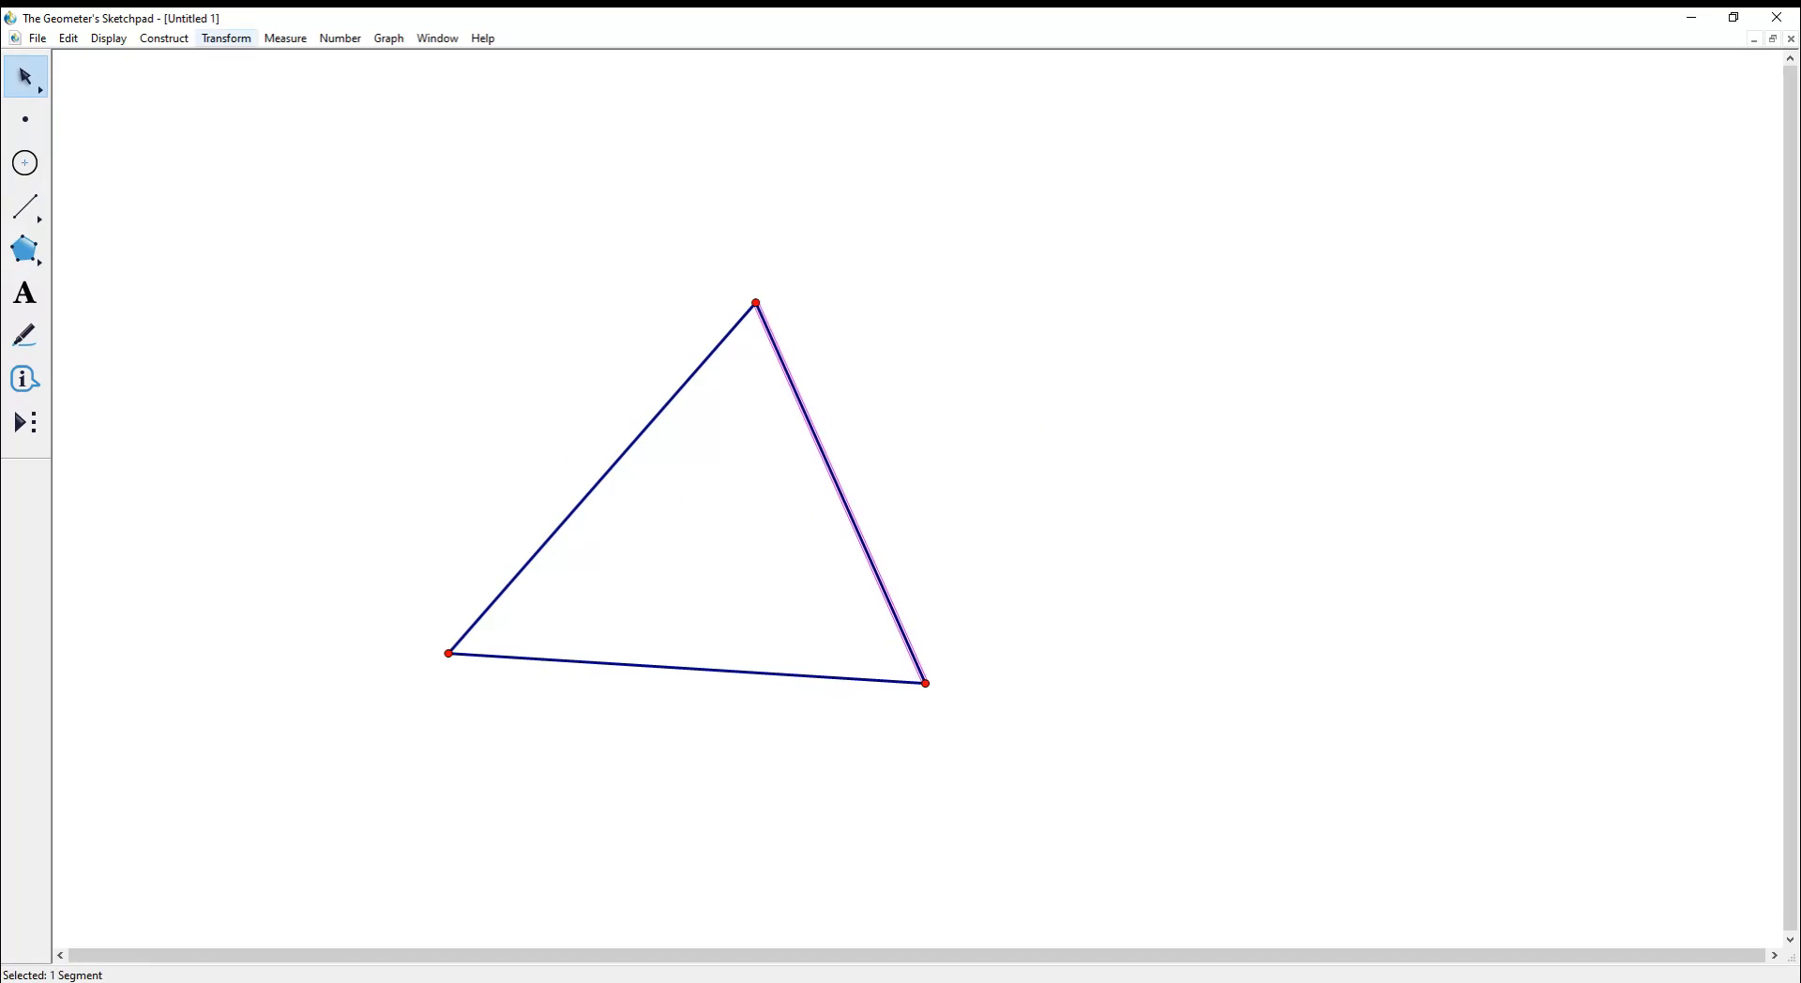
# - Construct midpoints on the right, left and bottom sides of the triangle
pyautogui.click(164, 38)
pyautogui.click(187, 80)
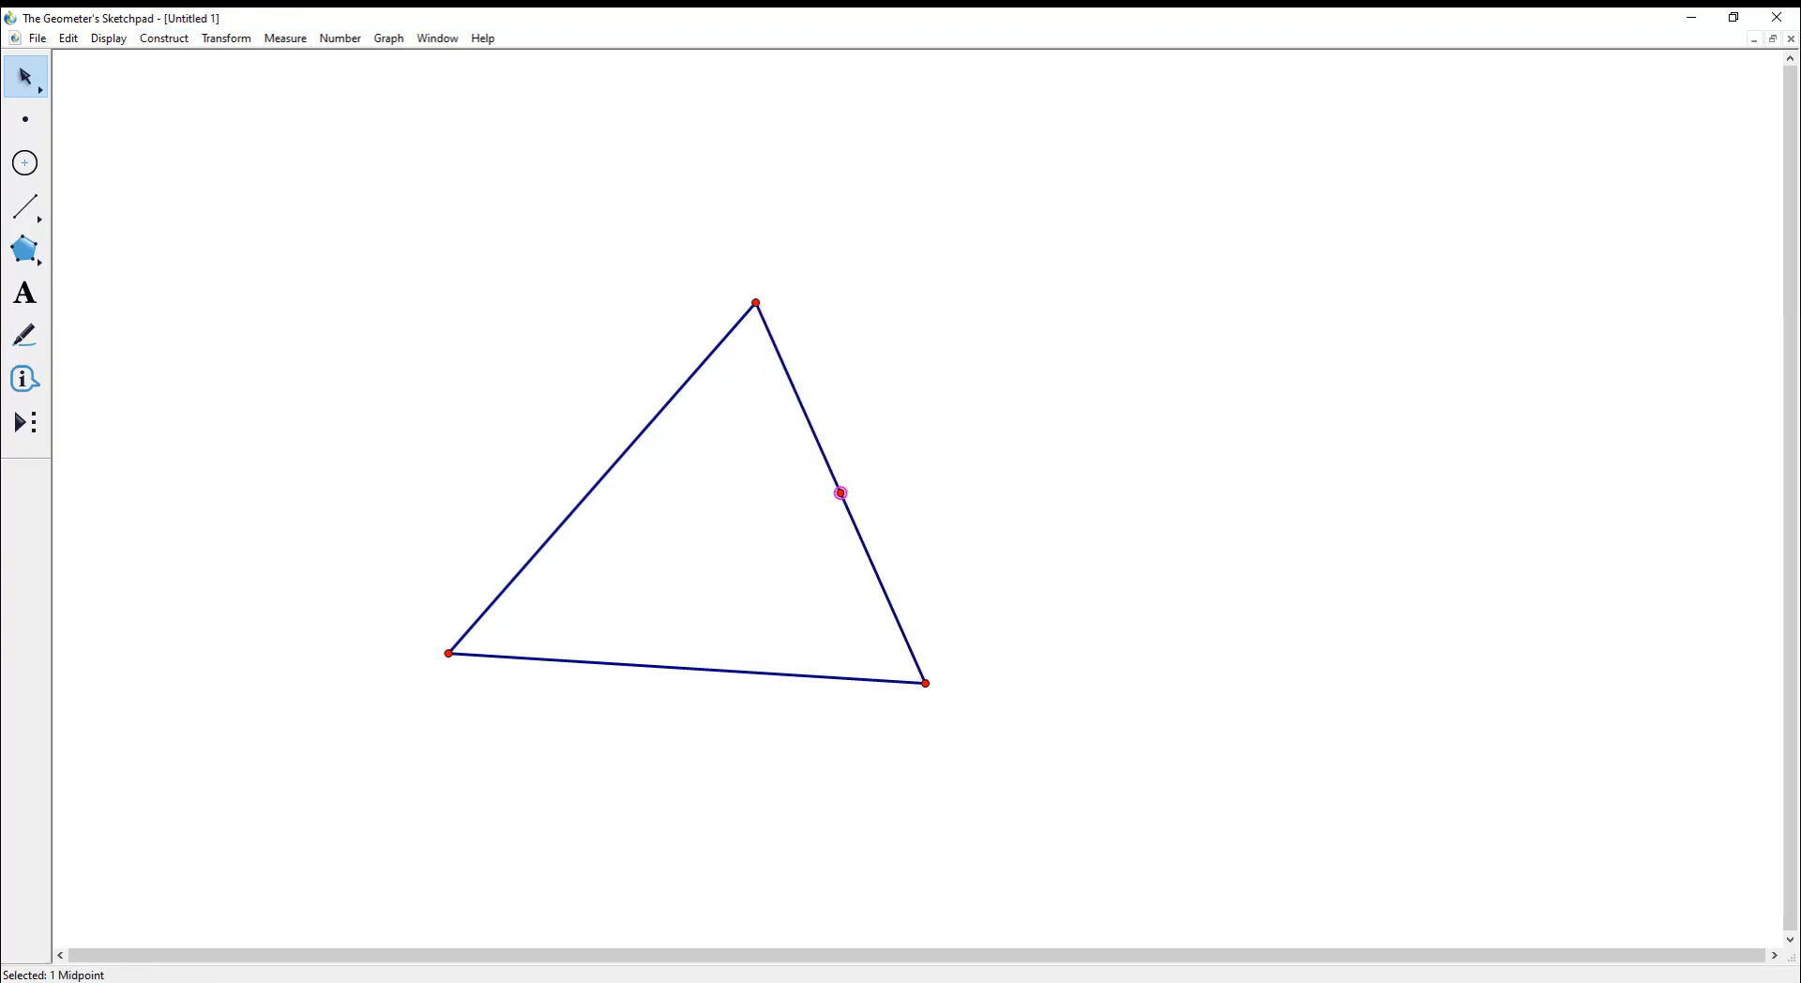
pyautogui.click(645, 428)
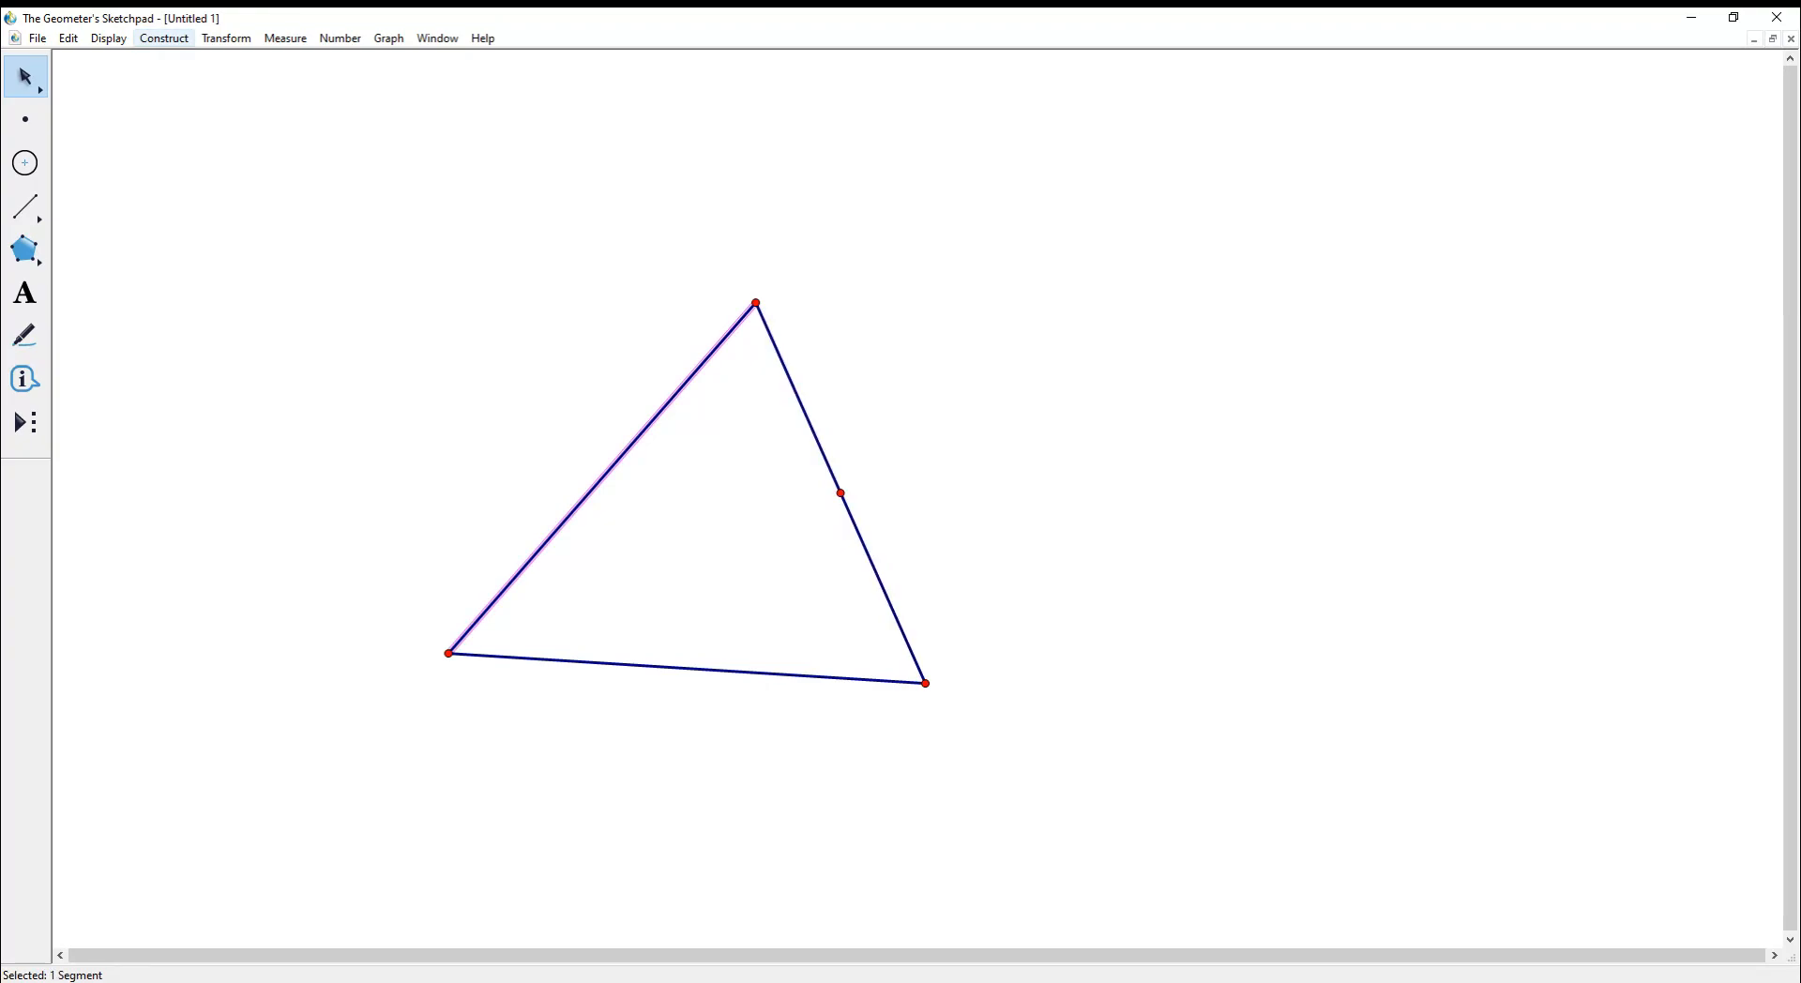
pyautogui.click(165, 38)
pyautogui.click(187, 81)
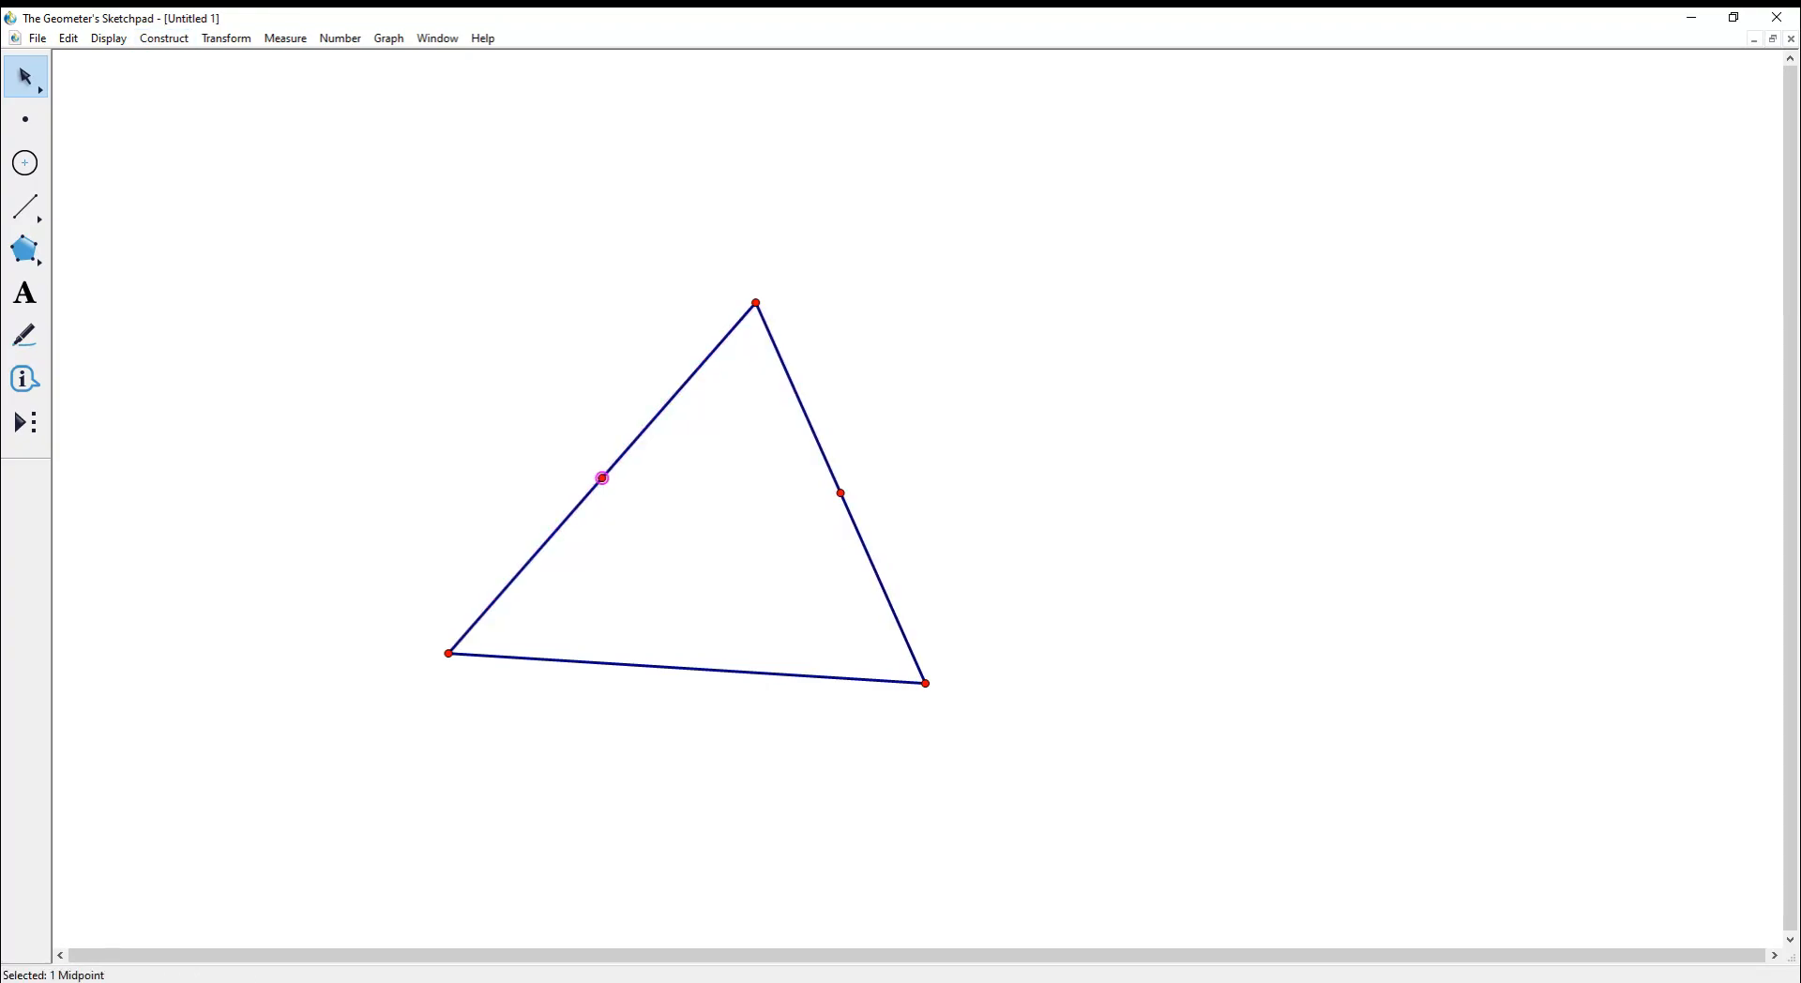
pyautogui.click(657, 667)
pyautogui.click(164, 39)
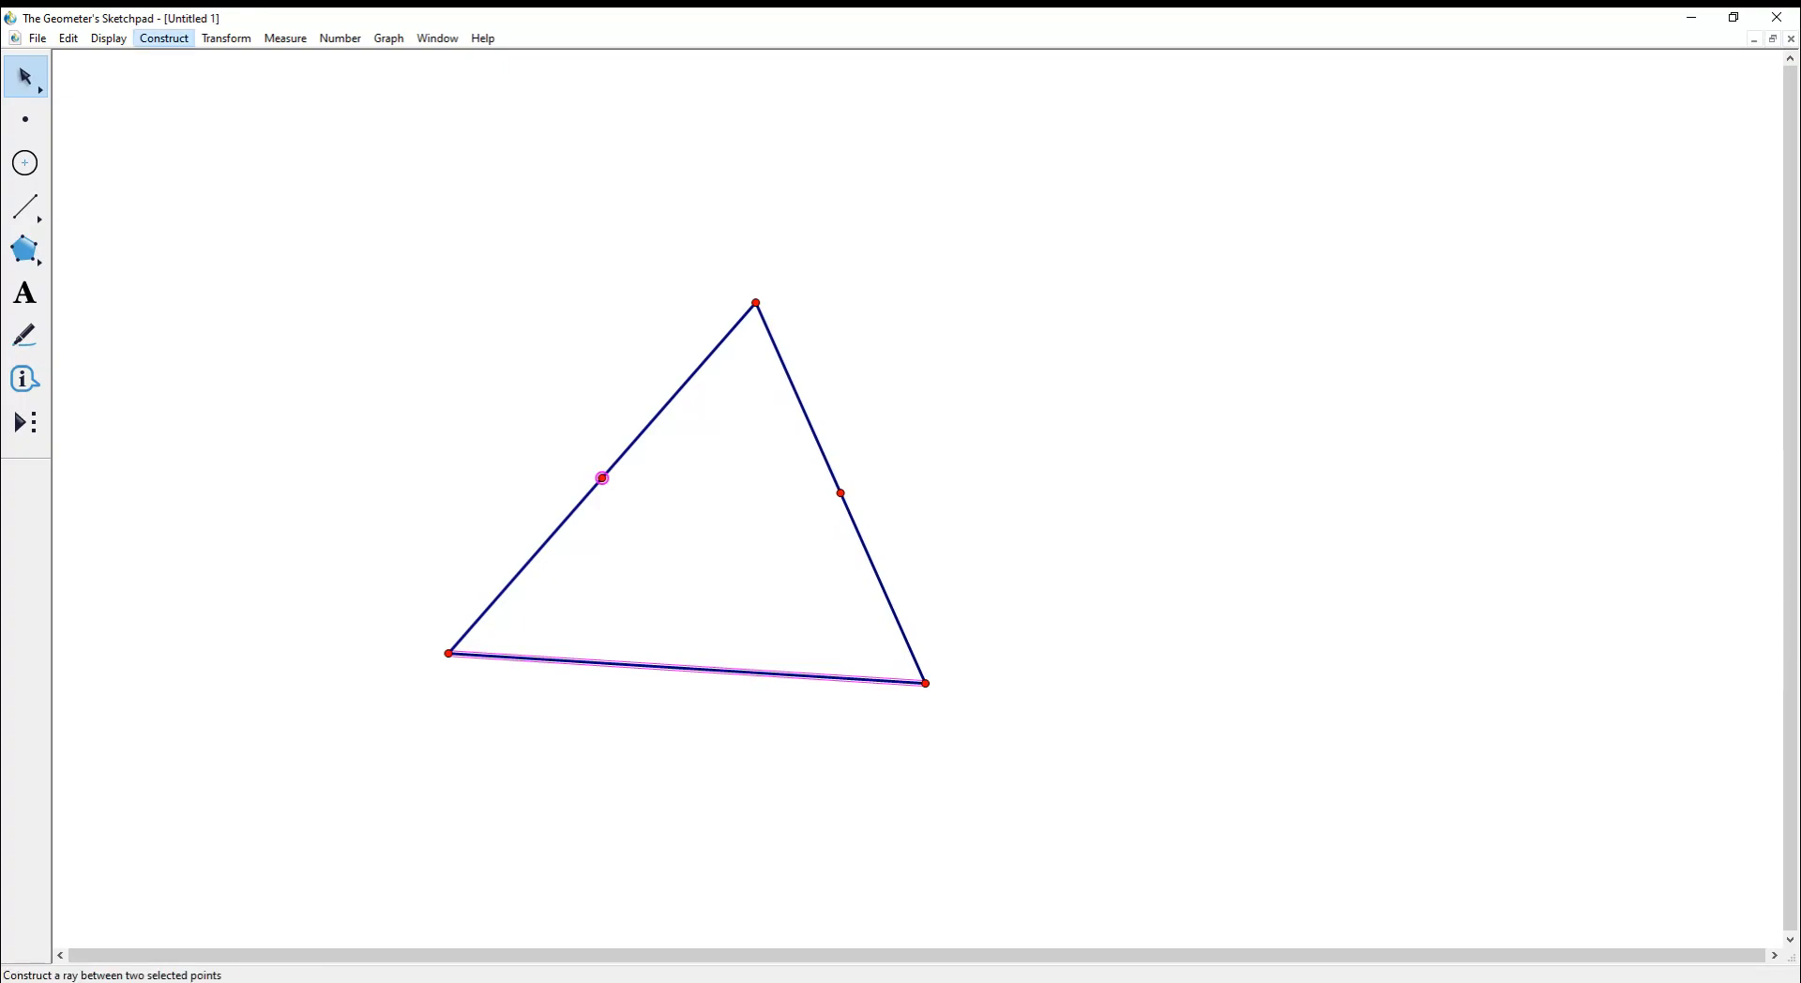
pyautogui.click(422, 375)
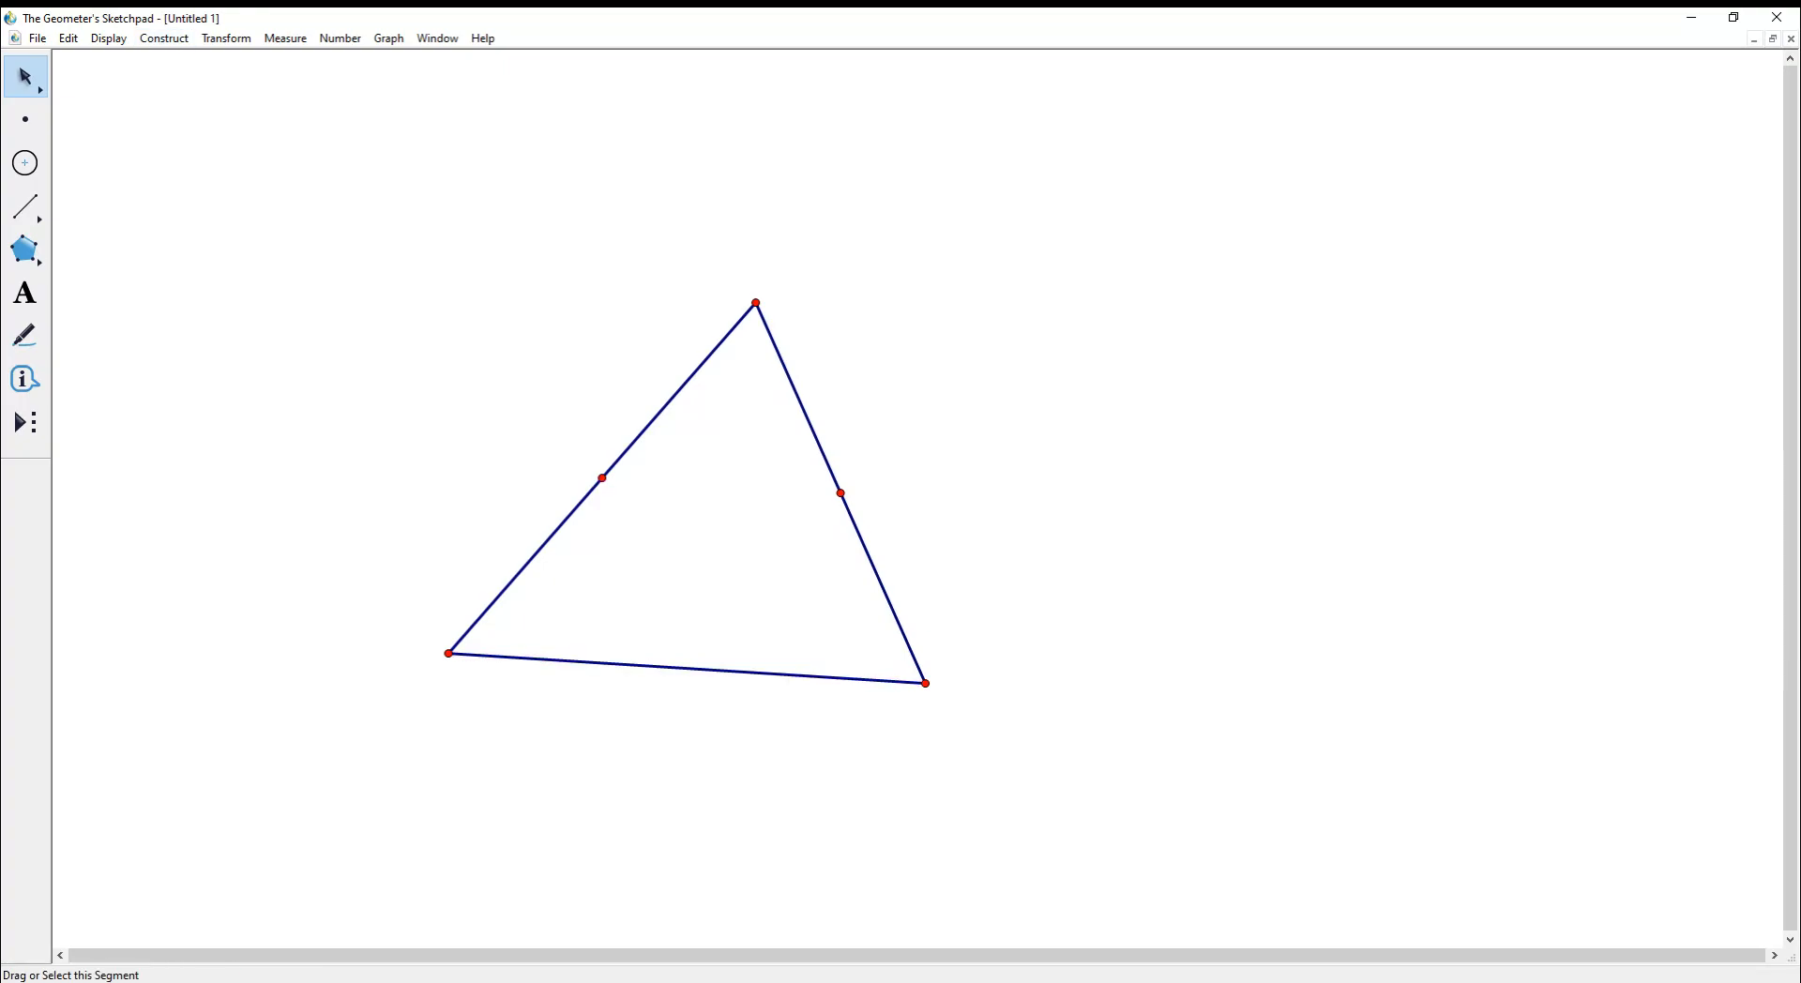
pyautogui.click(657, 667)
pyautogui.click(164, 38)
pyautogui.click(188, 81)
# - Construct perpendicular lines through the left and bottom sides' midpoints
pyautogui.click(531, 558)
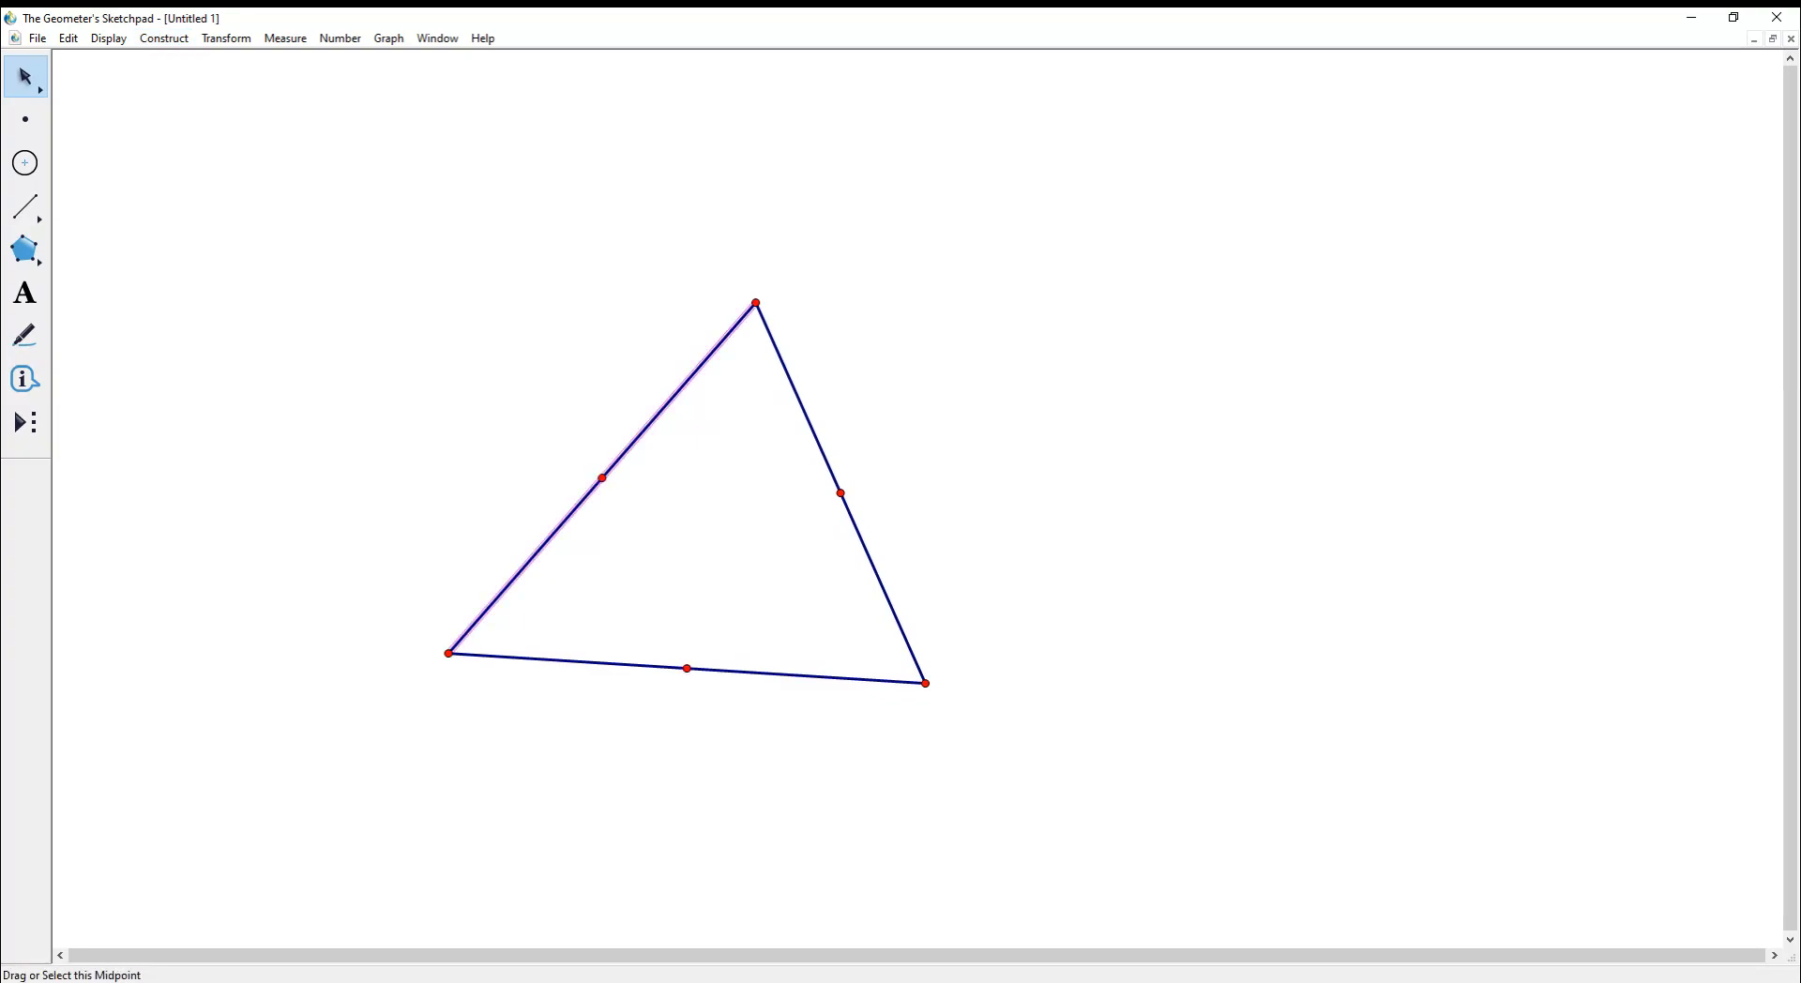
pyautogui.click(164, 38)
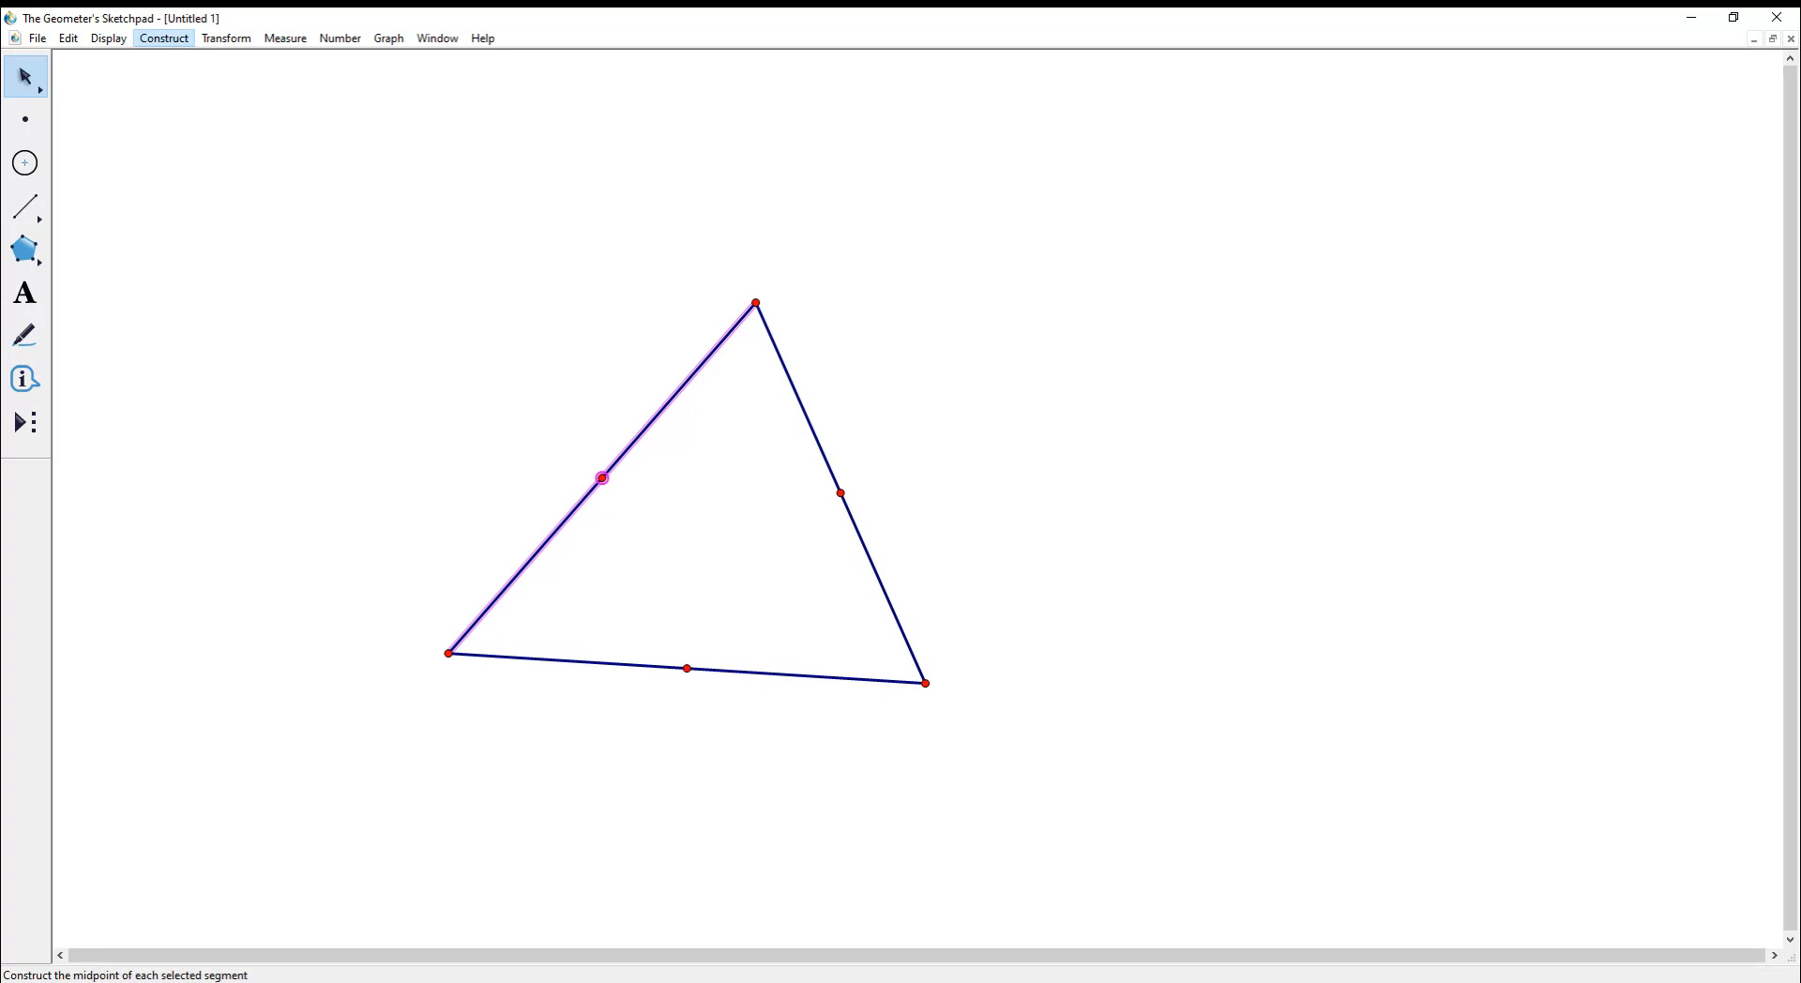
pyautogui.click(192, 212)
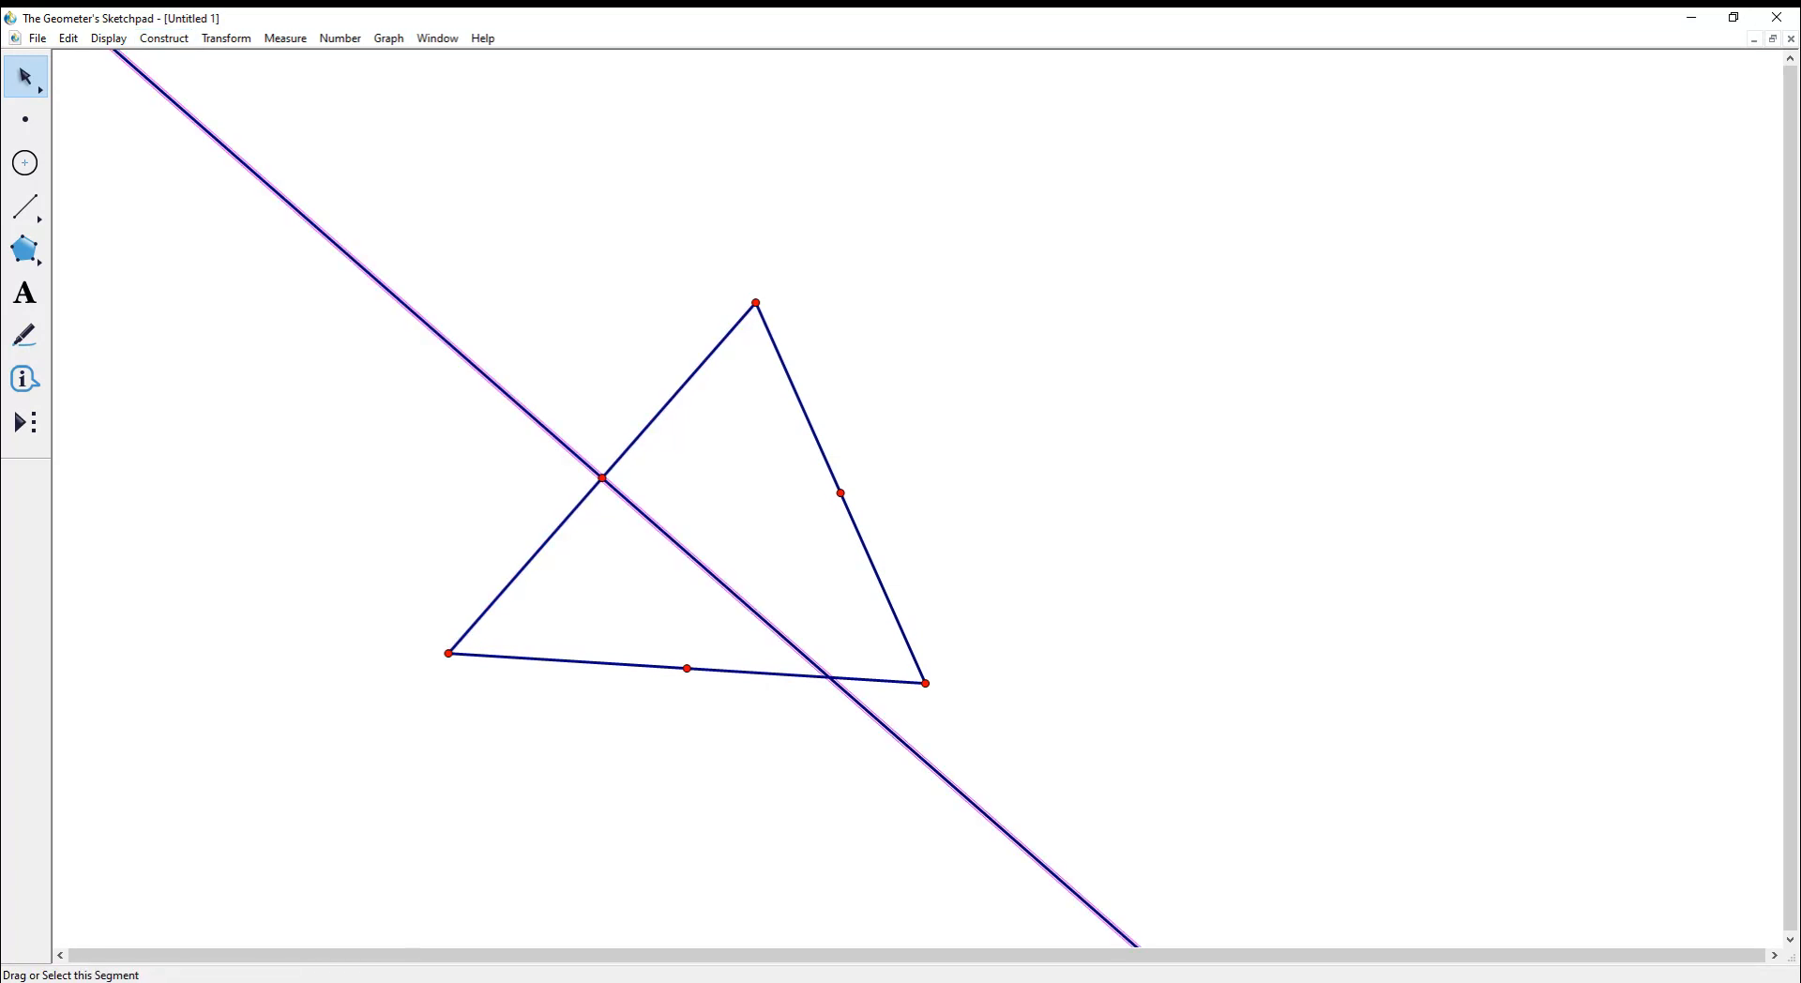
pyautogui.click(646, 665)
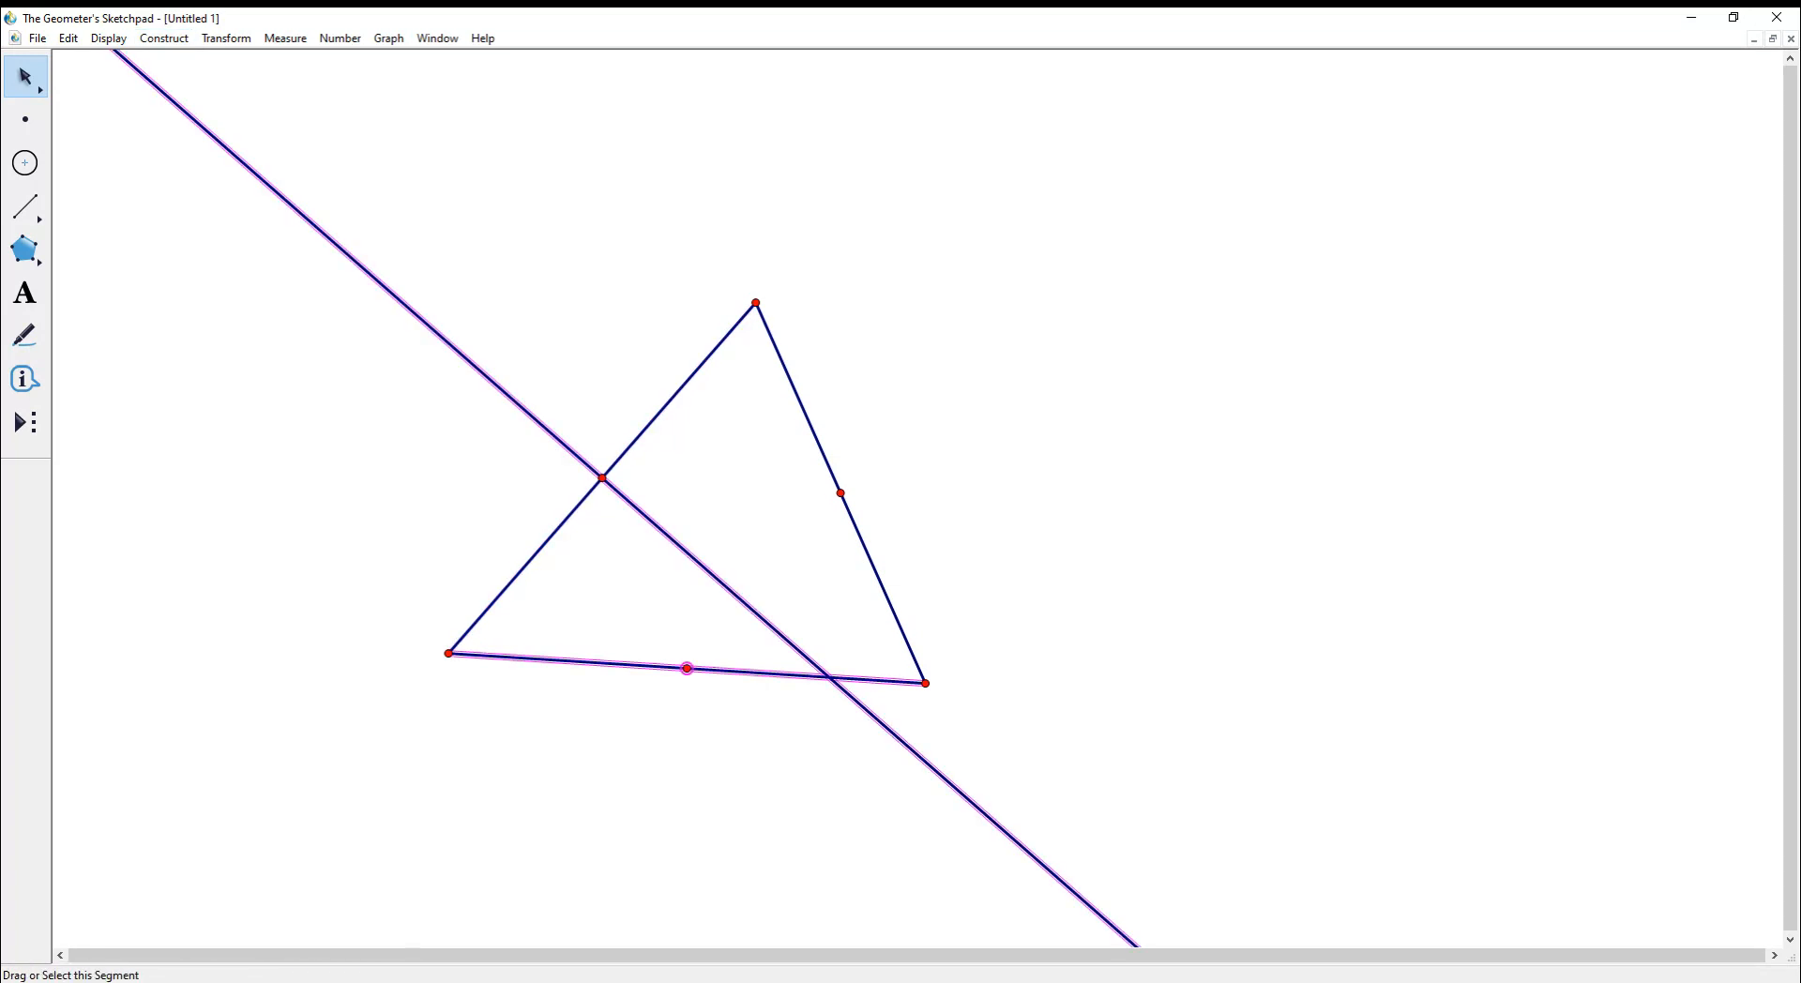
pyautogui.press('Escape')
pyautogui.click(687, 669)
pyautogui.click(656, 667)
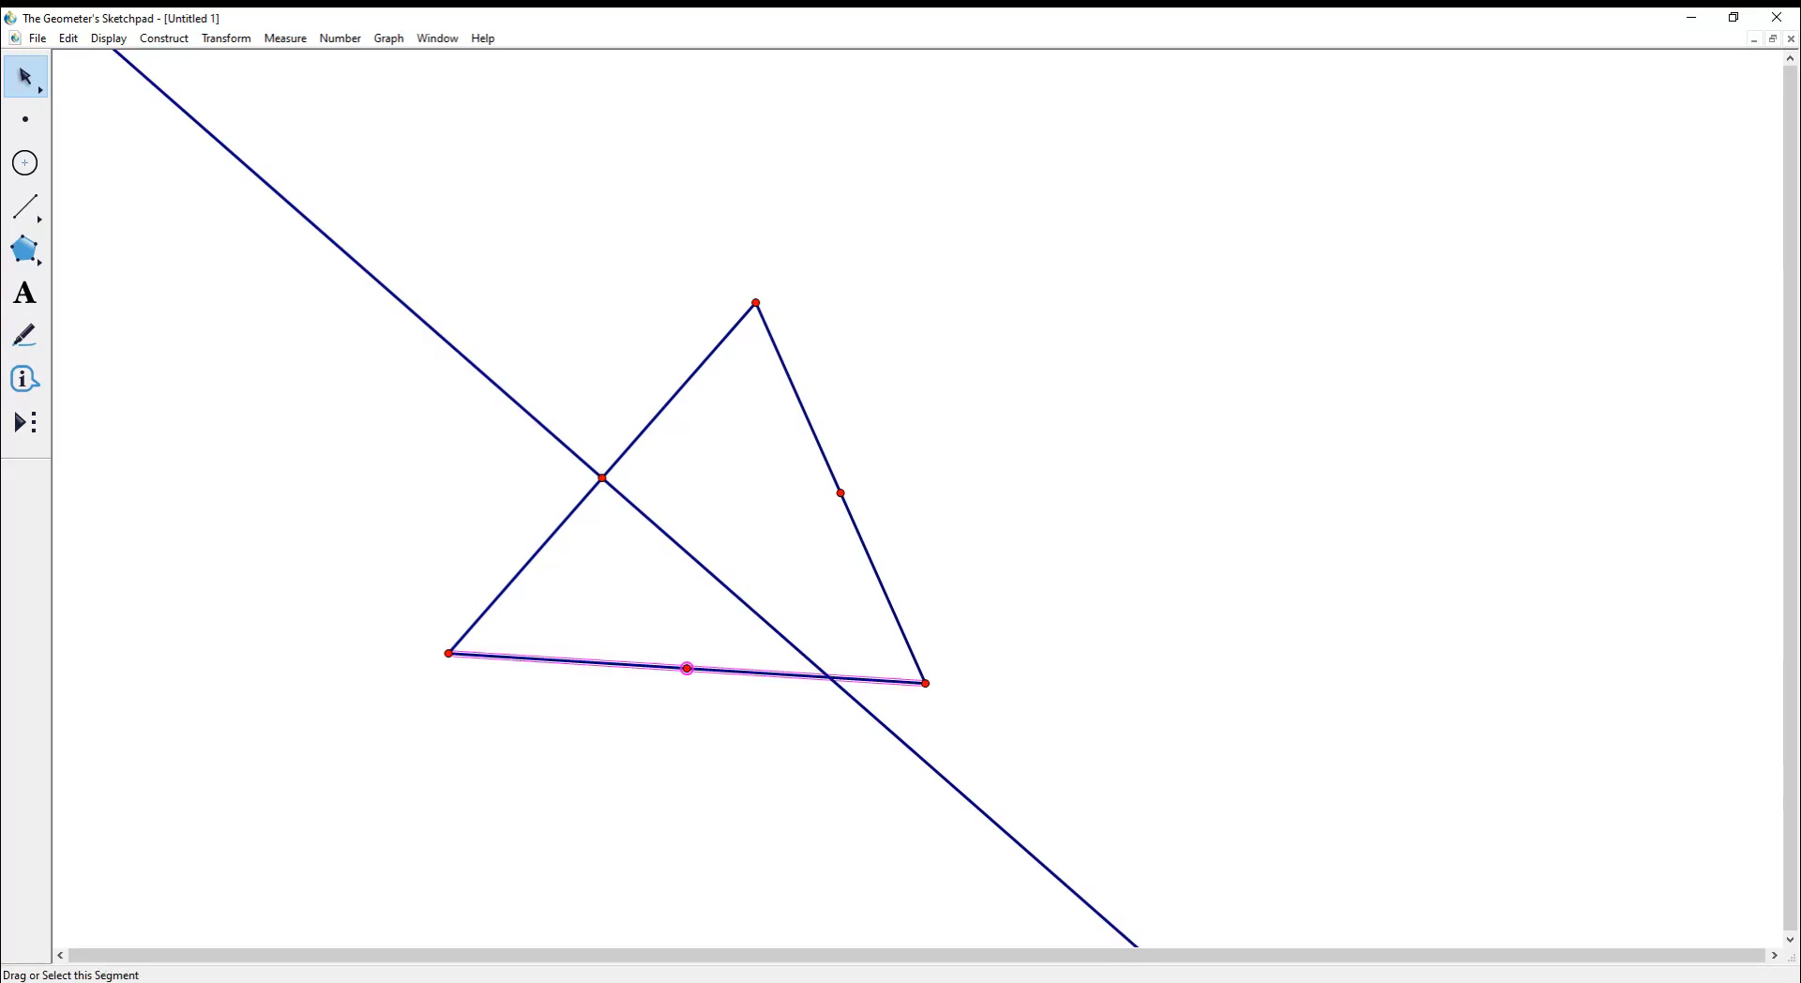
pyautogui.click(165, 38)
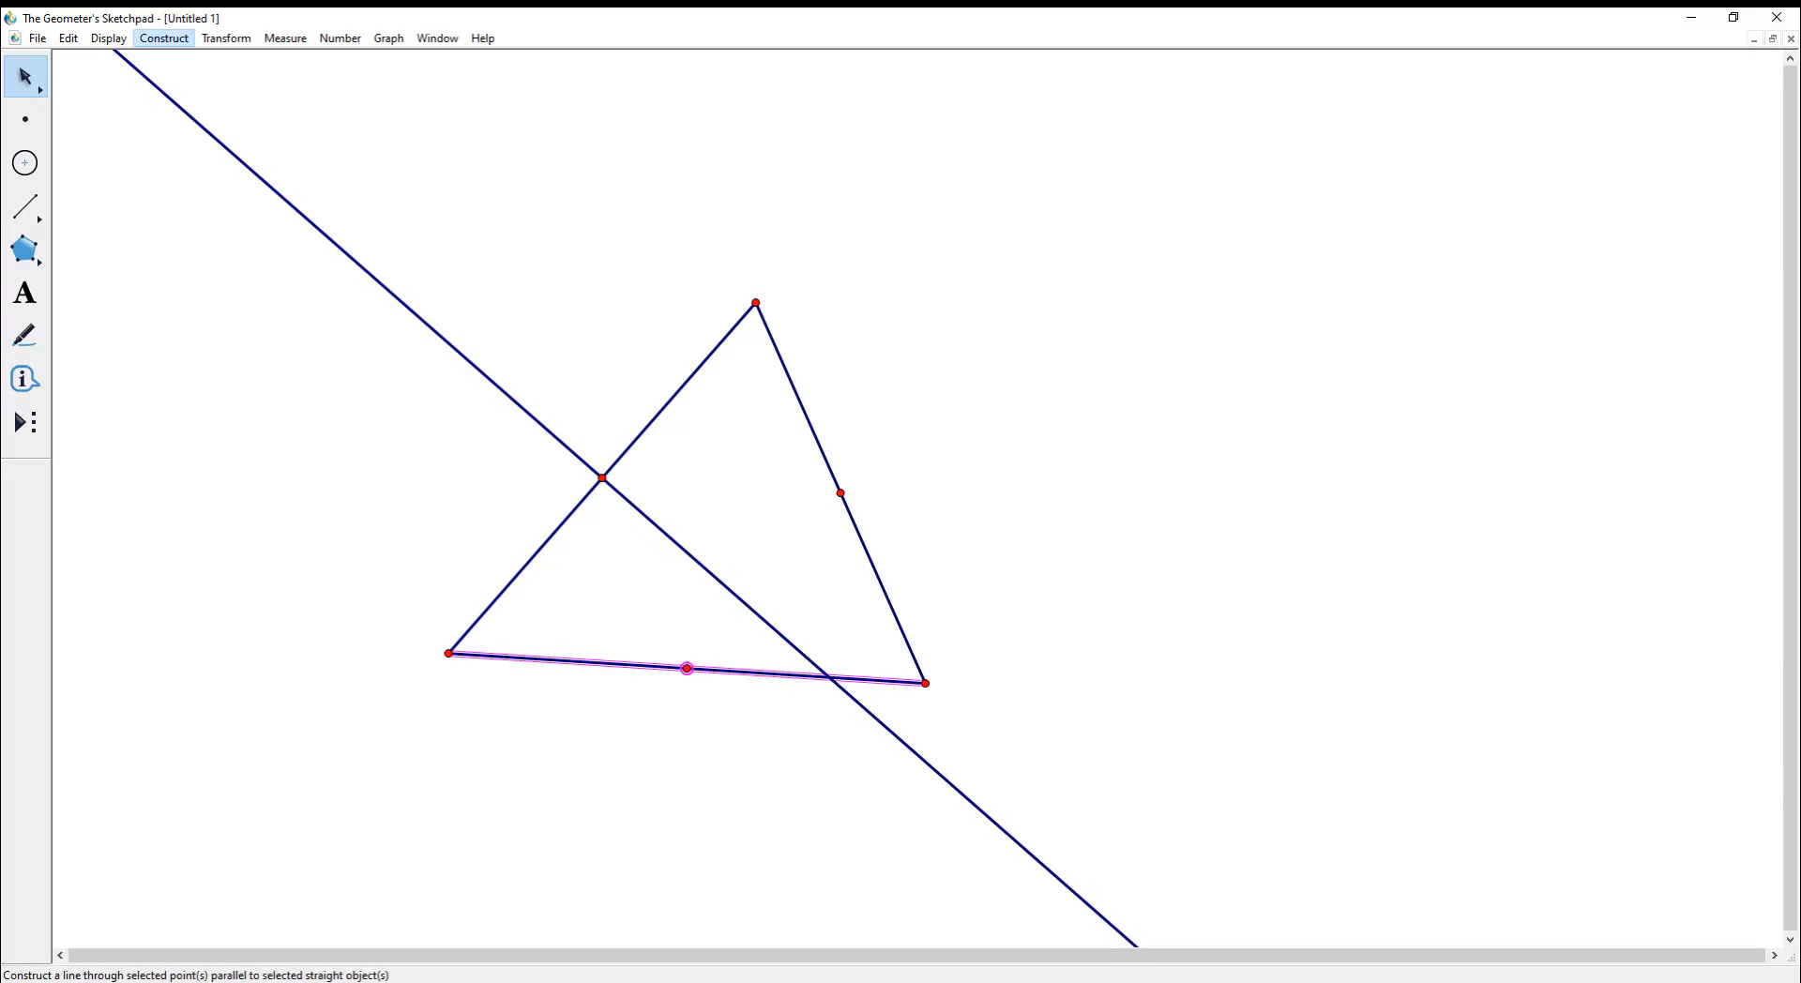
pyautogui.click(199, 212)
pyautogui.press('Escape')
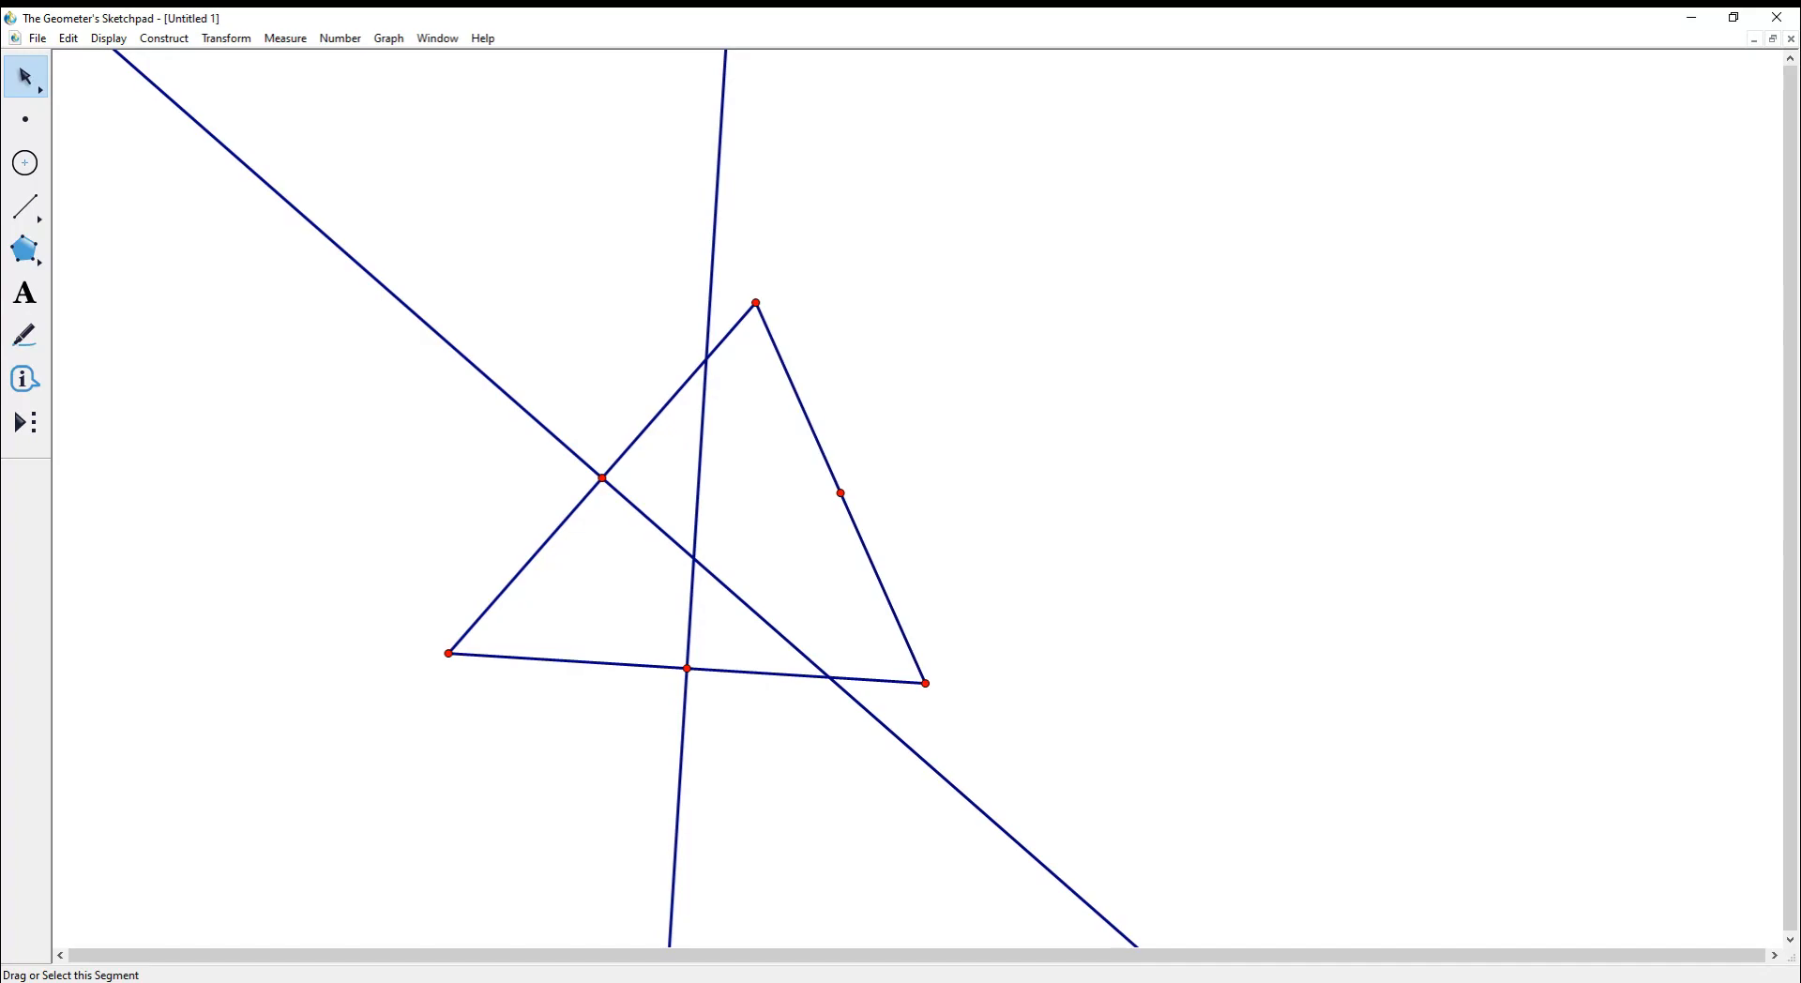
# - Construct the right side's perpendicular bisector through its midpoint
pyautogui.click(801, 403)
pyautogui.click(841, 492)
pyautogui.click(165, 38)
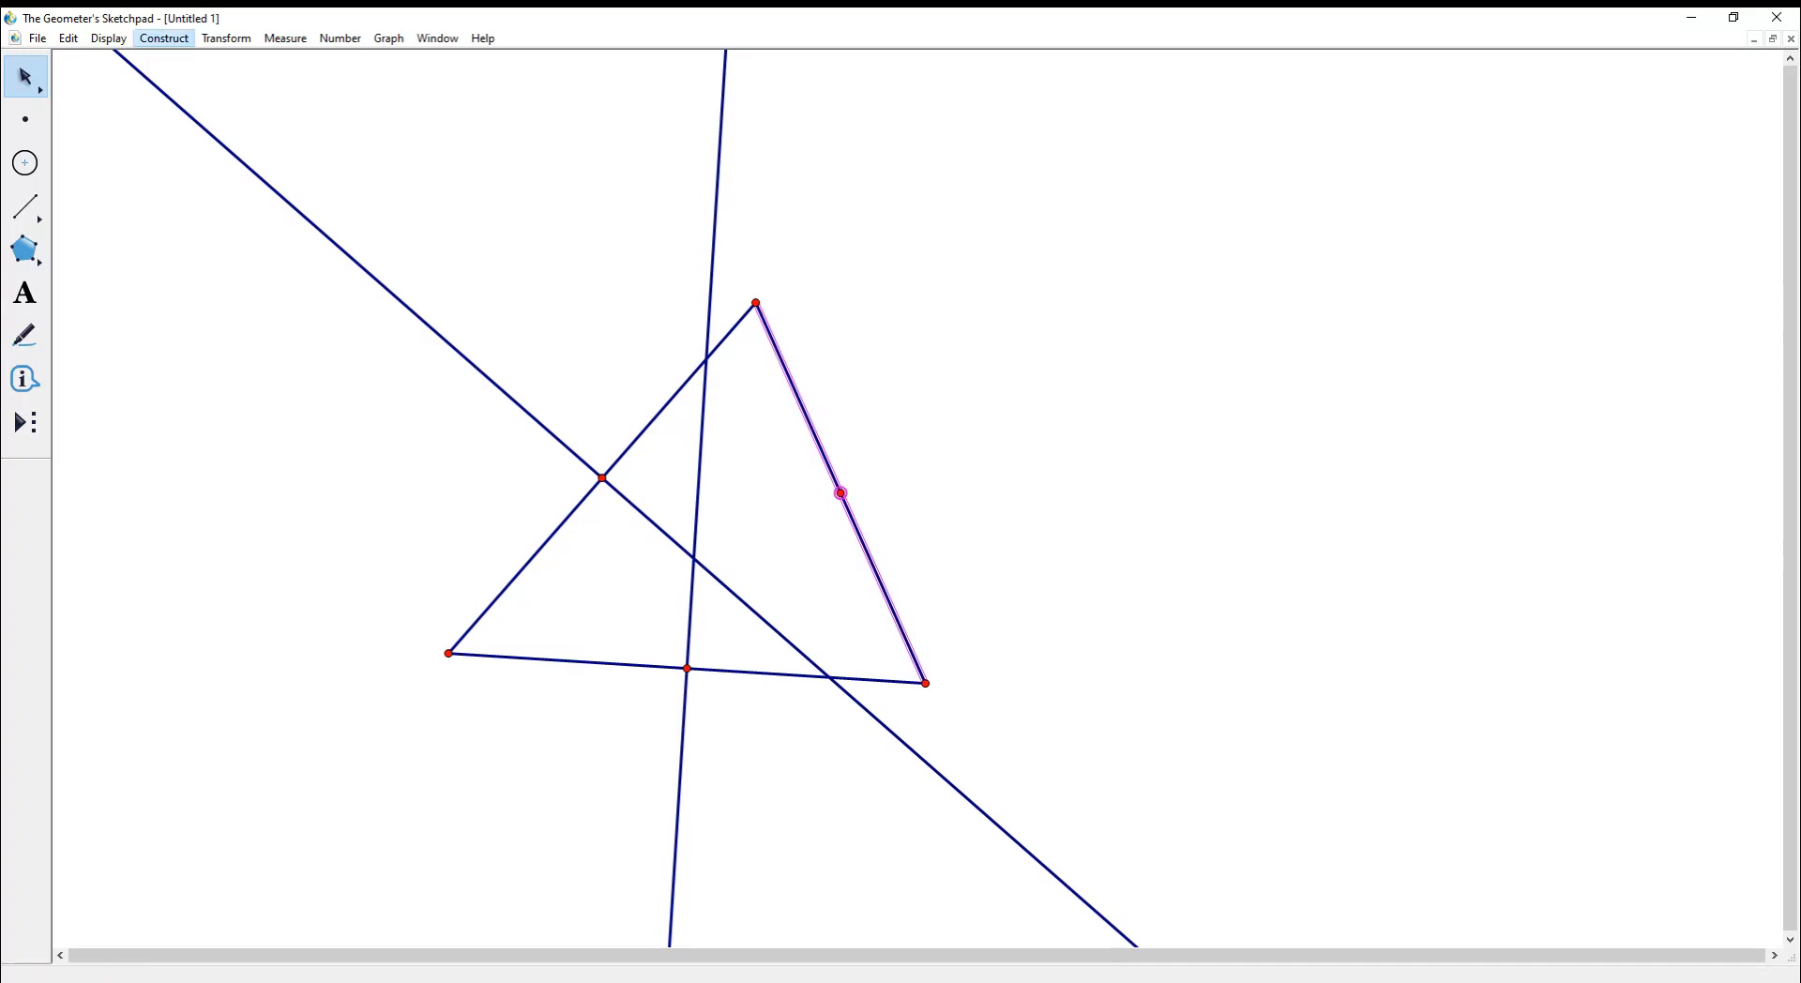
pyautogui.click(199, 212)
pyautogui.press('Escape')
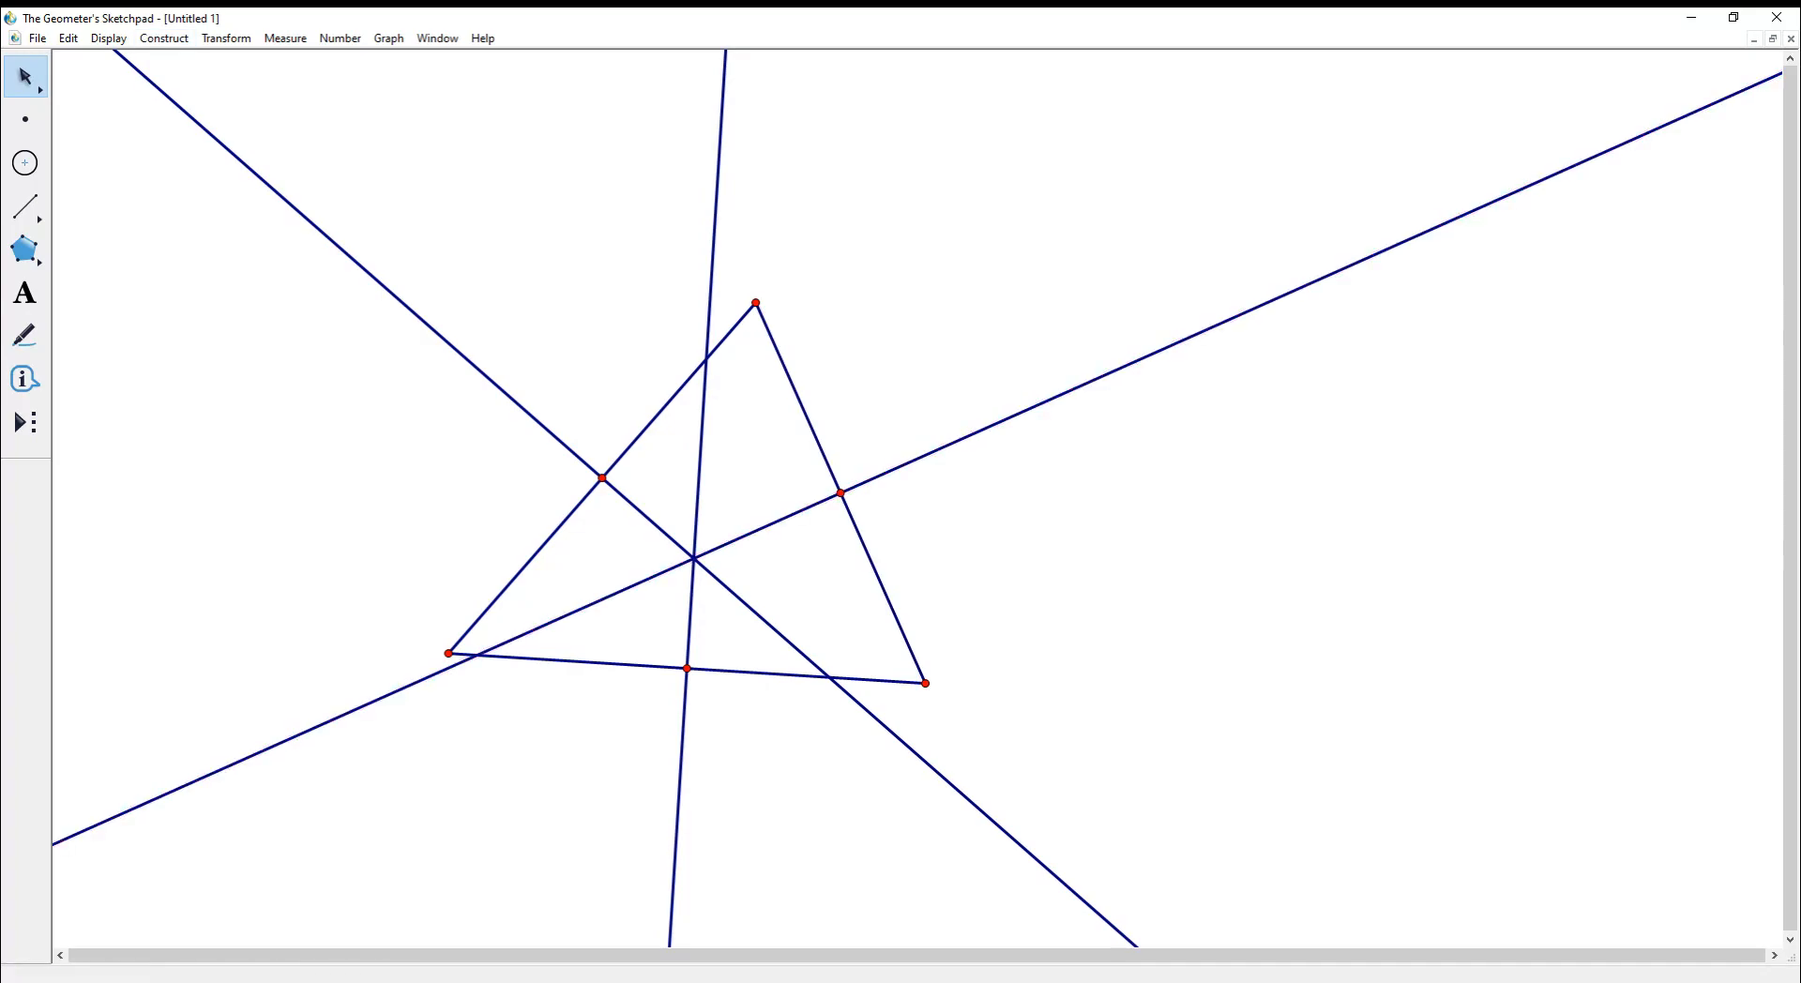
pyautogui.click(25, 163)
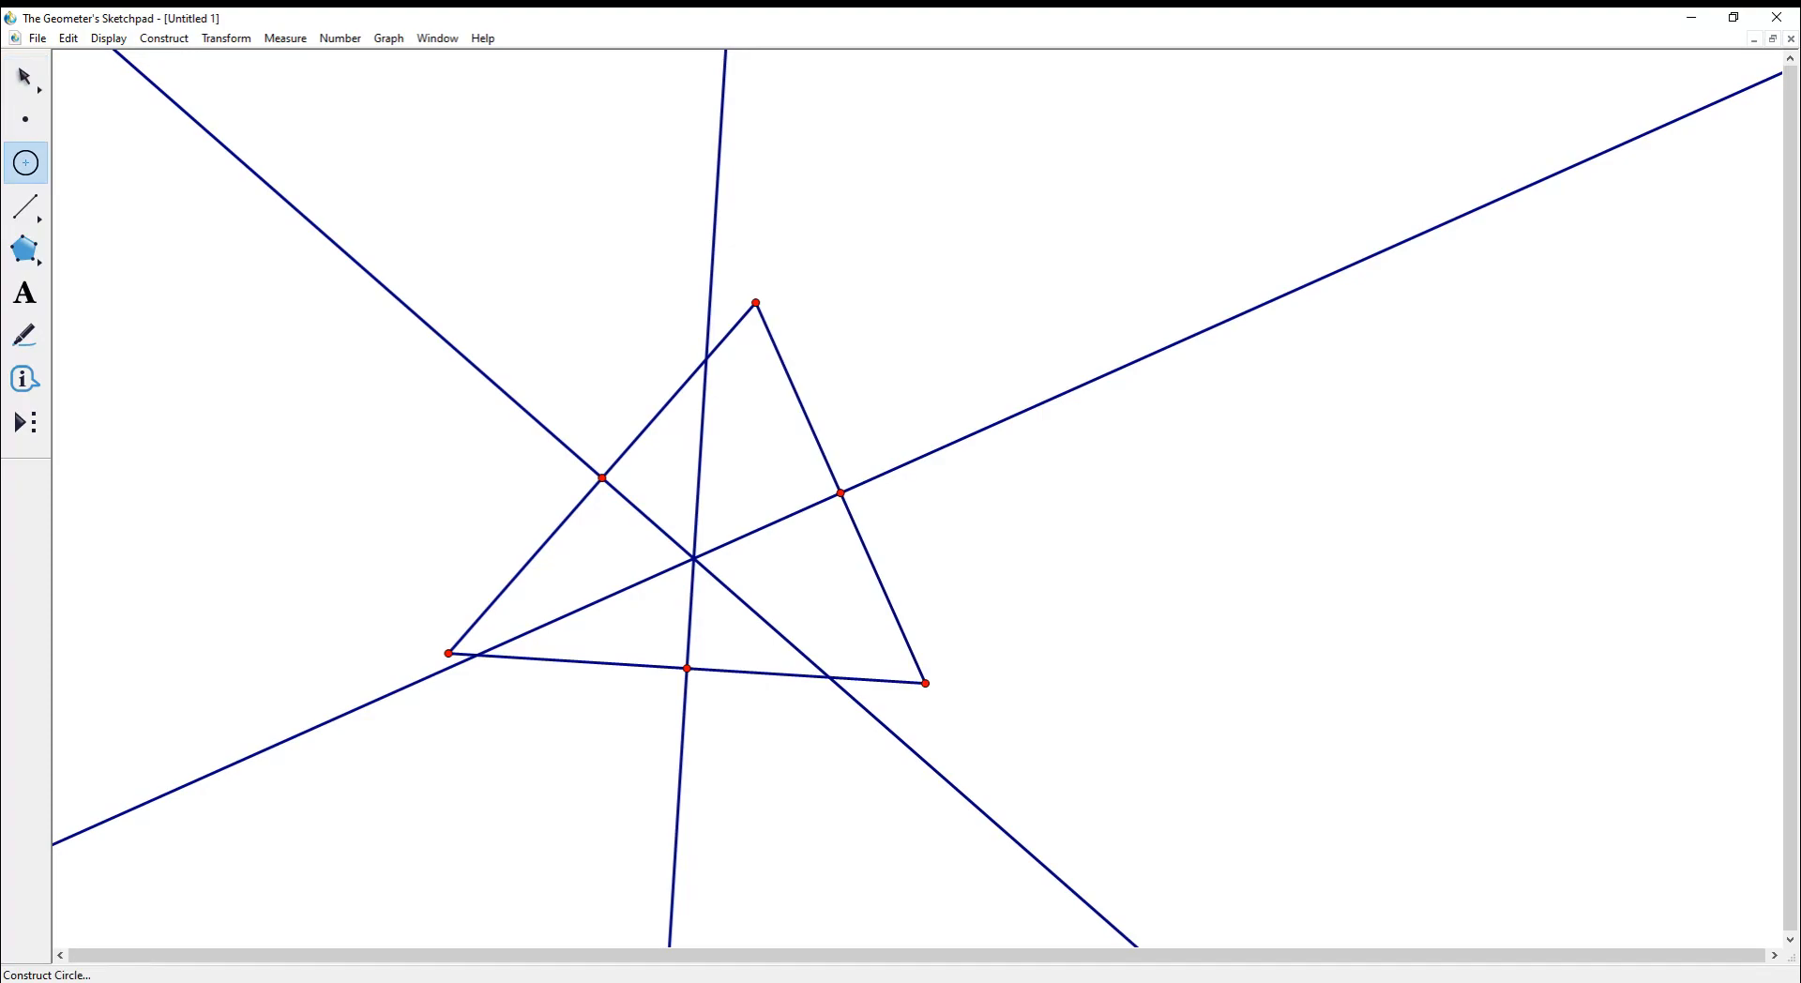
# - Draw the circle from the bisectors' intersection through the top vertex, undoing a stray extra circle
pyautogui.moveTo(693, 558); pyautogui.dragTo(756, 303)
pyautogui.moveTo(1242, 513); pyautogui.dragTo(1133, 451)
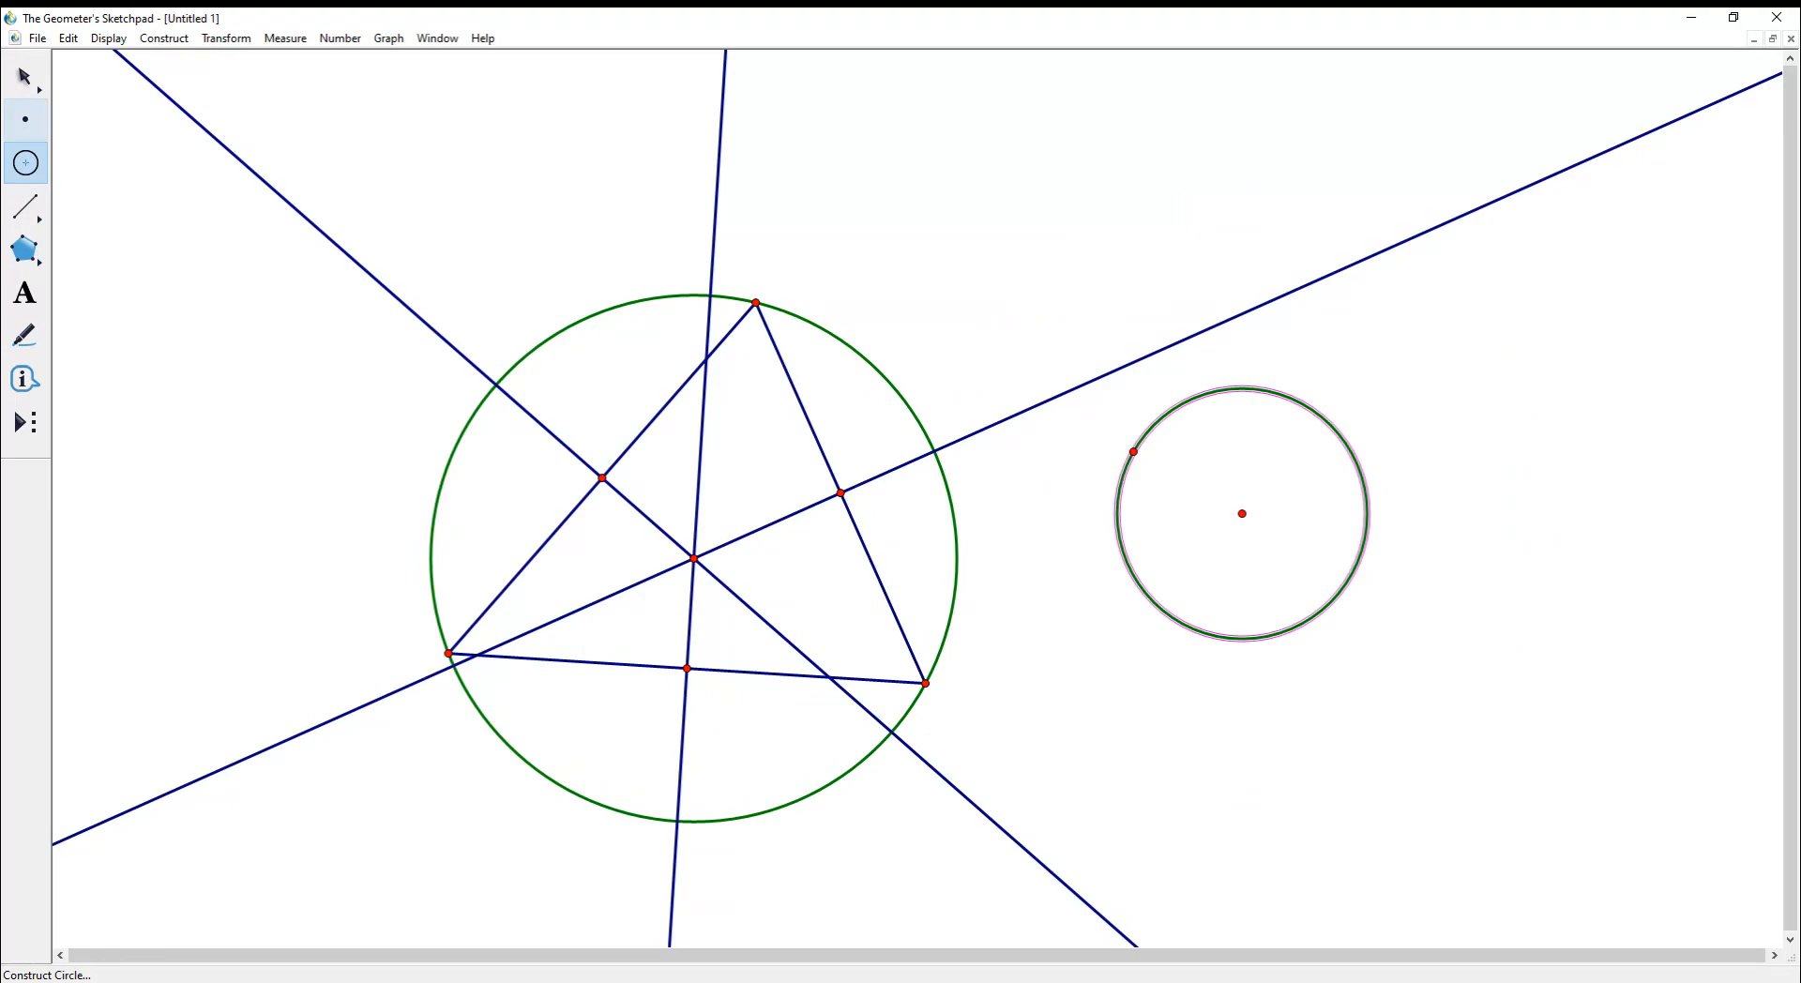
pyautogui.hotkey('ctrl', 'z')
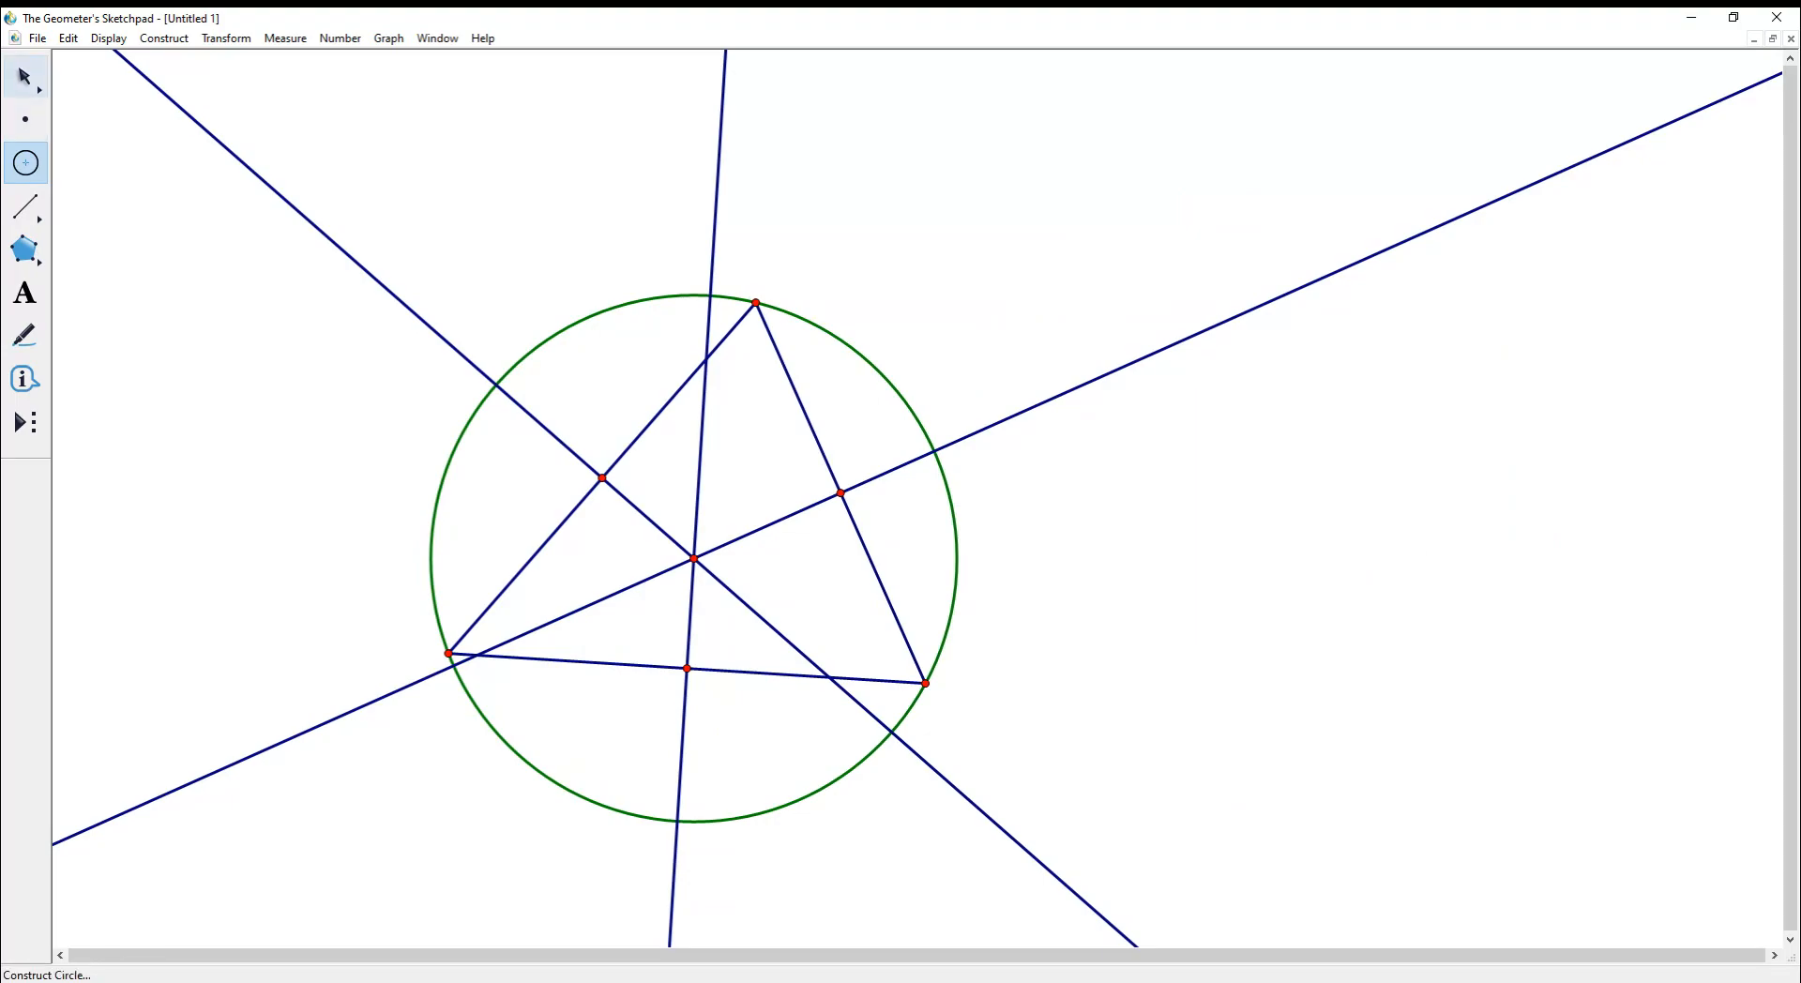
pyautogui.click(24, 76)
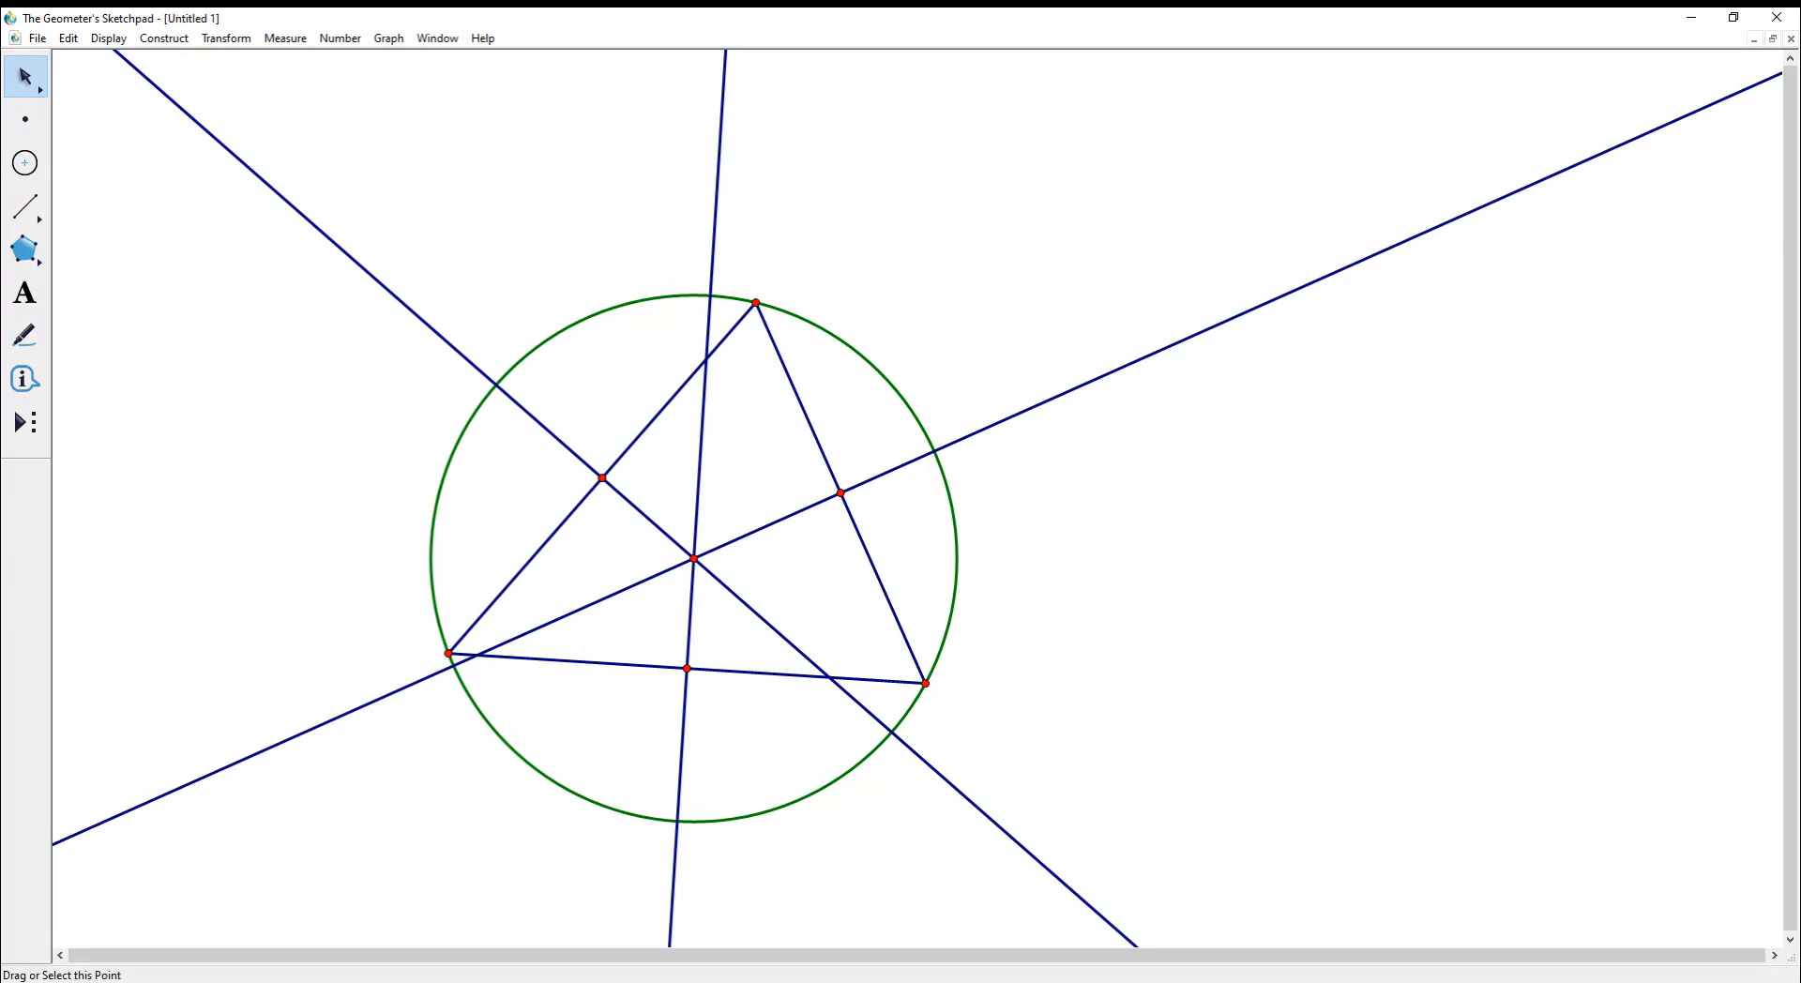
pyautogui.click(756, 303)
pyautogui.click(164, 39)
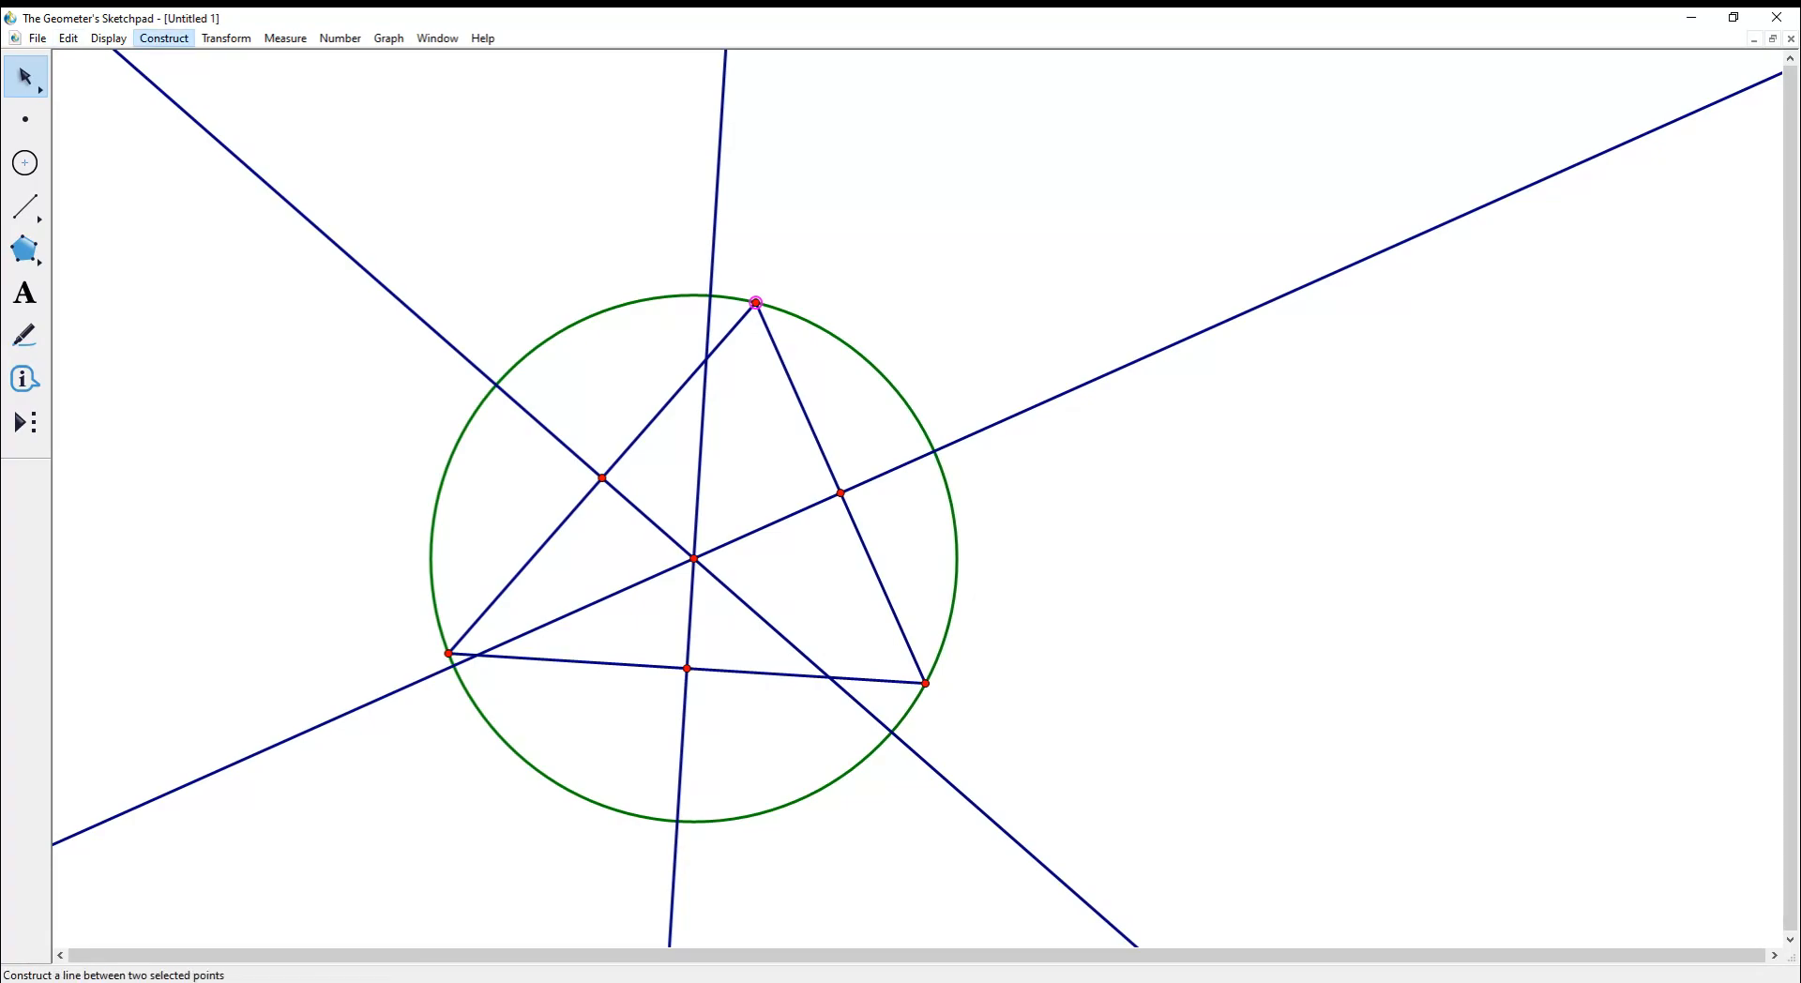
# - Construct the angle bisector at the top vertex from its left and right sides
pyautogui.press('Escape')
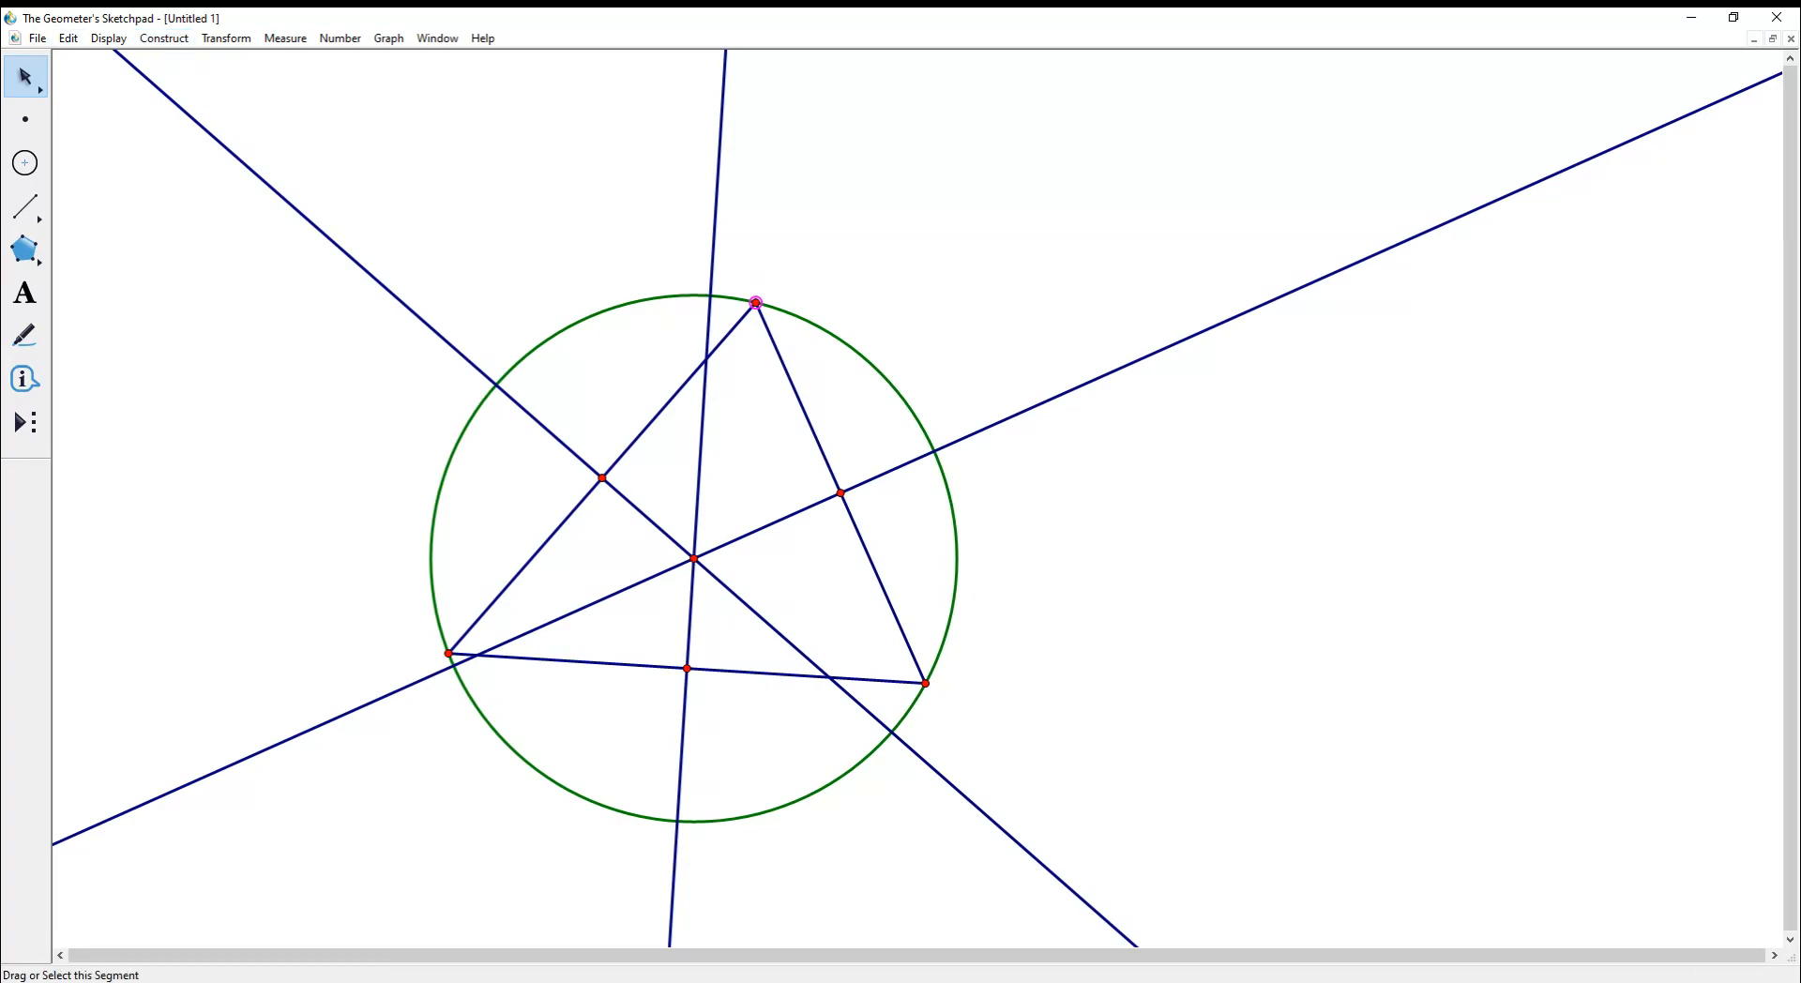
pyautogui.click(653, 419)
pyautogui.click(798, 398)
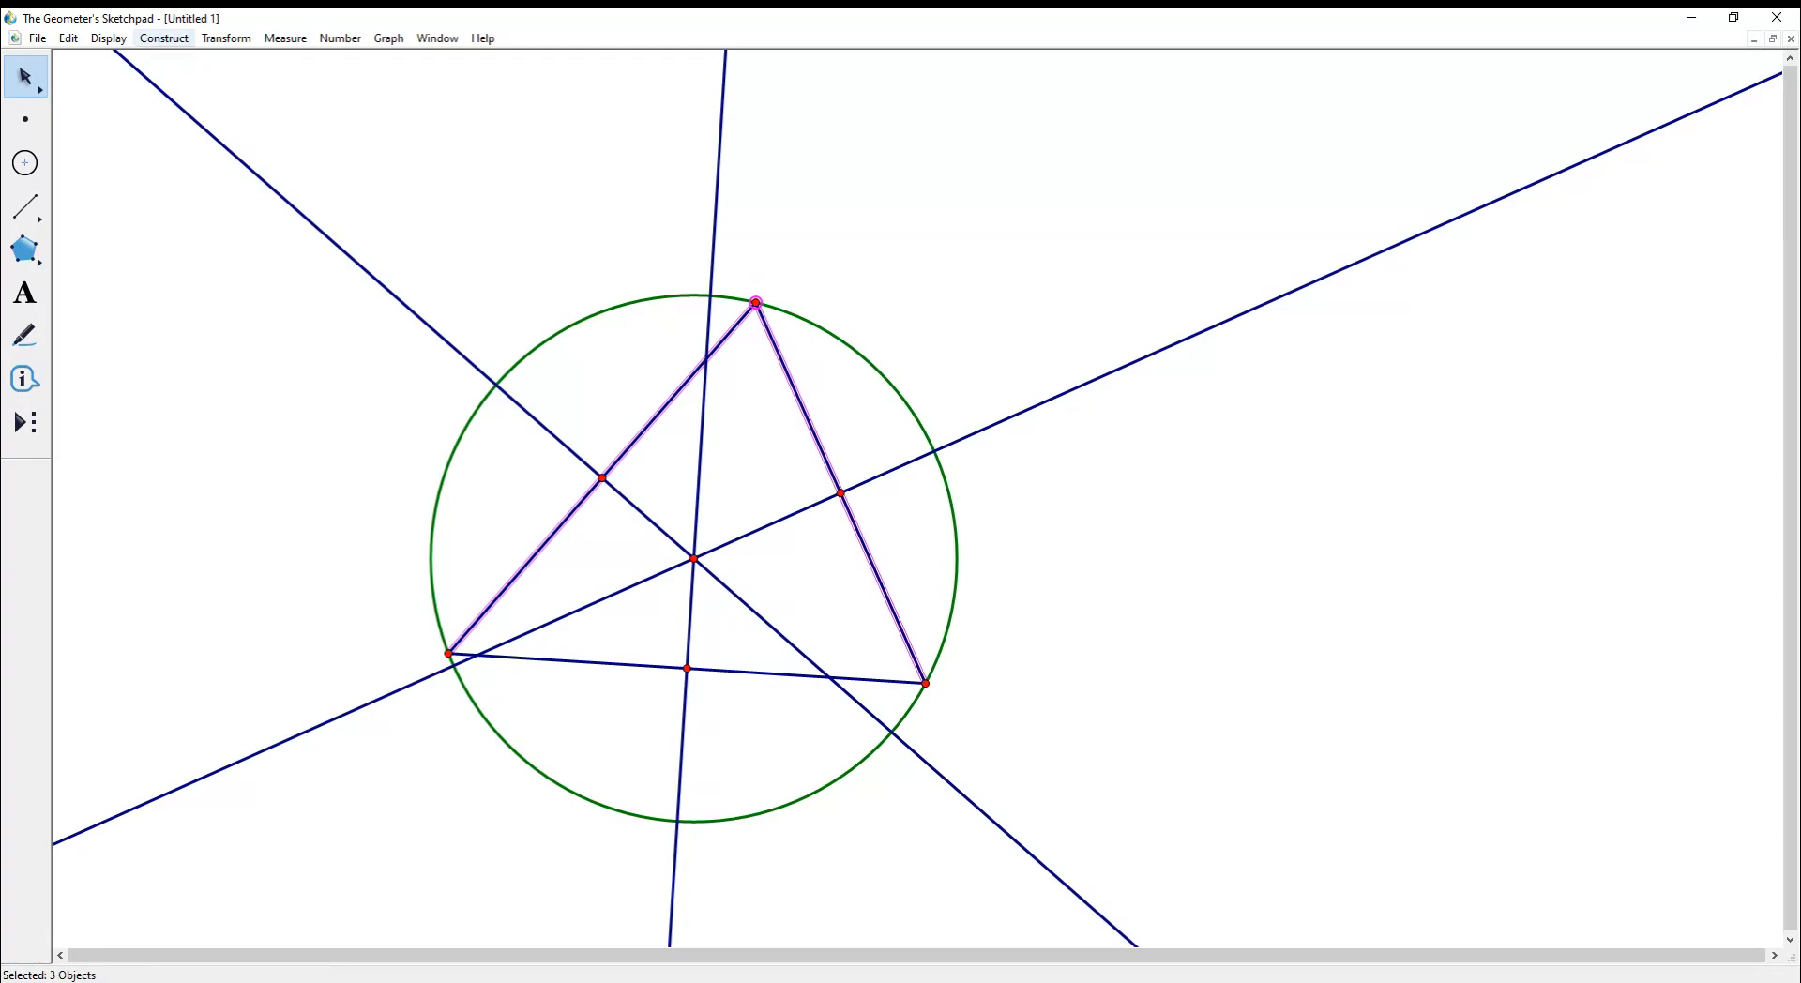
pyautogui.click(165, 38)
pyautogui.click(192, 231)
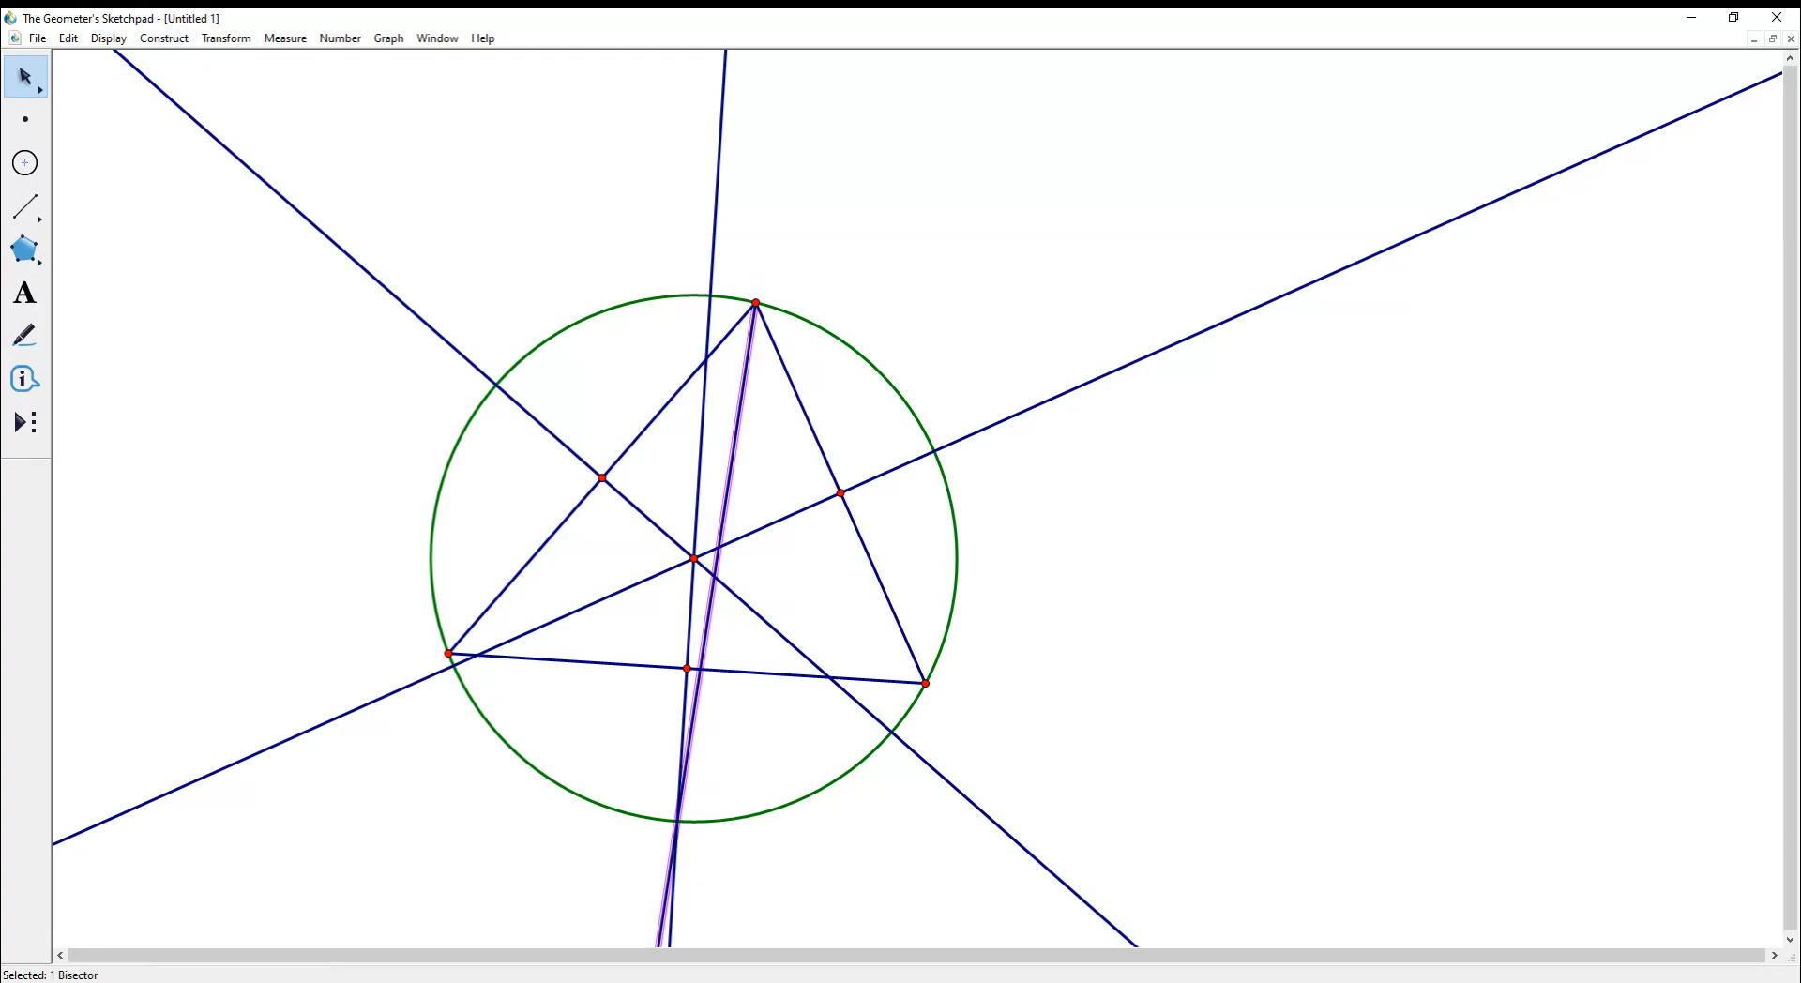
pyautogui.press('Escape')
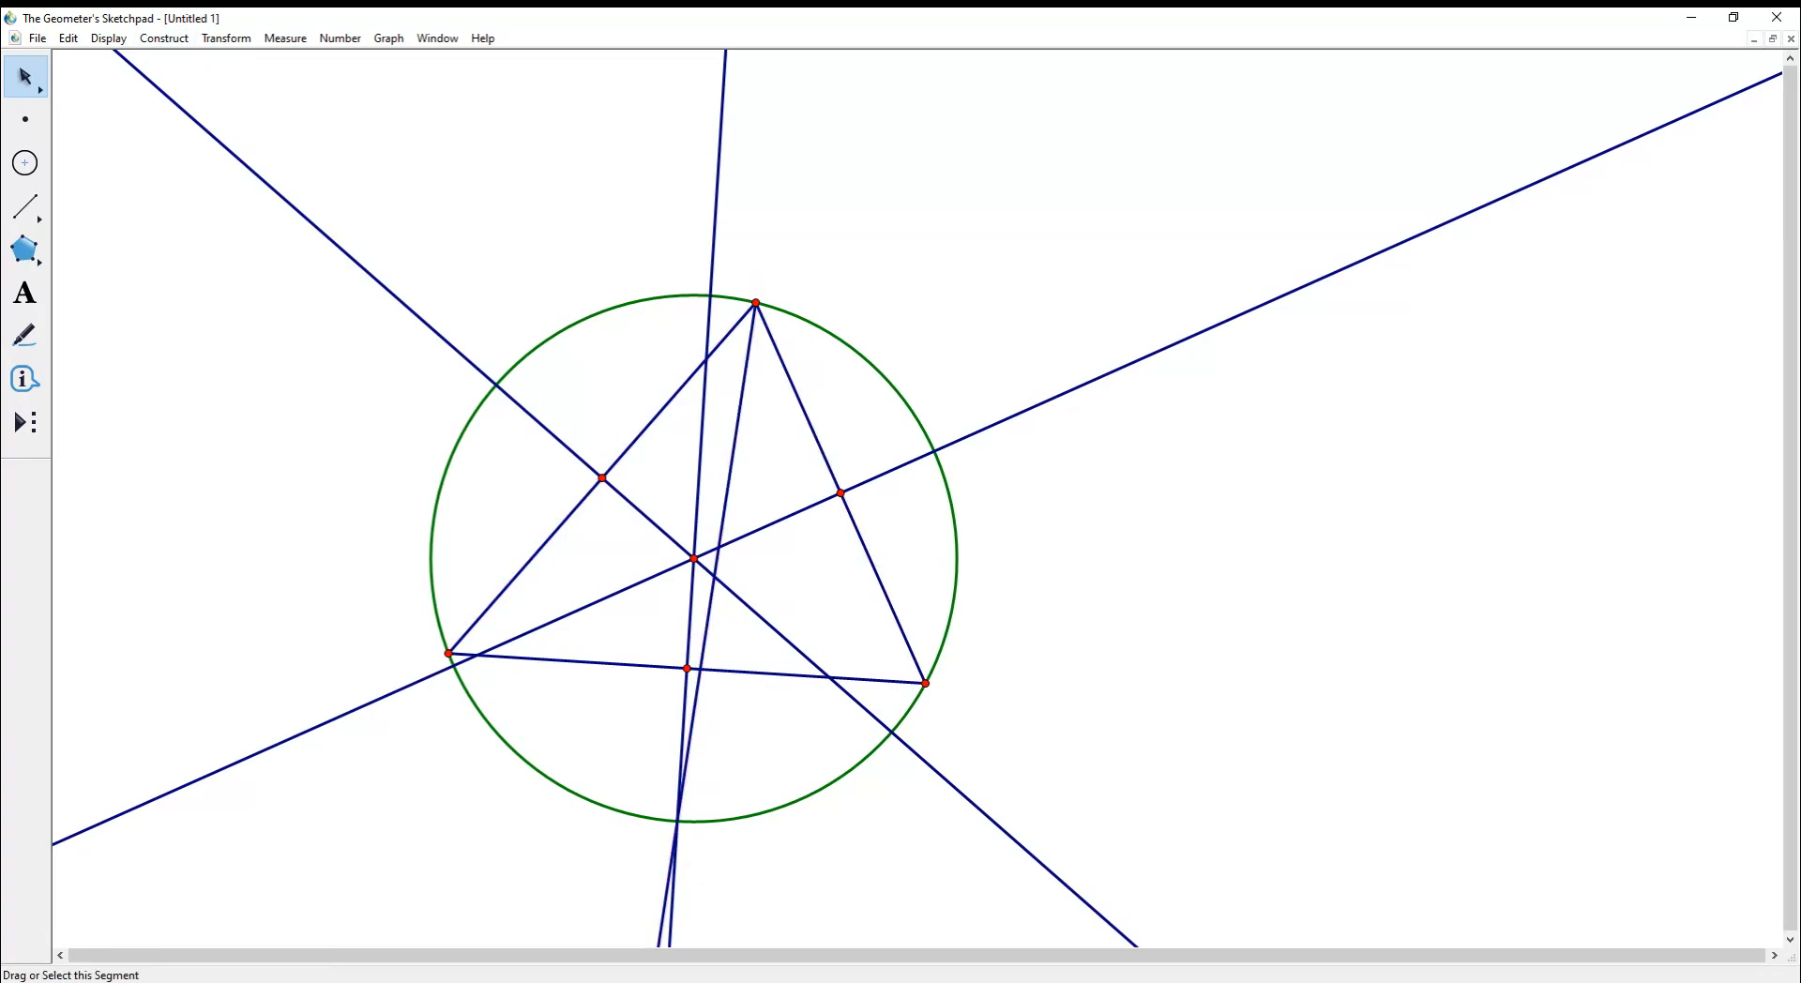
# - Construct the angle bisector at the bottom-right vertex
pyautogui.click(778, 674)
pyautogui.click(880, 582)
pyautogui.click(924, 683)
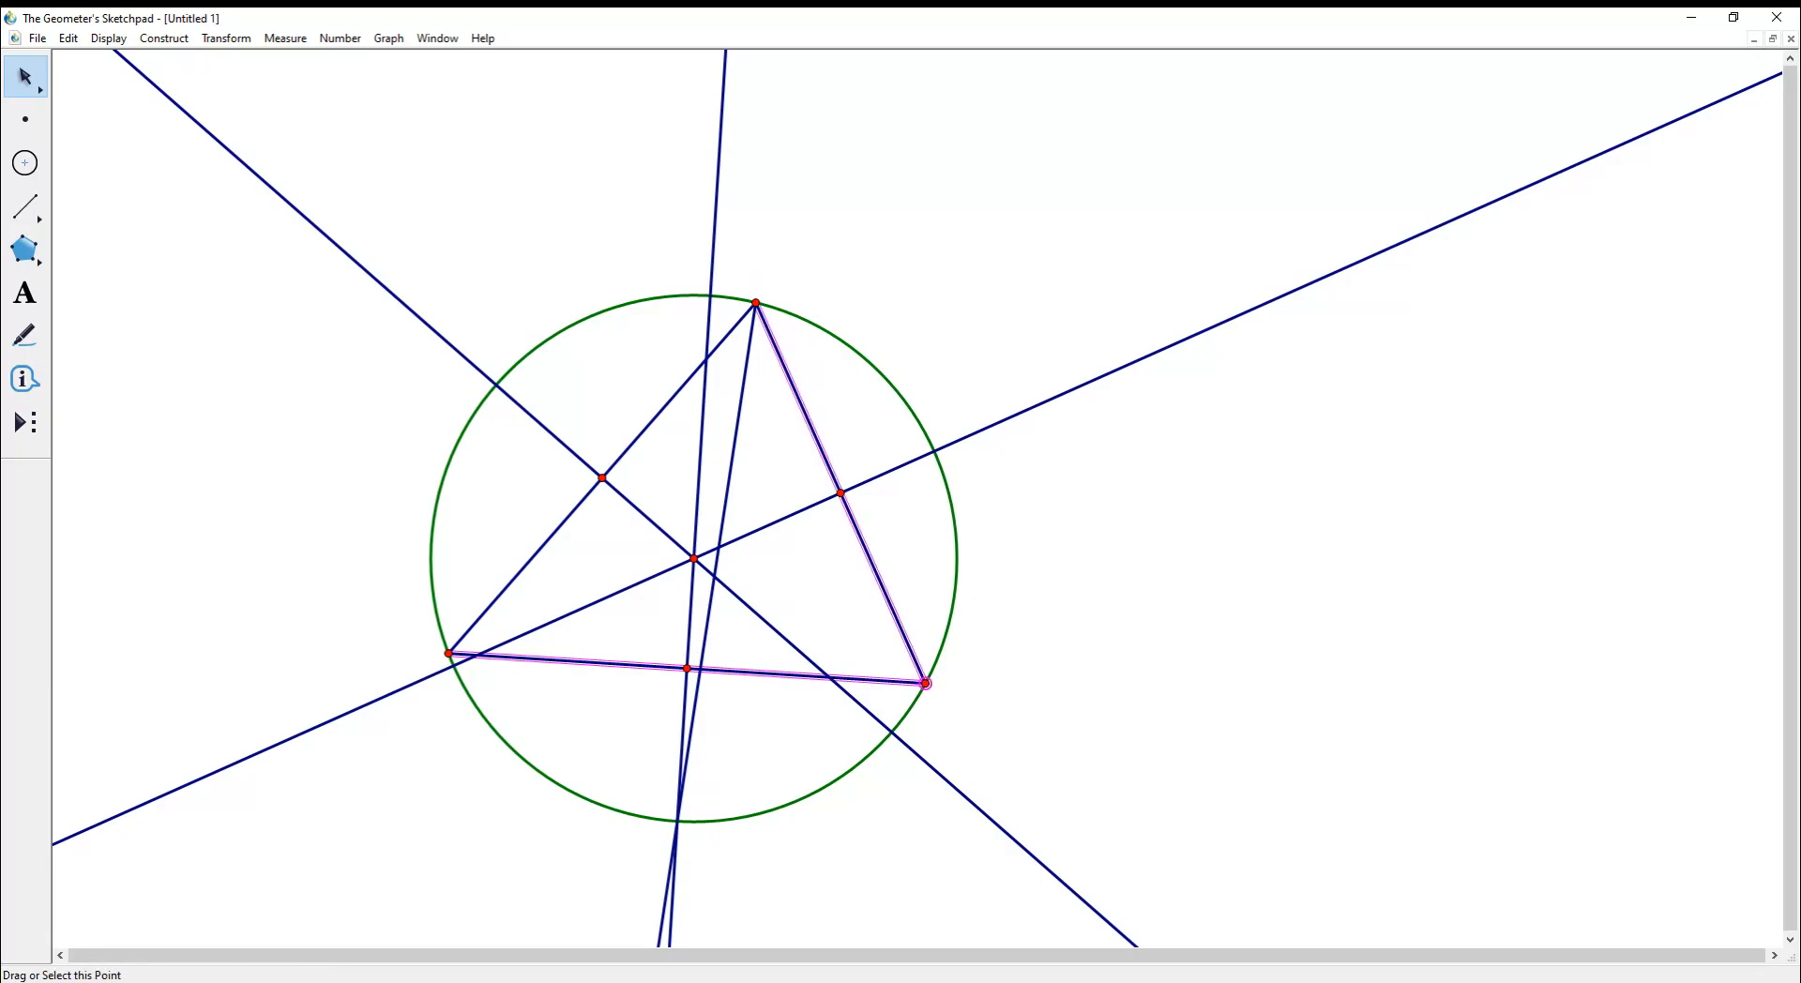
pyautogui.click(164, 39)
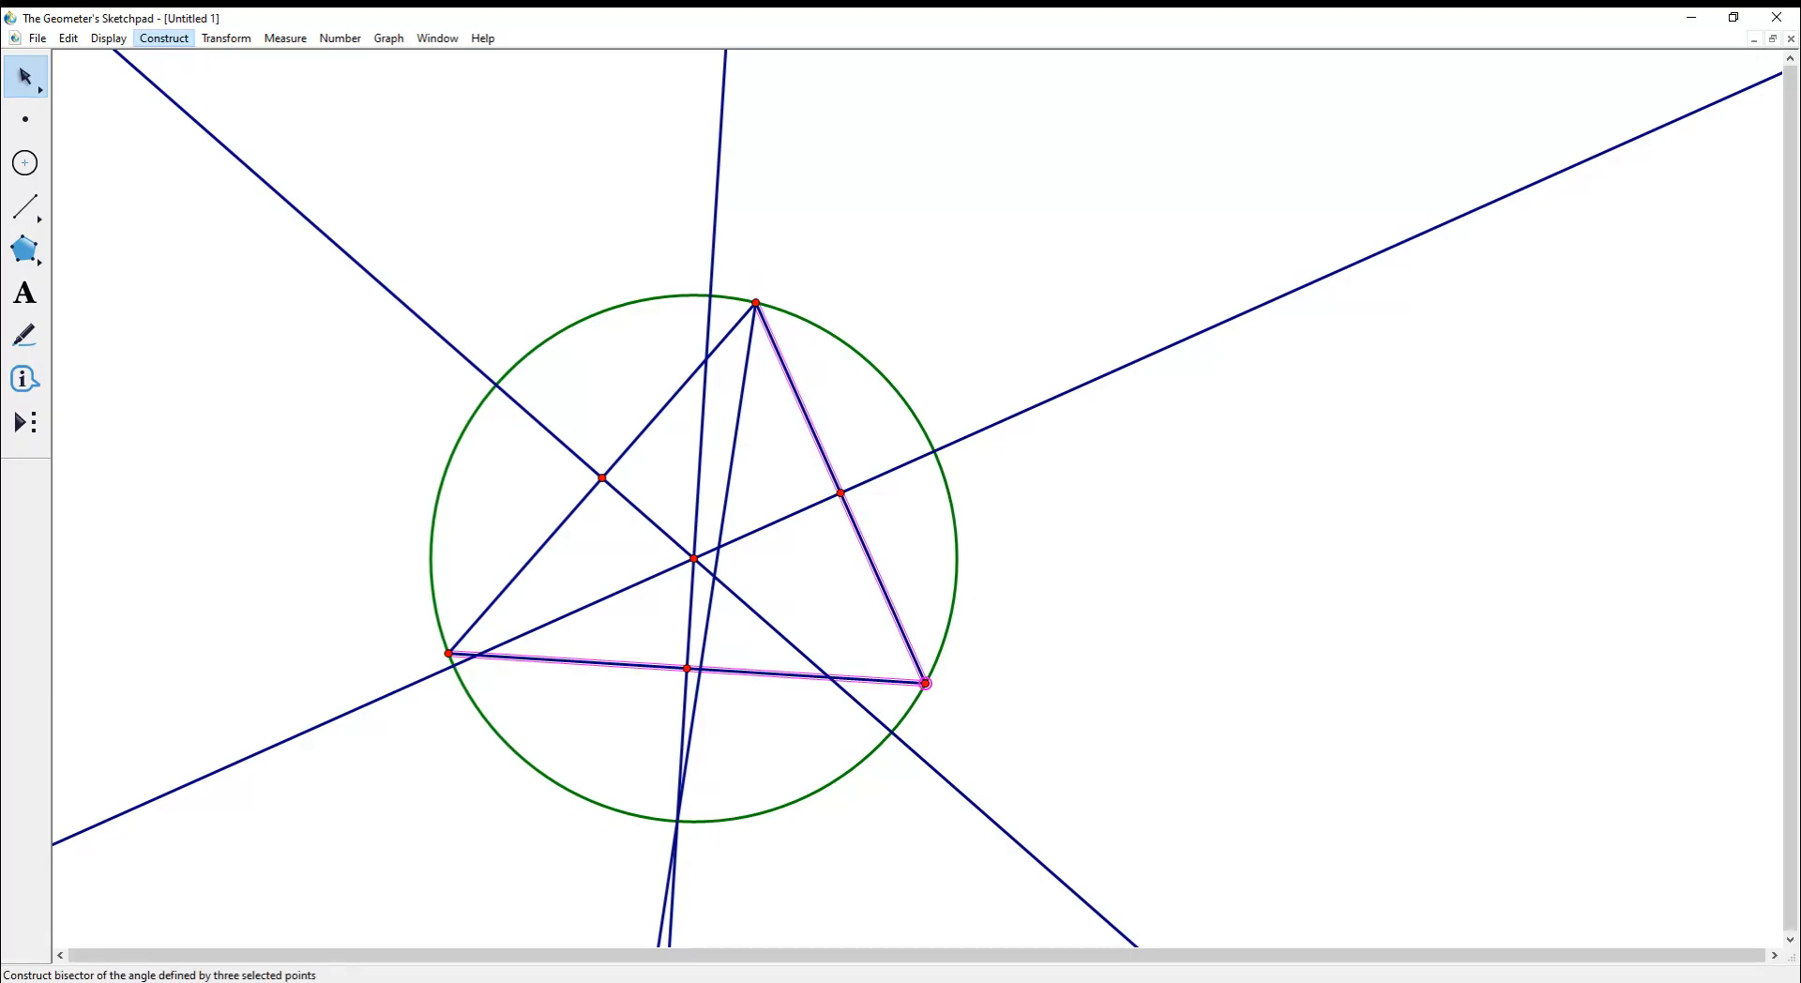
pyautogui.click(192, 231)
pyautogui.press('Escape')
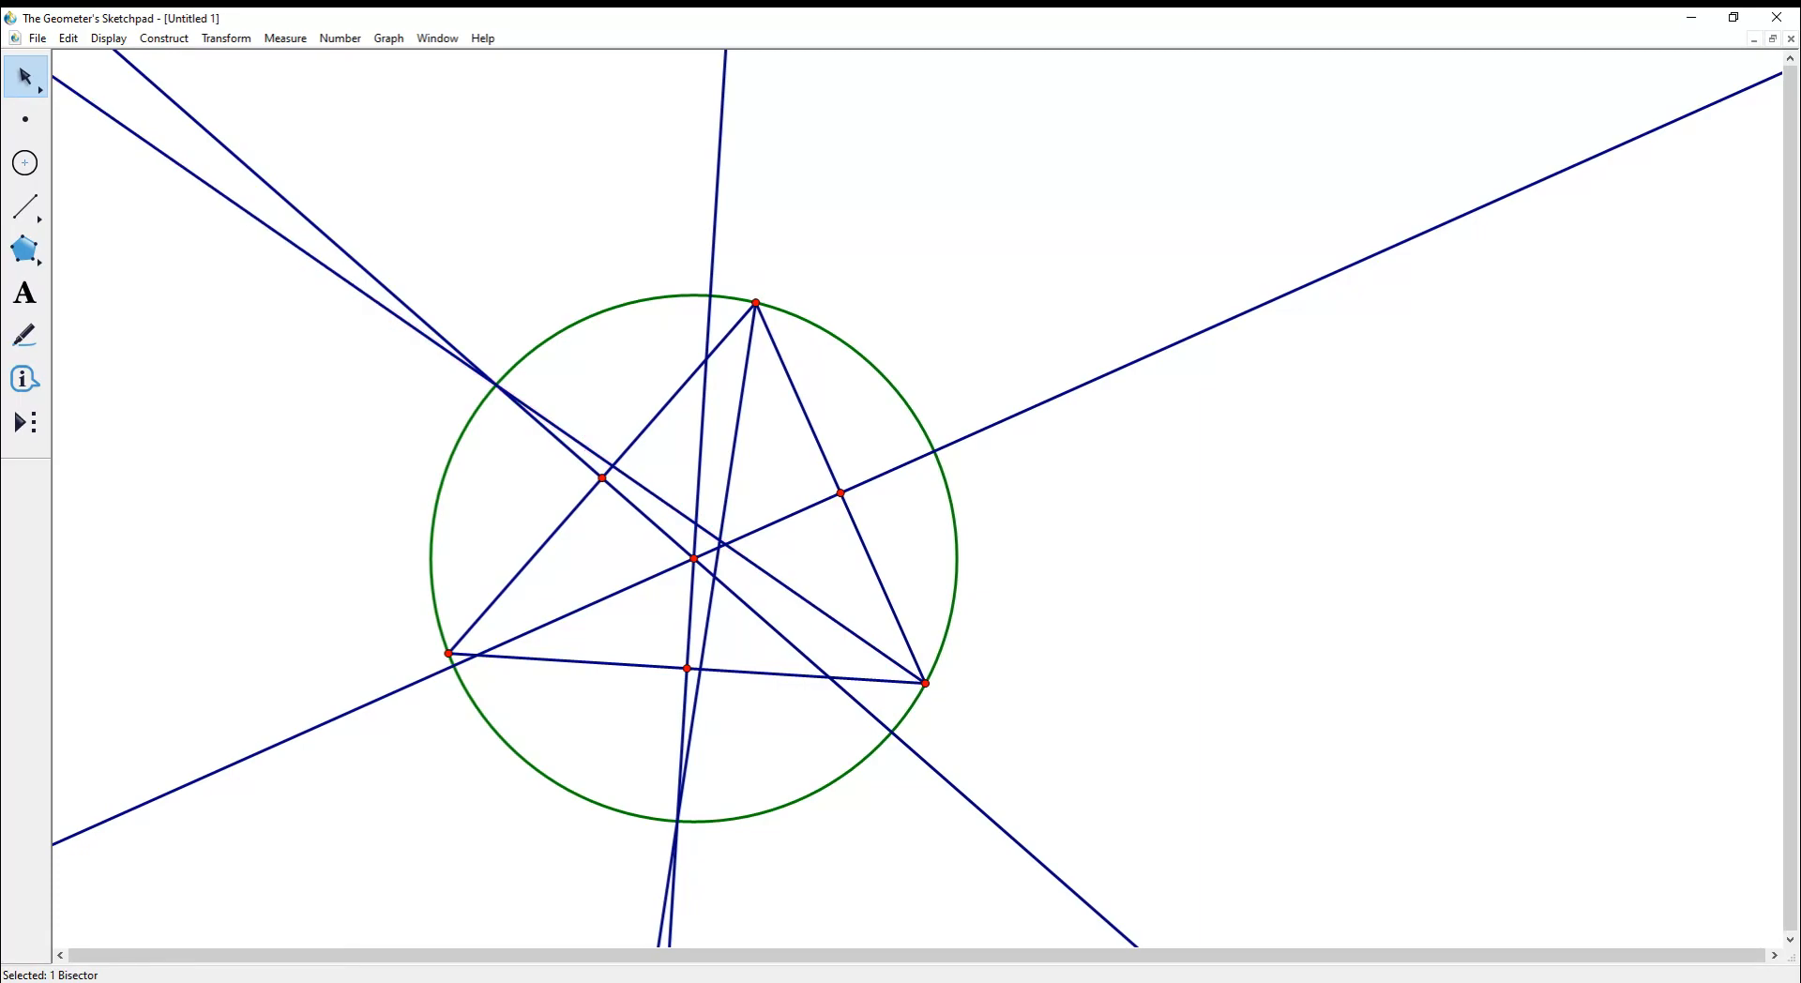
# - Construct the angle bisector at the lower-left vertex
pyautogui.click(555, 532)
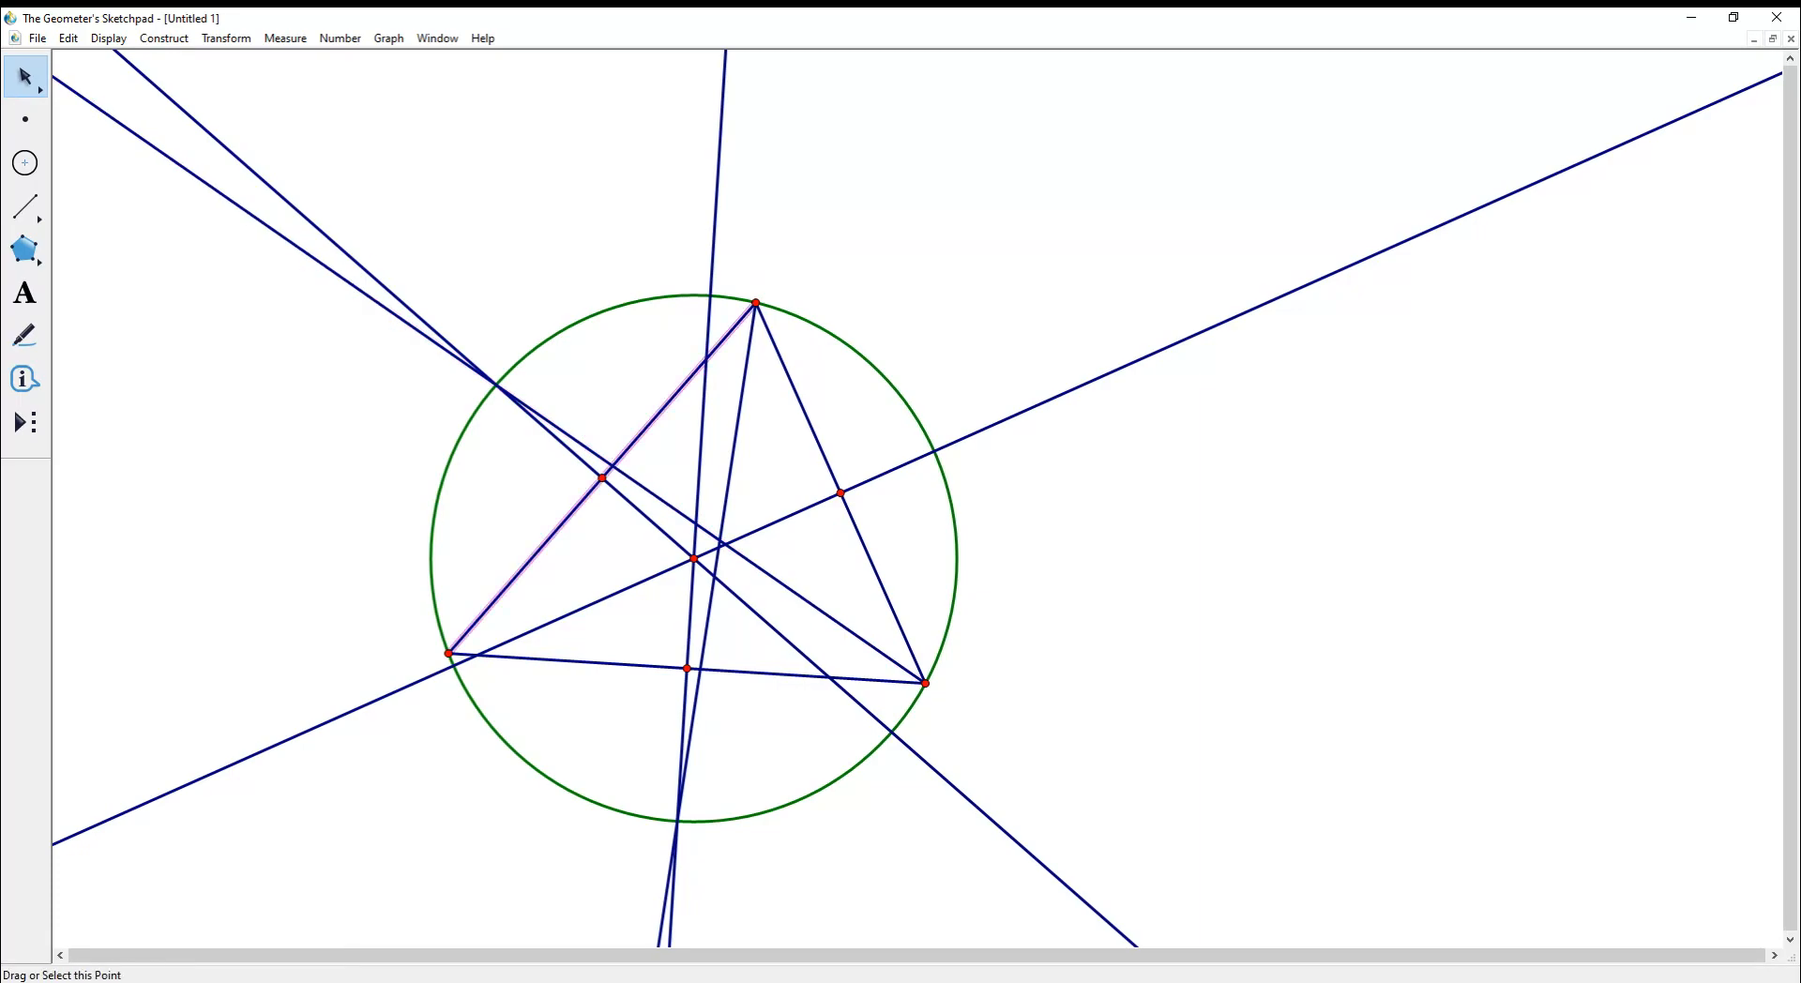
pyautogui.click(543, 660)
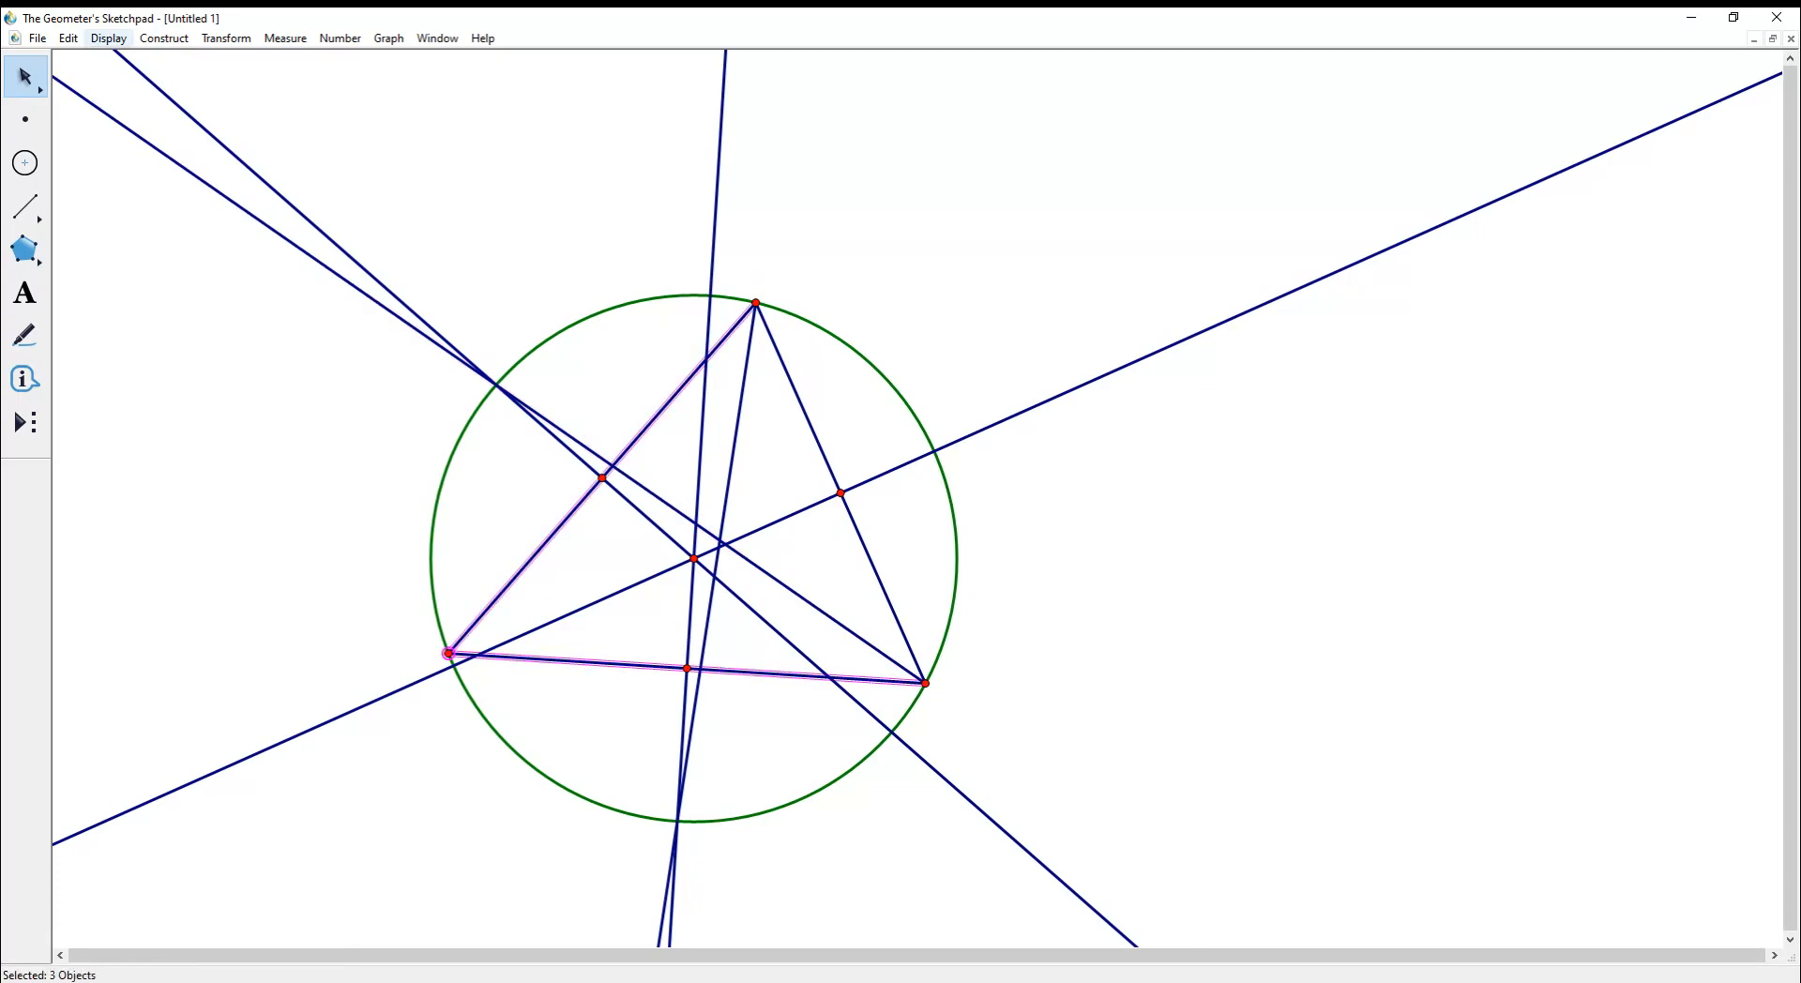
pyautogui.click(164, 38)
pyautogui.click(208, 239)
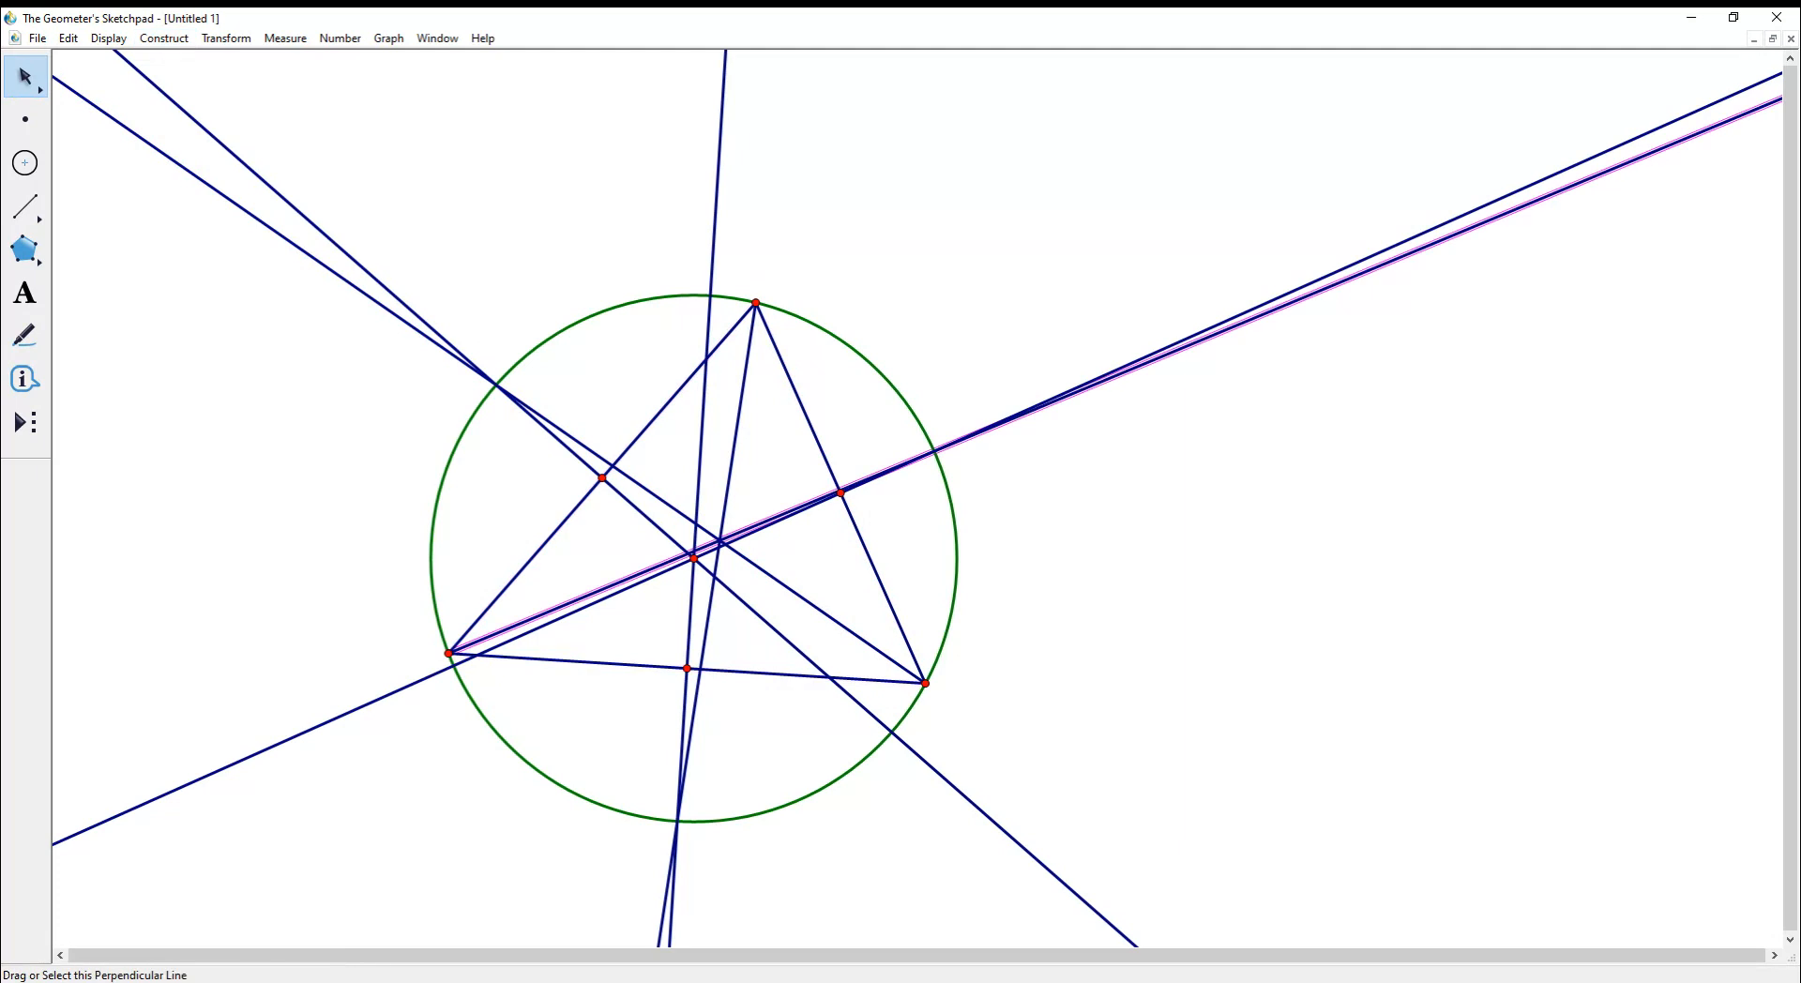
pyautogui.press('Escape')
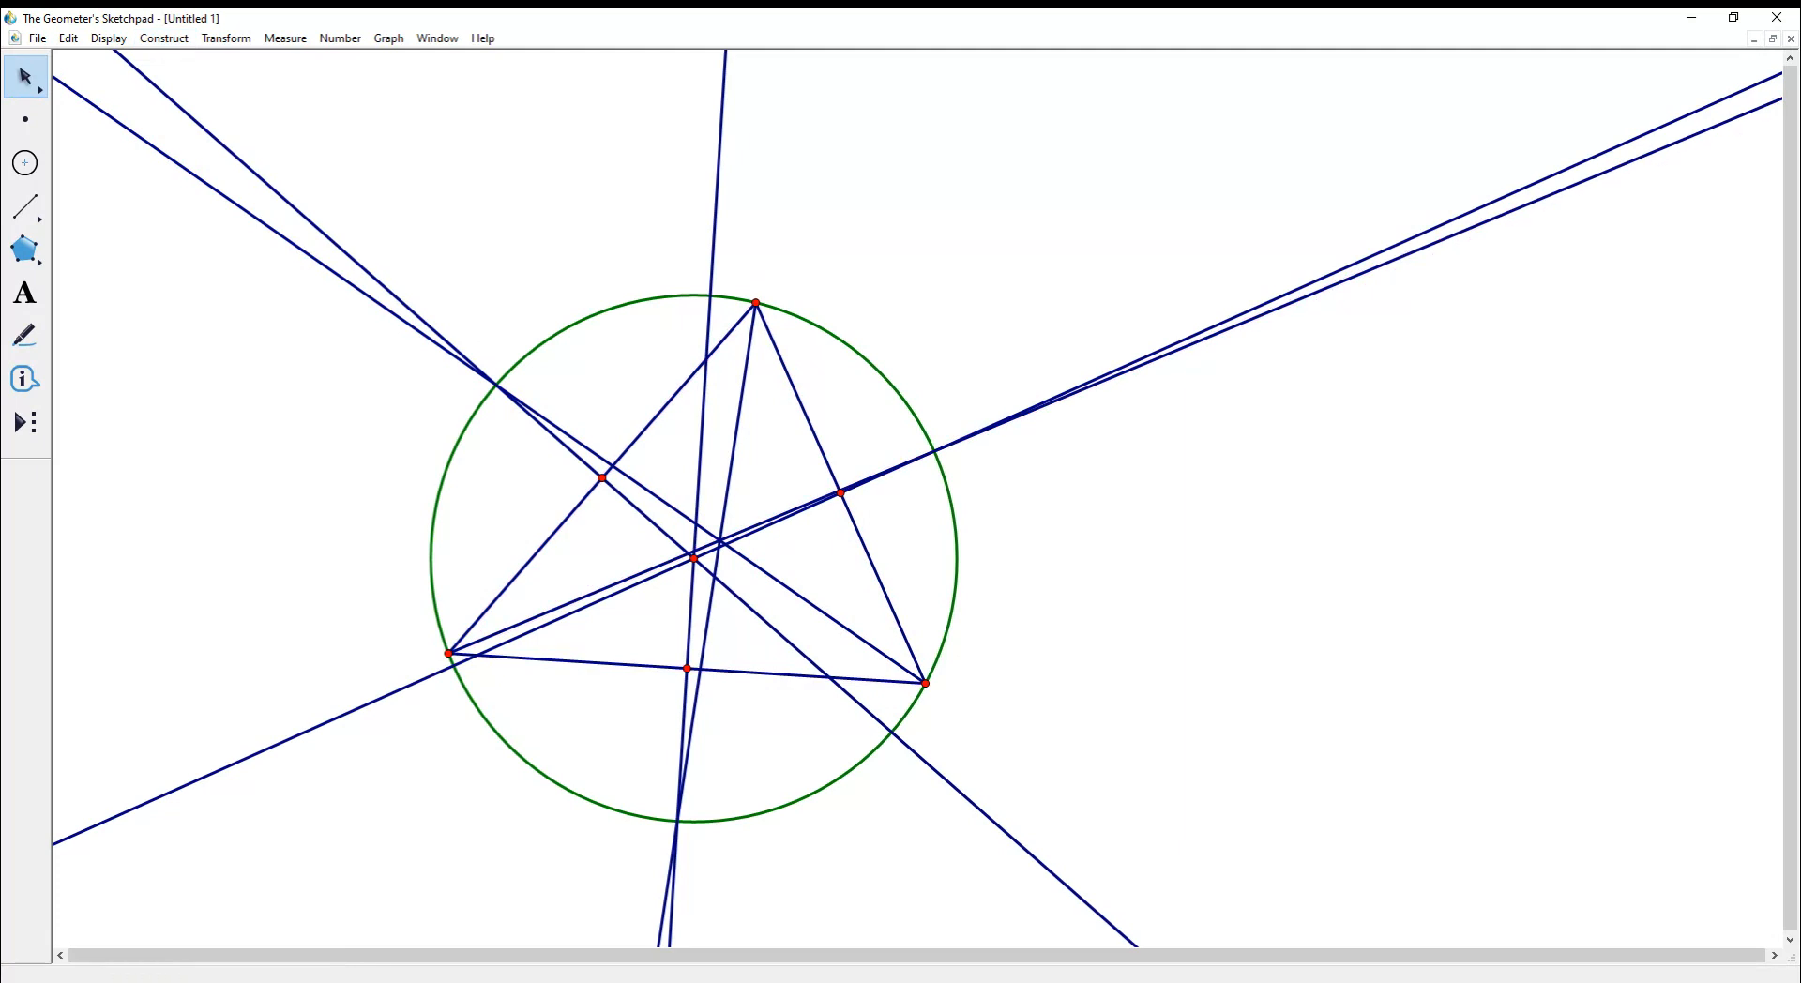
pyautogui.click(256, 175)
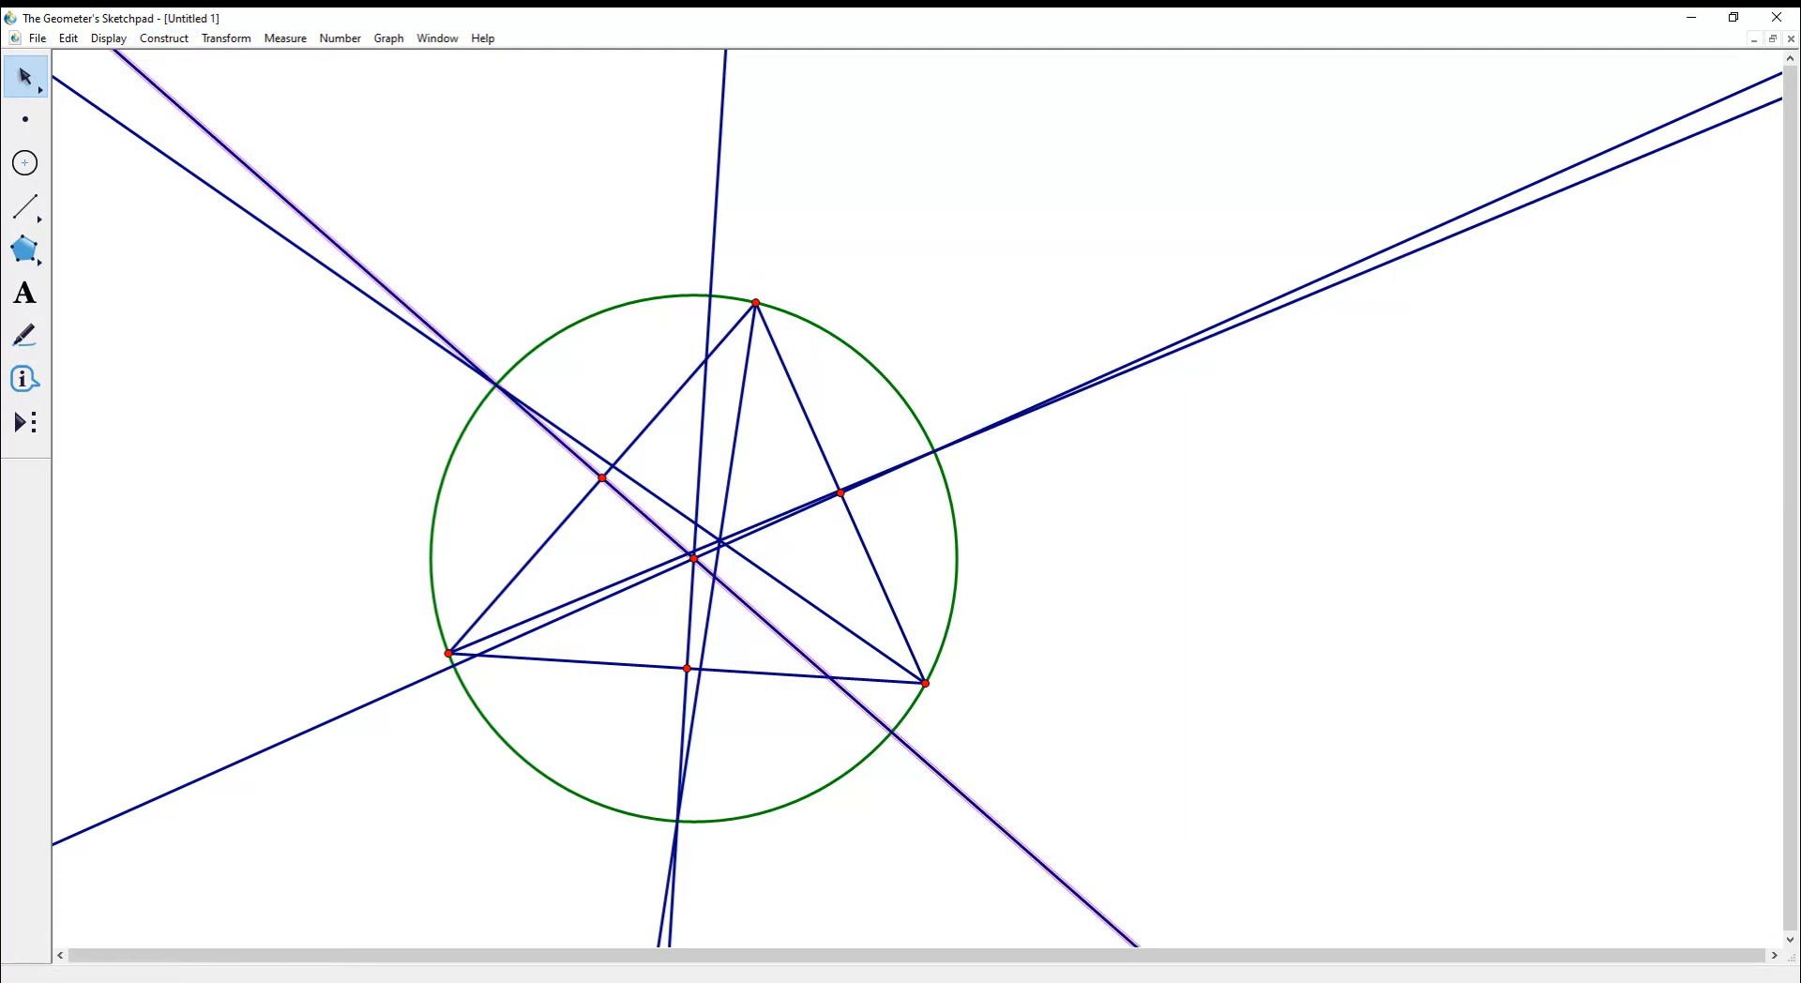
pyautogui.click(602, 478)
# - Move the right vertex up-left, then hide all three perpendicular bisectors and their midpoints
pyautogui.click(840, 492)
pyautogui.moveTo(925, 683); pyautogui.dragTo(856, 627)
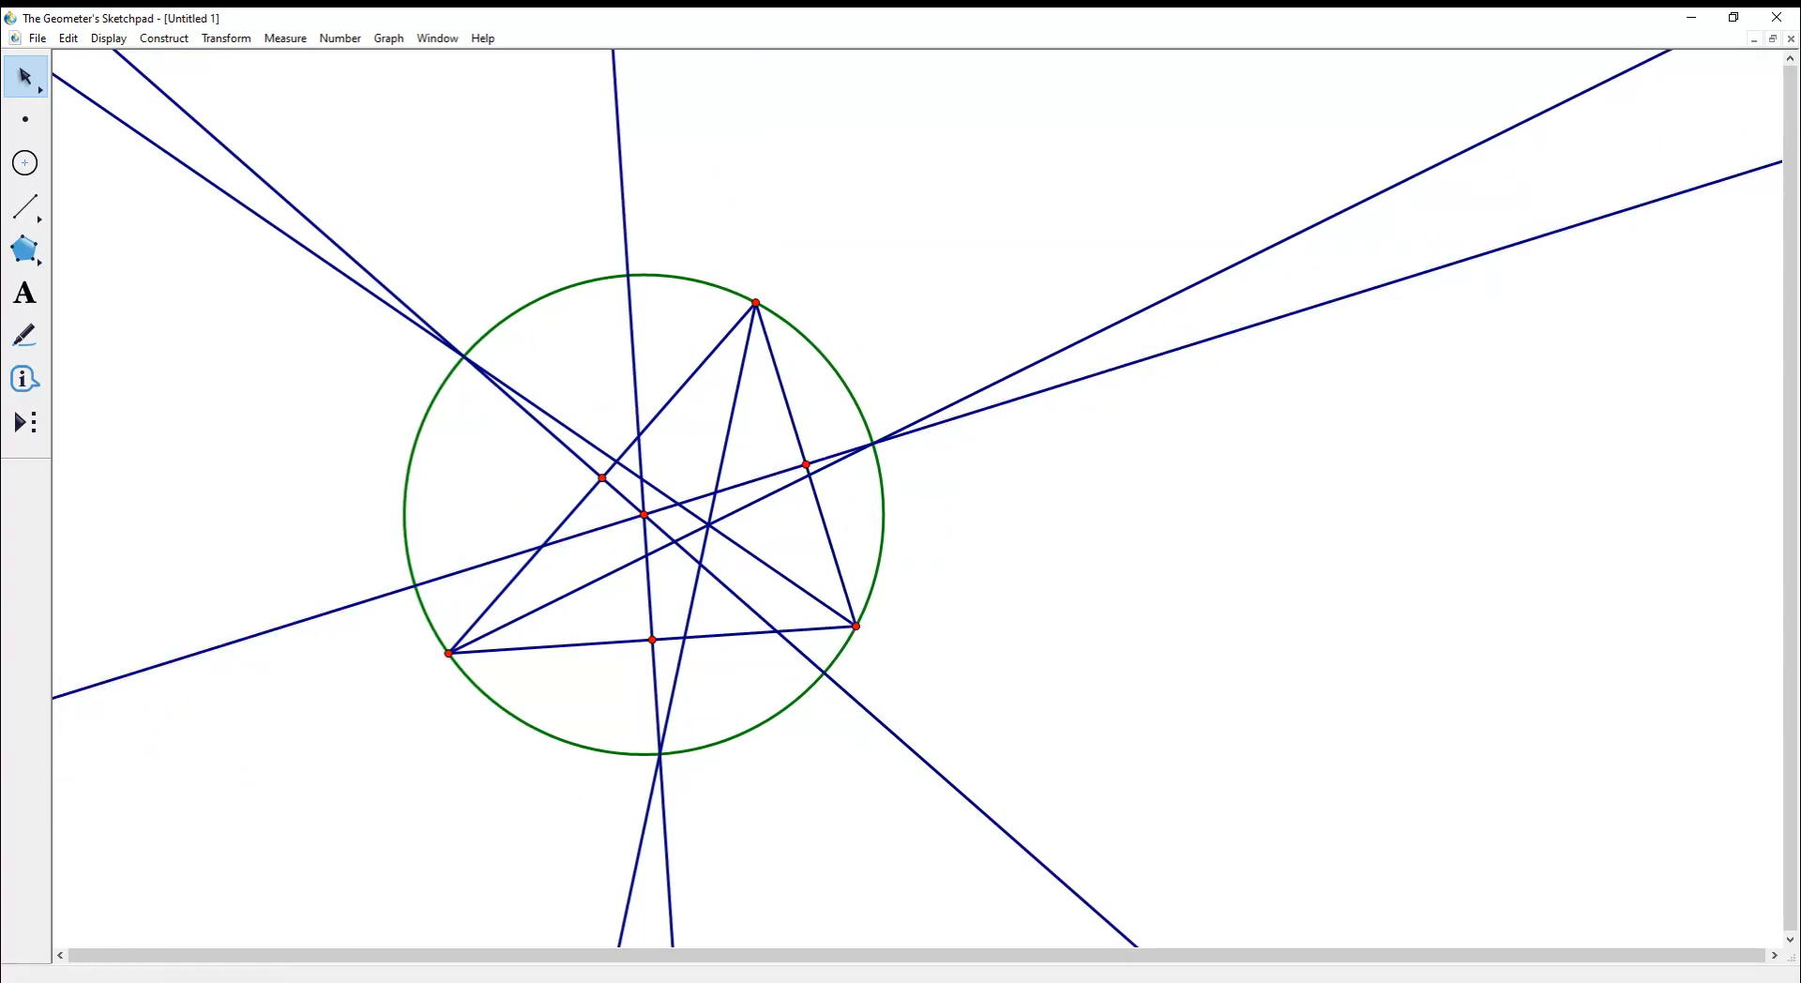
pyautogui.click(928, 426)
pyautogui.click(806, 464)
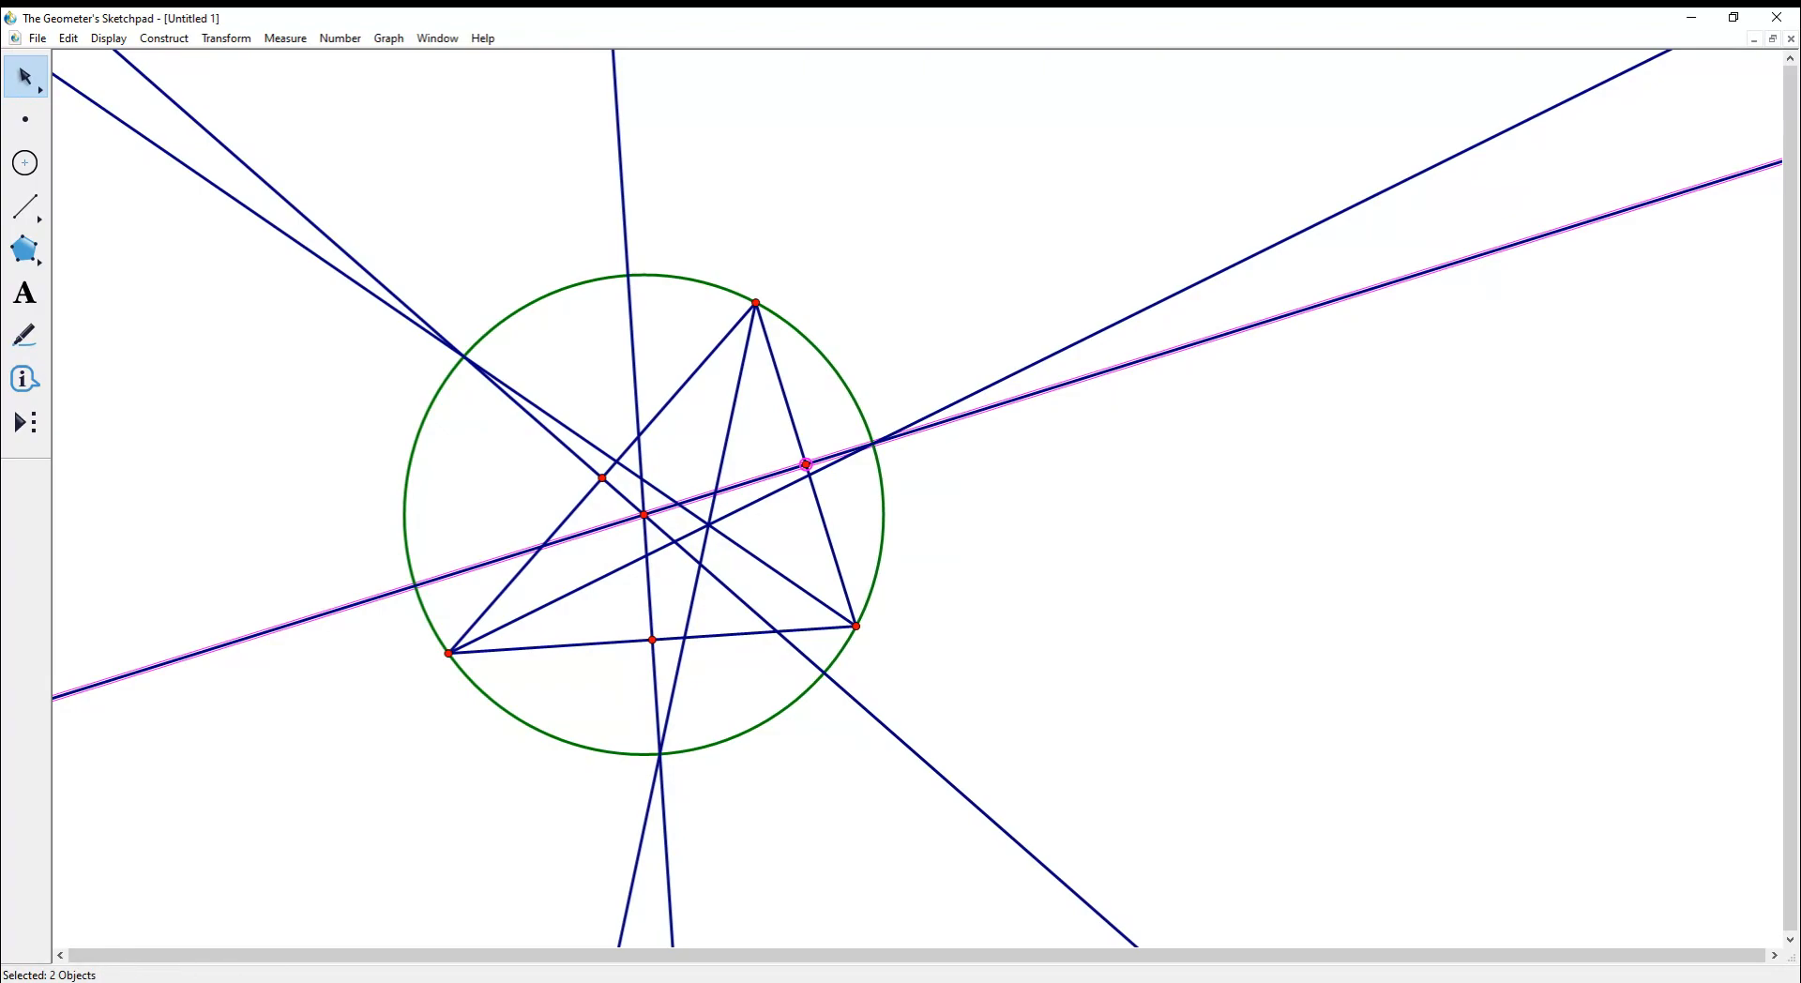
pyautogui.click(544, 427)
pyautogui.click(602, 478)
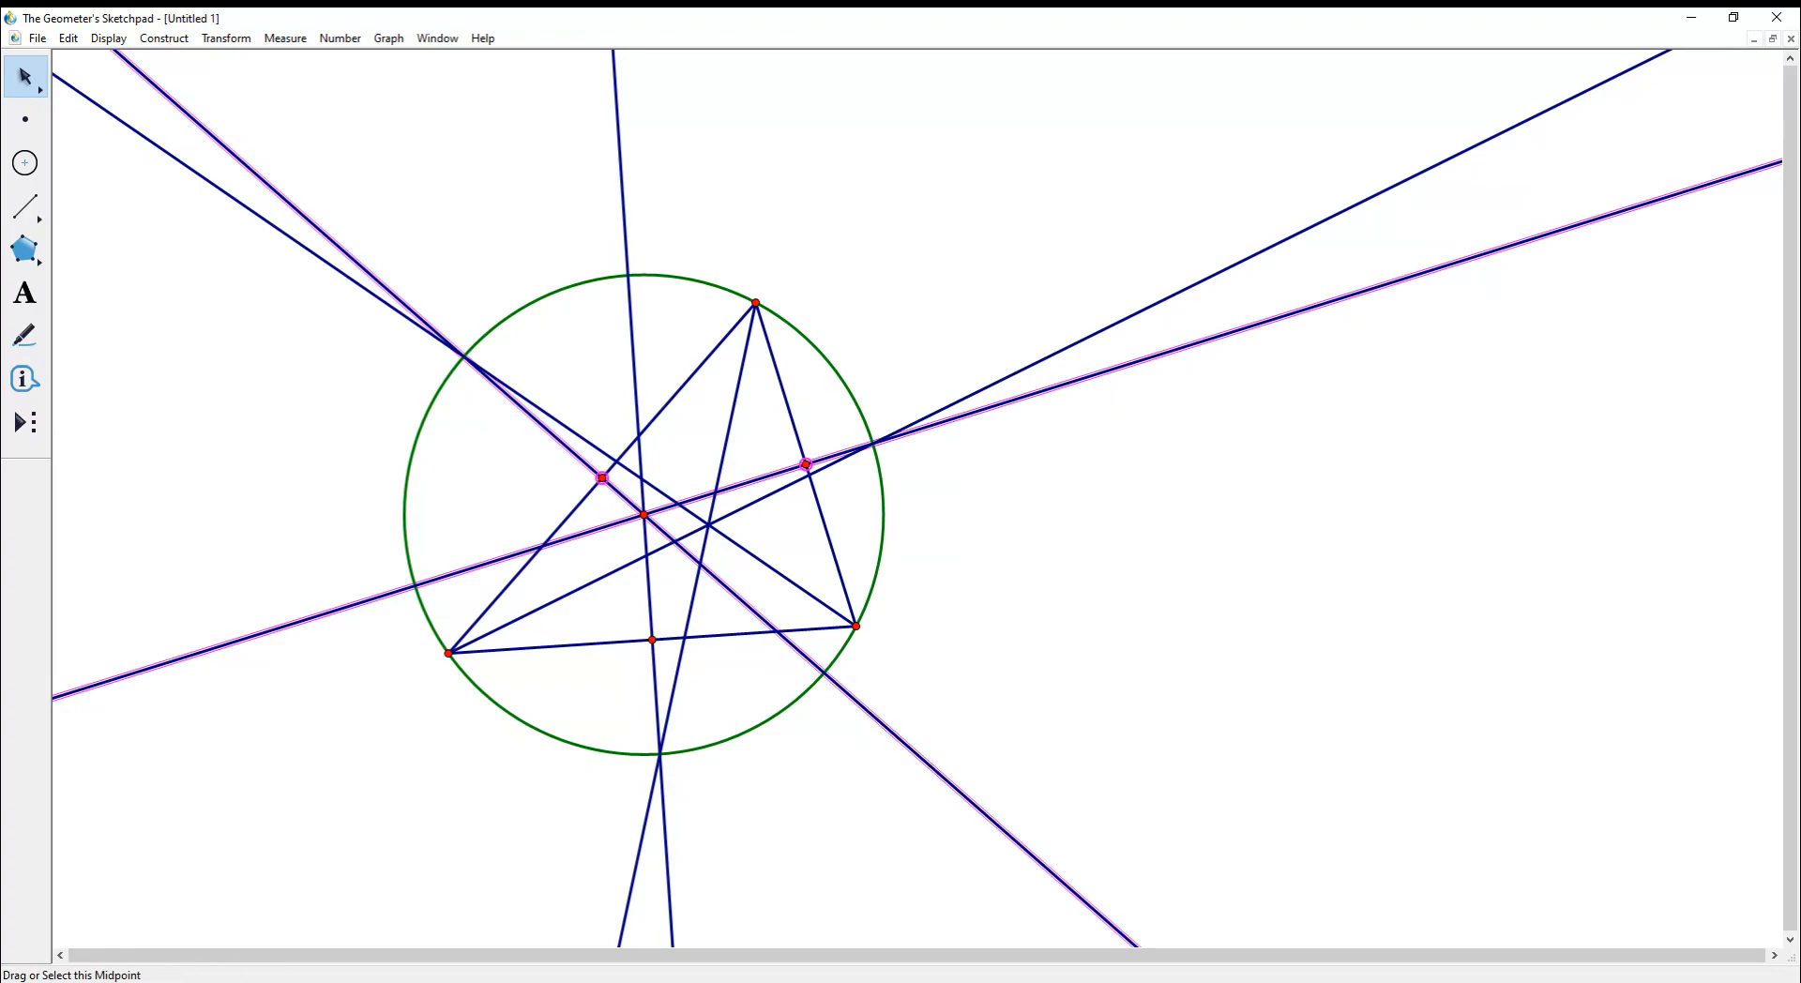
pyautogui.click(649, 590)
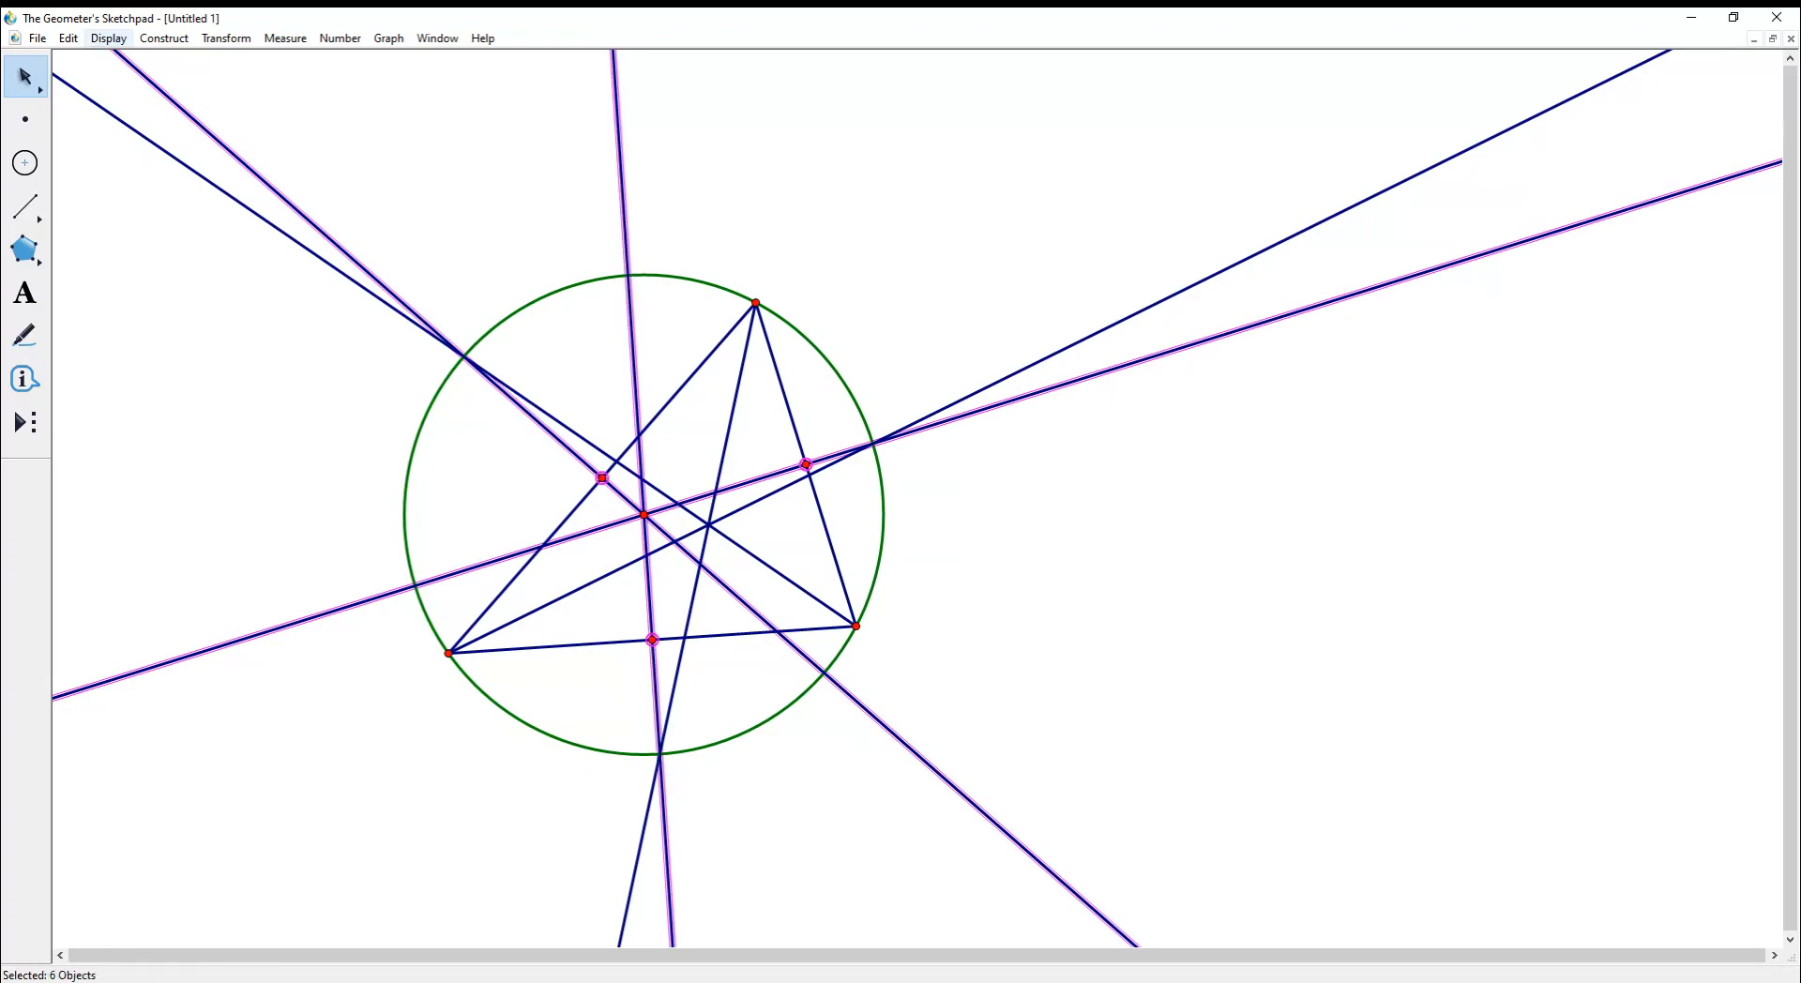
pyautogui.click(108, 39)
pyautogui.click(141, 150)
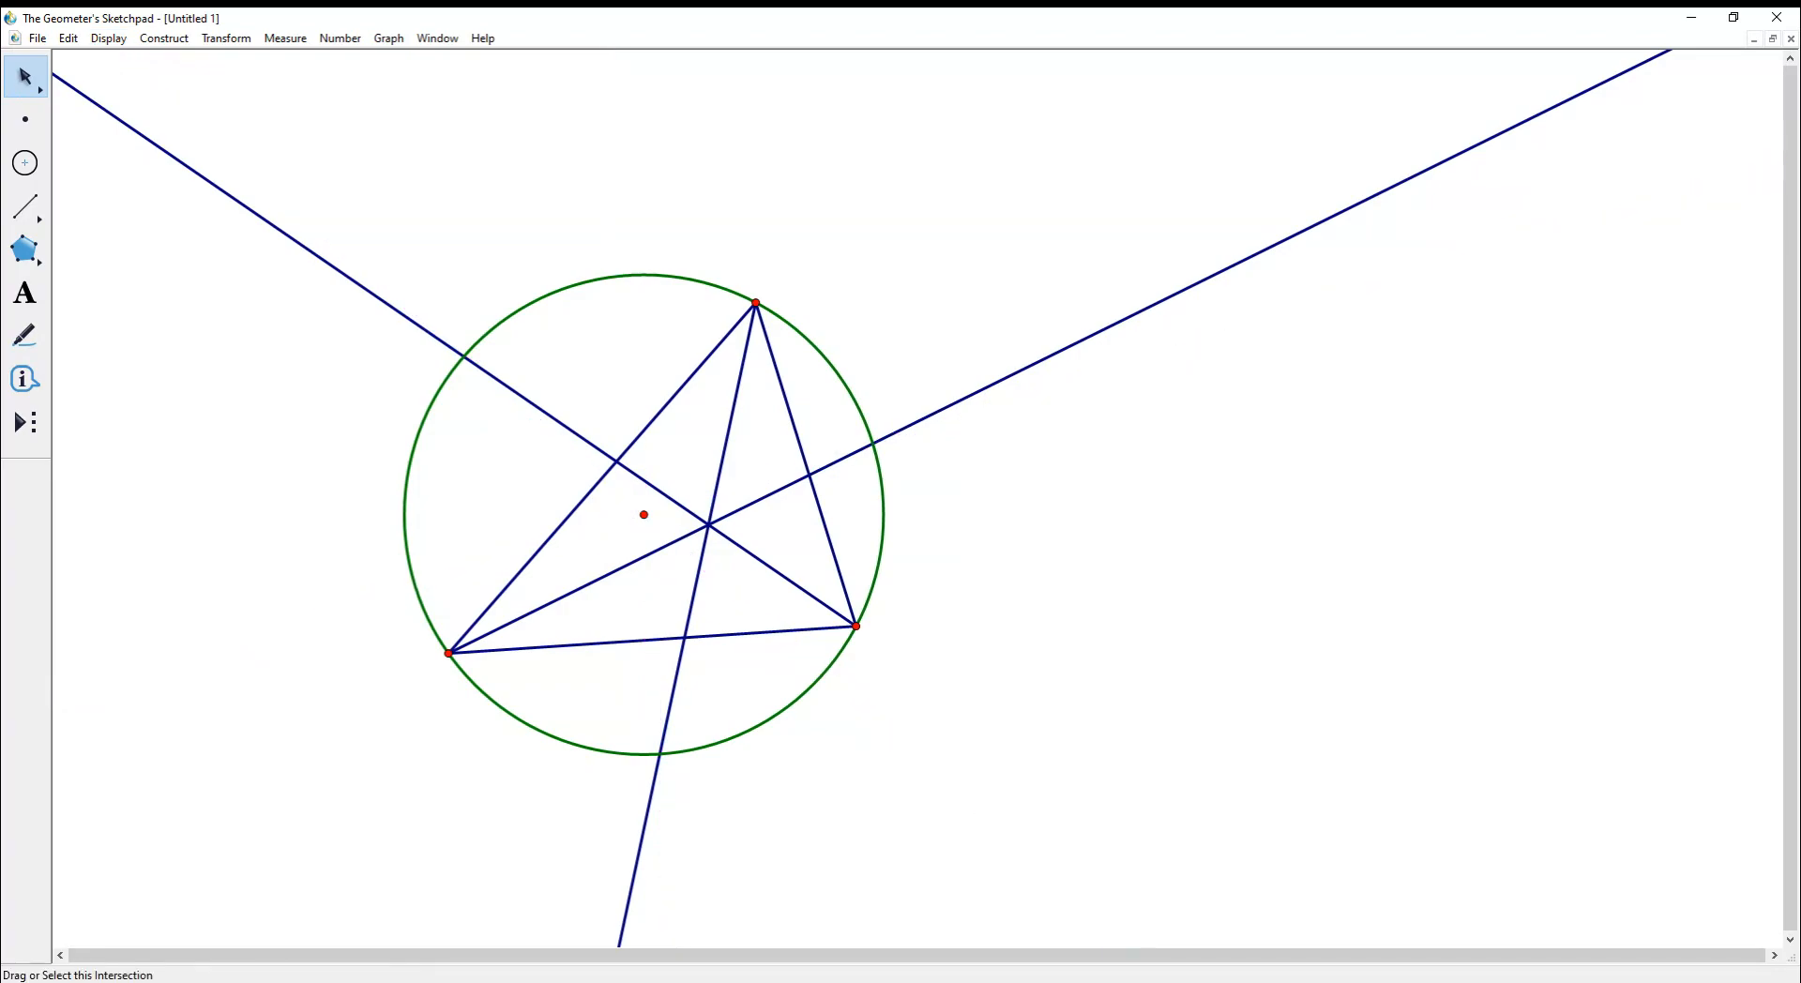
# - Draw the inscribed circle centred at the angle bisectors' intersection, and move the top vertex
pyautogui.moveTo(756, 303); pyautogui.dragTo(619, 333)
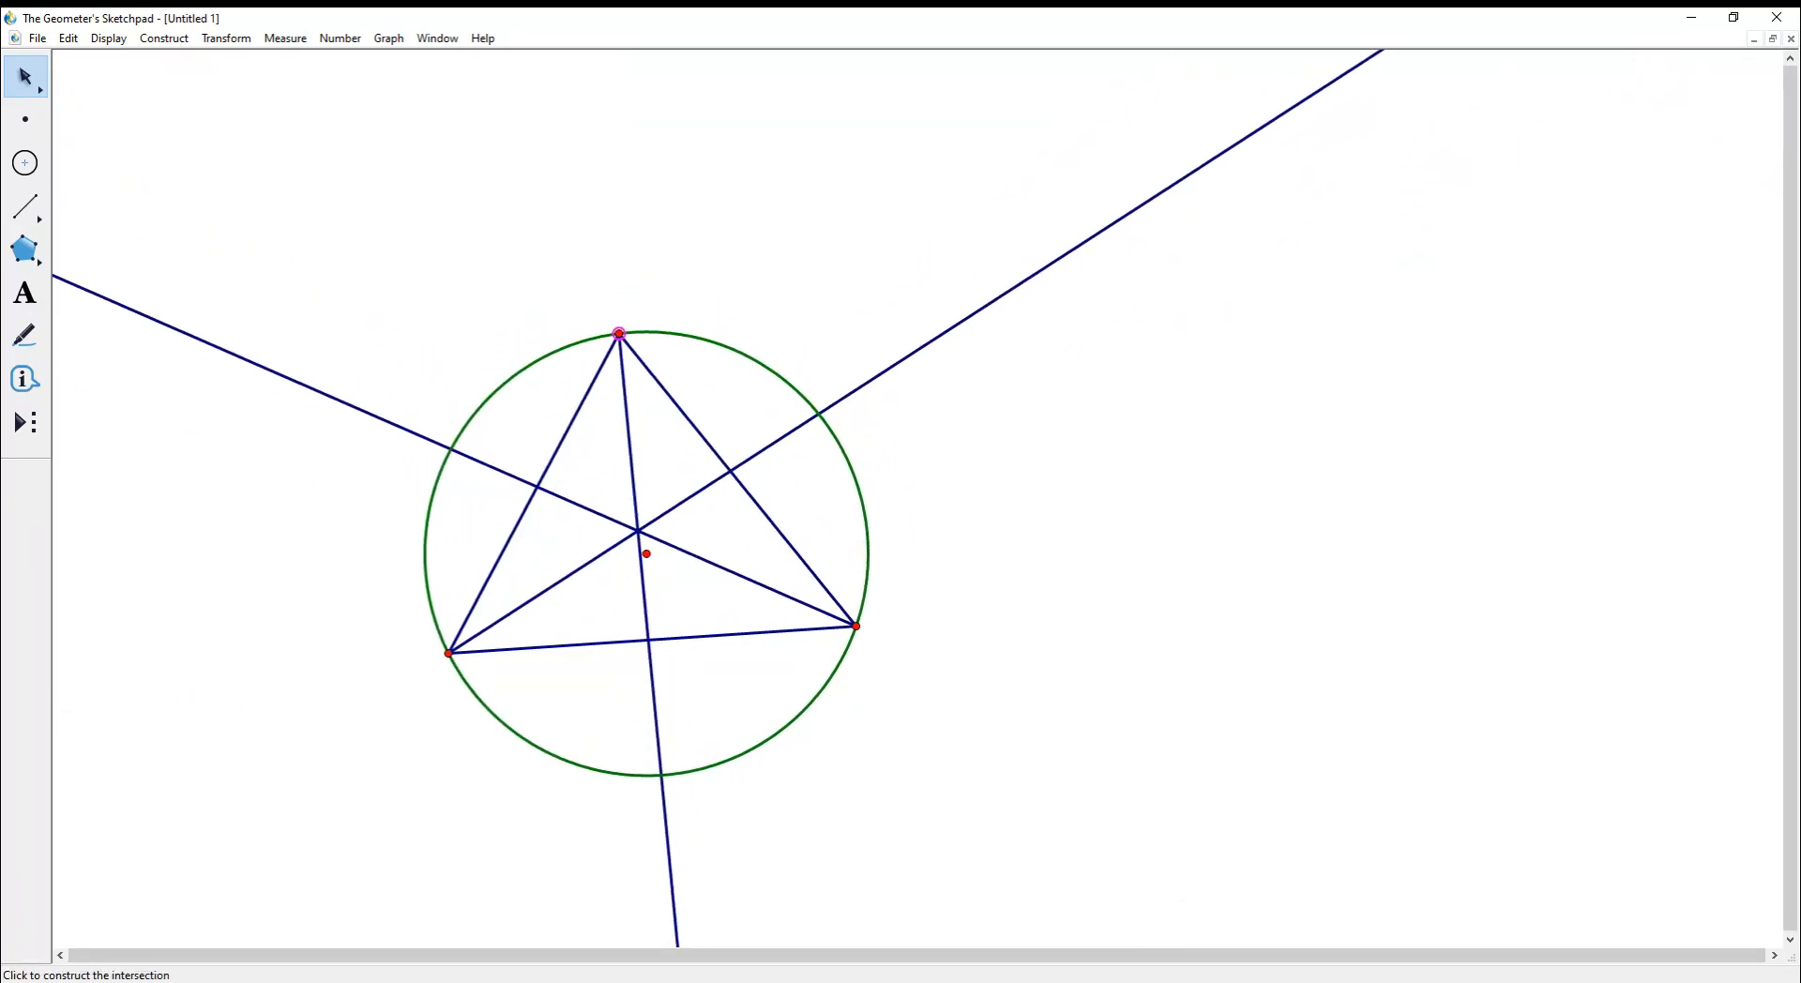
pyautogui.click(26, 164)
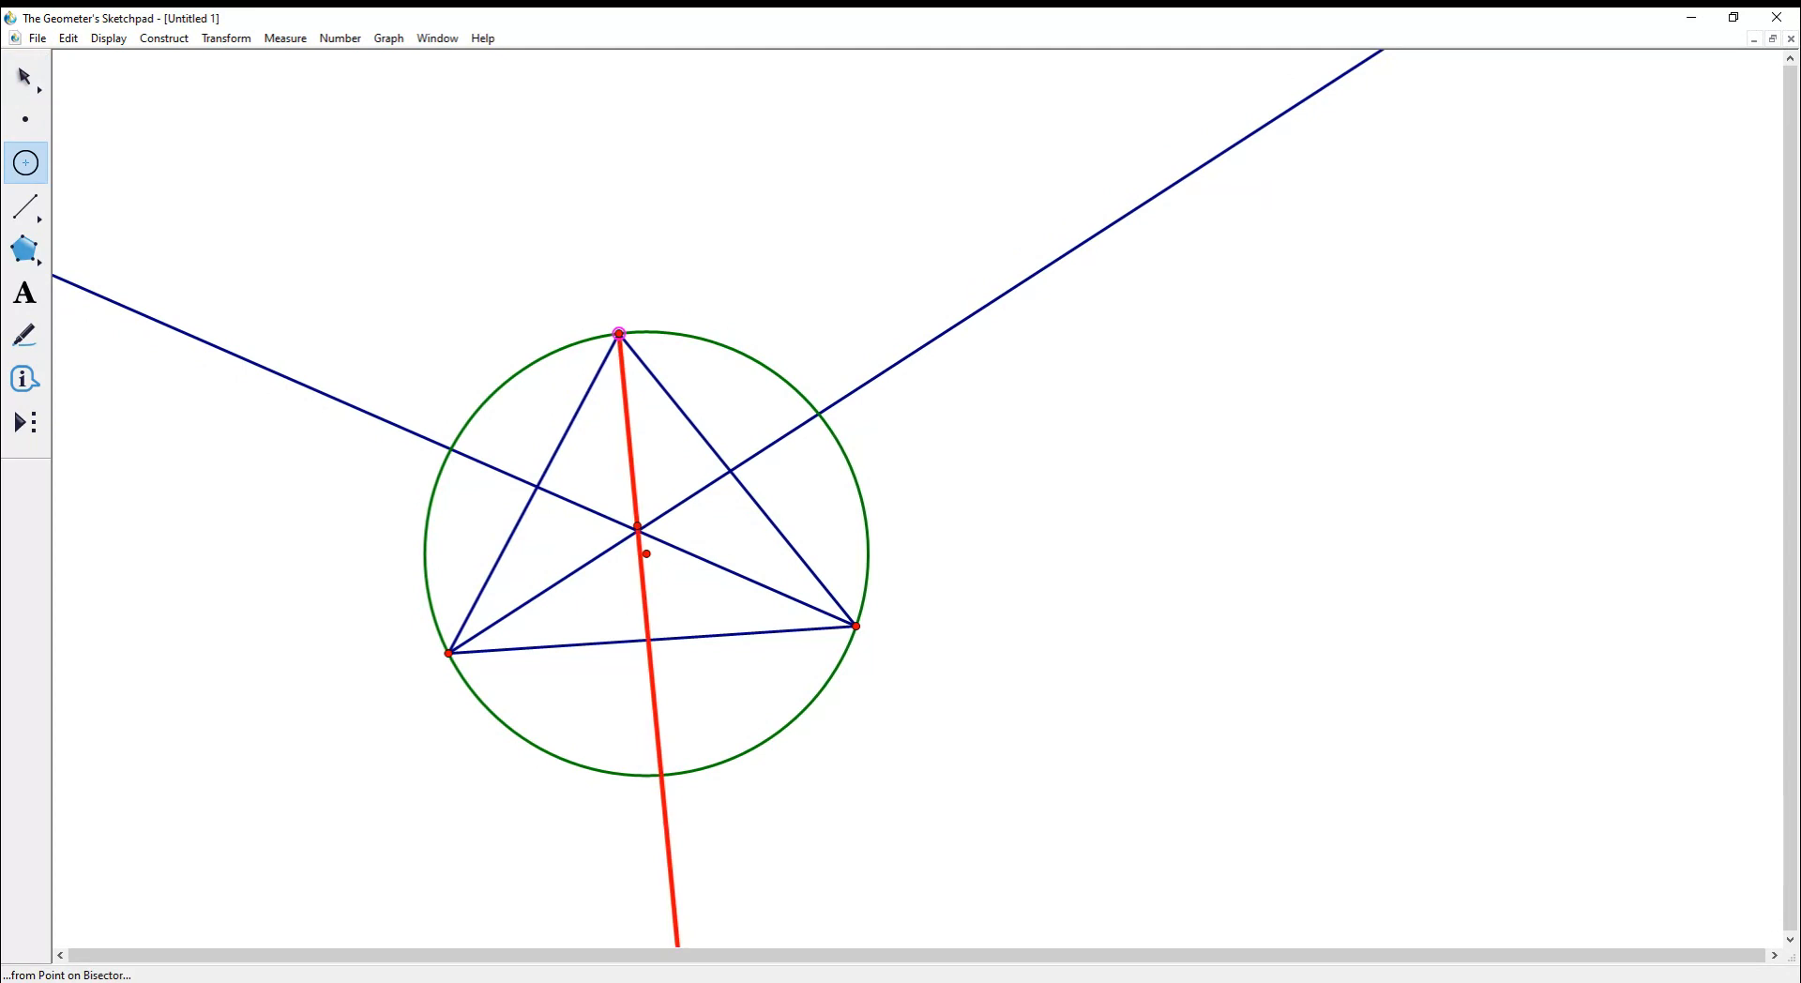
pyautogui.moveTo(637, 530); pyautogui.dragTo(730, 471)
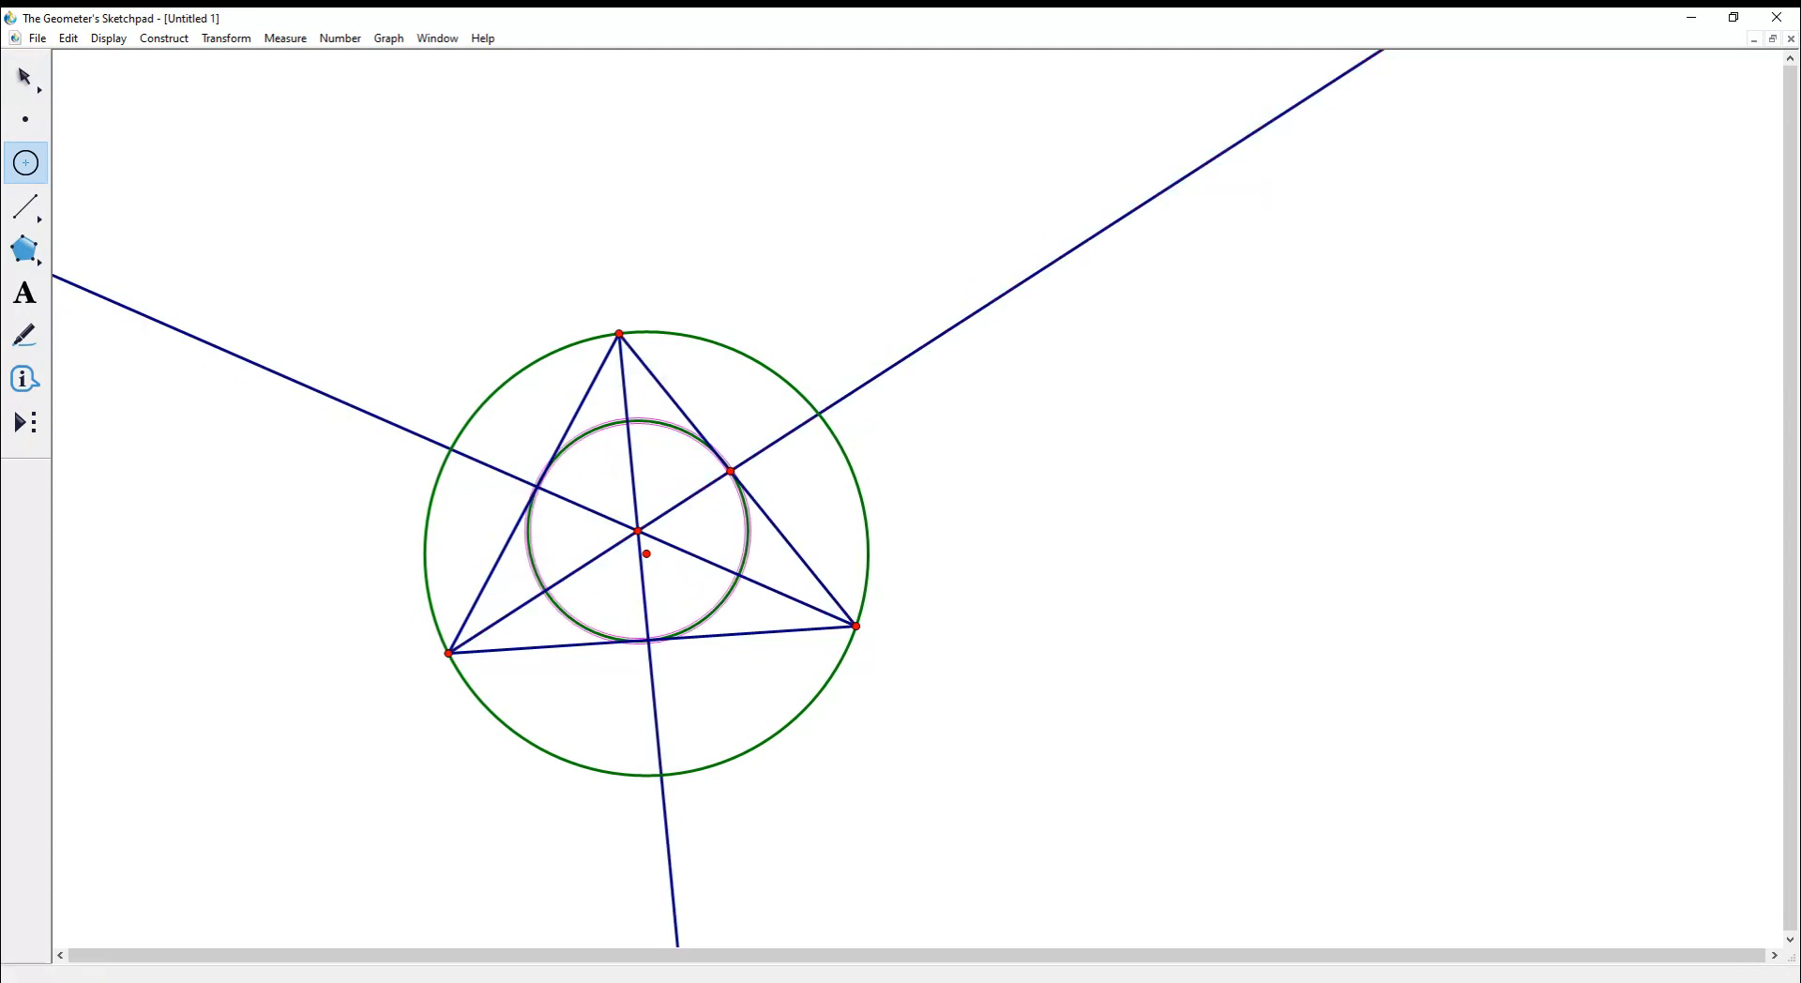
pyautogui.press('Escape')
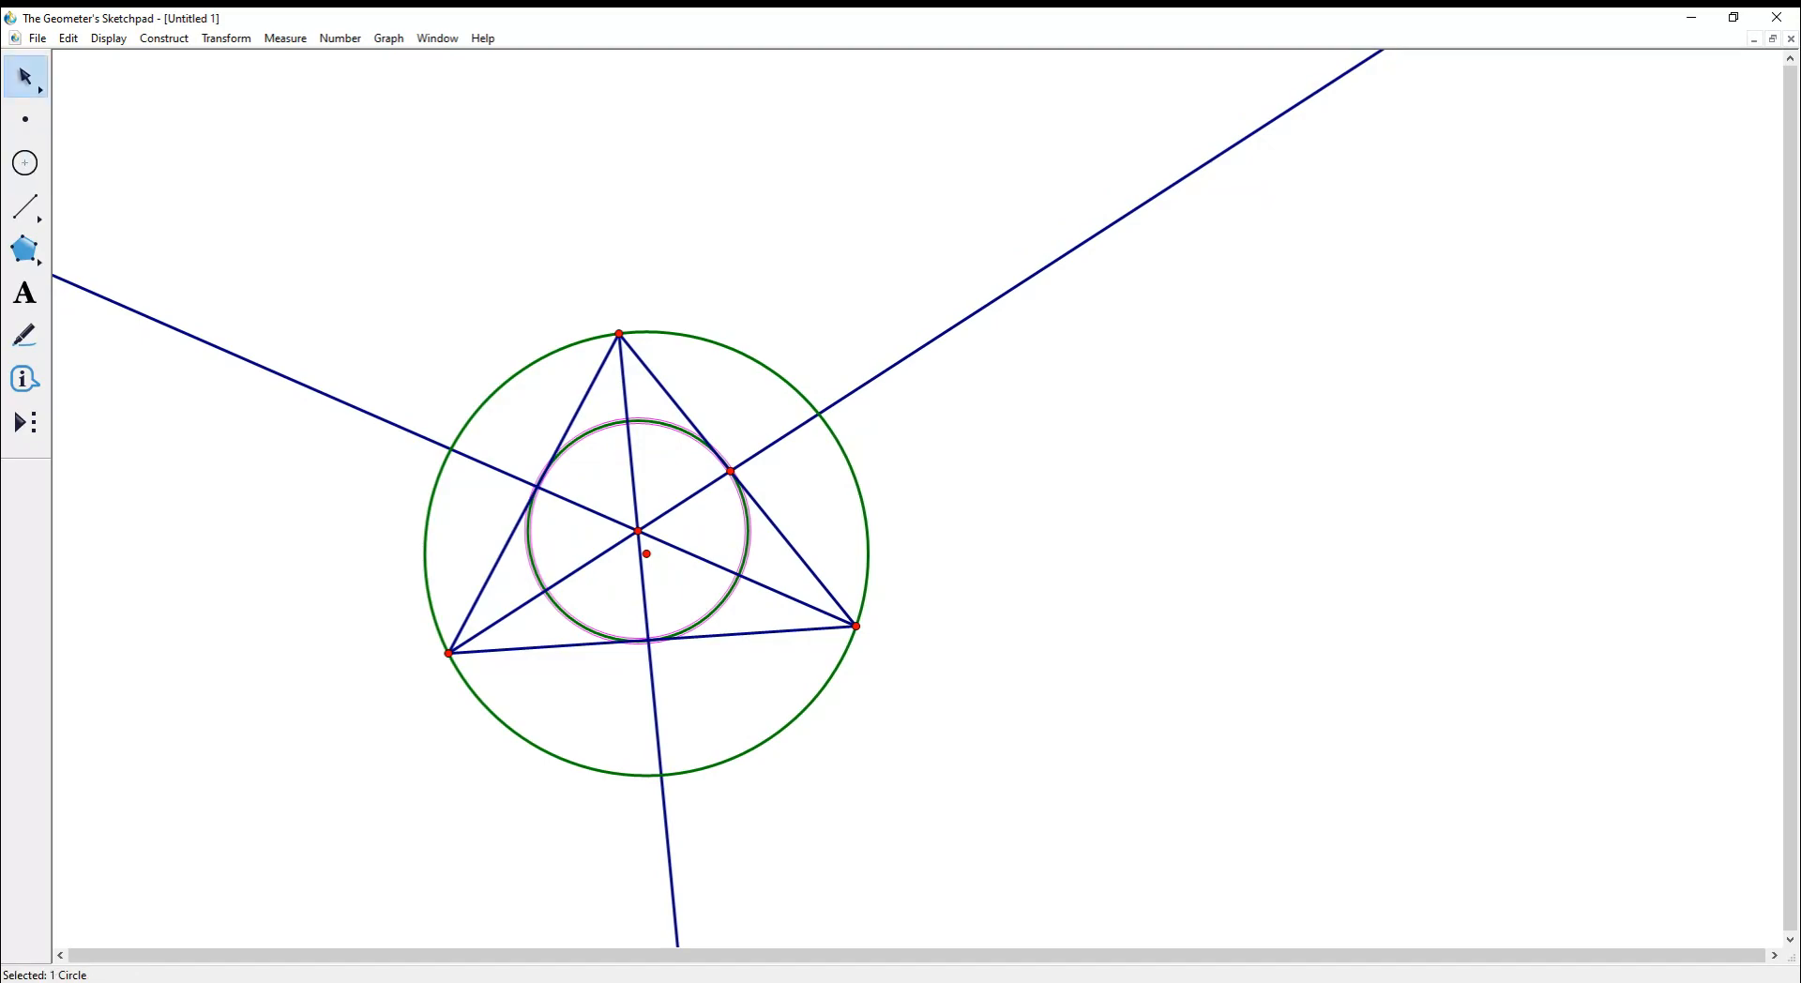
pyautogui.moveTo(619, 333); pyautogui.dragTo(707, 311)
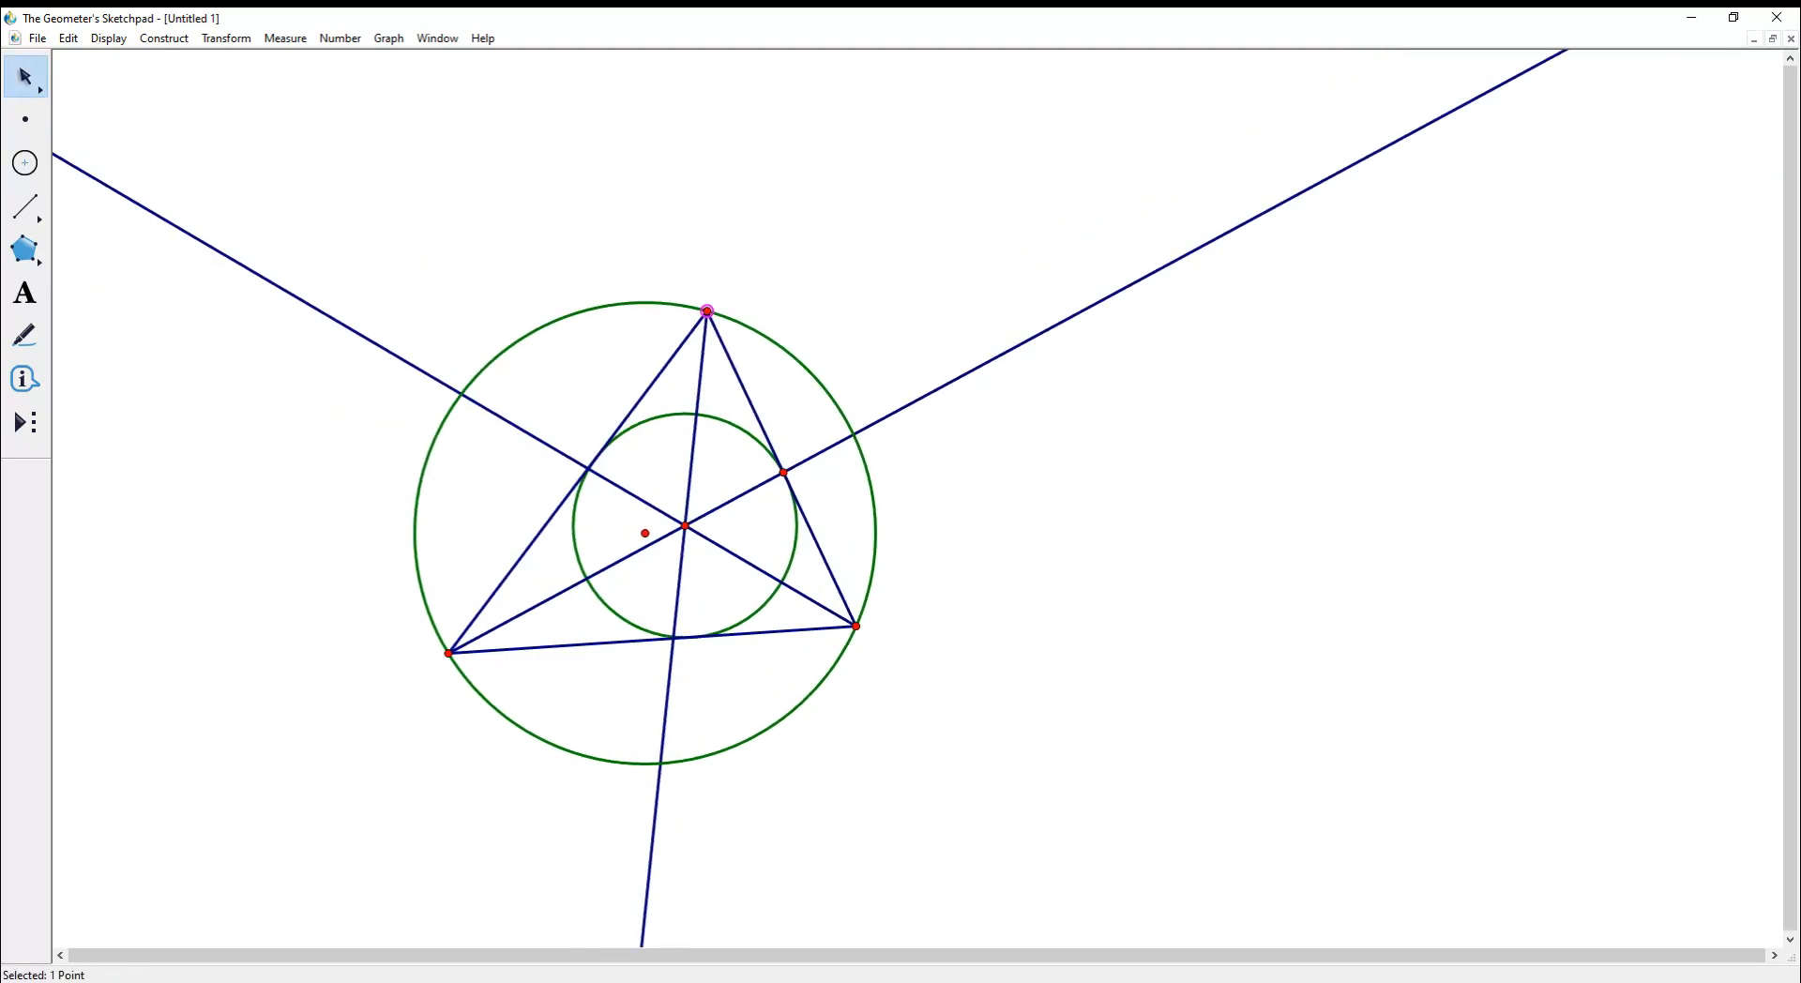
# - Hide the angle bisector lines and the extra point on the triangle's right side
pyautogui.click(667, 703)
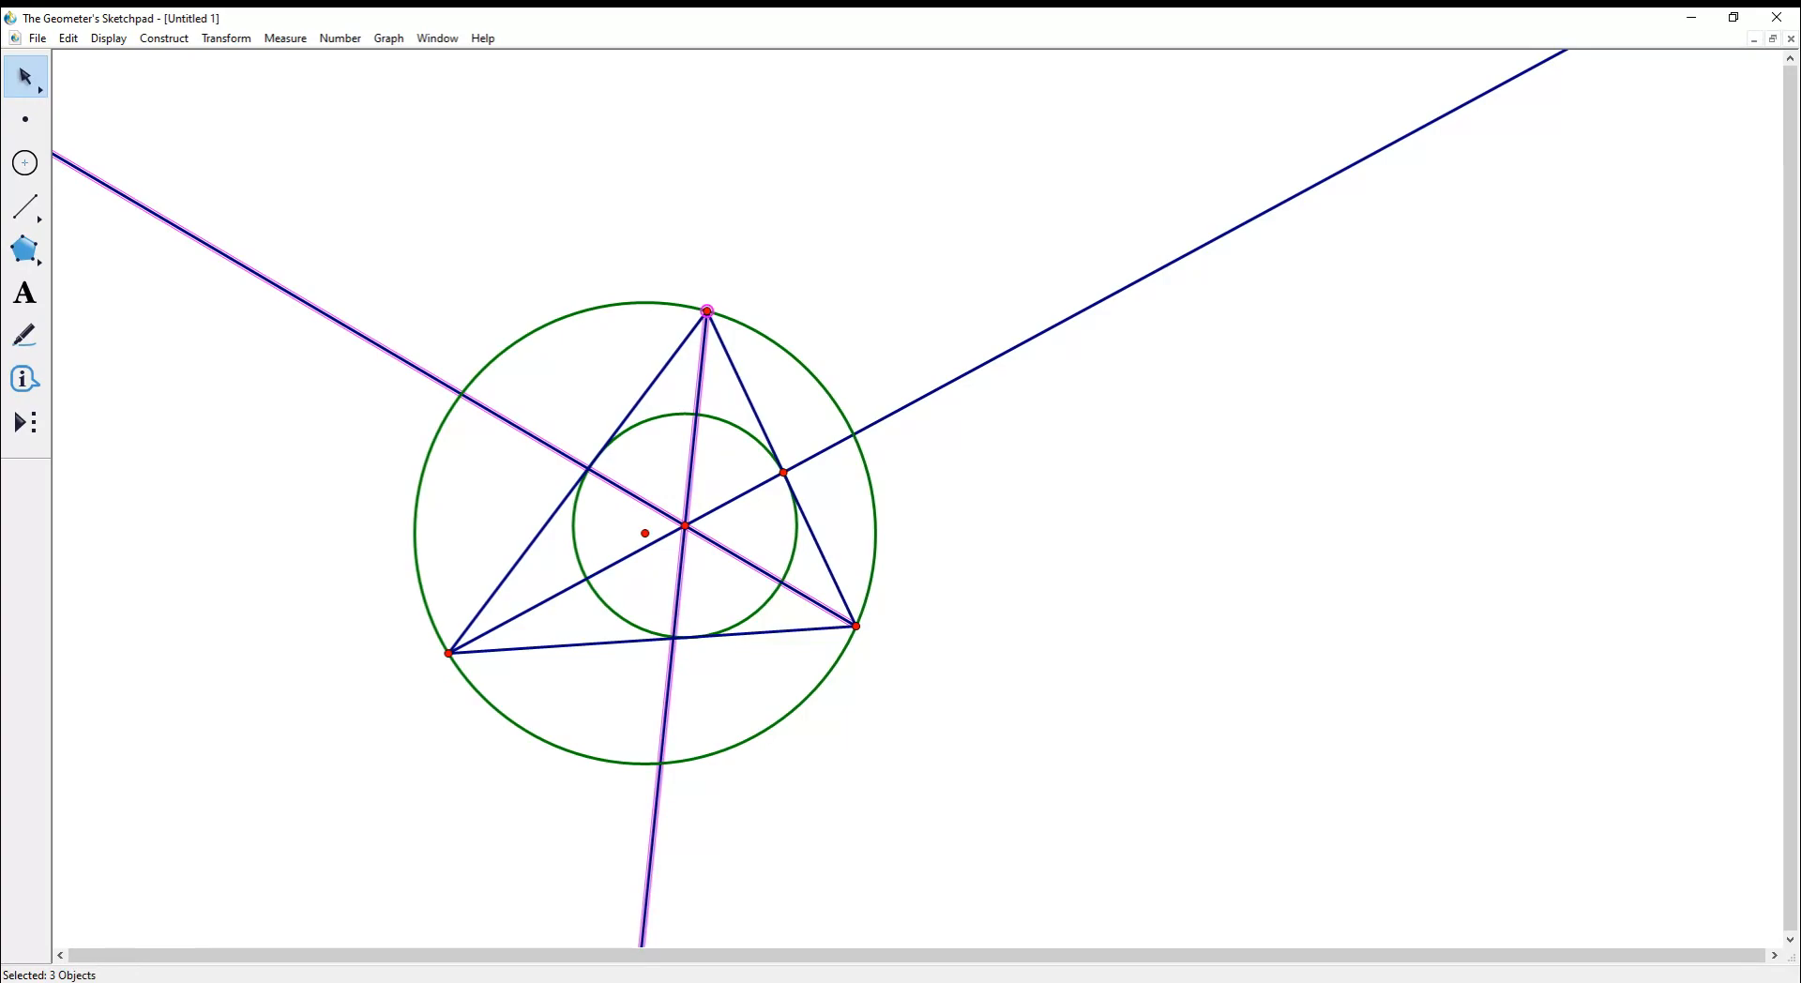
pyautogui.click(924, 396)
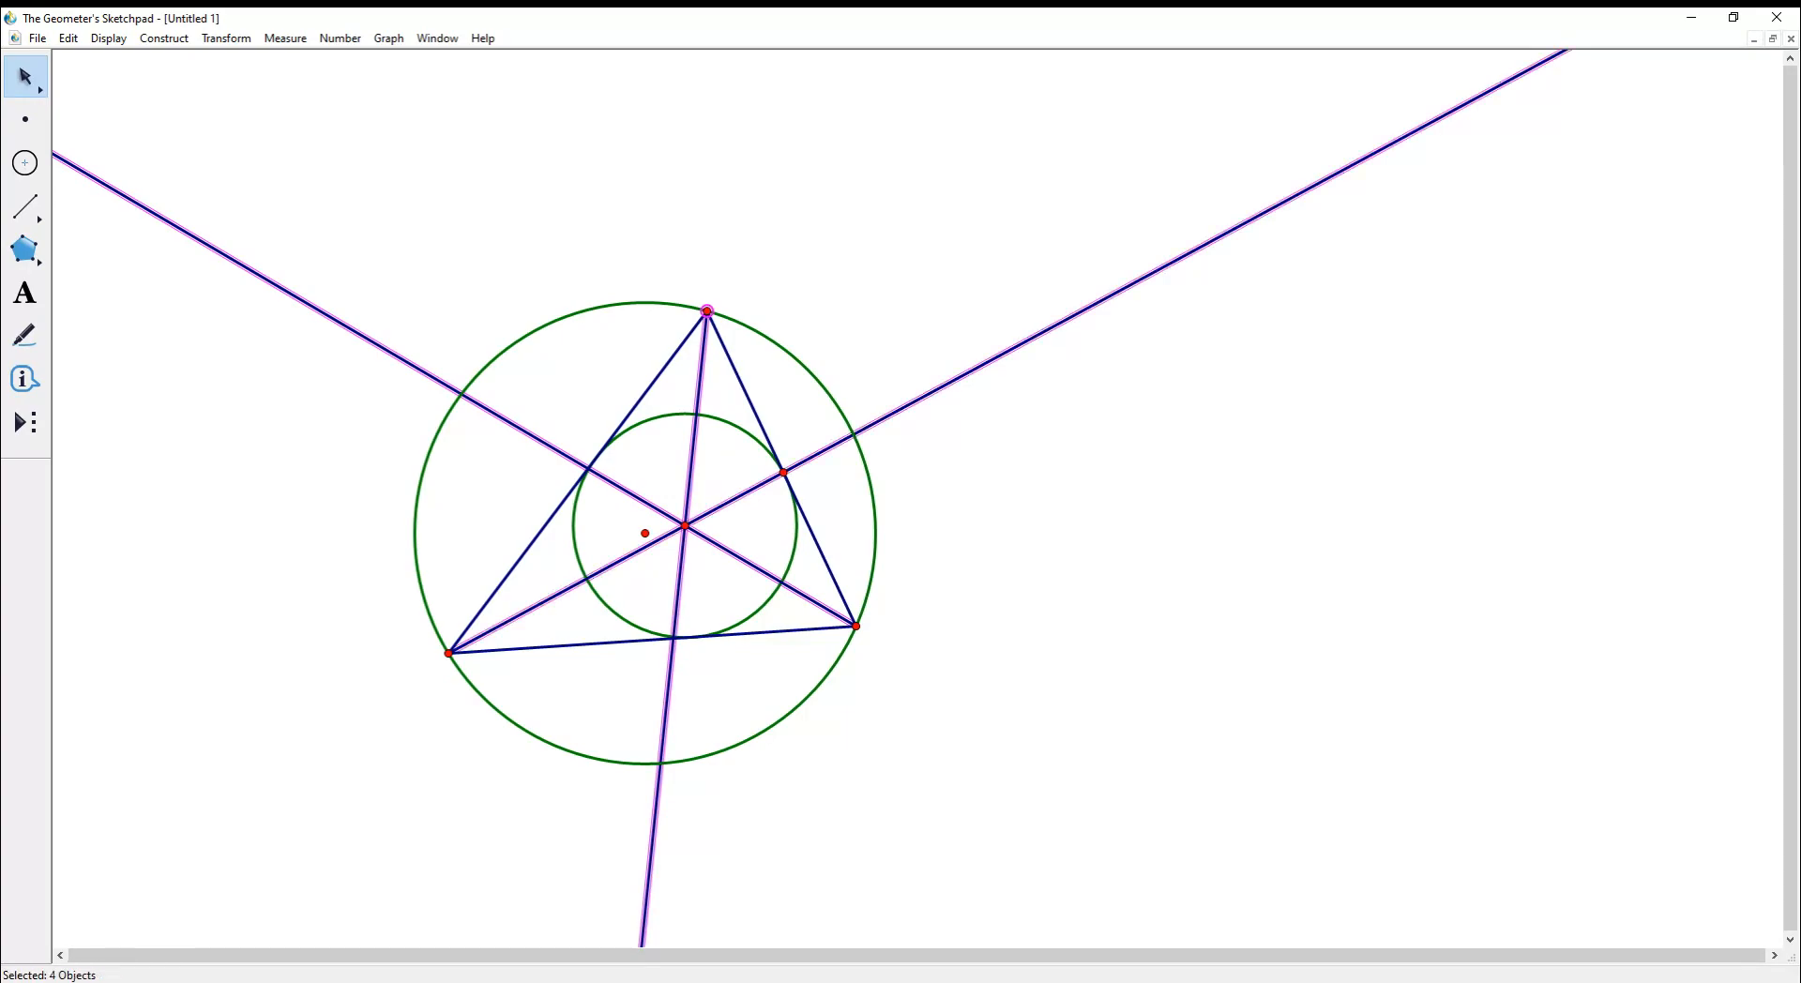
pyautogui.click(783, 473)
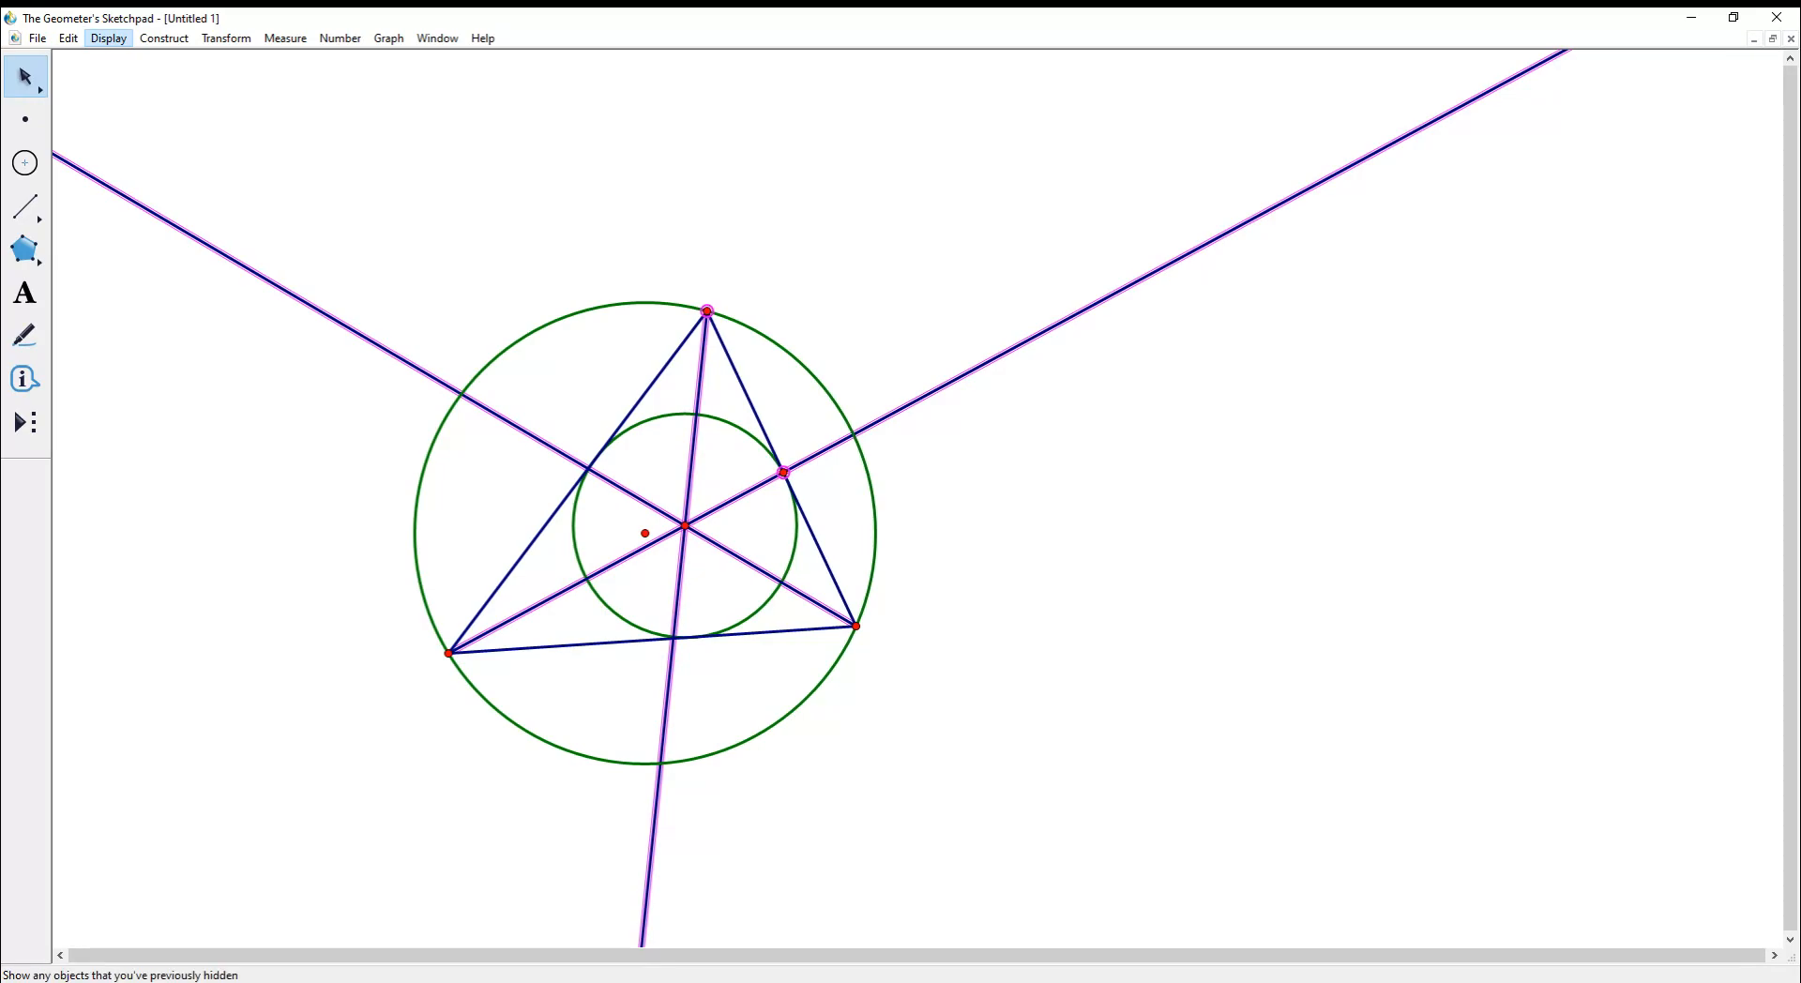
pyautogui.click(145, 148)
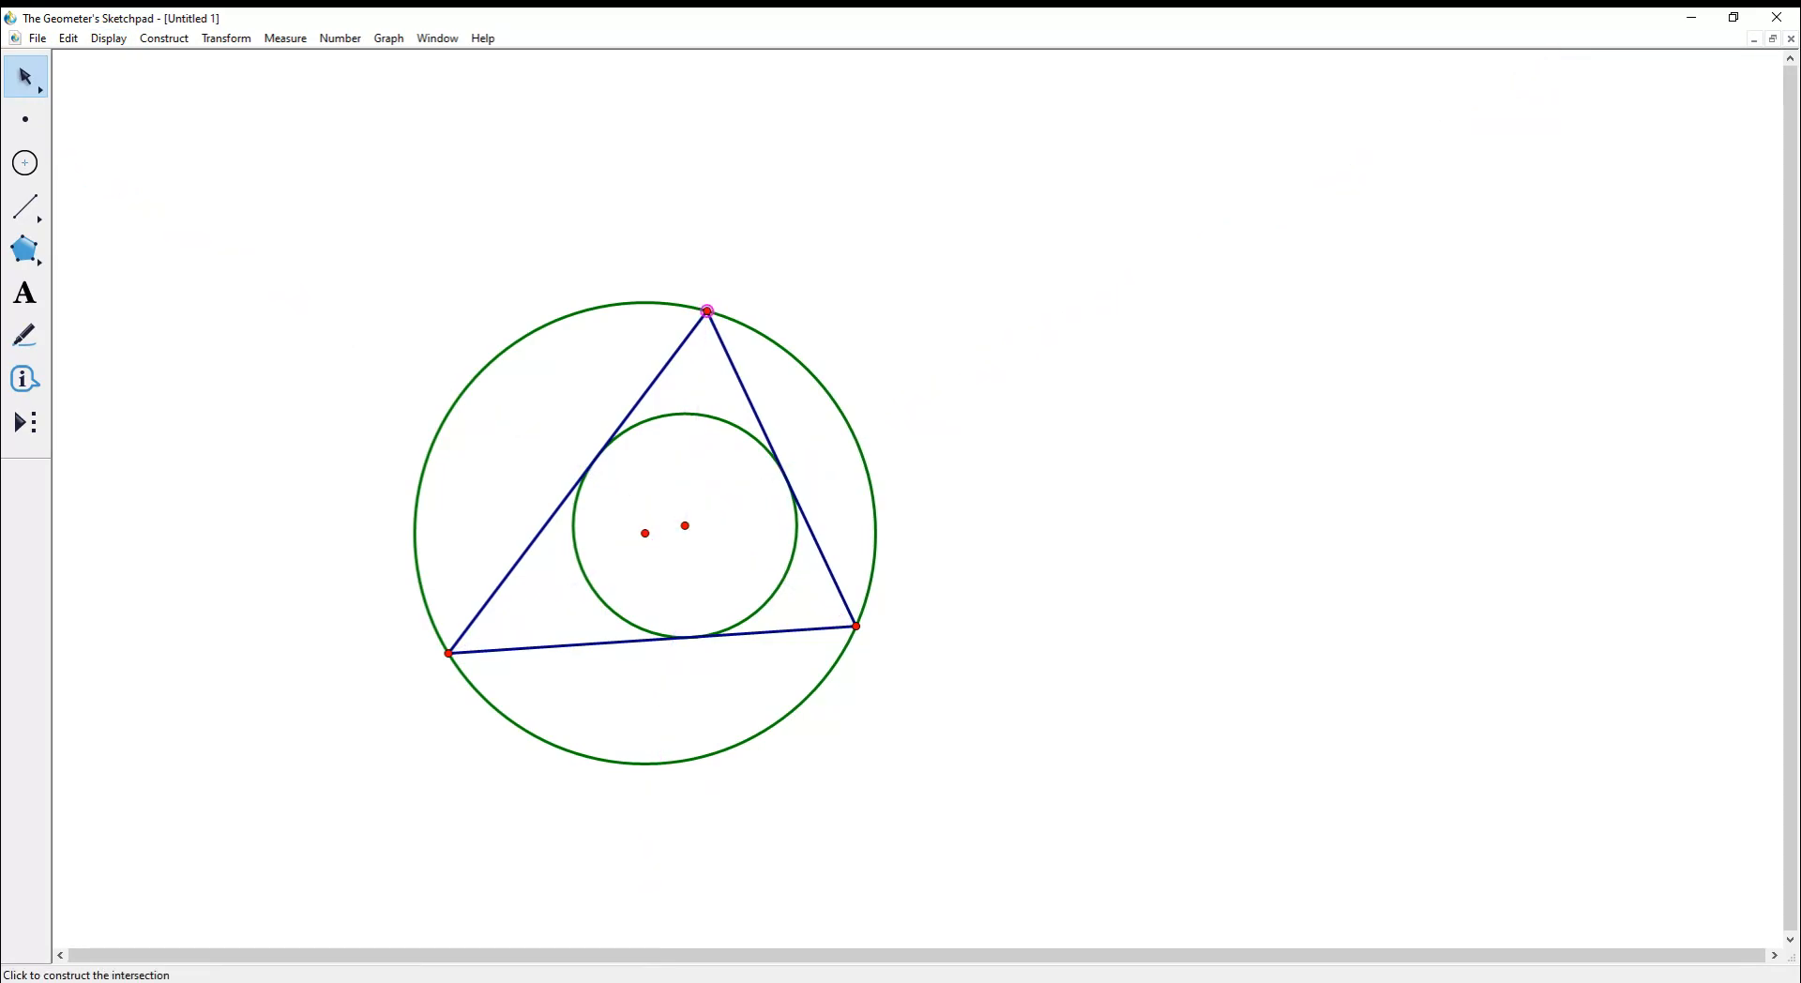
# - Drag the top vertex left, then far to the upper right to flatten the triangle
pyautogui.moveTo(707, 311); pyautogui.dragTo(628, 285)
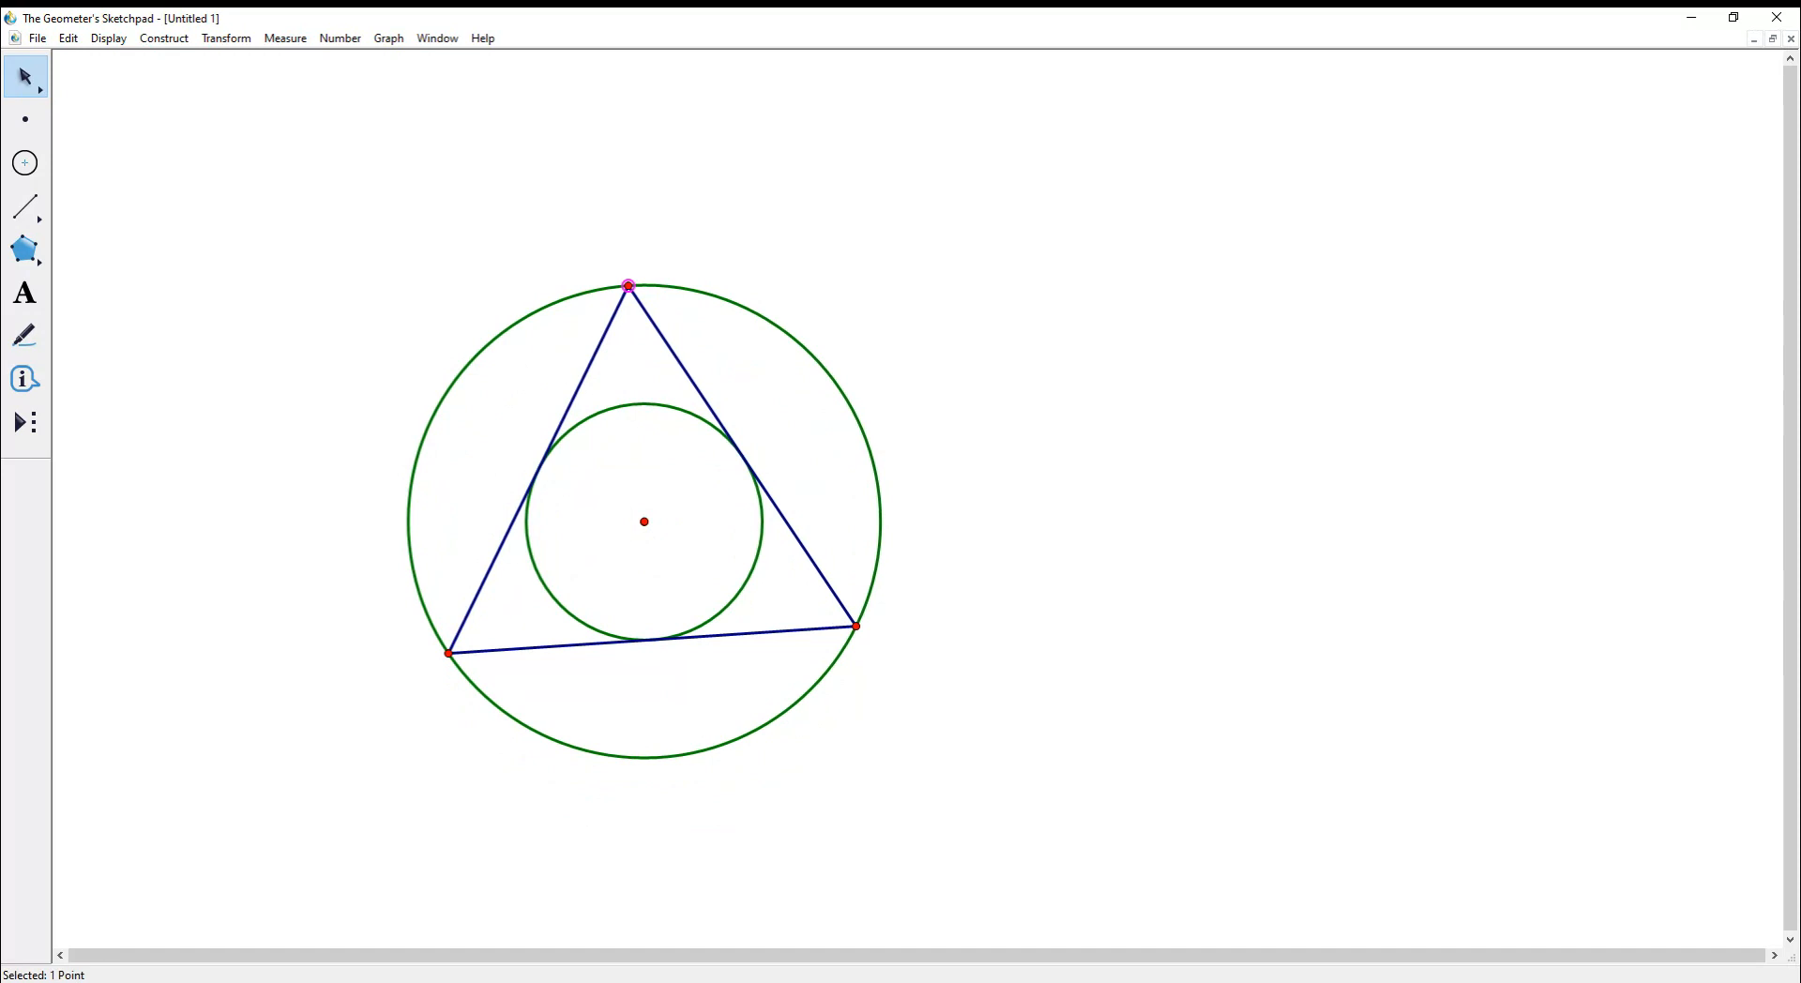
pyautogui.moveTo(628, 285); pyautogui.dragTo(947, 377)
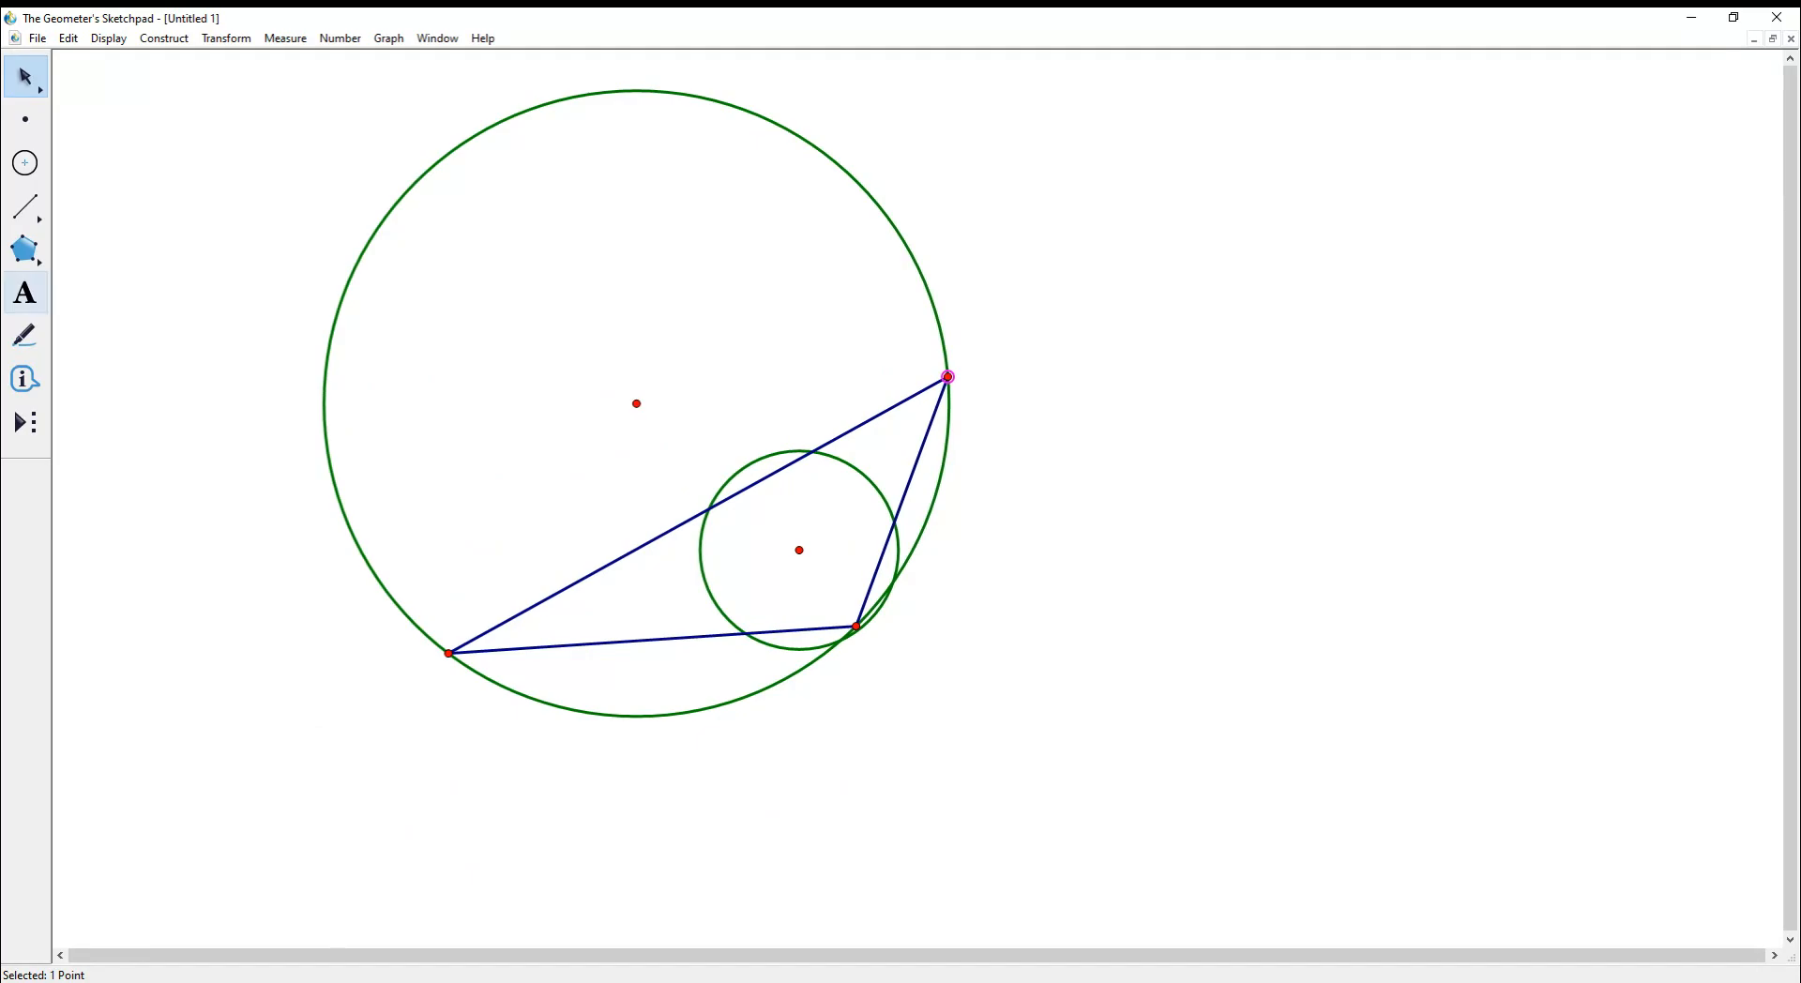
# - Add the caption 'Circle and triangles' right of the figure and insert the vertex label N
pyautogui.click(25, 293)
pyautogui.moveTo(1131, 276); pyautogui.dragTo(1422, 414)
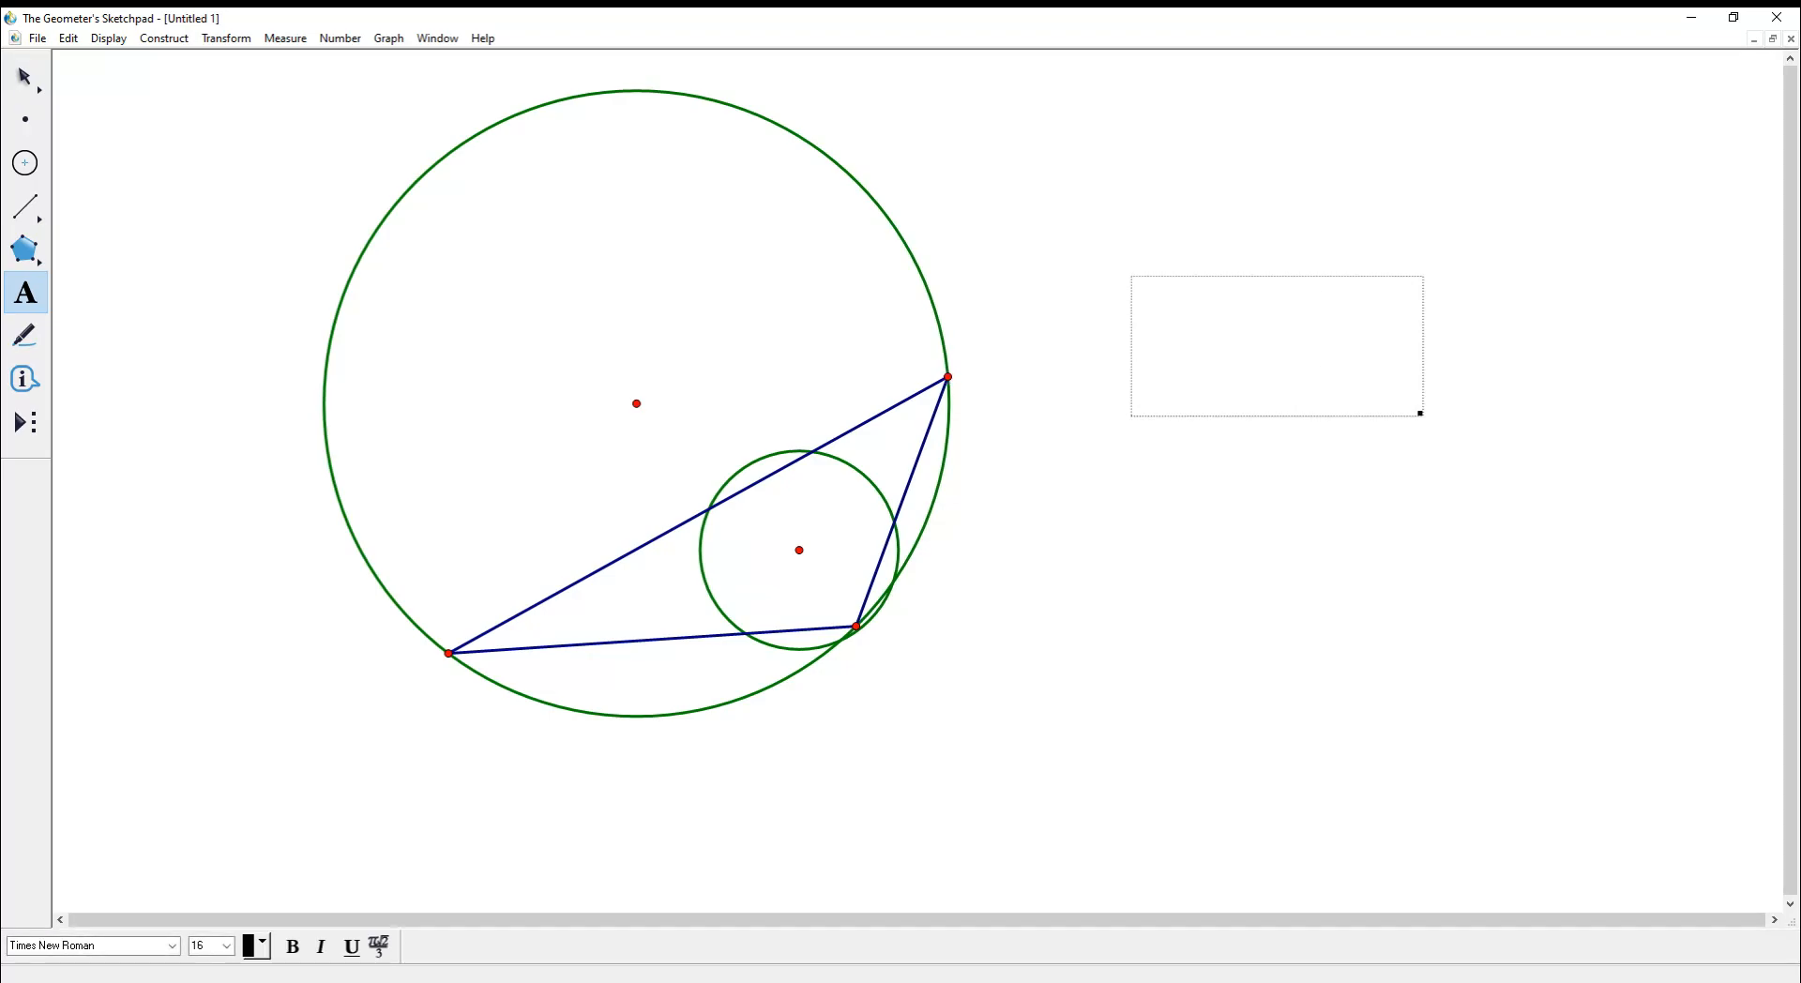
pyautogui.write('Circle and triangles')
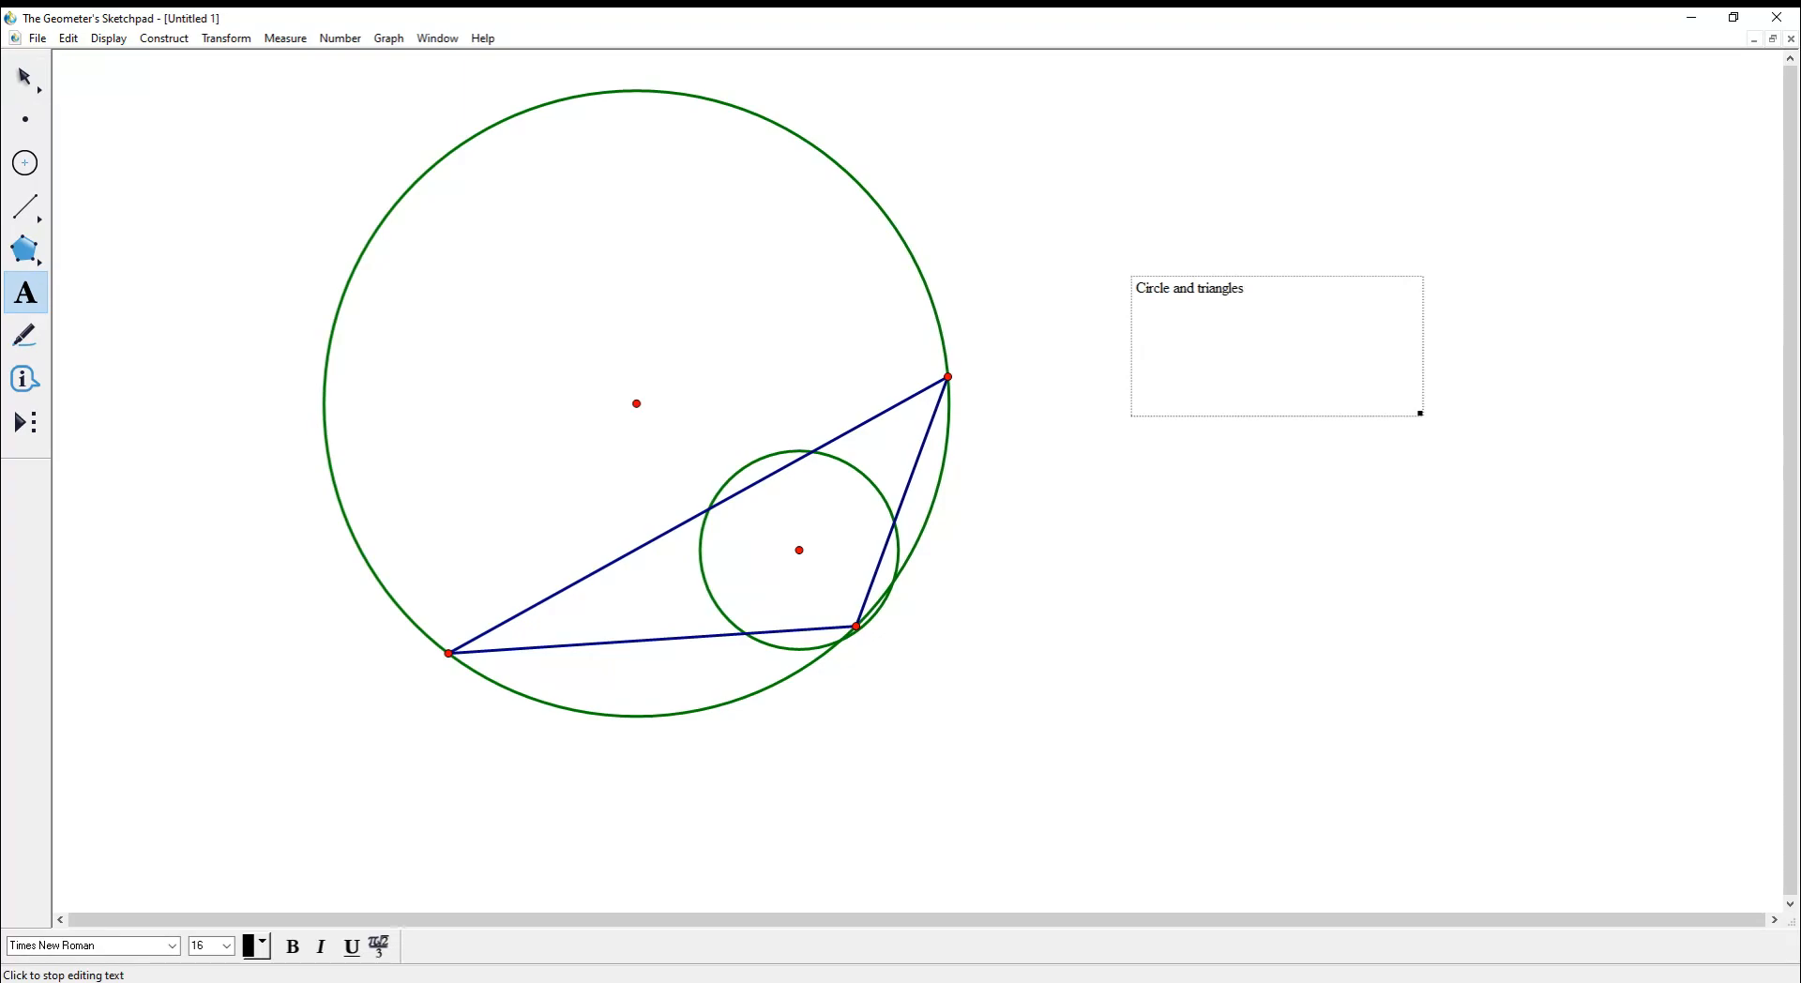
pyautogui.click(947, 377)
# - Draw a long diagonal segment, construct its midpoint, and drag the lower endpoint upward
pyautogui.press('Escape')
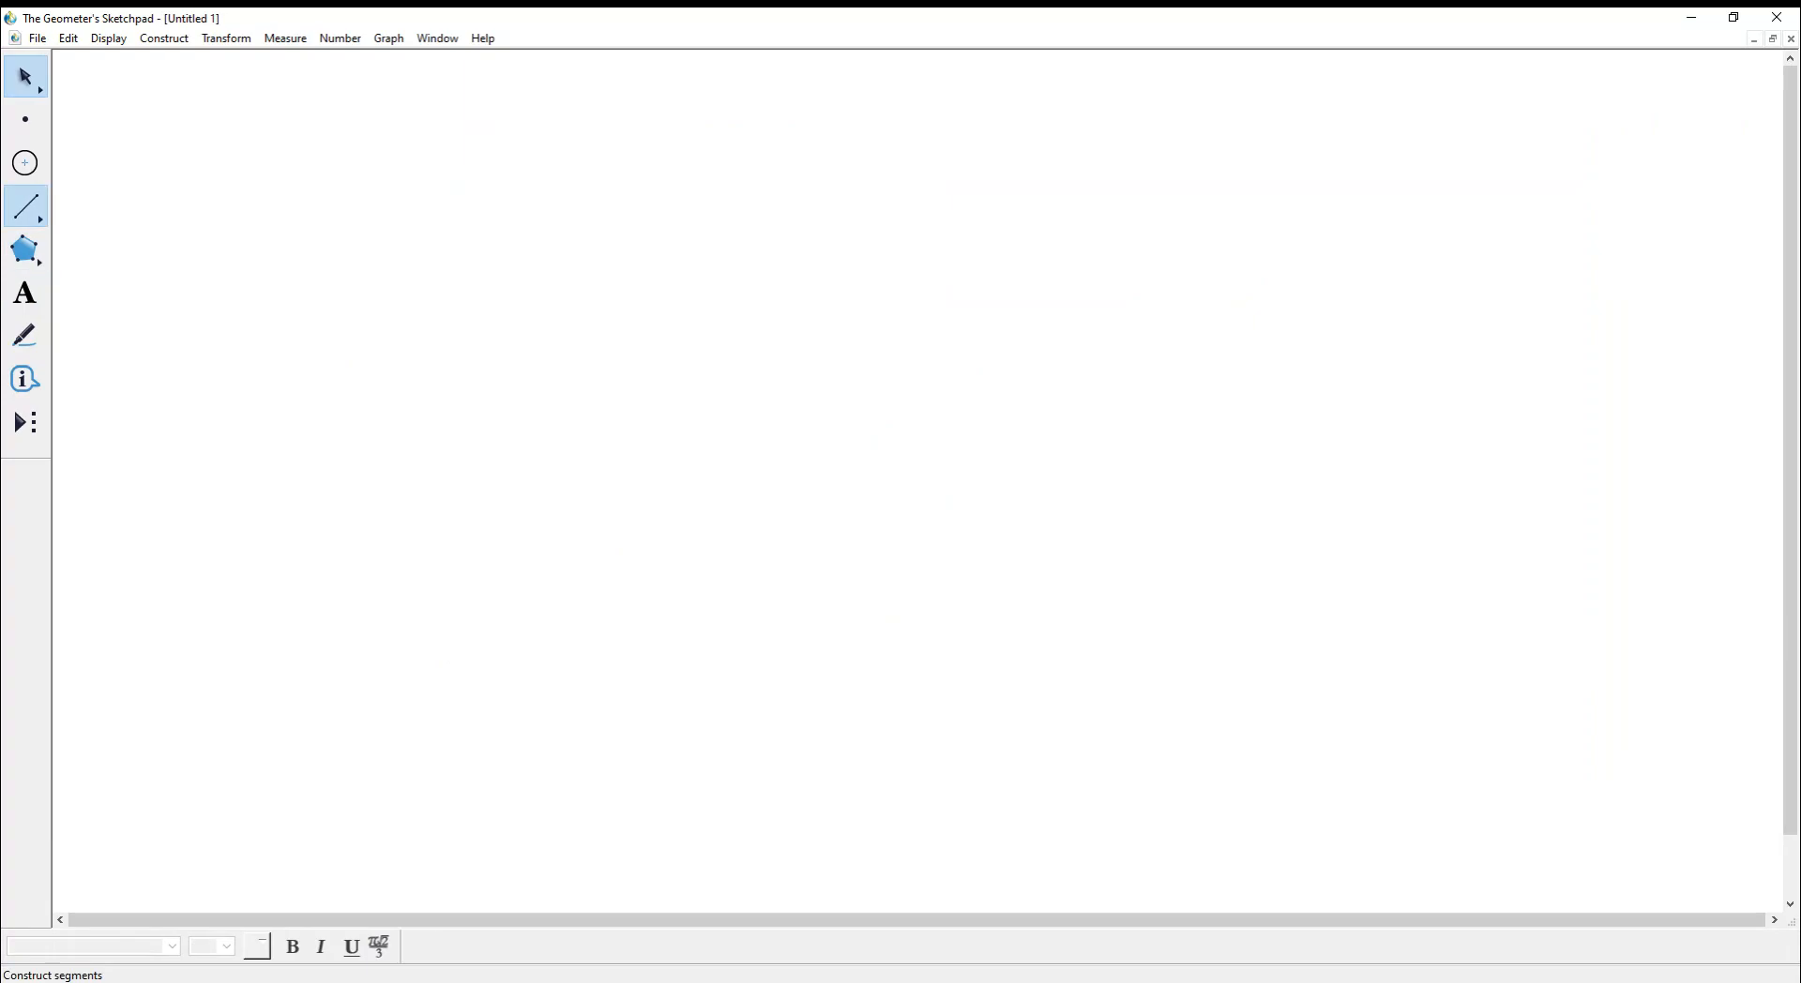
pyautogui.click(26, 206)
pyautogui.moveTo(368, 215)
pyautogui.mouseDown()
pyautogui.moveTo(962, 520)
pyautogui.moveTo(1179, 689)
pyautogui.mouseUp()
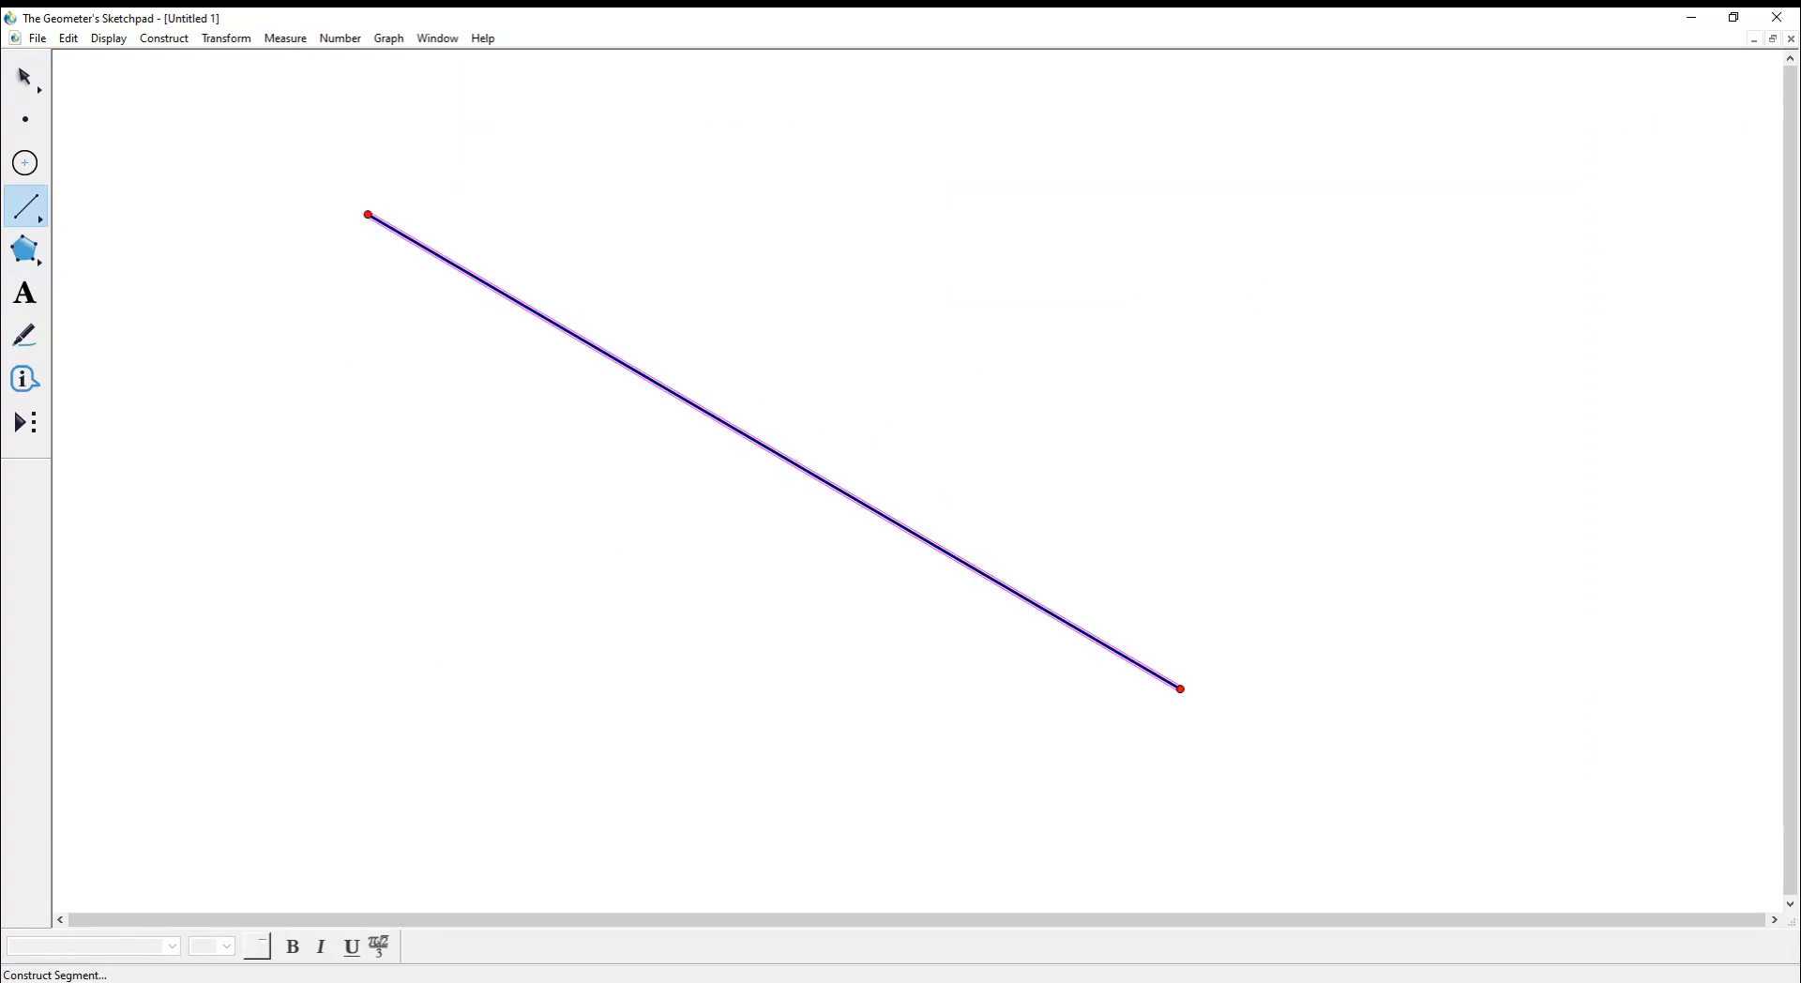
pyautogui.press('Escape')
pyautogui.press('Escape')
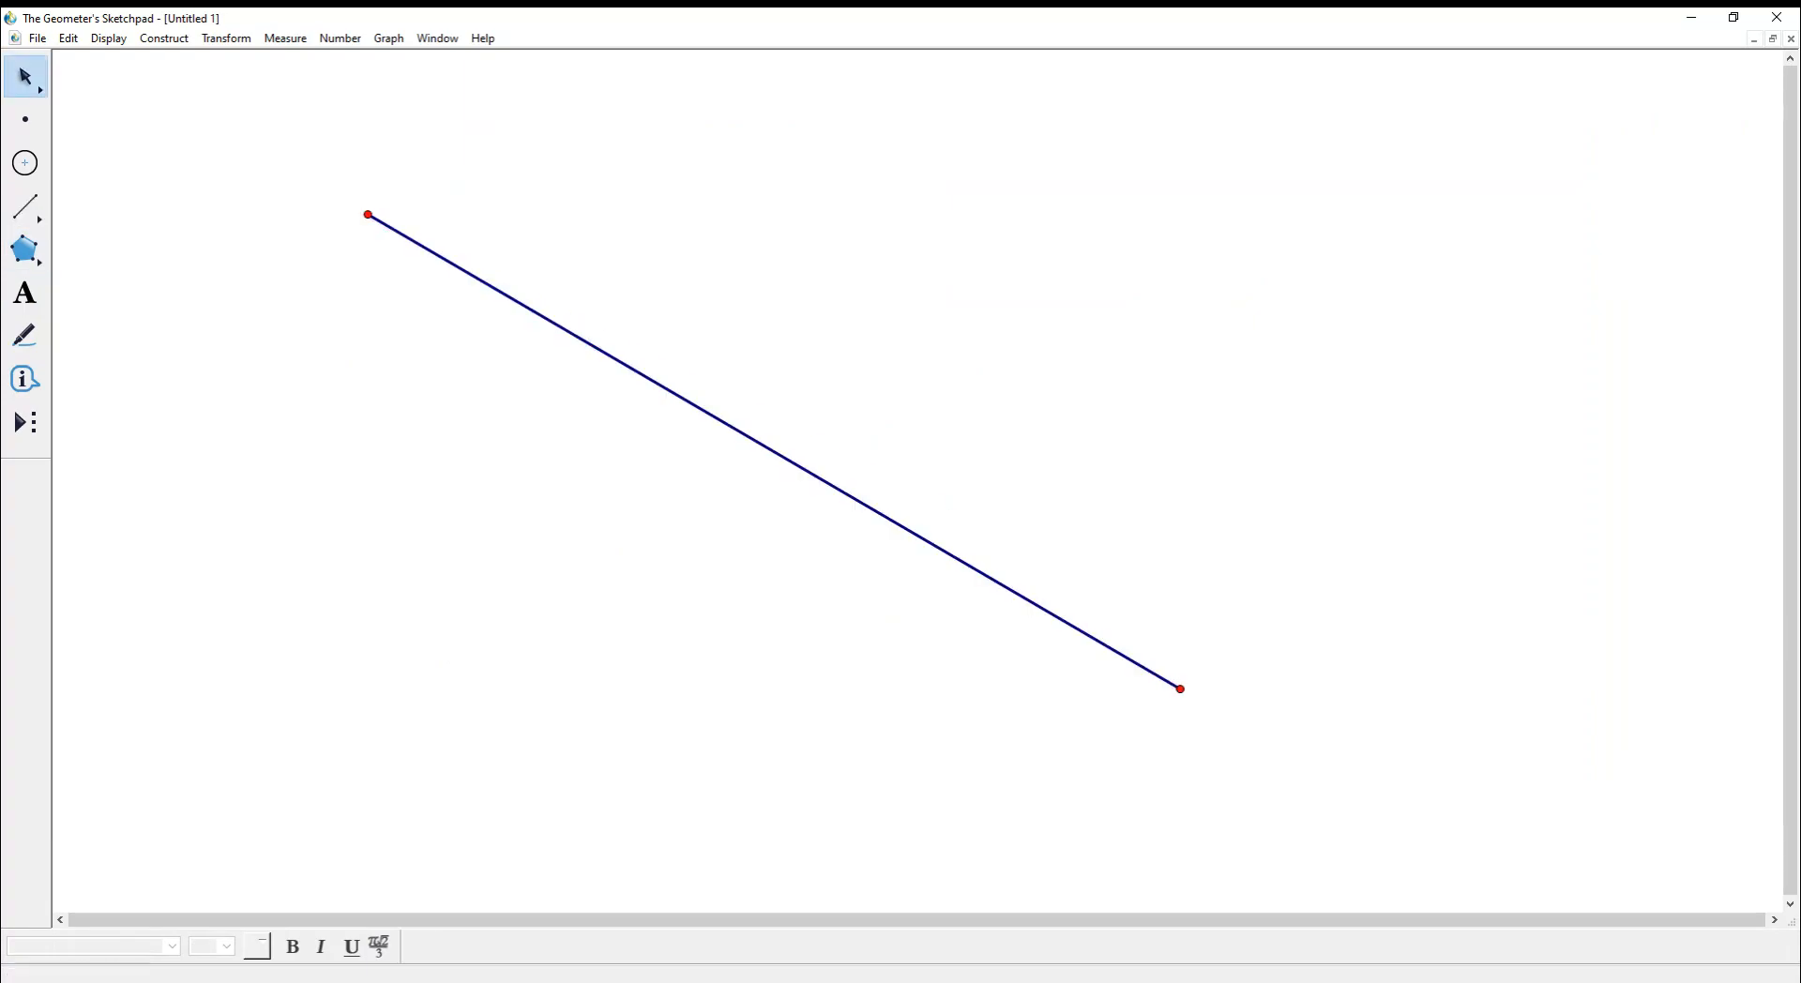
pyautogui.click(774, 452)
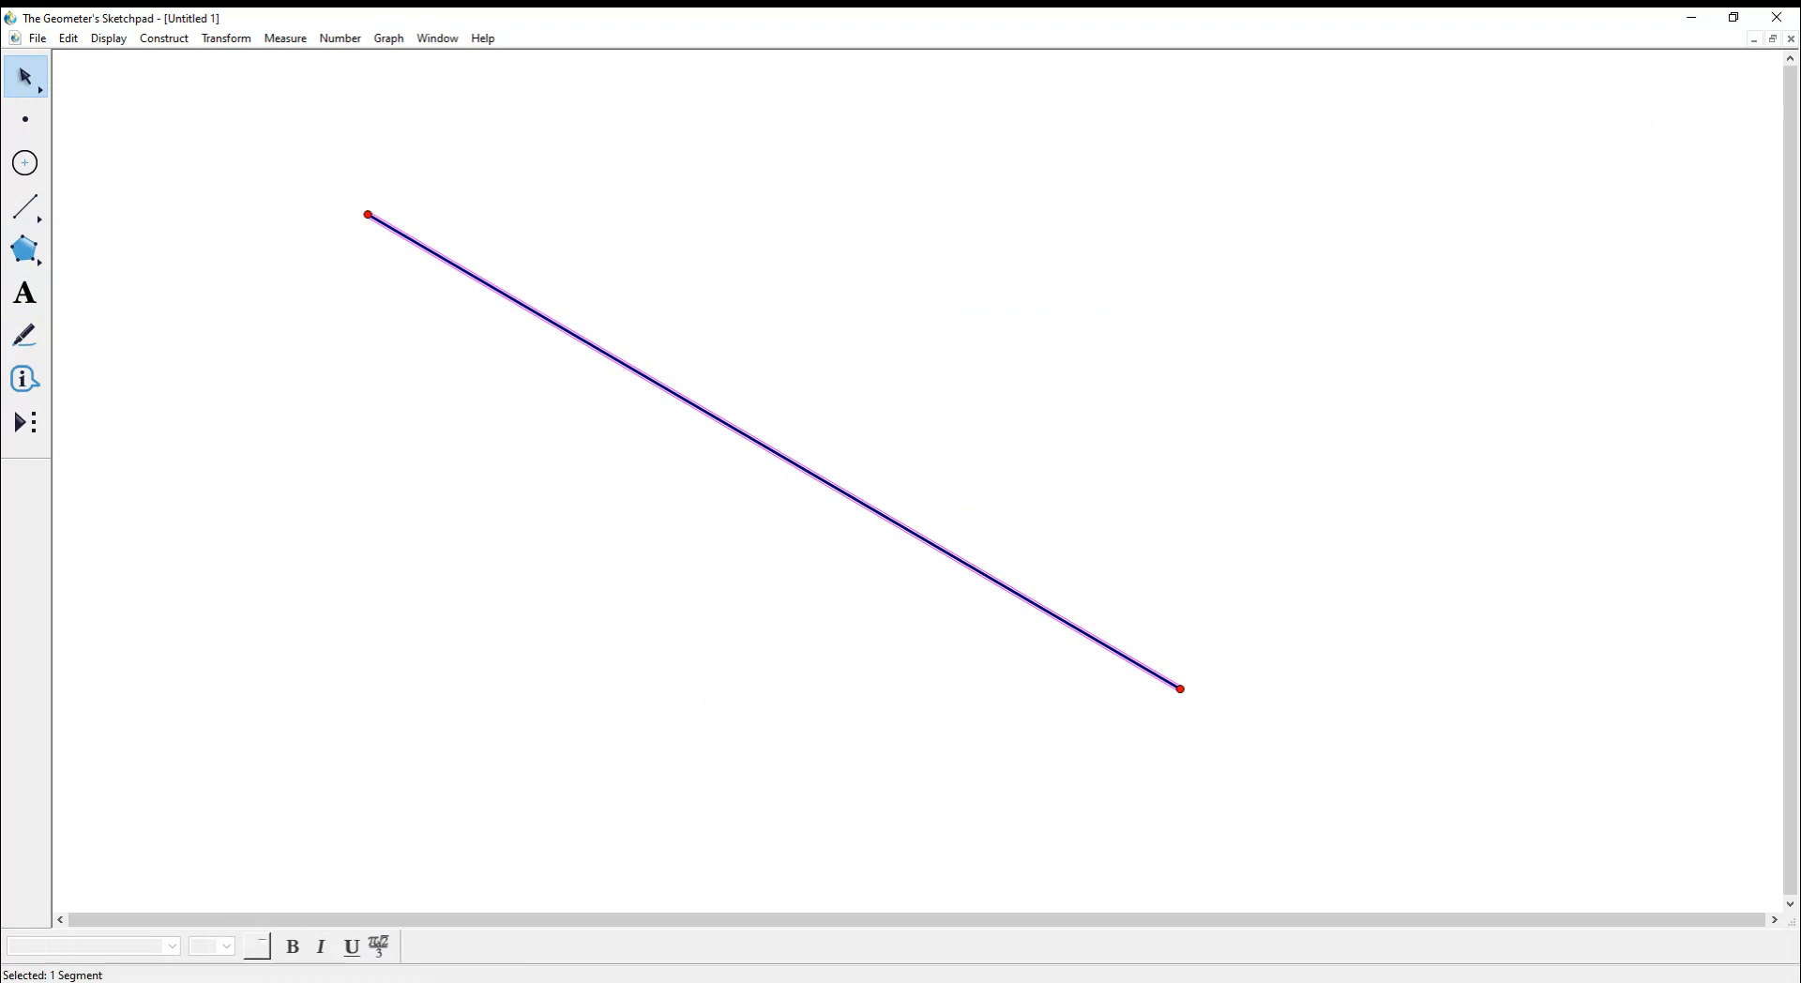
pyautogui.click(164, 39)
pyautogui.click(178, 81)
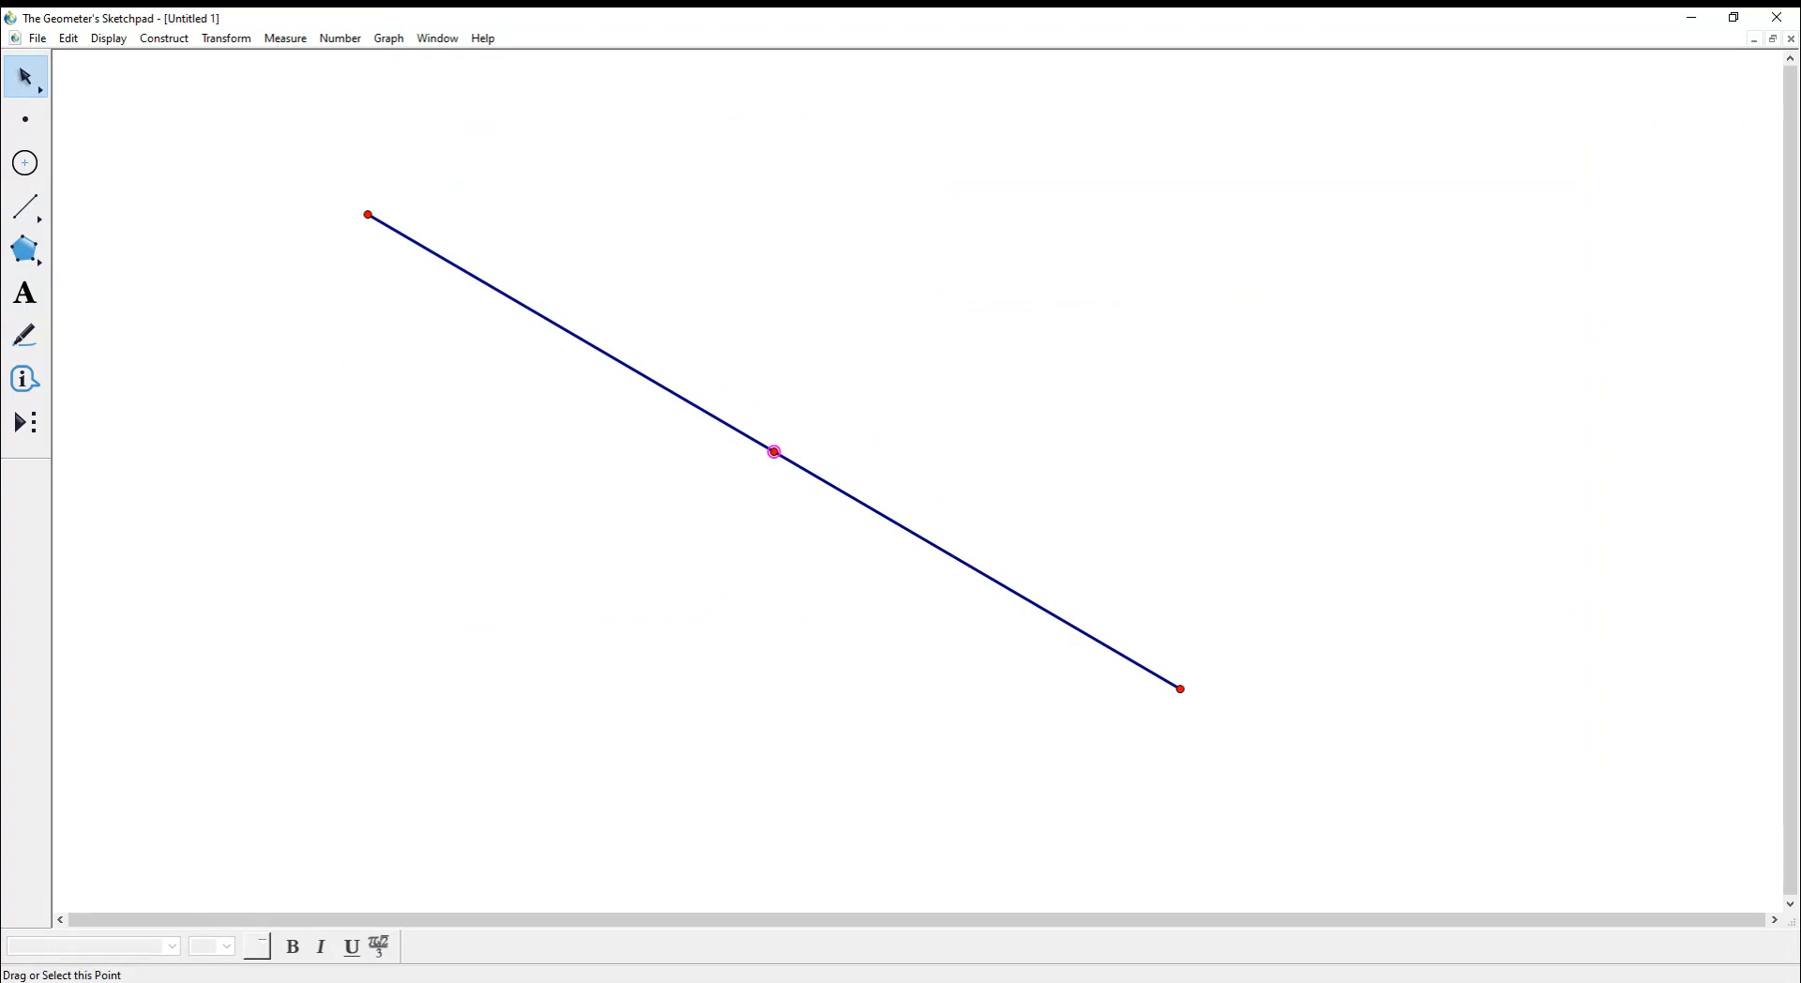
pyautogui.moveTo(1180, 689); pyautogui.dragTo(1426, 309)
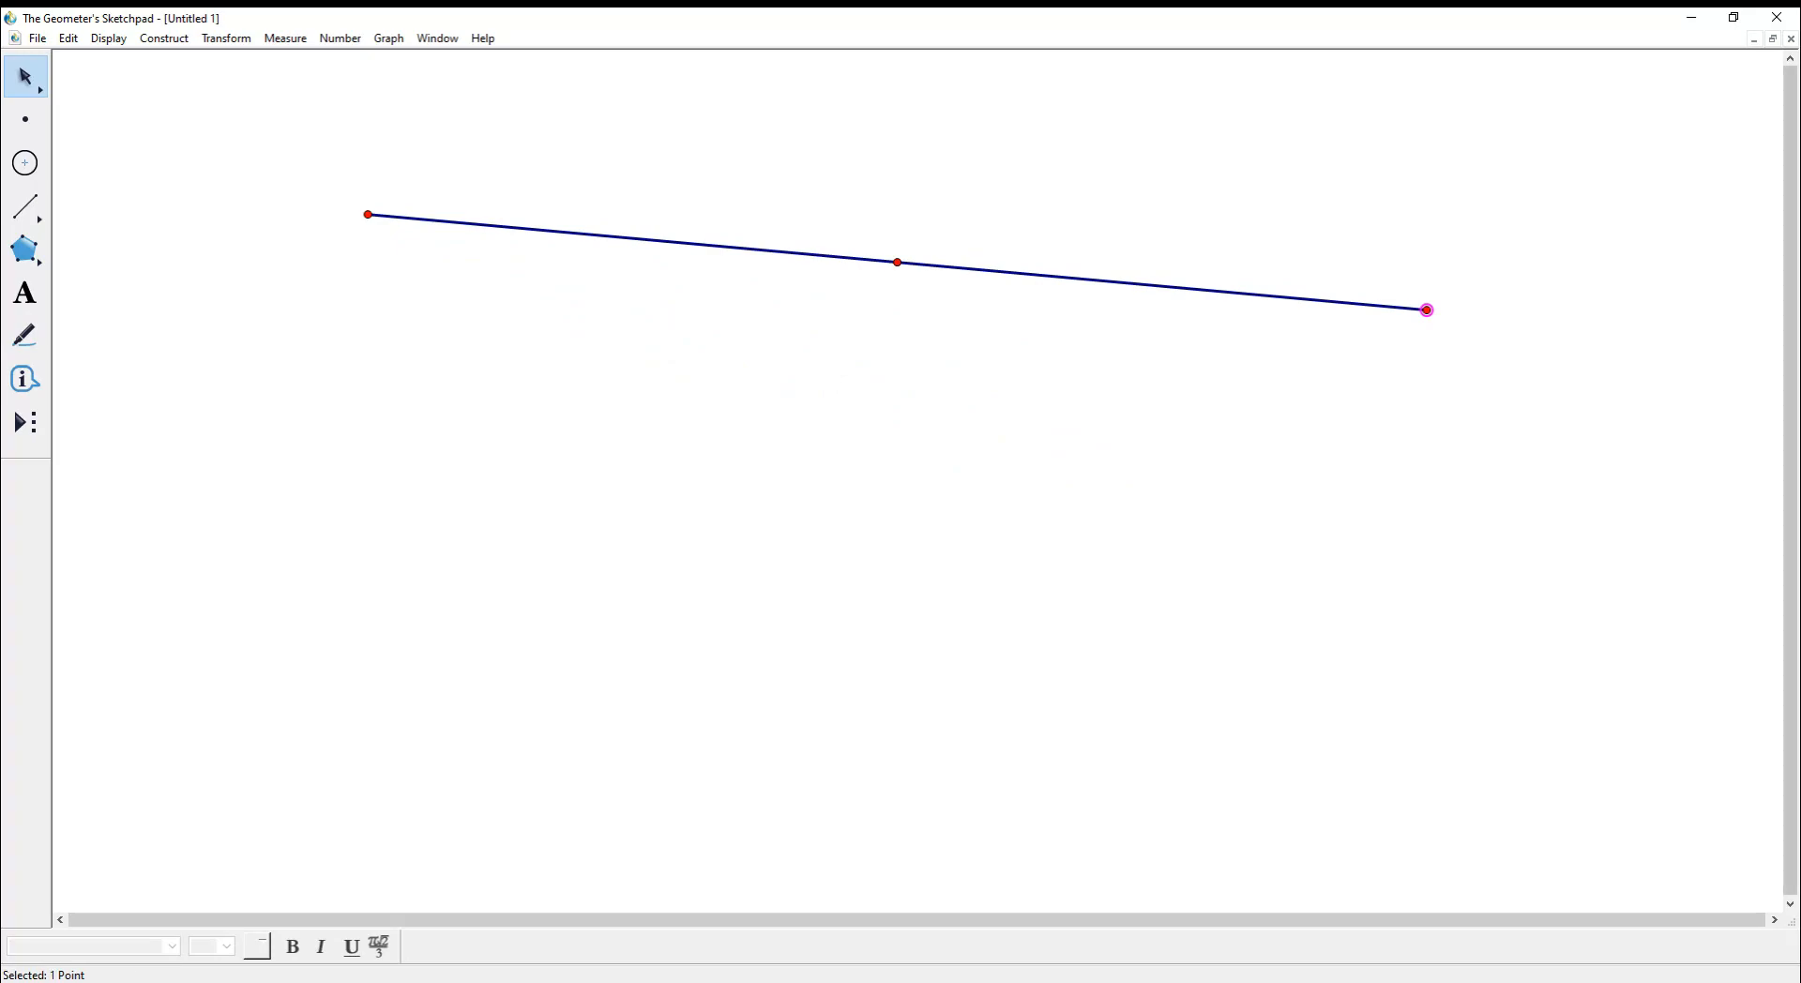
# - Drag both endpoints to several positions, then box-select the segment with its points
pyautogui.moveTo(1426, 309); pyautogui.dragTo(929, 210)
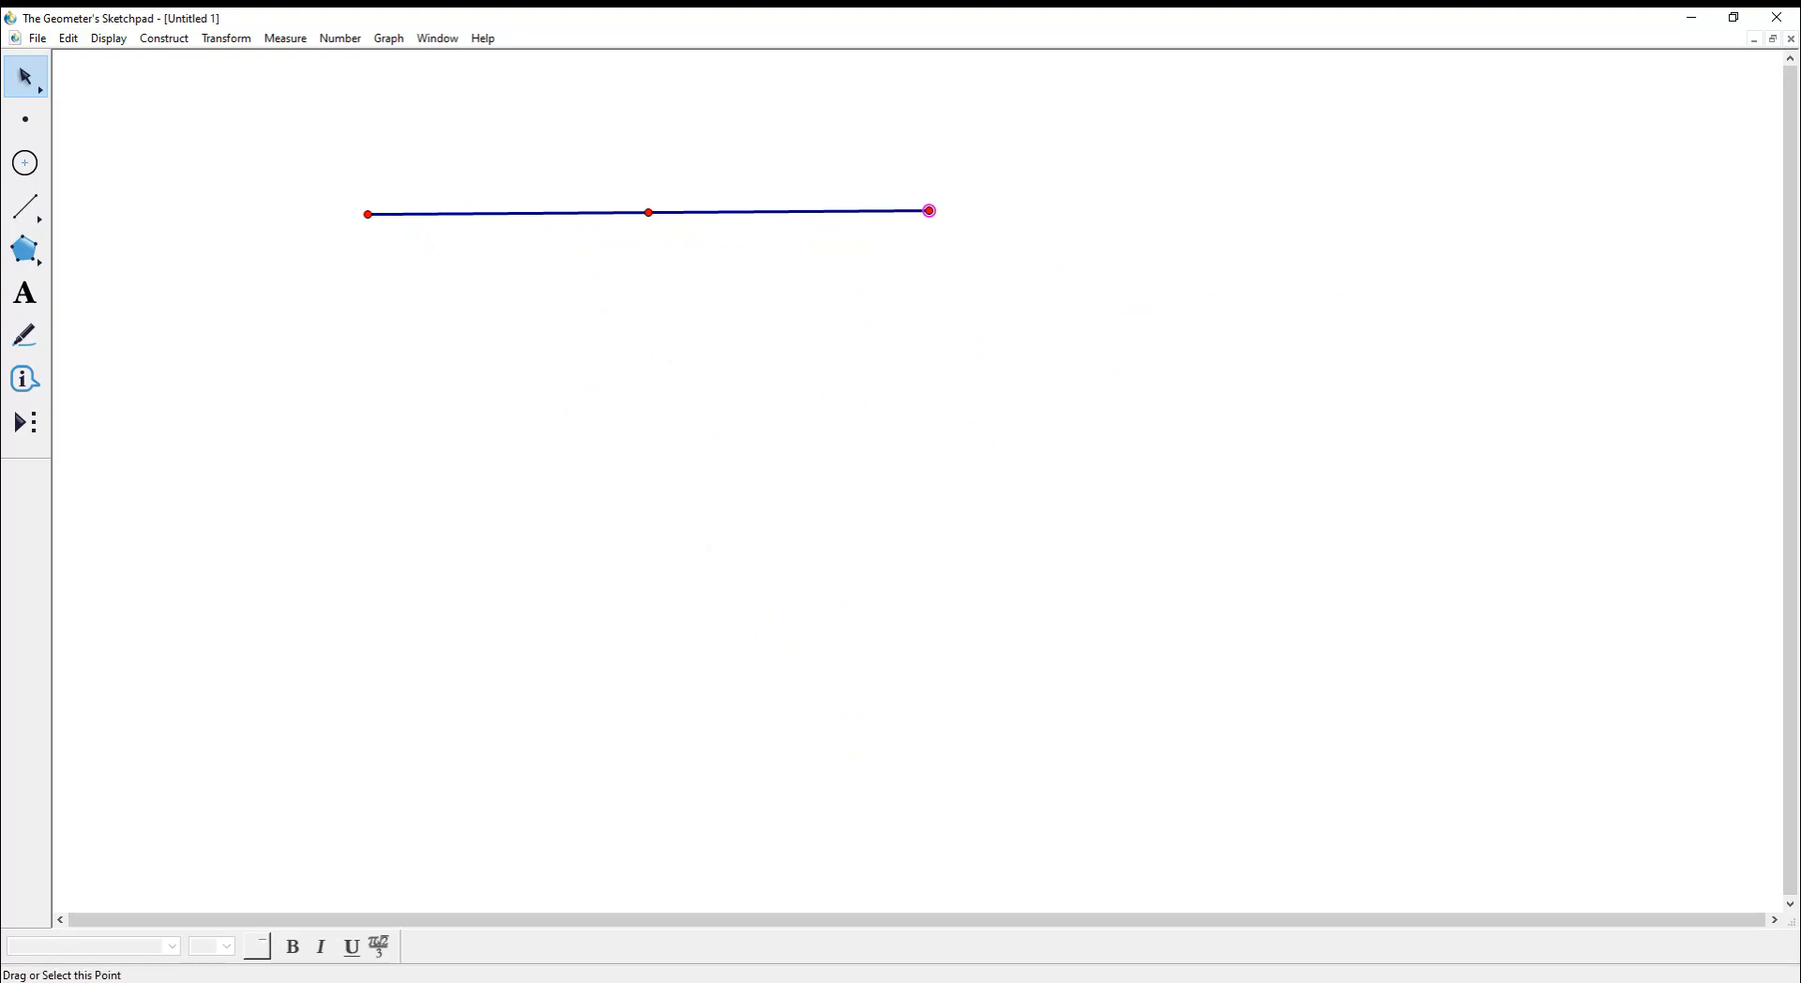
pyautogui.click(371, 258)
pyautogui.moveTo(929, 211); pyautogui.dragTo(690, 247)
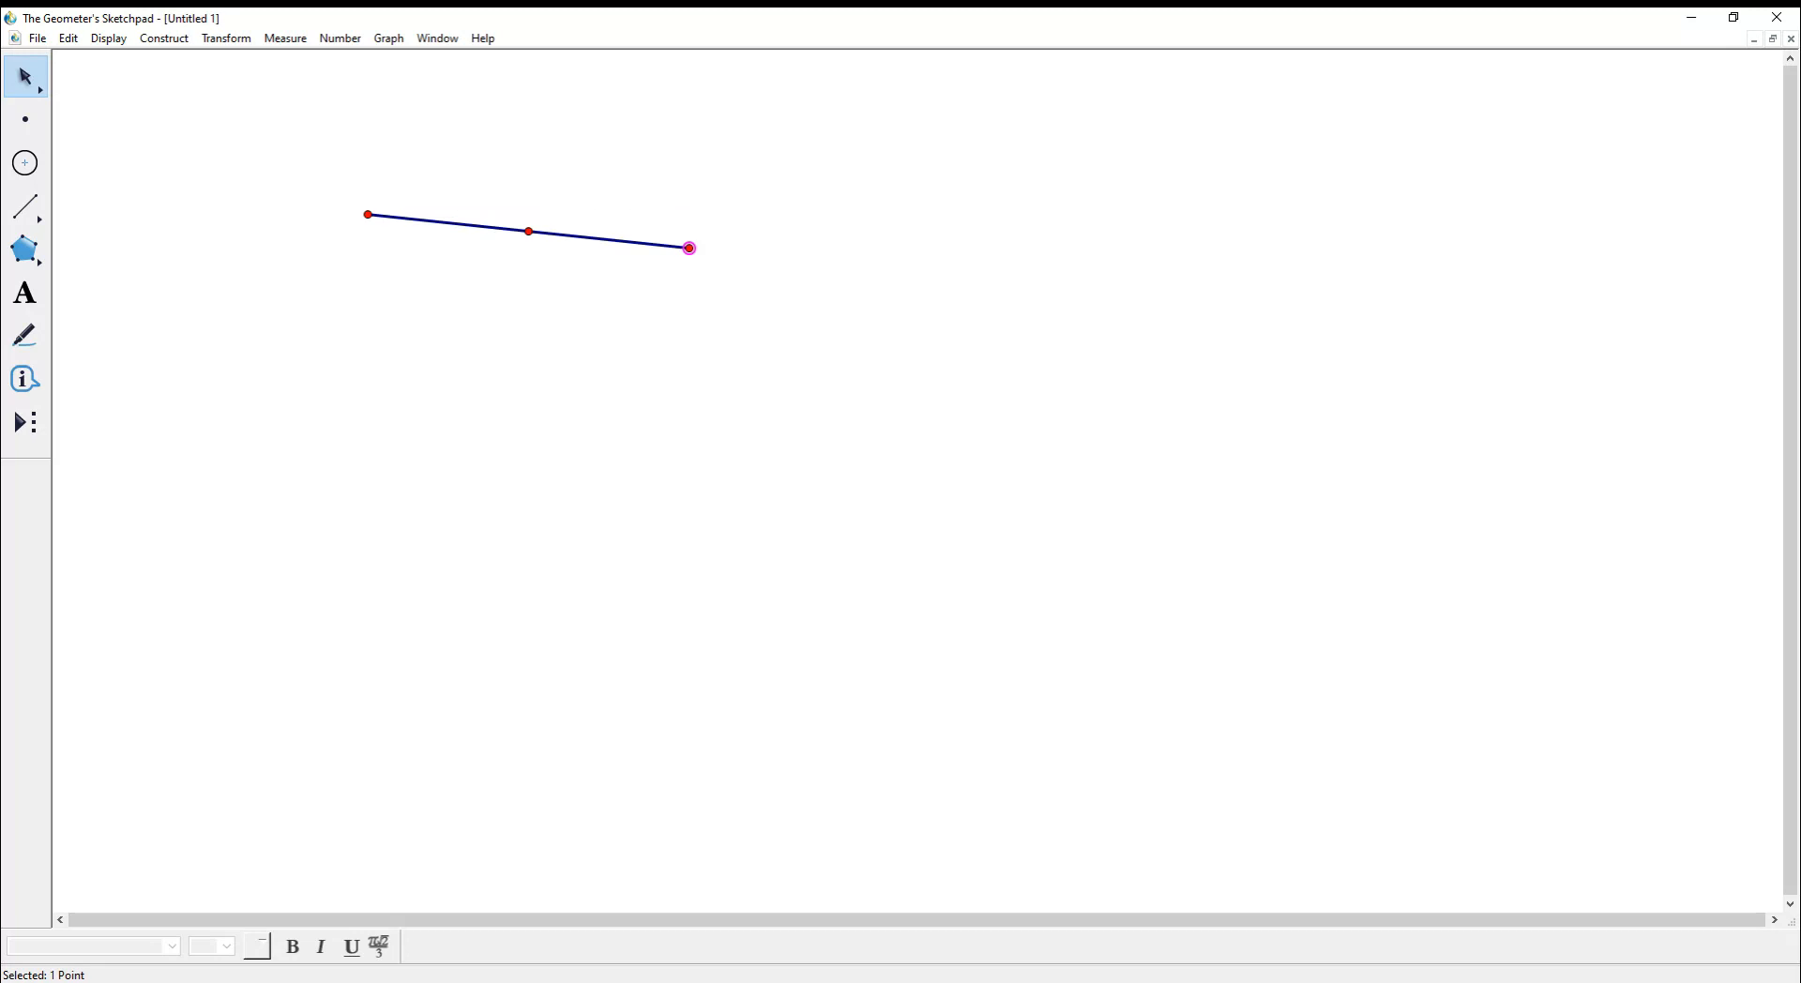
pyautogui.moveTo(367, 214); pyautogui.dragTo(1179, 228)
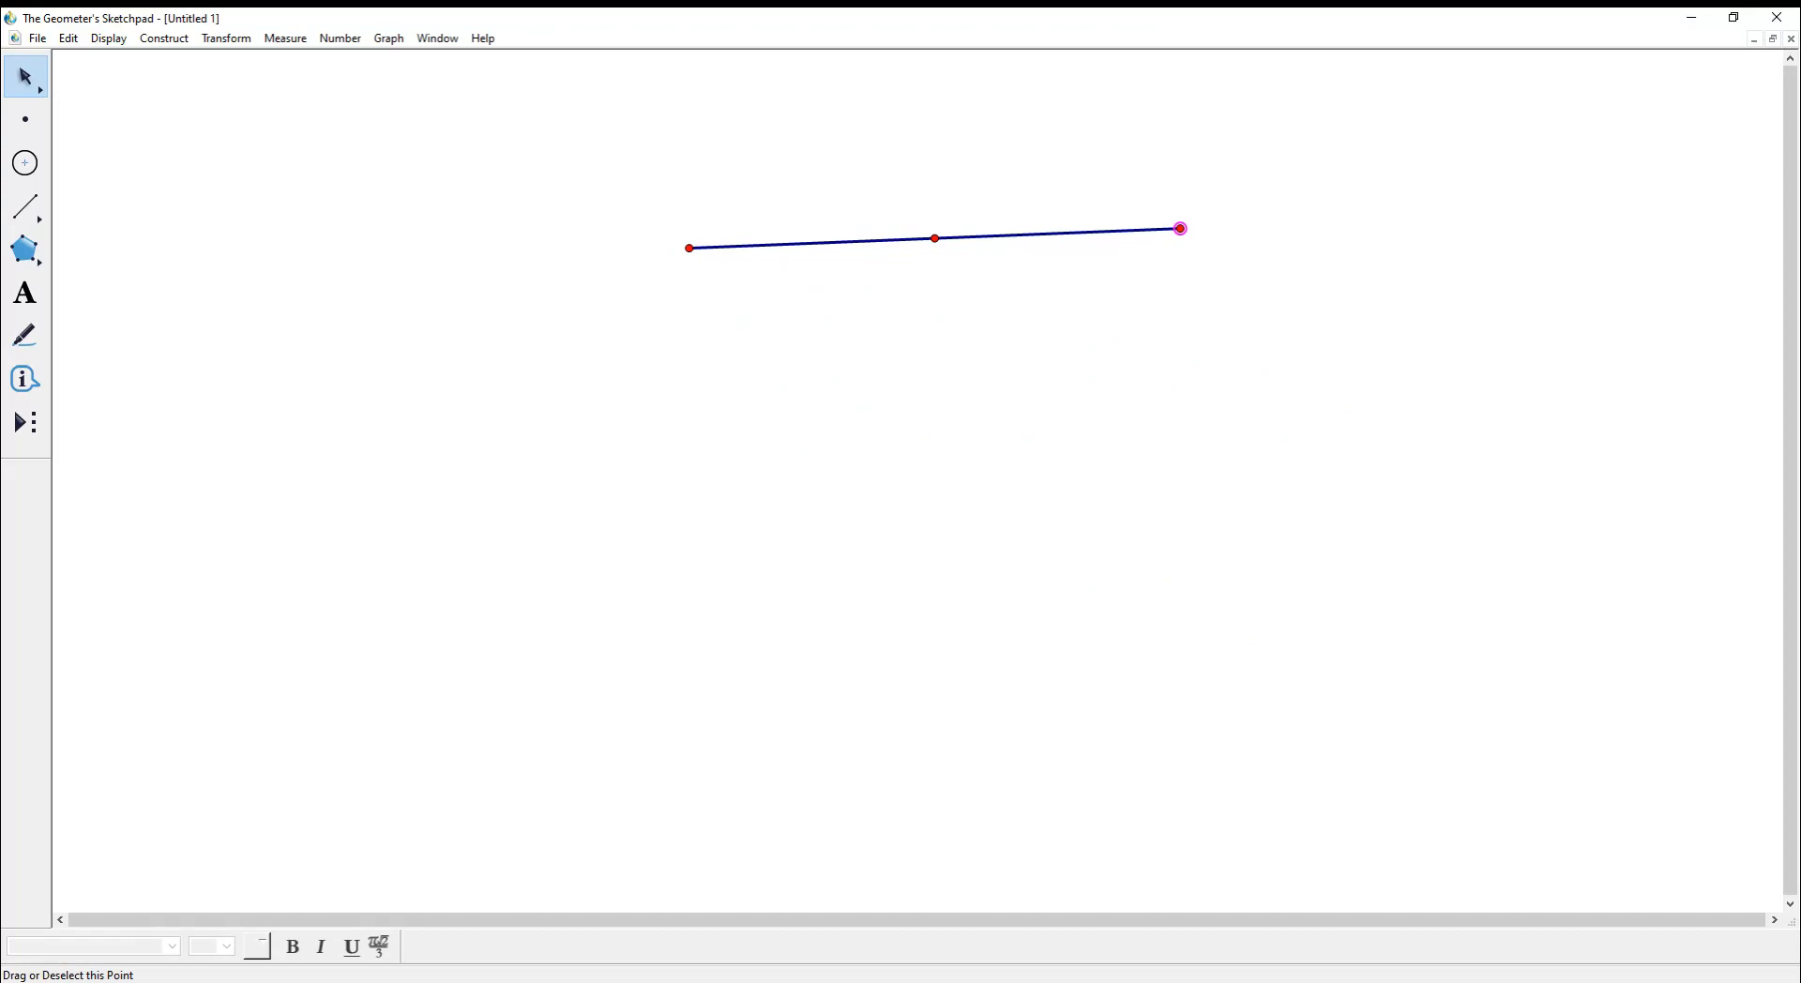
pyautogui.moveTo(1180, 228); pyautogui.dragTo(1036, 301)
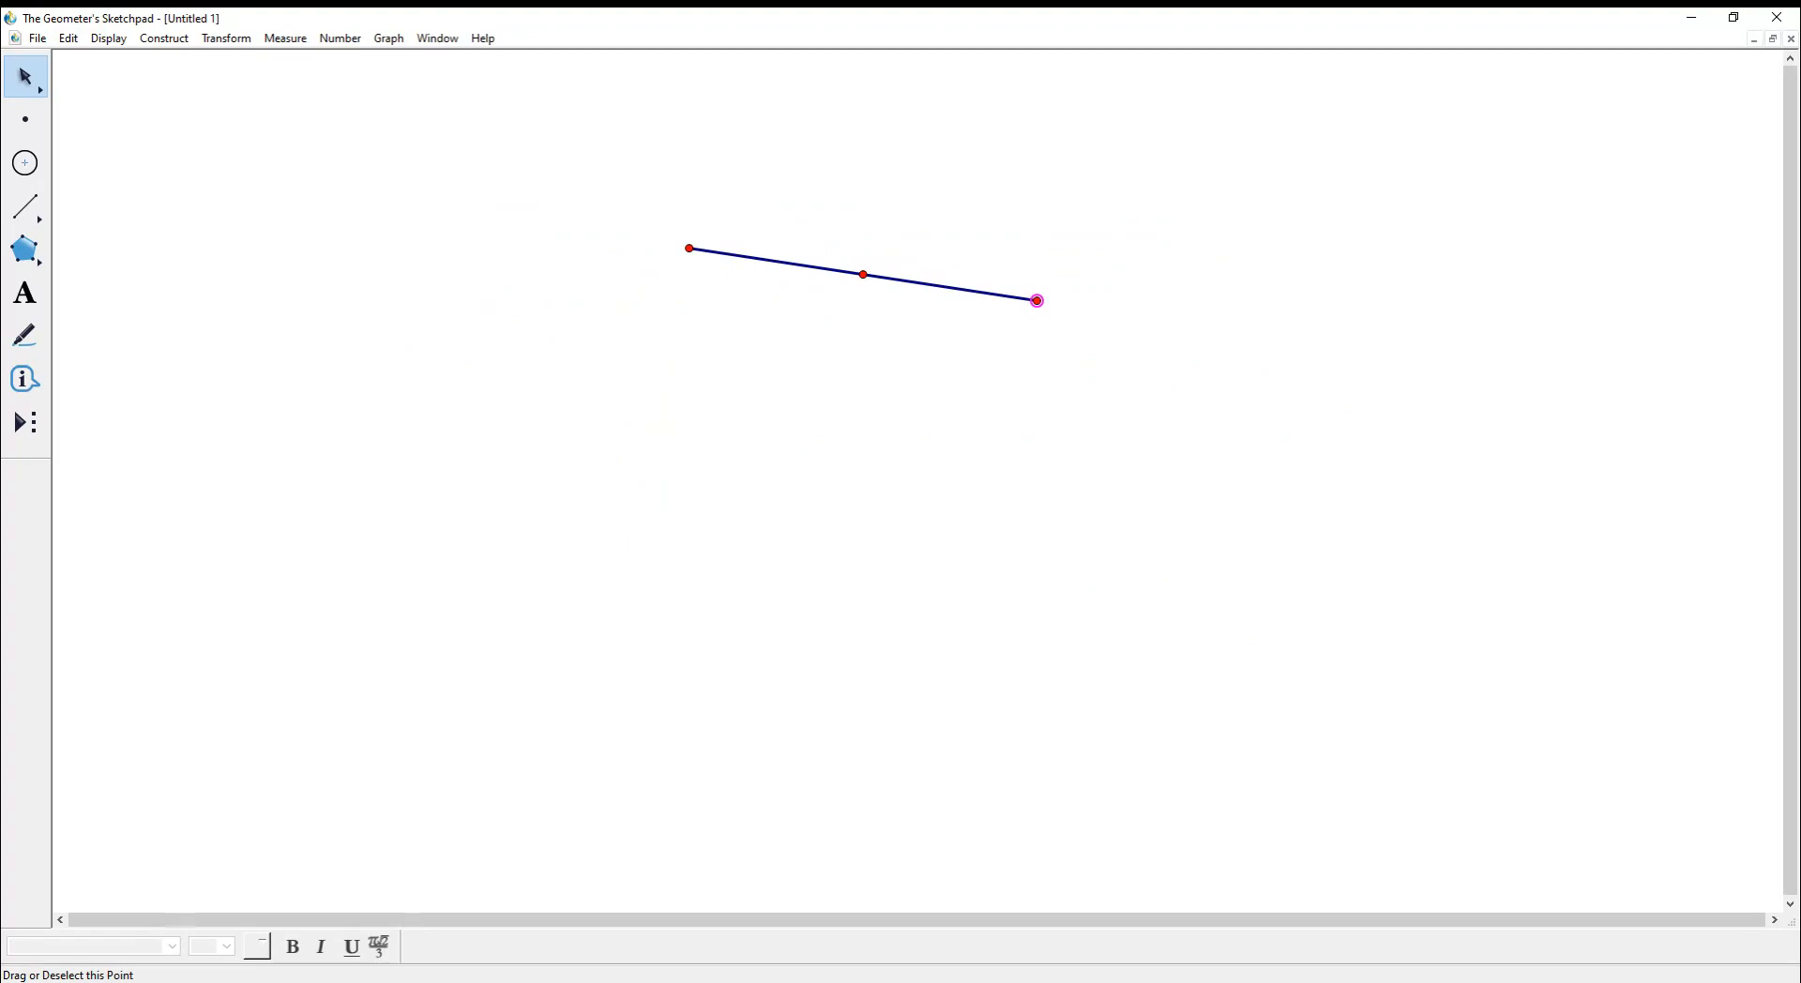
pyautogui.moveTo(1036, 300); pyautogui.dragTo(1348, 506)
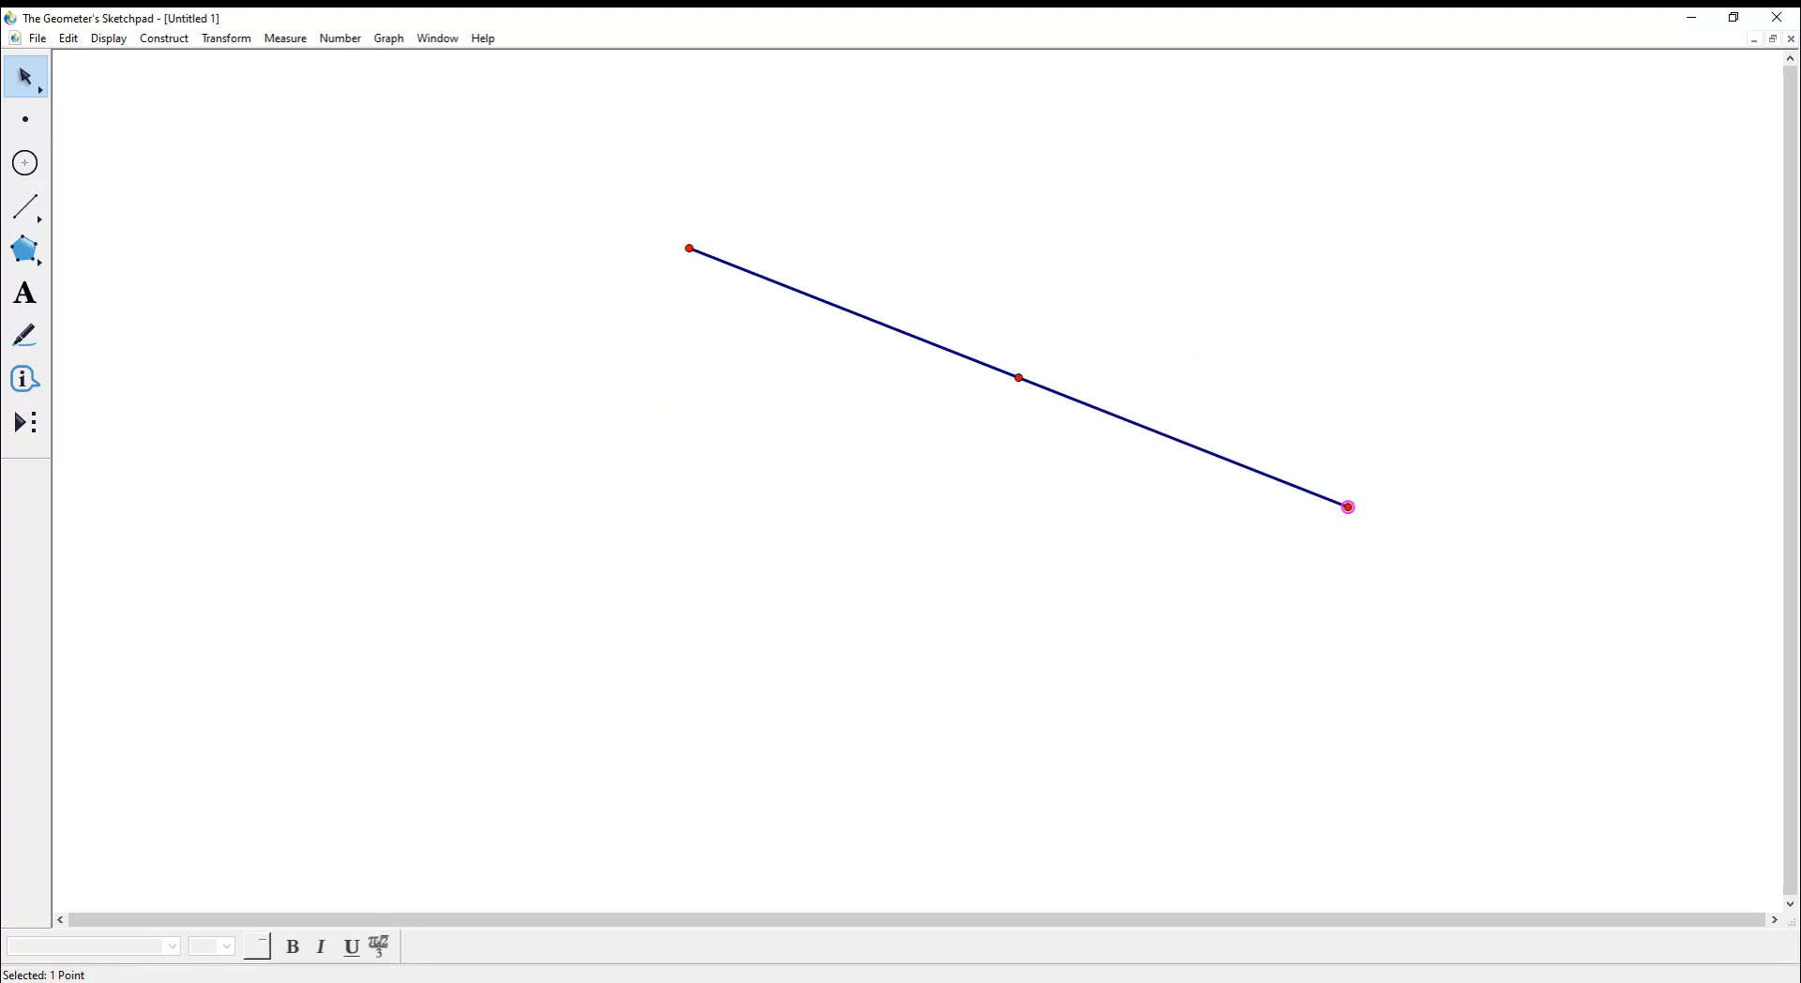
pyautogui.moveTo(457, 228); pyautogui.dragTo(1653, 613)
# - Delete the selected segment together with its endpoints and midpoint
pyautogui.press('Delete')
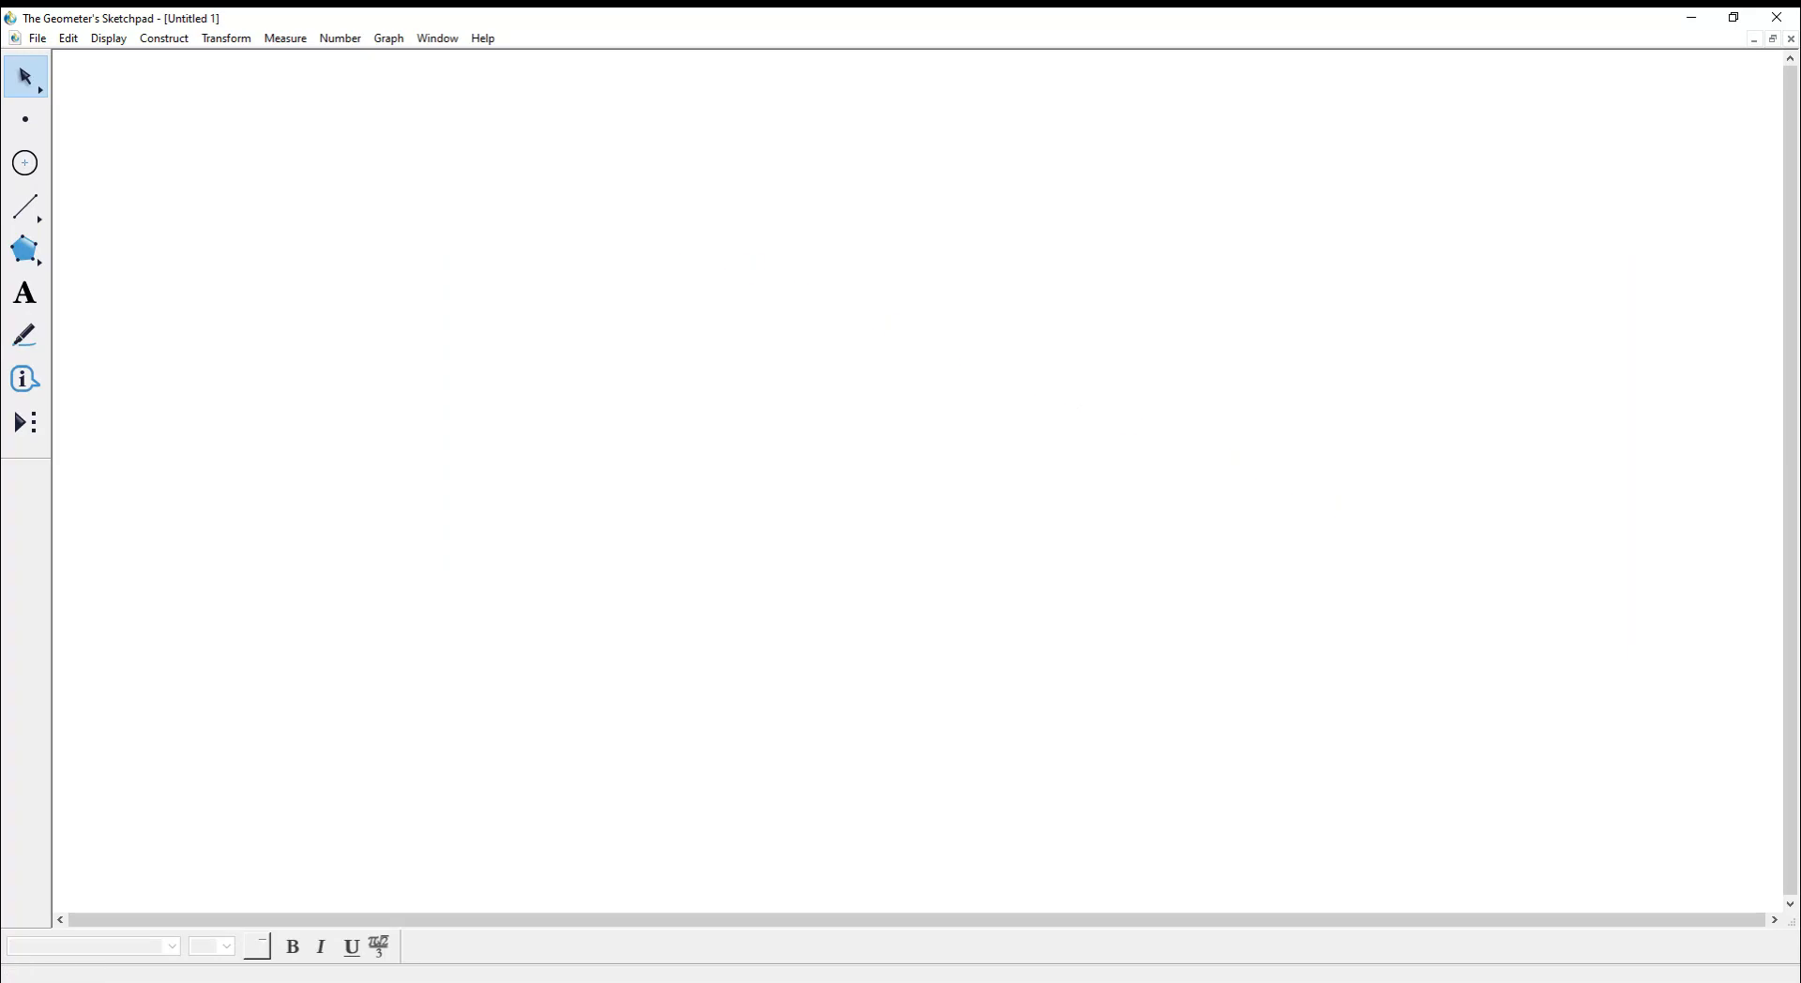